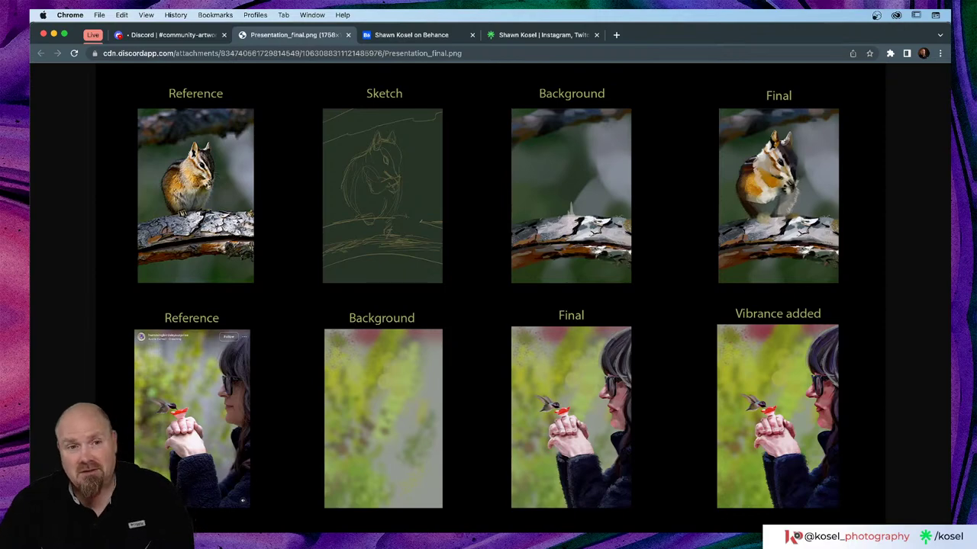
- Close the Presentation_final.png image tab and switch from the Discord community-artwork channel to Illustrator
click(348, 35)
click(704, 107)
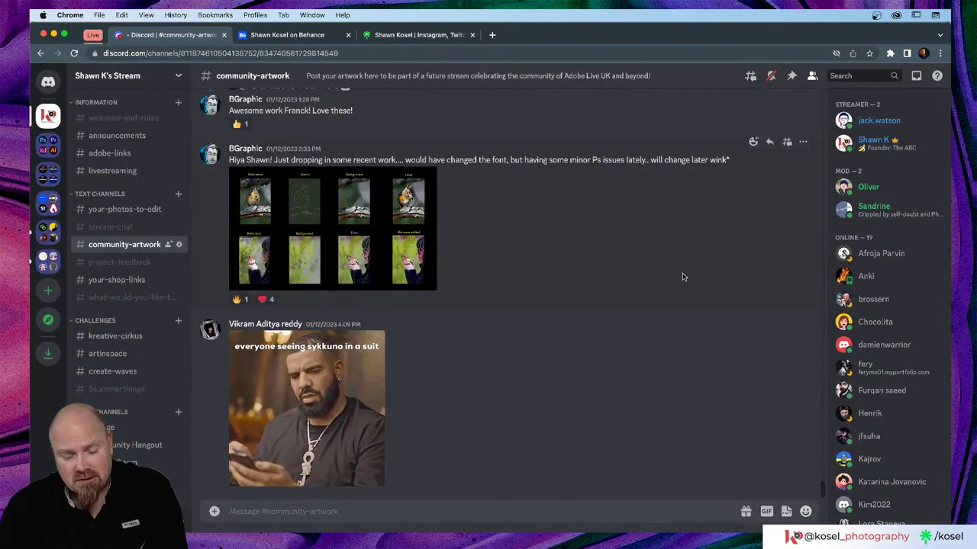
key(super+Tab)
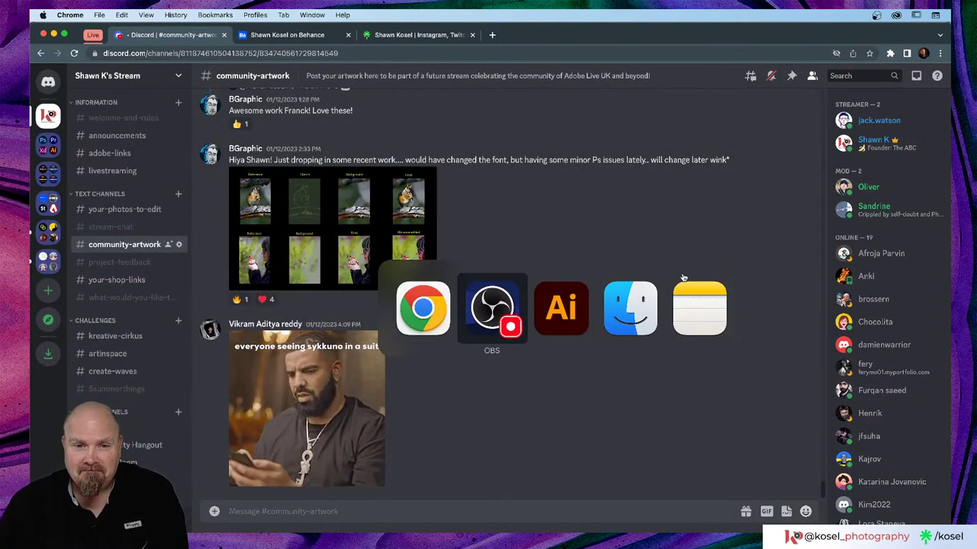
key(super+Tab)
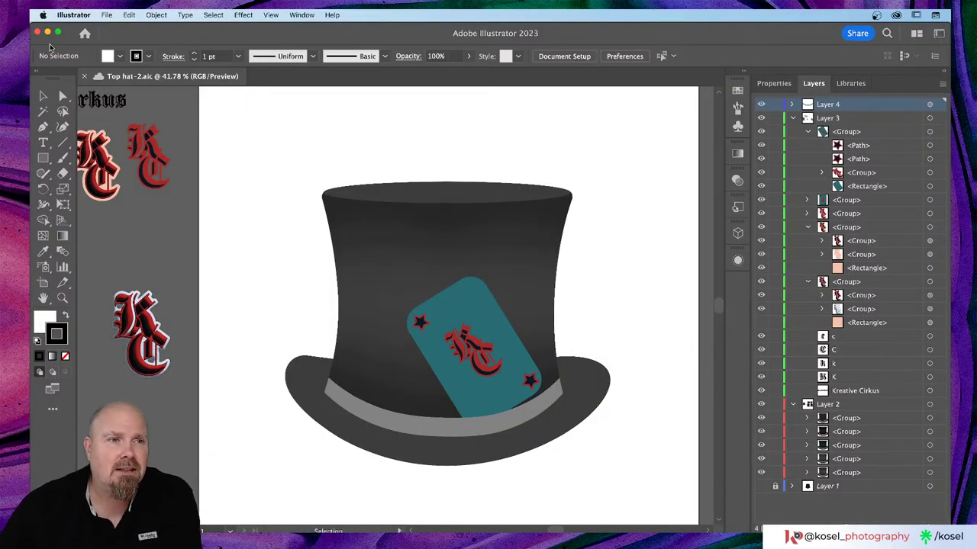
- Open the Kreative Cirkus cloud document and exit isolation mode on the arched lettering
click(84, 34)
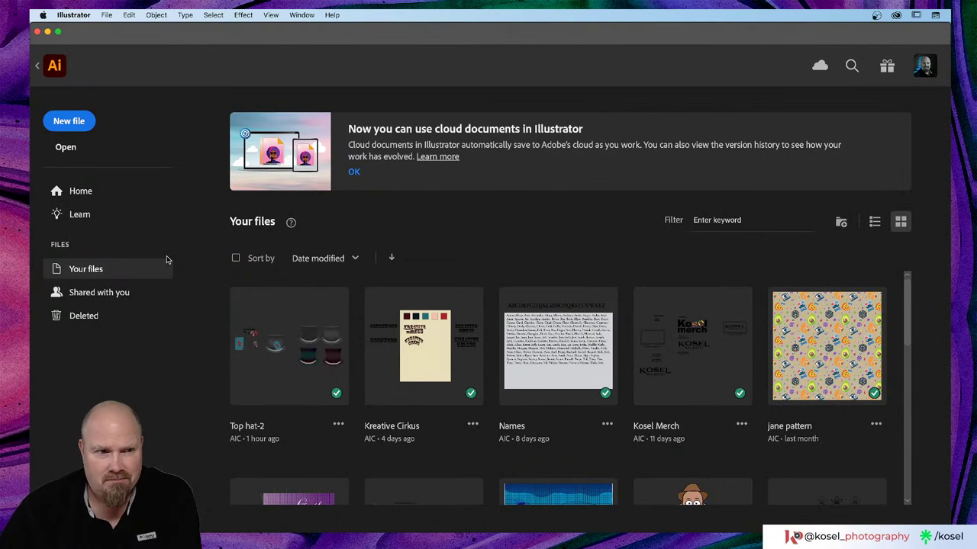
click(442, 359)
double_click(447, 359)
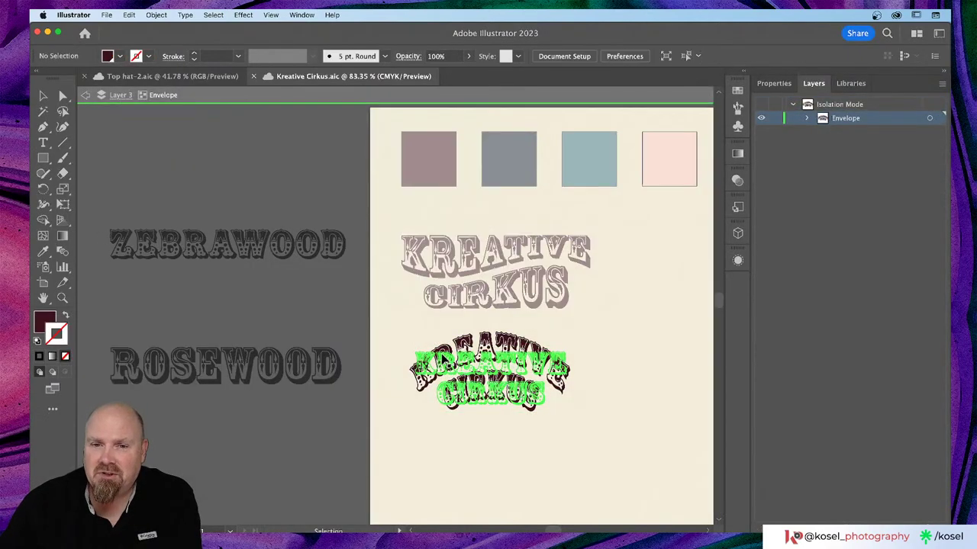
scroll(391, 434, right, 2)
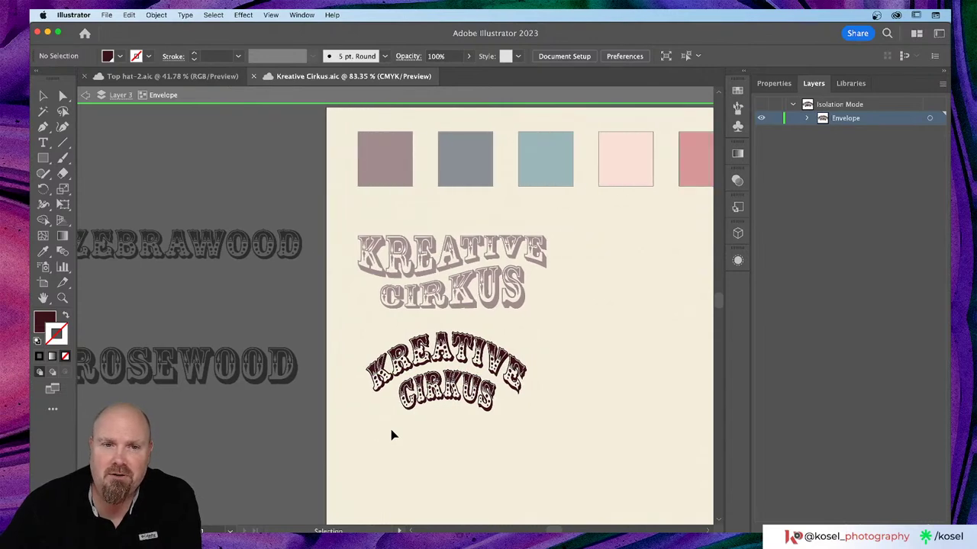
double_click(391, 429)
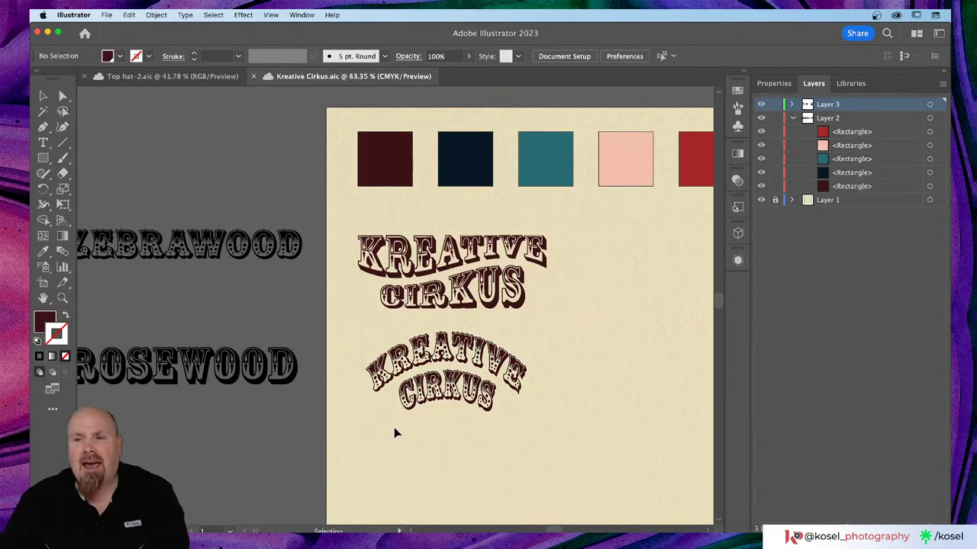
- Examine the two warped KREATIVE CIRKUS lettering designs on the artboard up close
scroll(394, 428, right, 2)
scroll(394, 433, right, 2)
scroll(395, 431, down, 2)
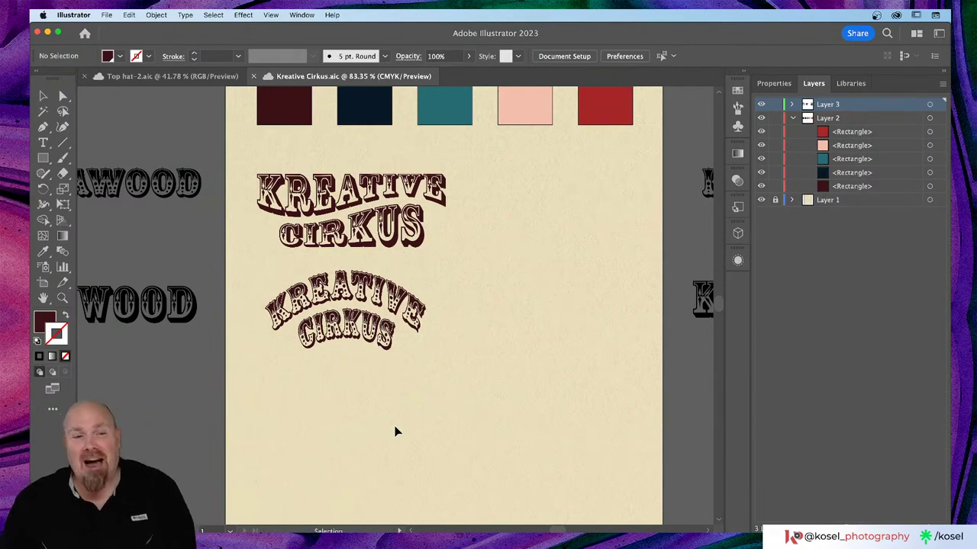
key(super+equal)
key(super+equal)
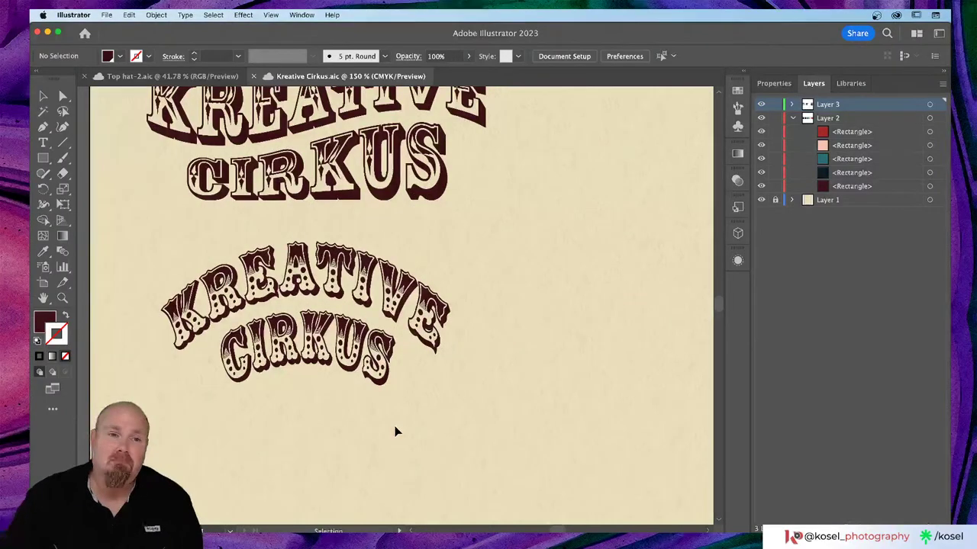
scroll(238, 434, up, 4)
scroll(237, 434, left, 2)
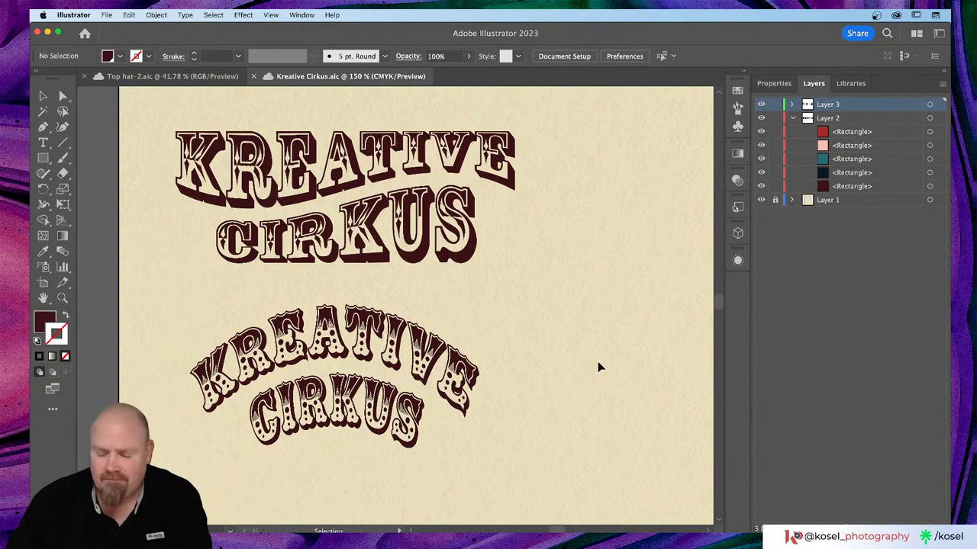
- Examine the ZEBRAWOOD and ROSEWOOD font samples beside the artboard up close
key(super+1)
key(super+minus)
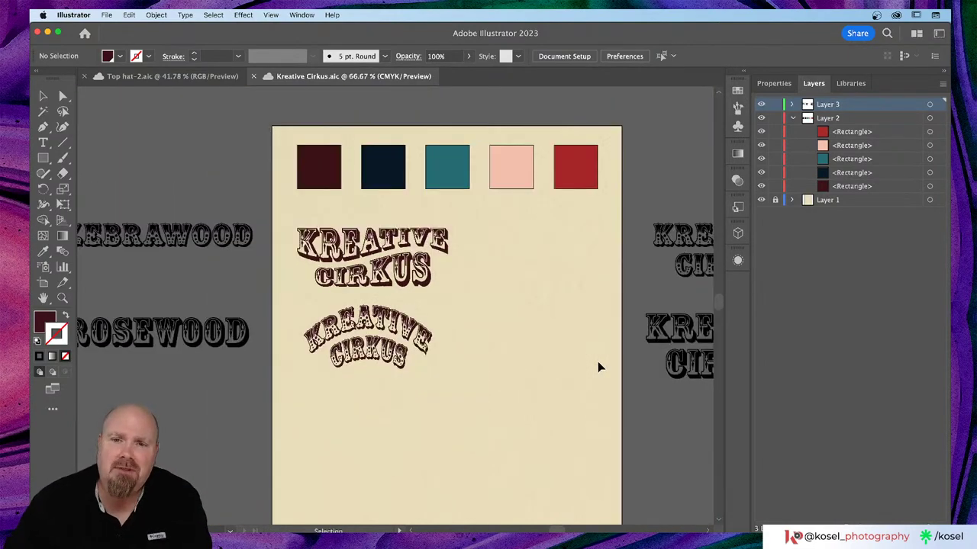
scroll(539, 320, left, 2)
scroll(540, 322, left, 4)
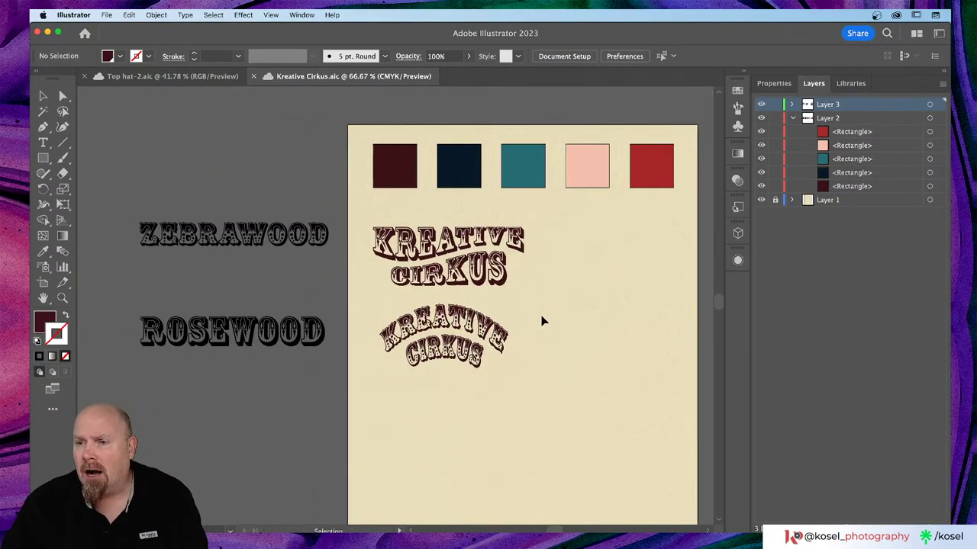
scroll(542, 328, down, 2)
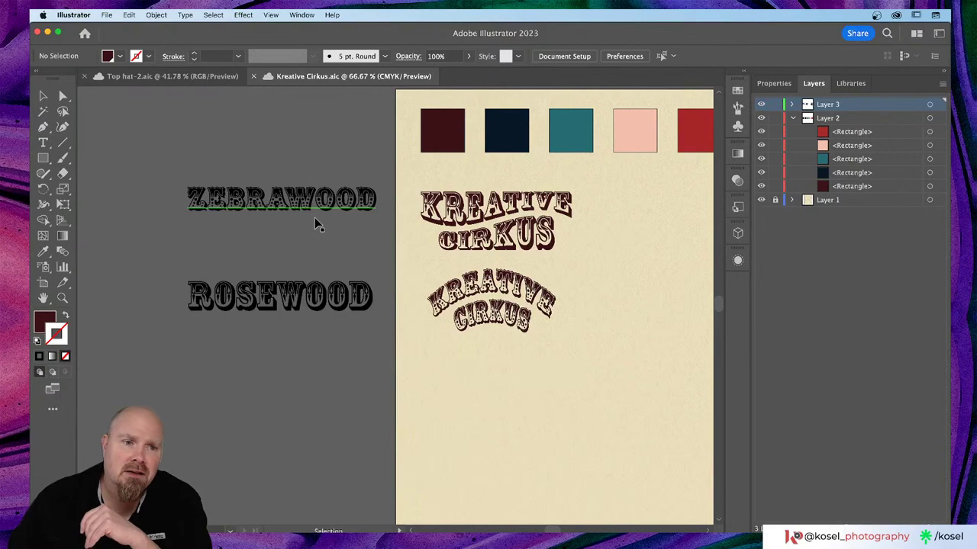
scroll(314, 217, left, 2)
key(super+equal)
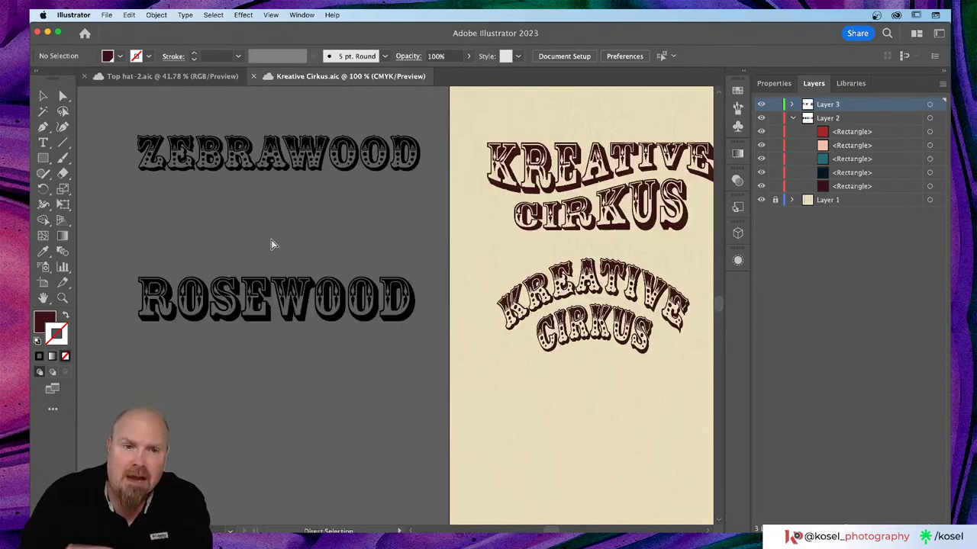
scroll(271, 245, up, 3)
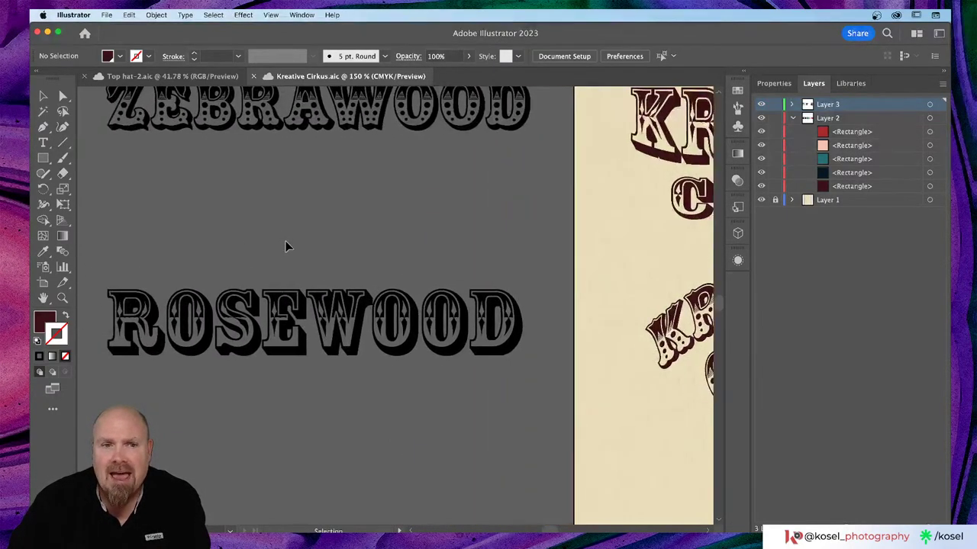
scroll(286, 242, up, 3)
scroll(286, 242, left, 2)
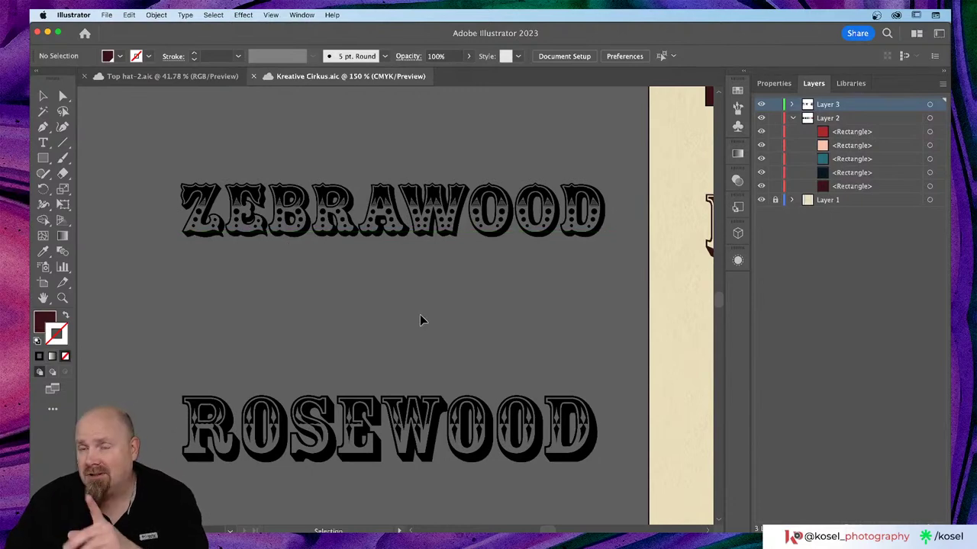
- Switch to Chrome, open Adobe Stock in a new tab and search the free assets for "circus poster"
key(super+Tab)
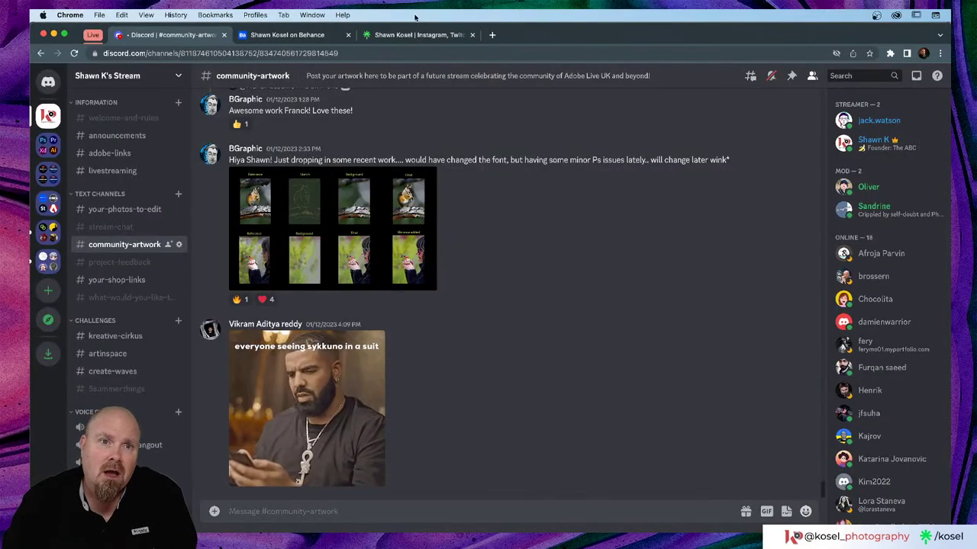
click(494, 36)
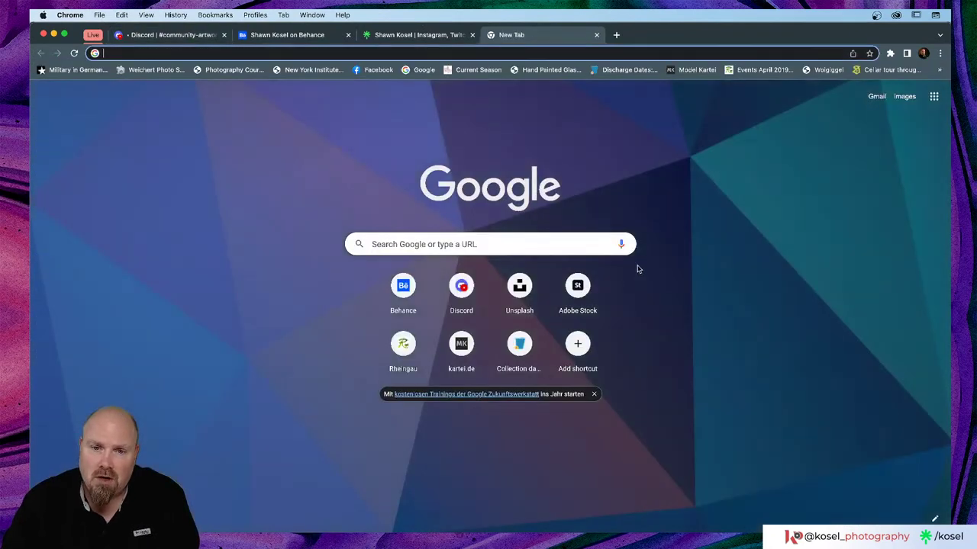
click(577, 286)
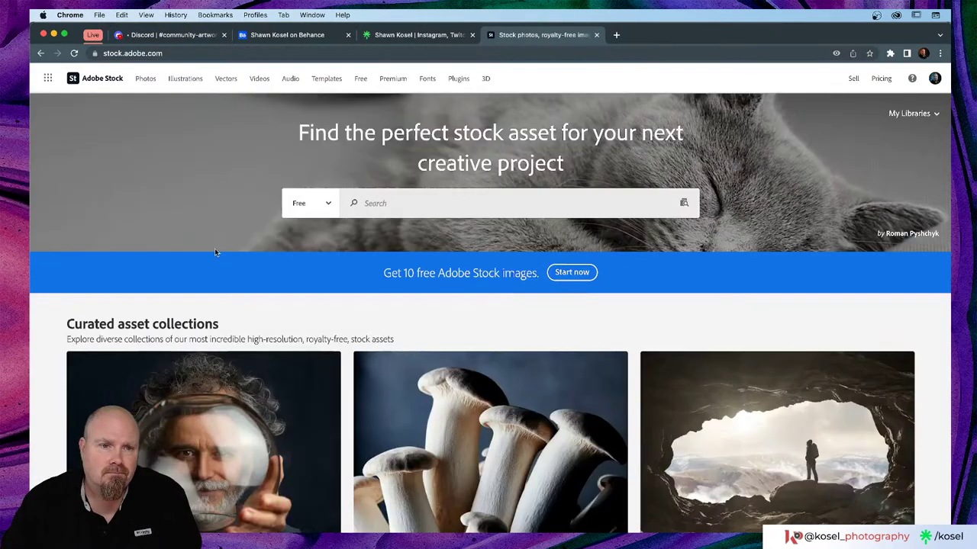
click(403, 203)
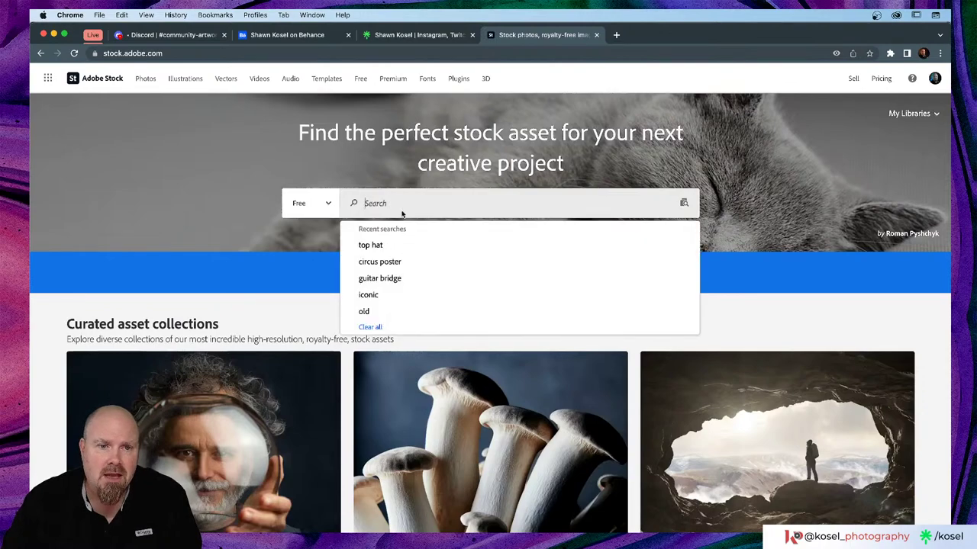
click(401, 267)
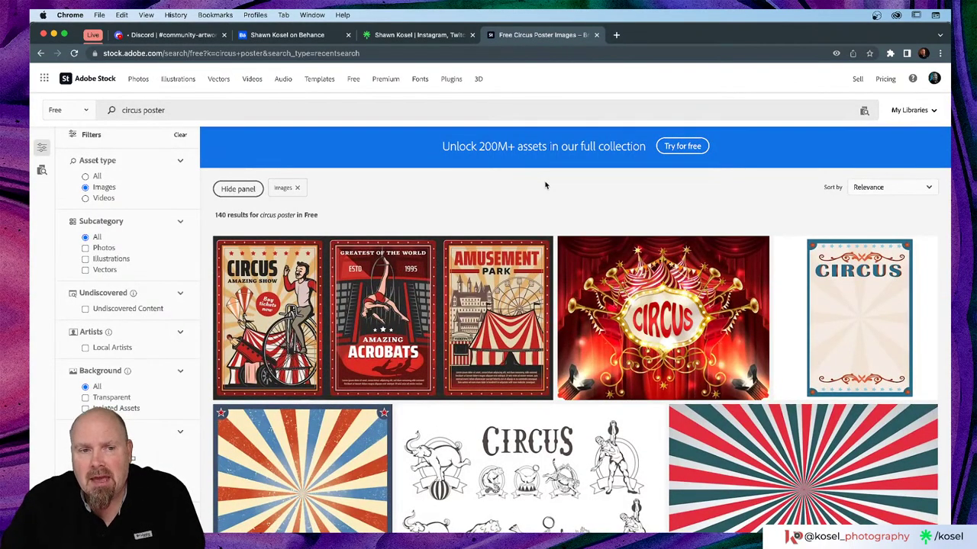
- Browse the free circus poster results for vintage lettering, sunburst backgrounds and layout ideas
scroll(545, 186, down, 3)
scroll(545, 188, down, 4)
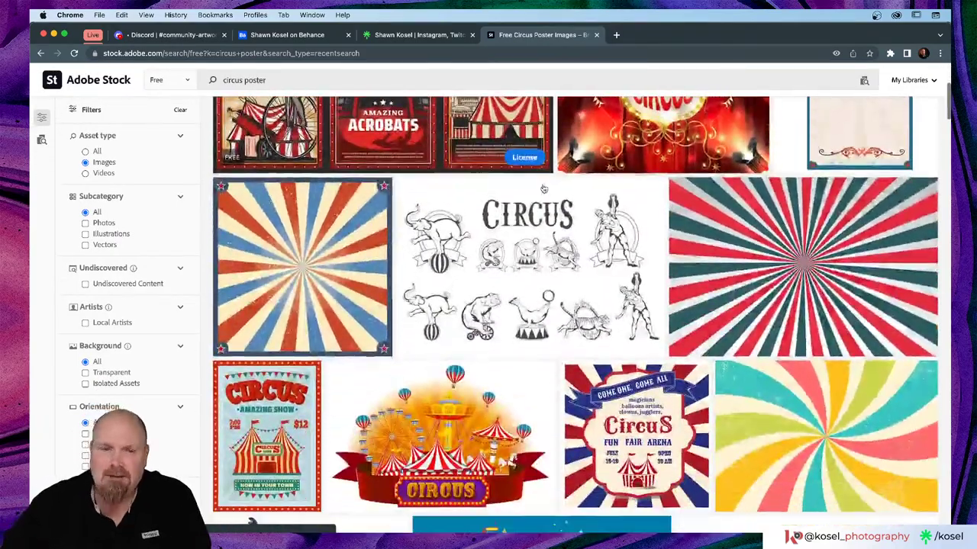
scroll(532, 200, down, 4)
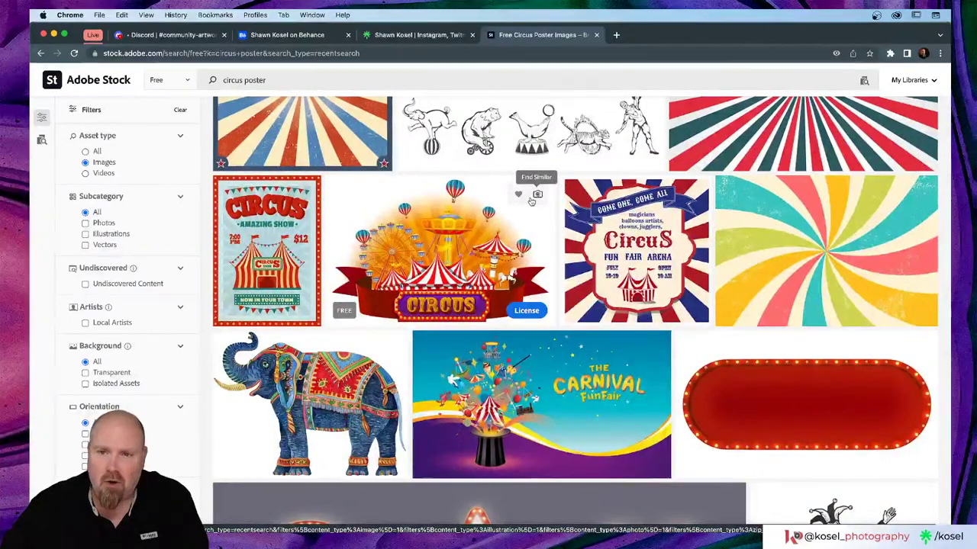
scroll(531, 200, down, 6)
scroll(532, 200, down, 5)
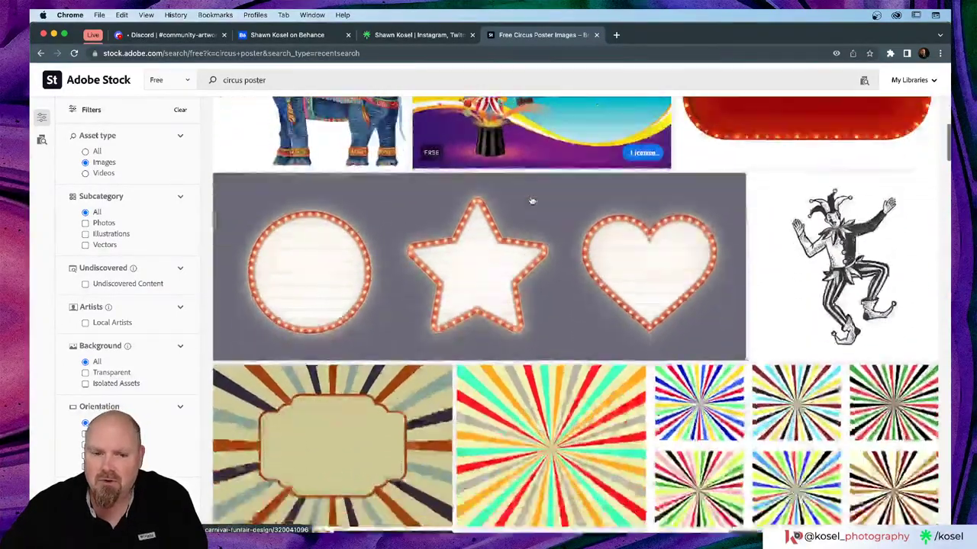
scroll(530, 219, down, 4)
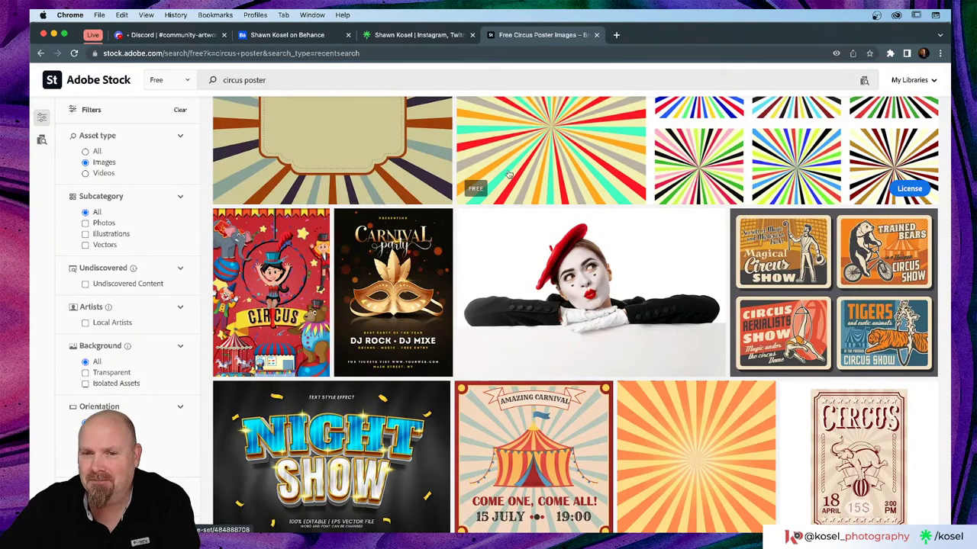
scroll(512, 176, down, 5)
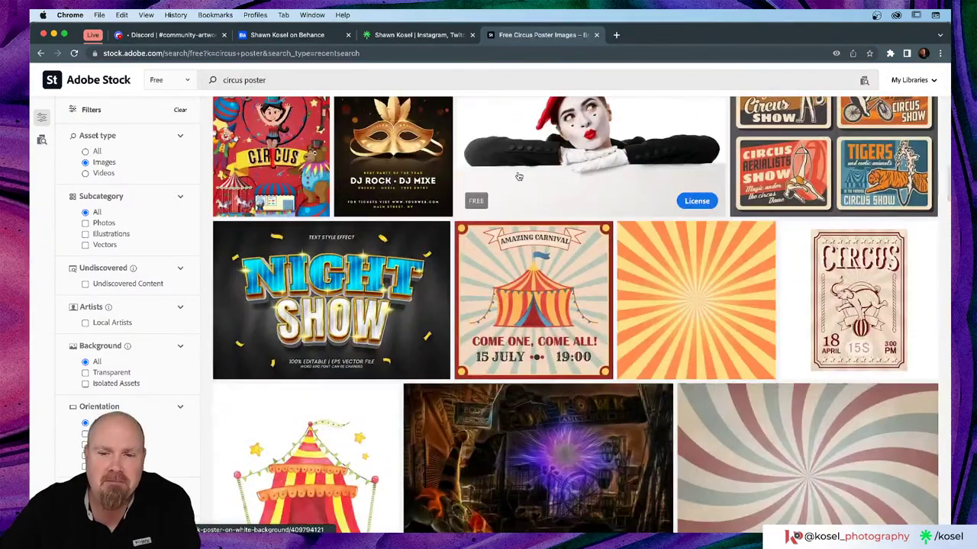
scroll(518, 177, down, 4)
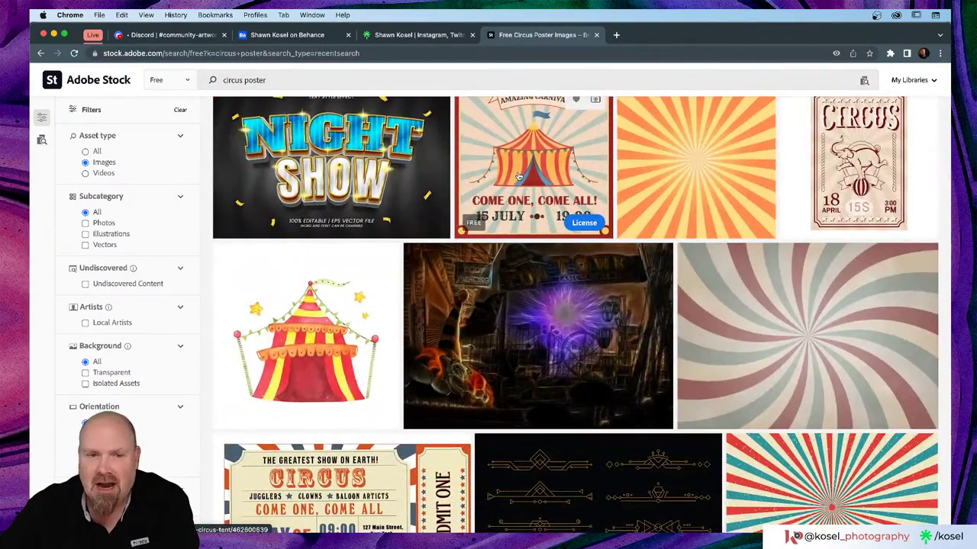
scroll(518, 176, down, 7)
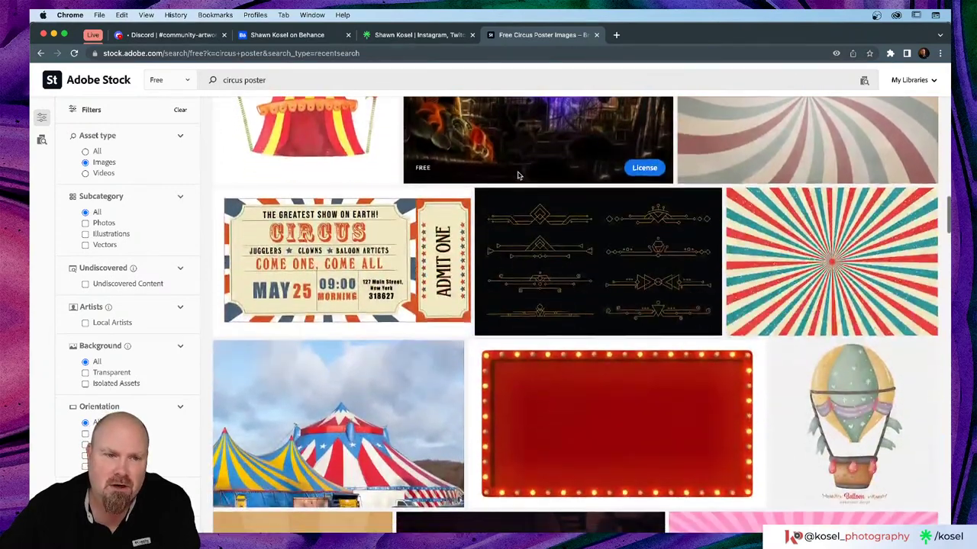
- Preview the blue and brick circus ticket template to study its lettering, and close the preview
scroll(368, 240, down, 4)
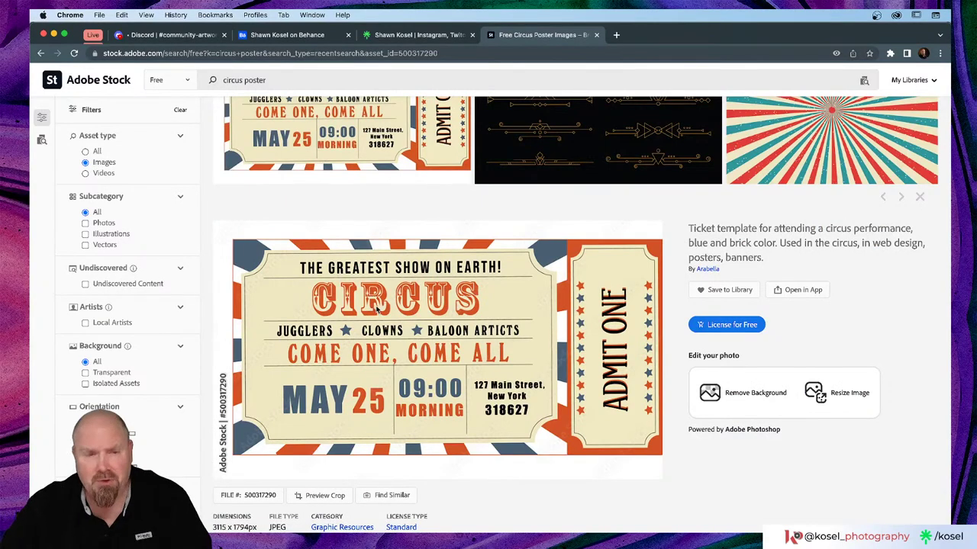
mouse_move(382, 306)
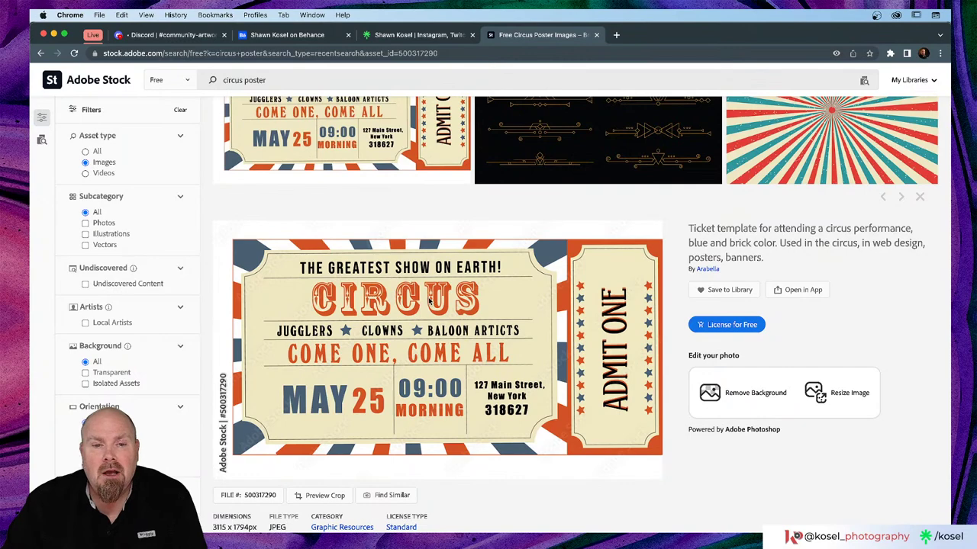
click(921, 197)
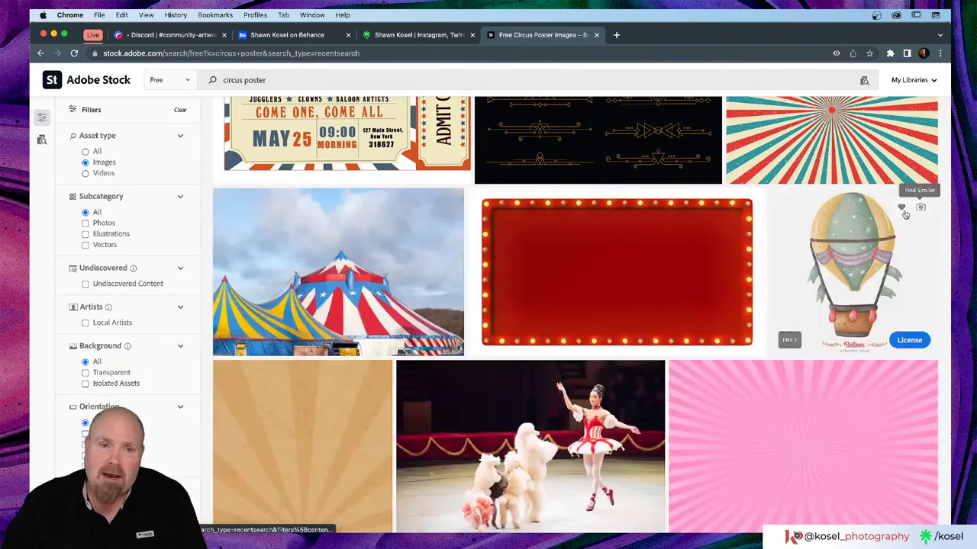
- Look through further circus poster results below the ticket template for carnival and marquee-style lettering
scroll(501, 266, down, 3)
scroll(502, 267, down, 2)
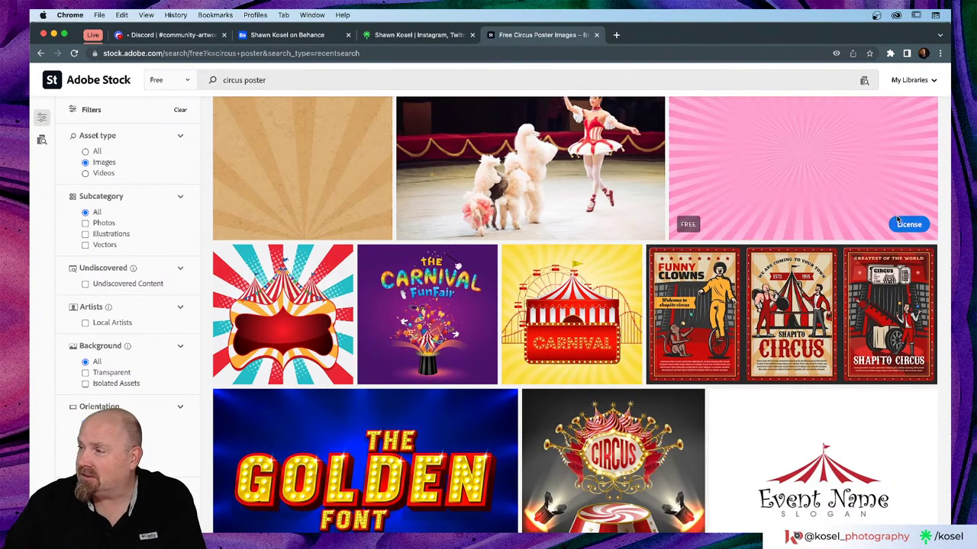
mouse_move(573, 301)
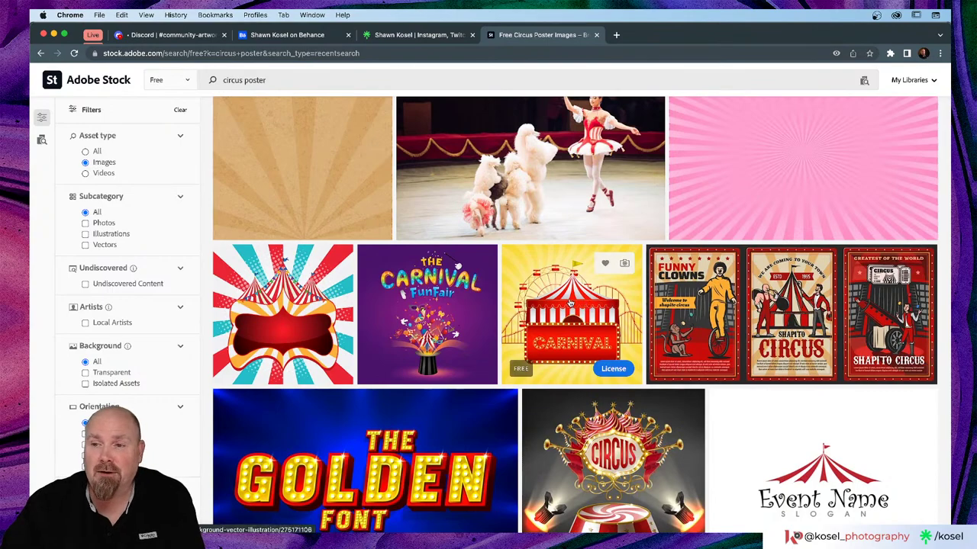
scroll(572, 301, down, 2)
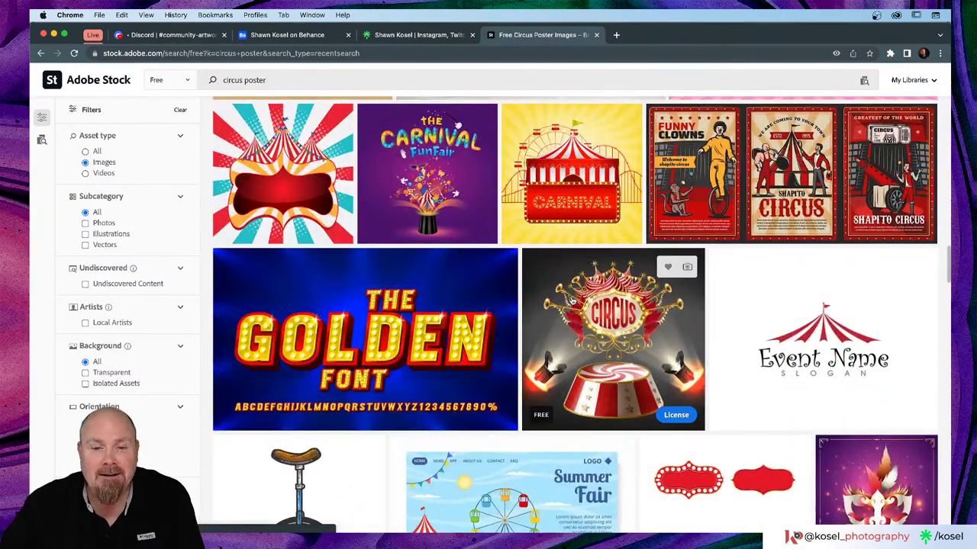
scroll(572, 302, down, 2)
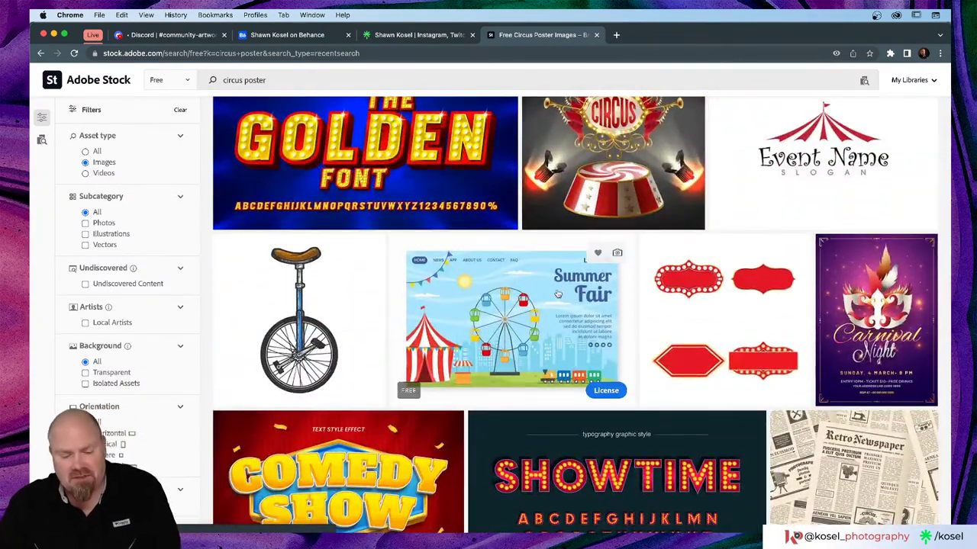
- Switch to Illustrator and view the two warped Kreative Cirkus letterings on the cream artboard
key(super+Tab)
key(super+Tab)
key(super+Tab)
key(super+Tab)
key(super+Tab)
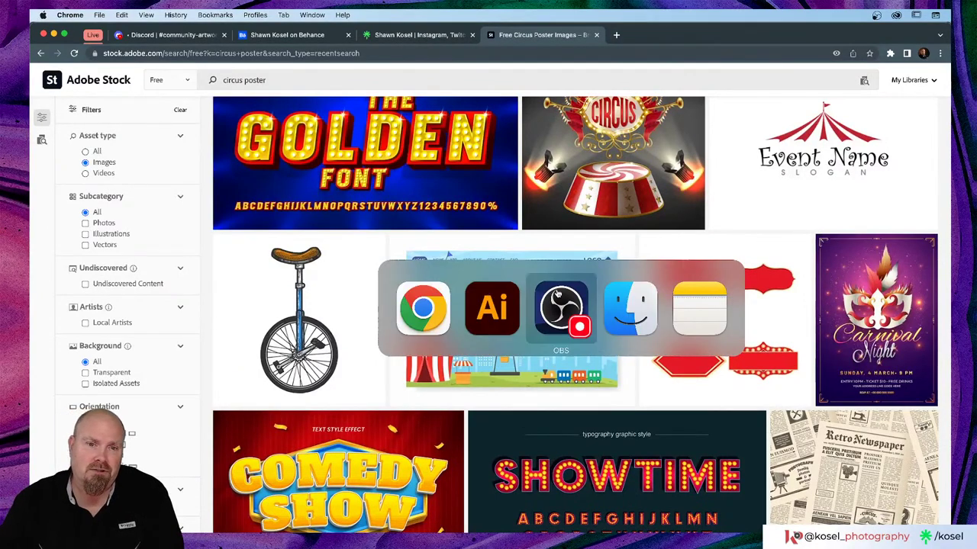
key(super+Tab)
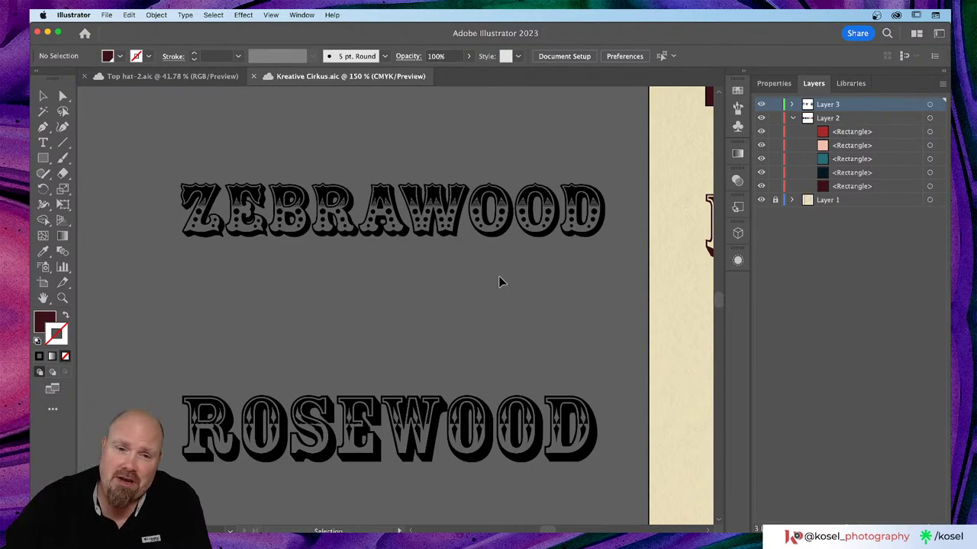
scroll(517, 303, right, 10)
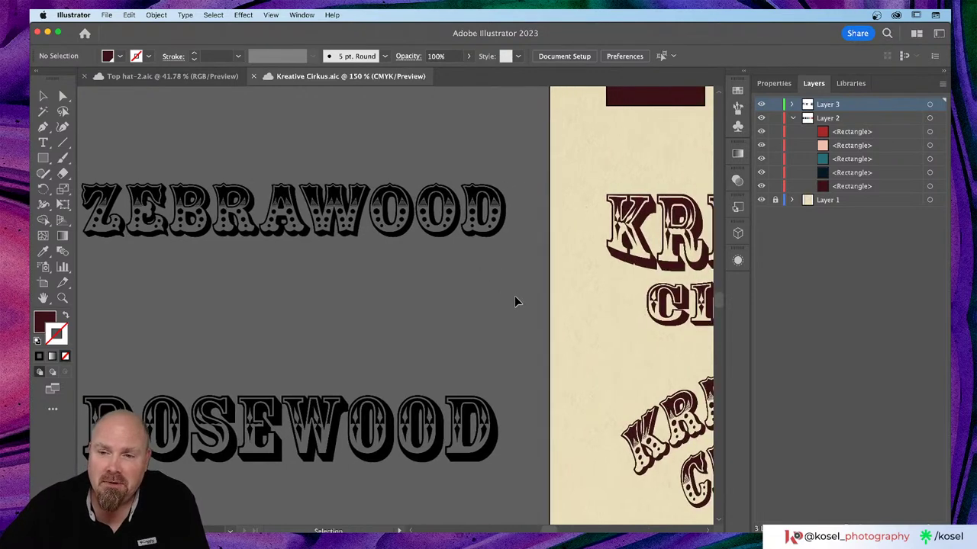
scroll(516, 301, right, 5)
scroll(517, 302, down, 4)
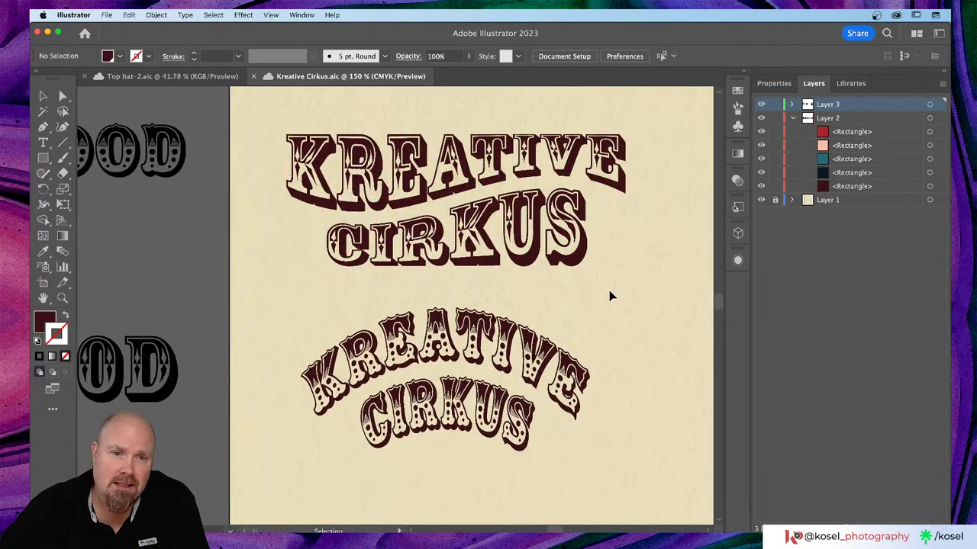
- Examine the Zebrawood and Rosewood font samples beside the artboard
scroll(610, 297, left, 3)
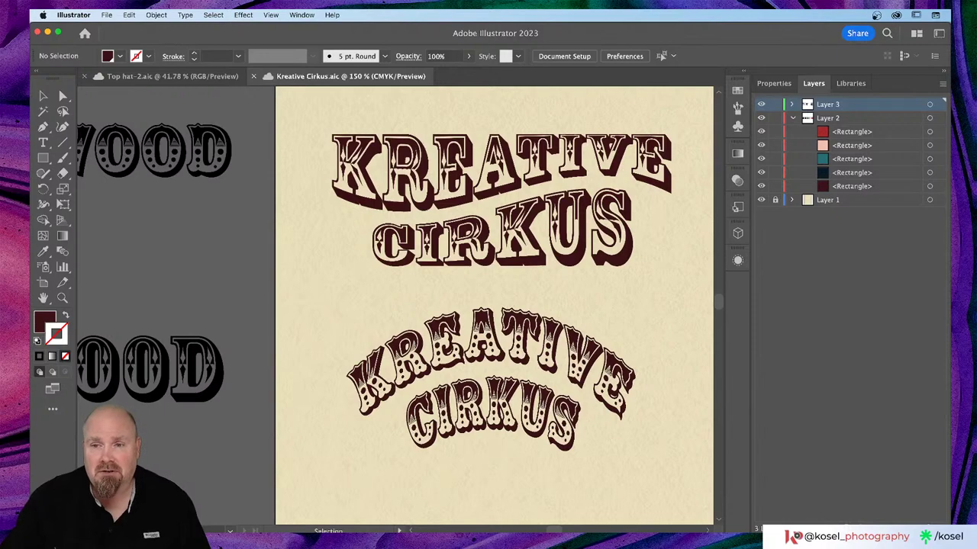
scroll(338, 203, left, 1)
scroll(338, 203, left, 15)
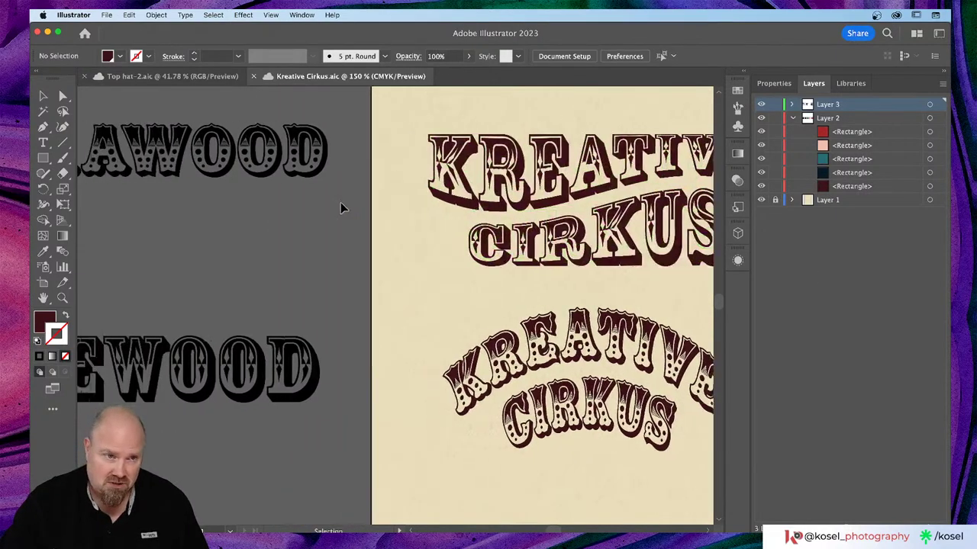
scroll(345, 204, left, 5)
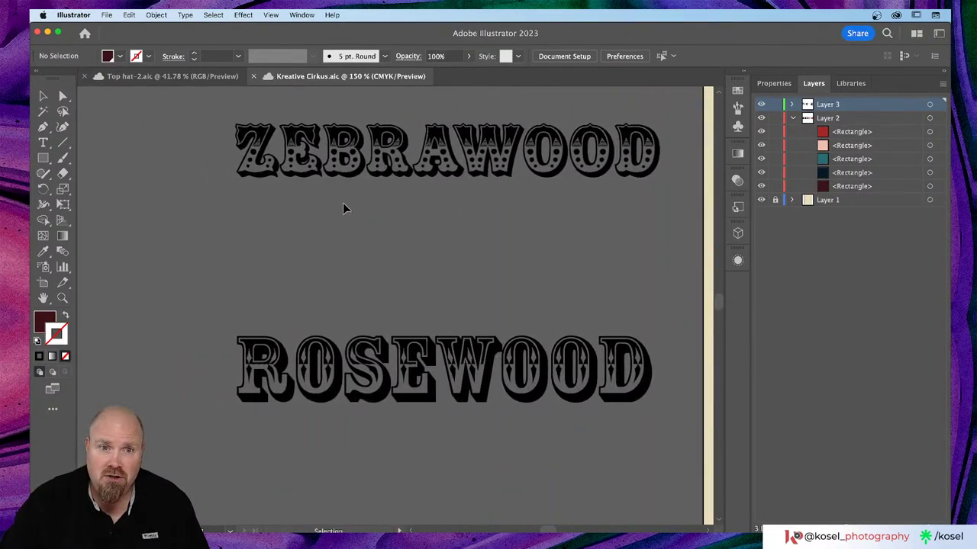
scroll(345, 205, up, 2)
scroll(345, 204, right, 2)
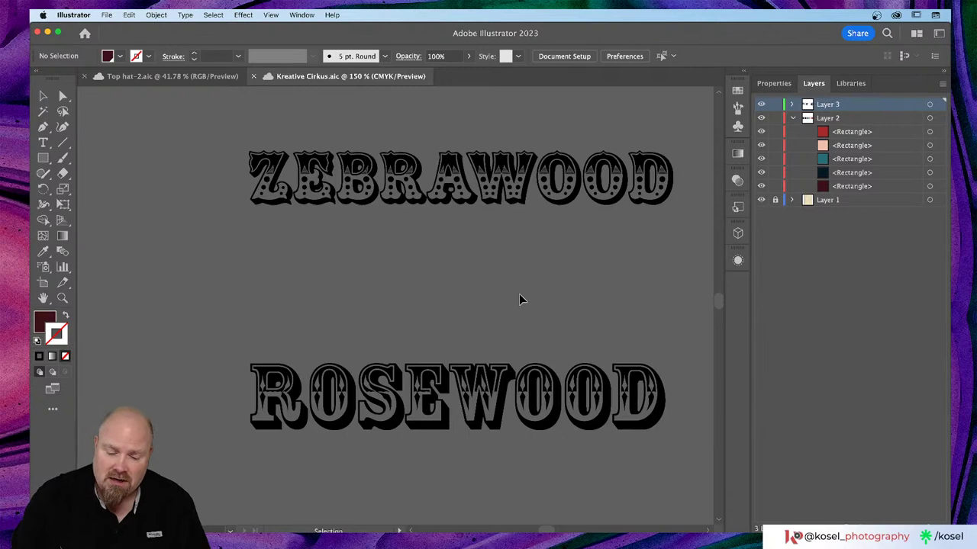
- Move both warped Kreative Cirkus letterings off the artboard to the canvas above the straight black versions, and deselect them
key(super+minus)
key(super+minus)
key(super+minus)
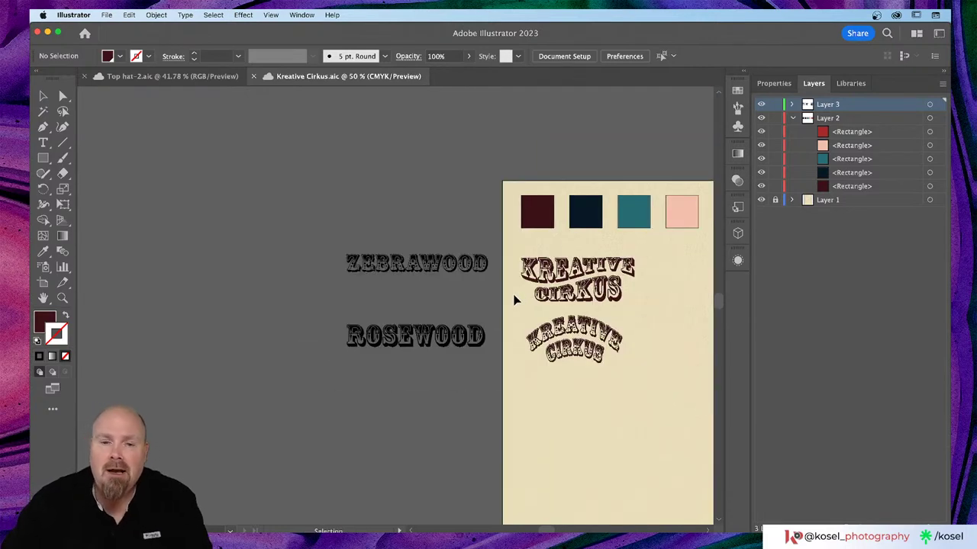
scroll(517, 301, right, 8)
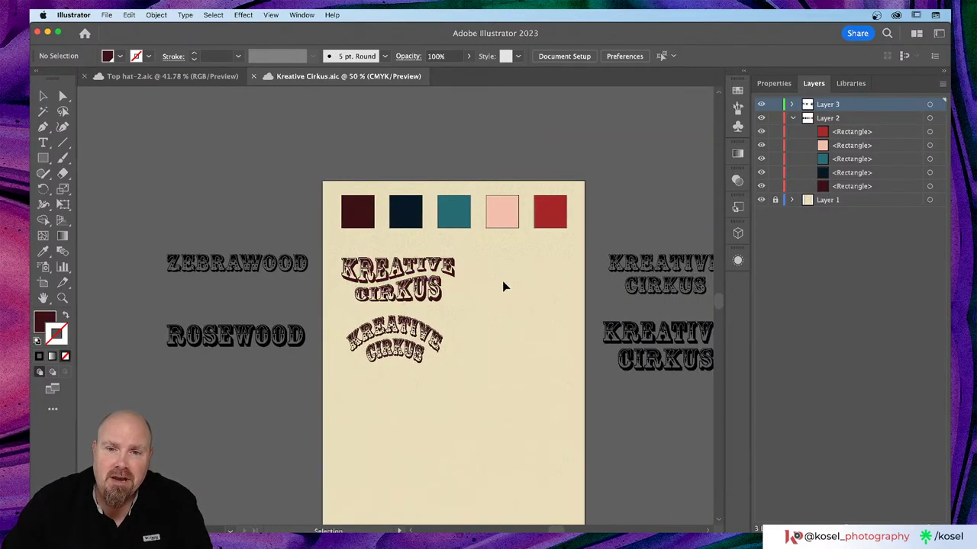
scroll(502, 281, right, 3)
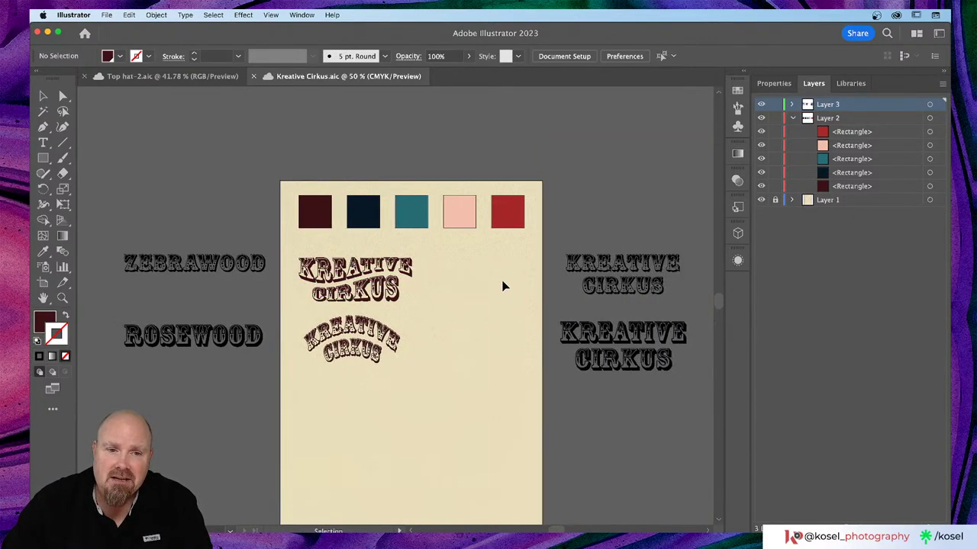
click(297, 359)
scroll(371, 323, right, 2)
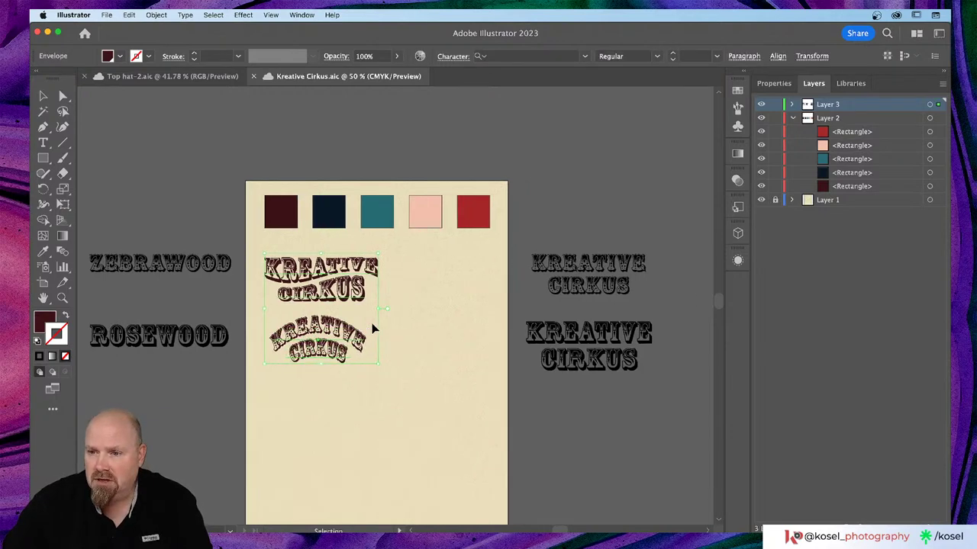
drag(314, 330, 589, 192)
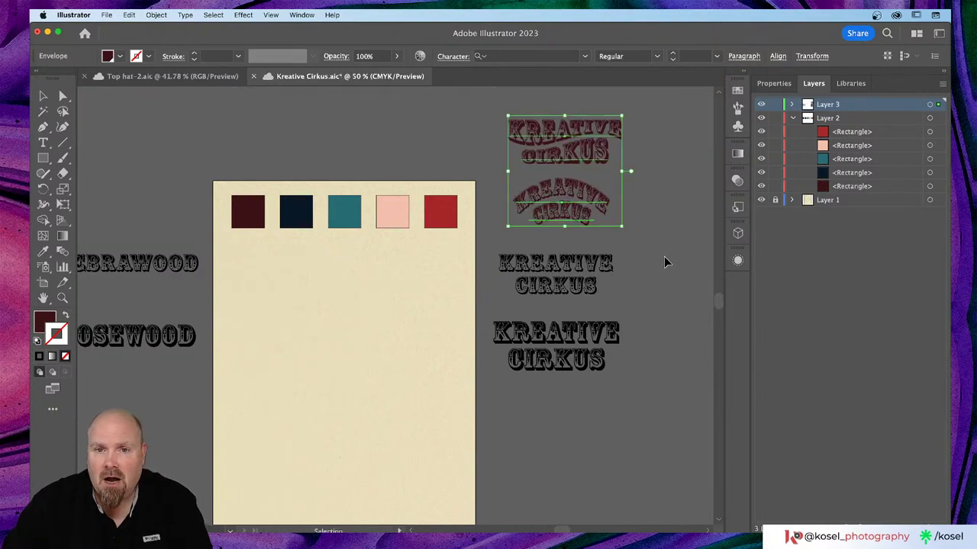
click(704, 267)
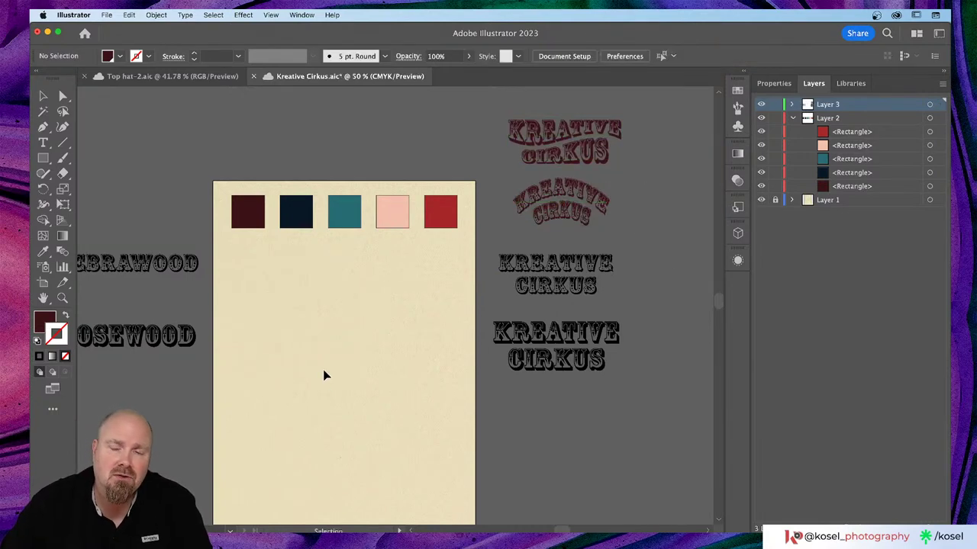
scroll(326, 372, down, 1)
scroll(327, 371, left, 1)
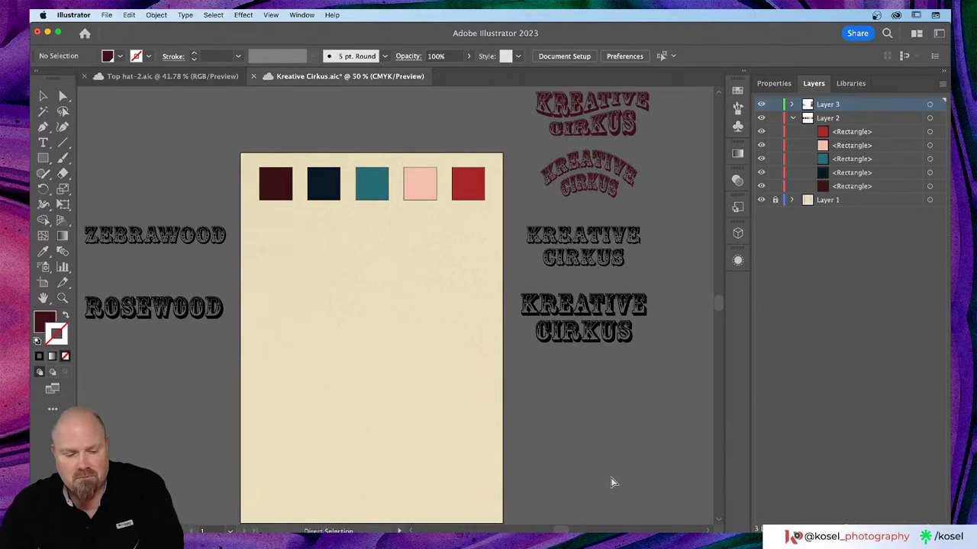
- Switch to Chrome and open color.adobe.com in a new tab
key(super+Tab)
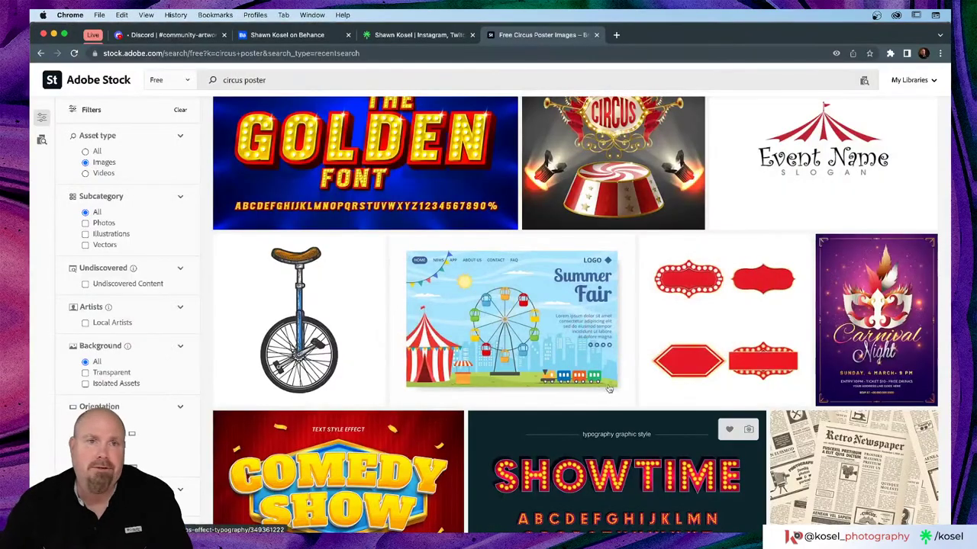
click(616, 35)
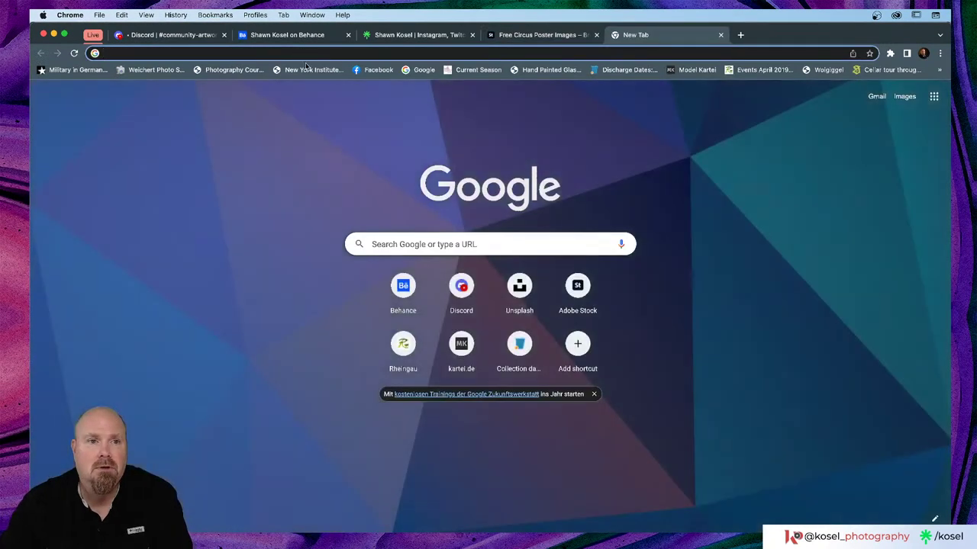
click(305, 53)
text(color.adobe.com)
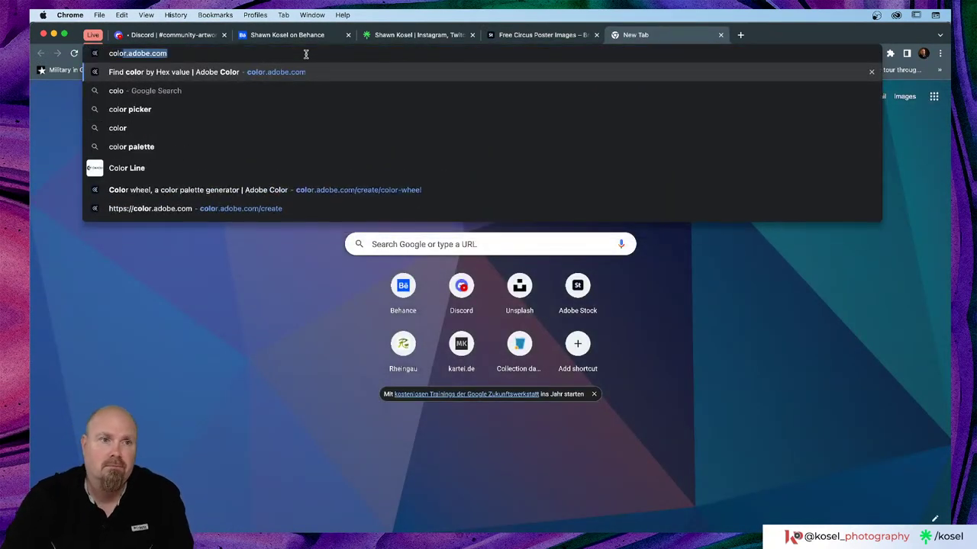
key(Return)
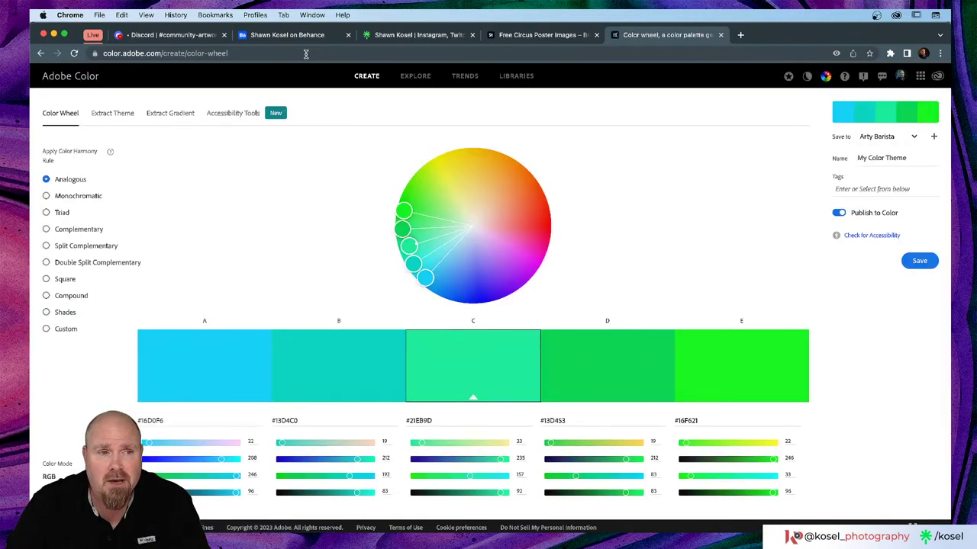
- Search Adobe Color's Explore section for "circus" palettes
click(414, 79)
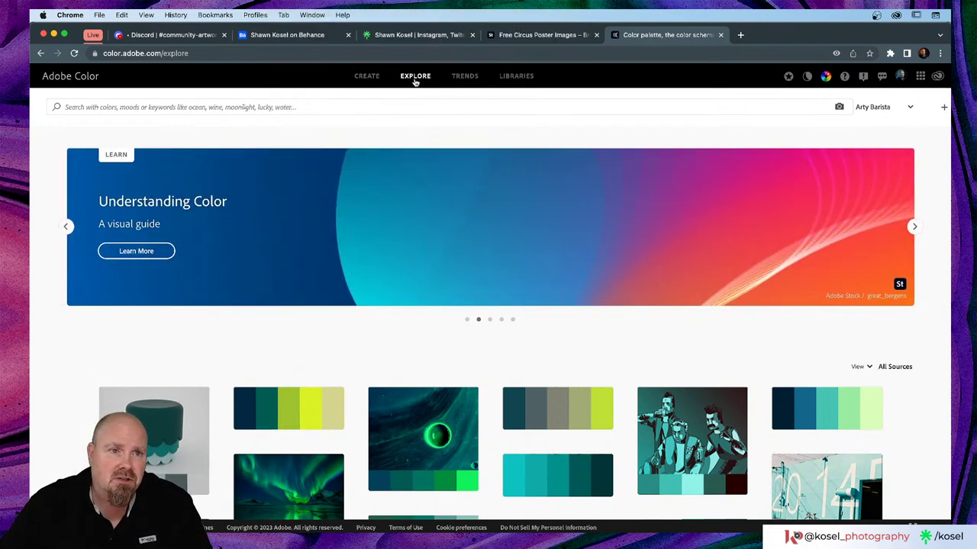
click(341, 106)
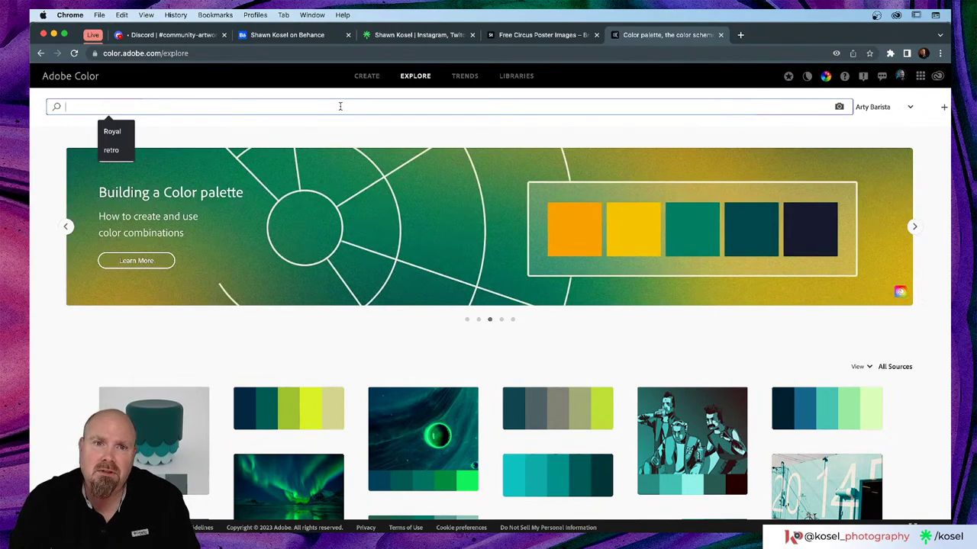
text(cir)
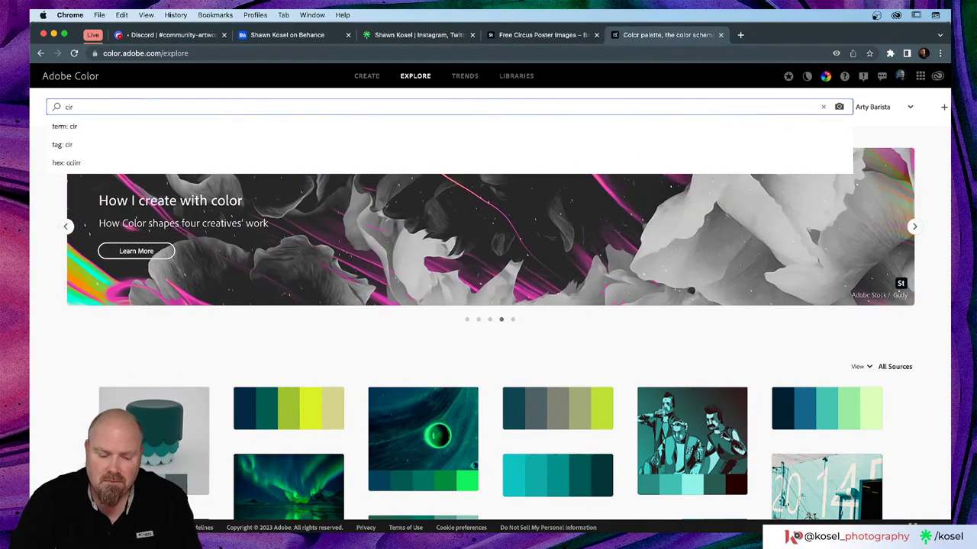
text(cus)
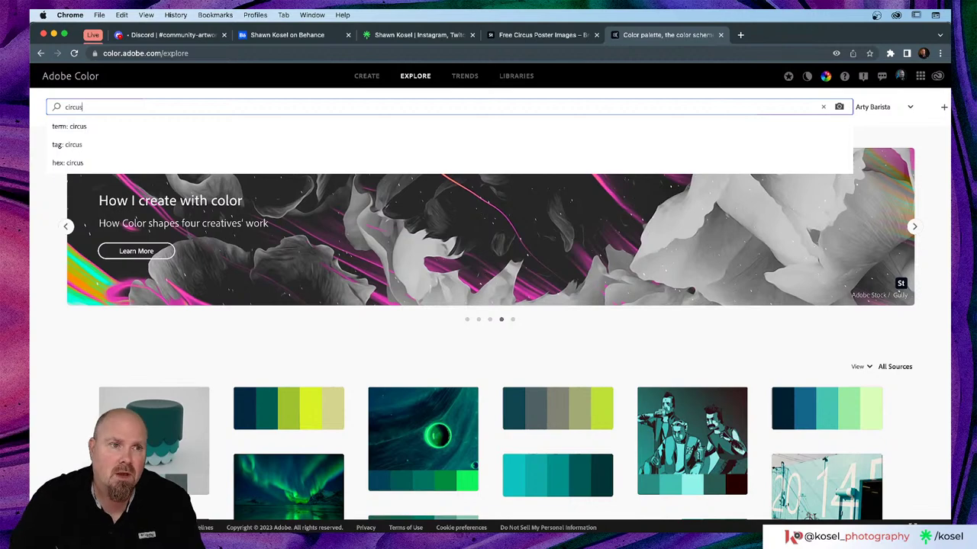
key(Return)
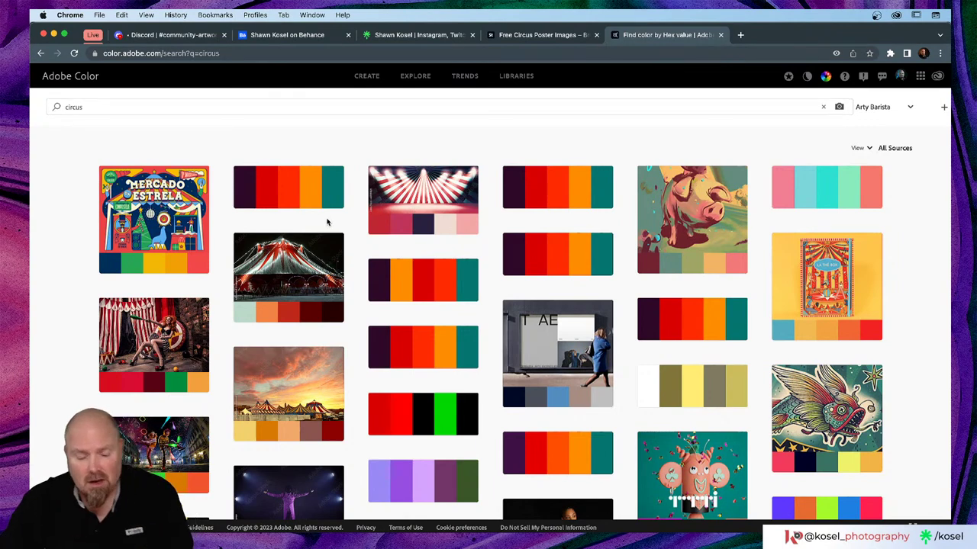
- Return to Illustrator and view the two straight black Kreative Cirkus letterings beside the artboard up close
key(super+Tab)
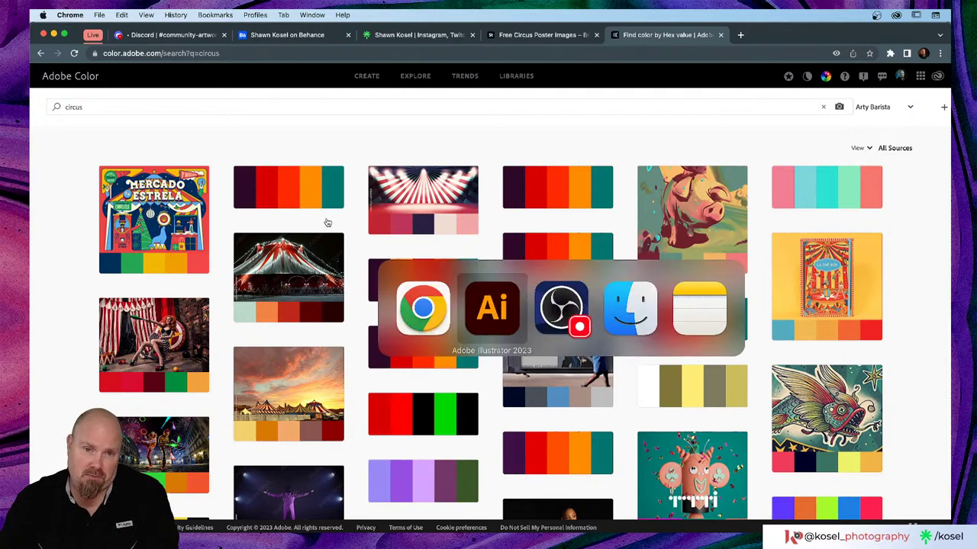
scroll(374, 220, right, 3)
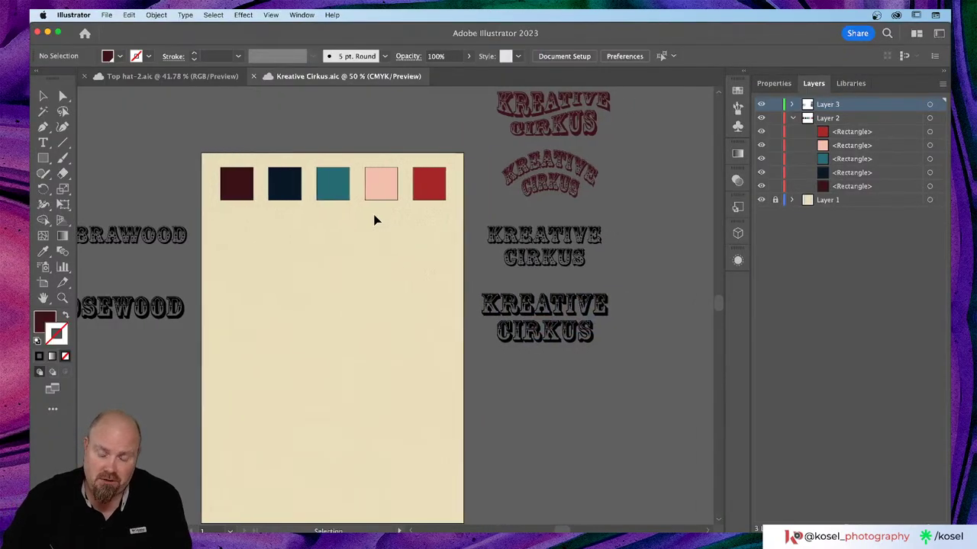
key(a)
key(super+equal)
key(super+equal)
key(super+equal)
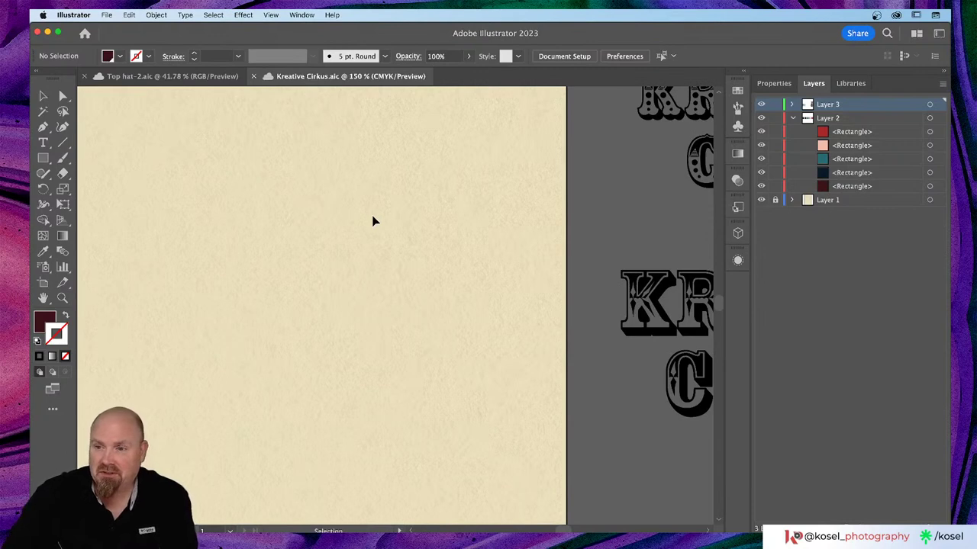
scroll(384, 234, right, 10)
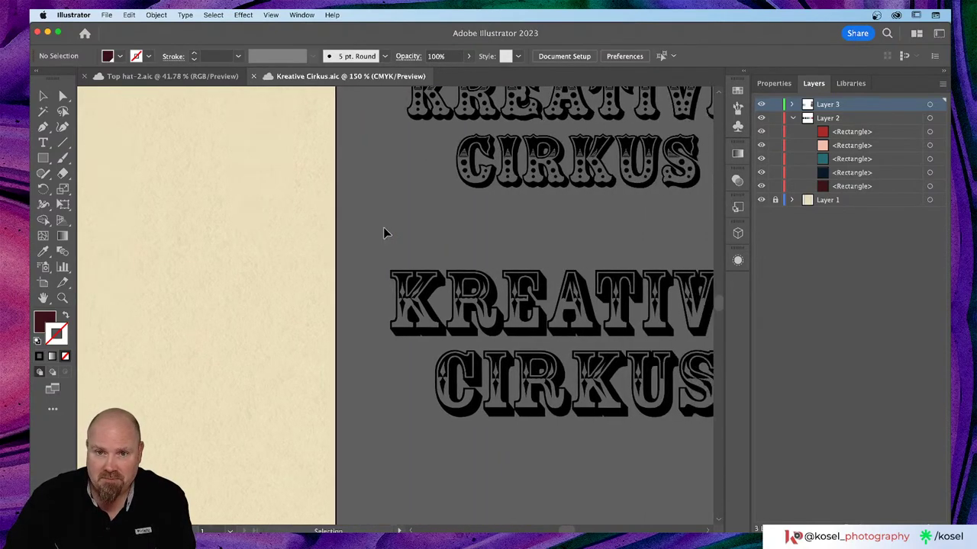
scroll(383, 233, right, 3)
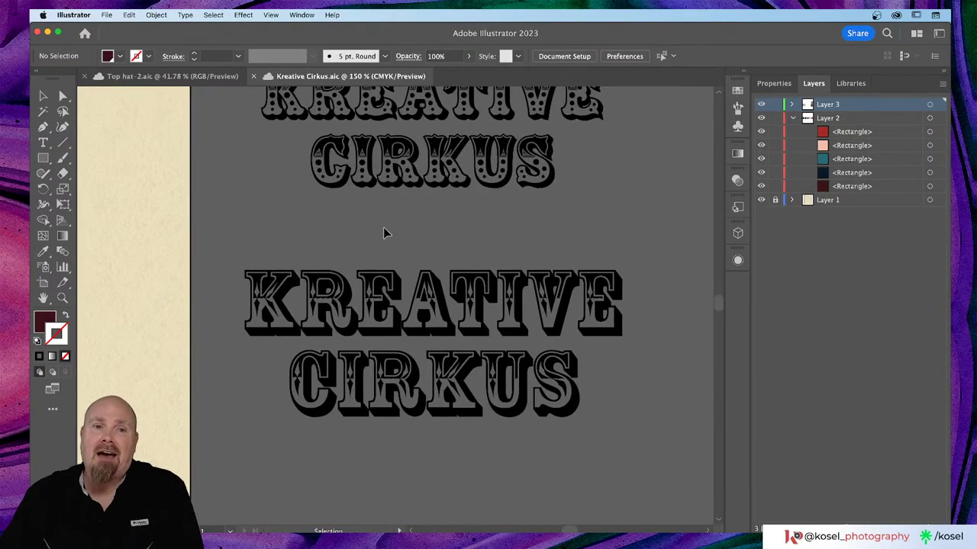
scroll(383, 233, up, 2)
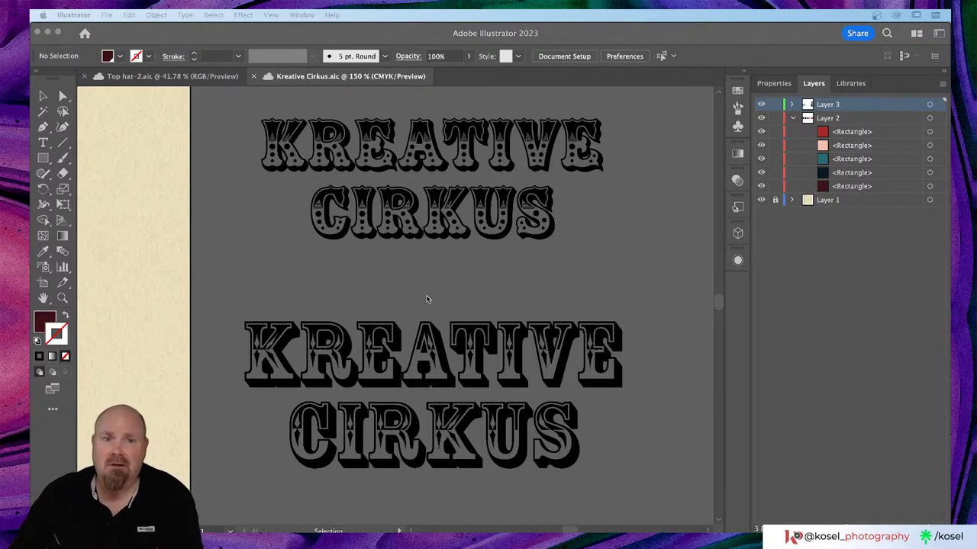
- Switch to Chrome, look at the community-artwork channel in Discord, and return to the Adobe Color circus palettes
key(super+Tab)
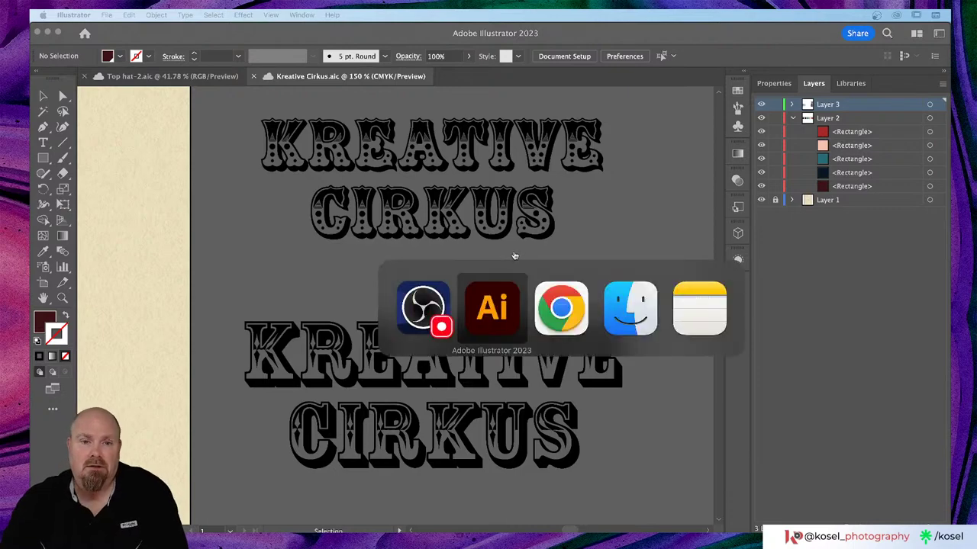
key(super+Tab)
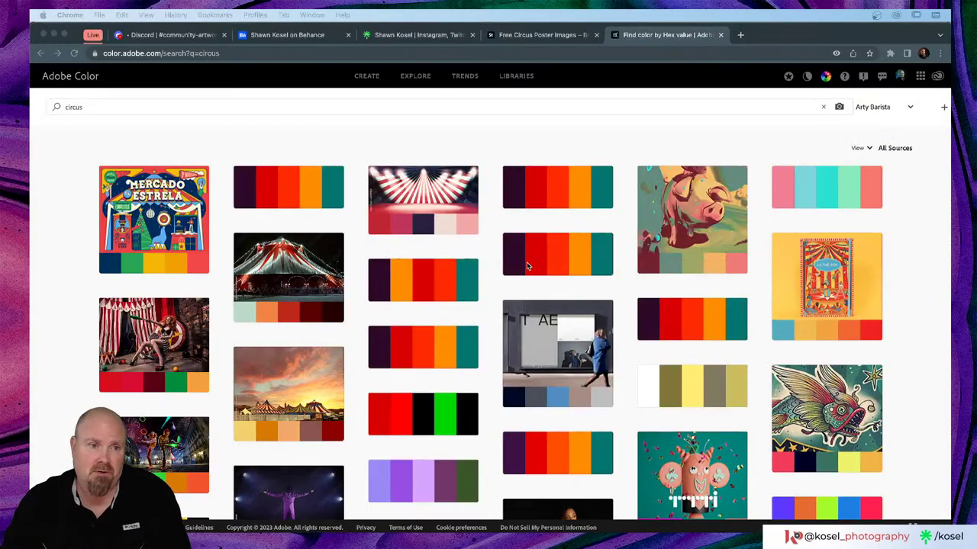
click(194, 40)
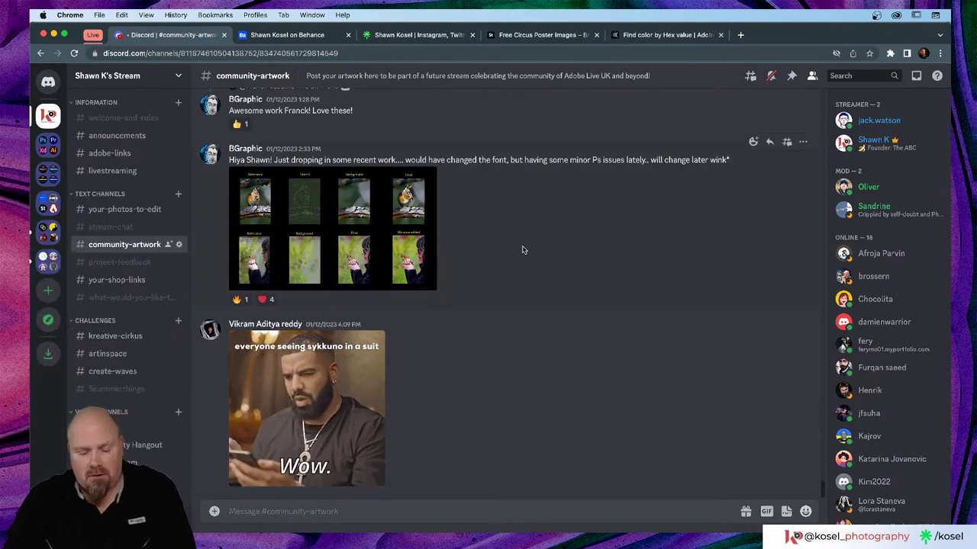
click(659, 35)
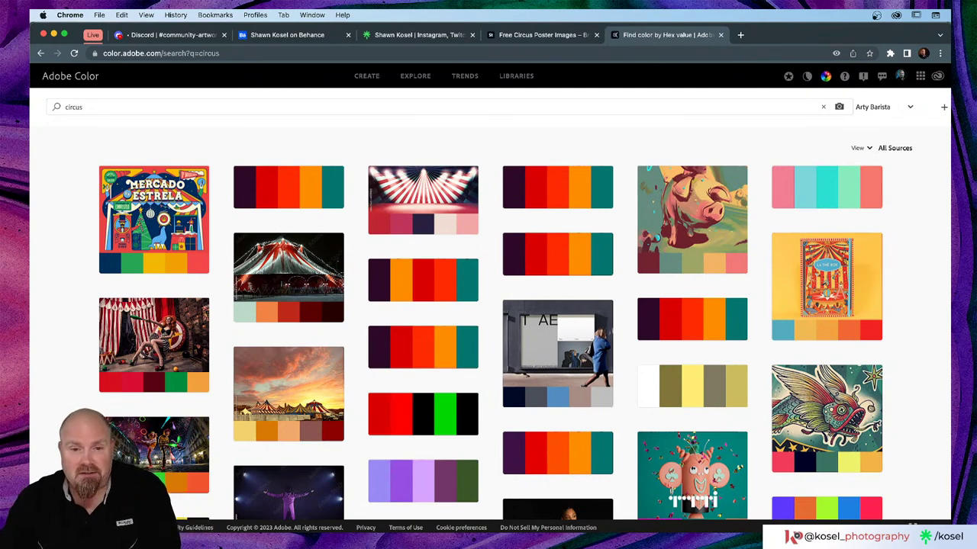
- Switch back to Illustrator and bring the lower straight Kreative Cirkus lettering into view
key(super+Tab)
key(super+Tab)
scroll(402, 313, down, 5)
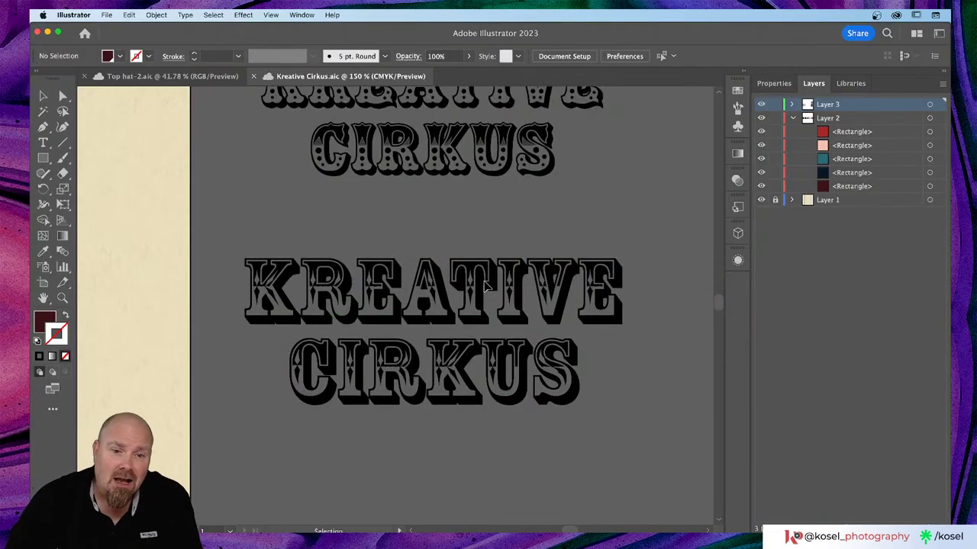
- Look closely at the warped maroon Kreative Cirkus lettering beside the artboard, checking its envelope object
scroll(471, 366, up, 5)
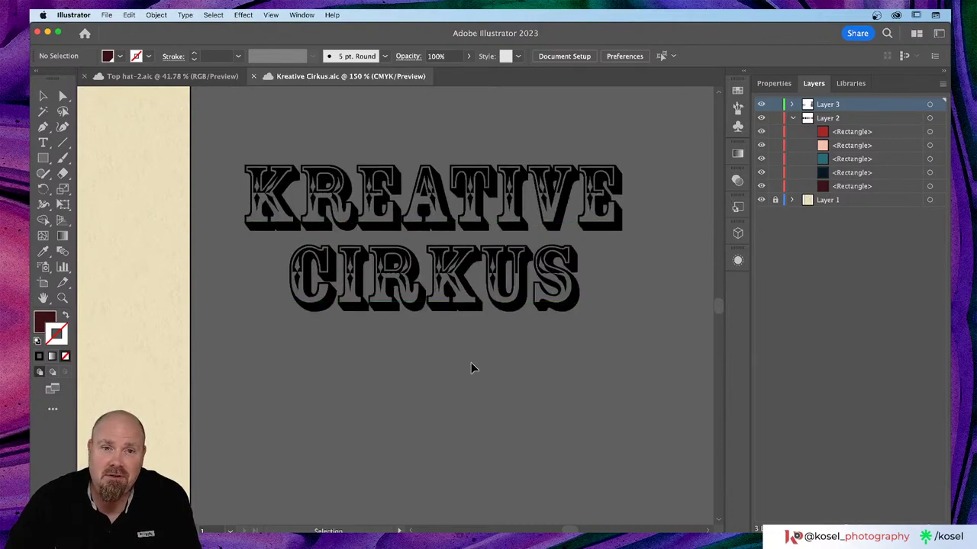
scroll(473, 367, up, 4)
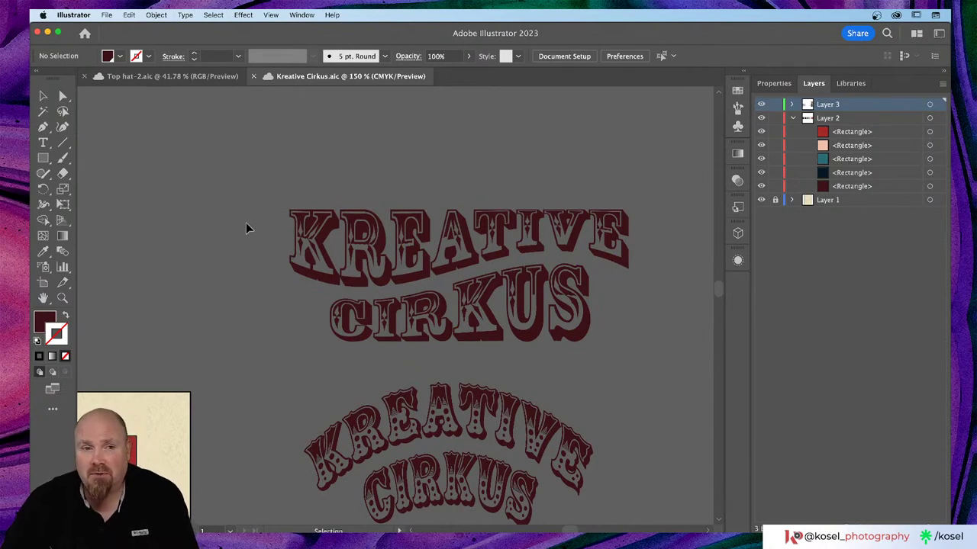
drag(250, 194, 557, 369)
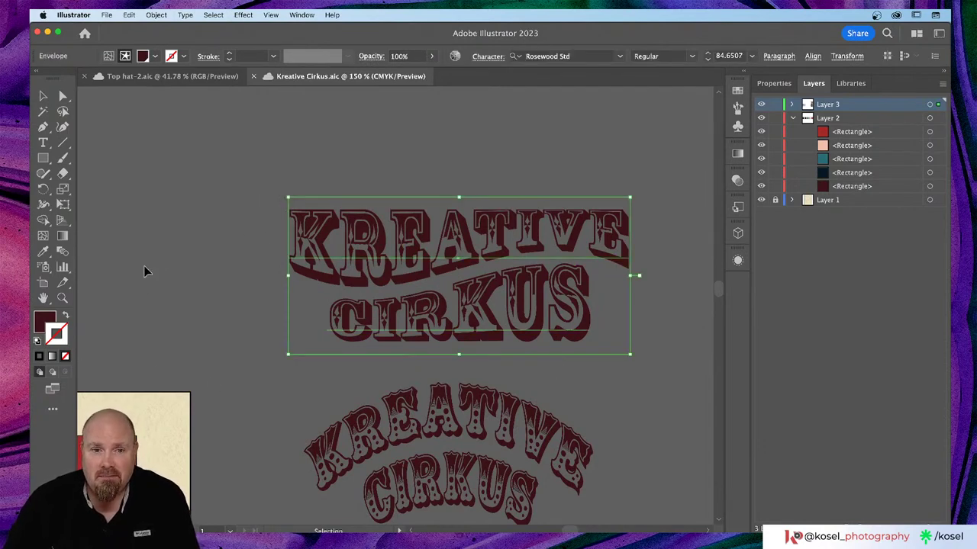
click(189, 273)
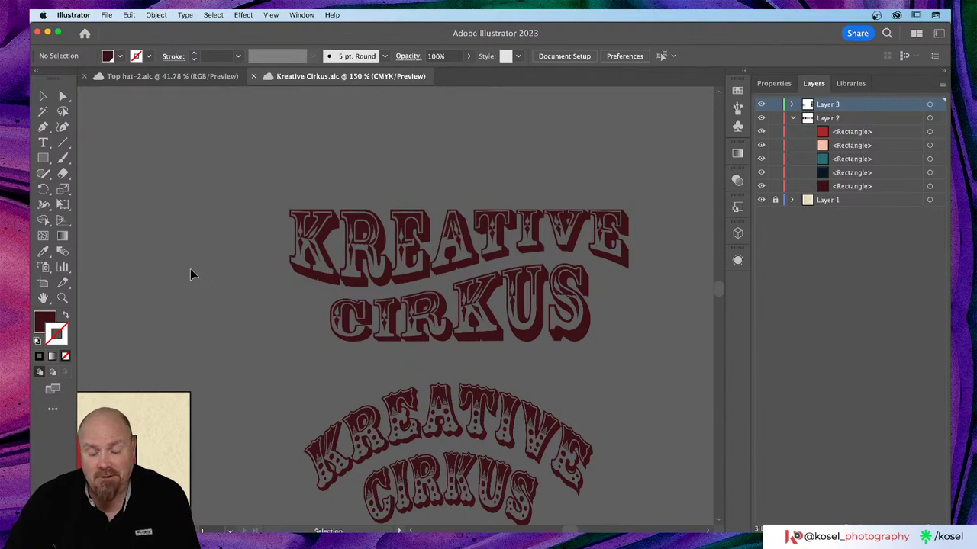
key(super+equal)
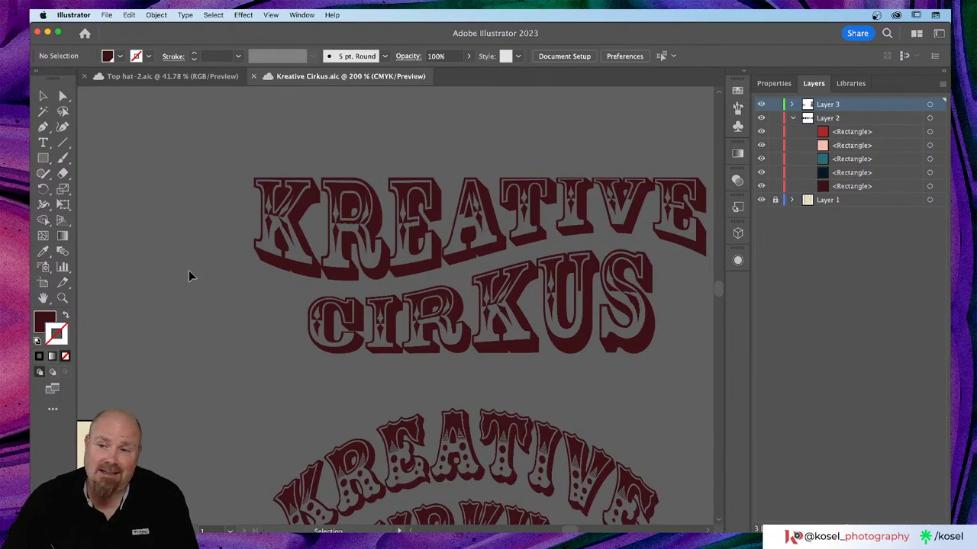
scroll(188, 270, right, 3)
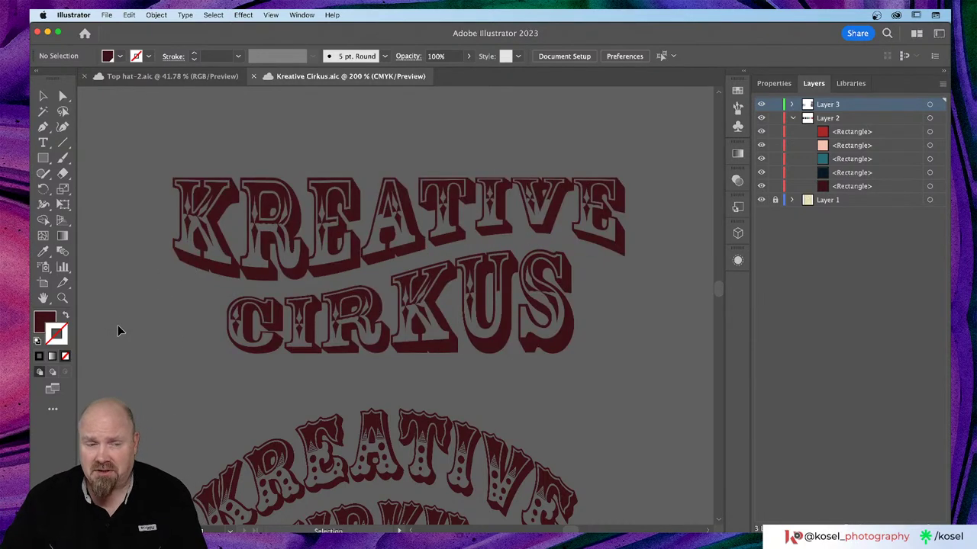
scroll(122, 325, left, 3)
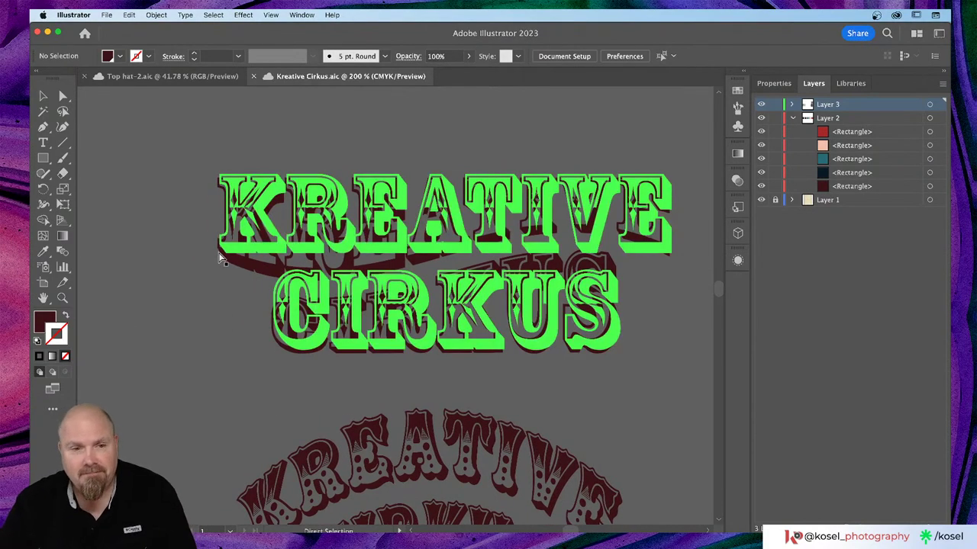
- Bring the row of five colour swatches on the cream artboard into view
scroll(221, 251, left, 8)
key(super+minus)
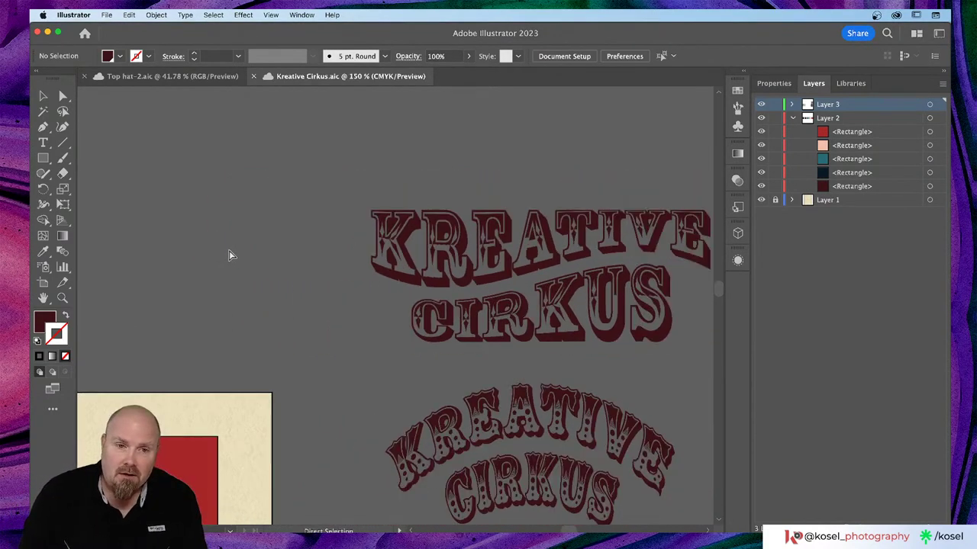
key(super+minus)
scroll(225, 287, left, 15)
scroll(231, 287, down, 9)
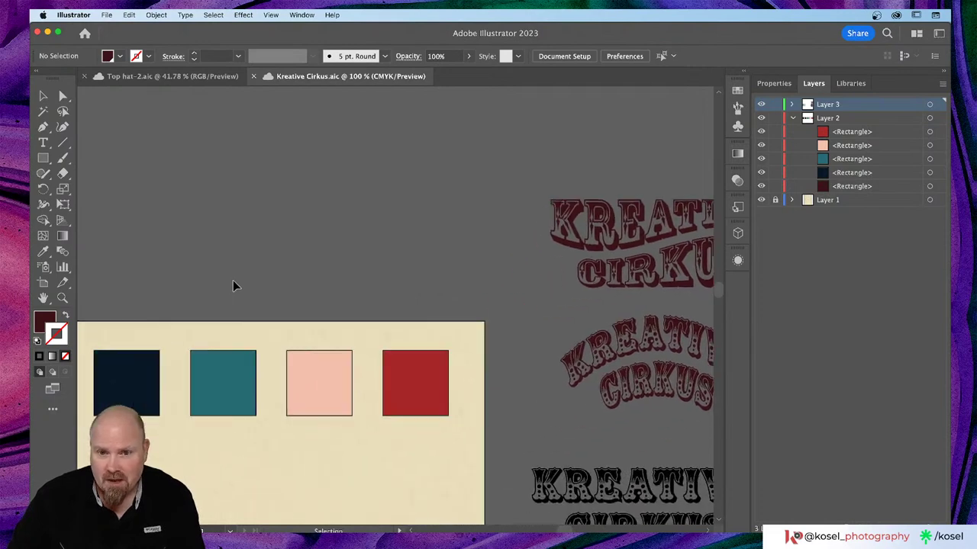
scroll(235, 286, left, 6)
scroll(235, 283, down, 8)
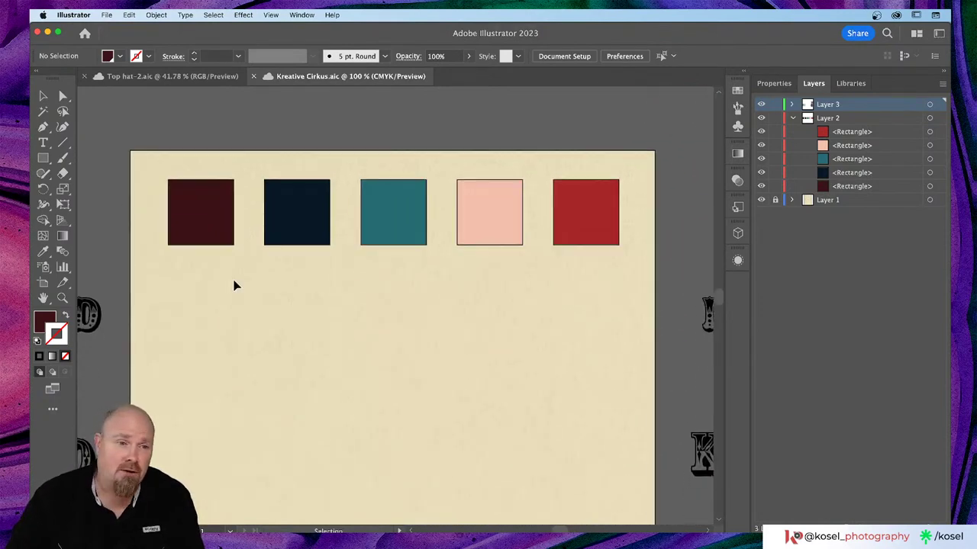
- Switch to Chrome and browse the circus colour palettes in the Adobe Color search results
key(super+Tab)
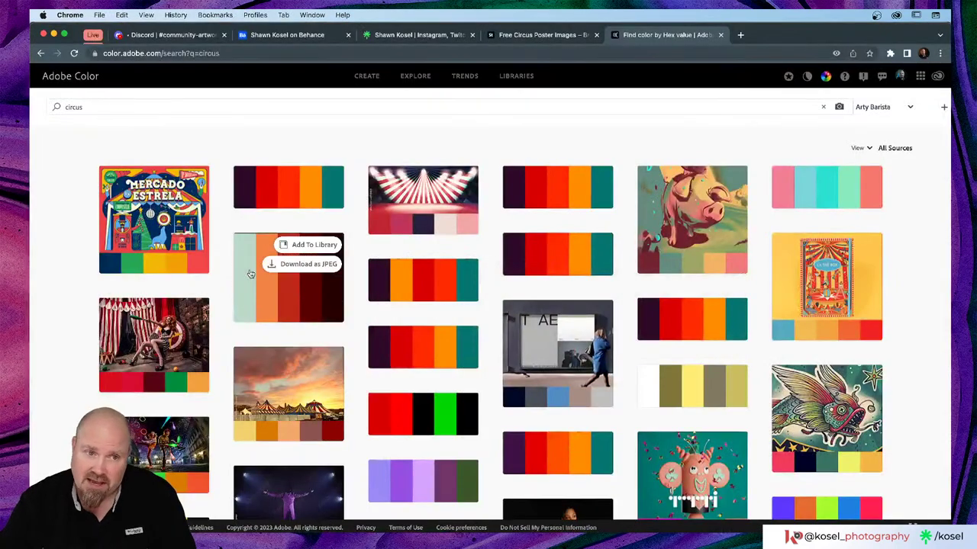
mouse_move(391, 341)
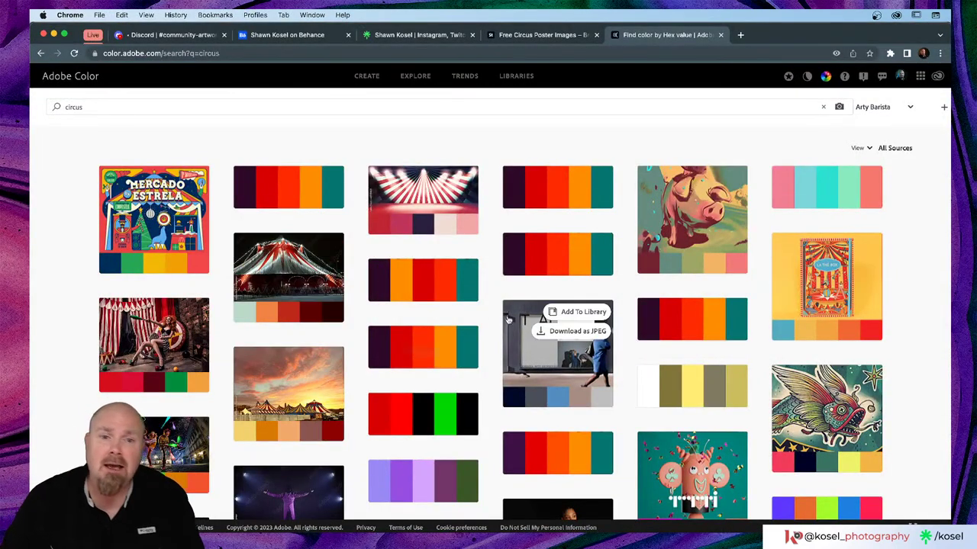
scroll(492, 317, down, 3)
scroll(493, 317, down, 5)
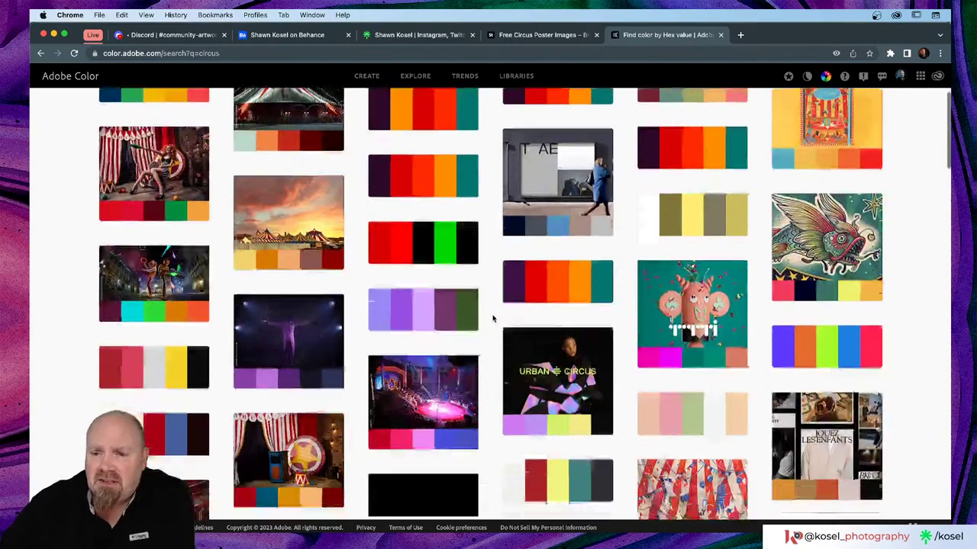
scroll(492, 319, down, 8)
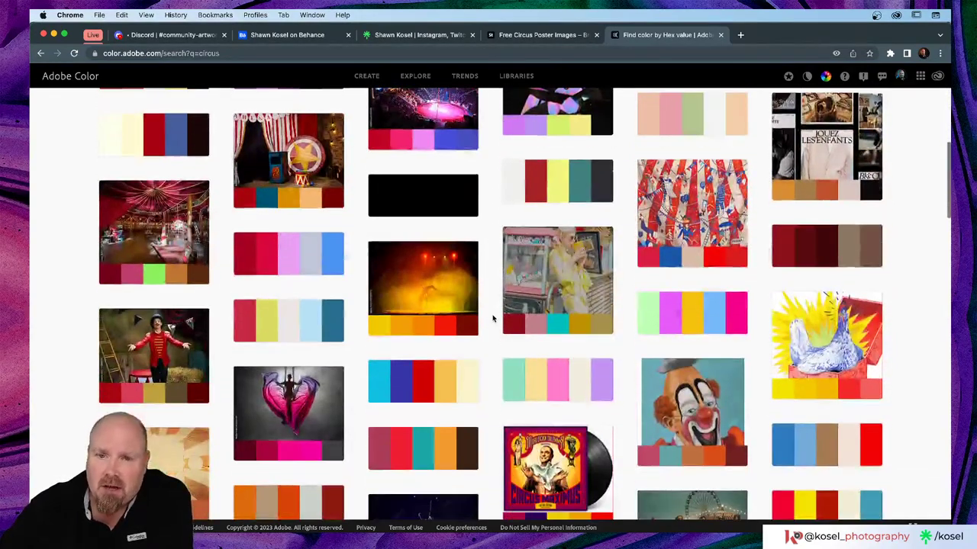
scroll(492, 319, down, 1)
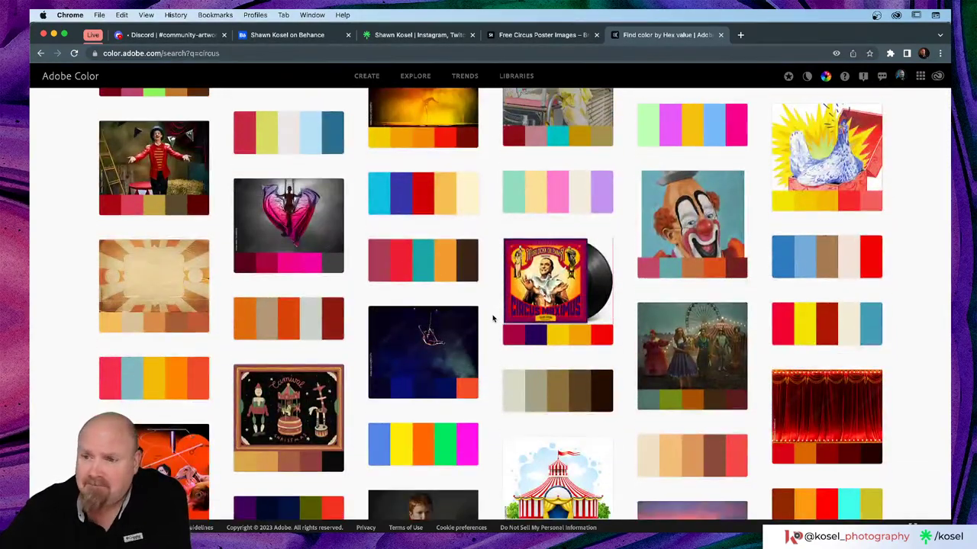
scroll(492, 319, down, 5)
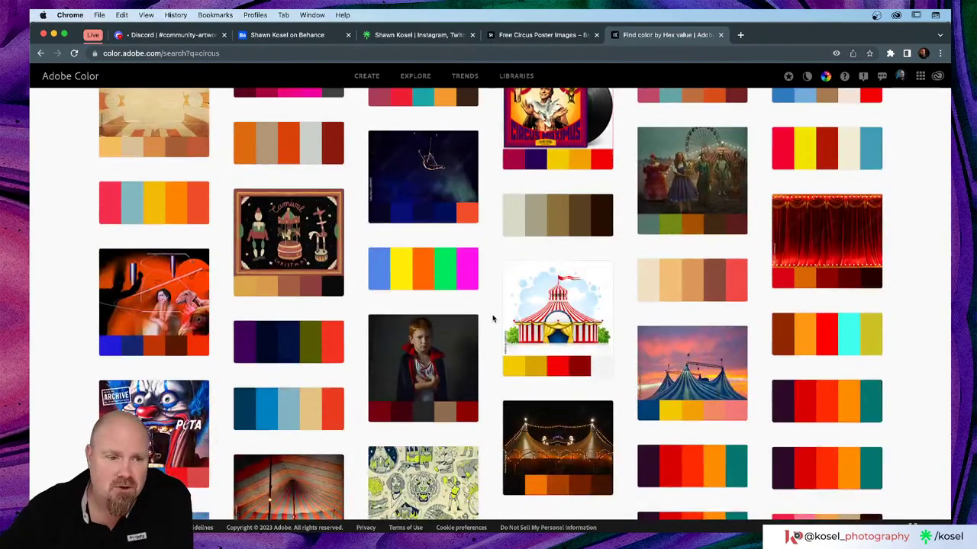
scroll(492, 319, down, 4)
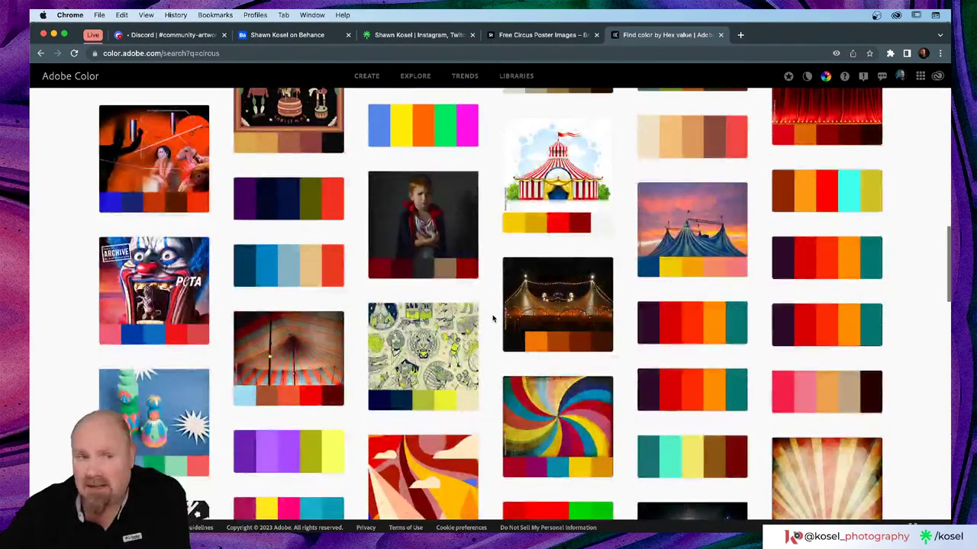
- Switch back to Illustrator and show the colour themes saved in the Kreative Cirkus library
key(super+Tab)
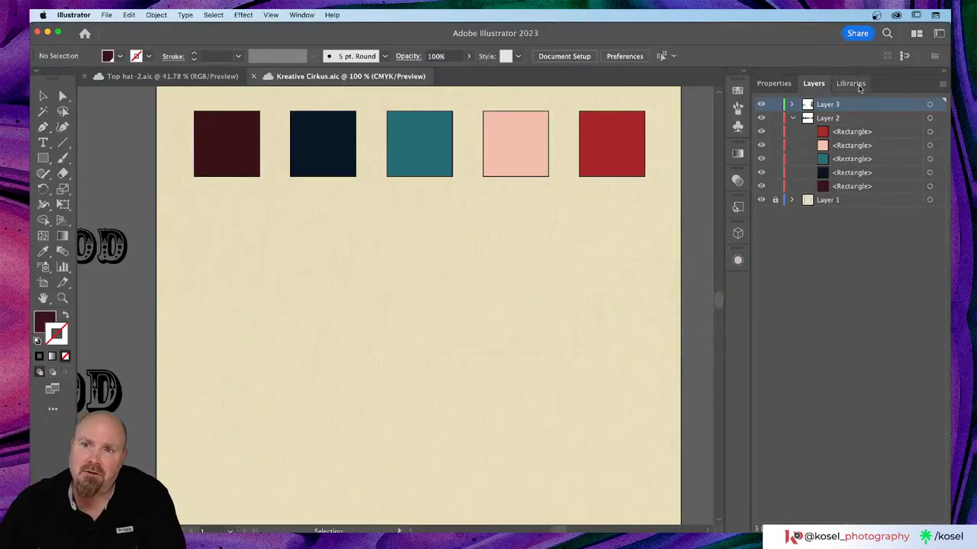
click(850, 83)
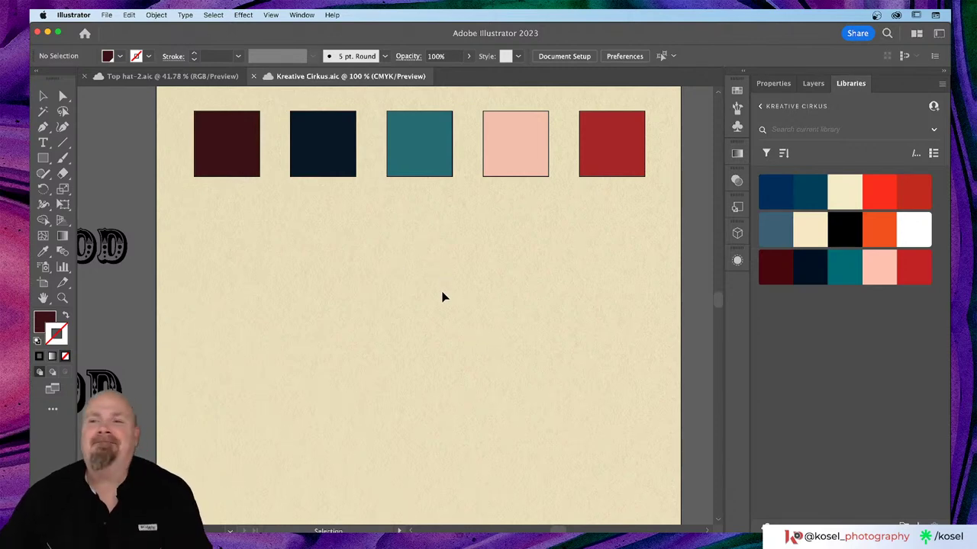
scroll(443, 294, up, 2)
scroll(444, 296, down, 4)
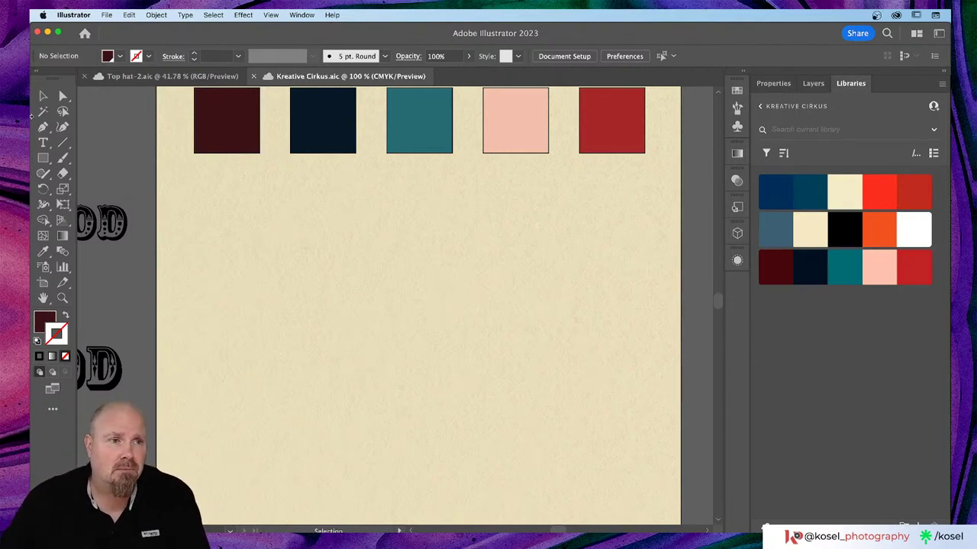
- Place a new point text object below the swatches on the artboard and set its font to Montserrat SemiBold
key(t)
click(279, 229)
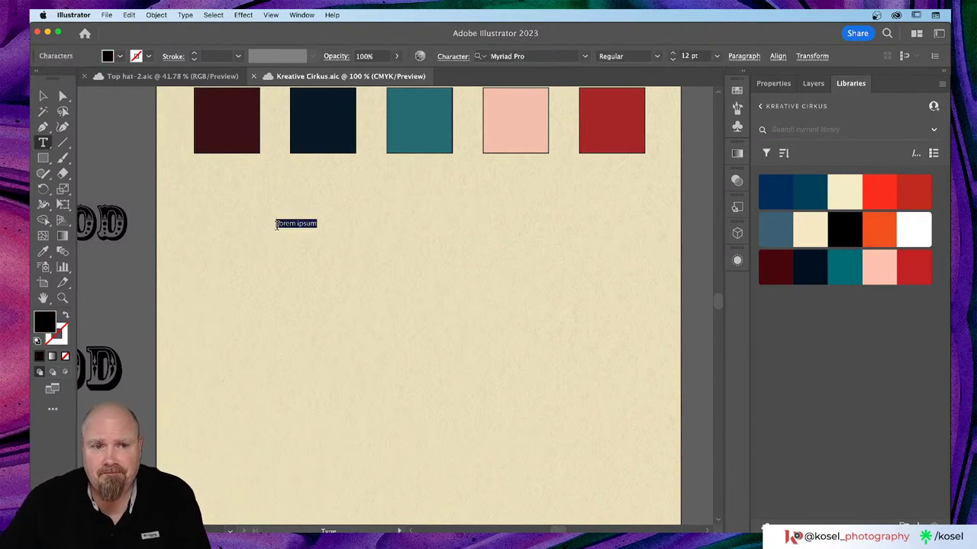
click(767, 86)
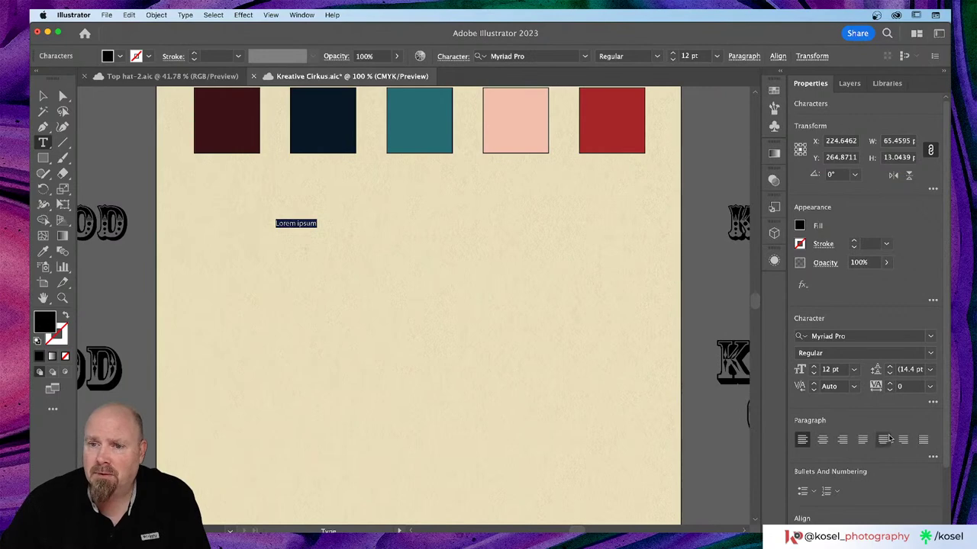
click(862, 336)
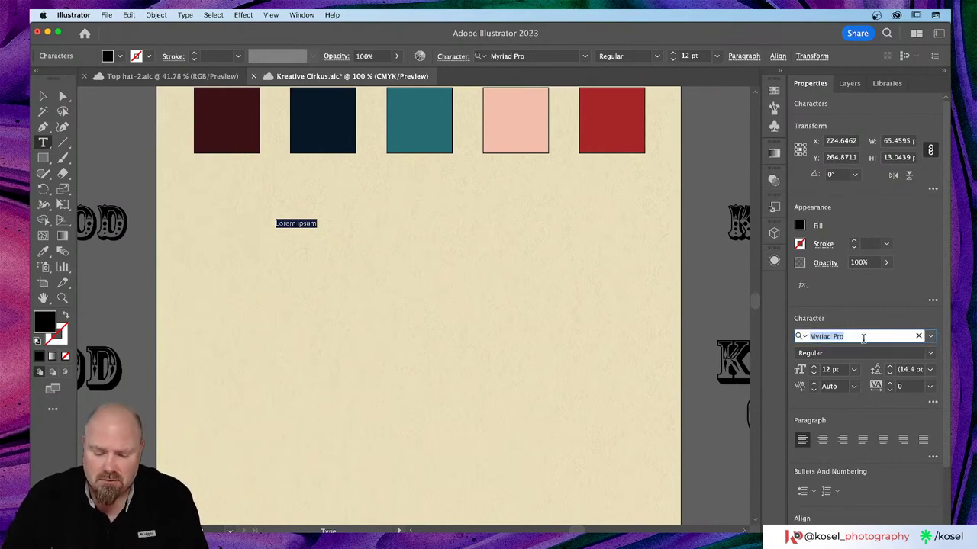
text(mon)
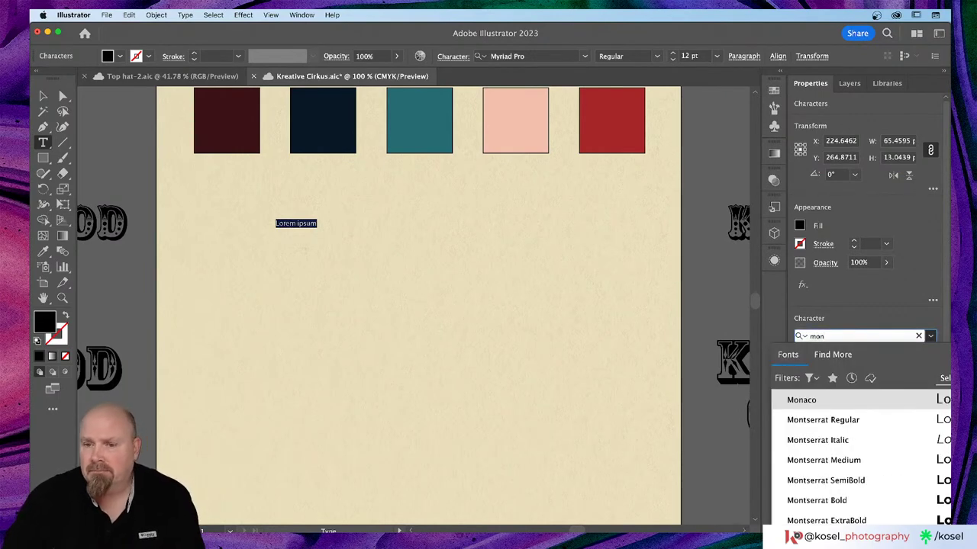
click(826, 426)
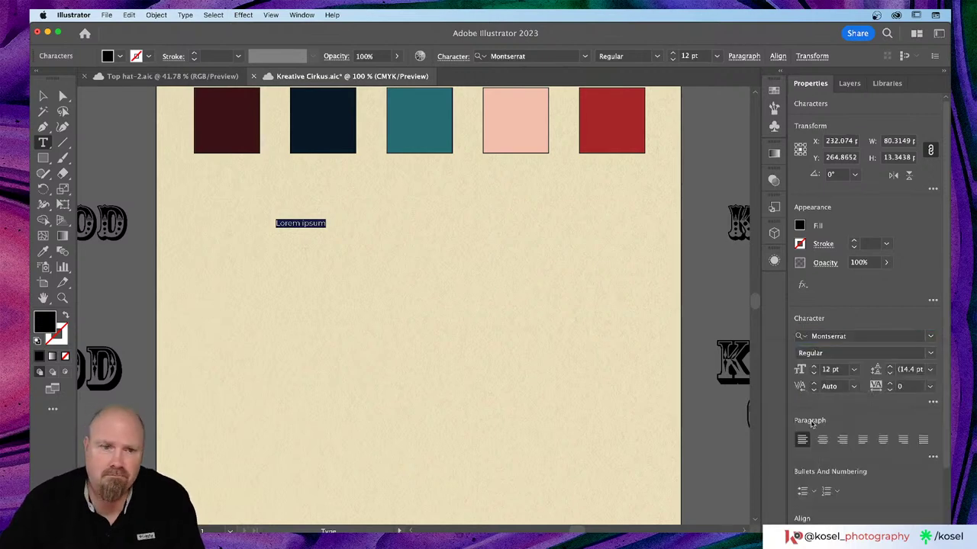
click(930, 353)
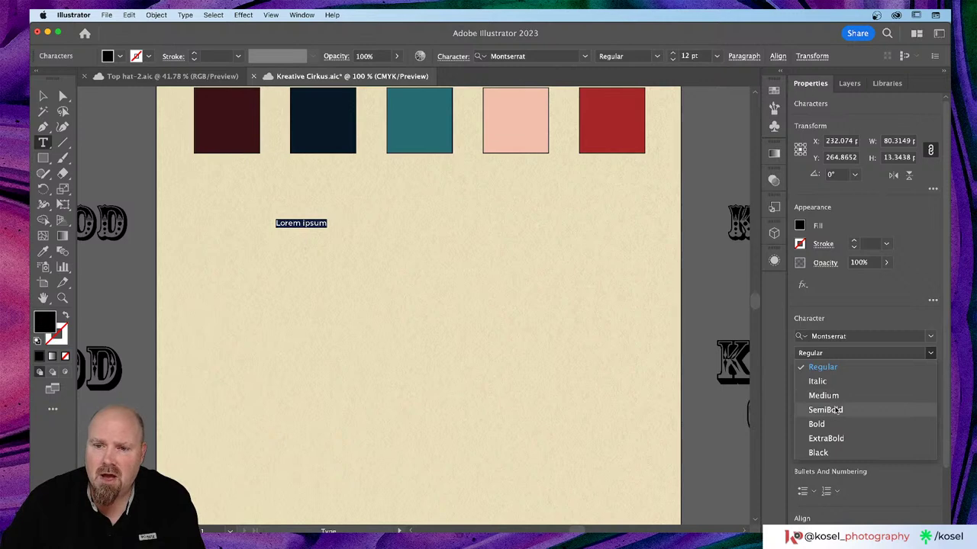
click(826, 410)
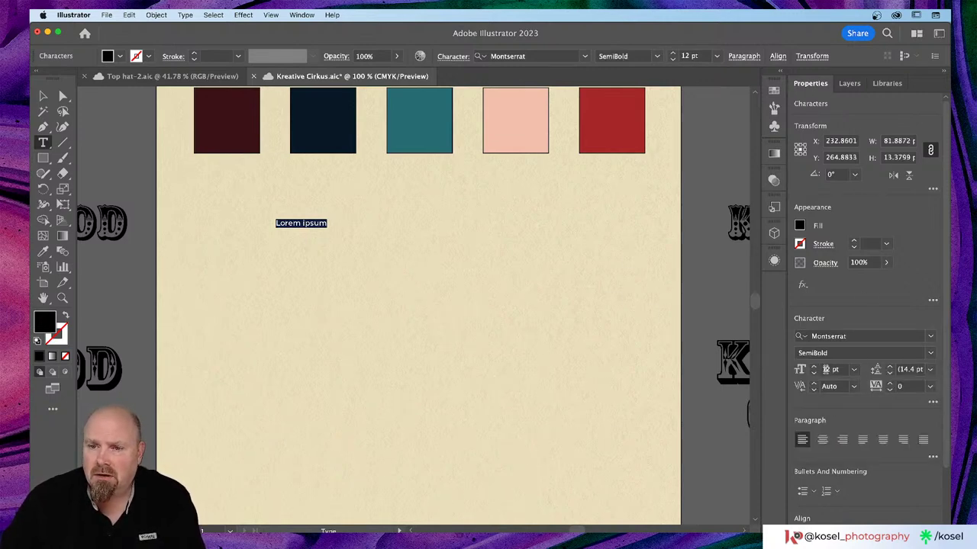
- Set the placeholder text's font size to 24 pt
click(813, 367)
click(813, 367)
click(814, 367)
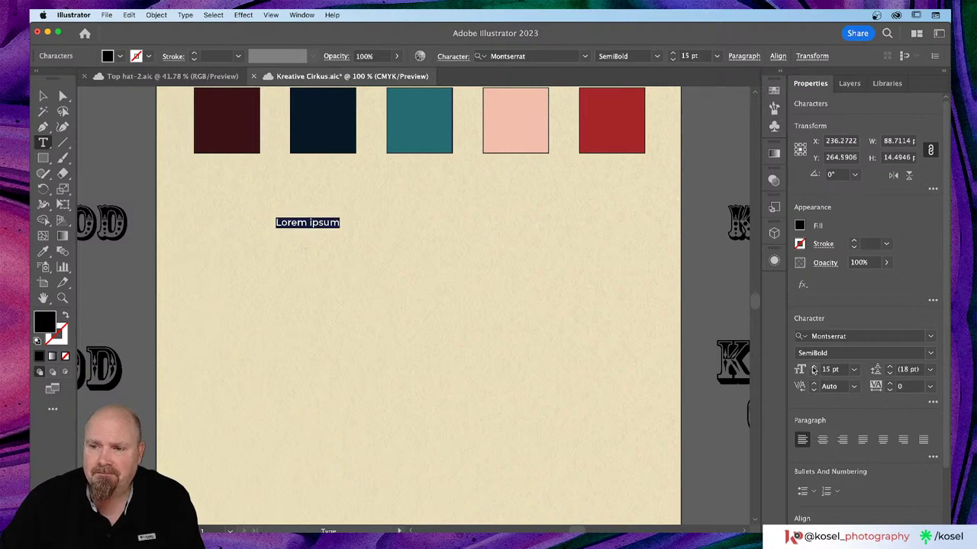
click(813, 367)
click(814, 367)
click(813, 367)
click(813, 367)
click(814, 367)
click(813, 367)
click(814, 367)
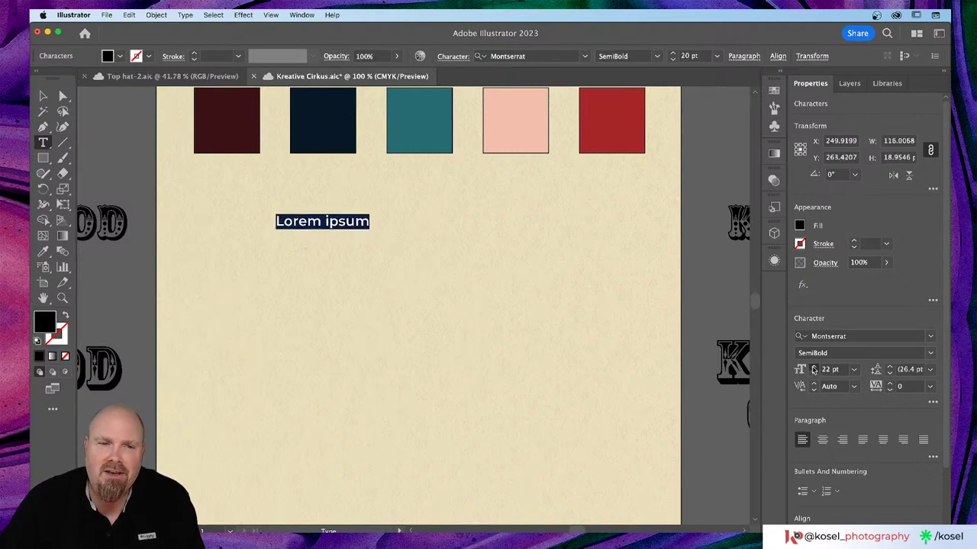
click(813, 367)
click(813, 367)
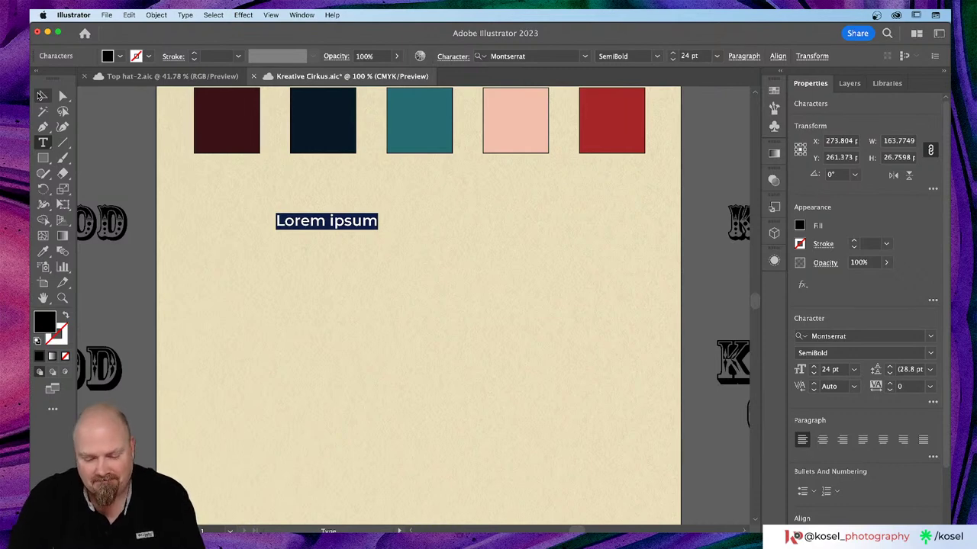
- Replace the placeholder text with "Kreative Cirkus" and select the whole phrase
text(Kreati)
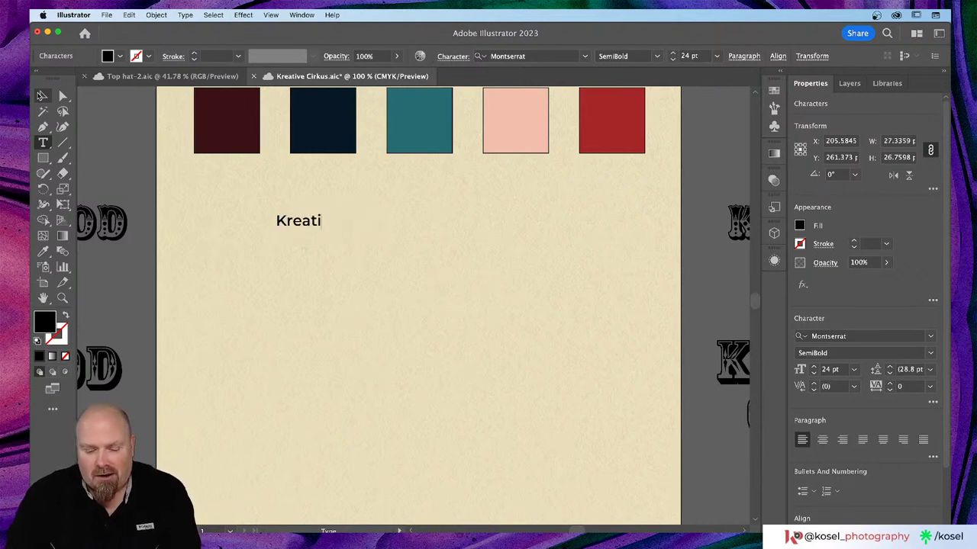
text(ve)
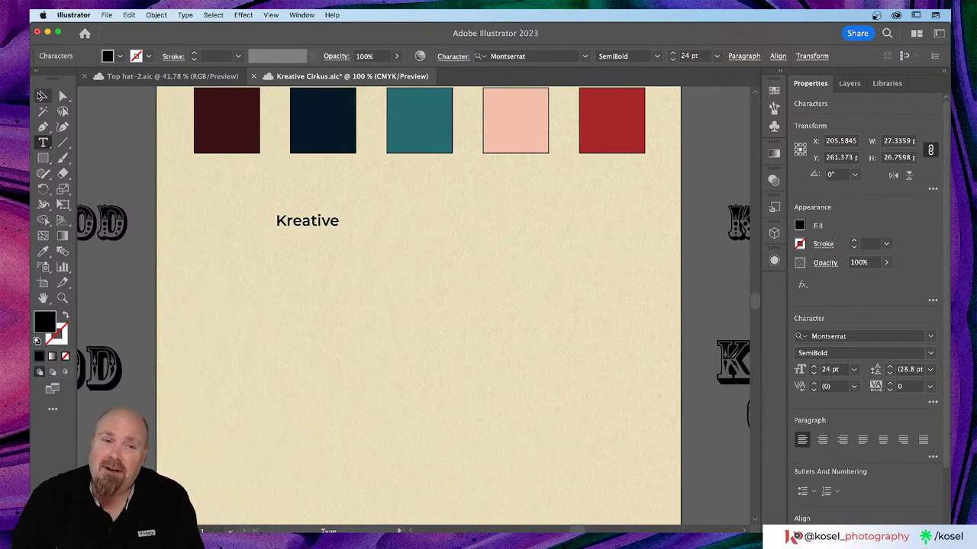
text(C)
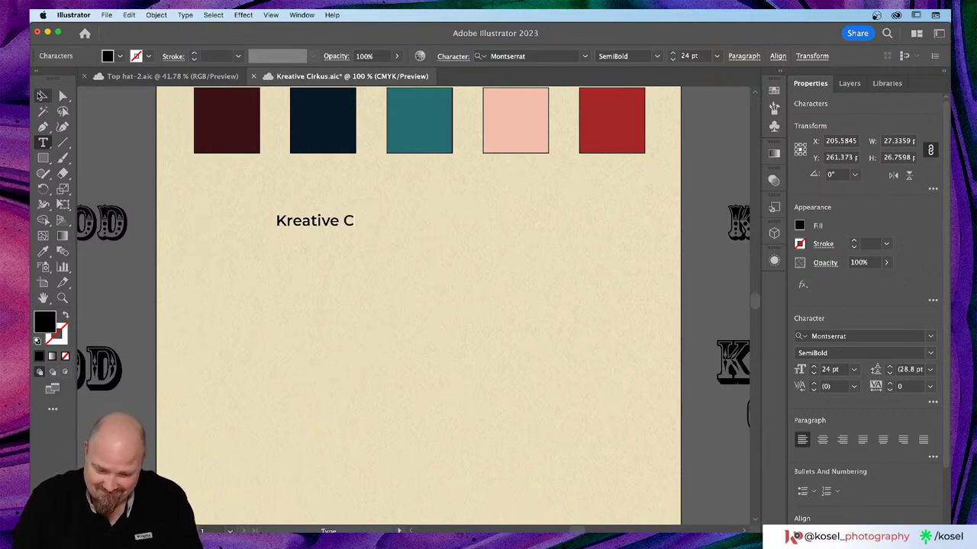
text(irkus)
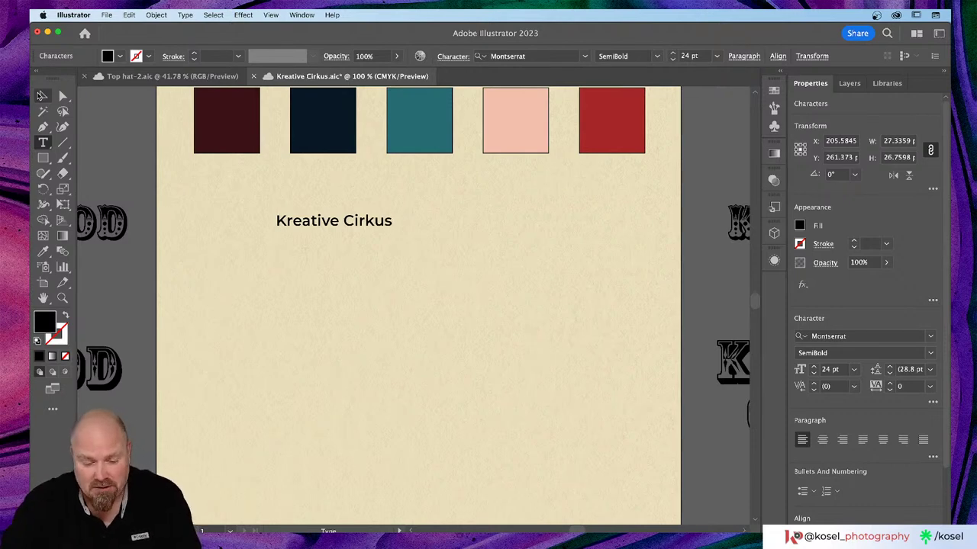
key(super+a)
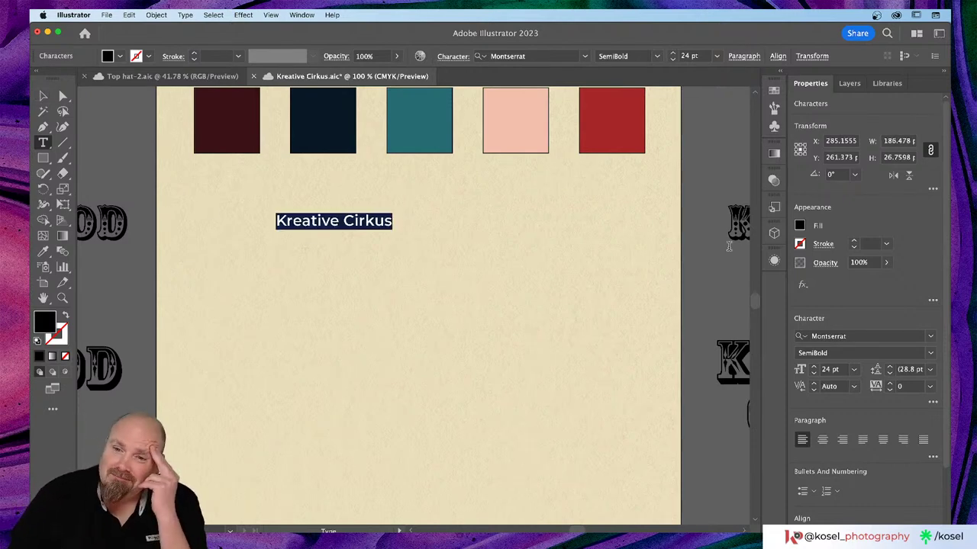
- Underline the selected "Kreative Cirkus" text
scroll(829, 285, down, 3)
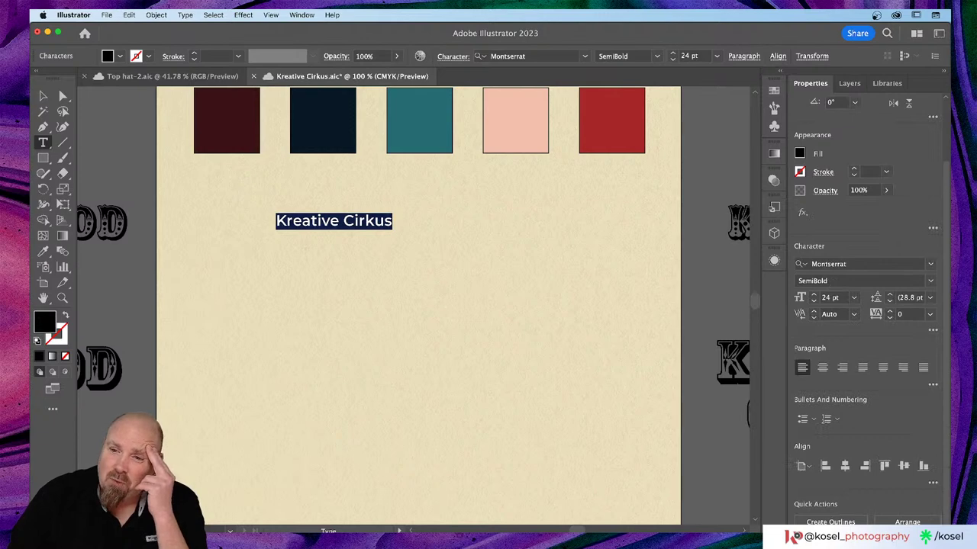
click(933, 331)
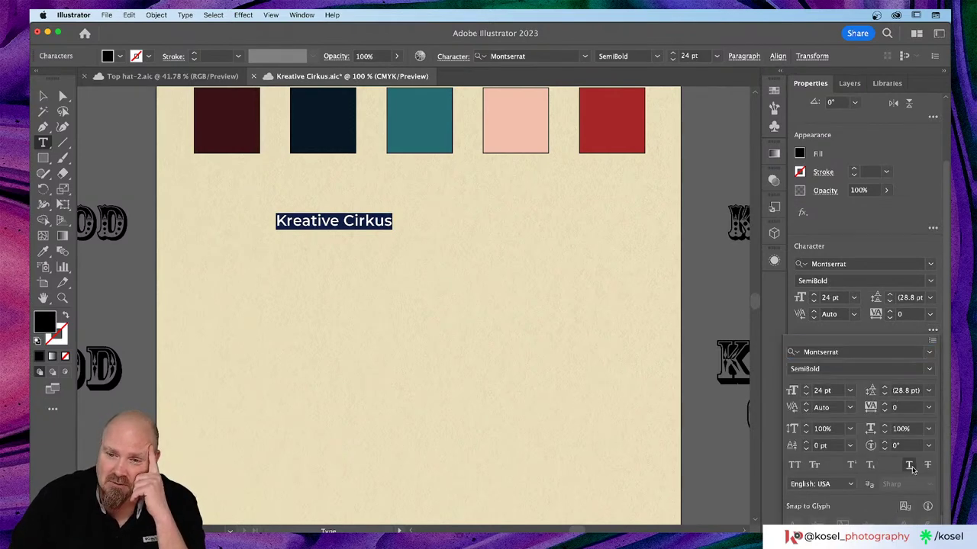
click(908, 466)
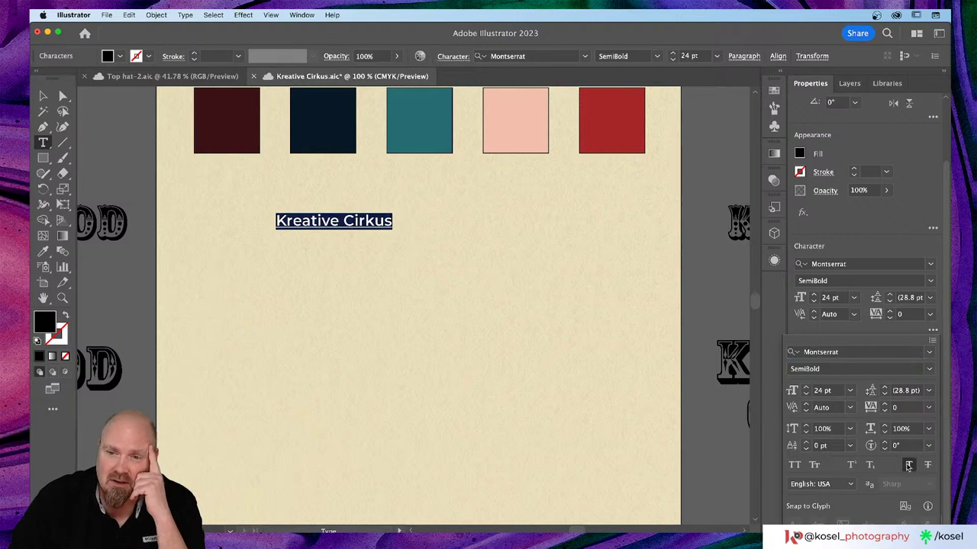
click(767, 442)
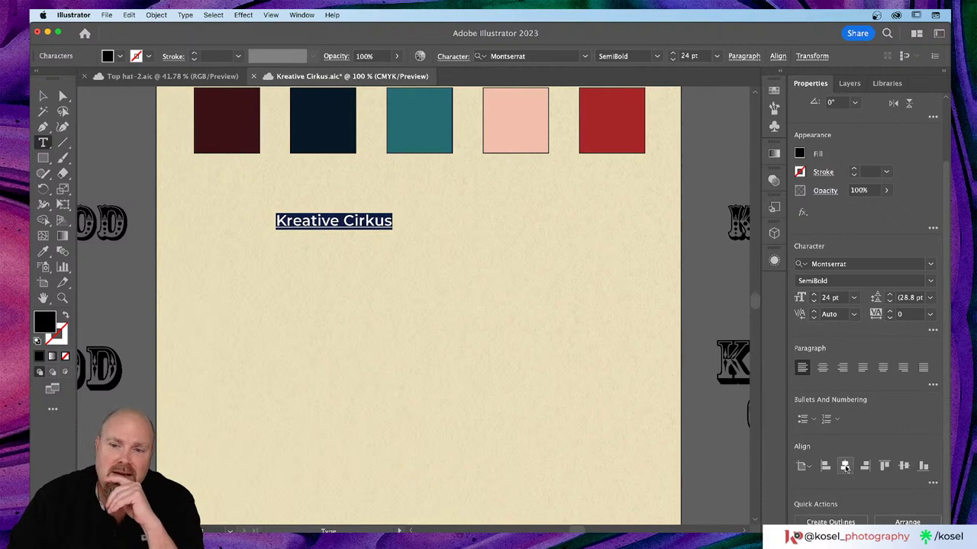
- Move the "Kreative Cirkus" text closer beneath the teal swatch and set its font size to 36 pt
click(43, 96)
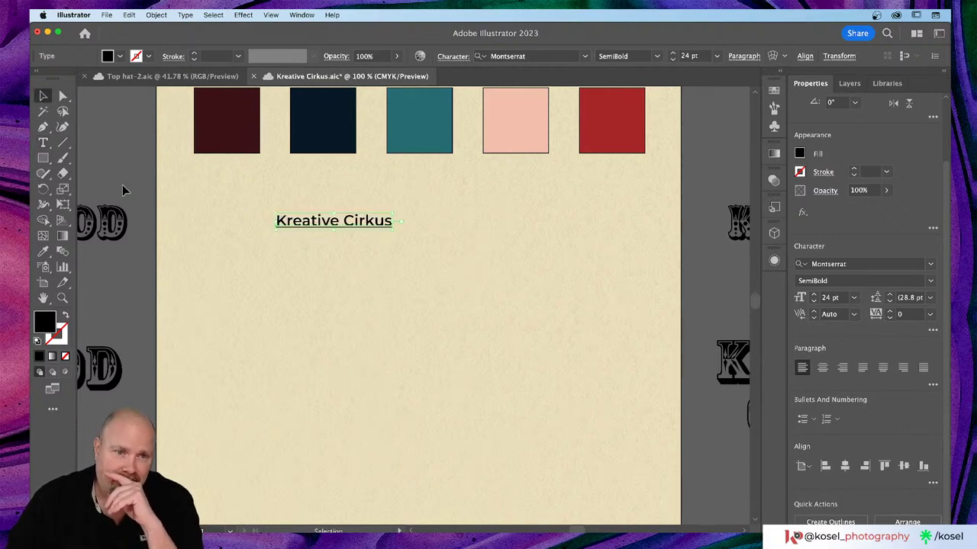
drag(371, 221, 438, 192)
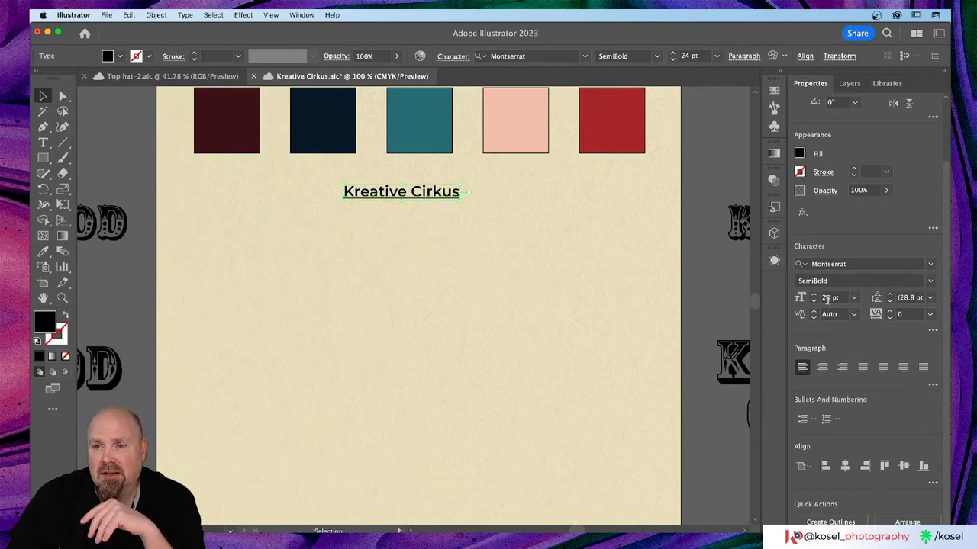
click(831, 298)
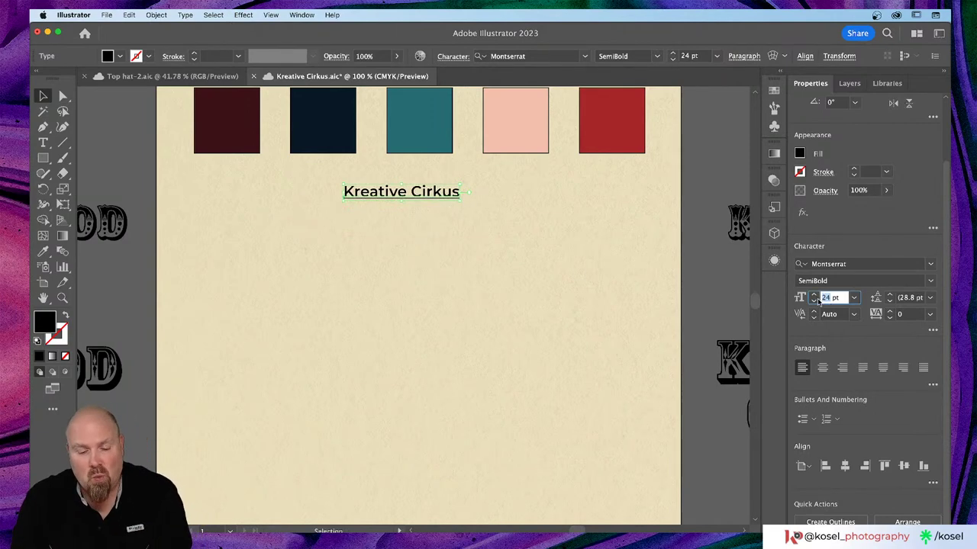
text(36)
key(Return)
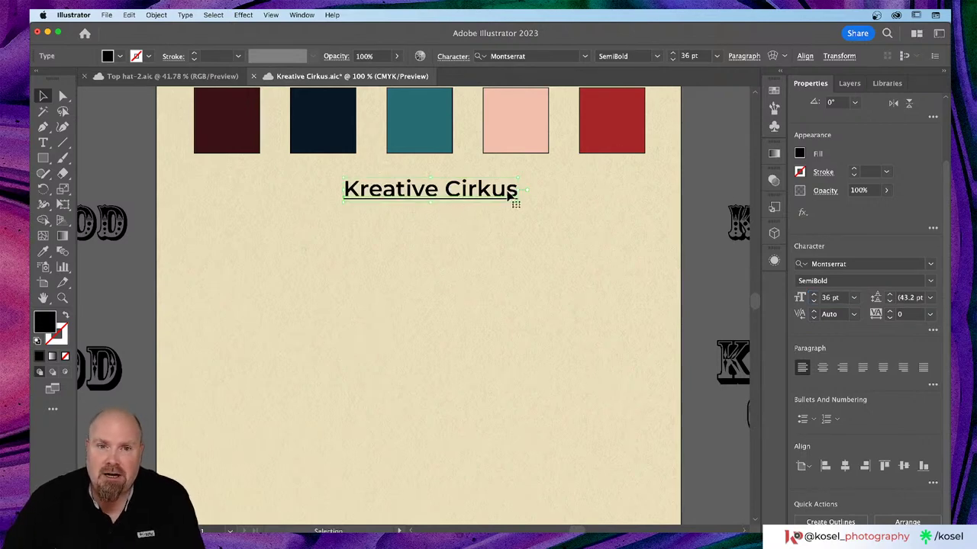
- Lower the "Kreative Cirkus" heading slightly, centre it horizontally on the artboard, and deselect it
mouse_move(512, 197)
mouse_down()
mouse_move(476, 210)
mouse_move(524, 211)
mouse_move(511, 209)
mouse_up()
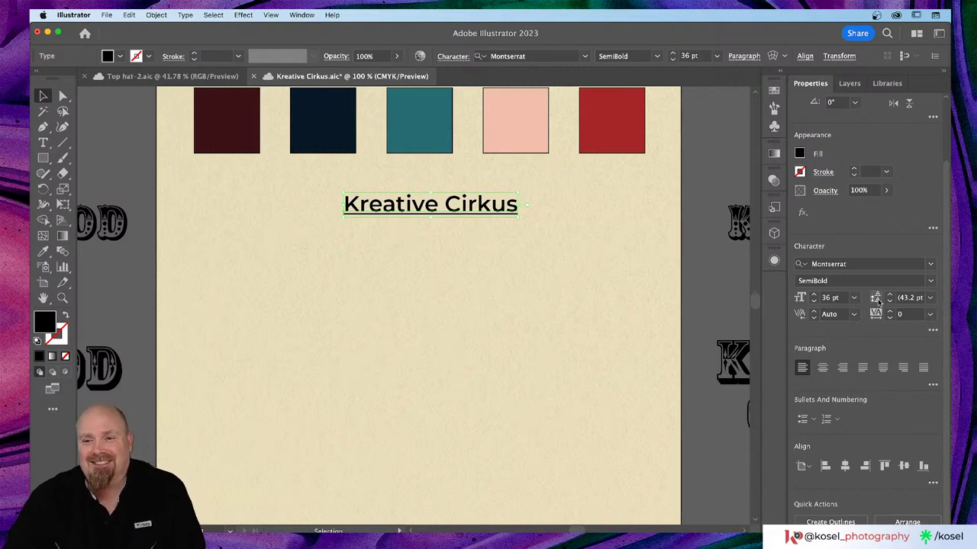
click(845, 466)
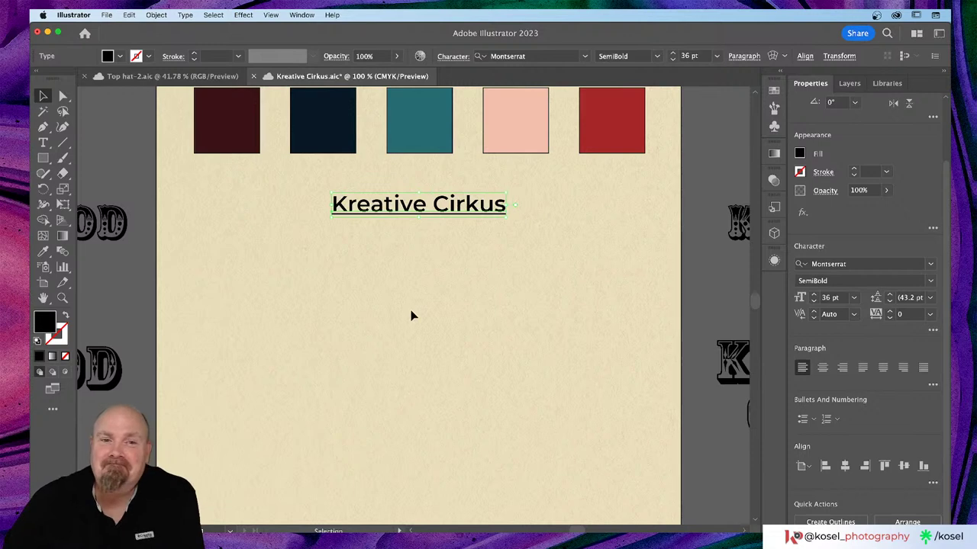
click(438, 221)
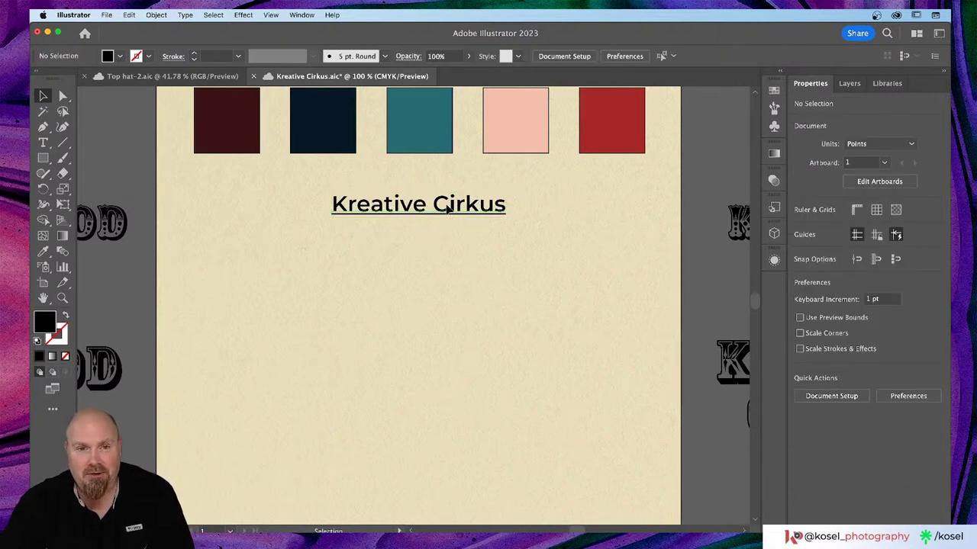
- Place a copy of the heading below it near the artboard's left edge and remove the copy's underline
click(461, 213)
drag(458, 212, 311, 260)
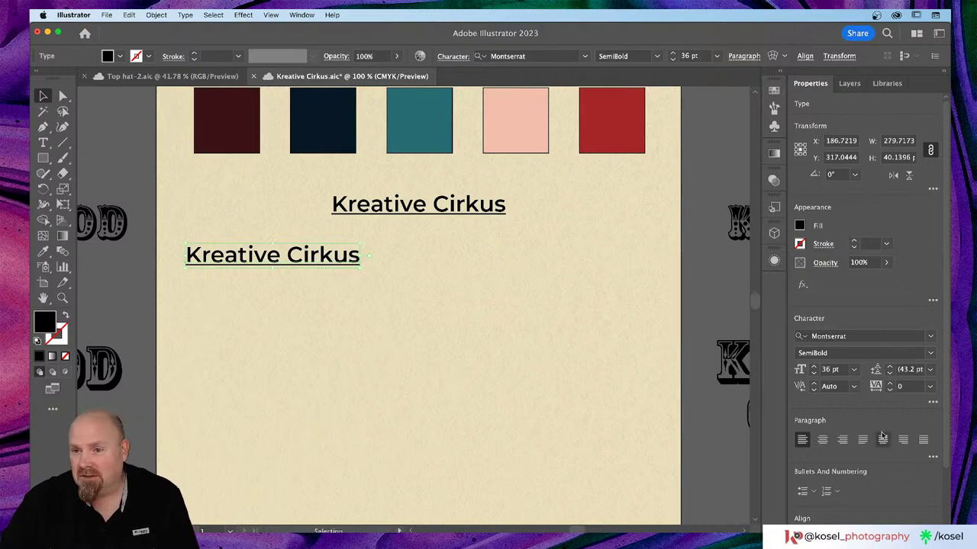
click(933, 402)
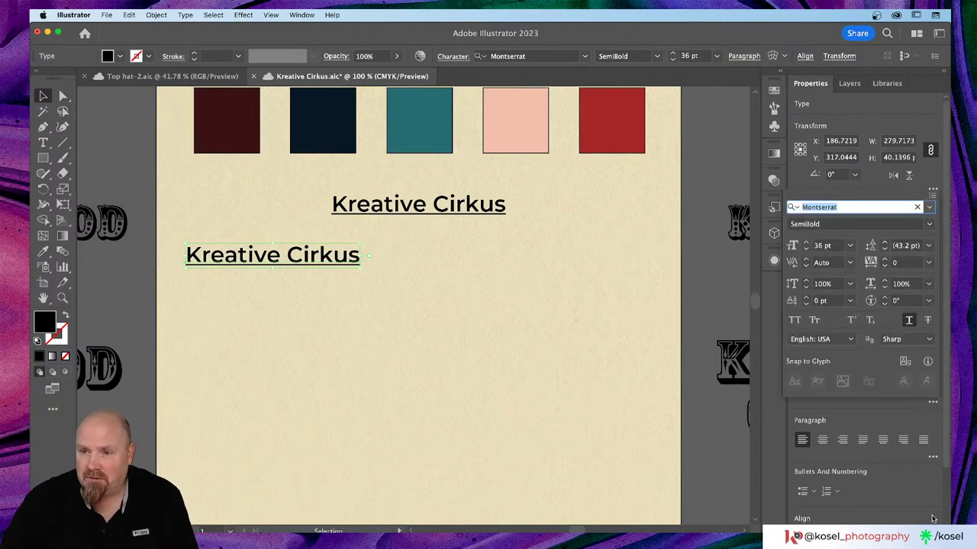
click(909, 319)
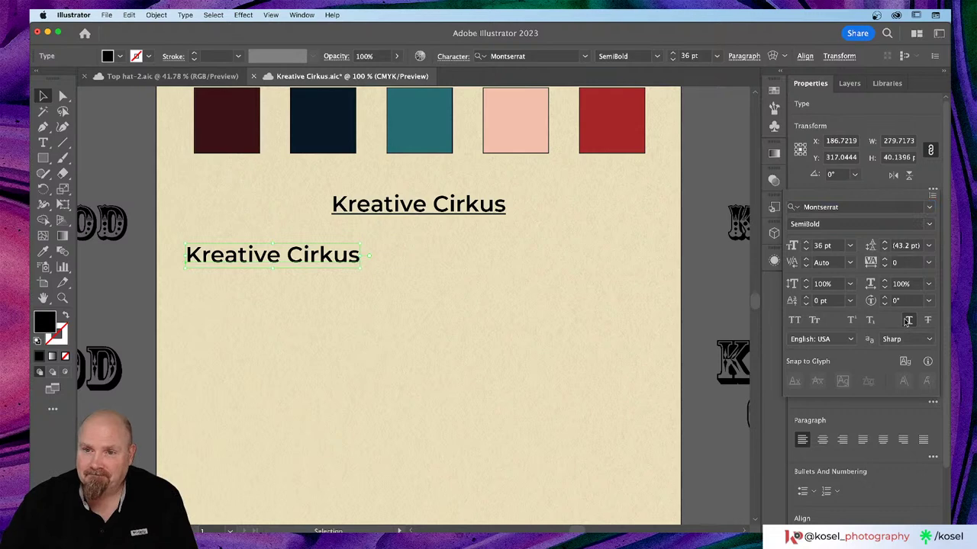
- Set the copied text's font size to 24 pt
click(816, 245)
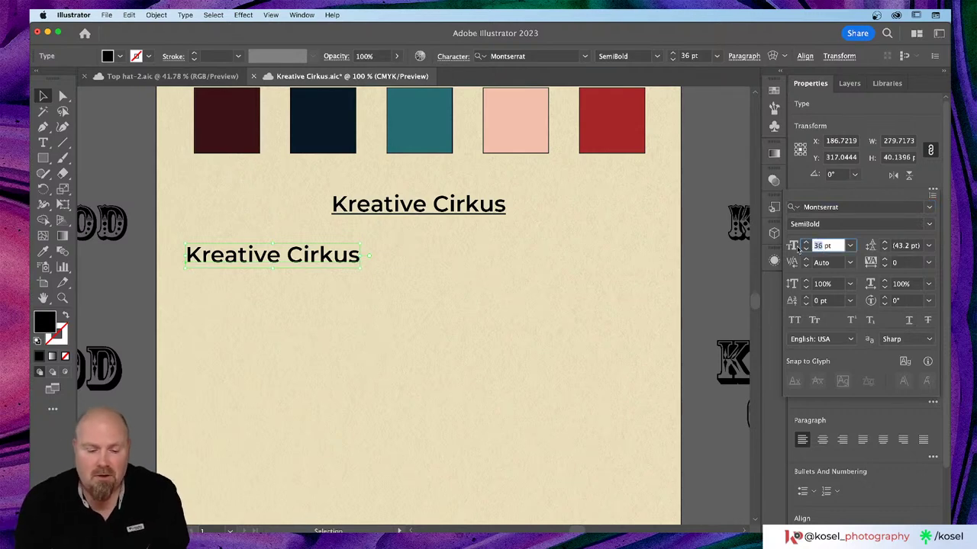
text(24 pt)
key(Return)
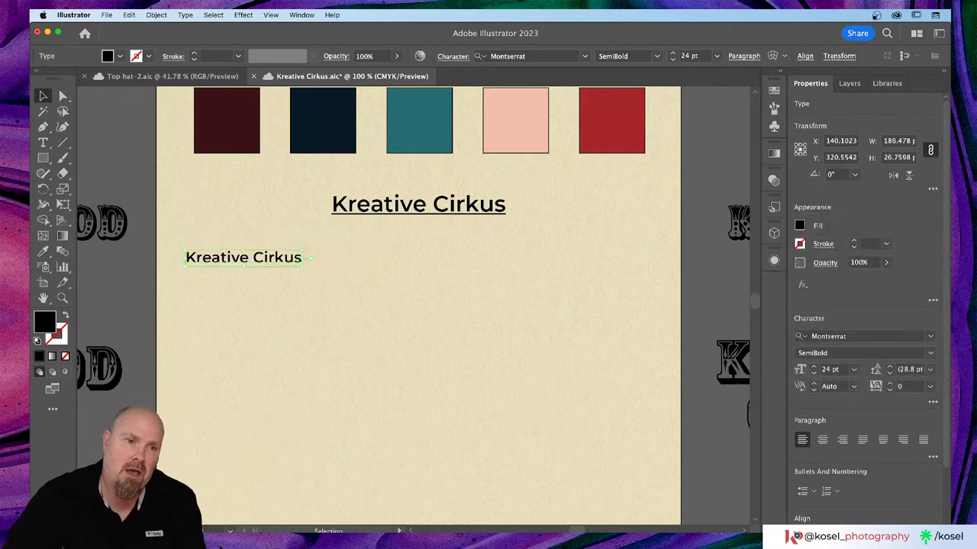
- Replace the copied text's wording with "Big Top" and finish text editing
key(t)
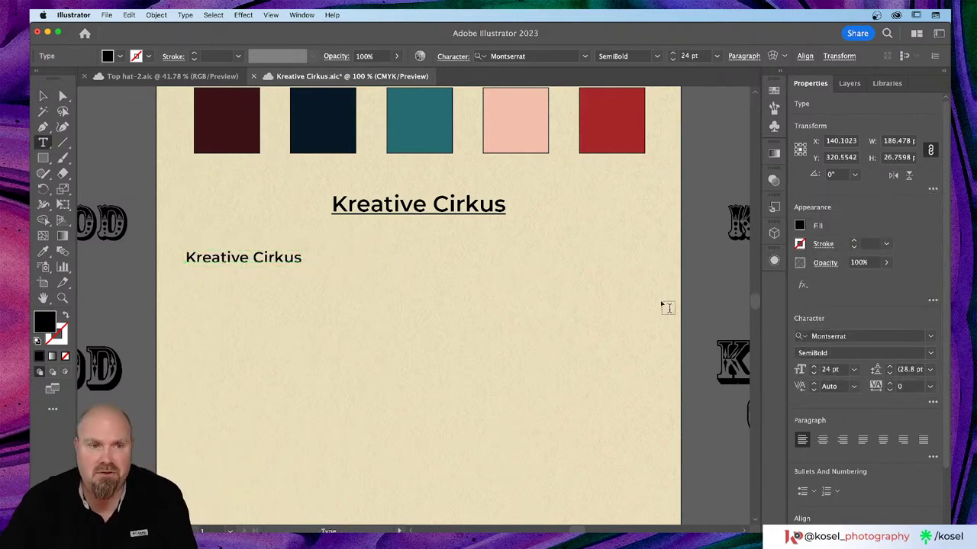
click(272, 253)
triple_click(273, 253)
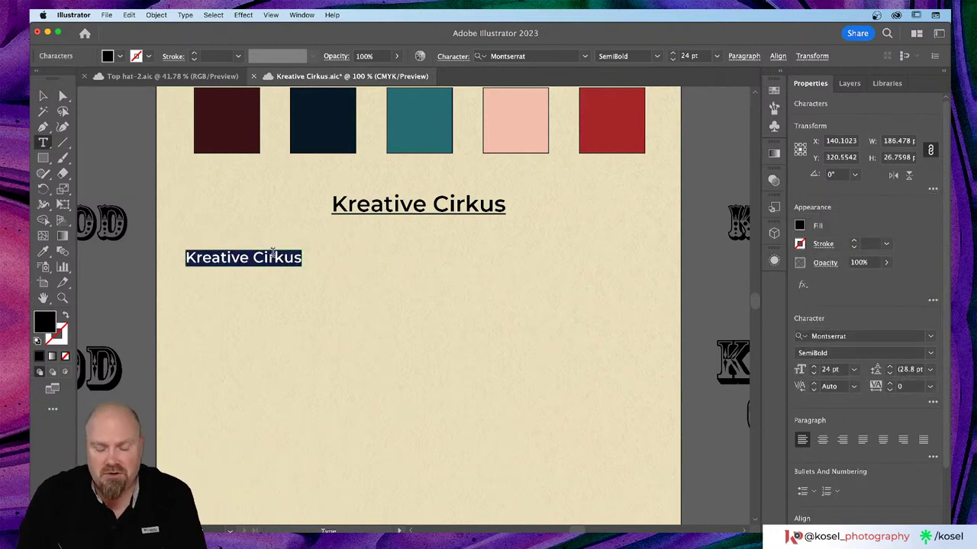
text(Big)
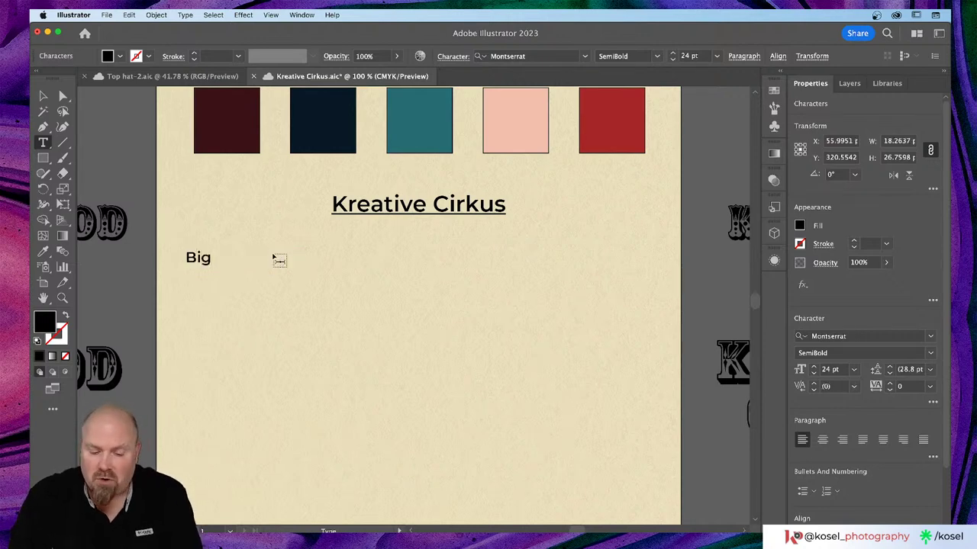
text( Top)
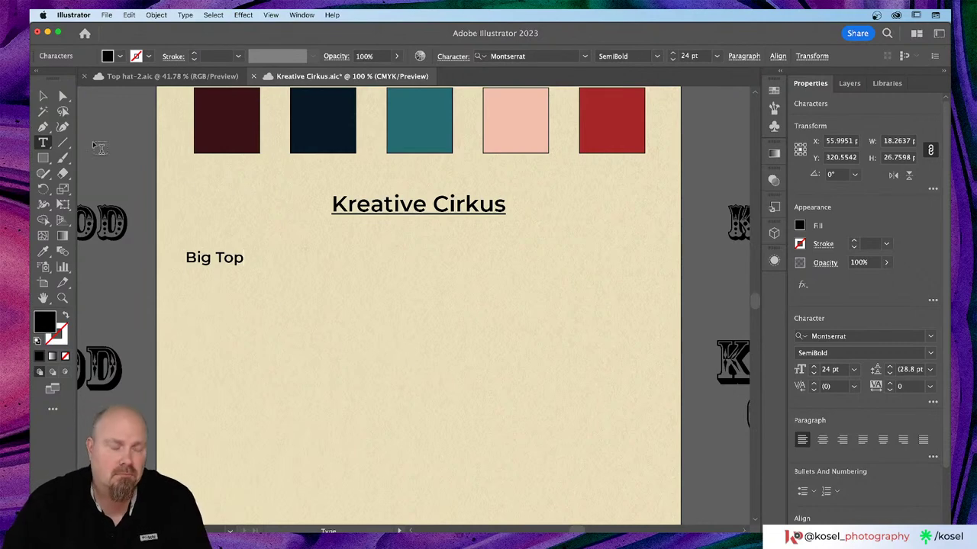
key(Escape)
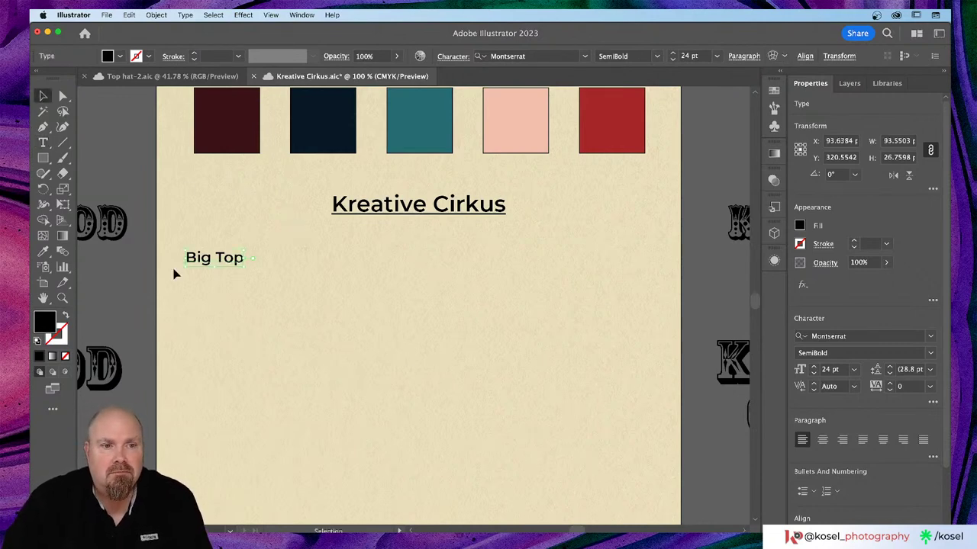
- Duplicate "Big Top" straight down and repeat the copy at equal spacing to make a column of nine entries
drag(235, 258, 235, 287)
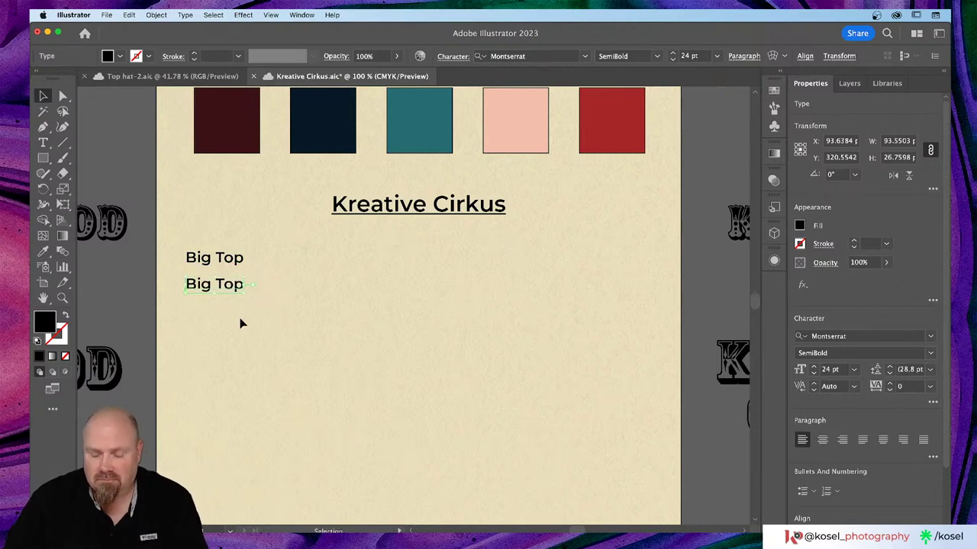
key(super+d)
key(super+d)
key(super+d)
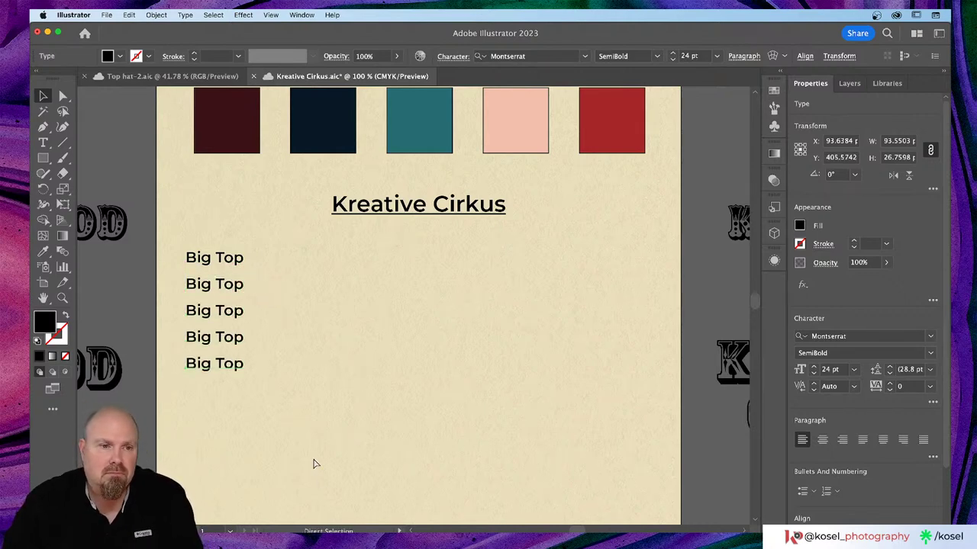
key(super+d)
key(super+d)
key(super+d)
key(super+d)
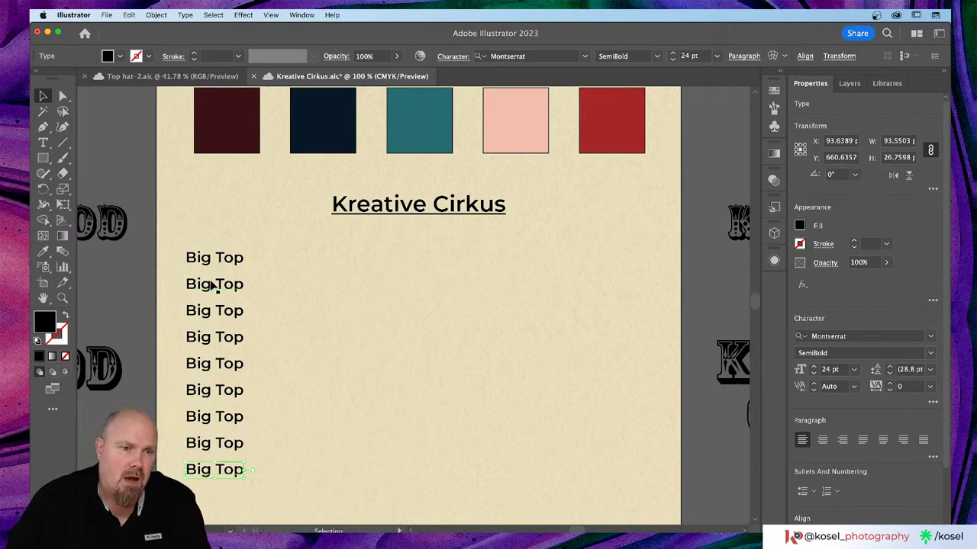
- Replace the second entry in the list with "3 Ring Circus"
click(212, 284)
key(t)
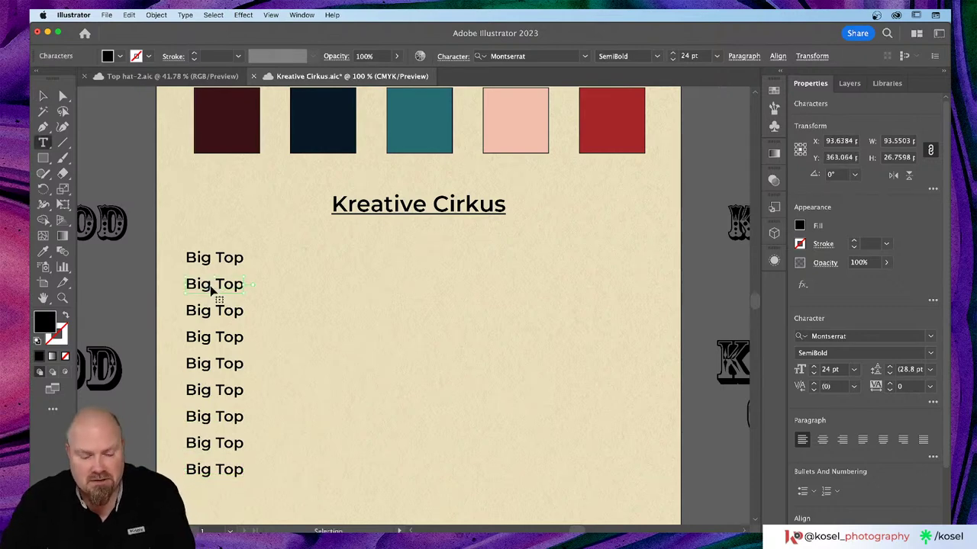
triple_click(212, 285)
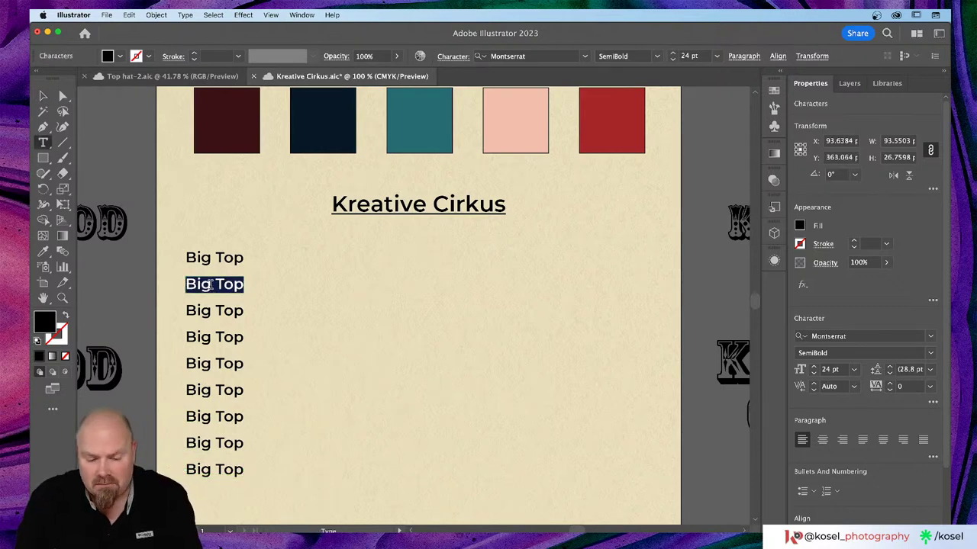
text(3 Ring)
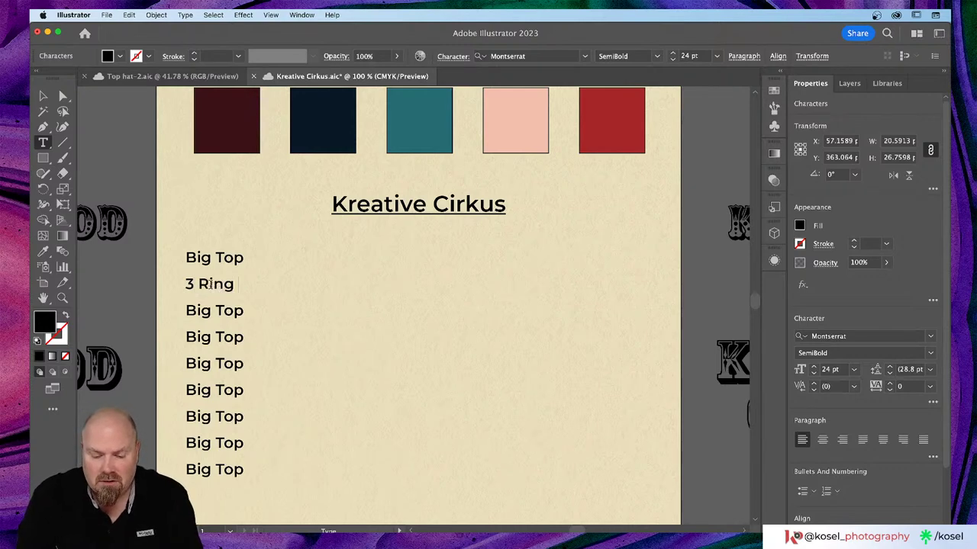
text( Circus)
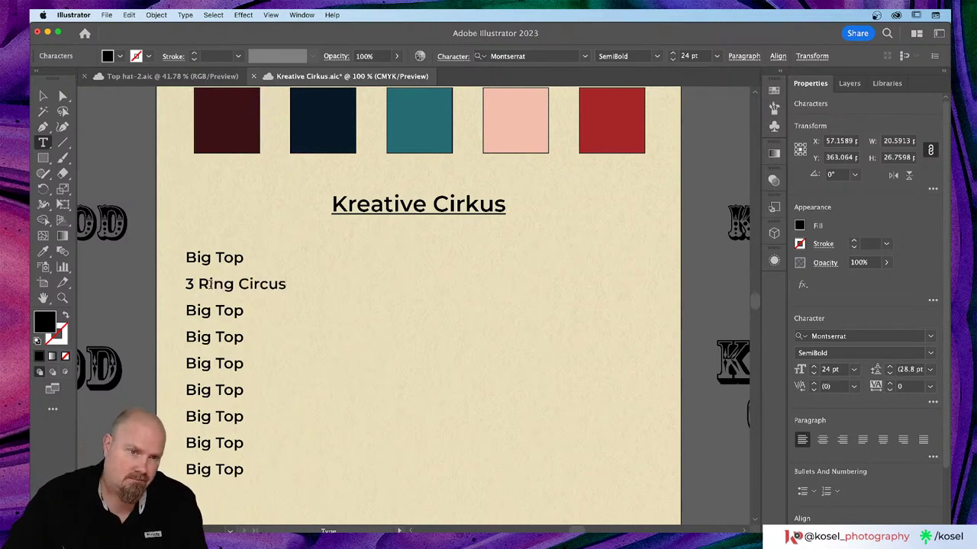
- Replace the third entry in the list with "Lions"
click(207, 311)
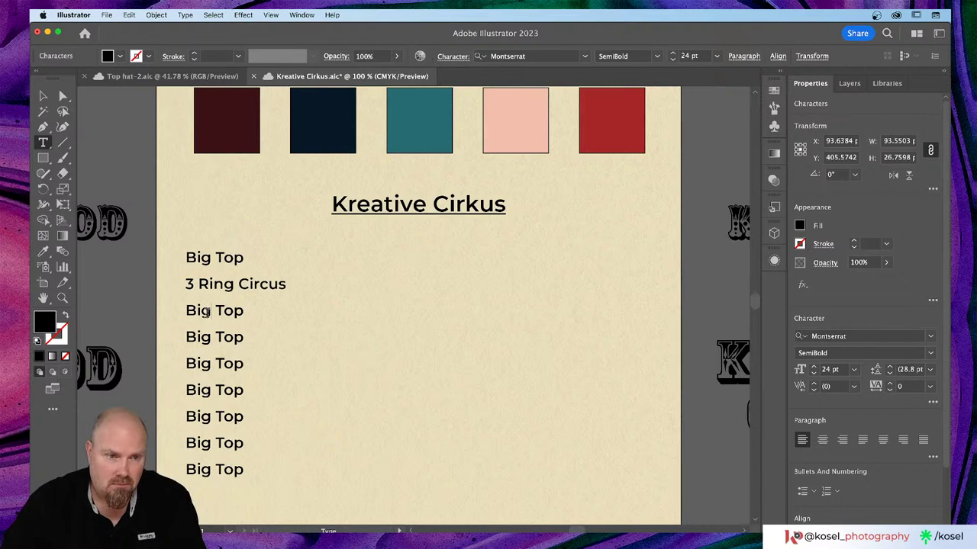
triple_click(207, 312)
text(Li)
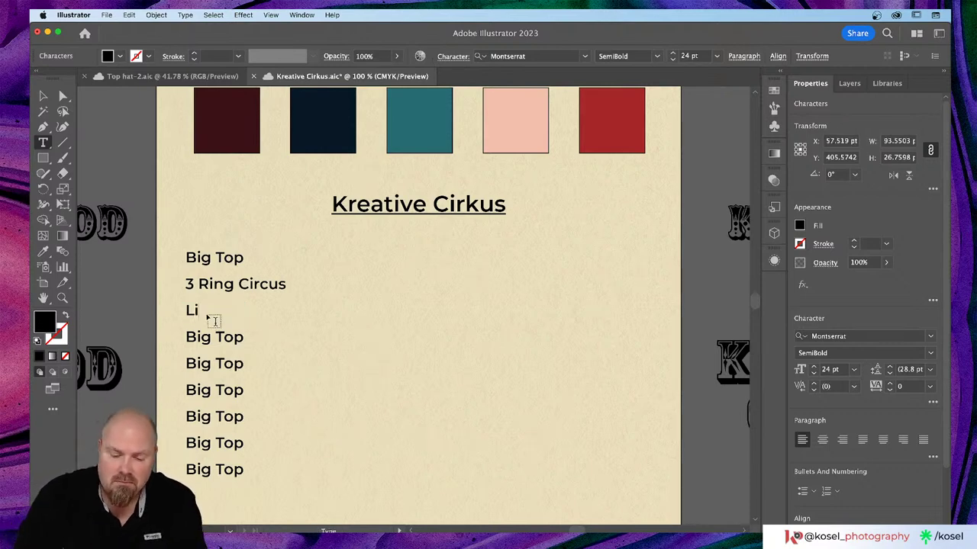
text(ons)
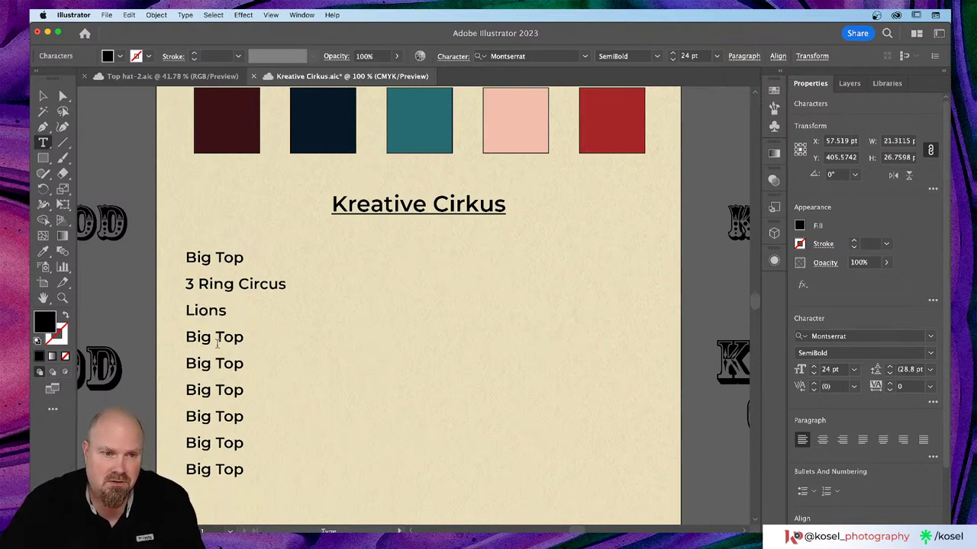
- Replace the fourth entry in the list with "Bears"
click(206, 336)
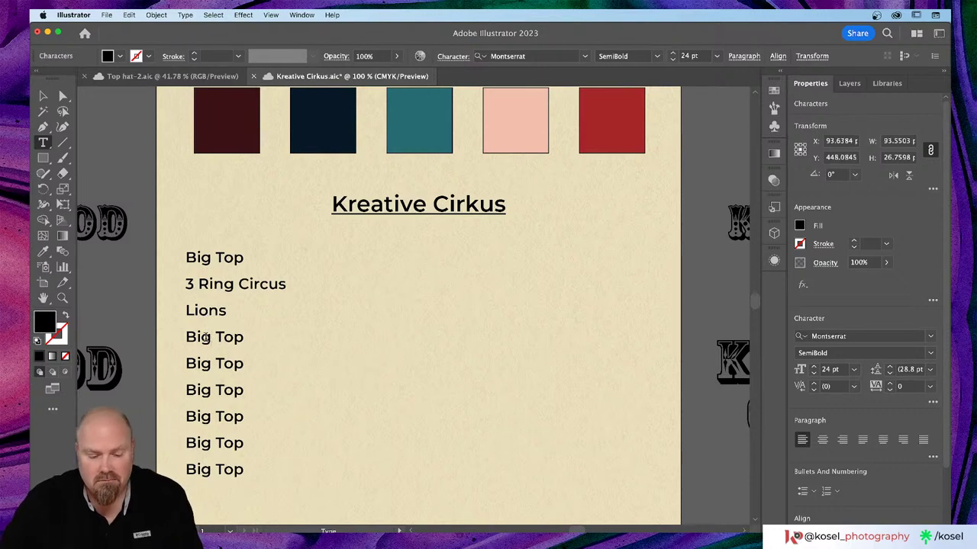
triple_click(206, 337)
text(Bears)
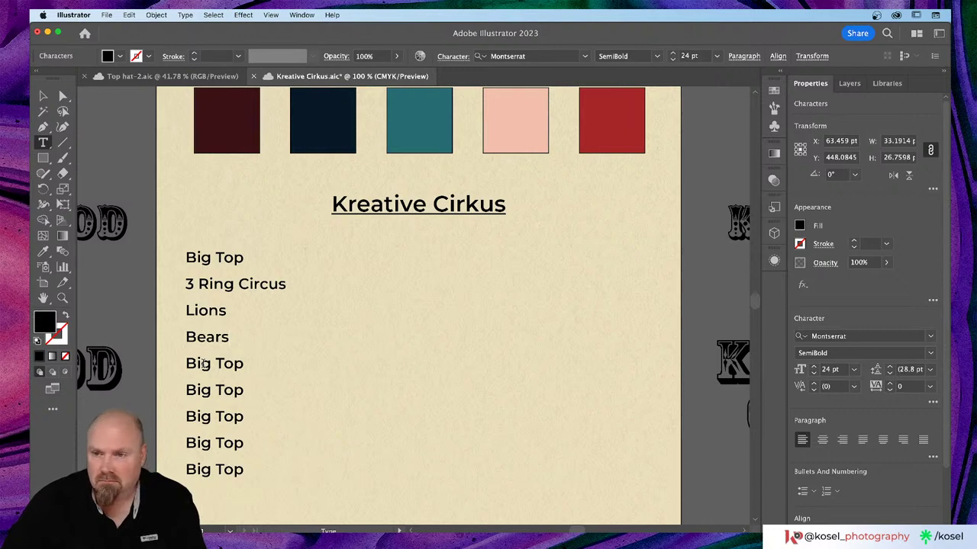
- Replace the fifth entry in the list with "Ring Master"
click(204, 363)
key(Escape)
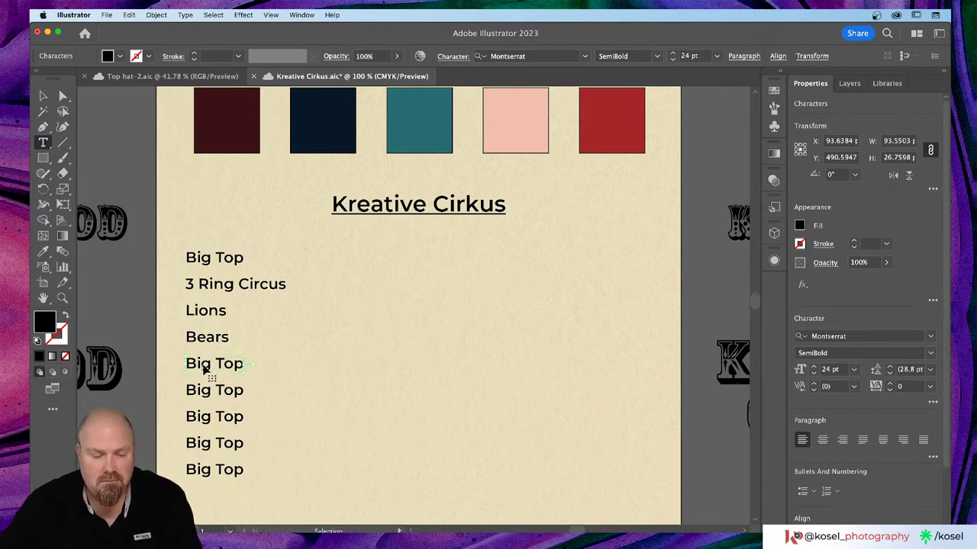
triple_click(204, 365)
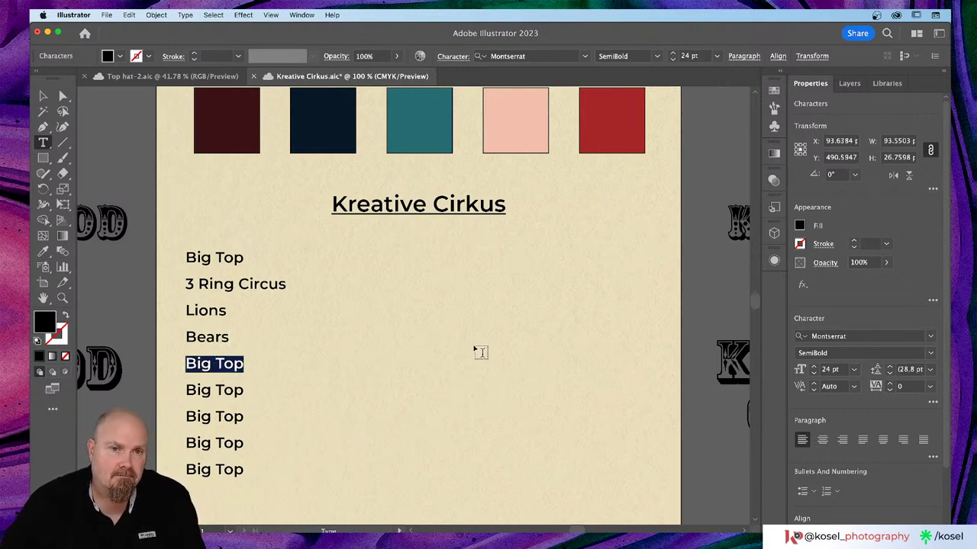
text(Ring)
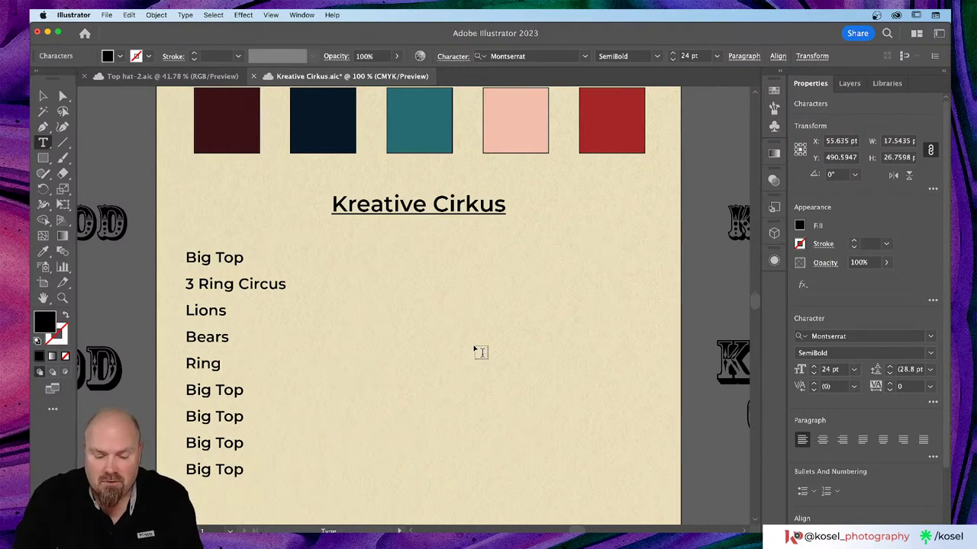
text( Master)
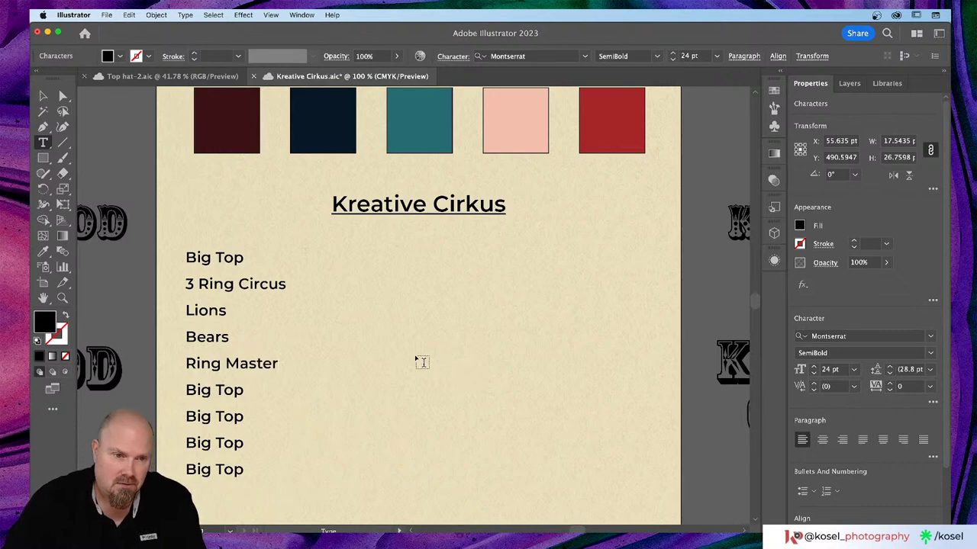
- Save the document and replace the sixth entry in the list with "Trained Dogs"
click(226, 387)
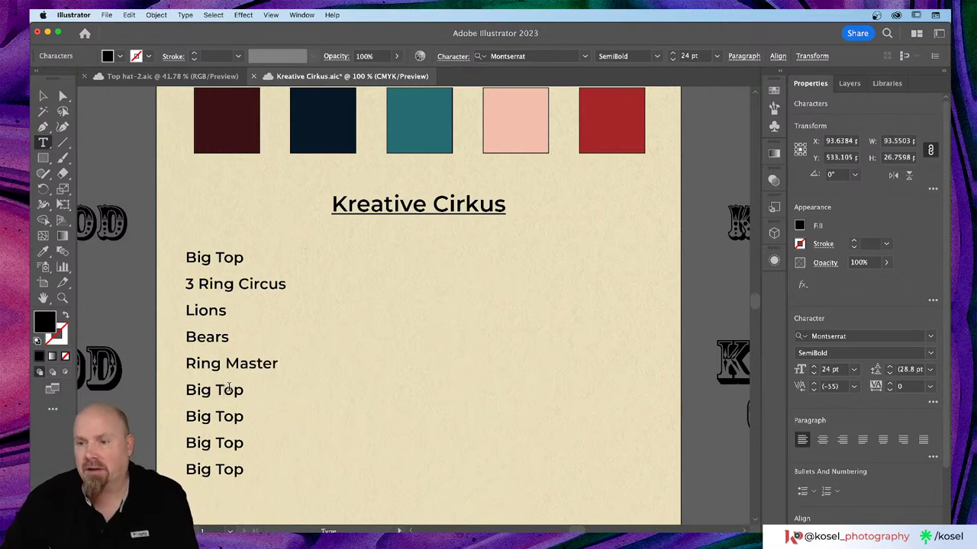
key(super+s)
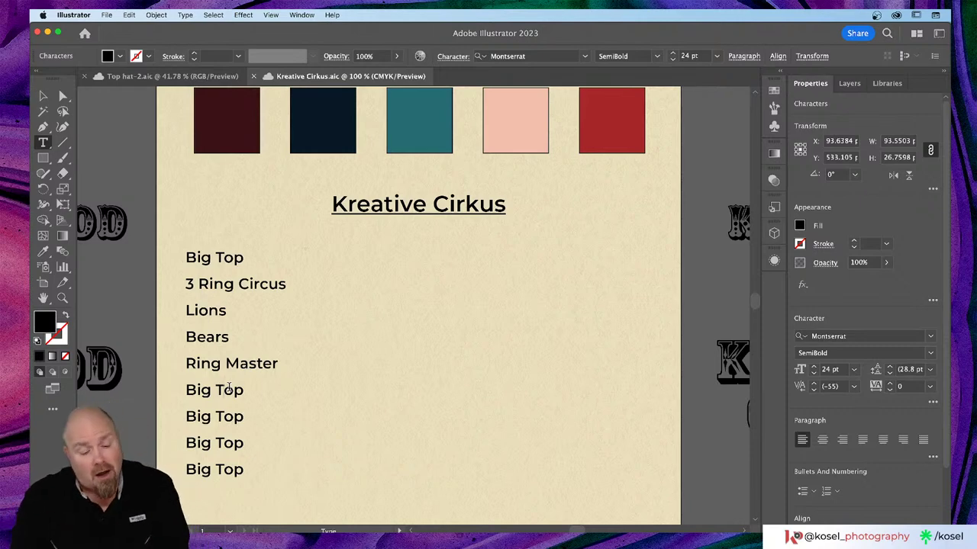
text(rained)
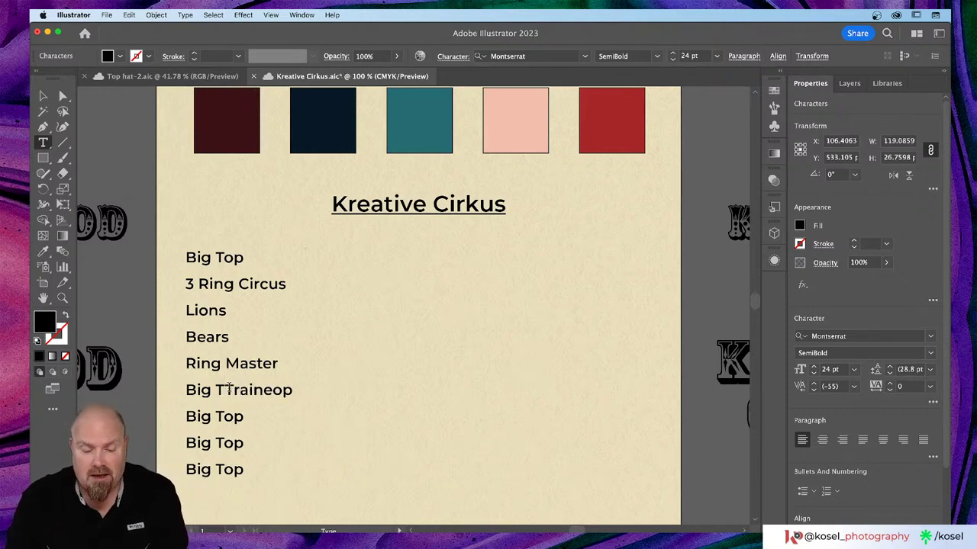
triple_click(229, 388)
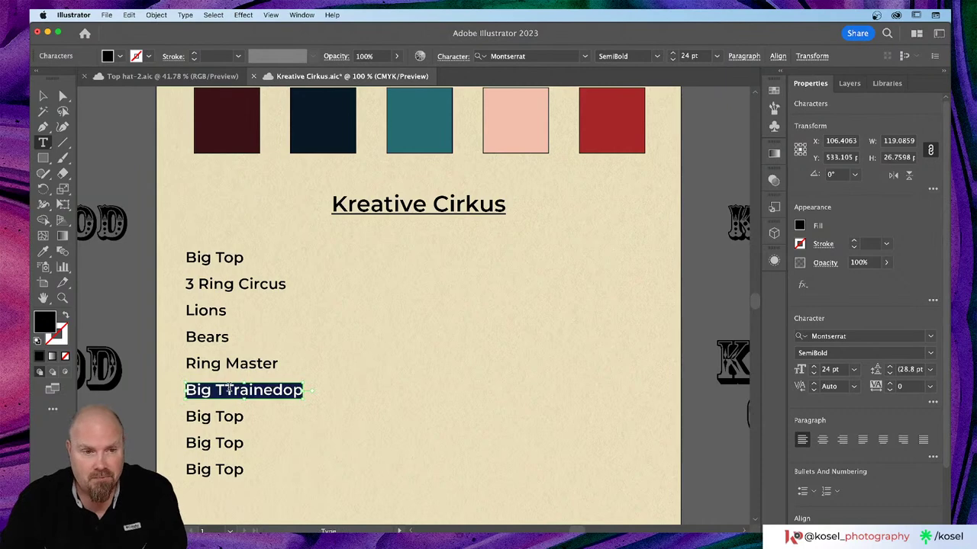
text(Train)
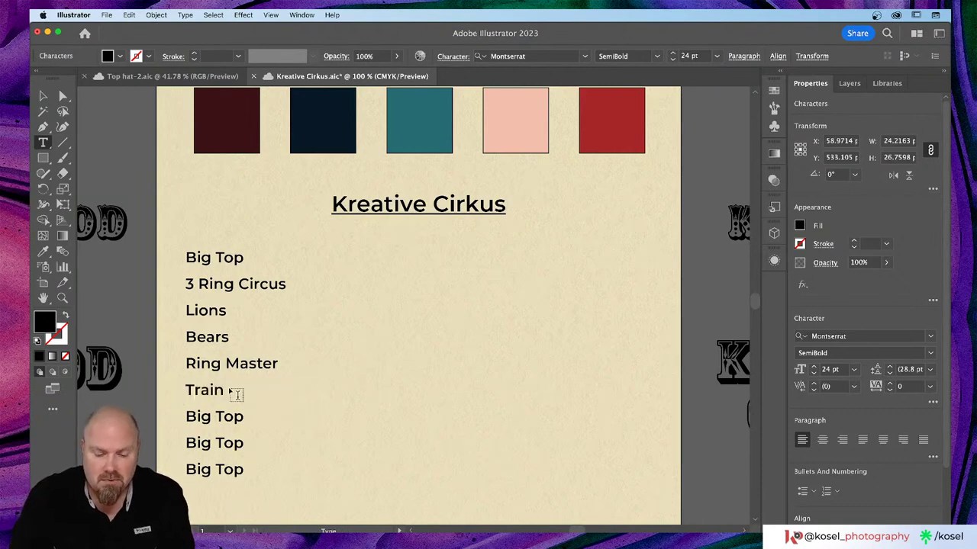
text(ed Dogs)
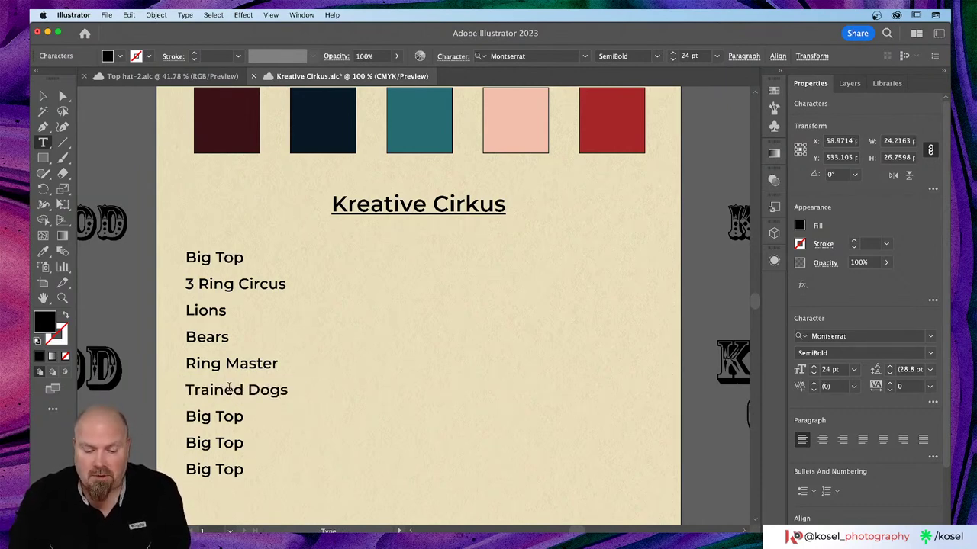
- Replace the seventh entry in the list with "Clowns"
click(221, 416)
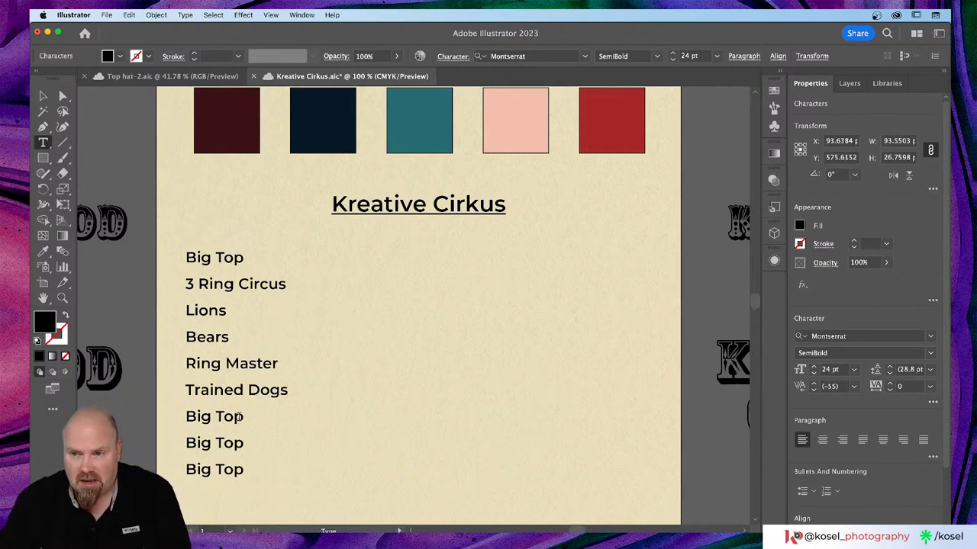
triple_click(239, 416)
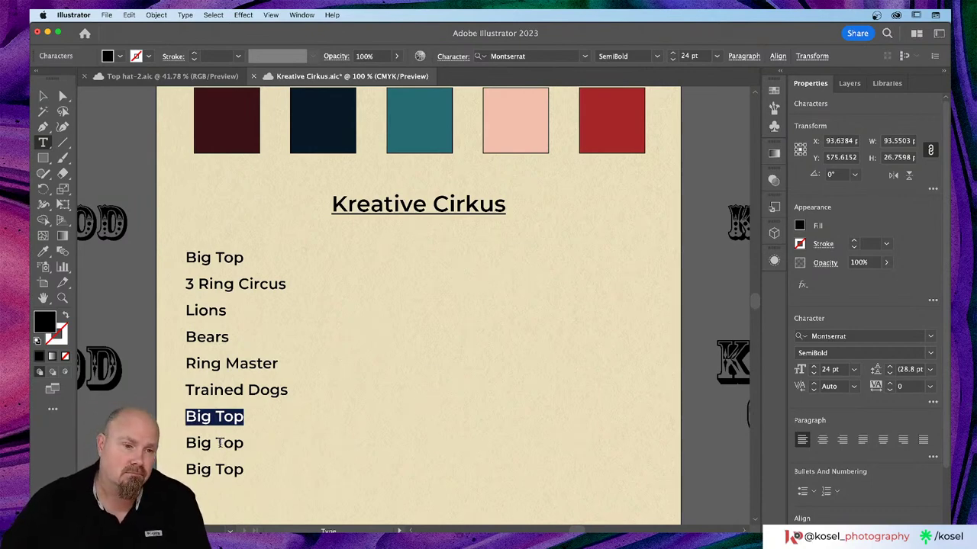
text(Clowns)
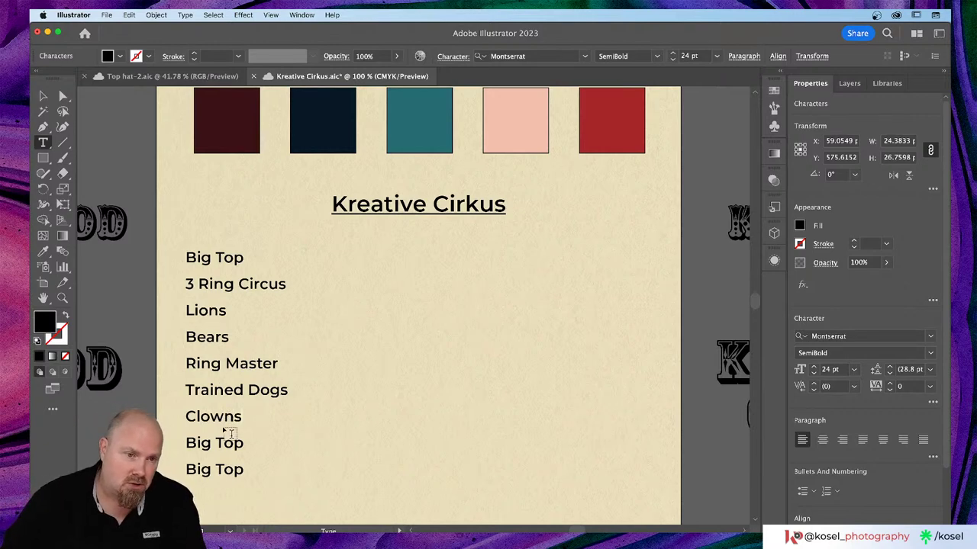
- Replace the eighth entry in the list with "Magician"
click(227, 442)
triple_click(227, 443)
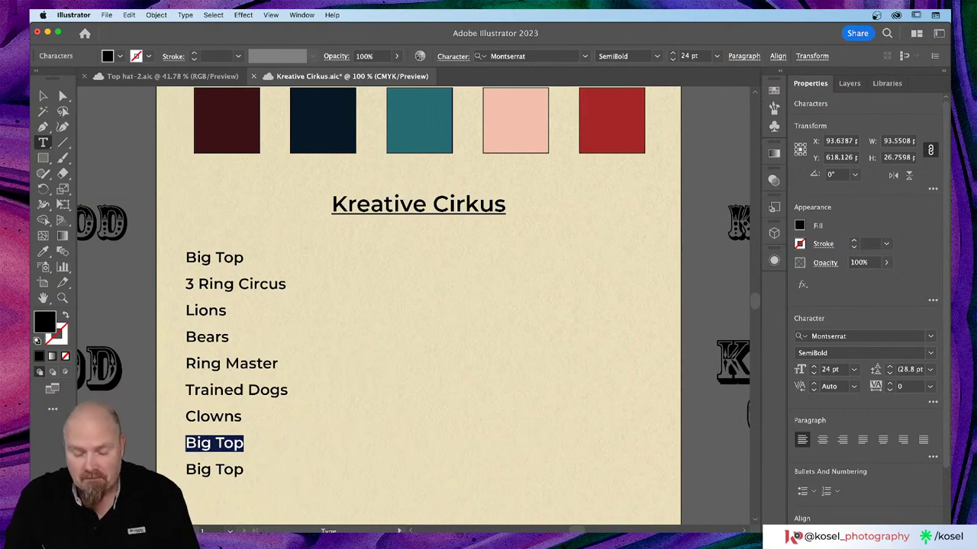
text(Ma)
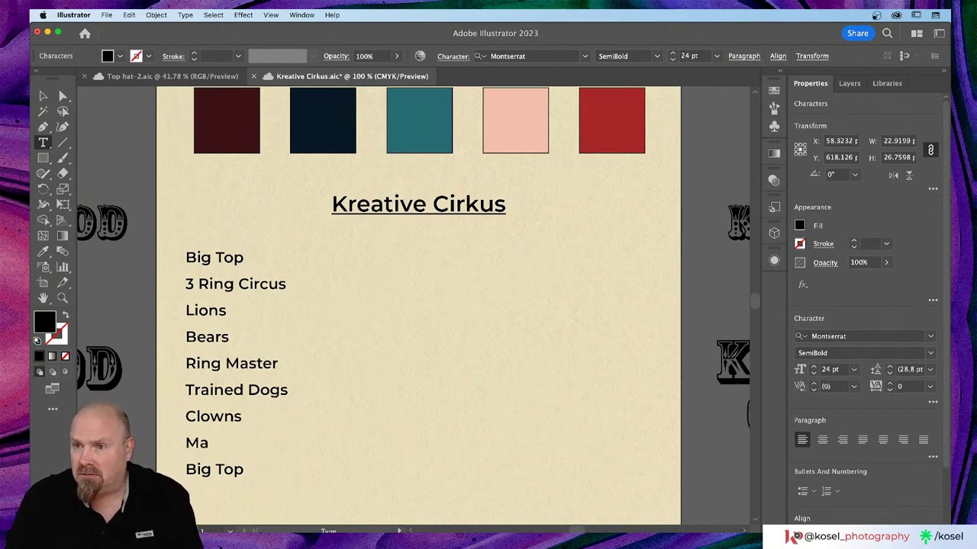
text(gicia)
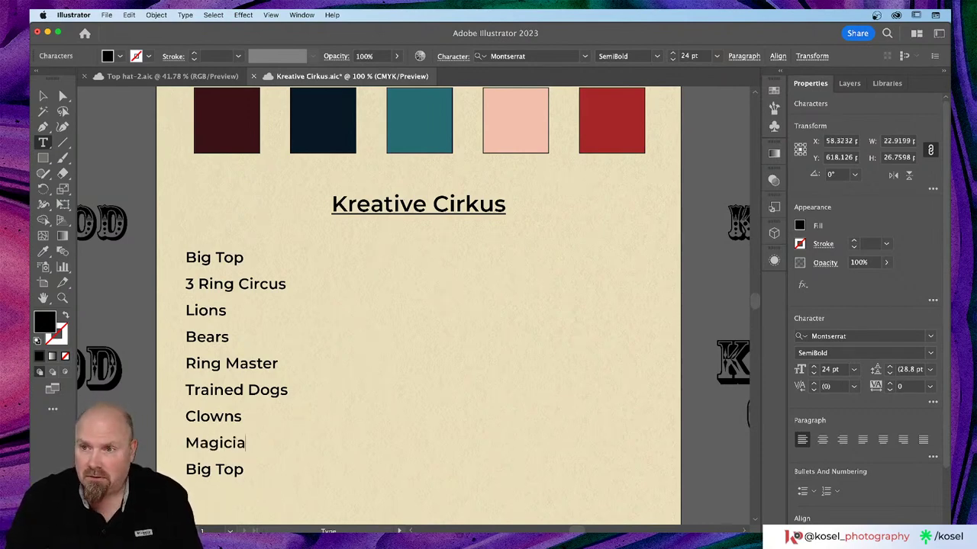
text(n)
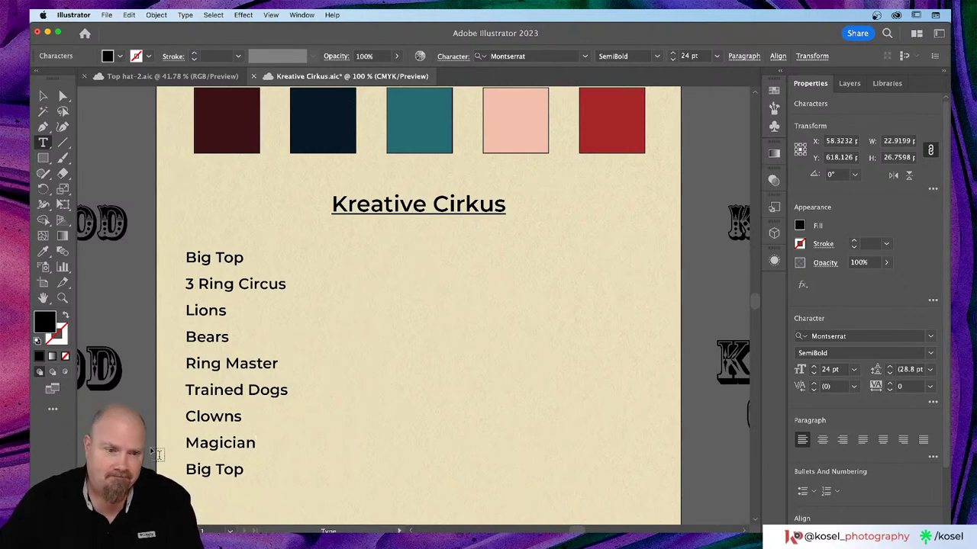
- Replace the ninth entry in the list with "Bearded Woman"
click(235, 470)
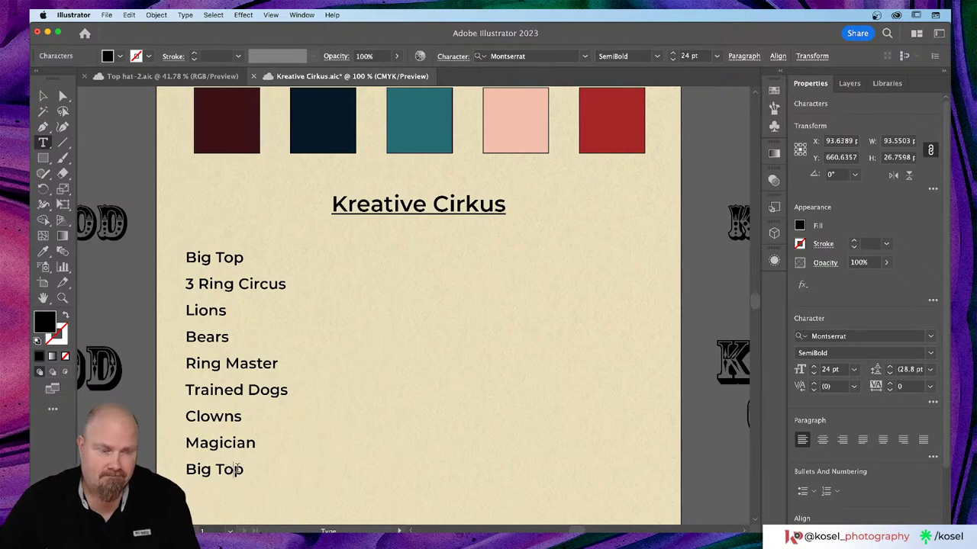
triple_click(235, 469)
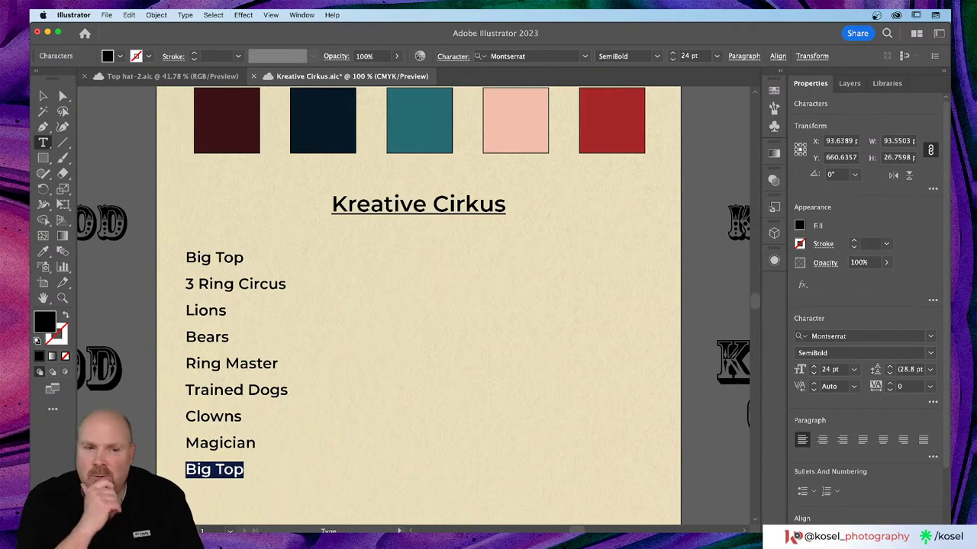
text(Bear)
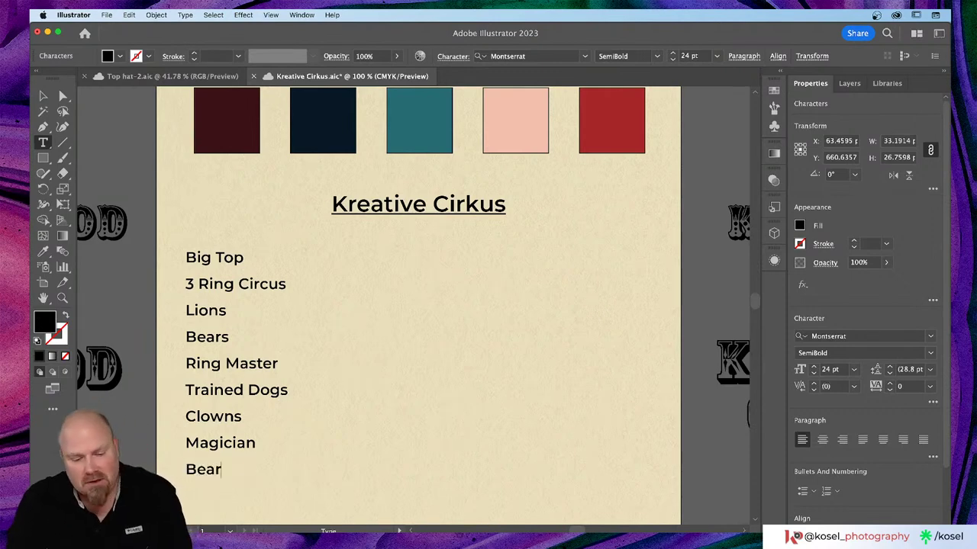
text(ded Woman)
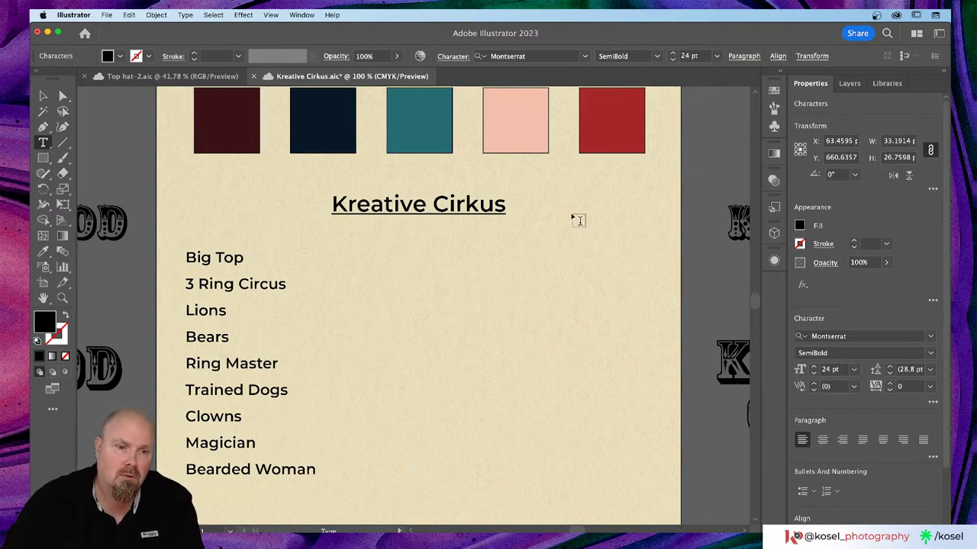
- Duplicate "Bearded Woman" straight down and repeat the copy at equal spacing to add seven more entries below it
scroll(480, 302, down, 3)
scroll(480, 301, down, 2)
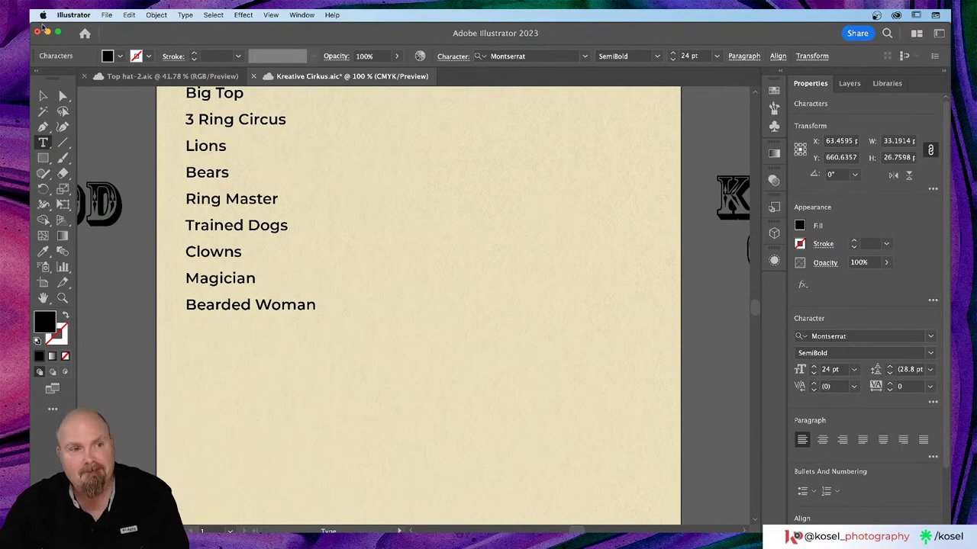
click(43, 97)
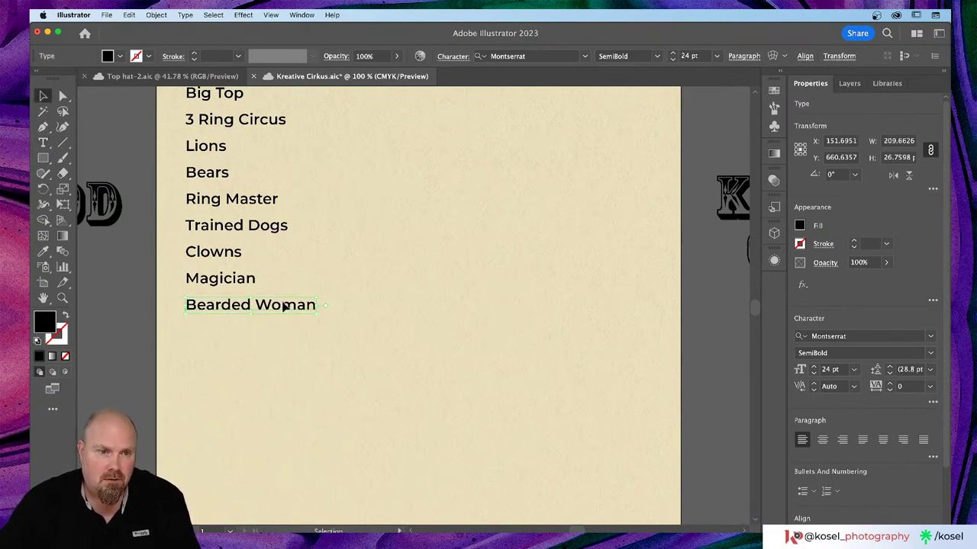
drag(283, 307, 280, 331)
key(super+d)
key(super+d)
key(super+d)
key(super+d)
key(super+d)
key(super+d)
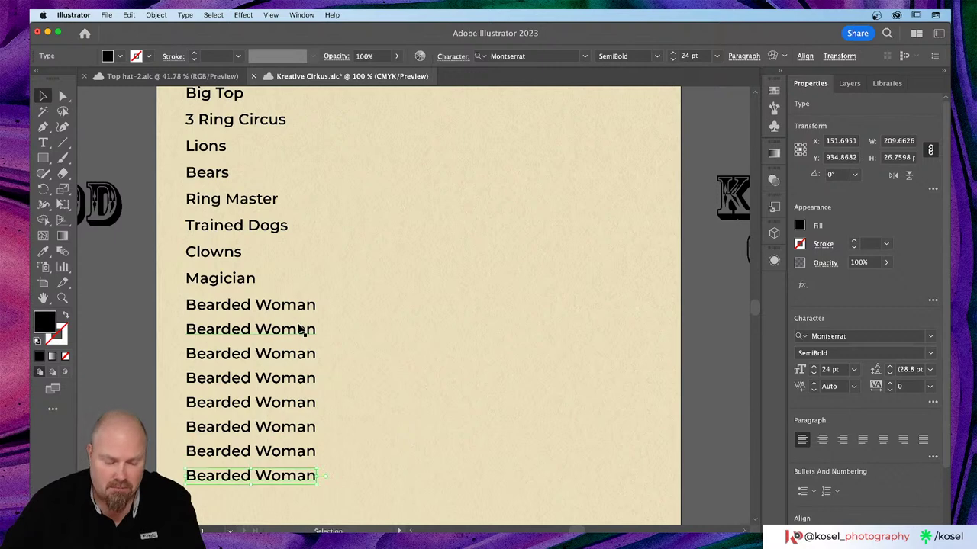
- Replace the first "Bearded Woman" copy, the tenth list entry, with "Wolf Boy"
key(t)
click(254, 329)
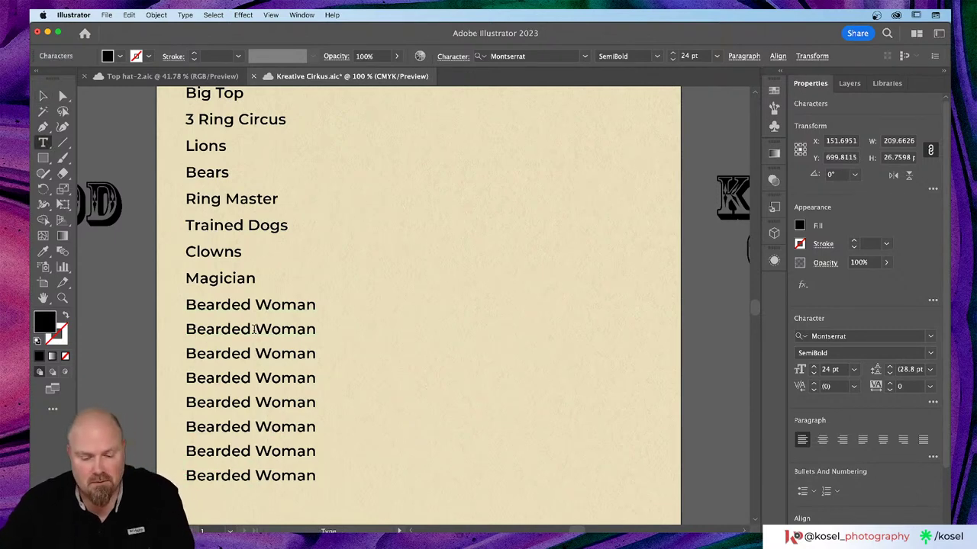
triple_click(254, 328)
text(Wol)
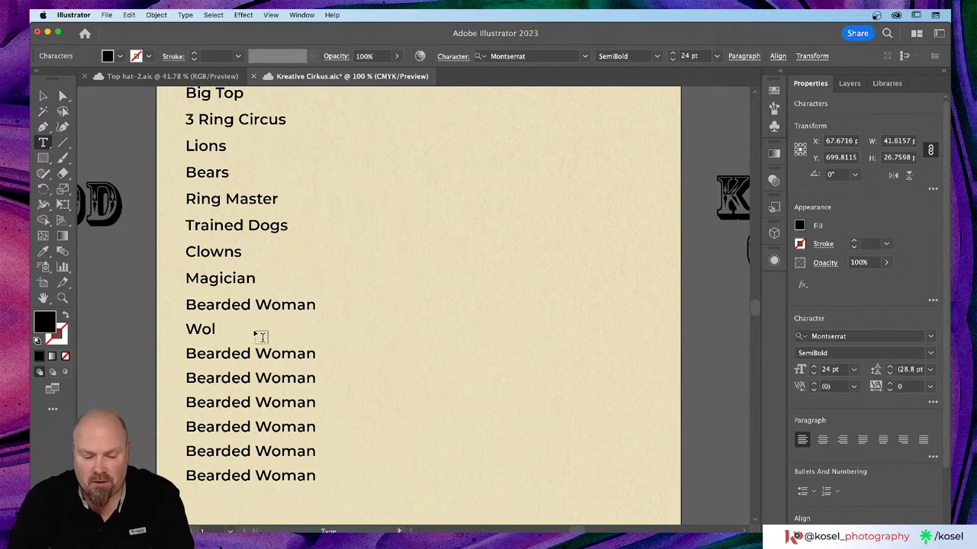
text(f Boy)
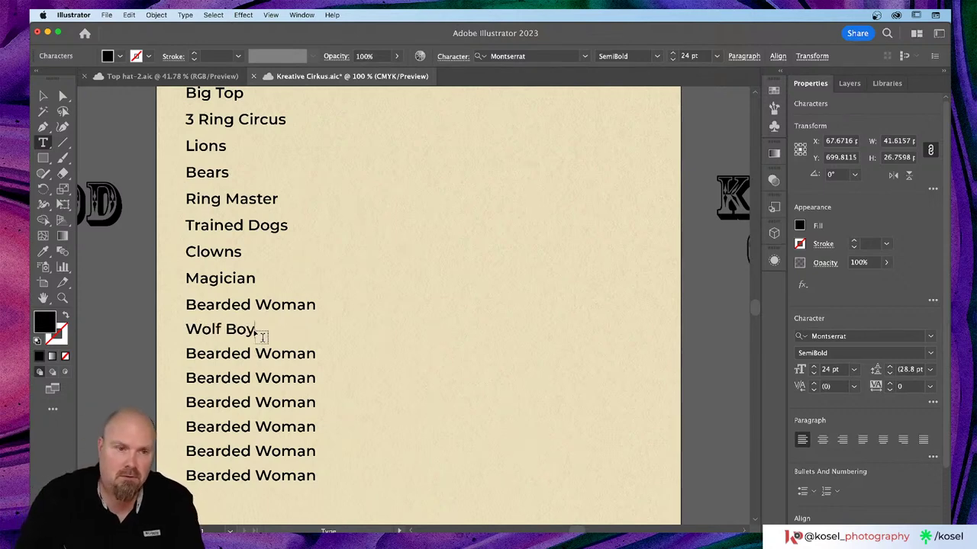
- Replace the entry directly below "Wolf Boy" with "Acrobats"
super+click(270, 359)
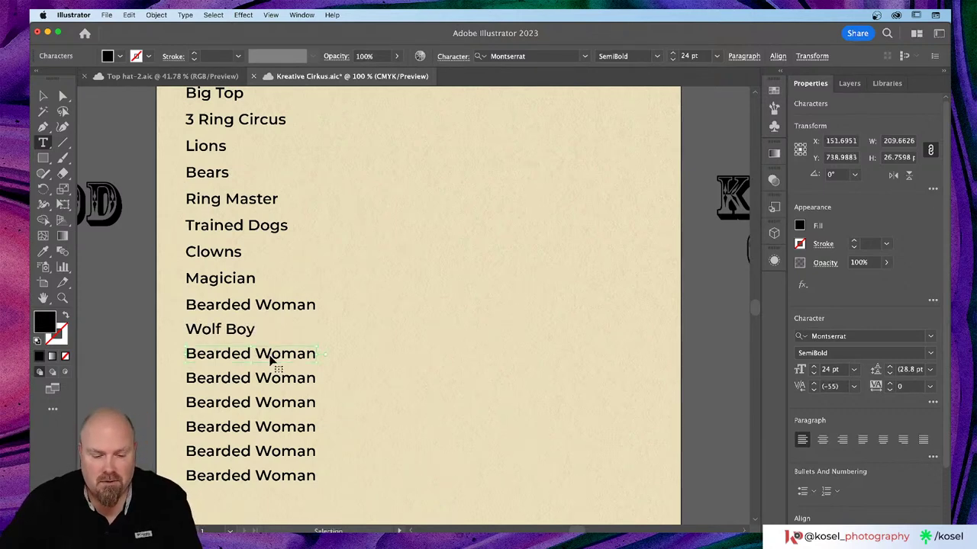
triple_click(271, 357)
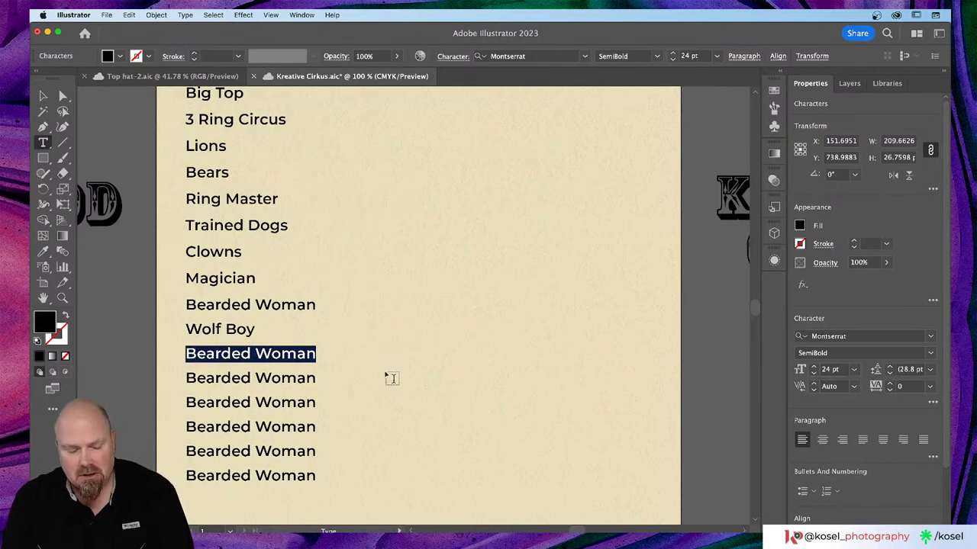
text(Ac)
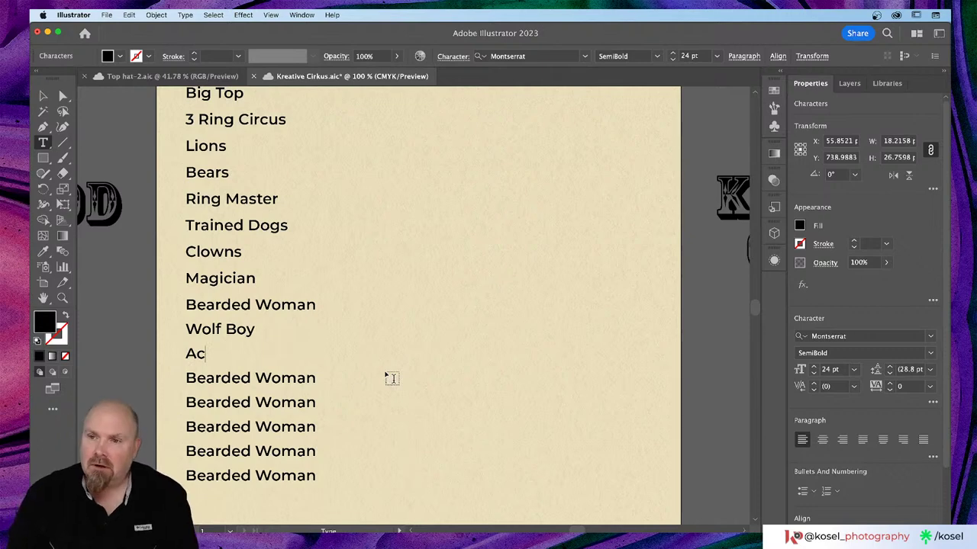
text(roba)
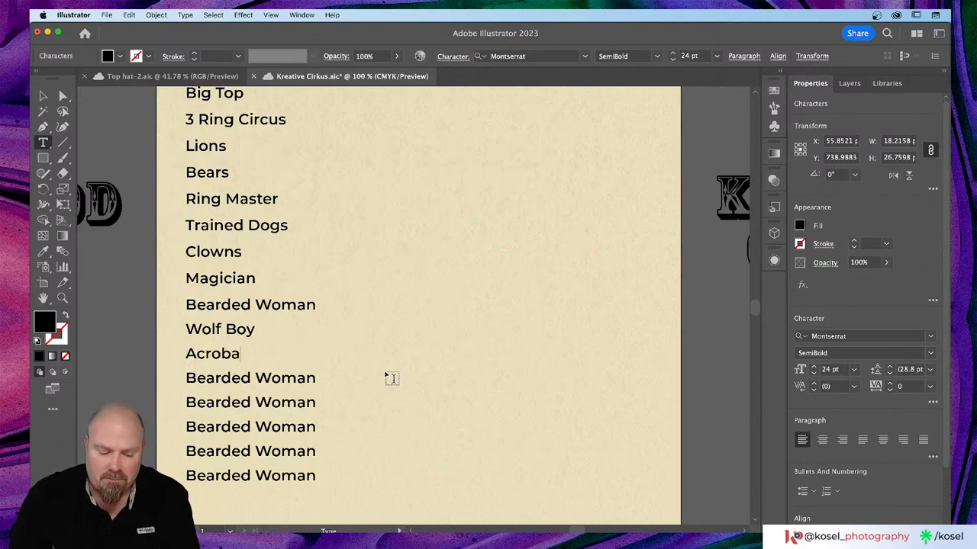
text(ts)
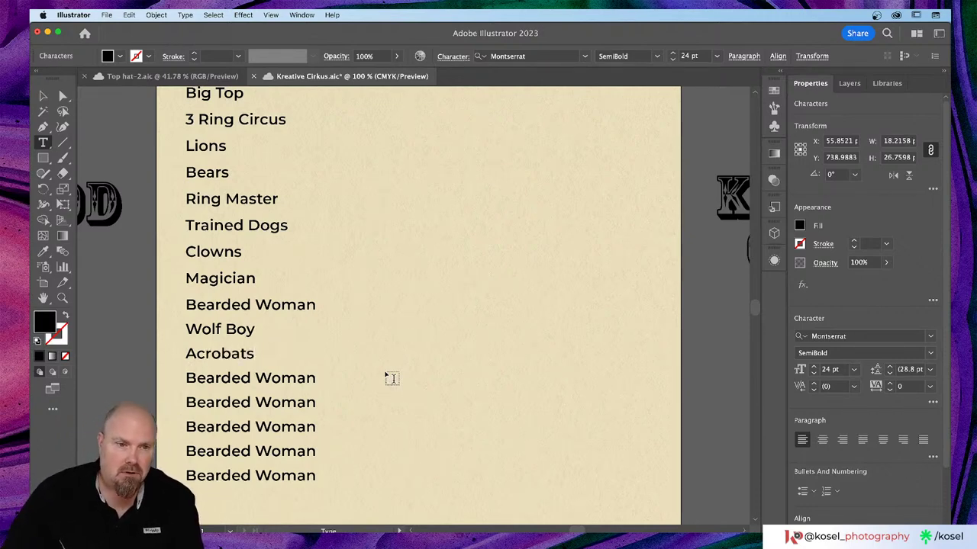
- Replace the entry directly below "Acrobats" with "Trapieze Artists" and save the document
click(282, 375)
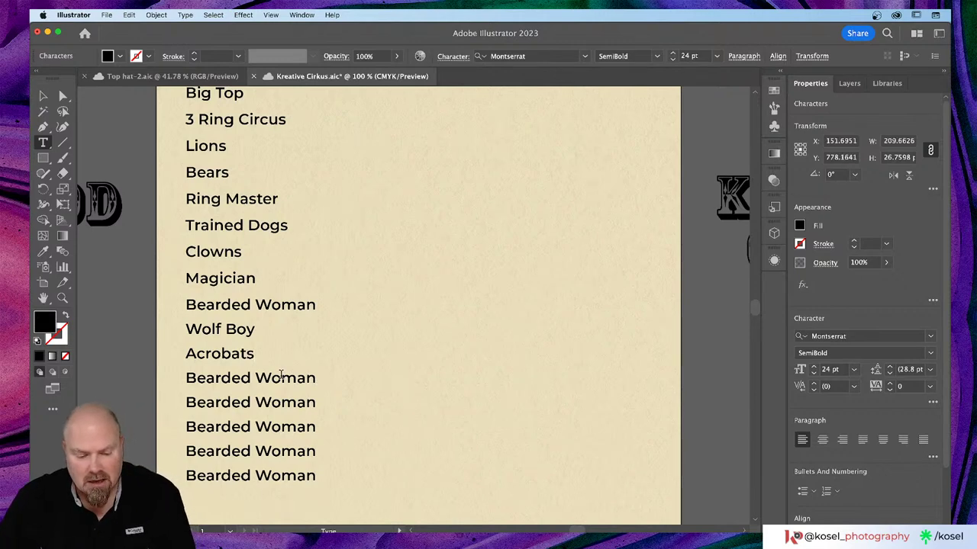
triple_click(282, 375)
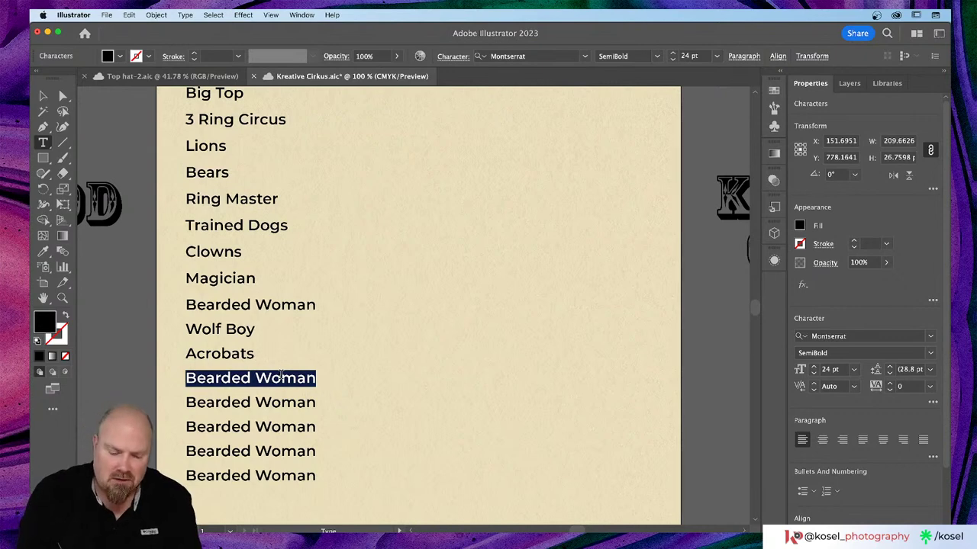
text(Tra)
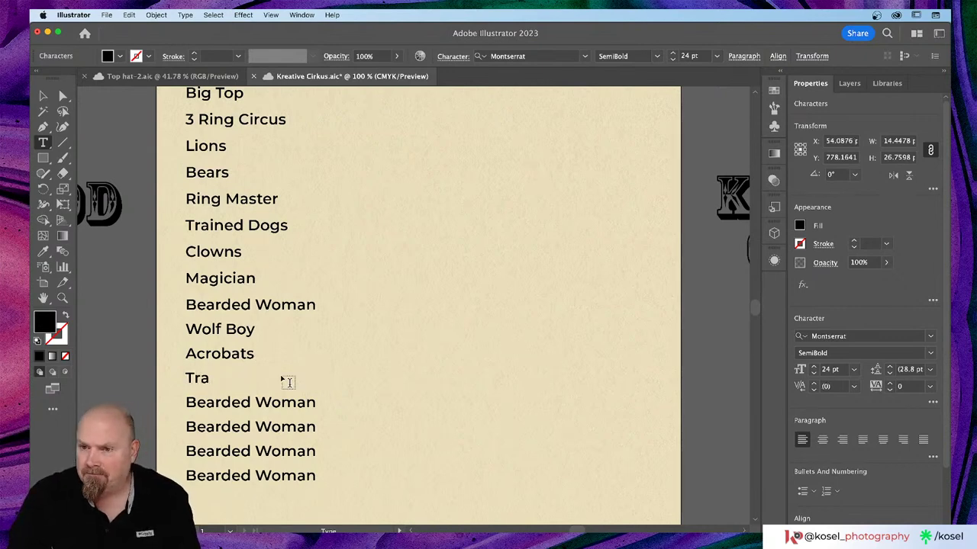
text(p)
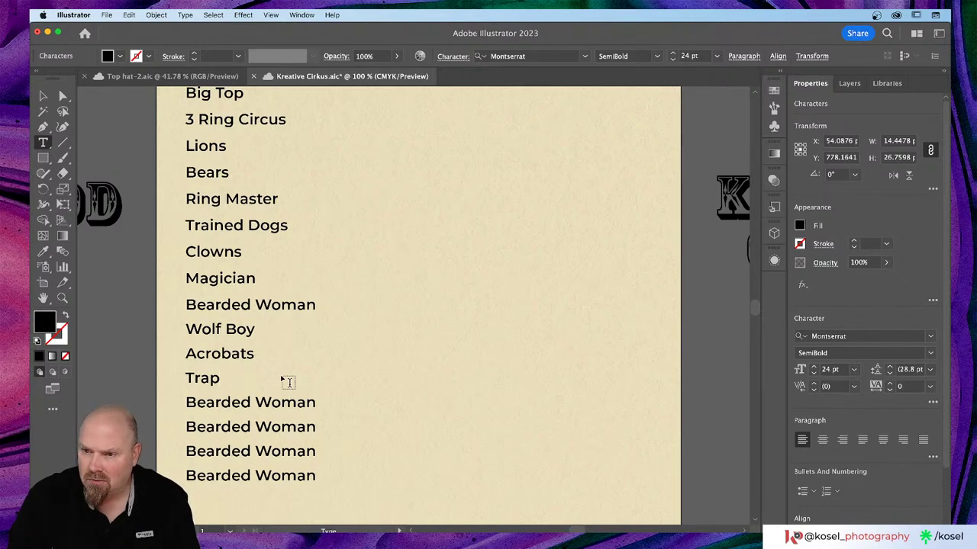
text(ieze)
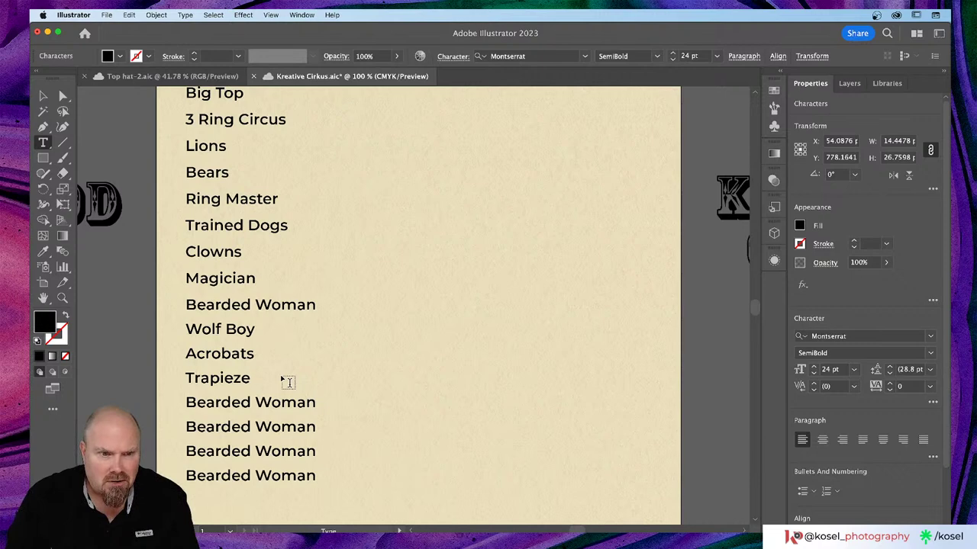
text( Ari)
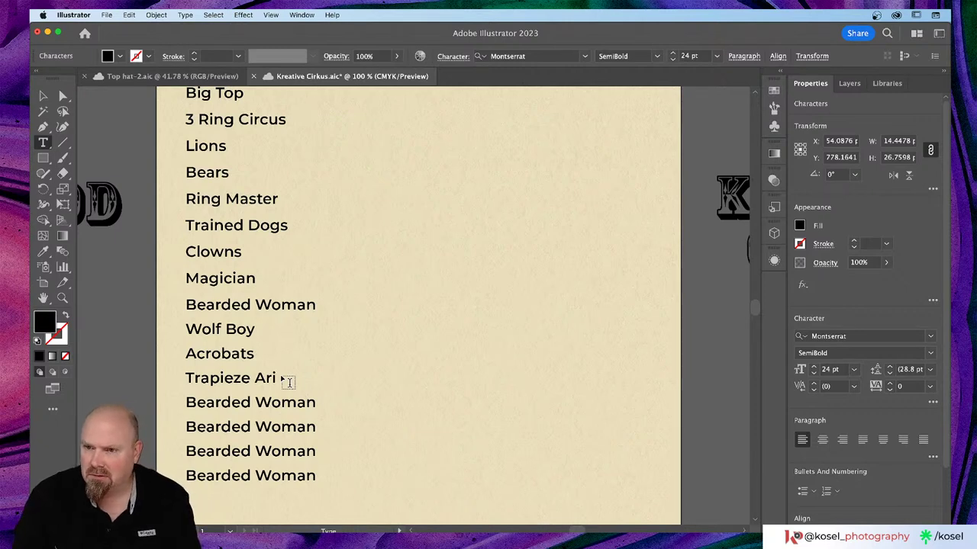
key(BackSpace)
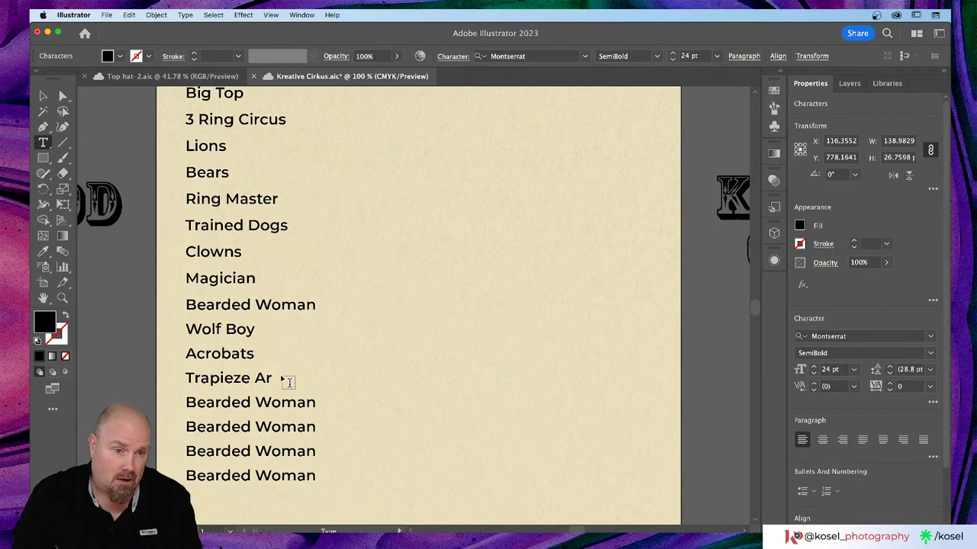
text(tists)
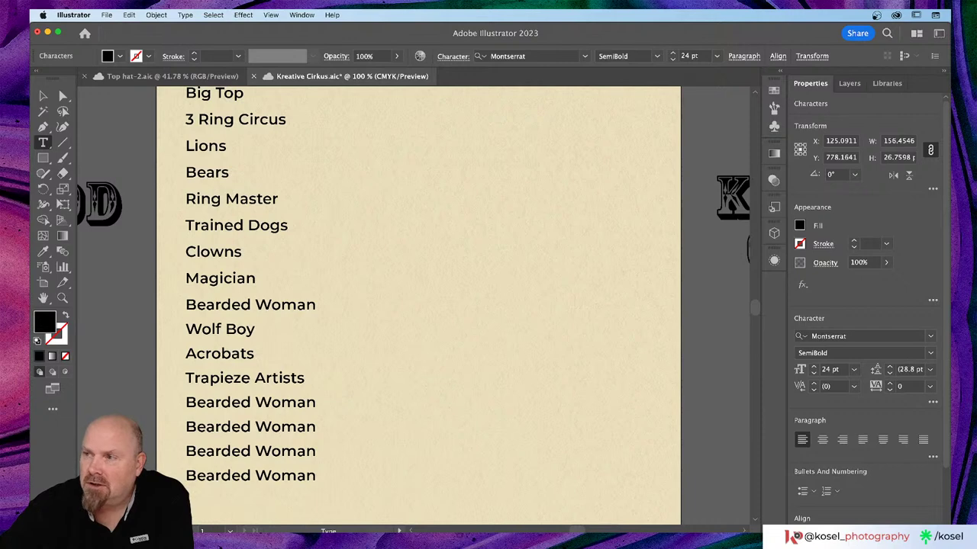
key(super+s)
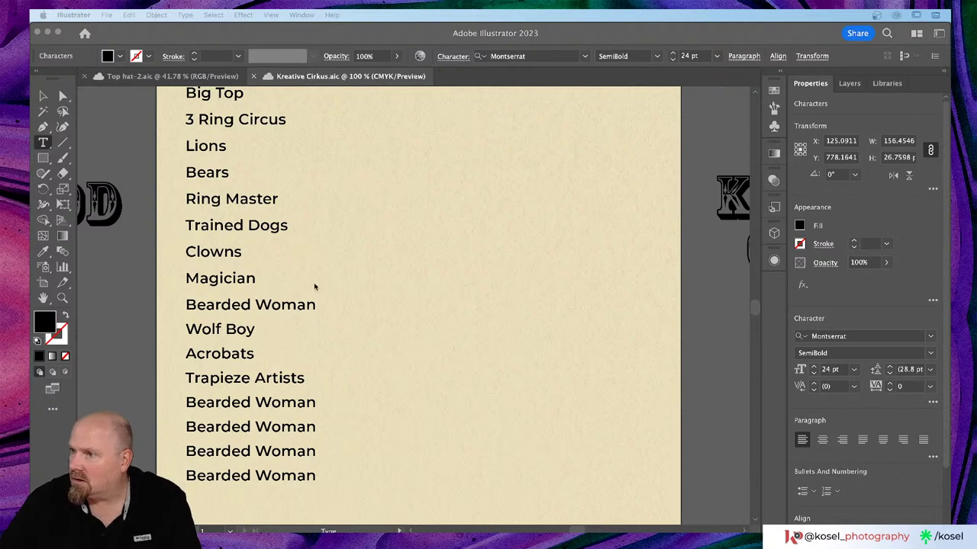
- Correct the misspelled first word of the entry below "Acrobats" so it reads "Trapeze Artists"
click(232, 376)
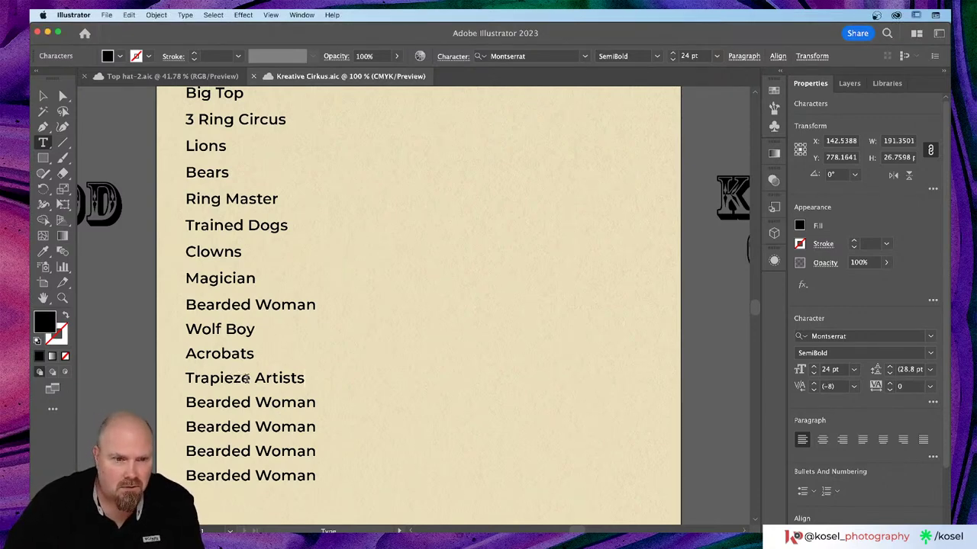
drag(250, 379, 219, 381)
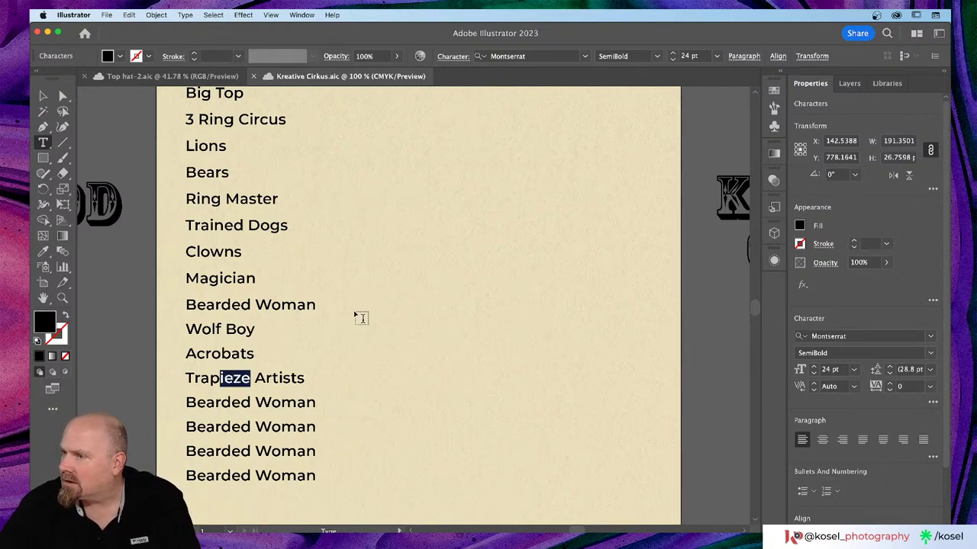
text(eze)
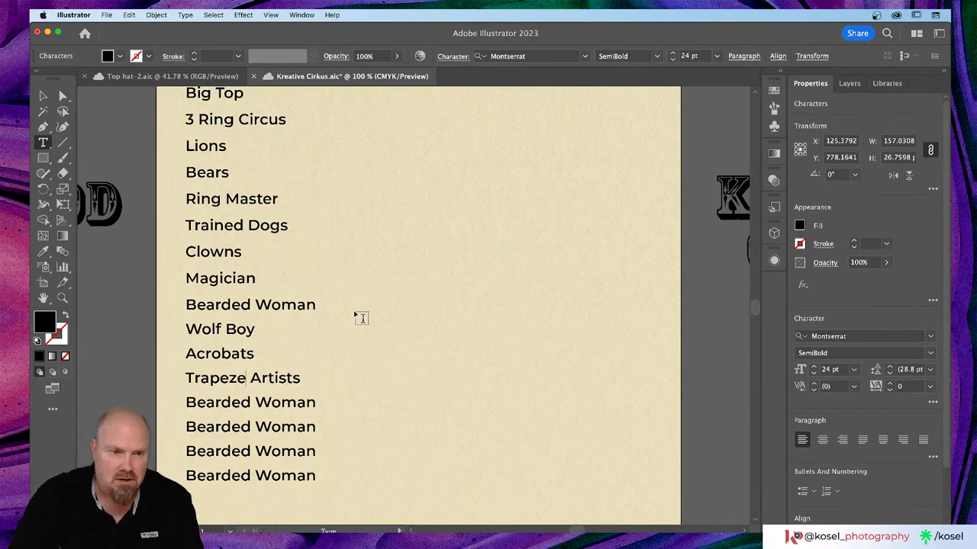
- Replace the two entries directly below "Trapeze Artists" with "Horses" and "Apes"
click(296, 402)
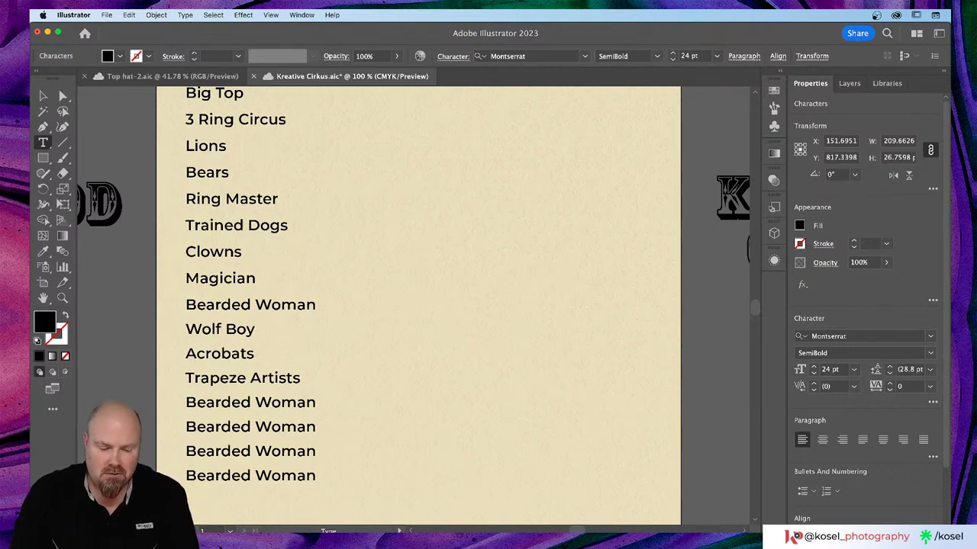
triple_click(250, 402)
text(Horses)
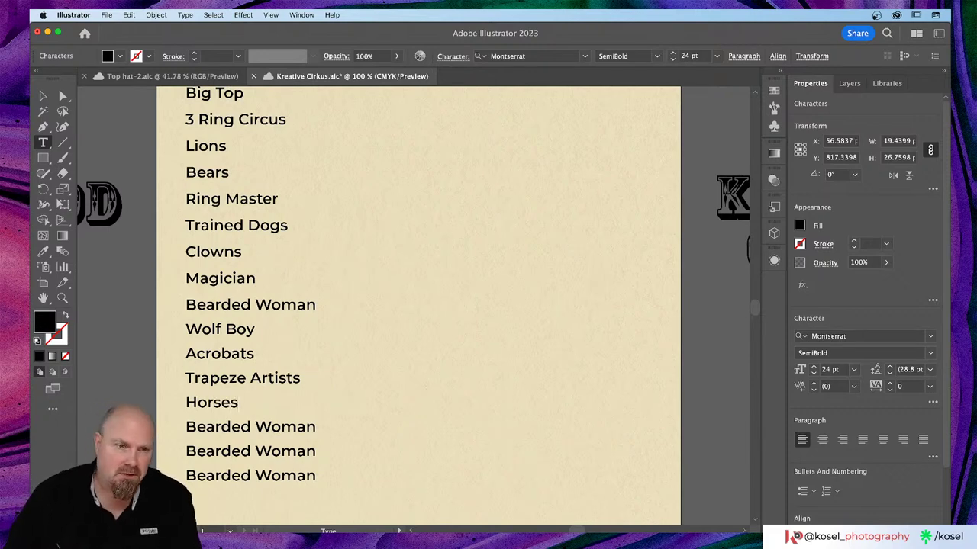
click(269, 427)
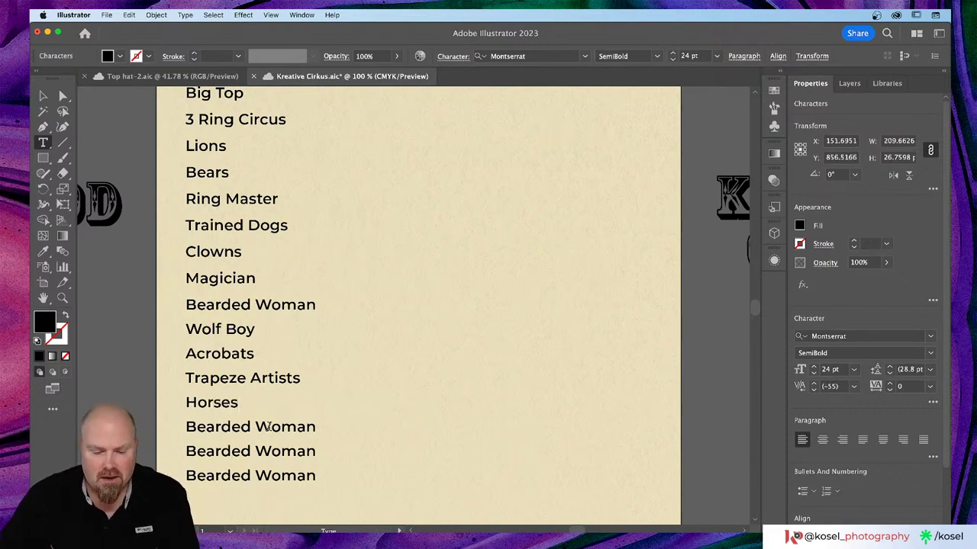
key(ctrl+a)
text(Ape)
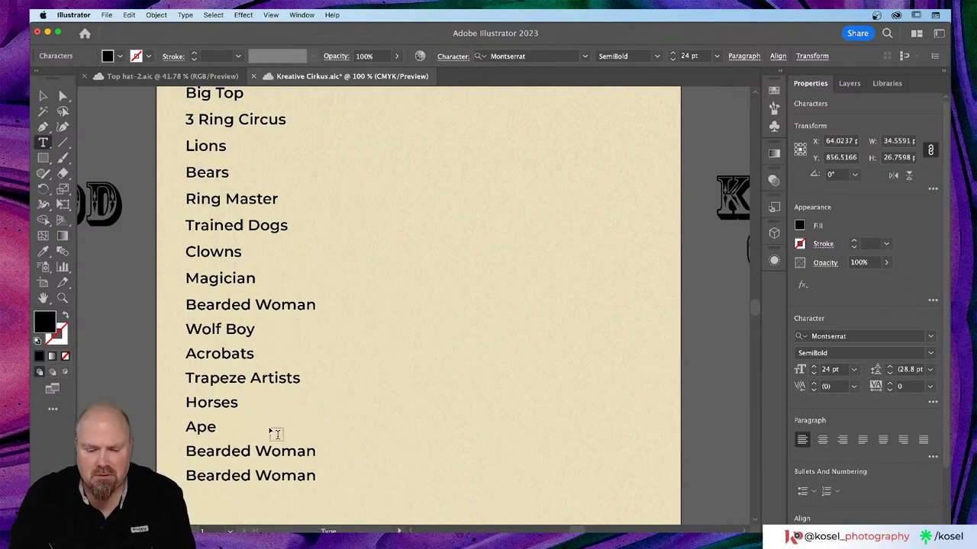
text(s)
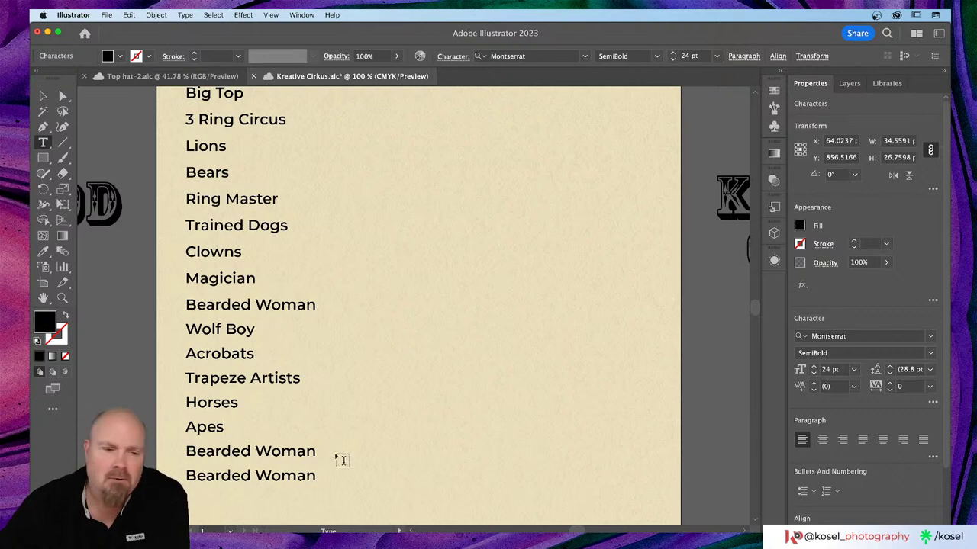
- Replace the entry below "Apes" with "Little" plus the person's first name and a question mark, and save the document
triple_click(286, 450)
text(Li)
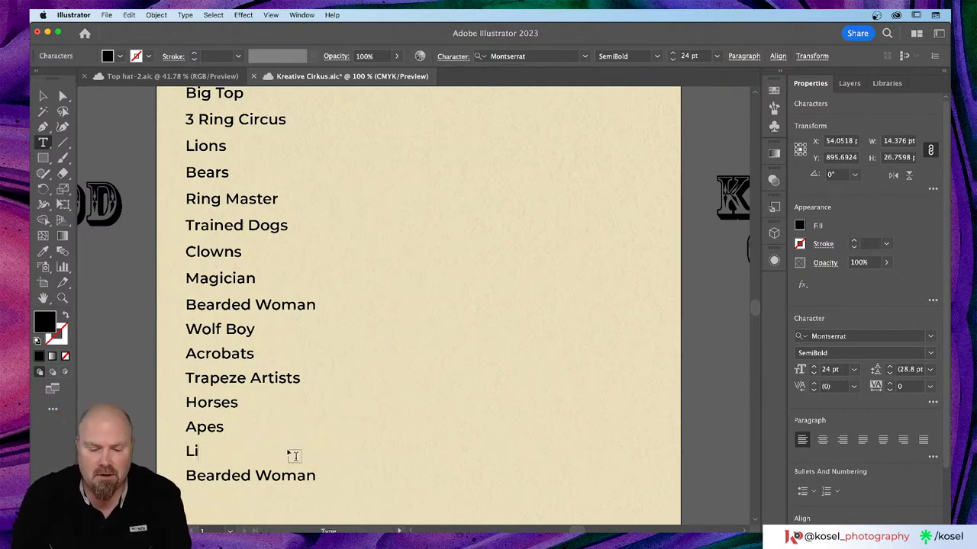
text(ttle Shawn)
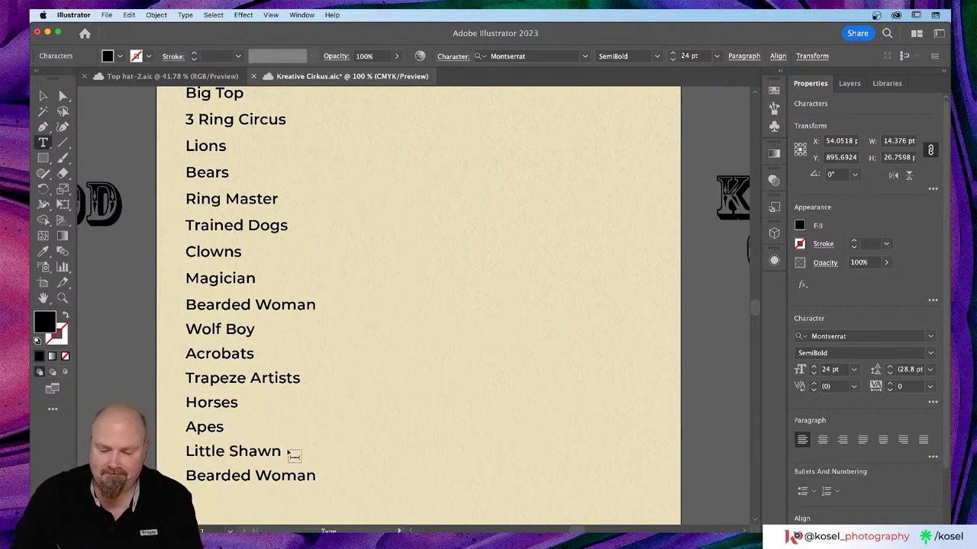
text(?)
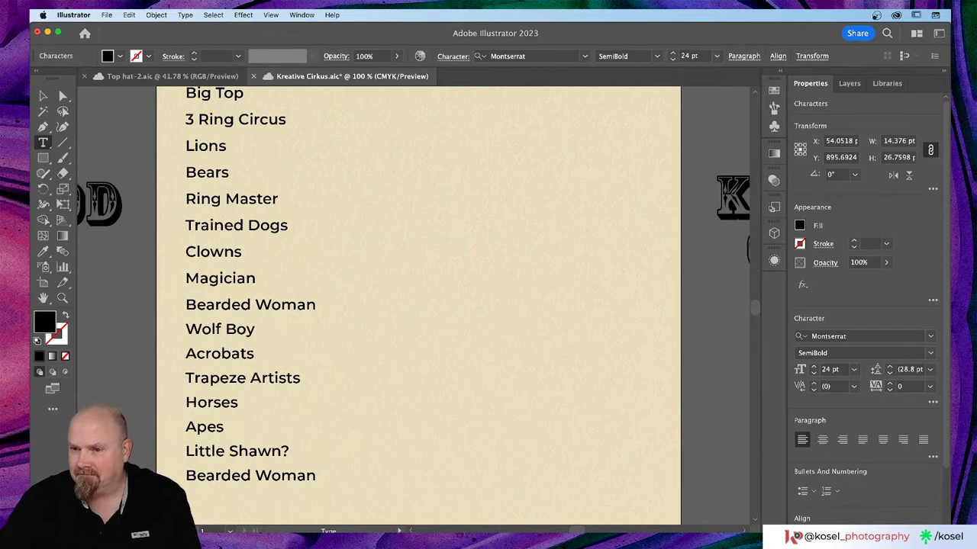
key(super+s)
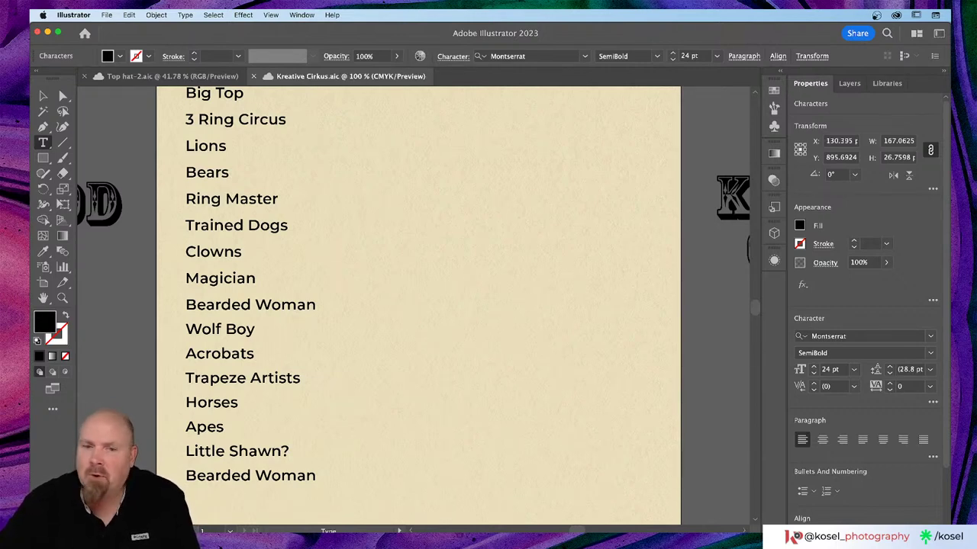
- Replace the last "Bearded Woman" copy at the end of the list with "Popcorn Stand" and save the document
click(258, 477)
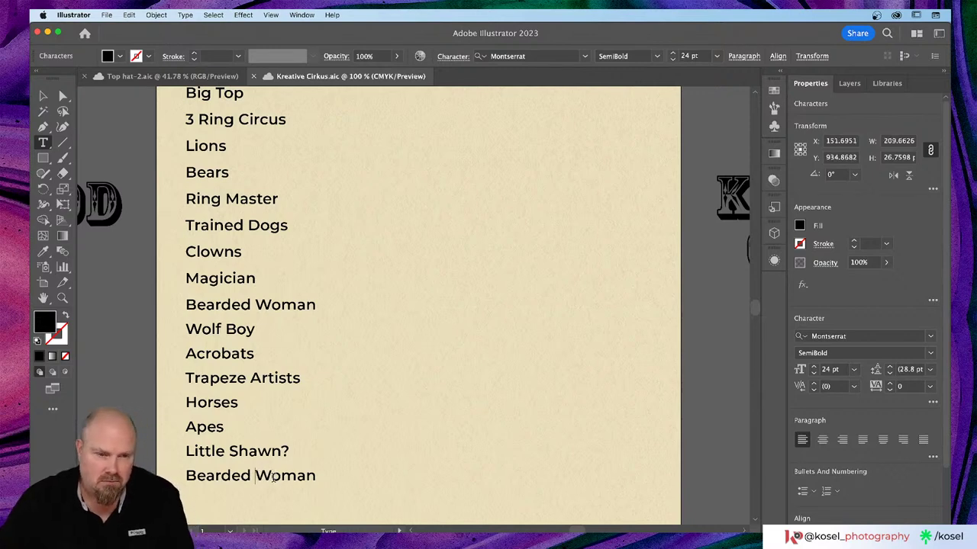
triple_click(271, 477)
text(Po)
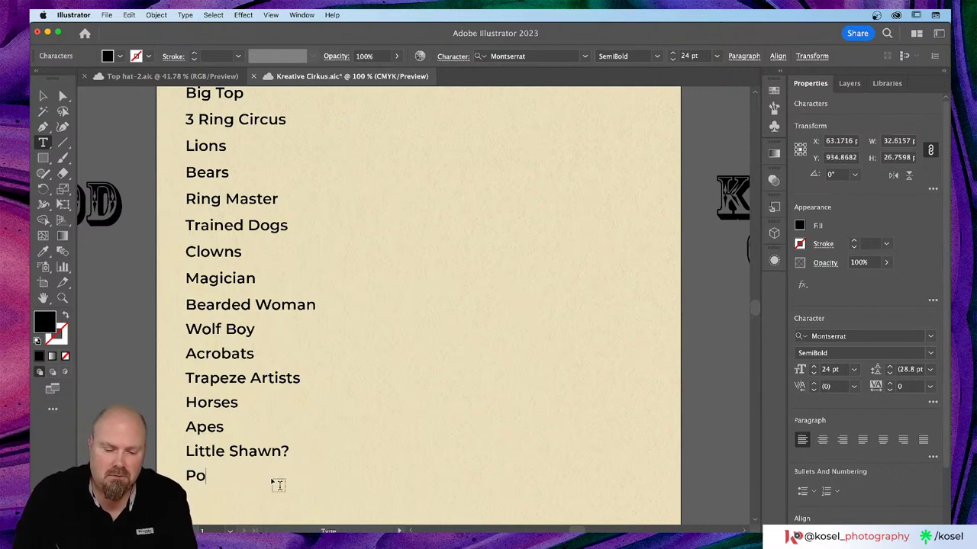
text(pcoe)
key(BackSpace)
text(r)
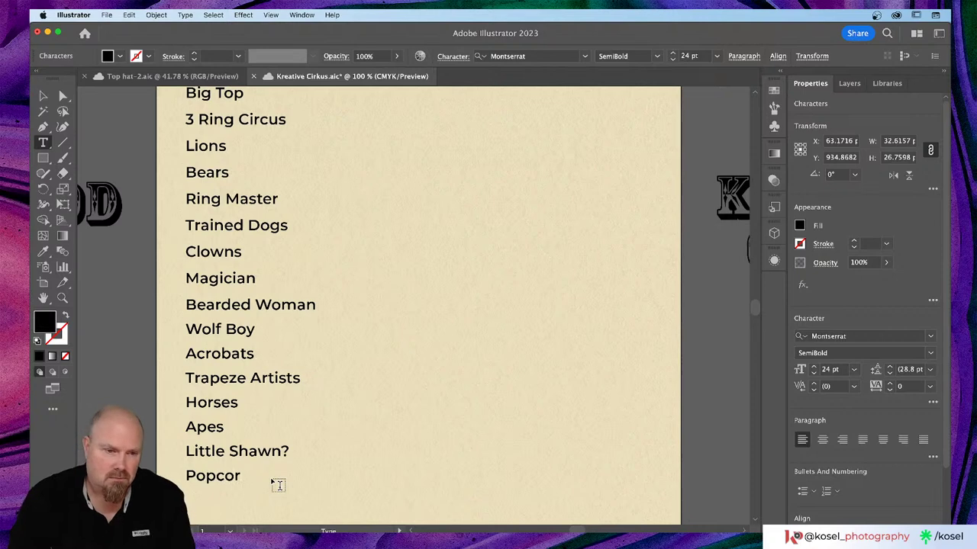
text(n Stand)
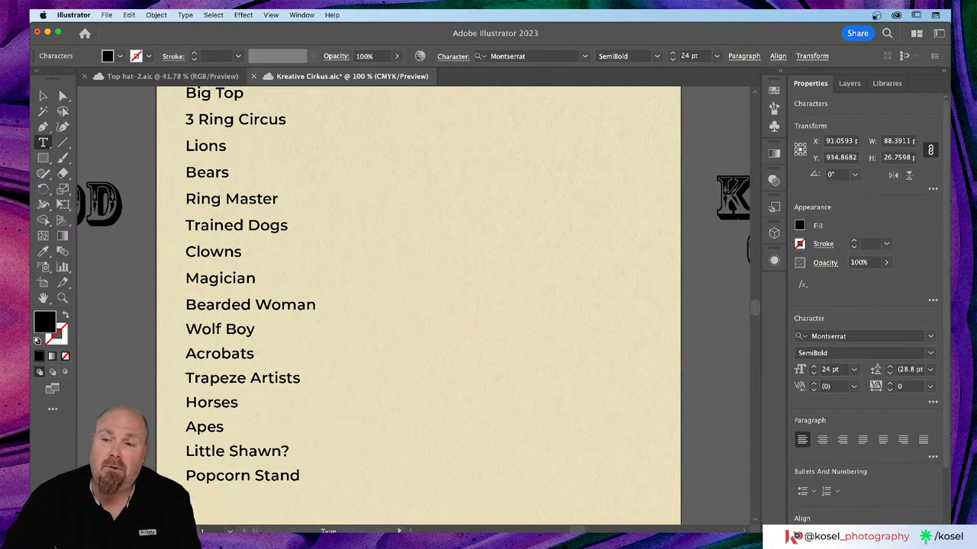
key(super+s)
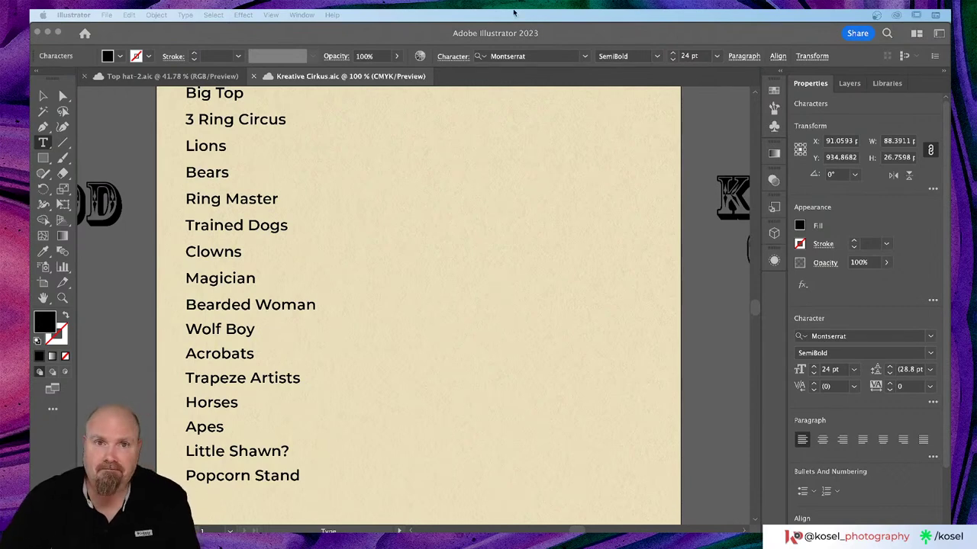
- Duplicate the whole list of entries sideways twice to form three side-by-side columns under the Kreative Cirkus heading
key(super+minus)
key(super+minus)
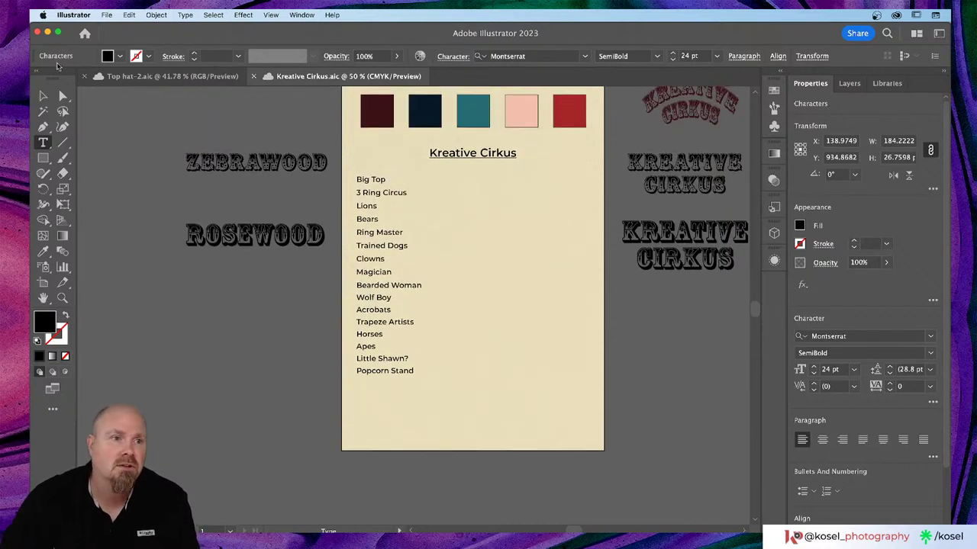
key(Escape)
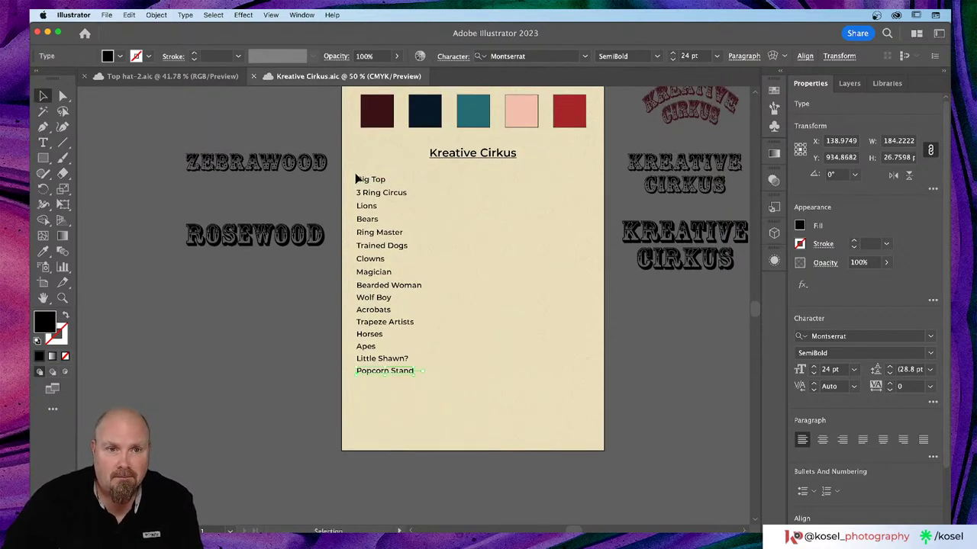
drag(351, 177, 447, 409)
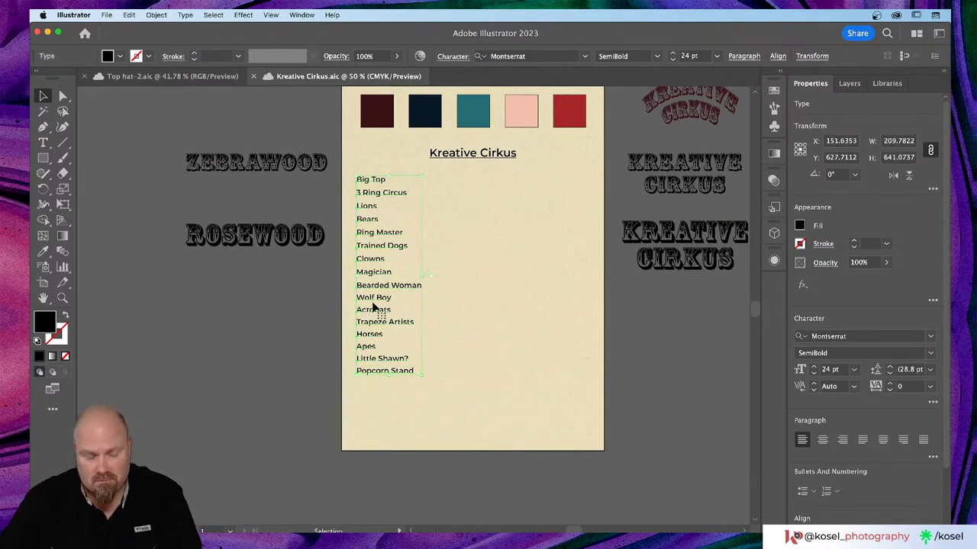
drag(389, 286, 552, 291)
- Replace "Big Top" at the head of the middle column with "Knife Thrower"
click(469, 181)
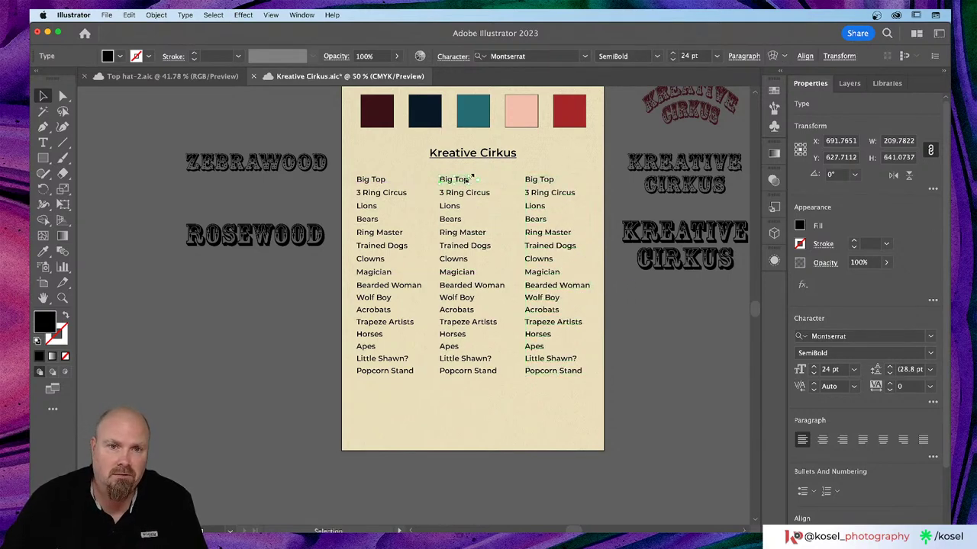
key(super+equal)
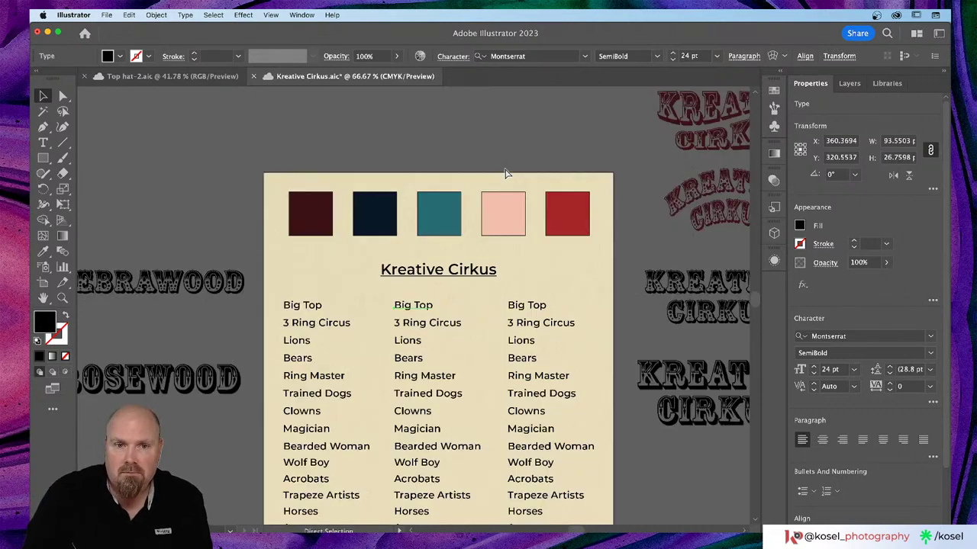
scroll(503, 239, down, 3)
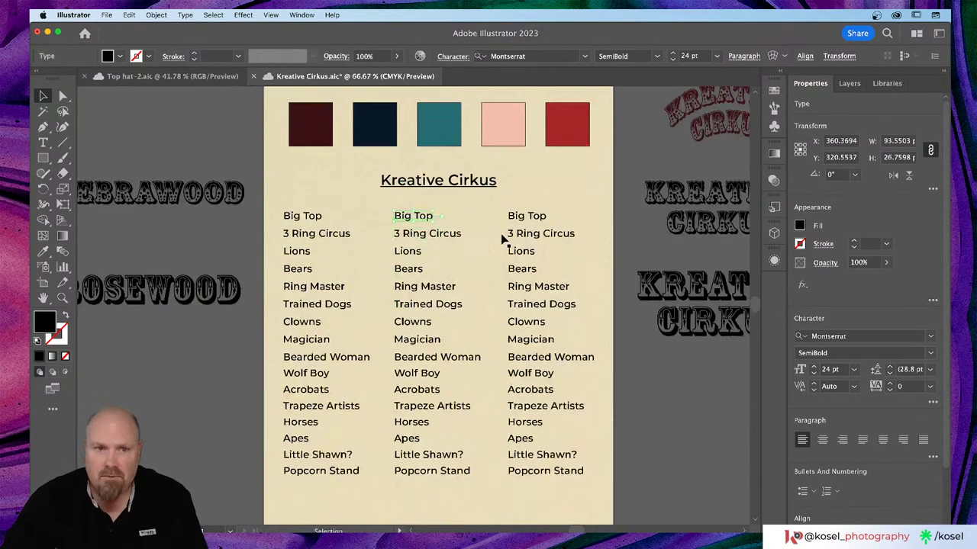
key(t)
click(419, 220)
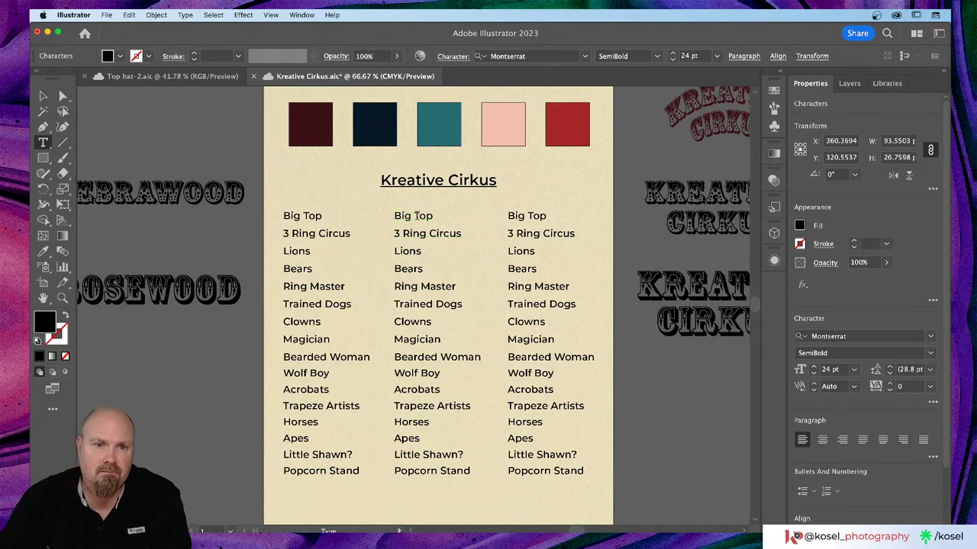
triple_click(436, 217)
text(Knife)
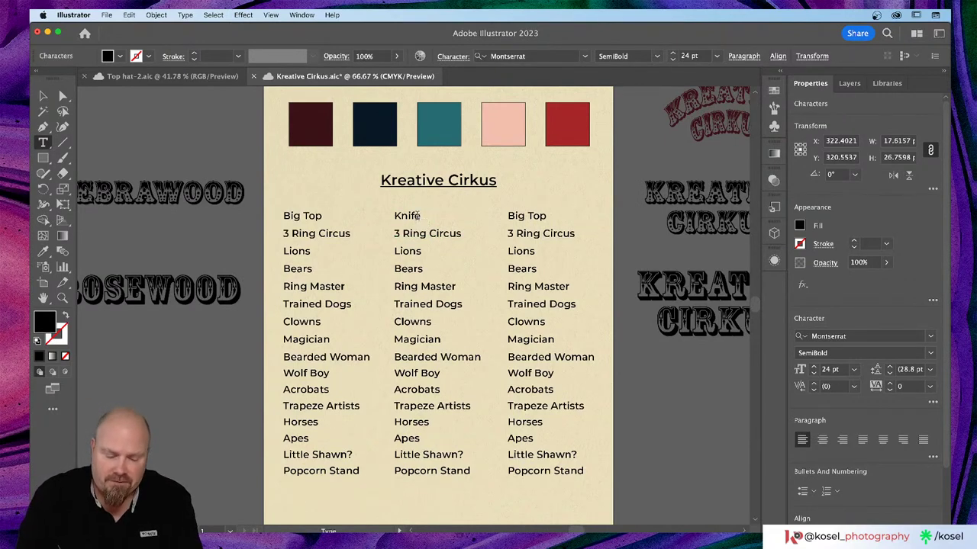
text( Thrower)
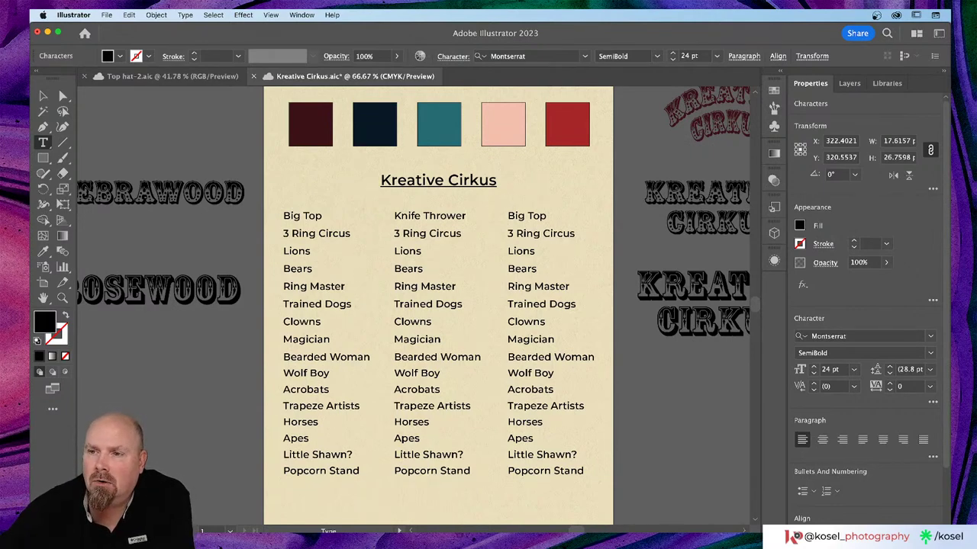
- Replace "3 Ring Circus" in the middle column with "Tigers"
click(420, 232)
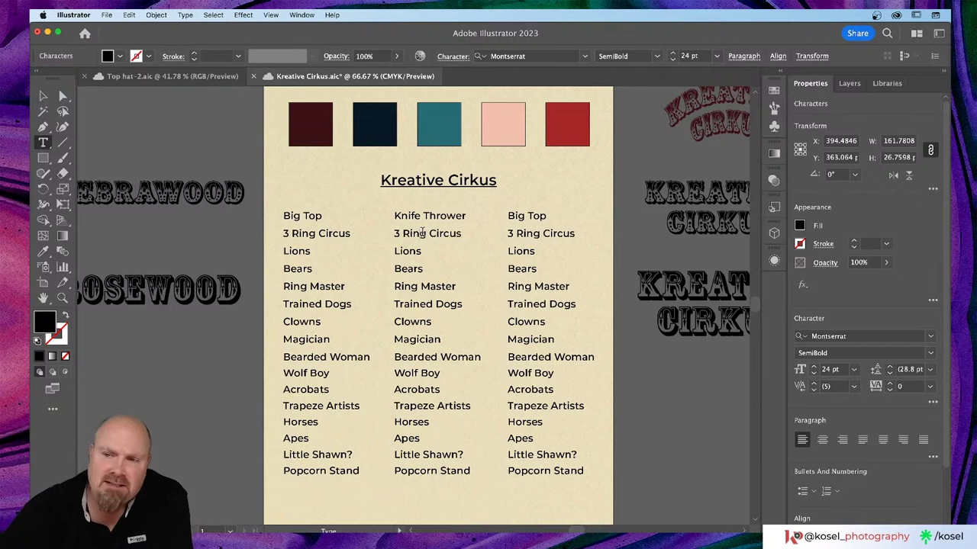
key(Escape)
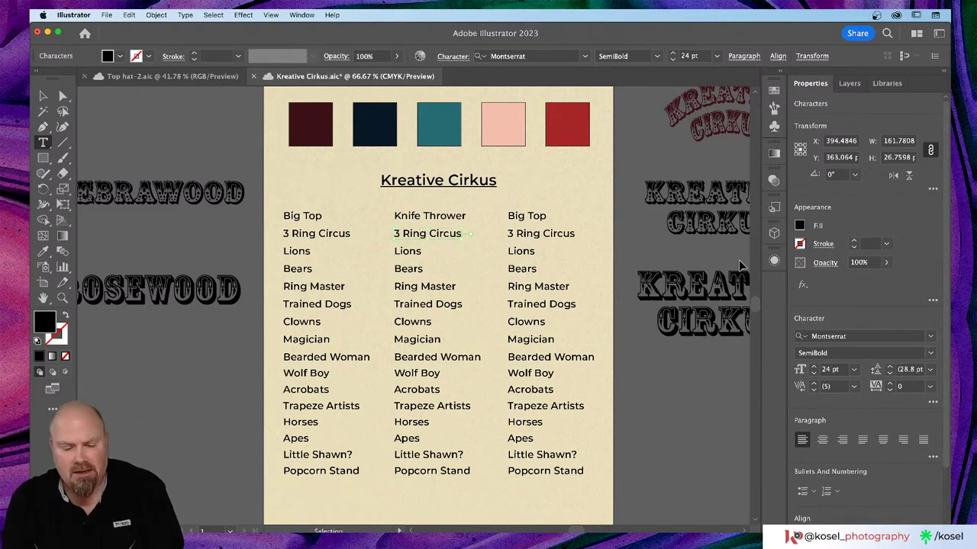
key(Return)
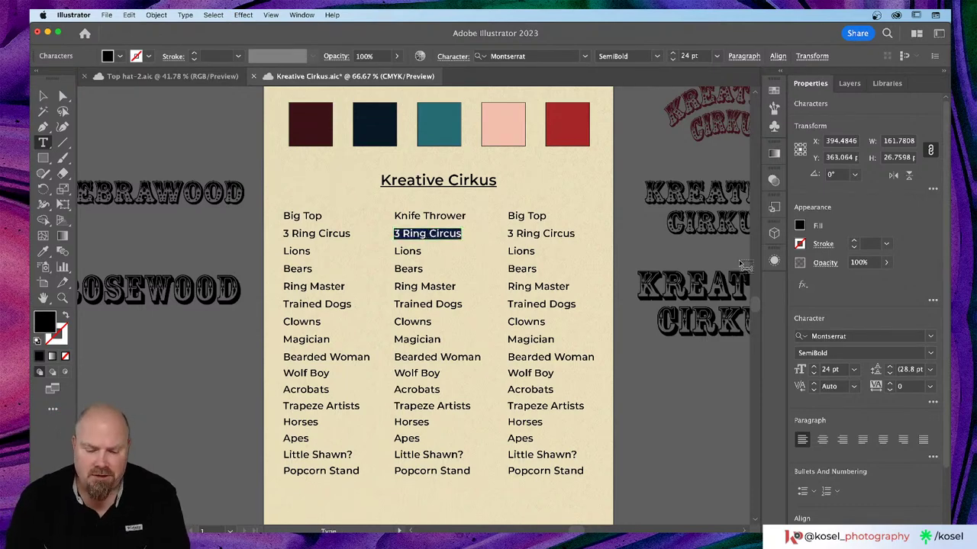
text(Tigers)
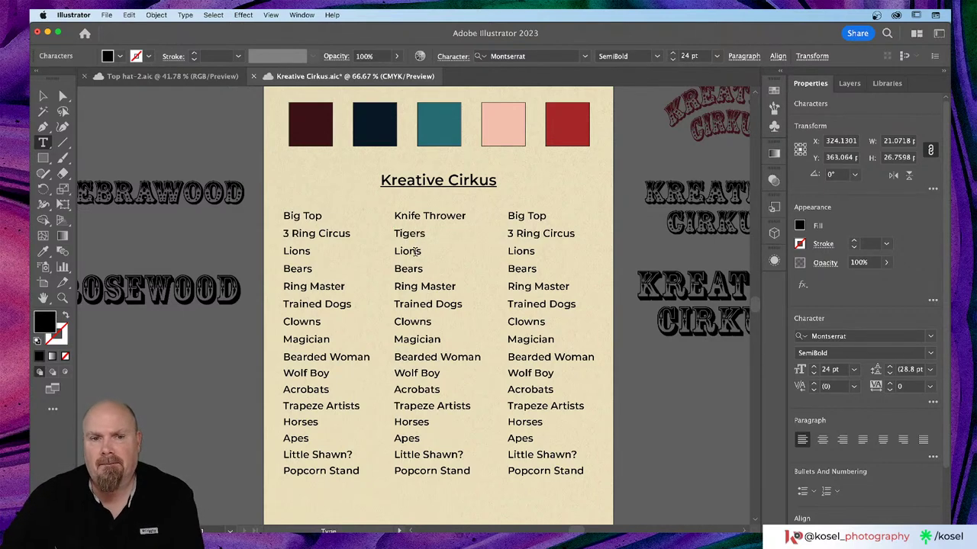
- Replace "Lions" in the middle column with "Lion Tamer"
click(416, 252)
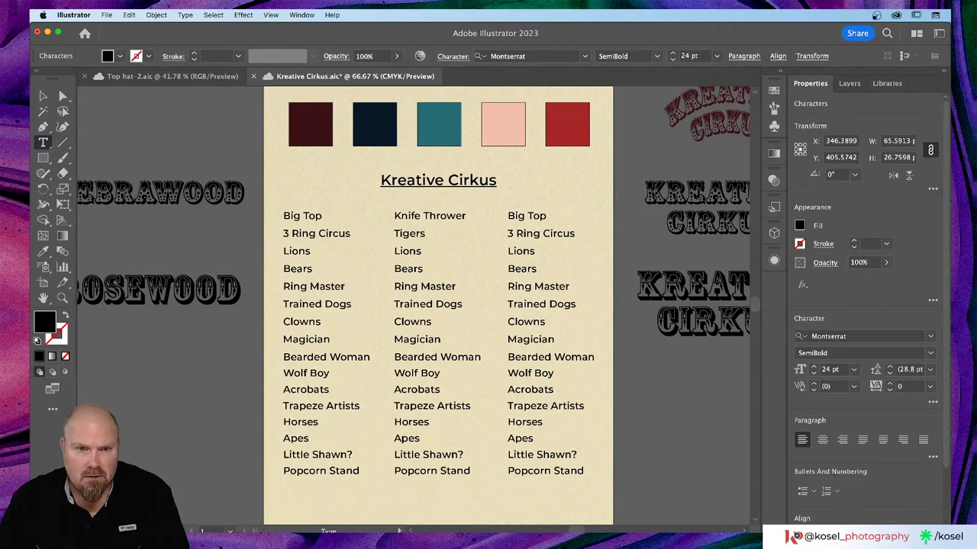
double_click(407, 251)
text(Lion)
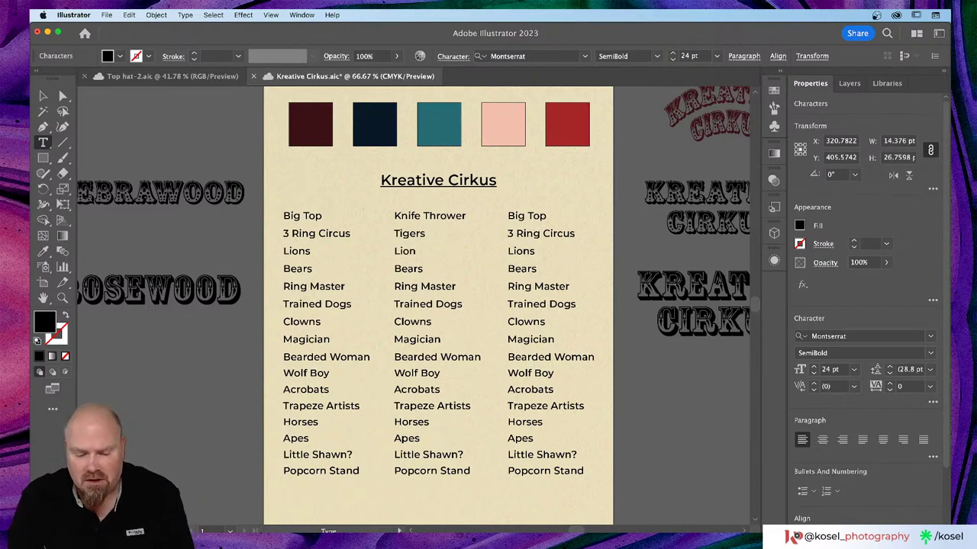
text( Tamer)
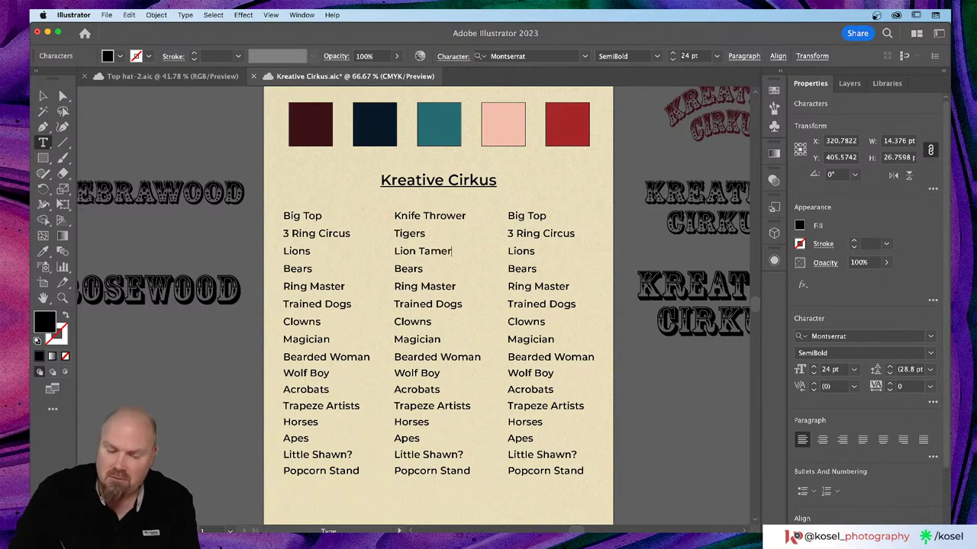
- Replace "Bears" in the middle column with "Elephants"
click(410, 268)
double_click(410, 268)
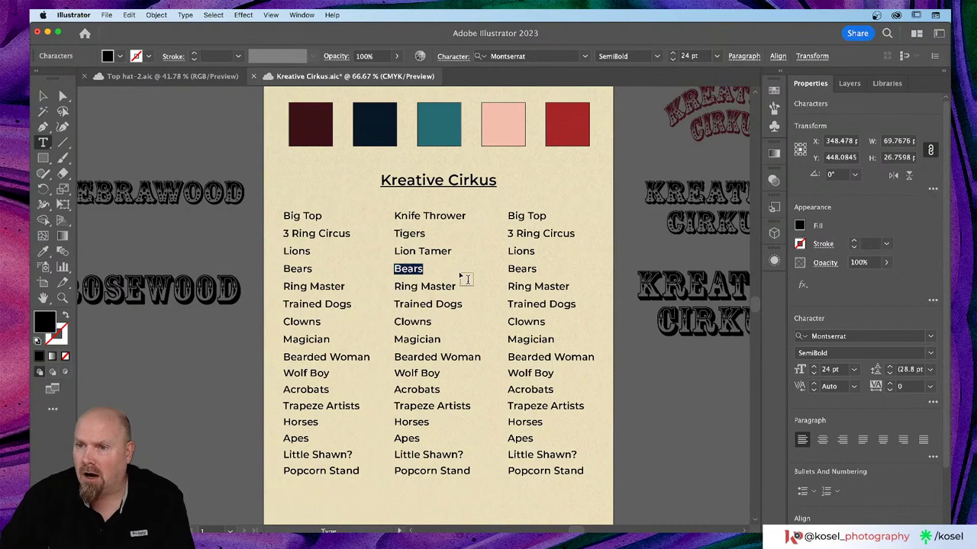
text(Ele)
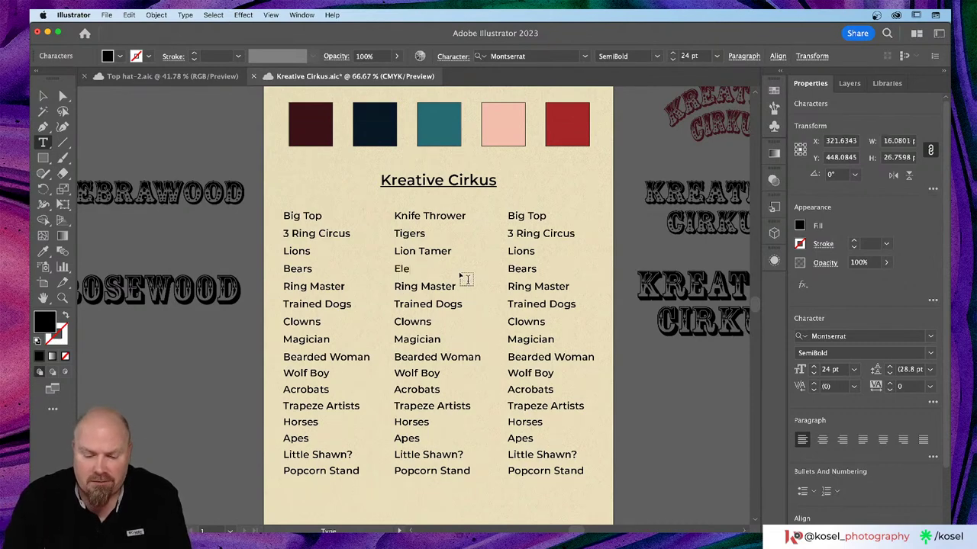
text(phants)
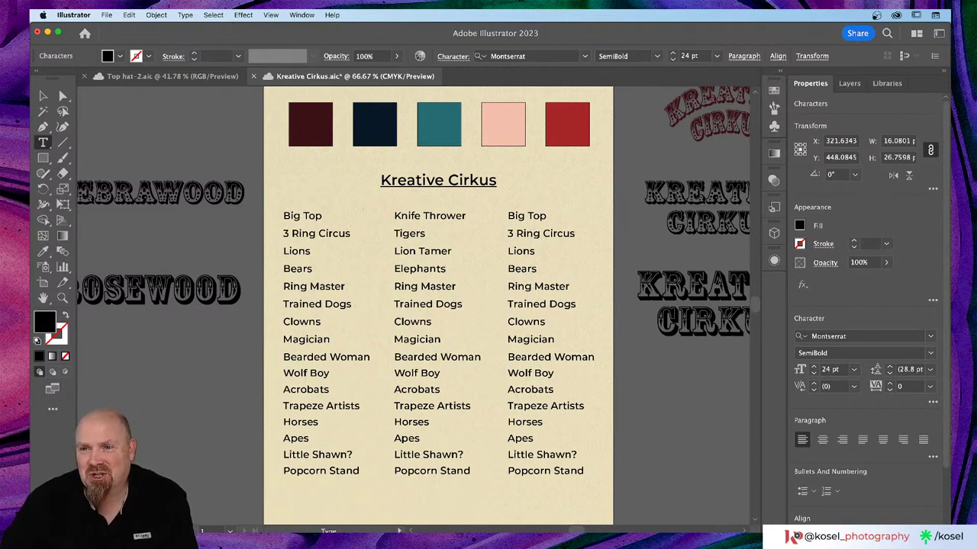
- Replace the whole "Ring Master" entry in the middle column with "Snake Charmer"
click(427, 290)
text(Snake C)
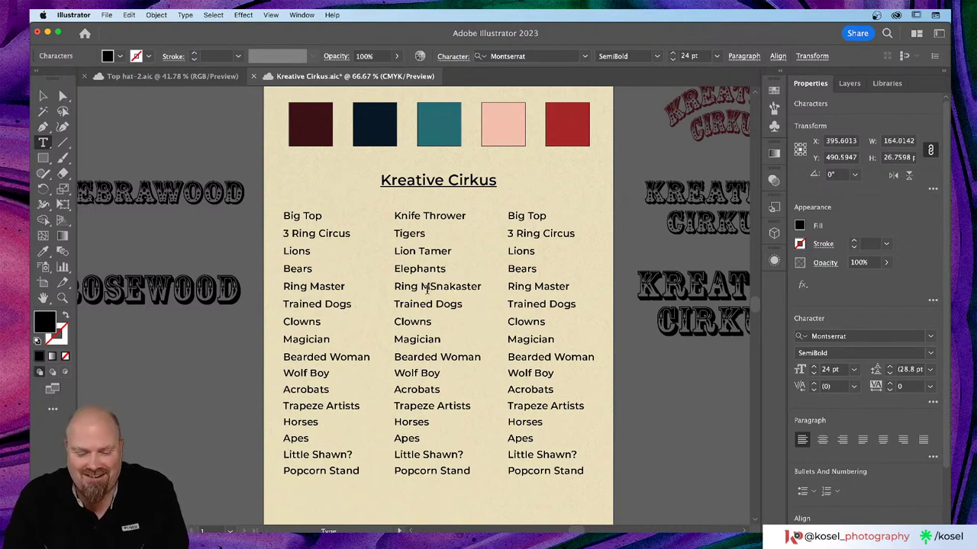
text(harmer)
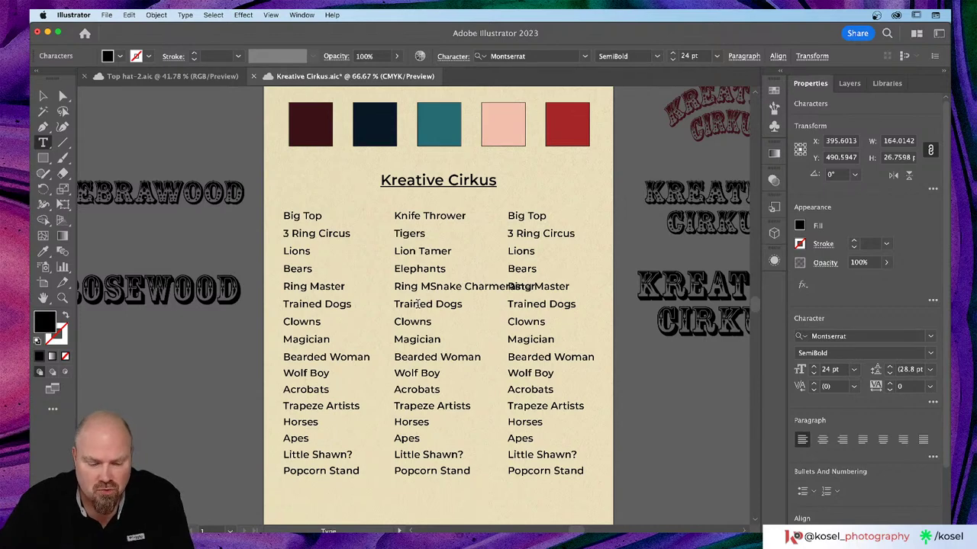
key(super+a)
text(Sna)
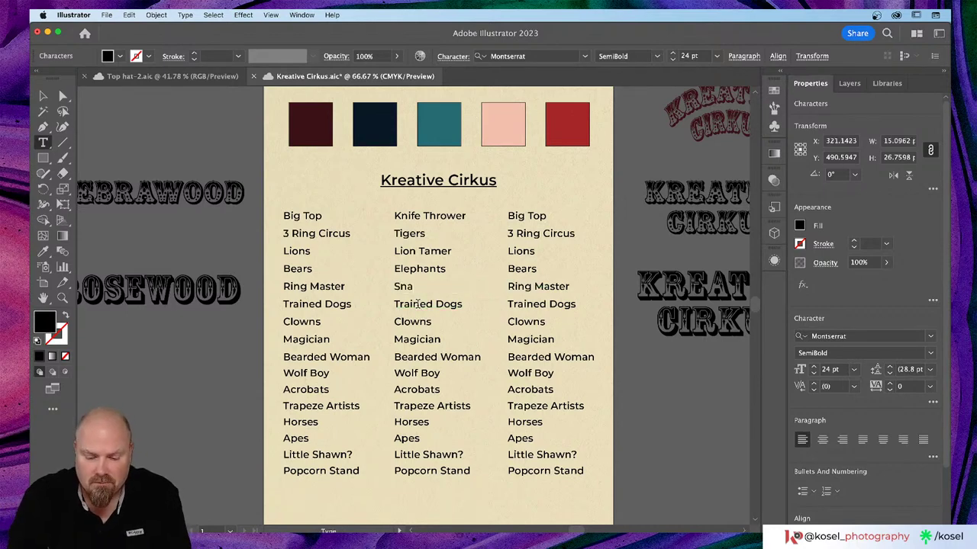
text(ke Charme)
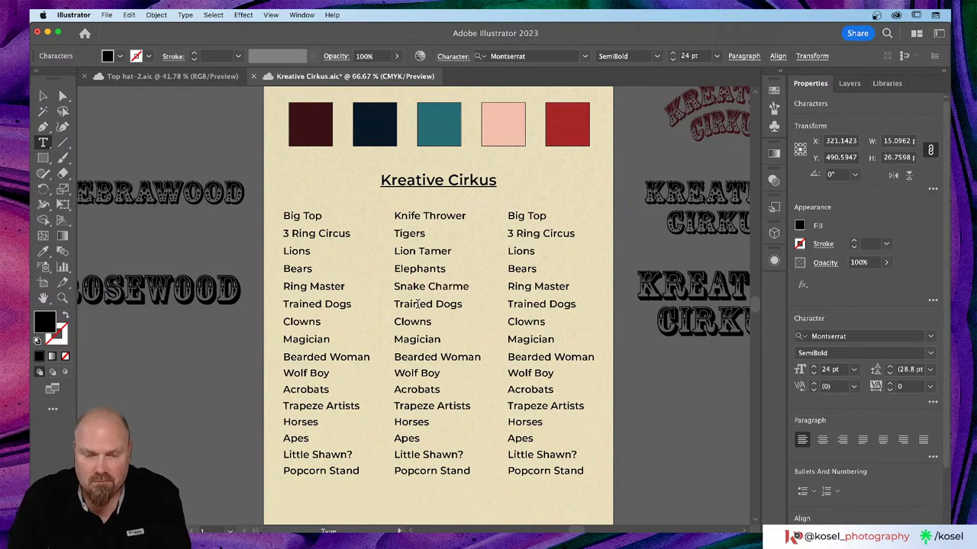
text(r)
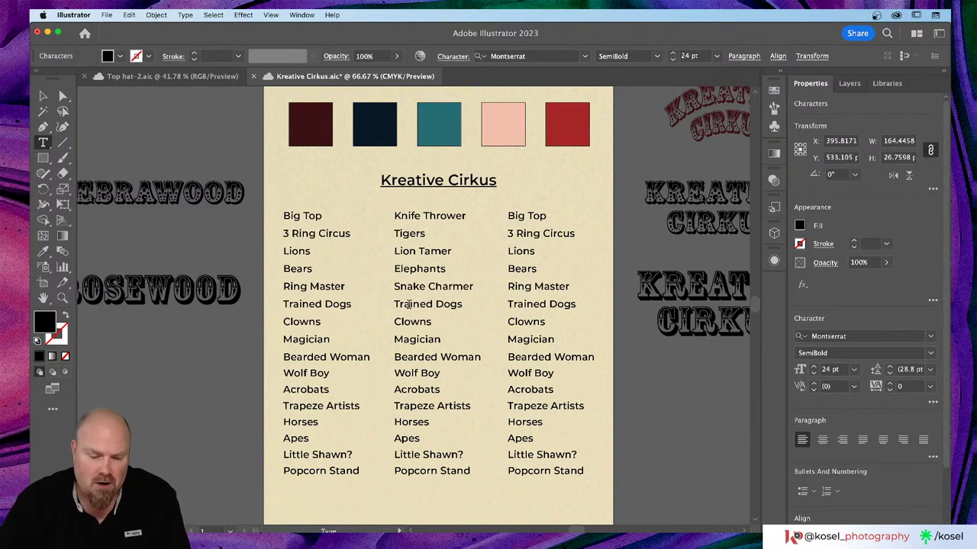
- Replace "Trained Dogs" in the middle column with "Dare Devil"
triple_click(409, 305)
text(Dar)
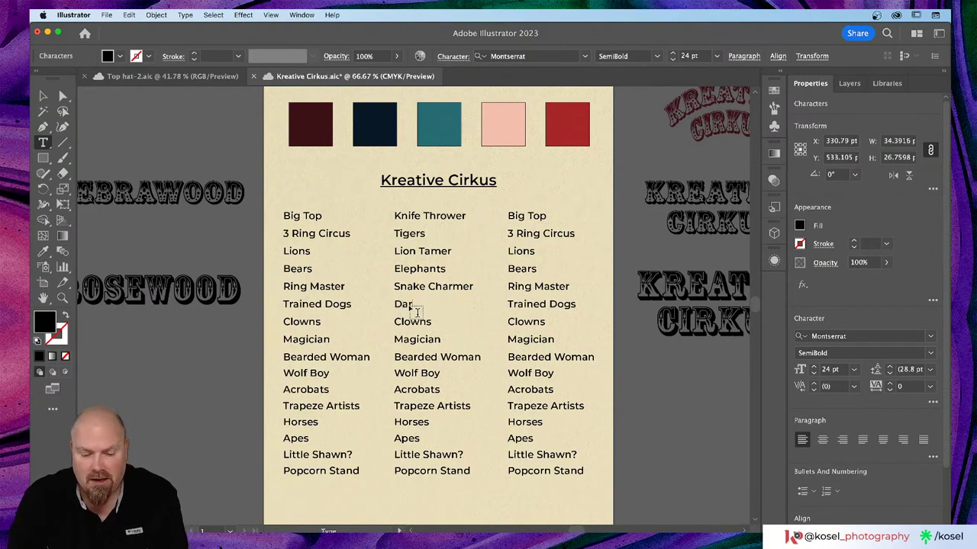
text(ed)
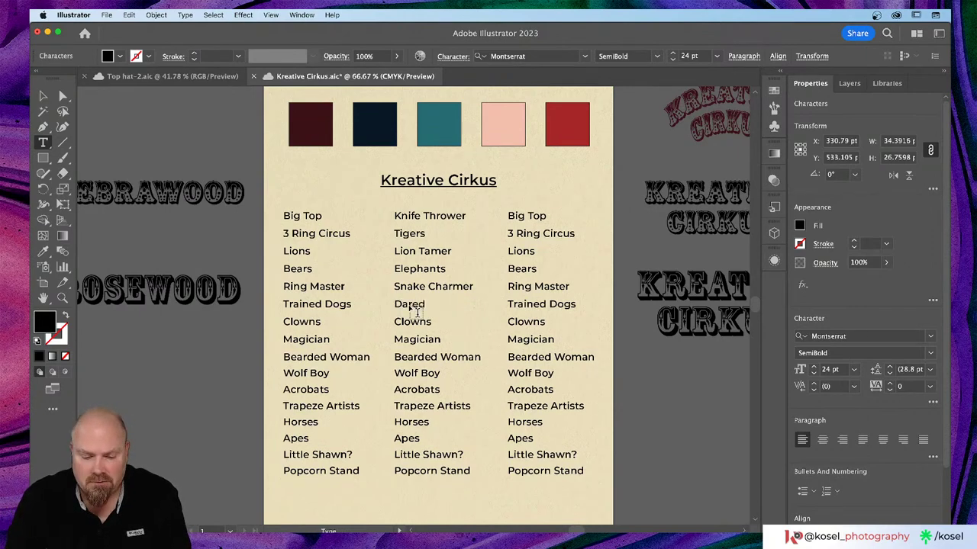
key(BackSpace)
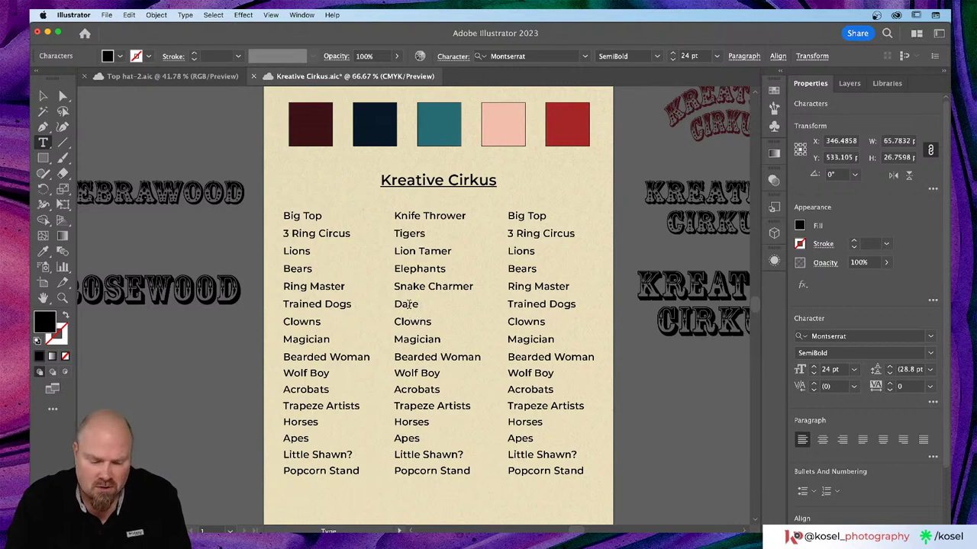
text(Devi)
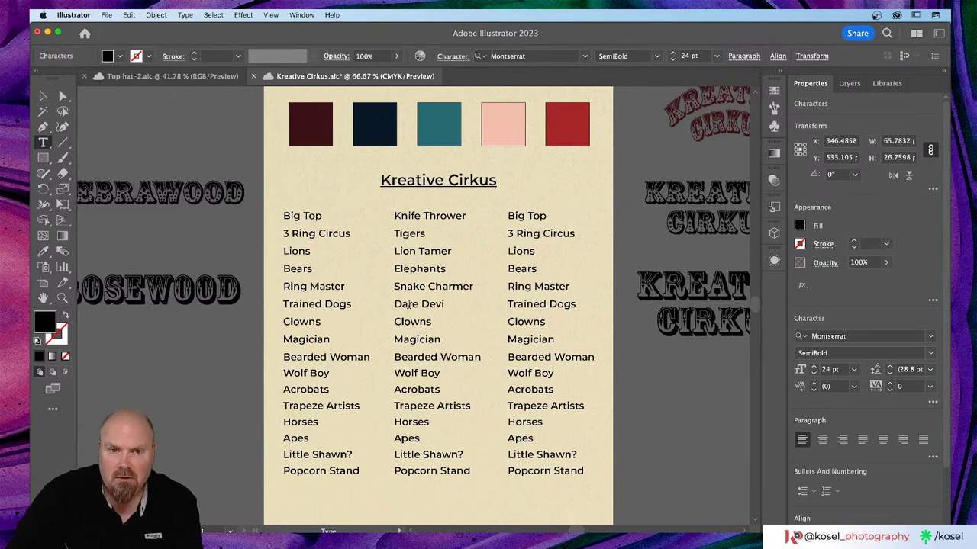
text(l)
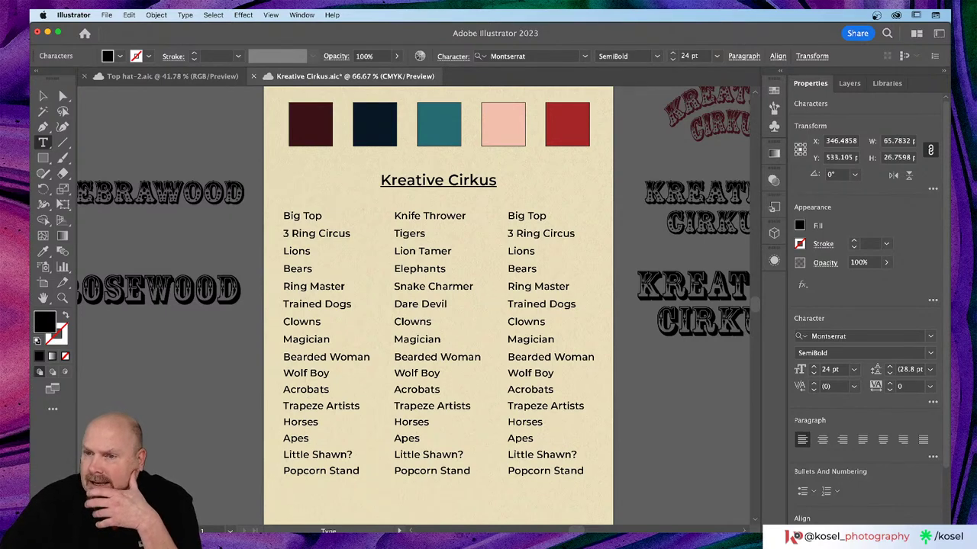
- Replace "Clowns" in the middle column with "Fortune Teller"
click(412, 323)
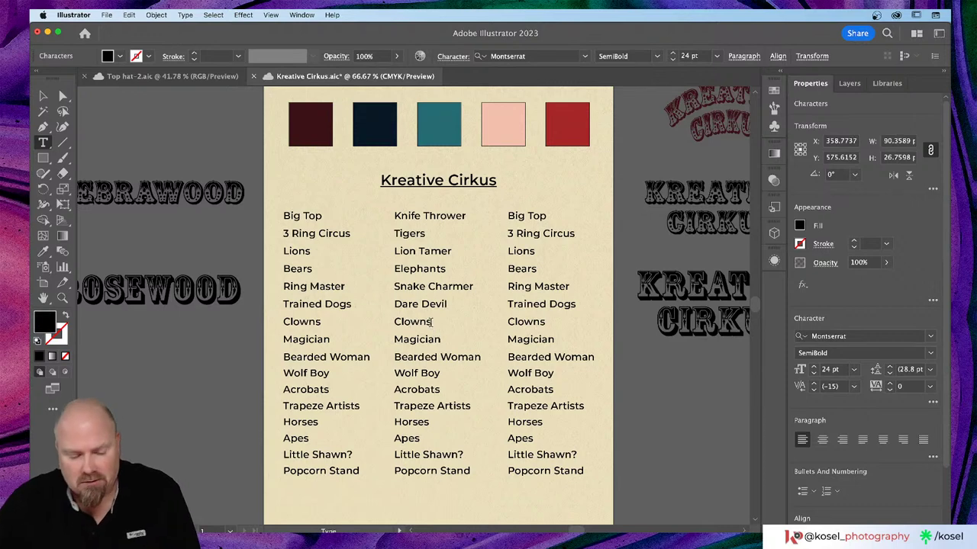
double_click(432, 322)
text(F)
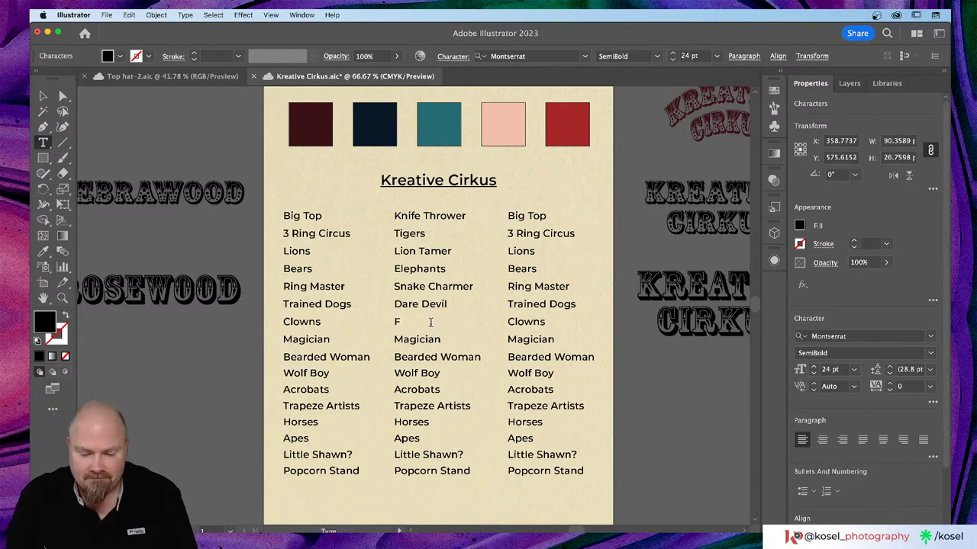
text(ortune)
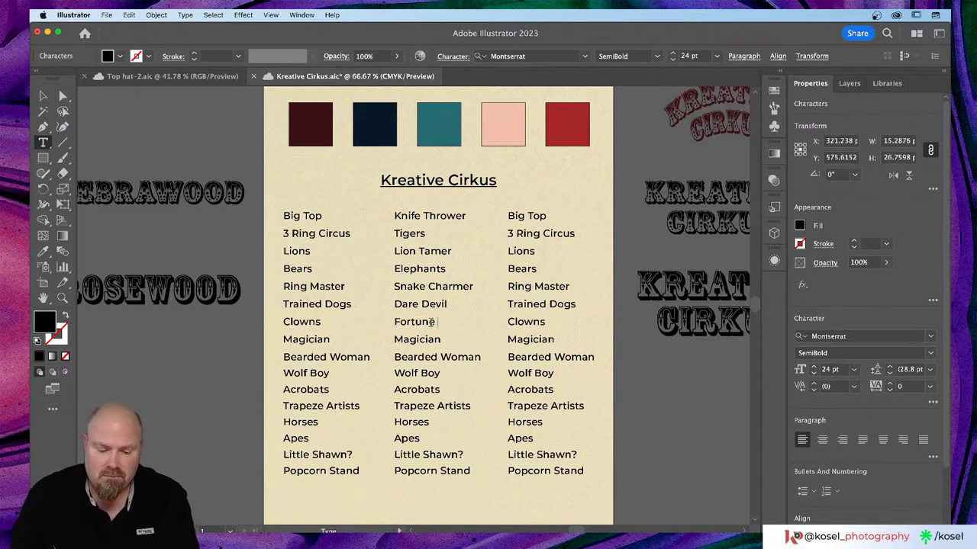
text( Teller)
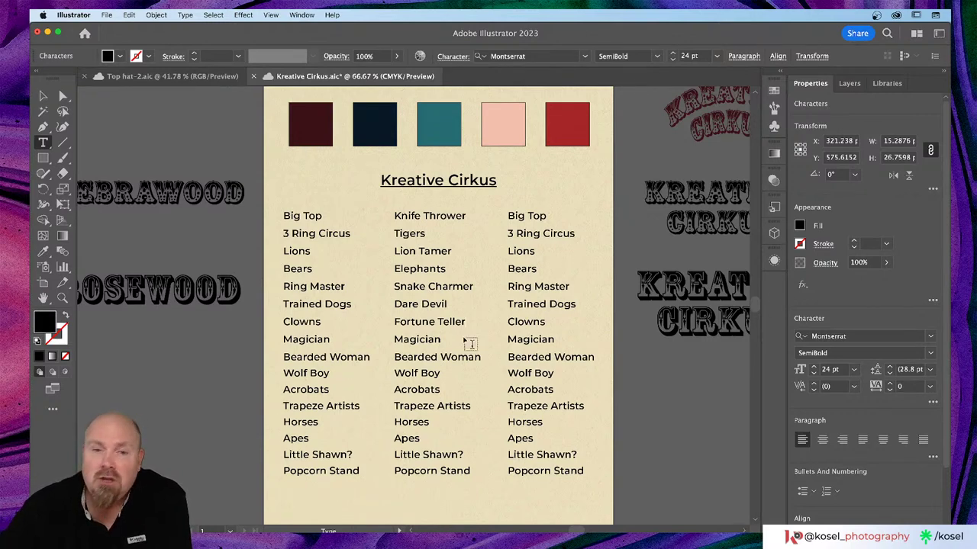
- Replace "Magician" in the middle column with "Stong Man/Woman"
click(416, 340)
double_click(415, 340)
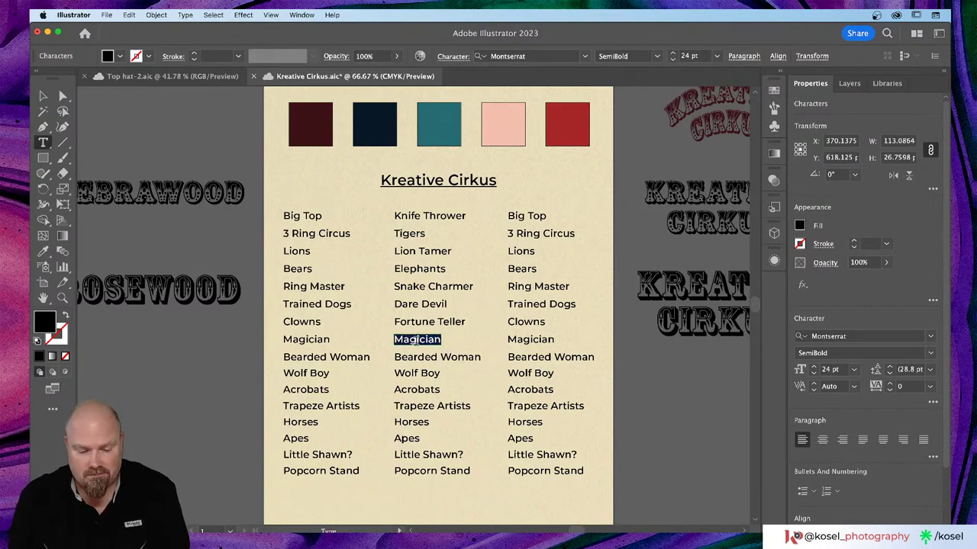
text(Ston)
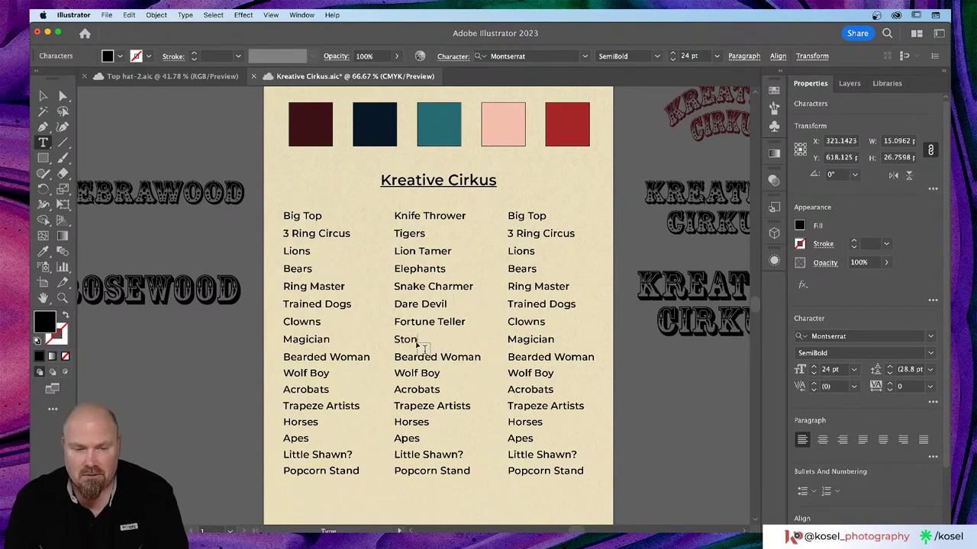
text(g M)
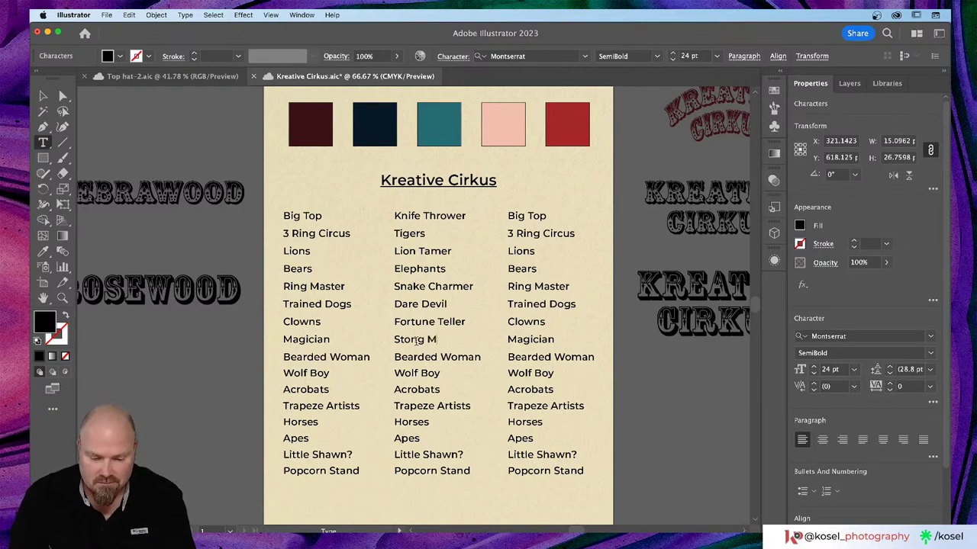
text(an/Woman)
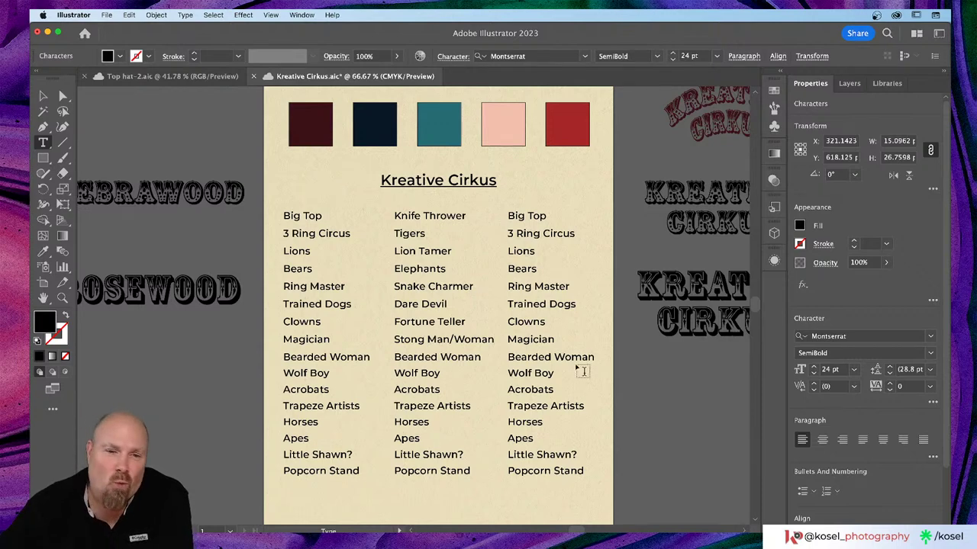
- Replace "Bearded Woman" in the middle column with "Stilts"
click(428, 355)
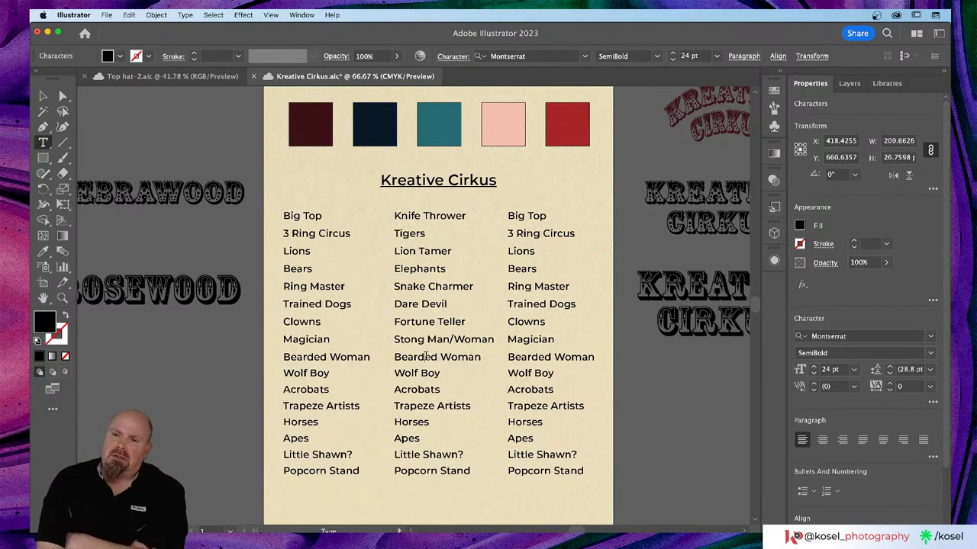
triple_click(428, 356)
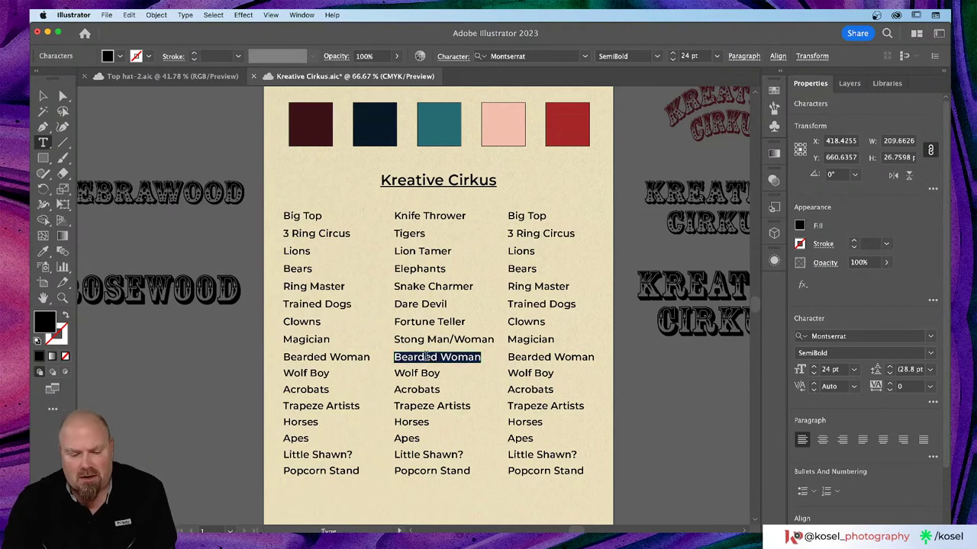
text(Stilts)
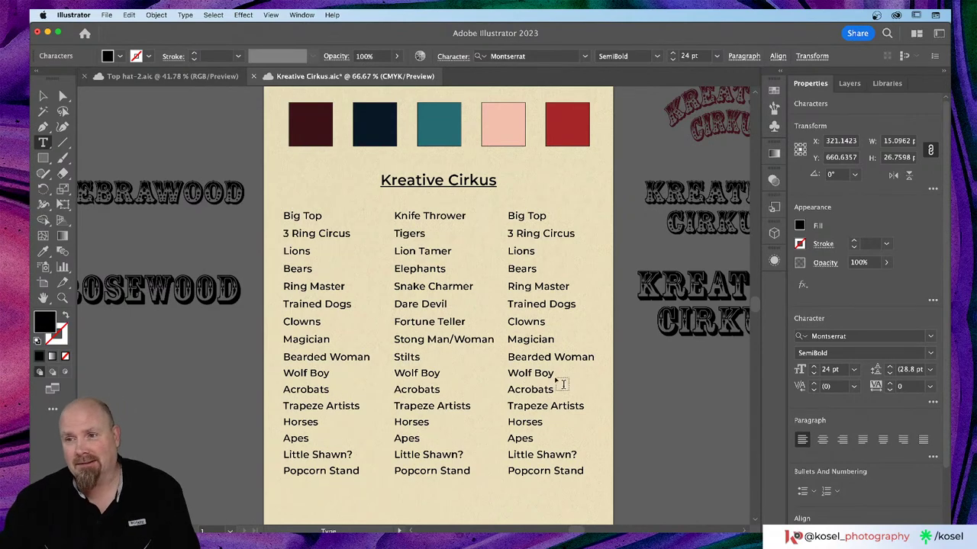
- Replace "Wolf Boy" in the middle column with "Juggler"
click(414, 371)
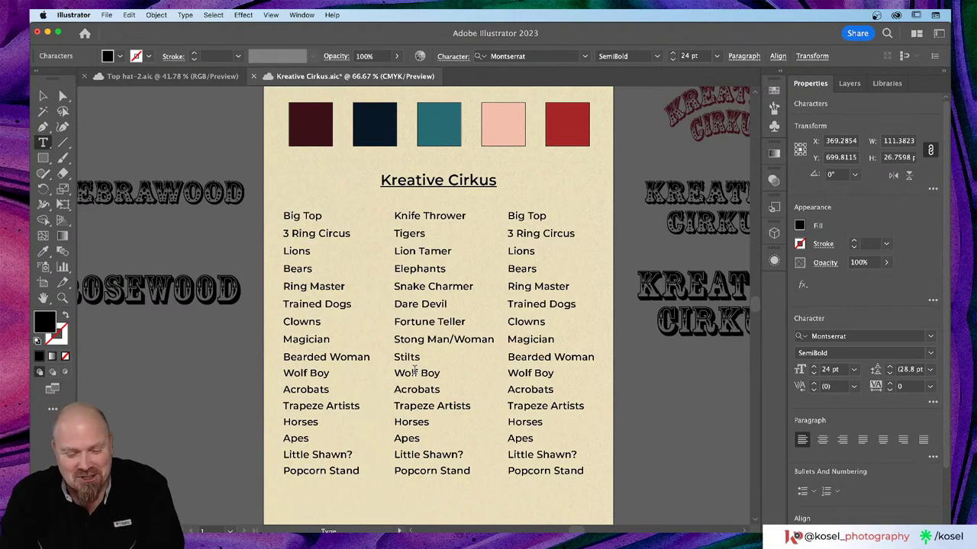
triple_click(415, 370)
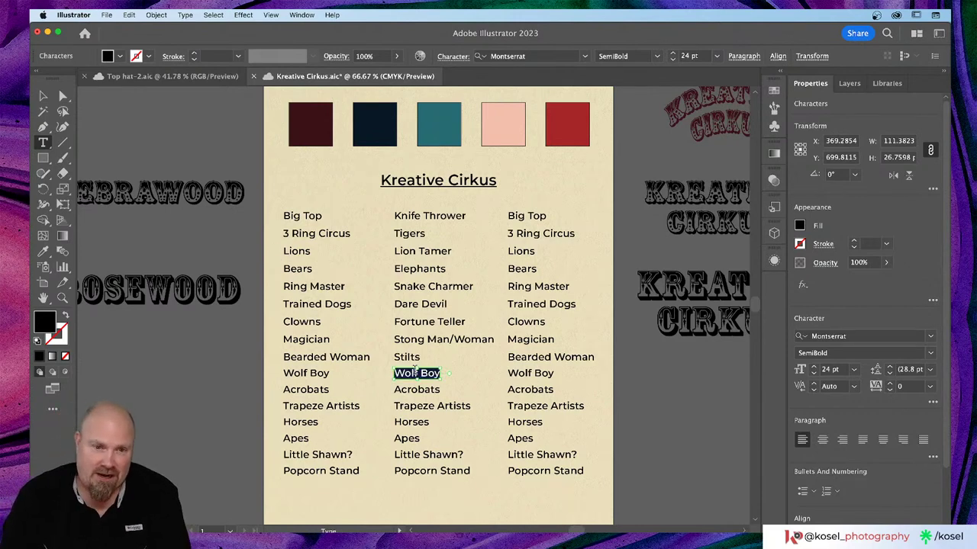
text(Ju)
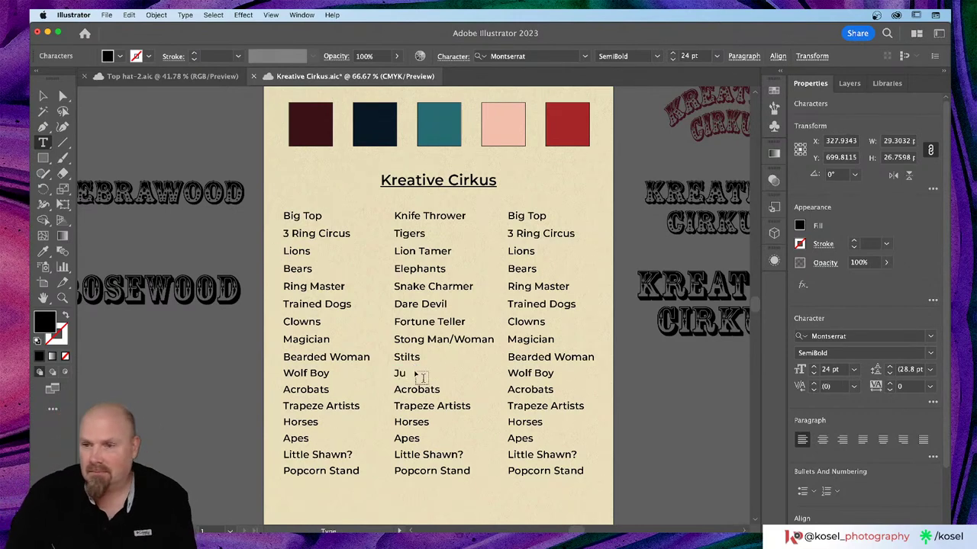
text(ggler)
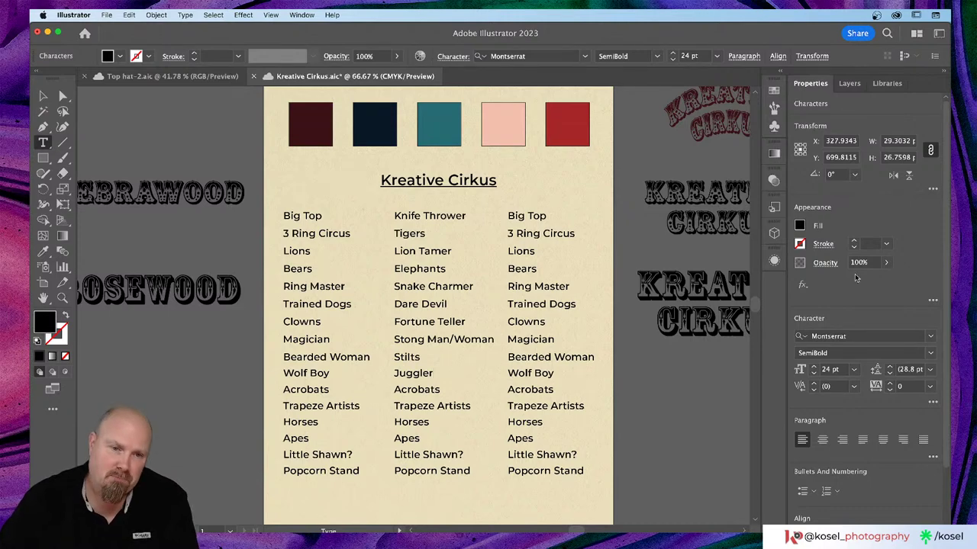
- Replace "Acrobats" in the middle column with "Motobike Stunts"
click(421, 390)
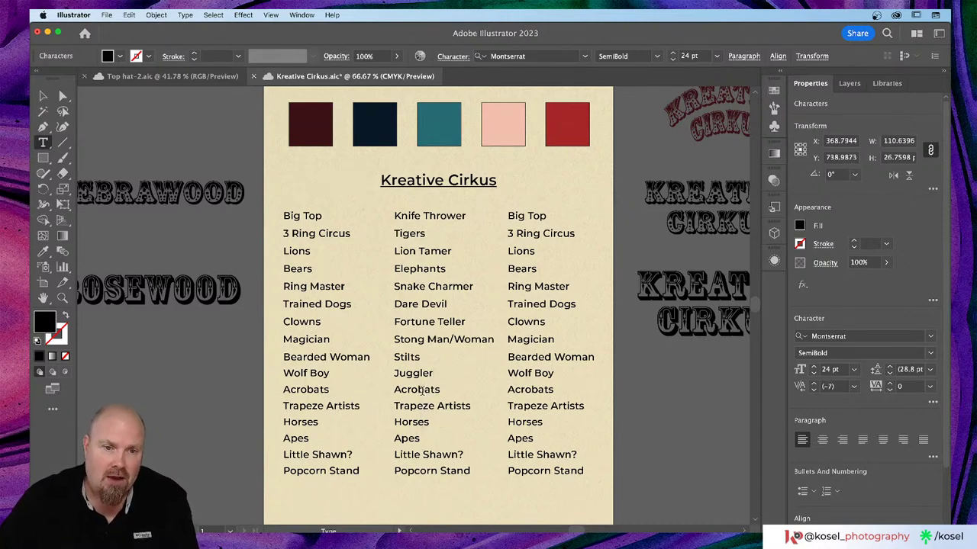
double_click(421, 390)
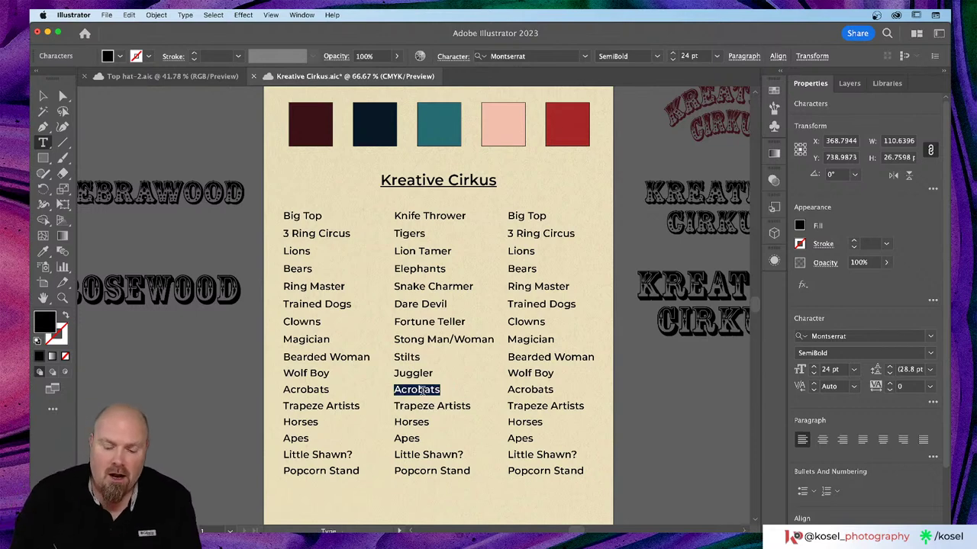
text(Moto)
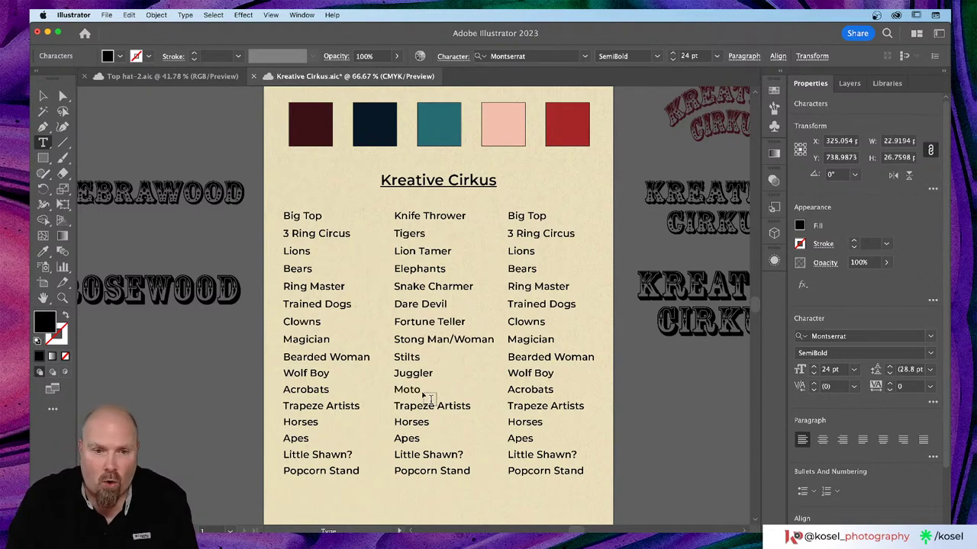
text(bik)
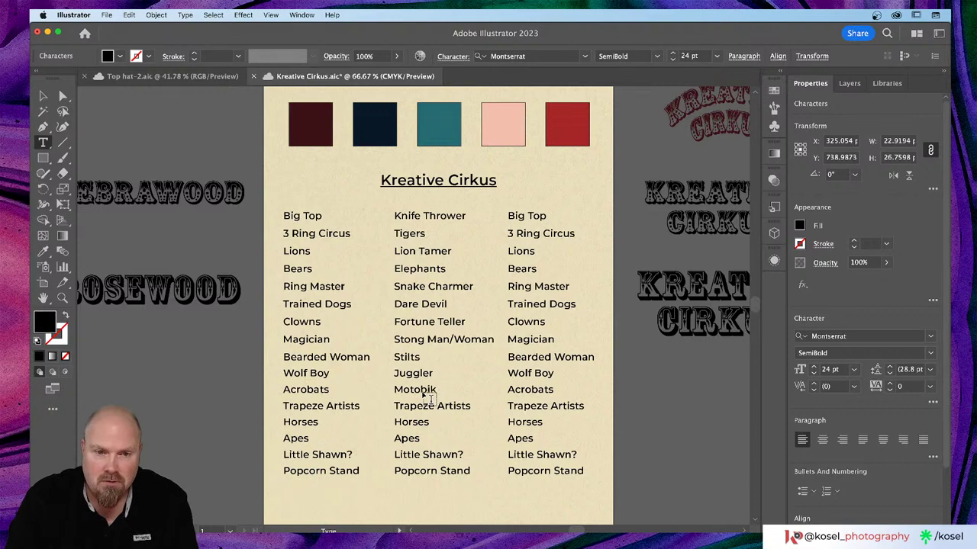
text(e)
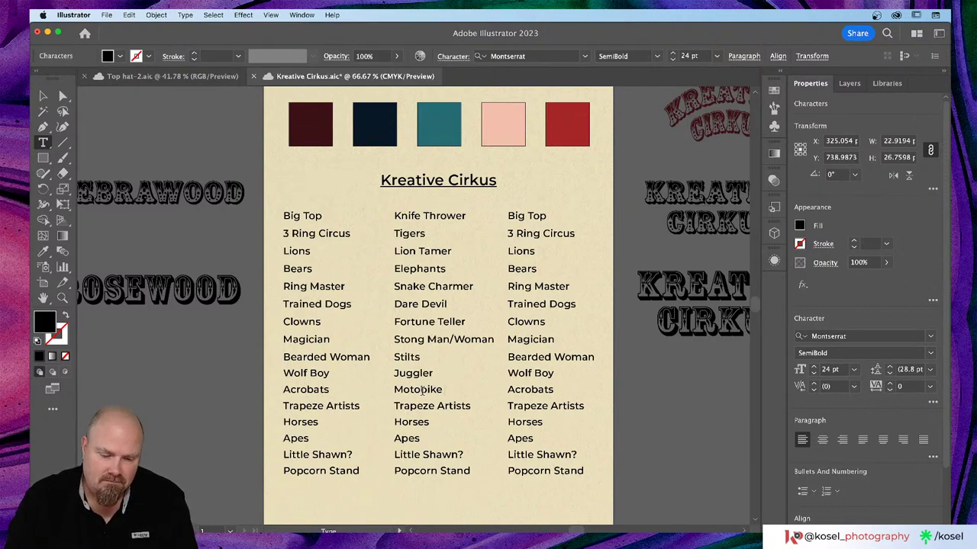
text(Stunts)
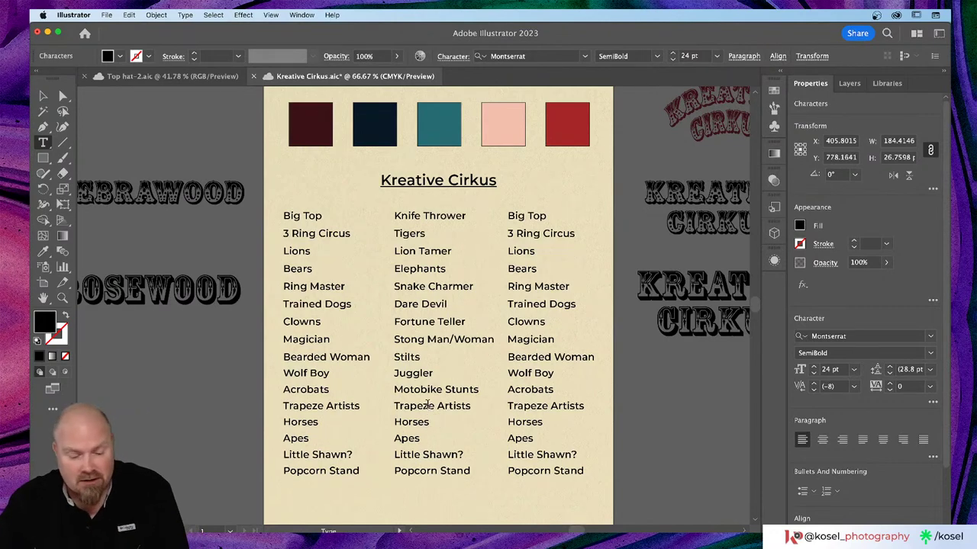
- Replace "Trapeze Artists" in the middle column with "Shot out of a canon"
triple_click(427, 405)
text(Shot)
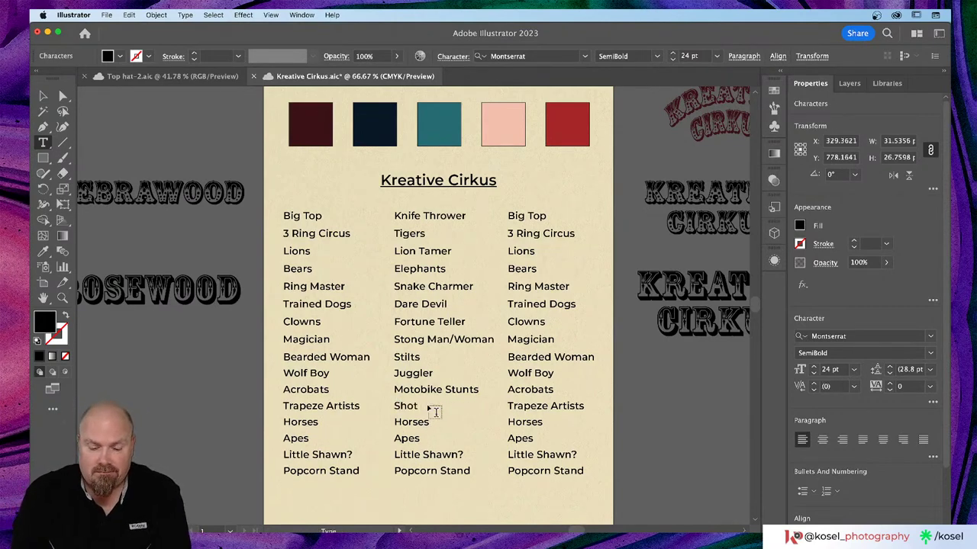
text( out of a)
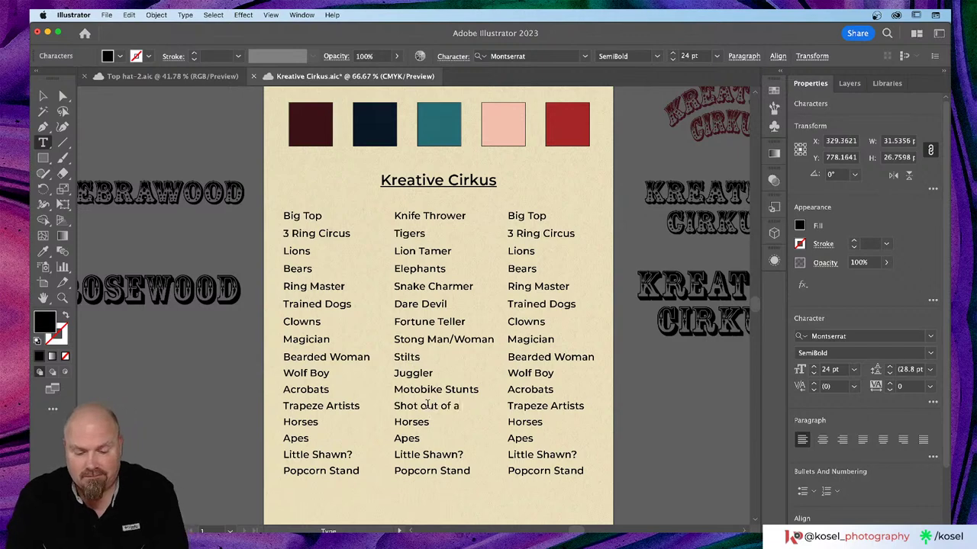
text( canon)
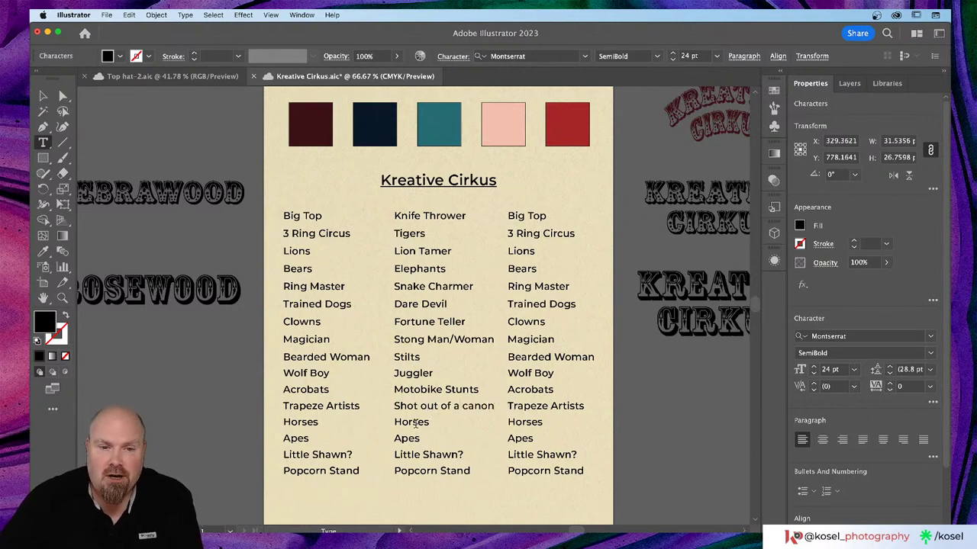
- Replace "Horses" in the middle column with "Escape Artist"
click(415, 424)
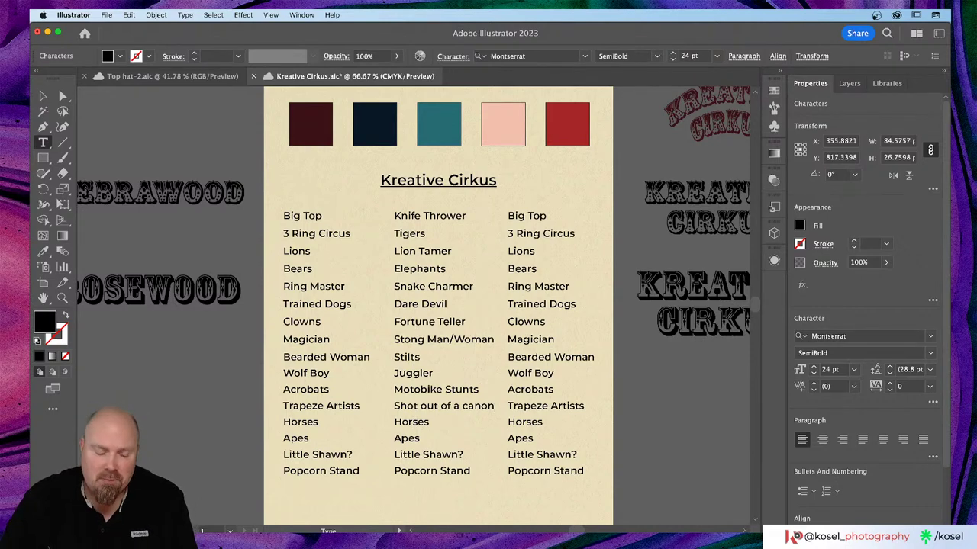
key(super+a)
text(E)
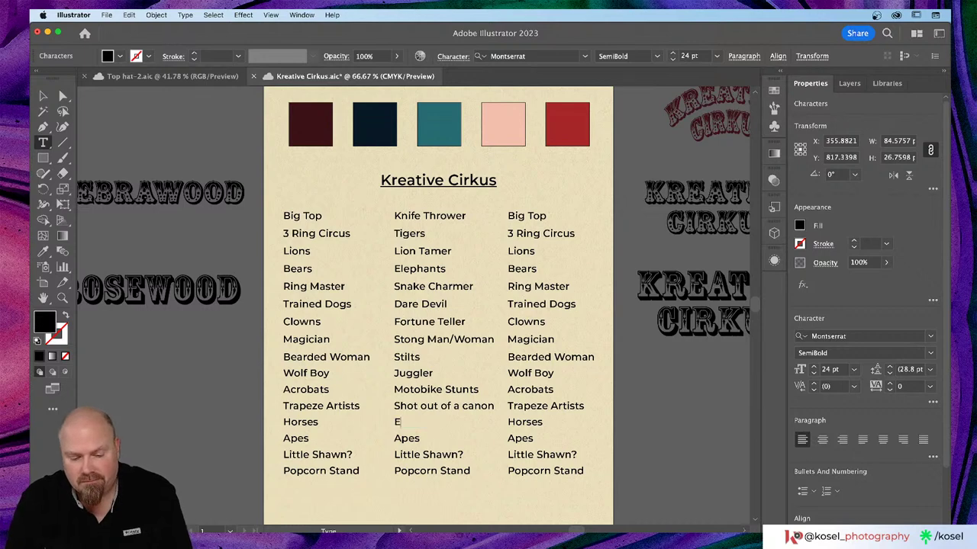
text(scape a)
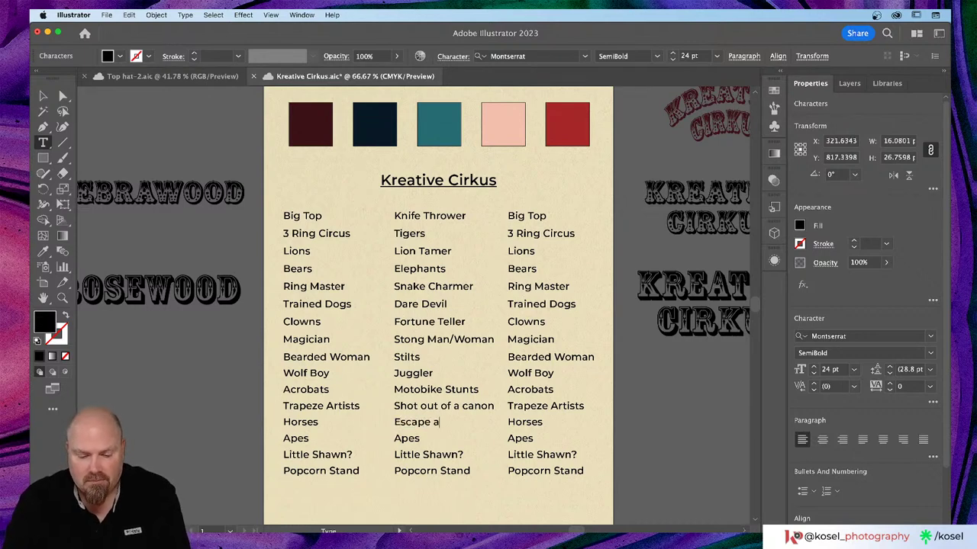
key(BackSpace)
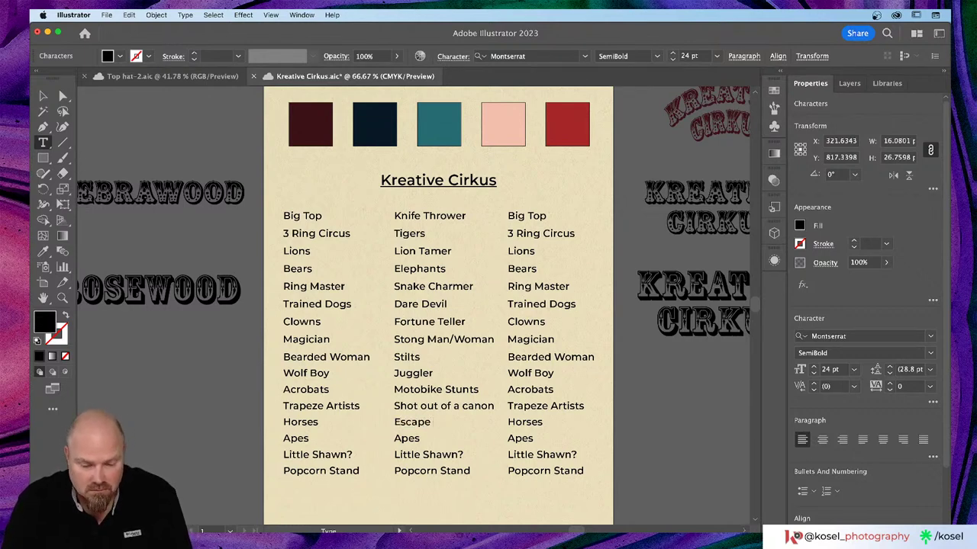
text(Artist)
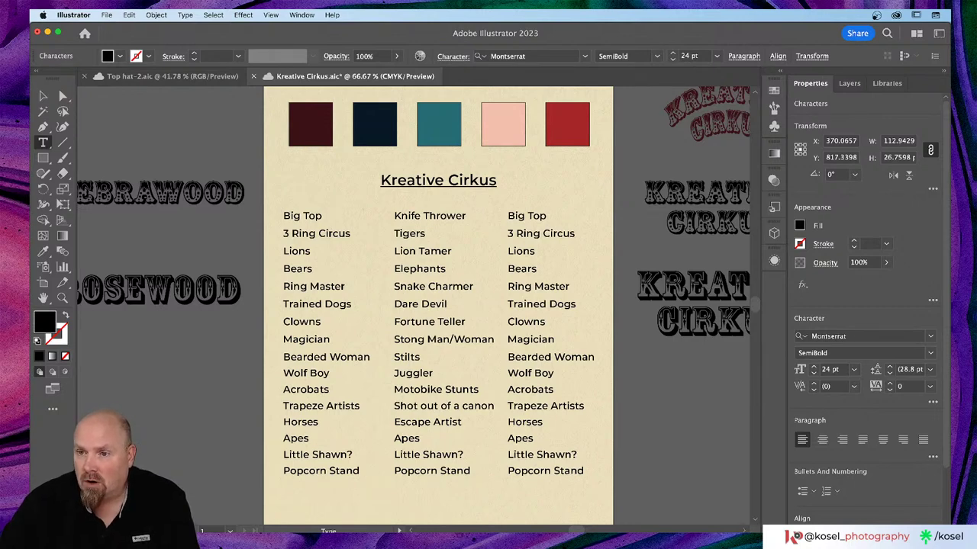
click(409, 438)
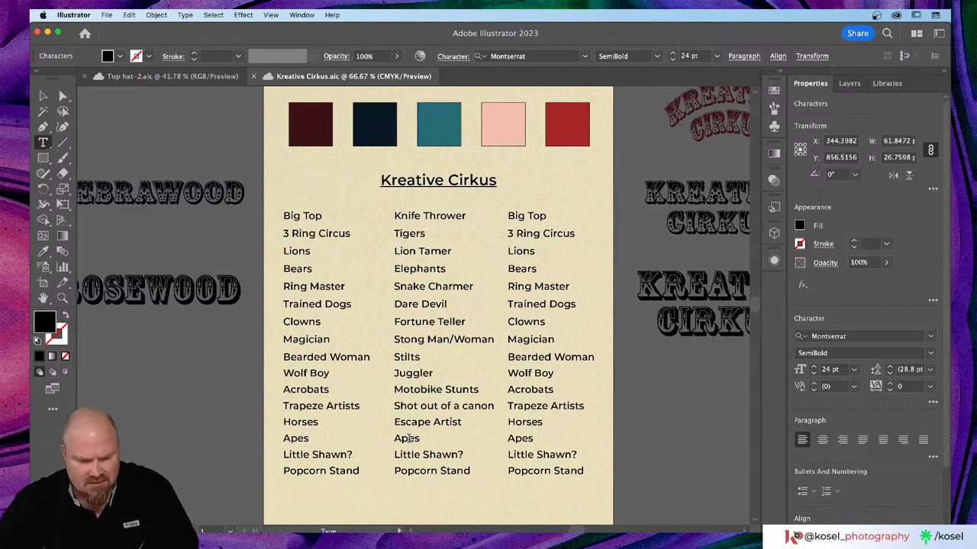
text(High D)
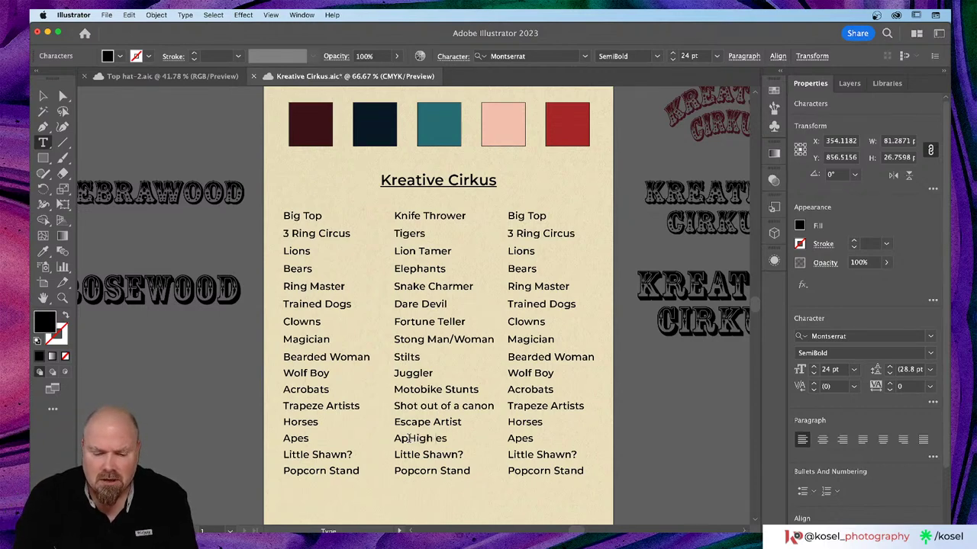
text(ivers)
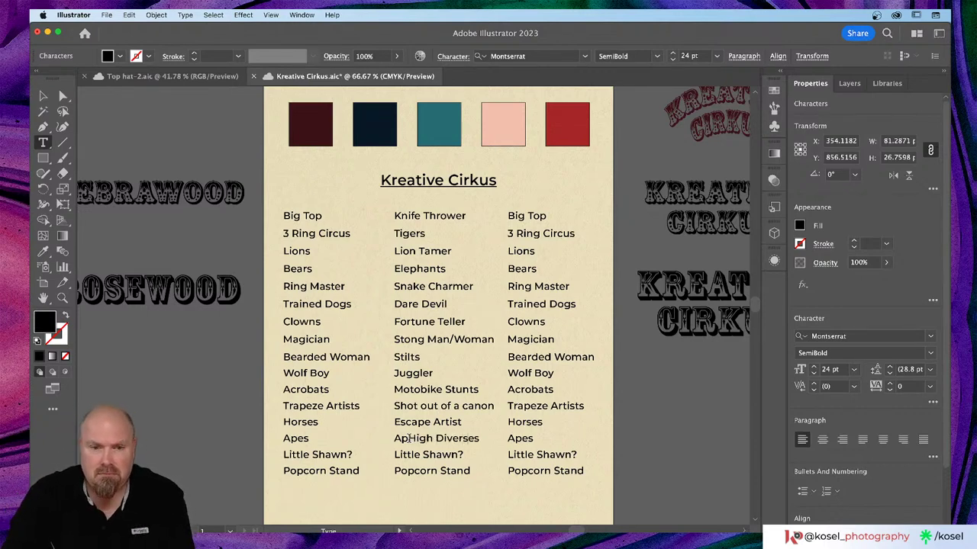
- Replace the whole entry below "Escape Artist" in the middle column with "High Divers"
triple_click(405, 438)
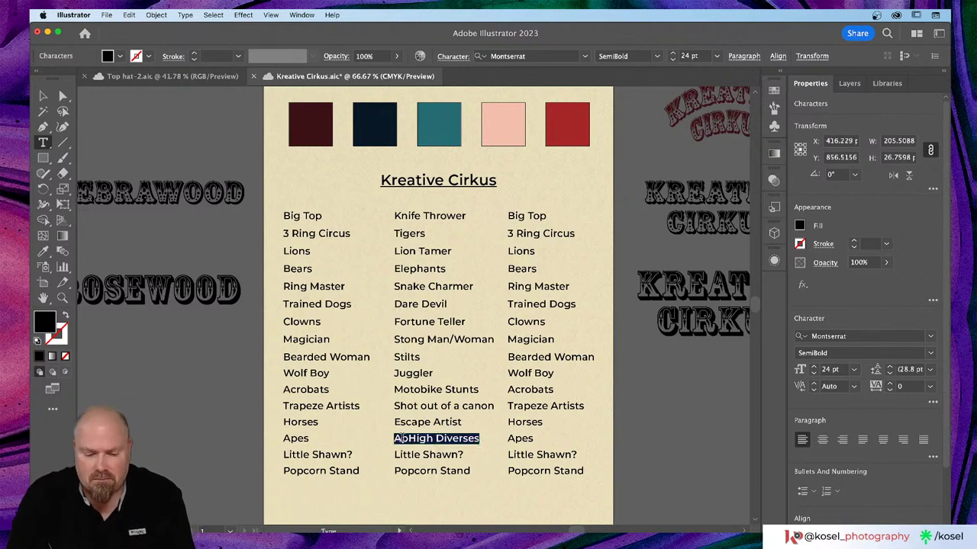
text(High Di)
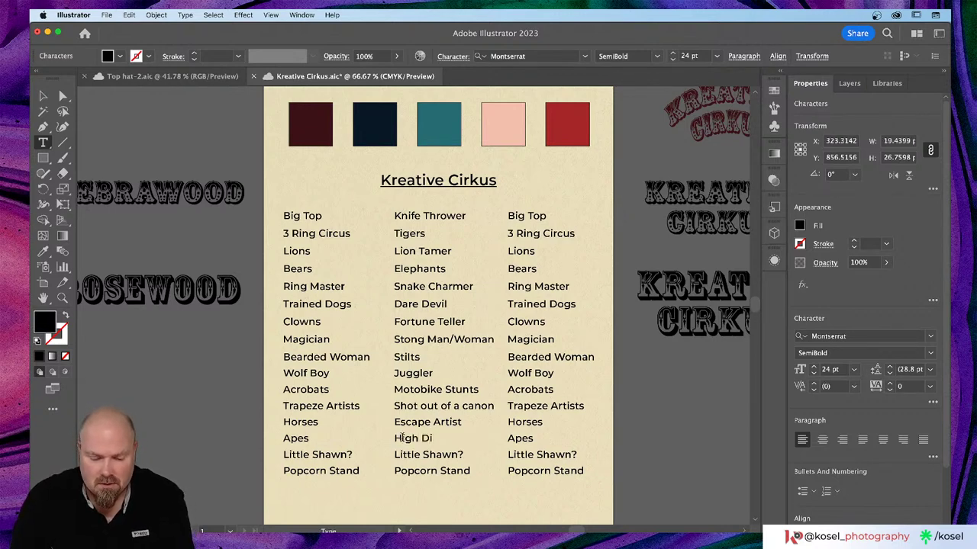
text(vers)
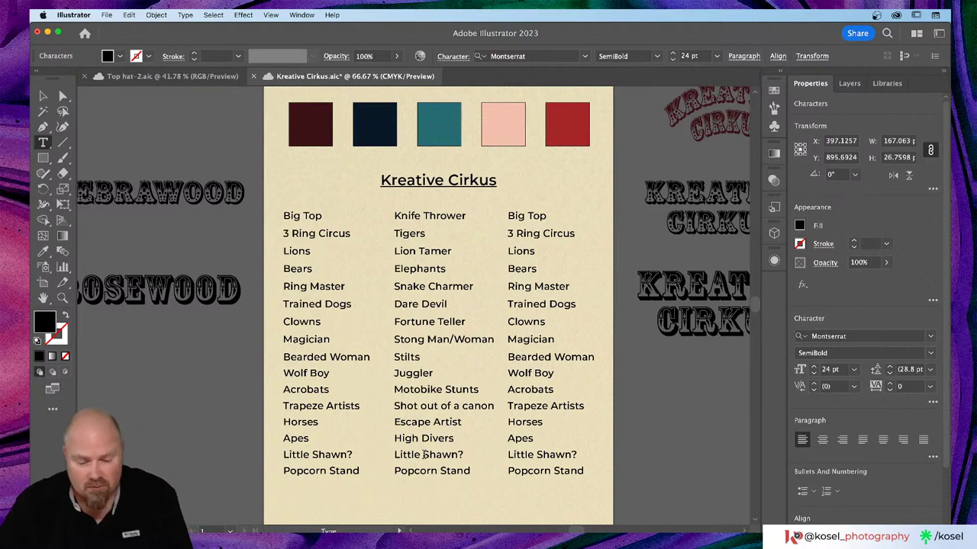
- Replace the entry below "High Divers" in the middle column with "Clown Car"
triple_click(424, 455)
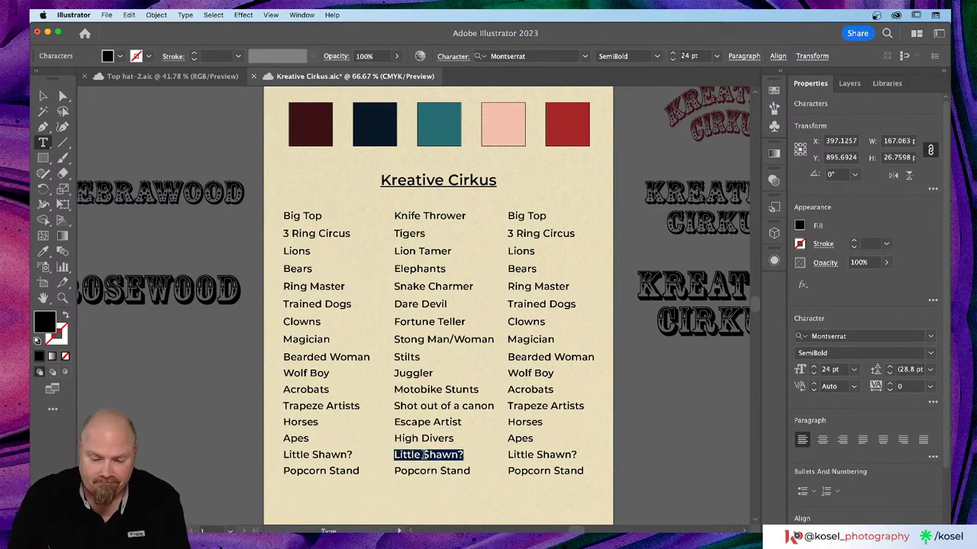
text(Clown)
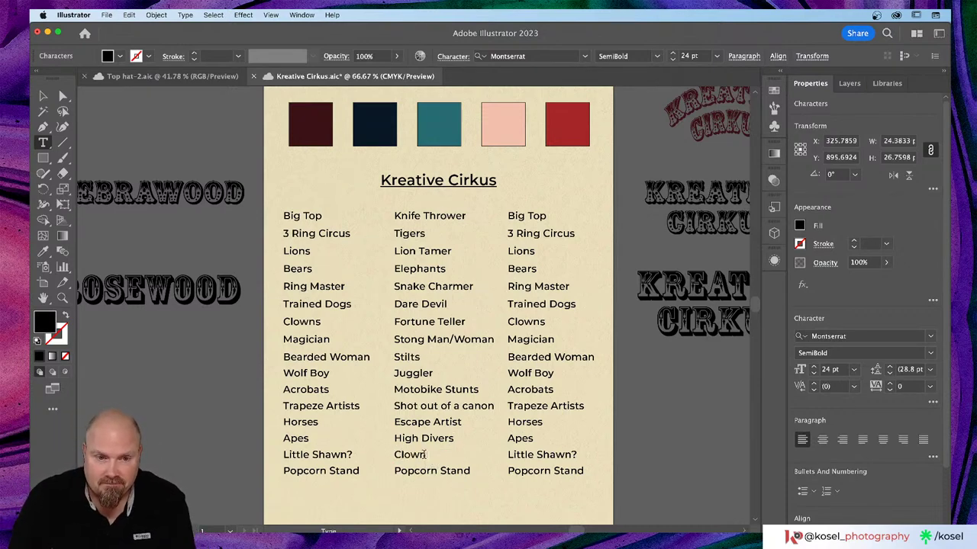
text( Car)
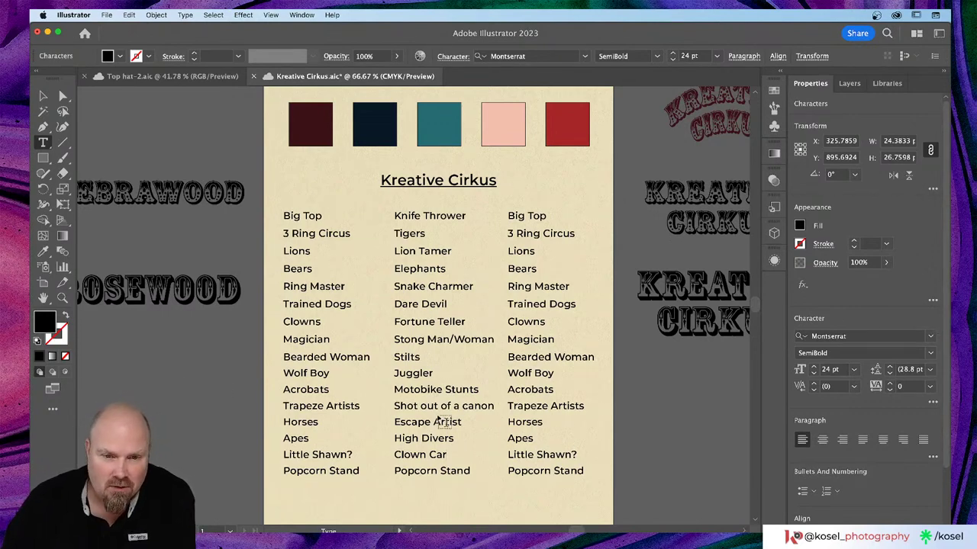
- Correct the spelling of "canon" to "cannon" and change "High Divers" to "Bucket Divers" in the middle column
click(476, 405)
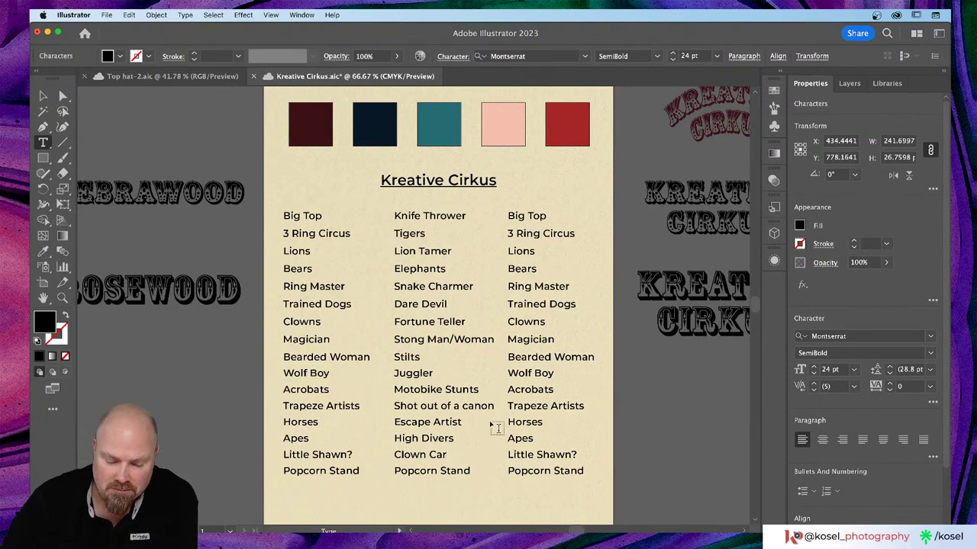
text(n)
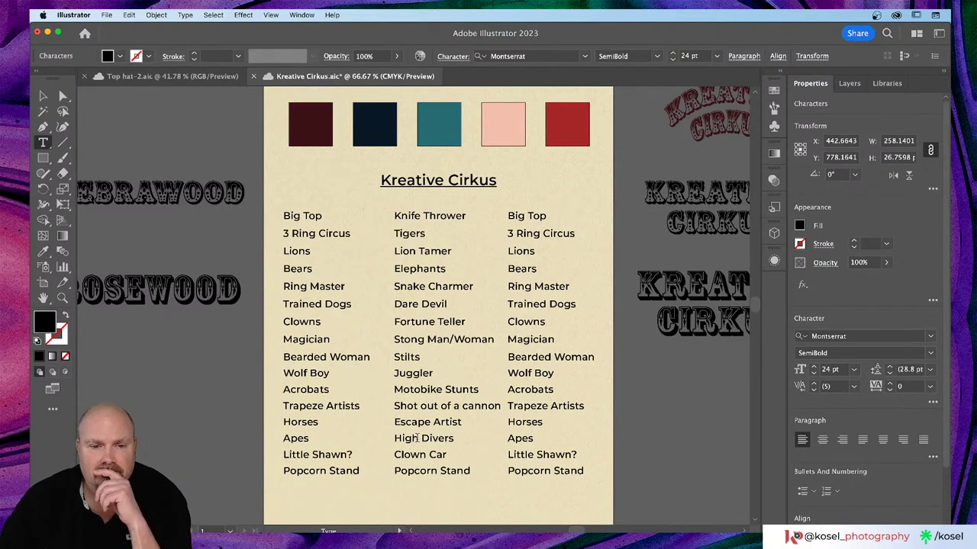
drag(416, 438, 382, 444)
text(B)
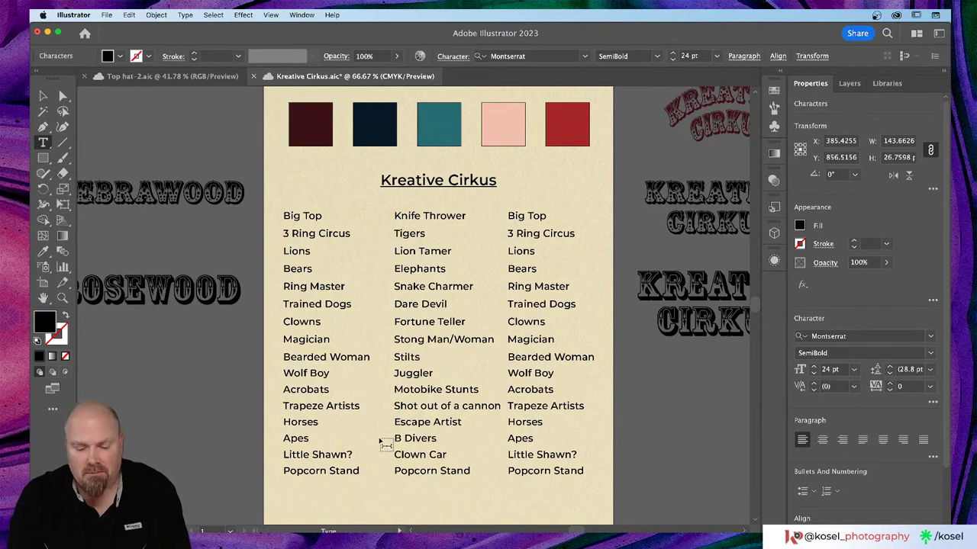
text(ucket)
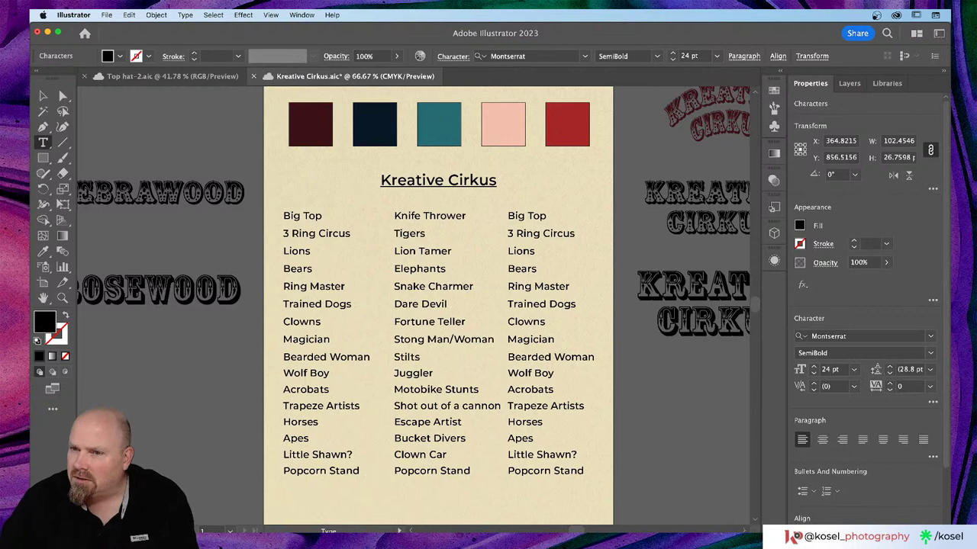
- Replace "Popcorn Stand" at the end of the middle column with "Tightrope"
click(418, 471)
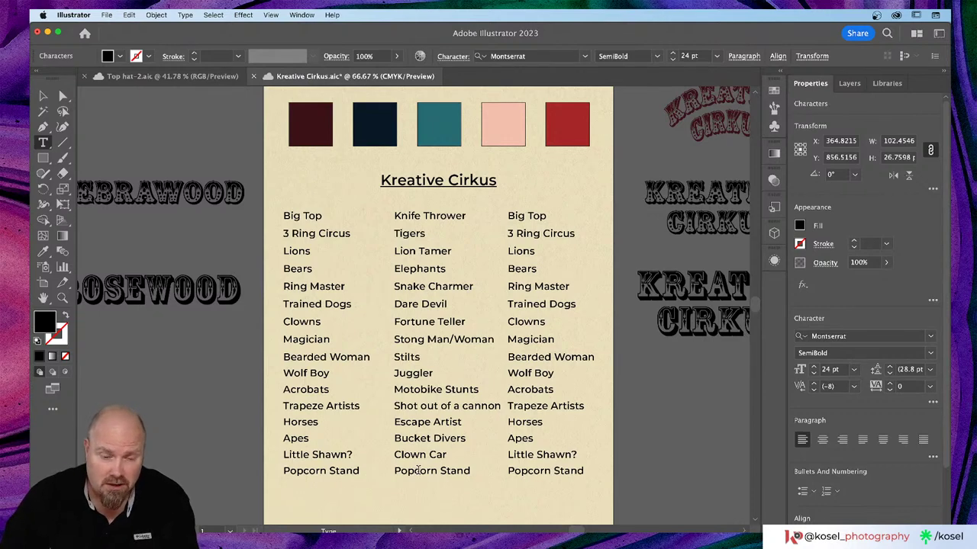
triple_click(418, 471)
text(Ti)
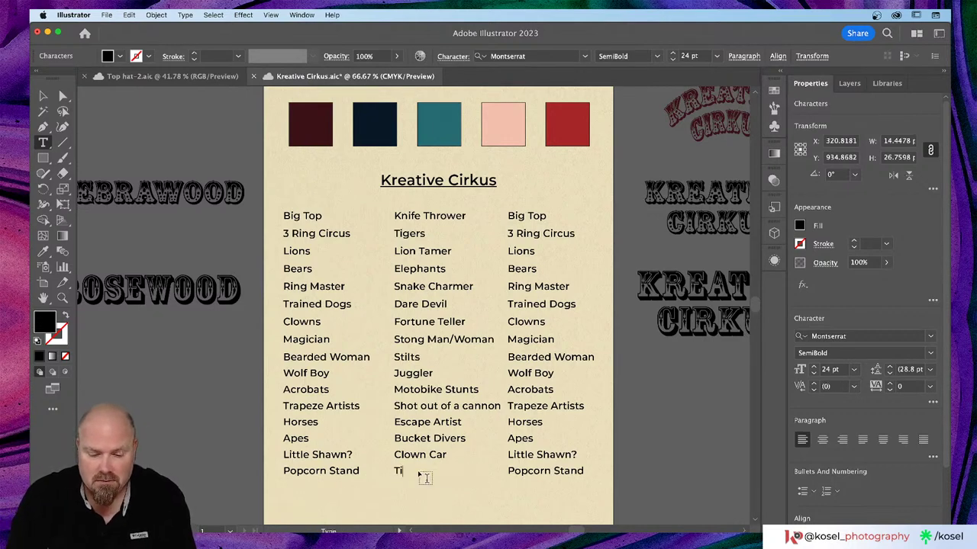
text(ghtrope)
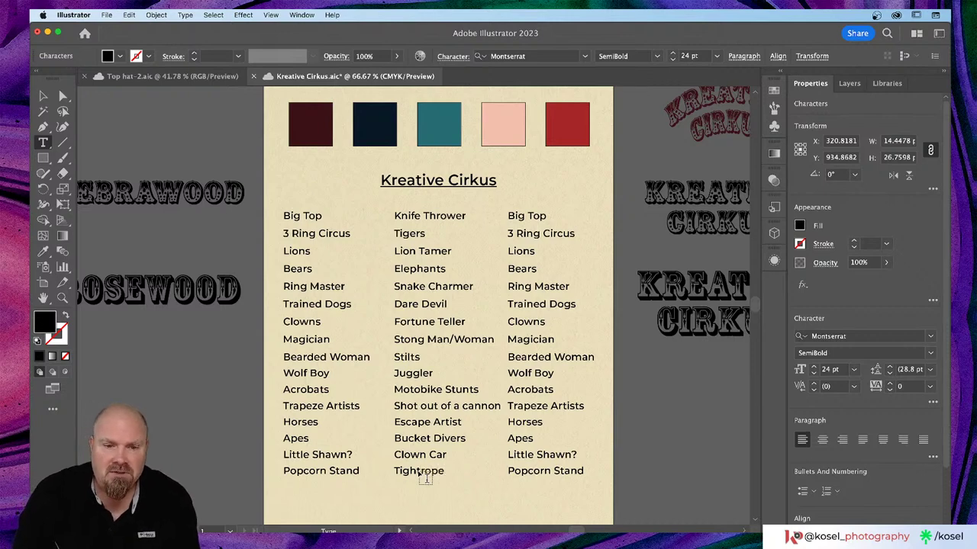
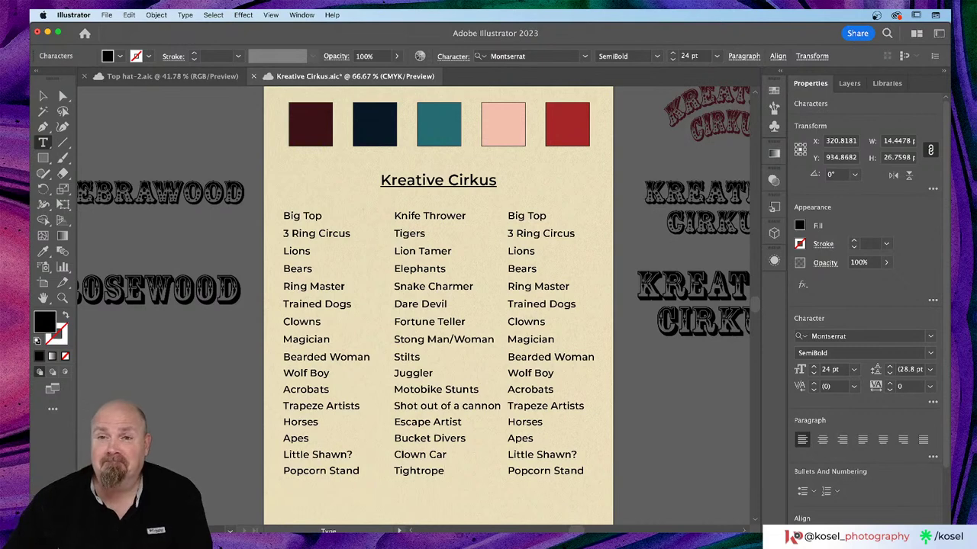
- Replace "Big Top" at the head of the third column with "Fire Eaters"
click(528, 217)
triple_click(528, 217)
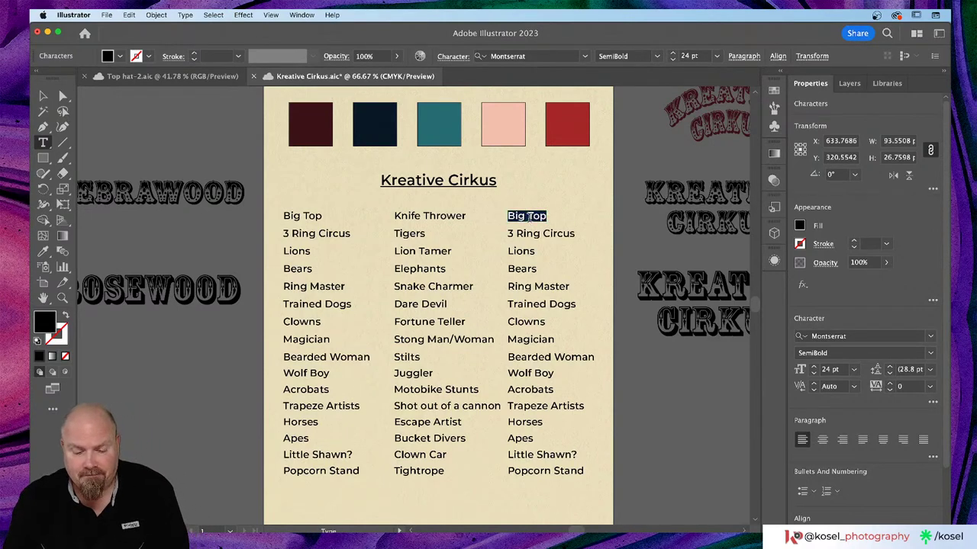
text(Fire-Eater)
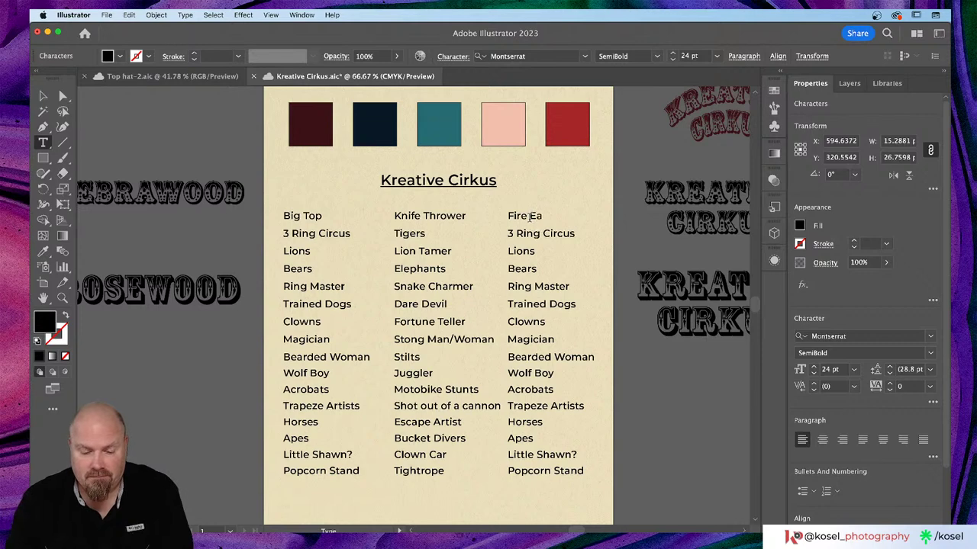
text(s)
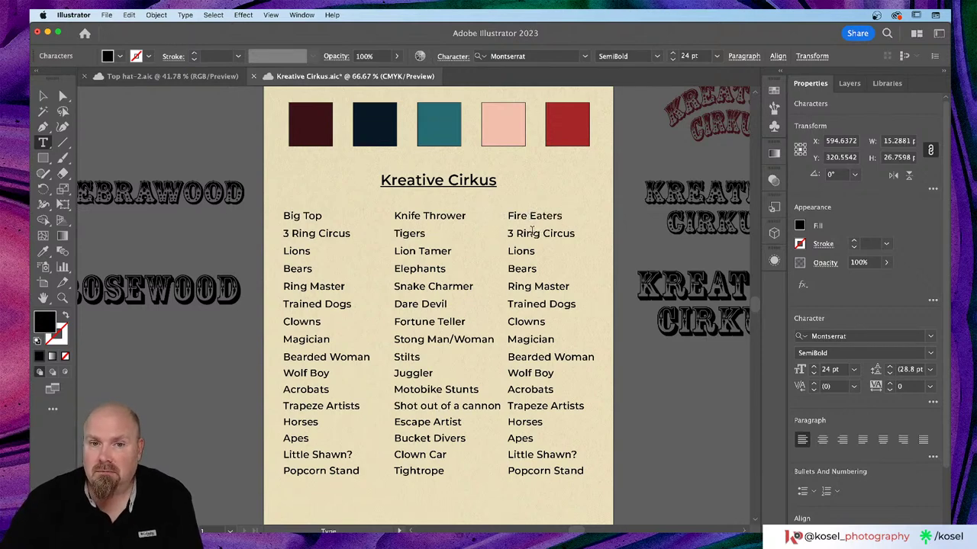
- Save the document and replace "3 Ring Circus" in the third column with "Contortionist"
triple_click(532, 233)
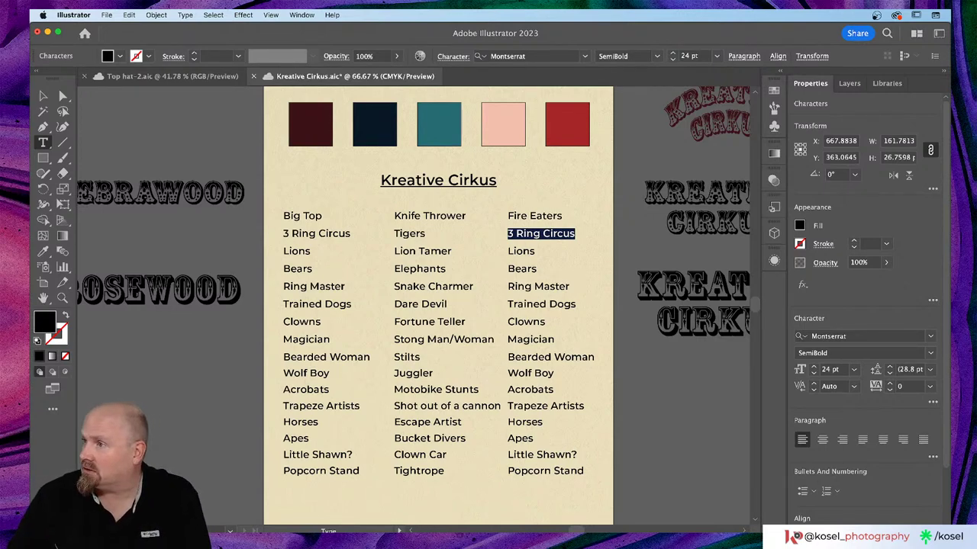
key(super+s)
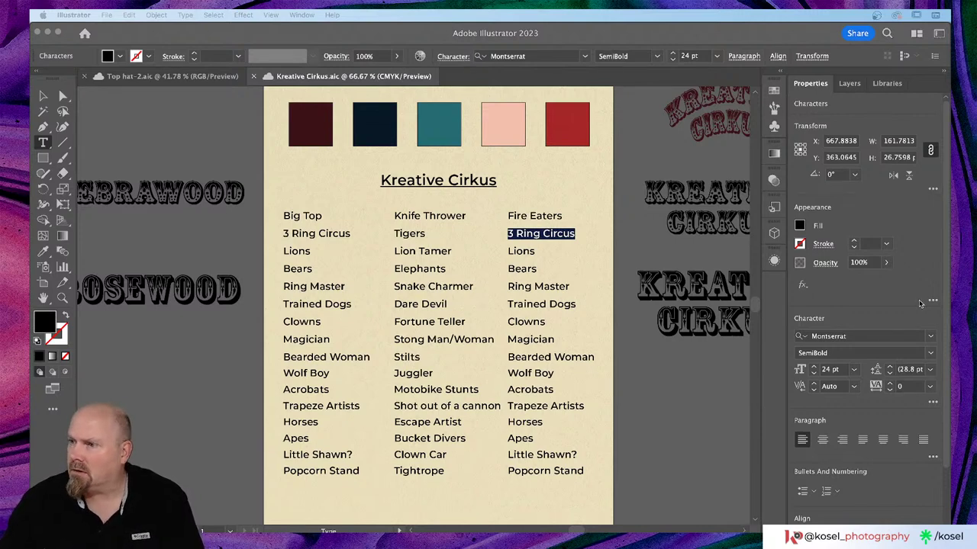
click(536, 235)
click(534, 234)
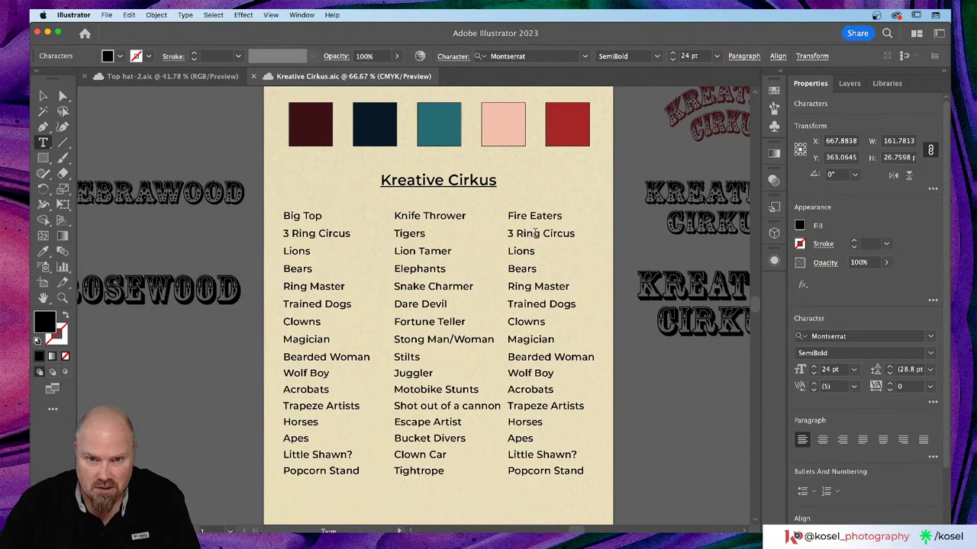
triple_click(536, 235)
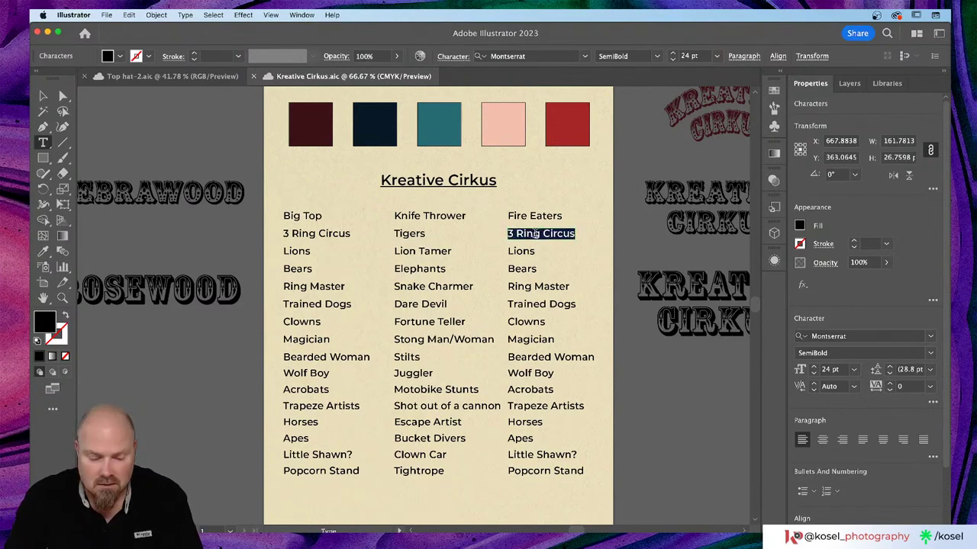
text(Con)
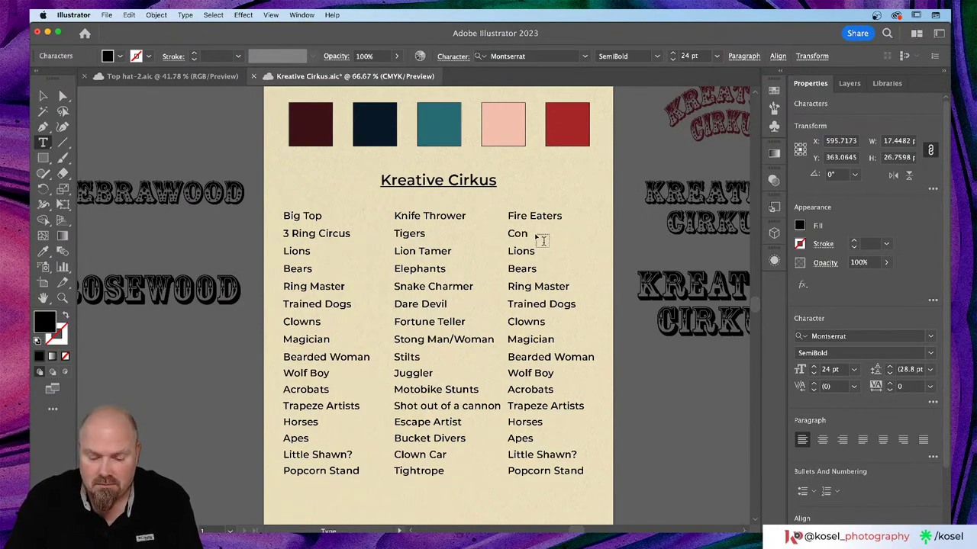
text(tor)
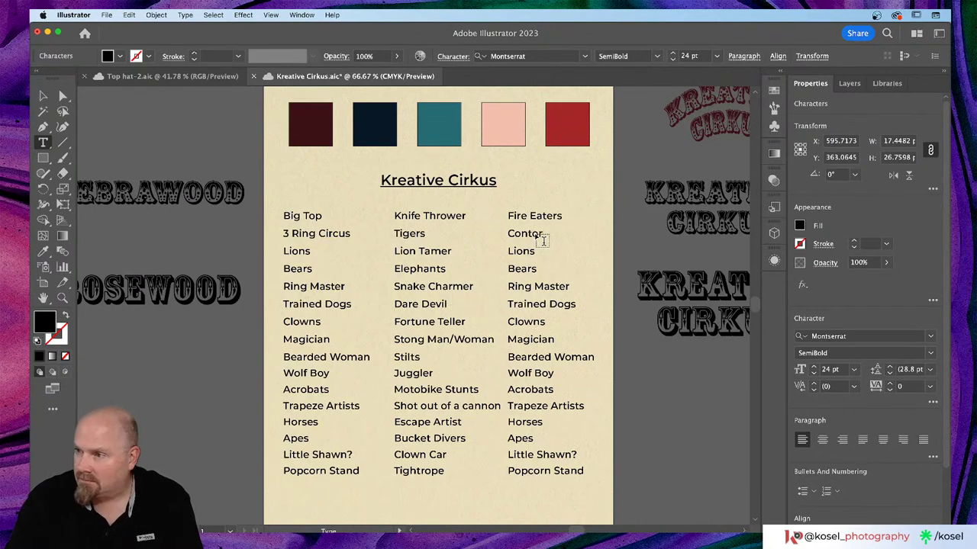
text(tionist)
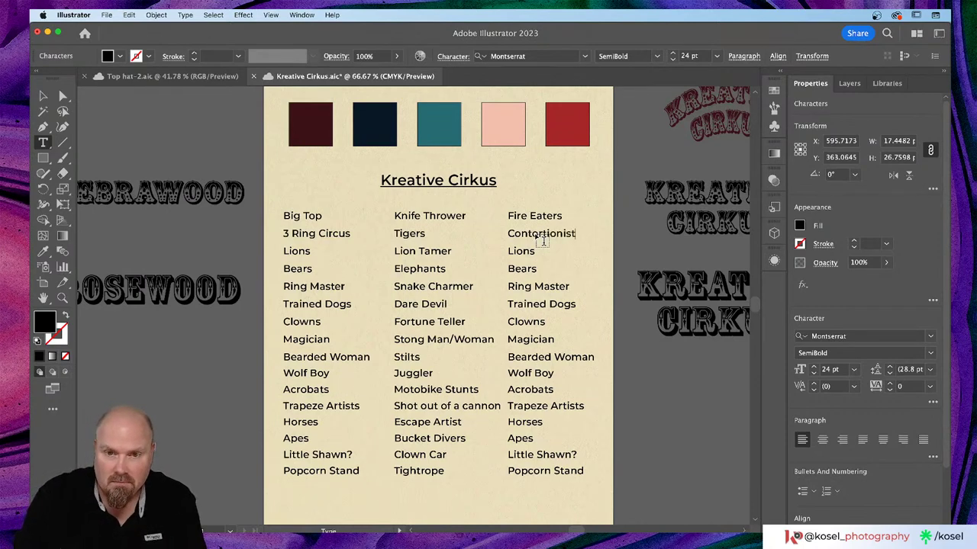
- Save the document again and replace "Lions" in the third column with "Tent"
click(520, 251)
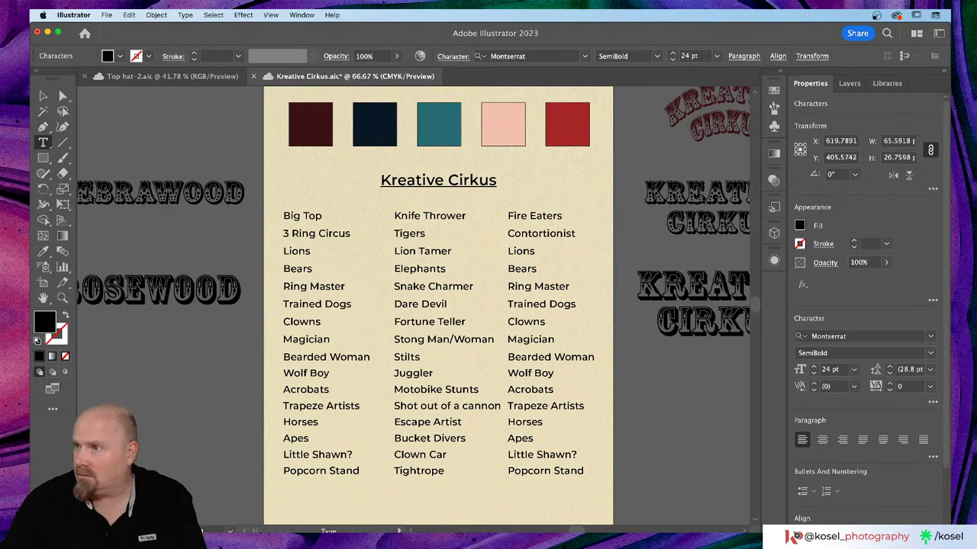
key(super+s)
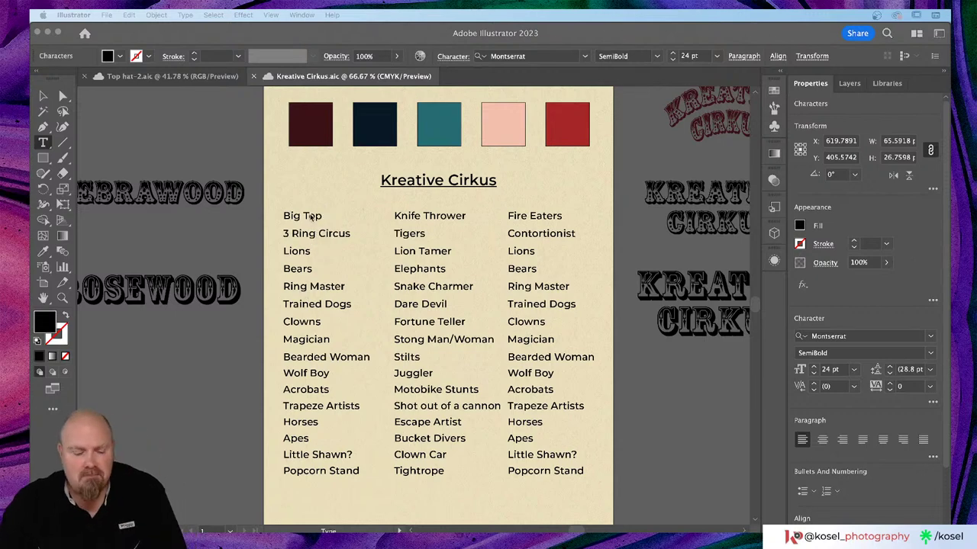
click(523, 251)
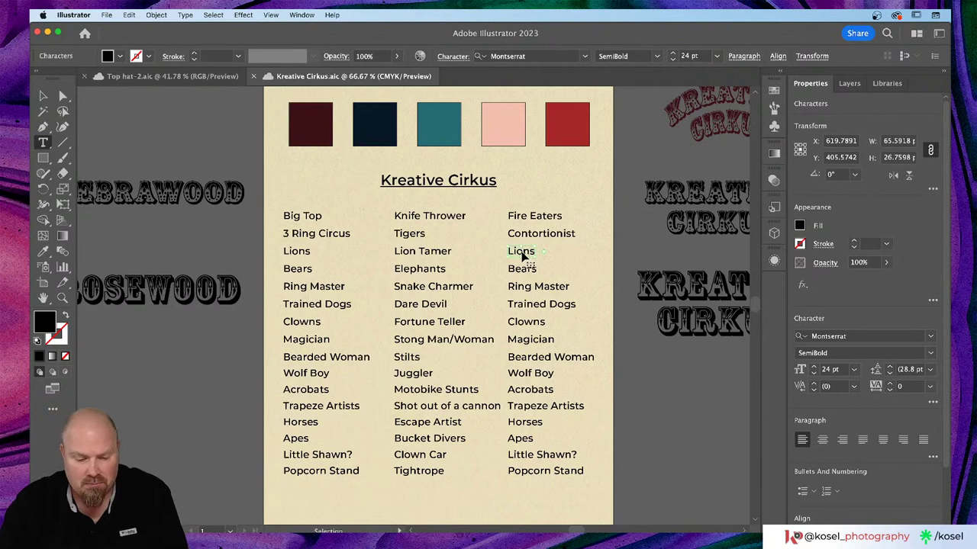
double_click(524, 252)
text(Tent)
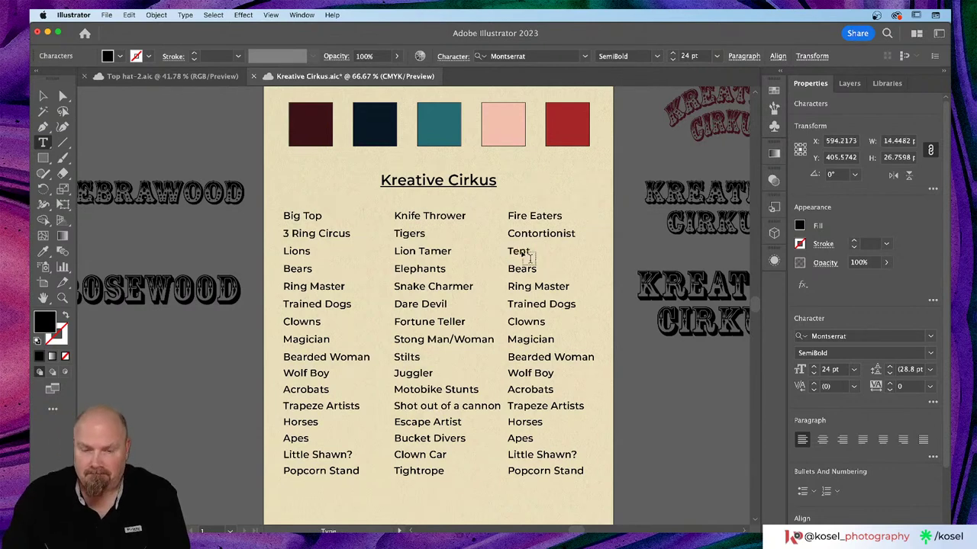
key(Escape)
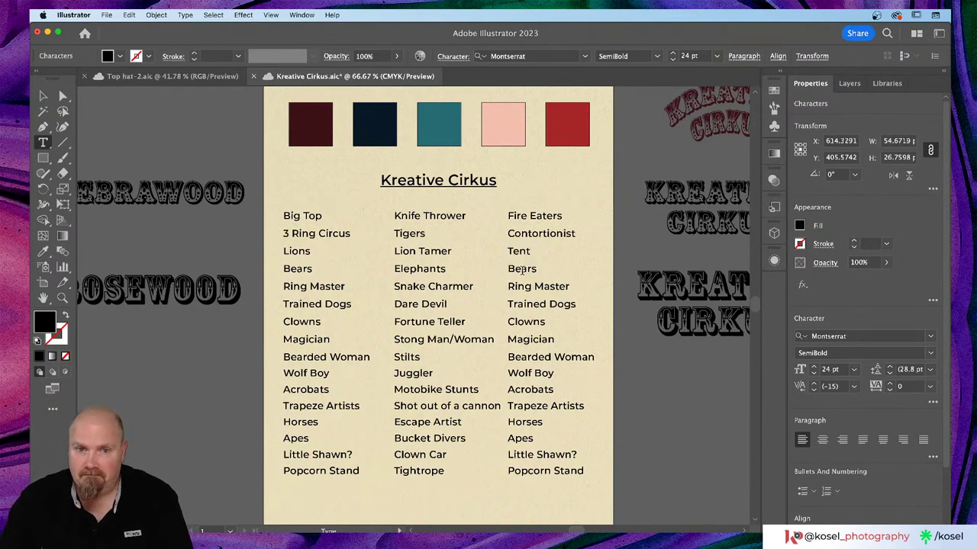
- Duplicate "Tightrope" directly below itself in the middle column and change the copy's text to "High Wire Act"
click(522, 269)
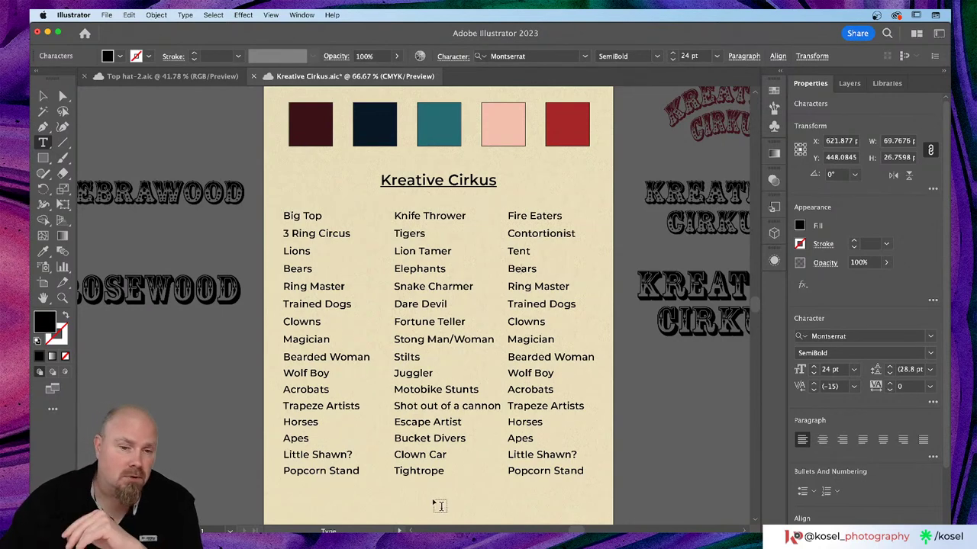
click(435, 471)
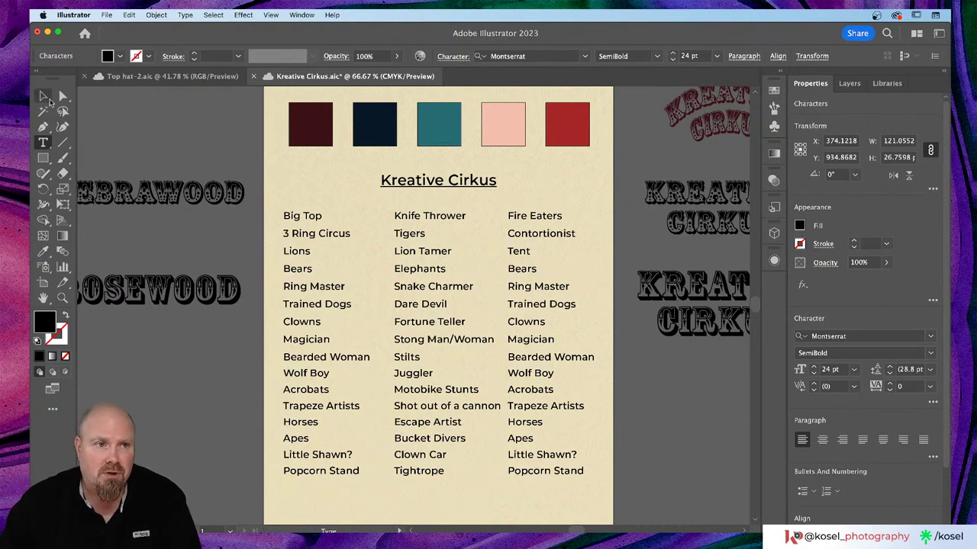
click(44, 97)
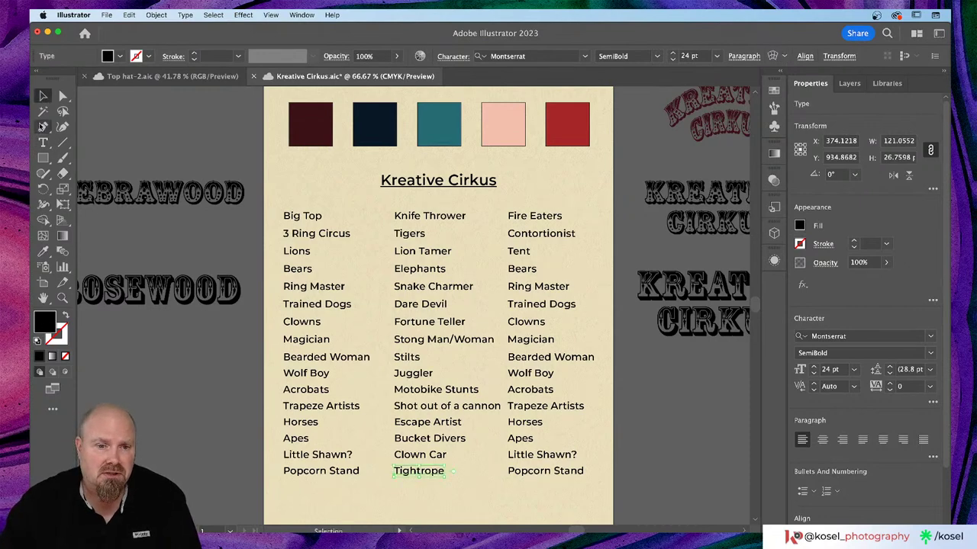
drag(433, 474, 432, 492)
double_click(426, 486)
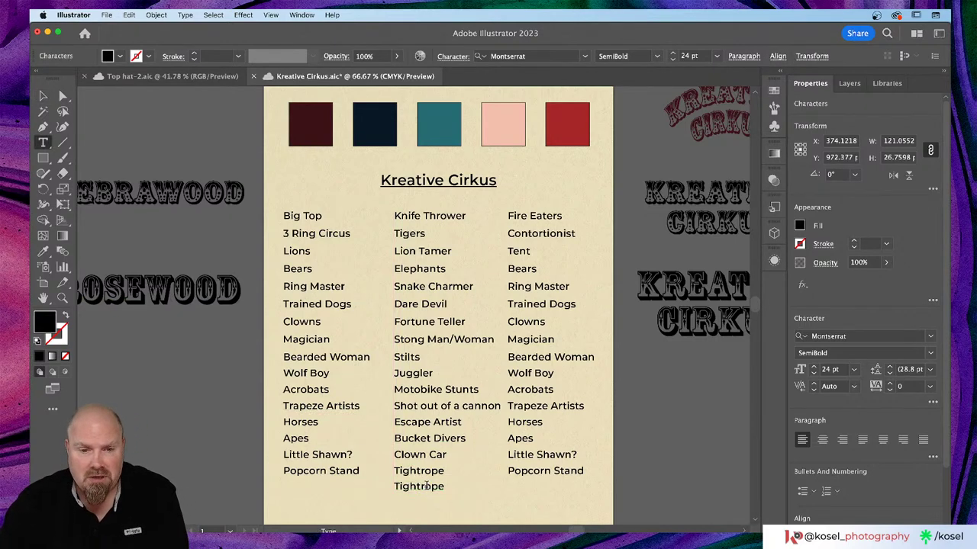
double_click(426, 486)
text(Hi)
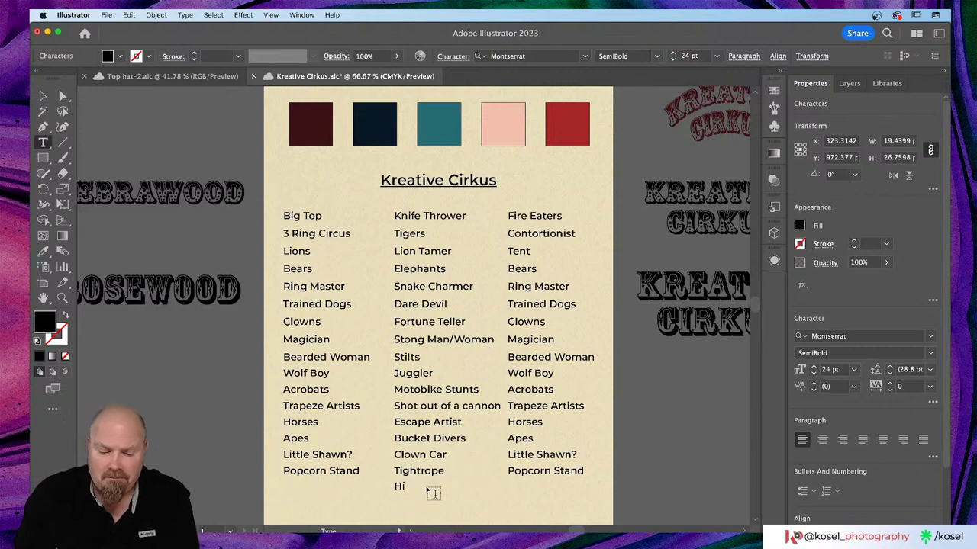
text(gh Wi)
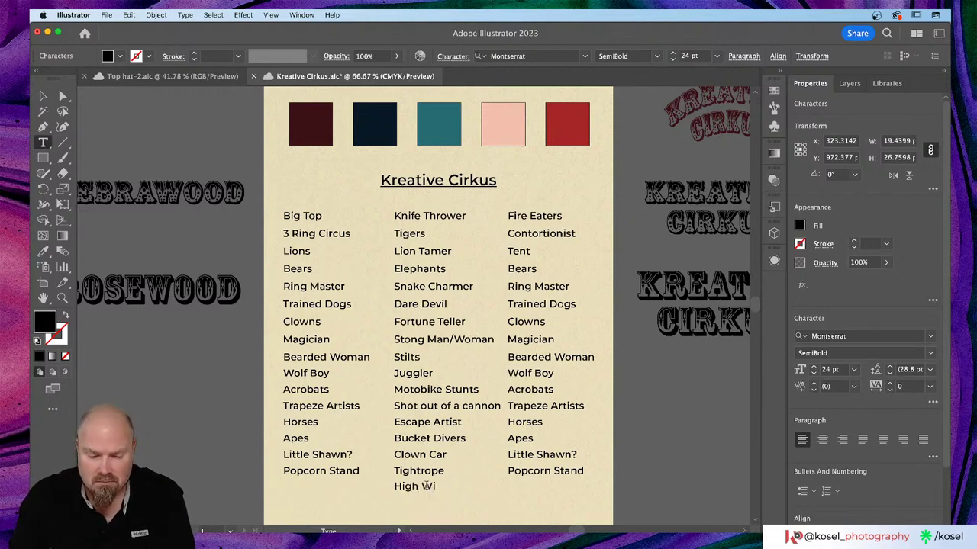
text(re Act)
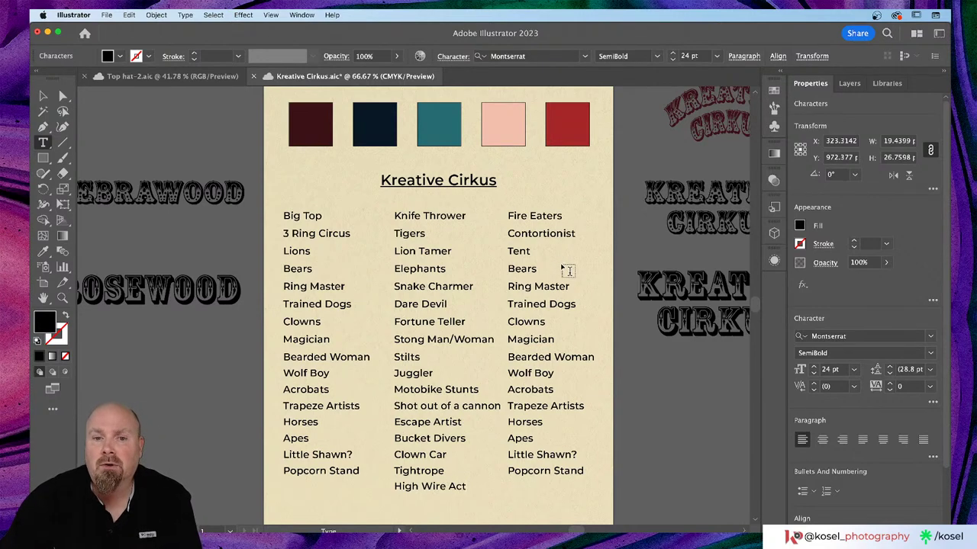
- Replace "Bears" in the third column with "Hypnosis"
click(526, 267)
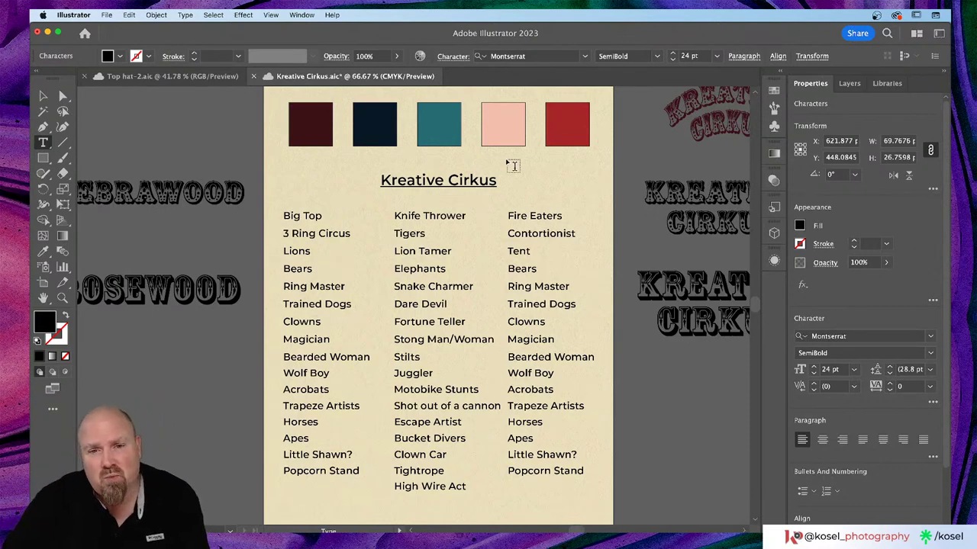
double_click(534, 270)
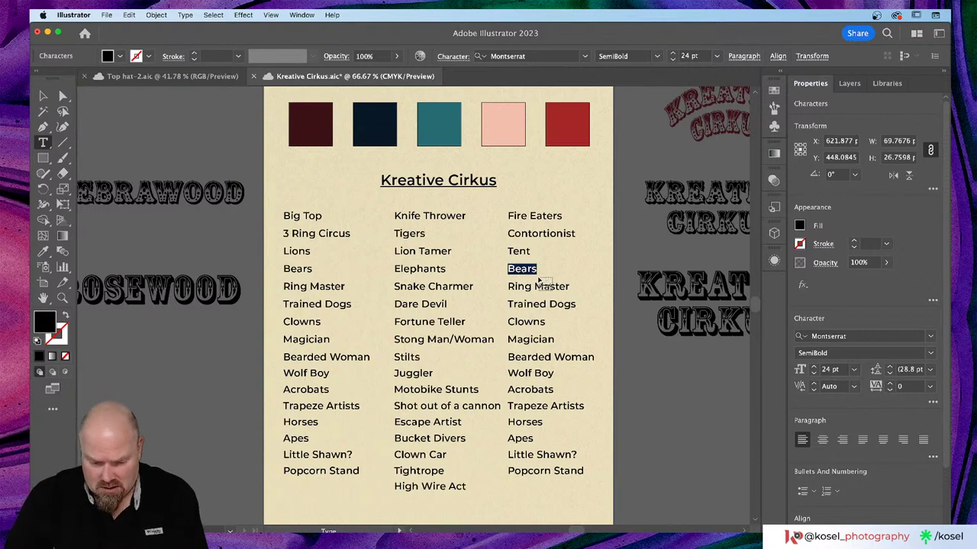
text(Hy)
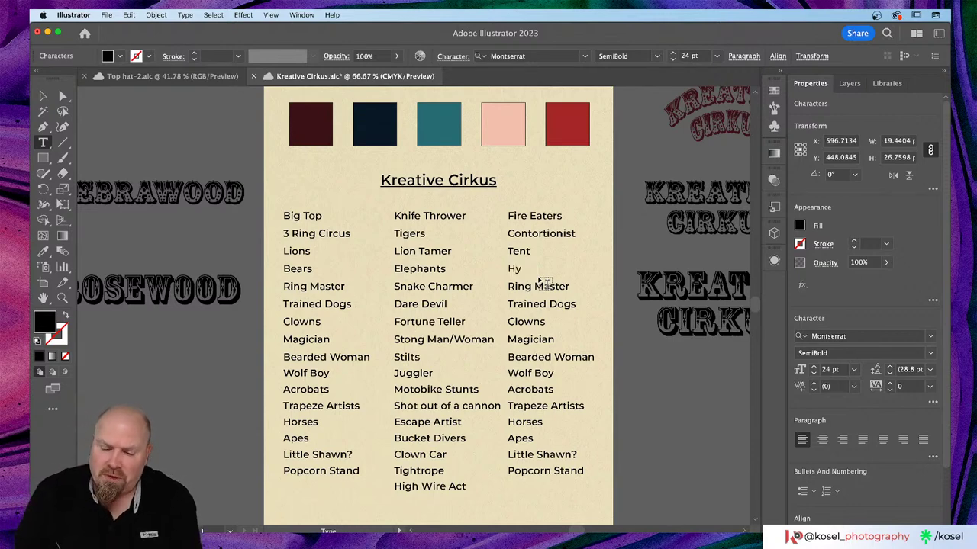
text(p)
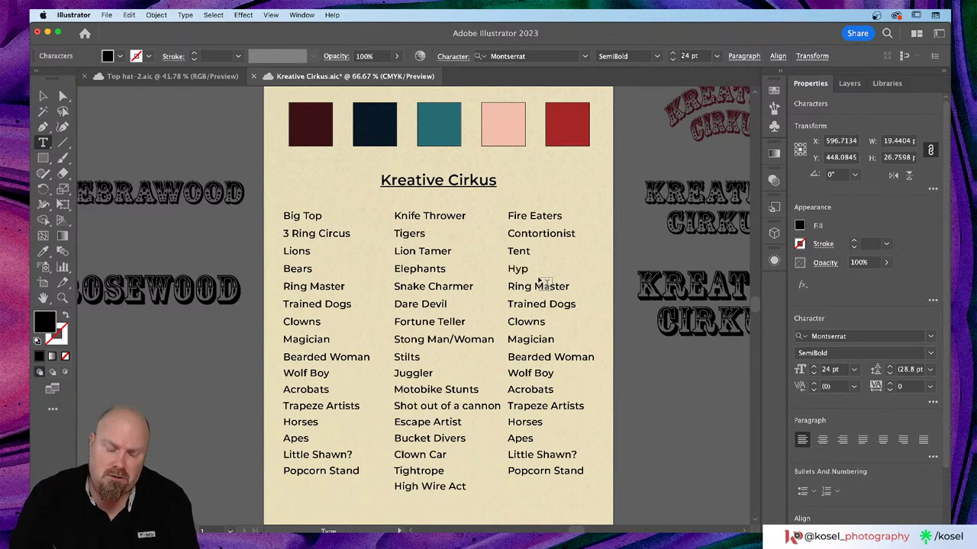
text(no)
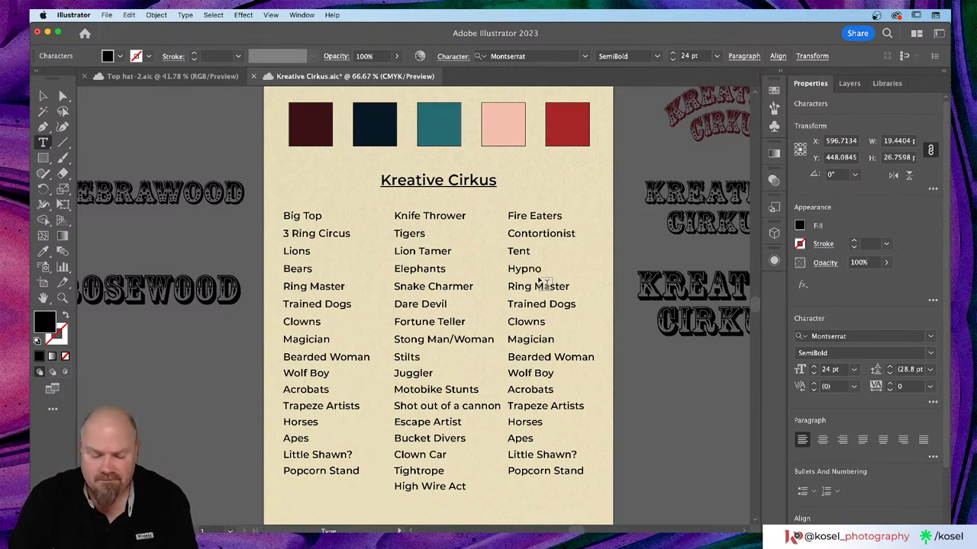
text(sis)
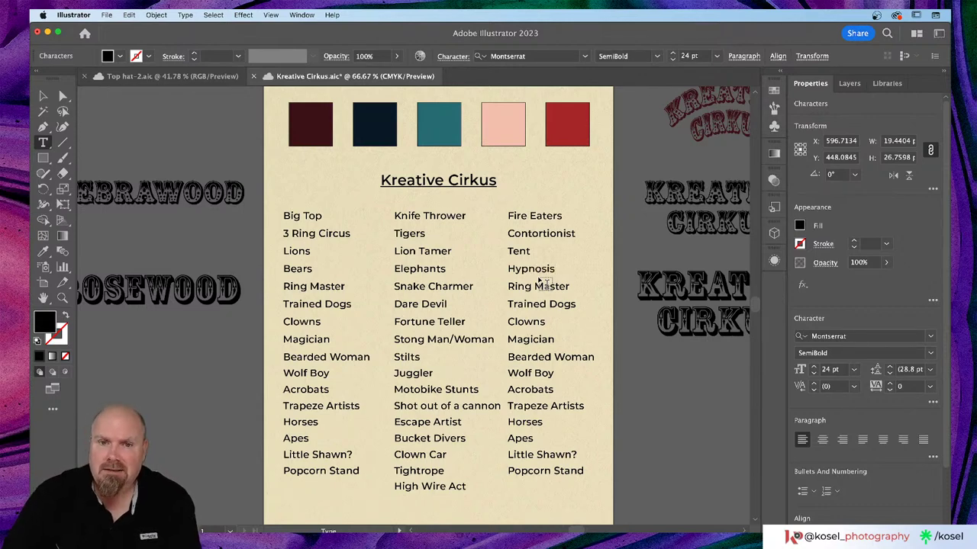
- Replace "Ring Master" and "Trained Dogs" in the third column with "Oddities" and "Seals"
triple_click(538, 285)
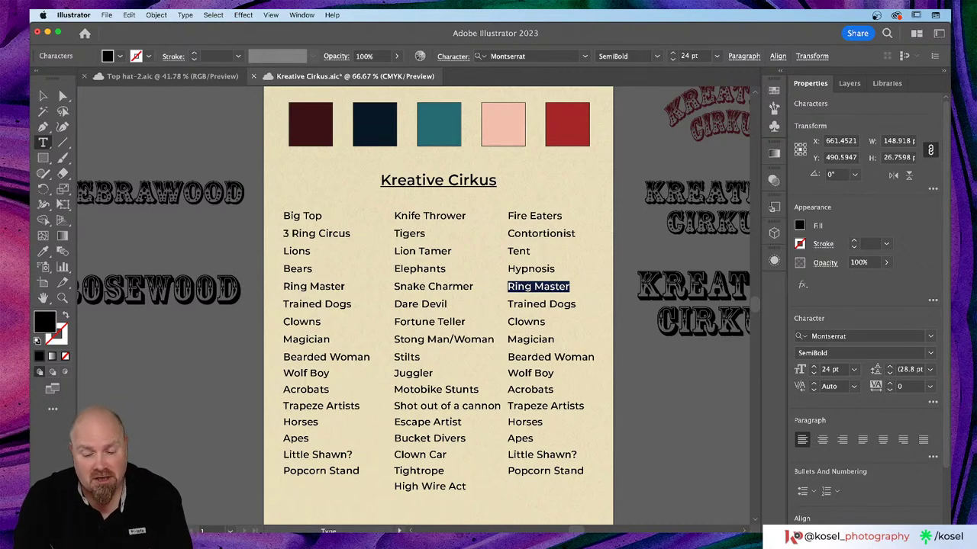
text(Odd)
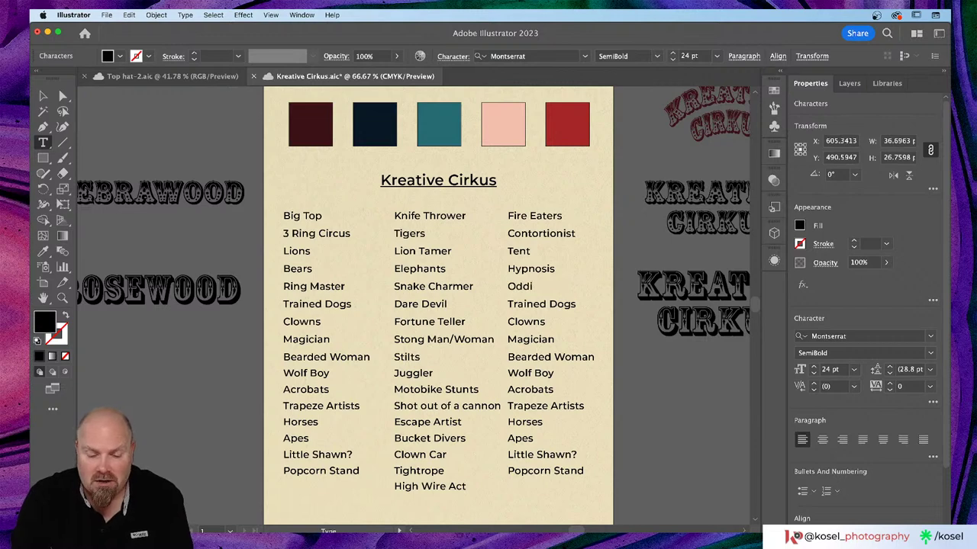
text(i)
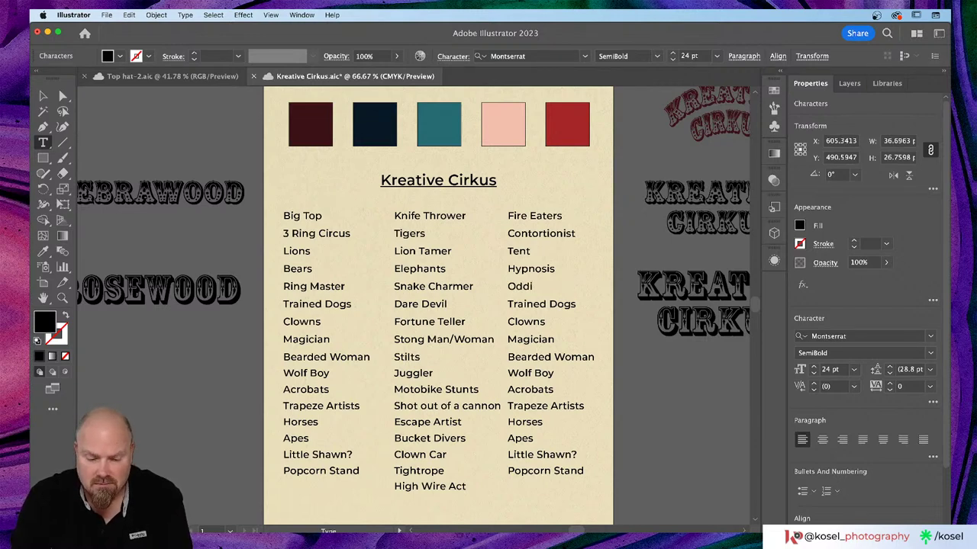
text(ties)
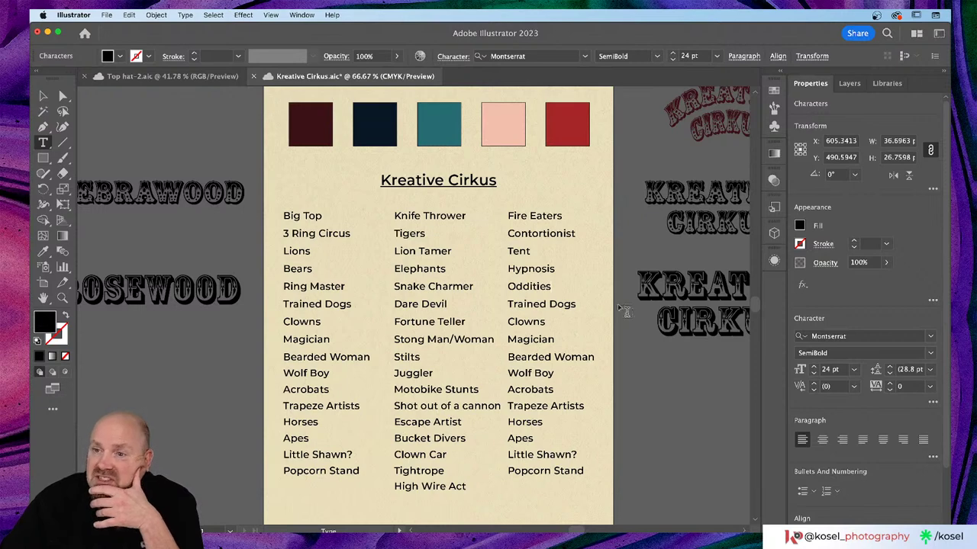
triple_click(556, 307)
text(Seals)
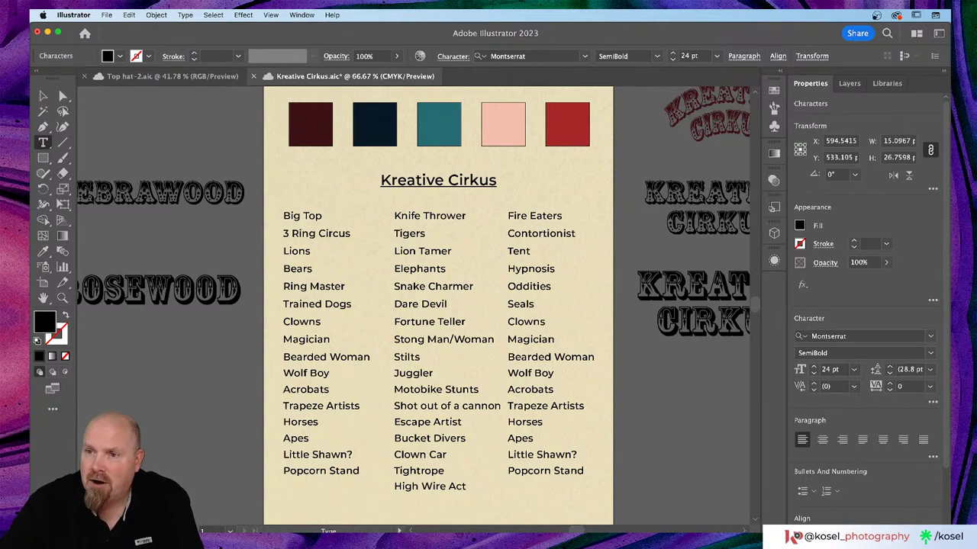
- Replace "Clowns" in the third column with "Bow and Arrow"
triple_click(530, 321)
text(B)
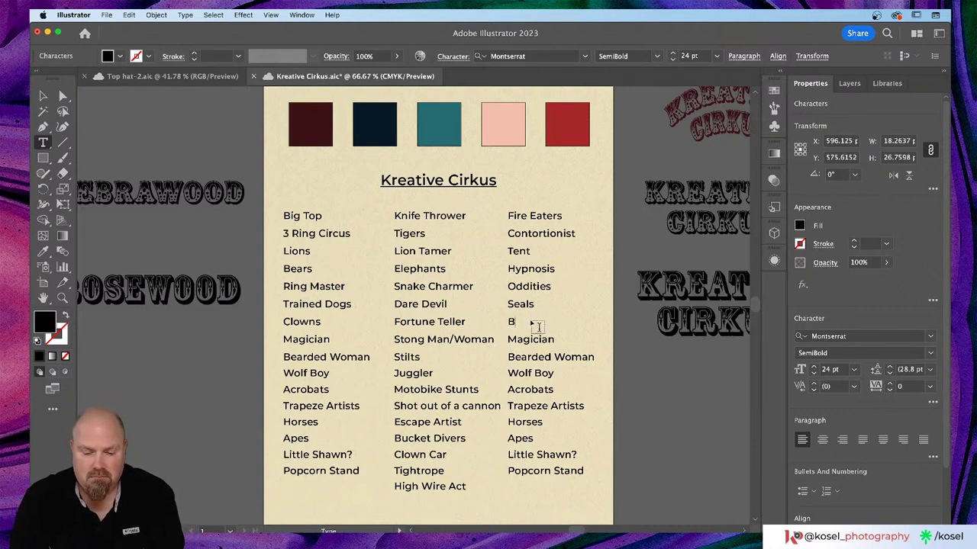
text(ow and S)
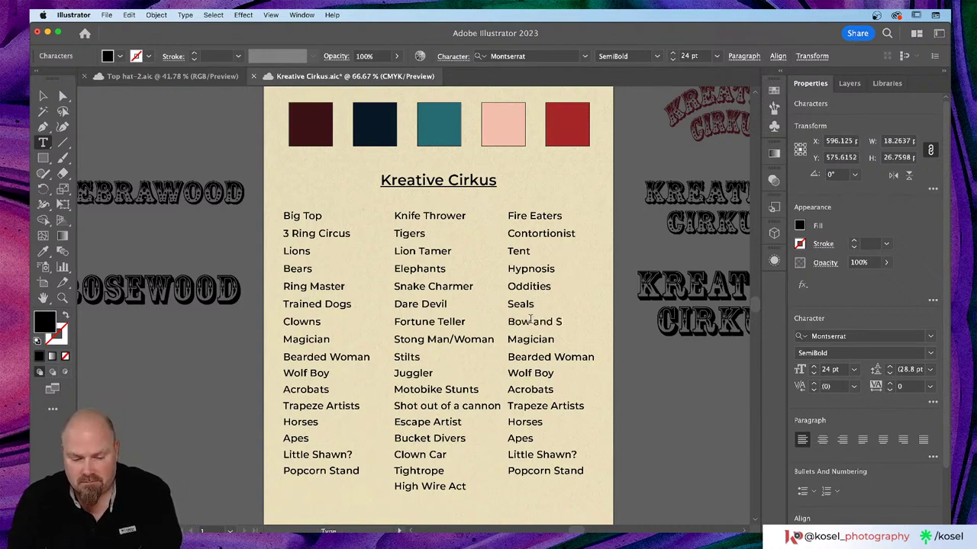
key(BackSpace)
text(Arrow)
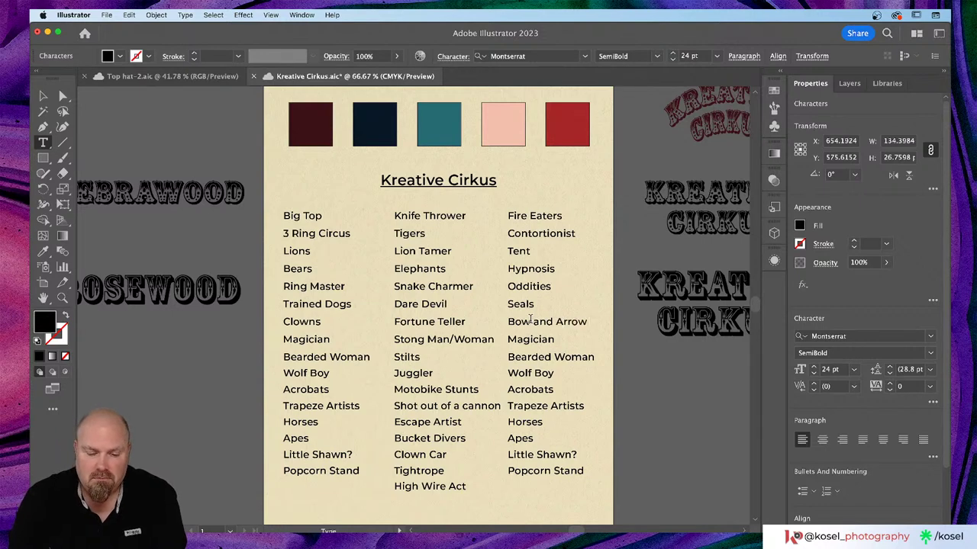
text( Thingy)
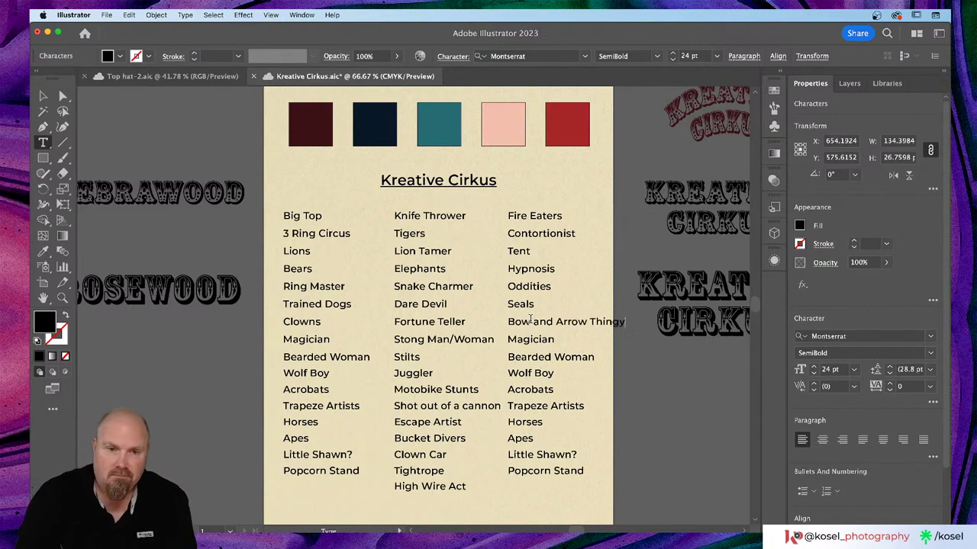
key(BackSpace)
key(BackSpace)
key(BackSpace)
key(BackSpace)
key(BackSpace)
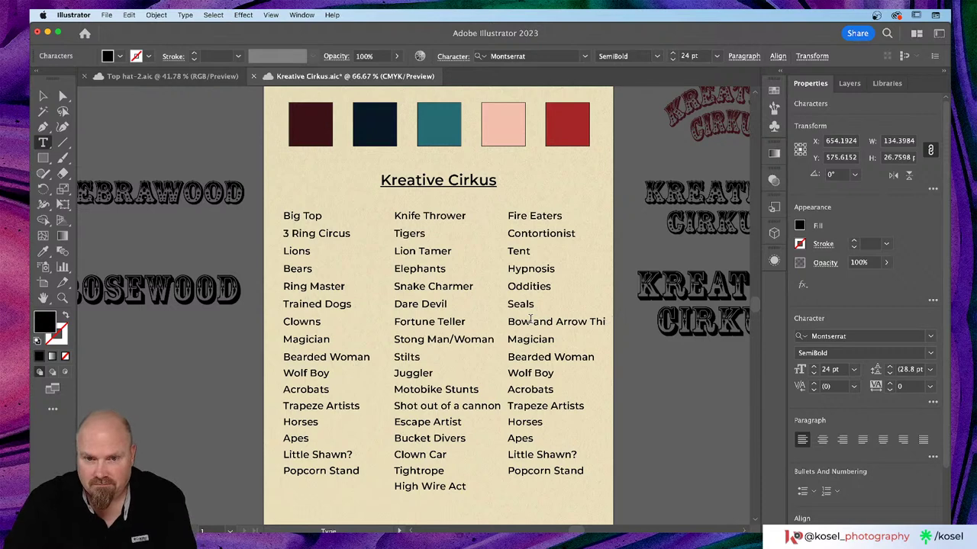
key(BackSpace)
key(BackSpace)
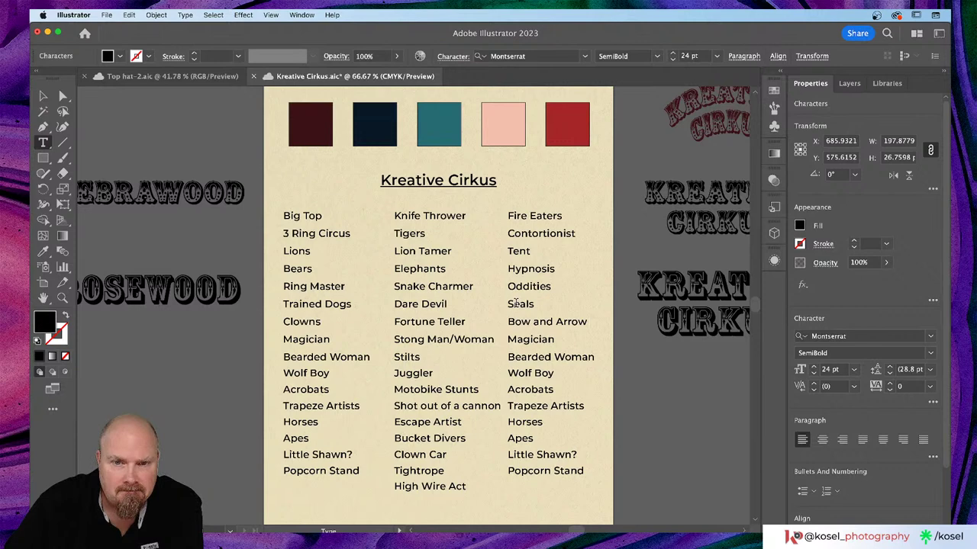
- Replace "Magician" in the third column with "Knife Throwing"
click(530, 339)
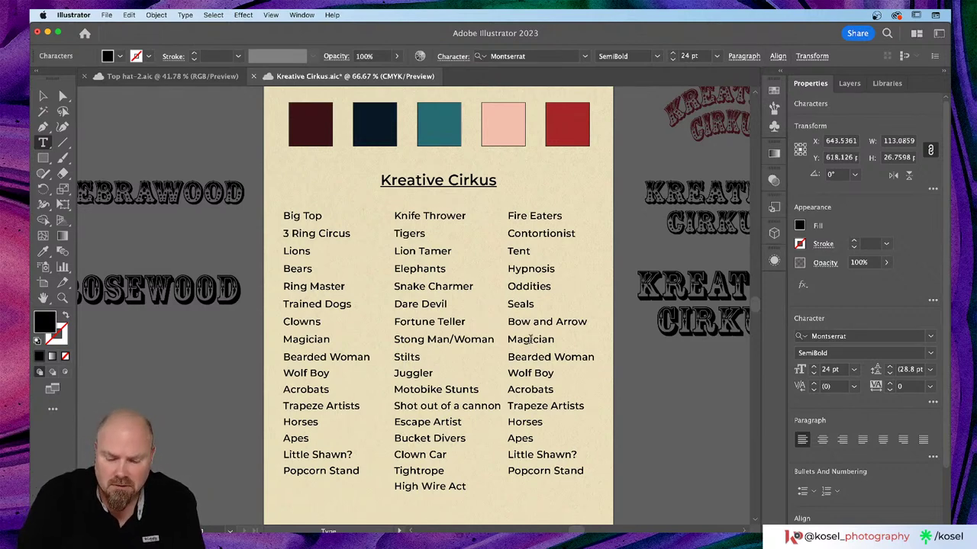
text(k)
double_click(530, 338)
text(K)
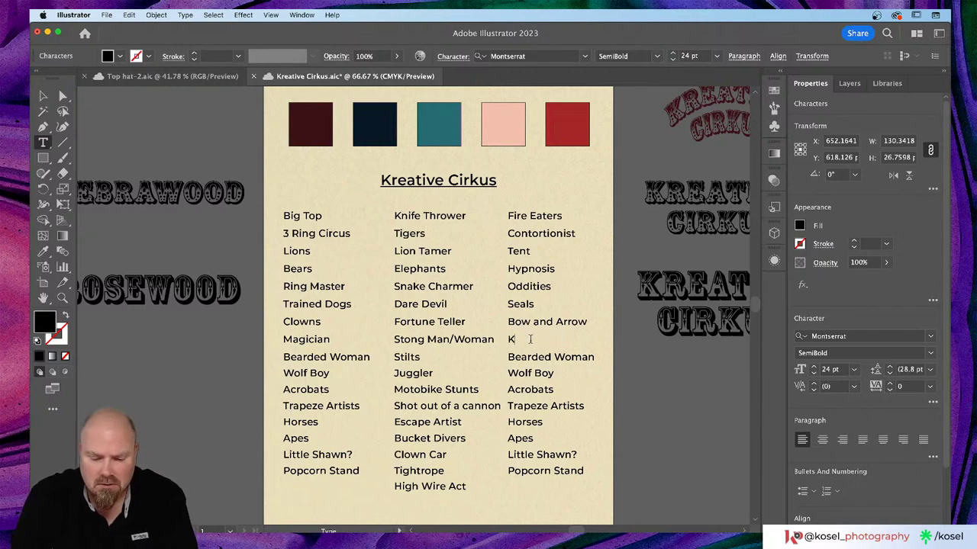
text(nife Th)
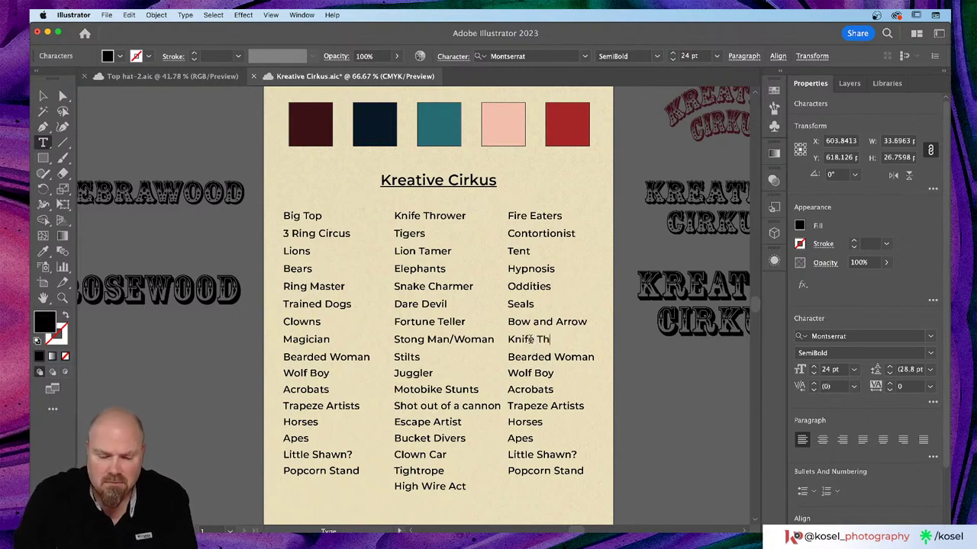
text(rowing)
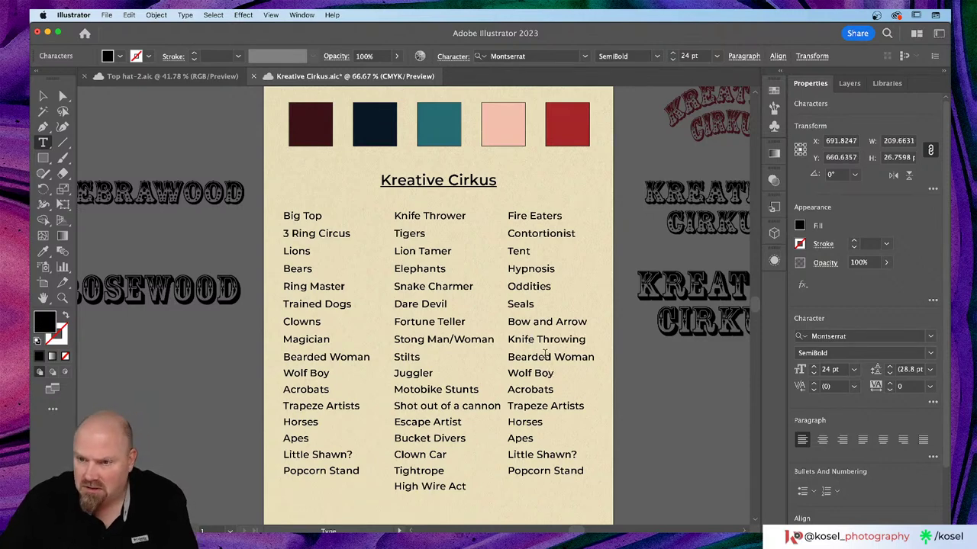
- Replace "Bearded Woman" in the third column with "Sword Swallower"
triple_click(545, 356)
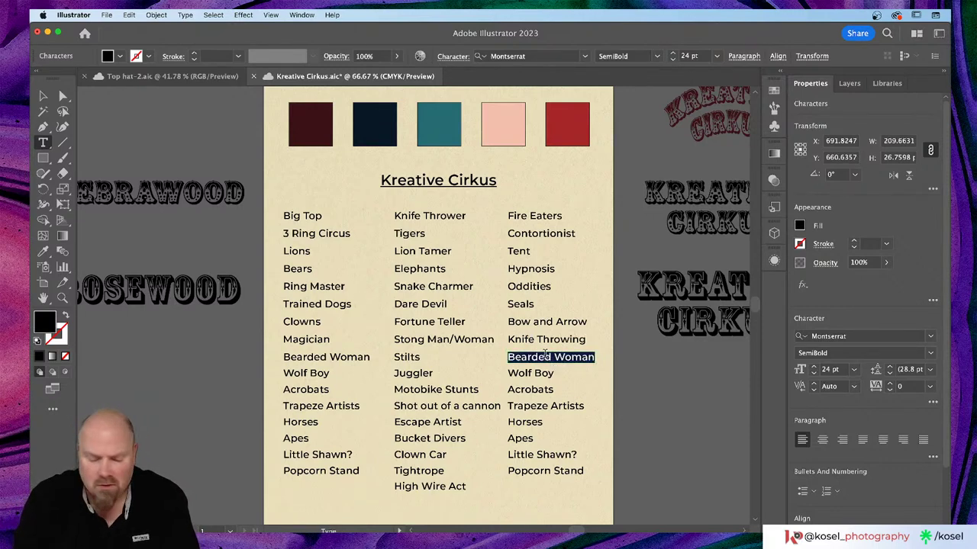
text(Sword)
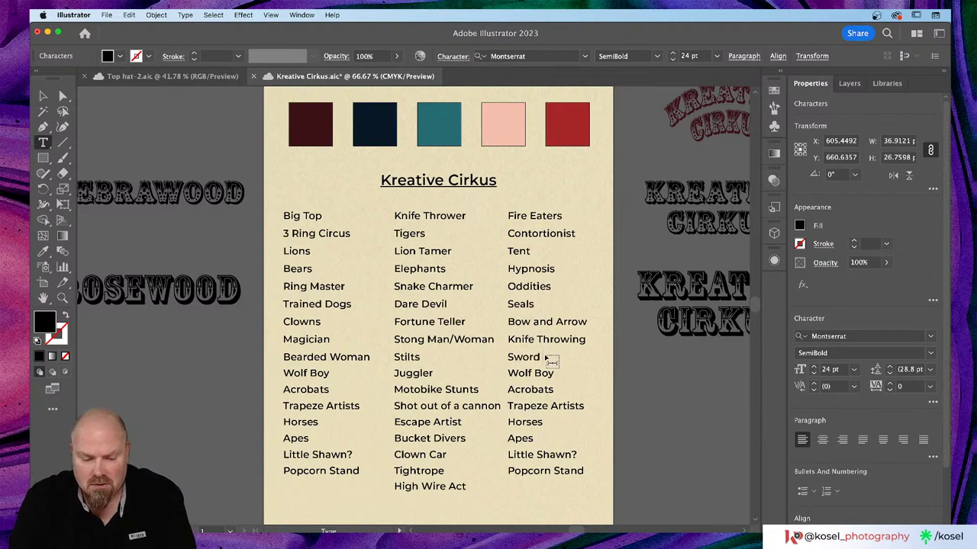
text( &wallower)
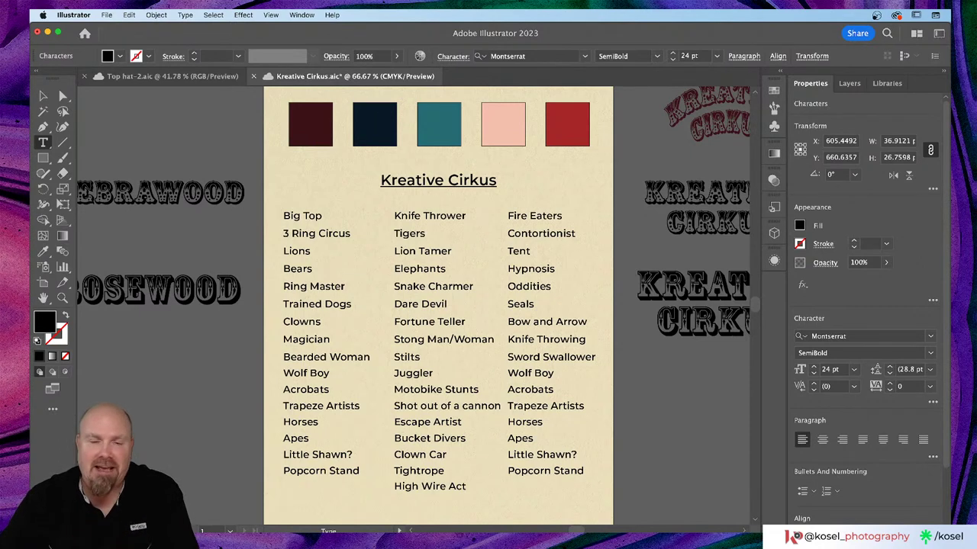
- Change "Knife Throwing" in the third column to "Bed of Nails" and save the document
click(540, 338)
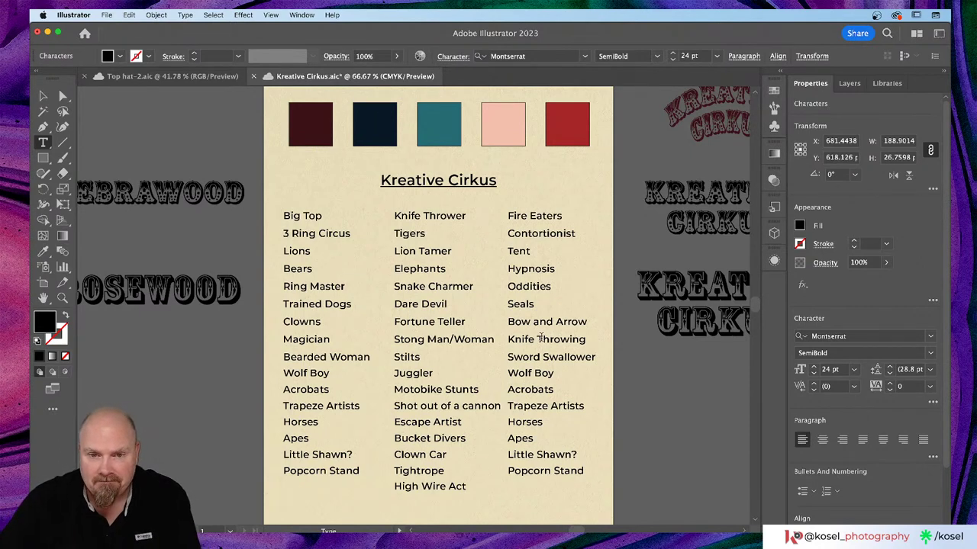
triple_click(540, 338)
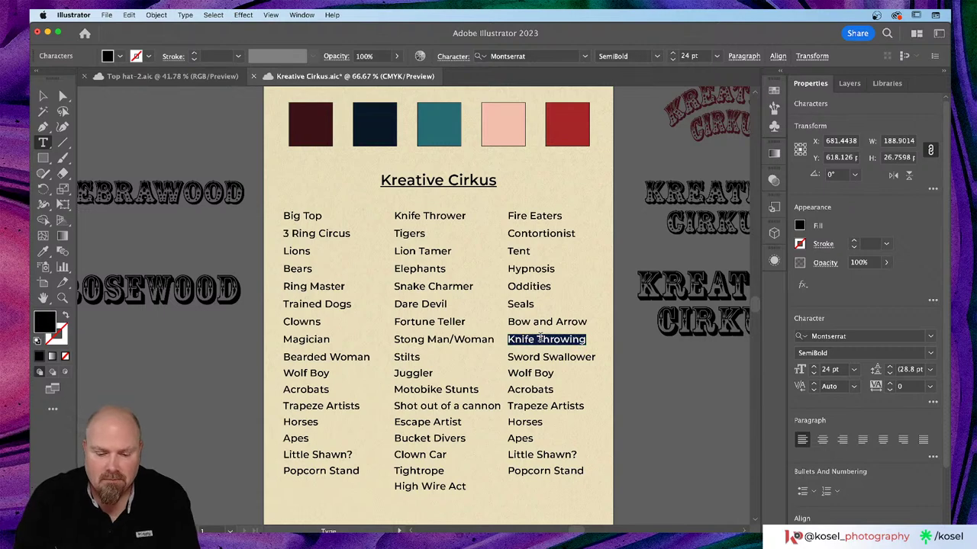
text(Bed of Nails)
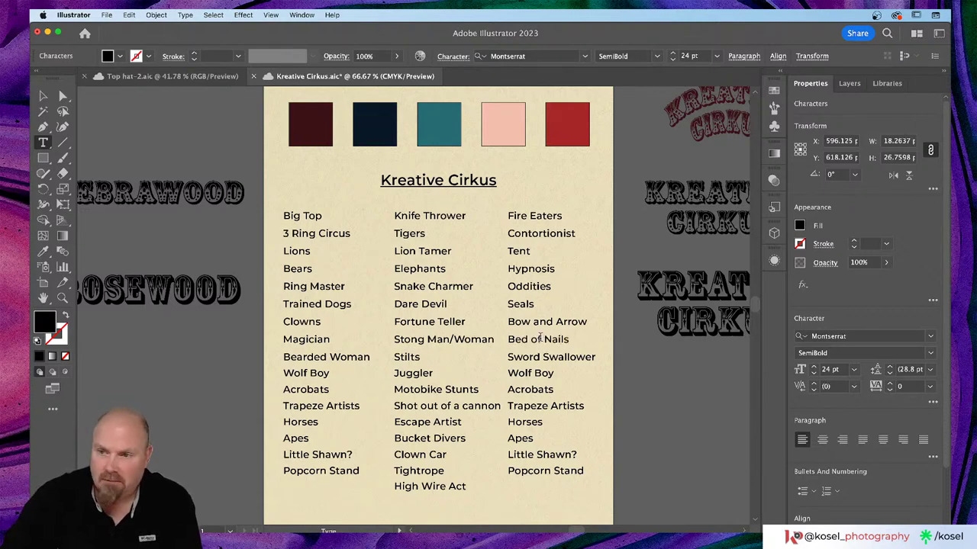
key(super+s)
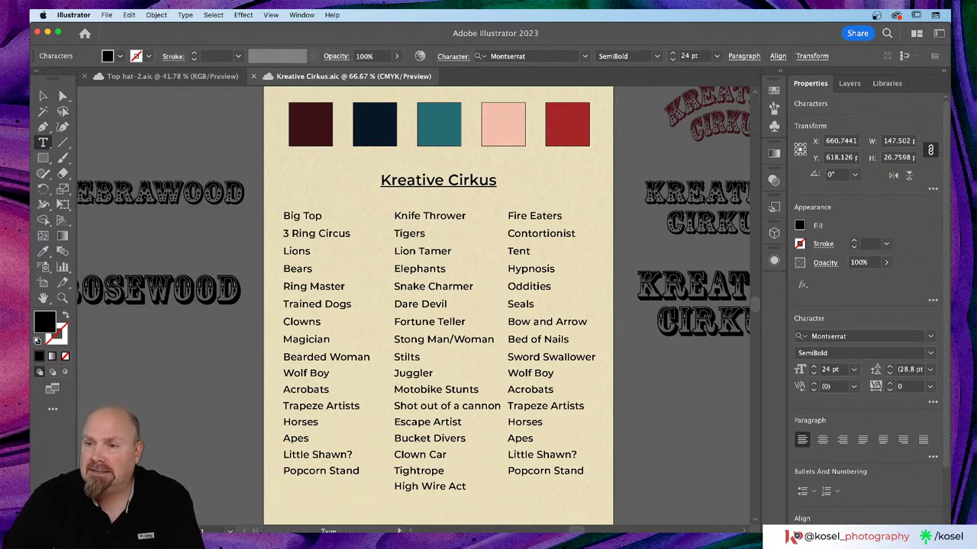
- Replace "Wolf Boy" in the third column with a new entry beginning with "Aer"
click(534, 372)
triple_click(535, 371)
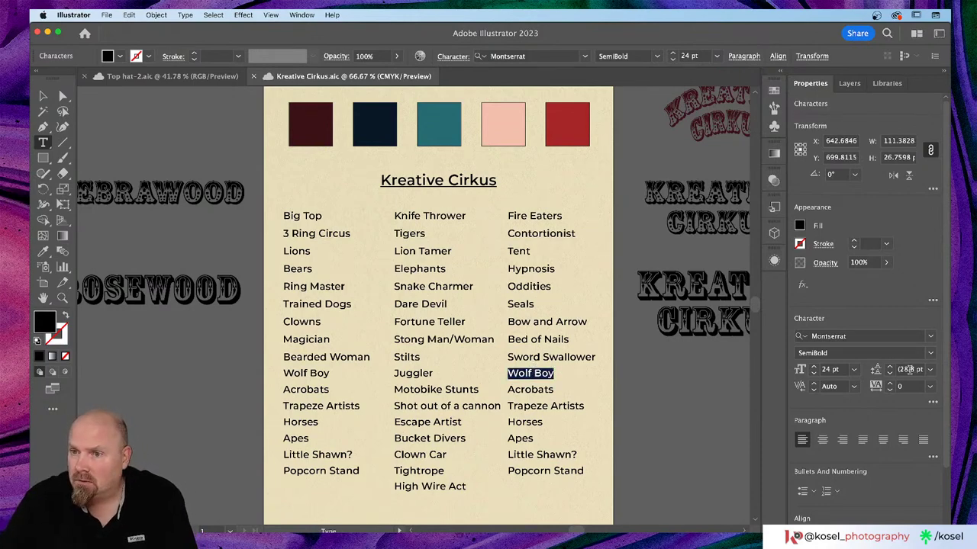
text(Aer)
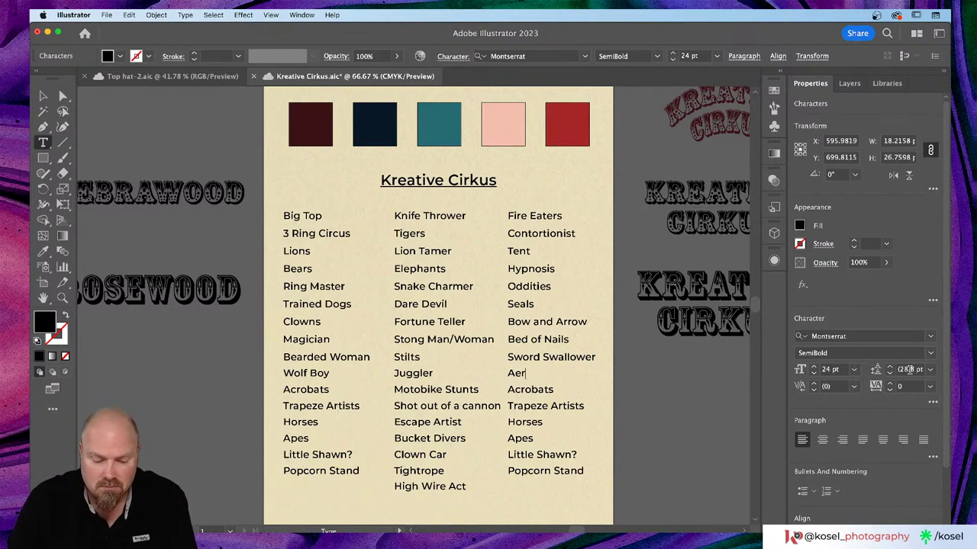
- Complete the third column's unfinished entry as "Aerial Dancers" and replace the "Acrobats" entry below it with "Fire Dancers"
text(ial Dancers)
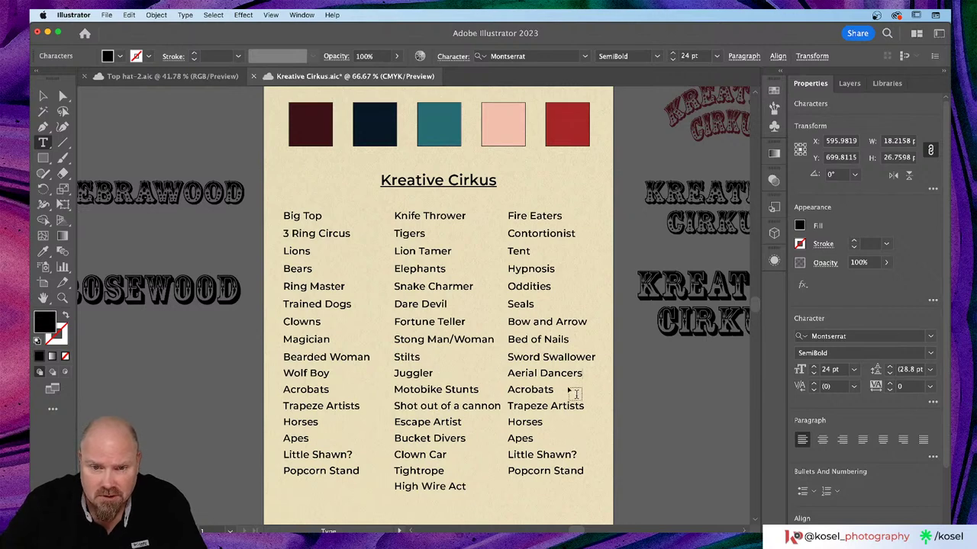
text(!)
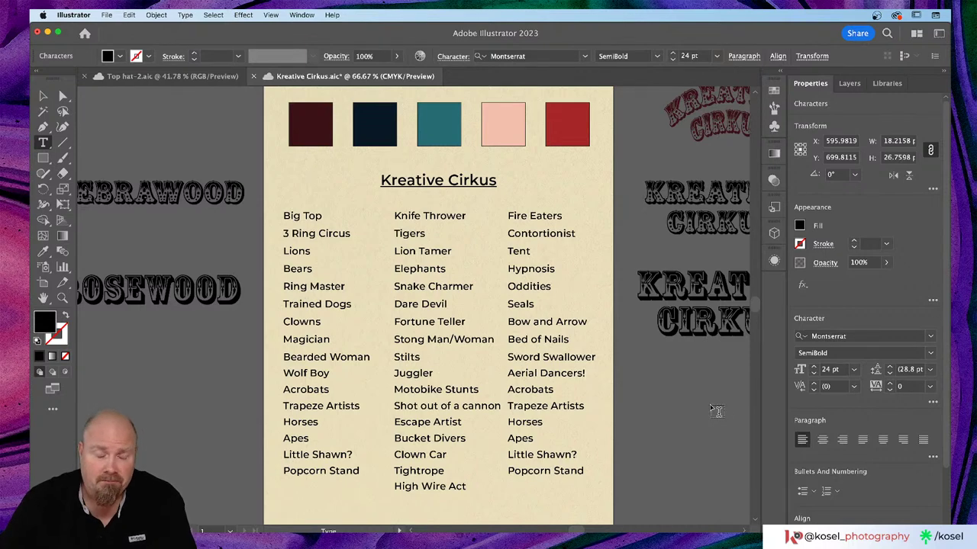
scroll(715, 411, down, 3)
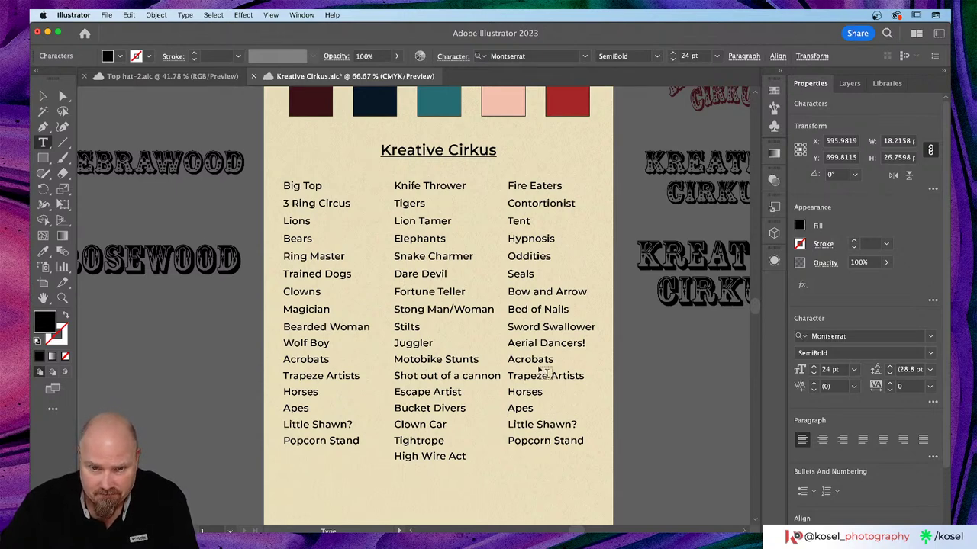
key(BackSpace)
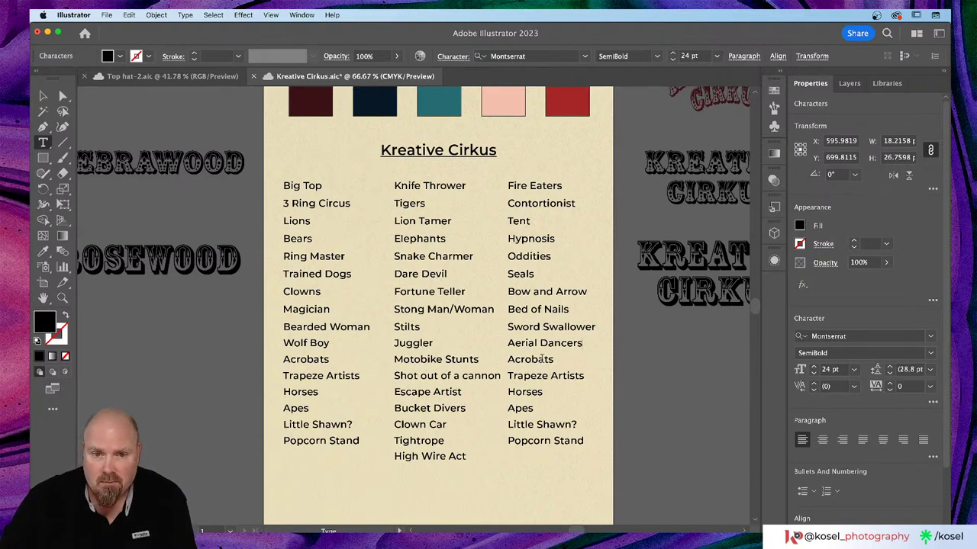
key(Escape)
double_click(544, 360)
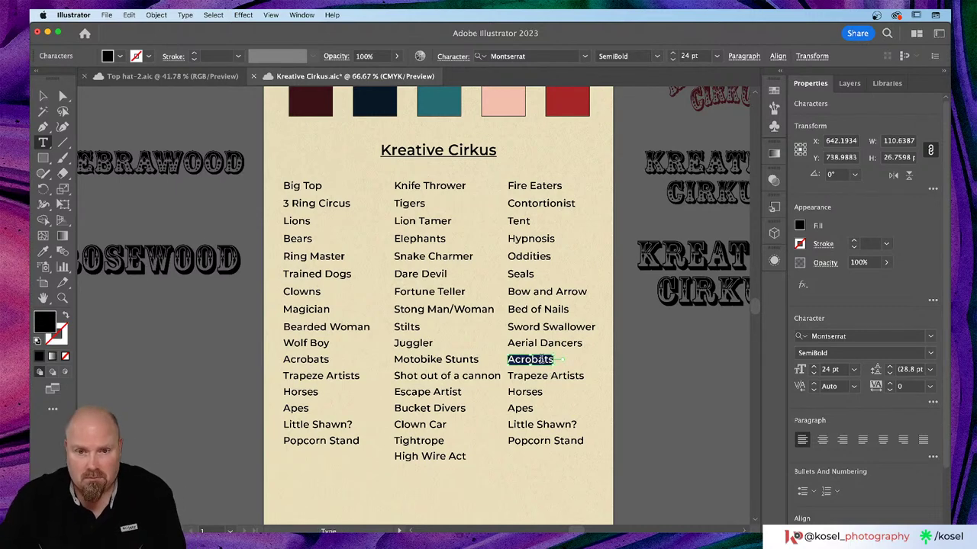
text(Fire Dancers)
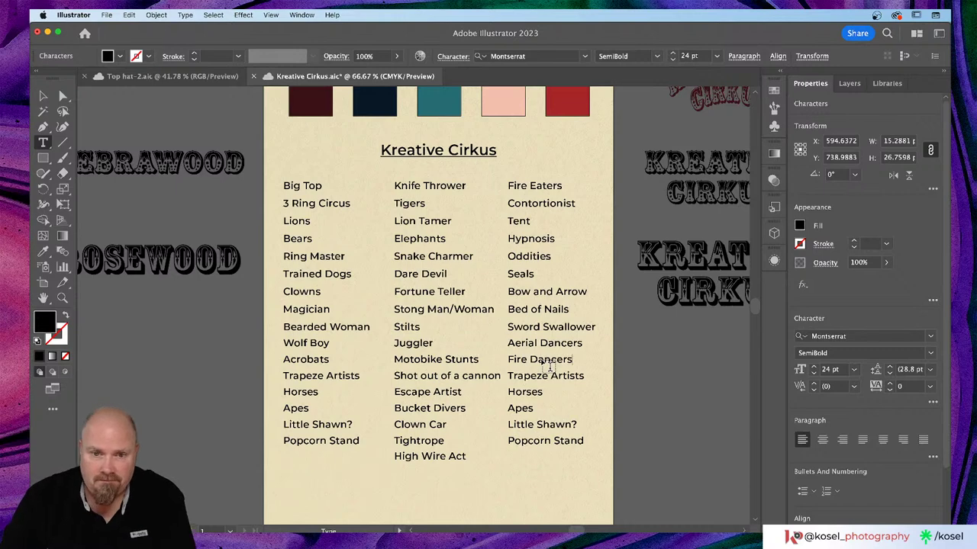
- Replace the "Trapeze Artists" entry in the third column with "Unicycle"
click(540, 373)
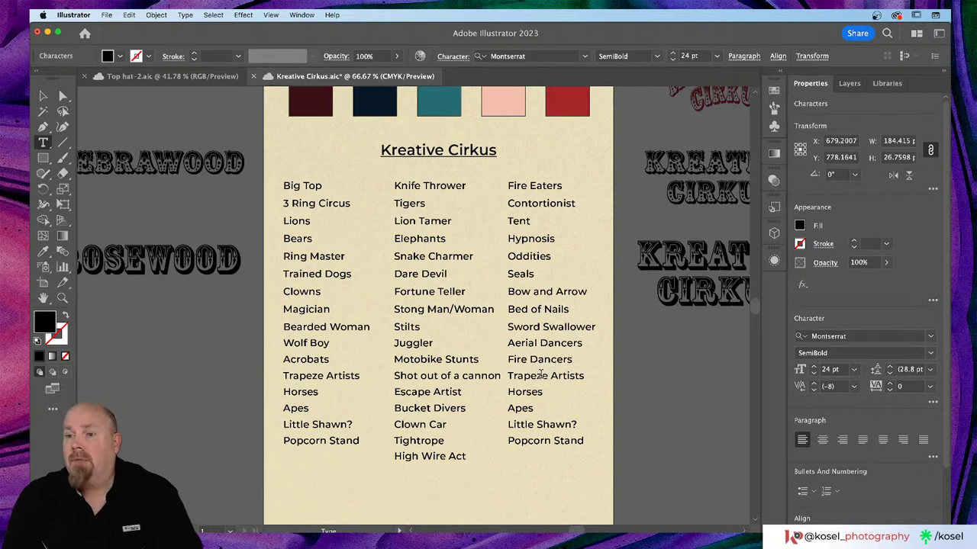
scroll(549, 371, right, 5)
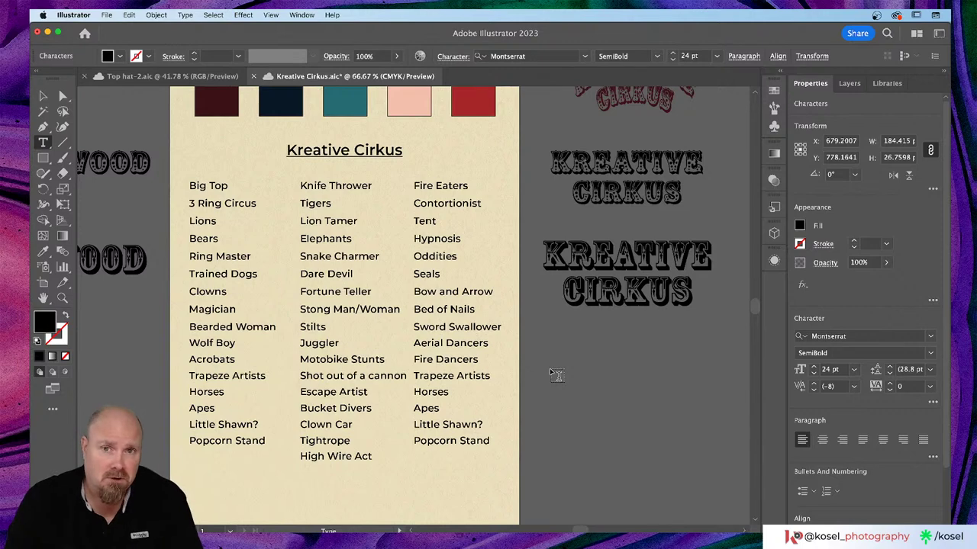
scroll(551, 372, right, 1)
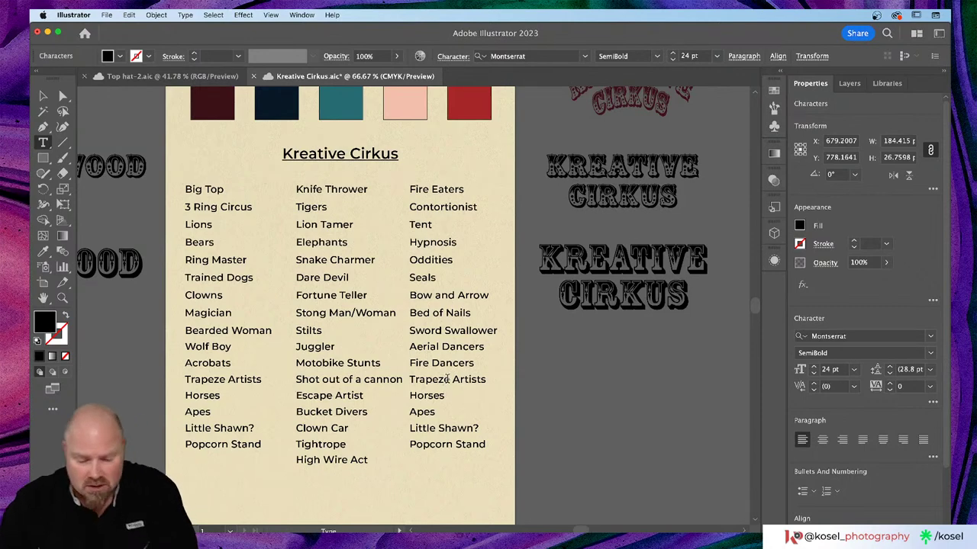
click(447, 379)
text(UNICYCLE)
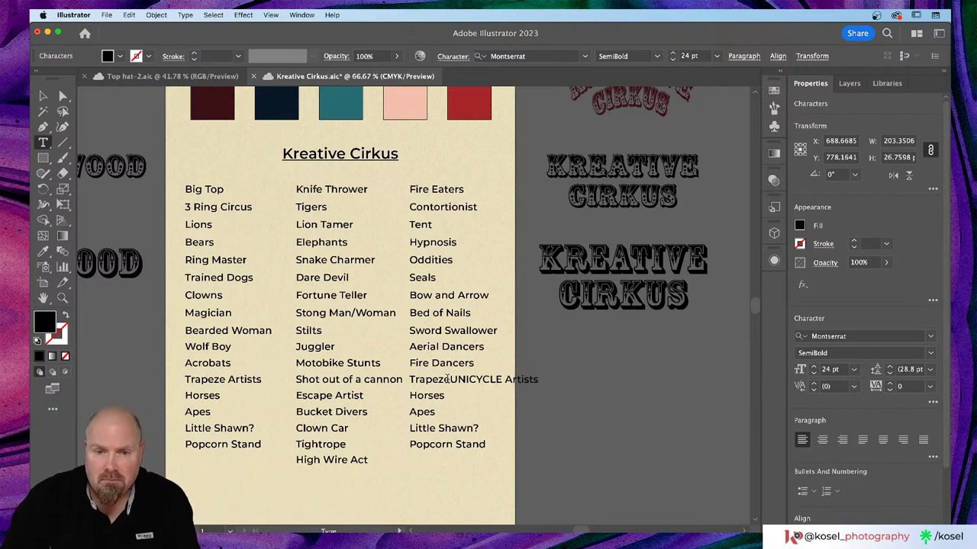
triple_click(447, 379)
text(U)
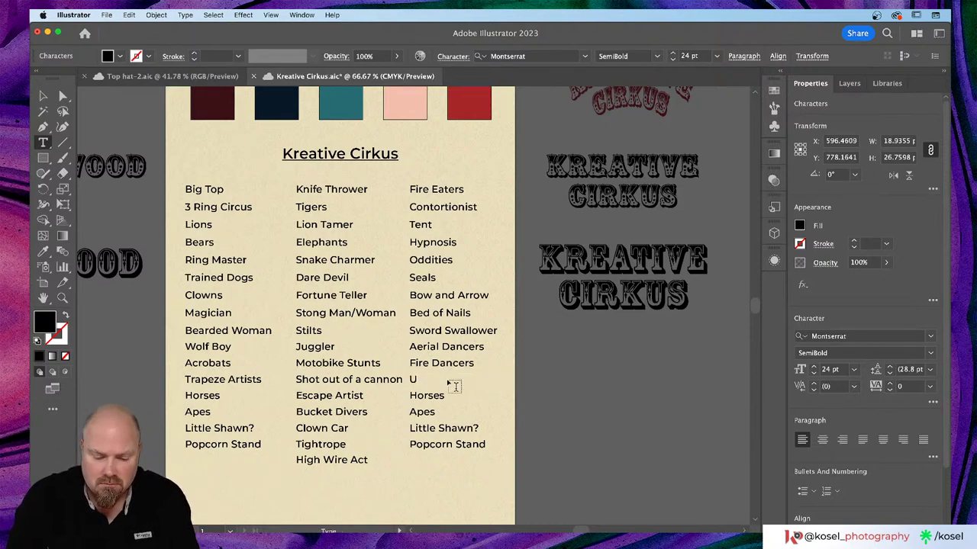
text(NICYCLE)
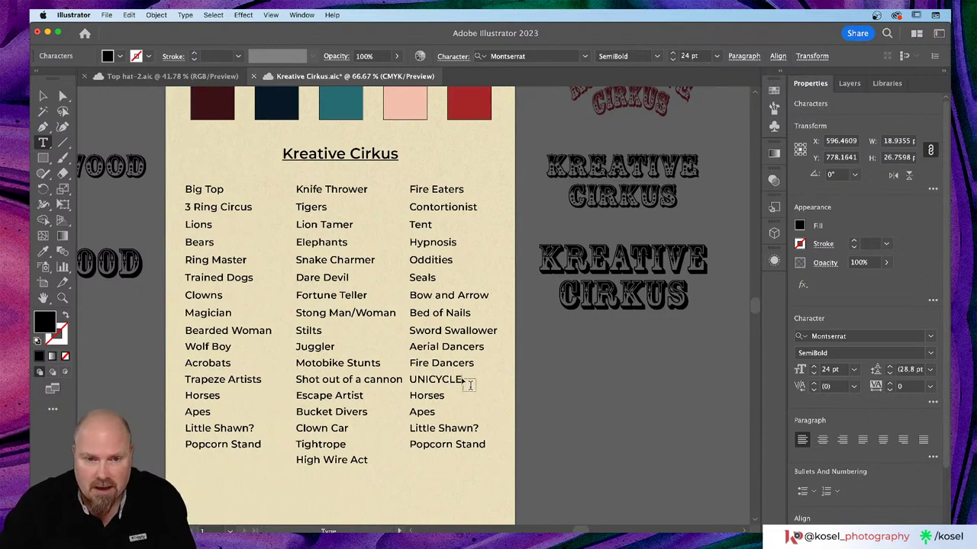
double_click(470, 386)
text(Uni)
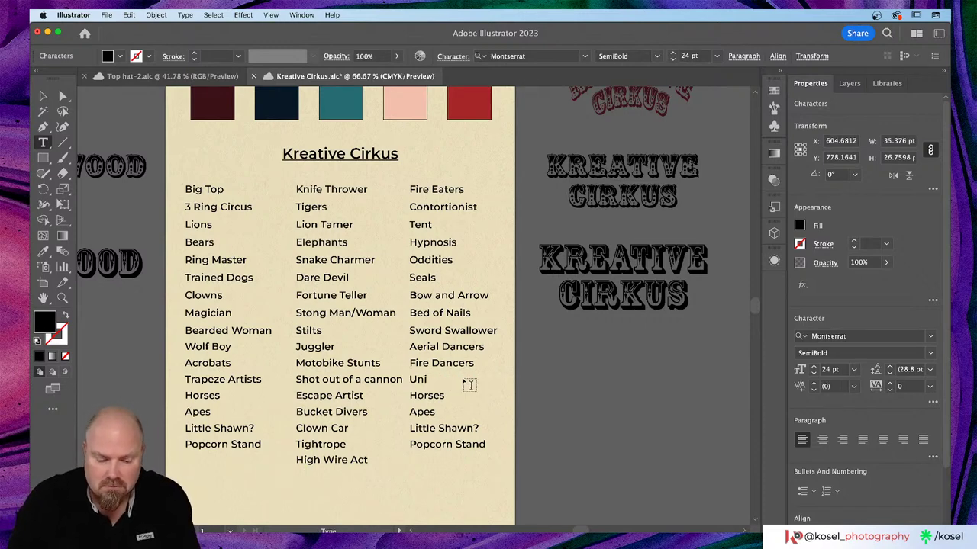
text(cycle)
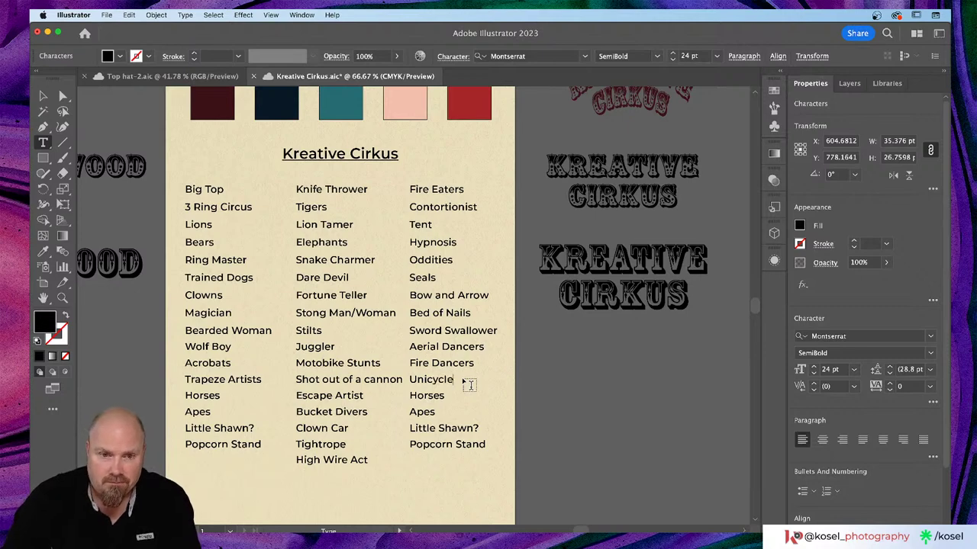
- Replace the "Horses" entry in the third column with "Burleaque Dancers"
key(Down)
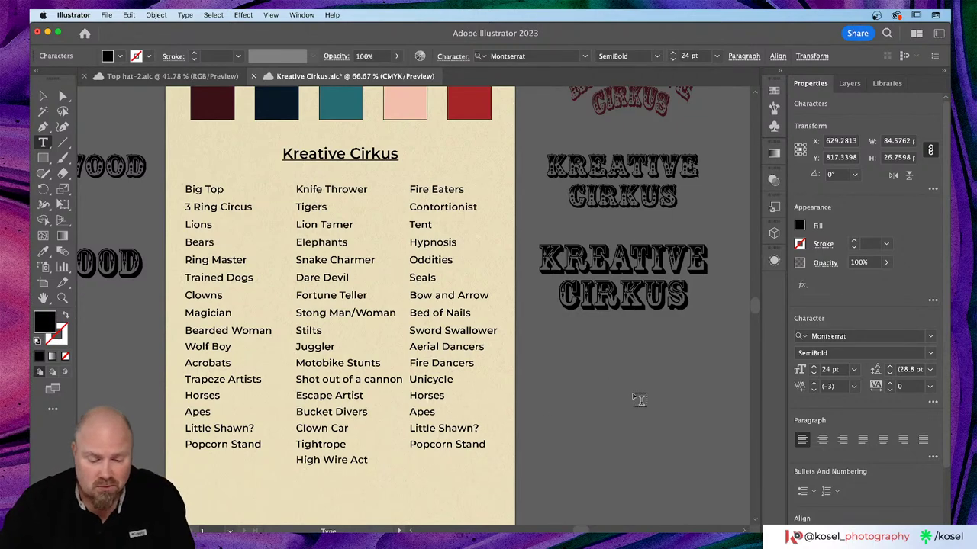
key(shift+Home)
text(B)
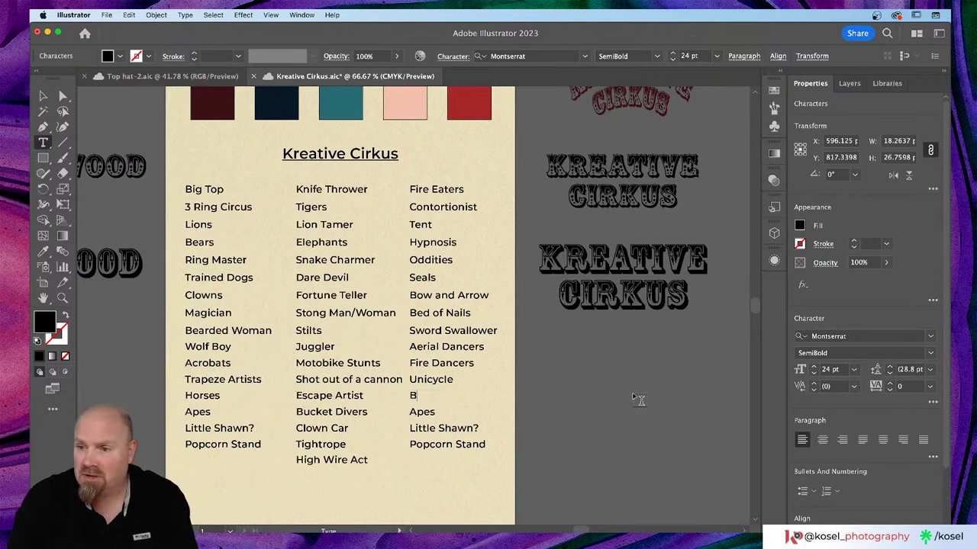
text(url)
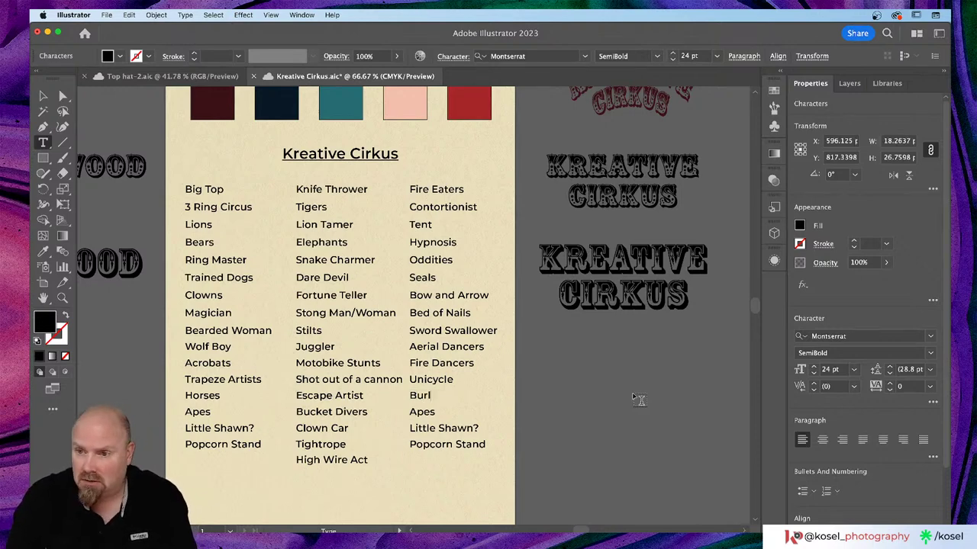
text(ea)
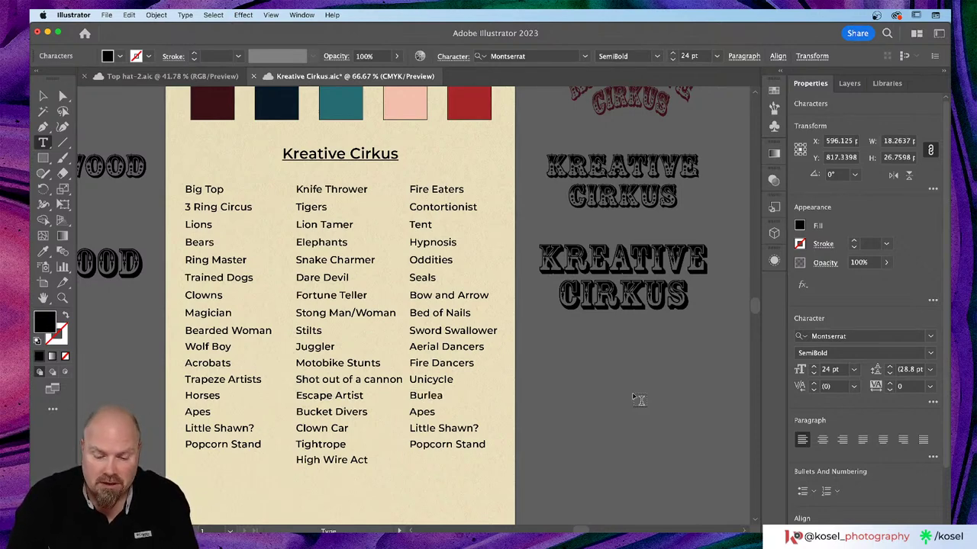
text(que)
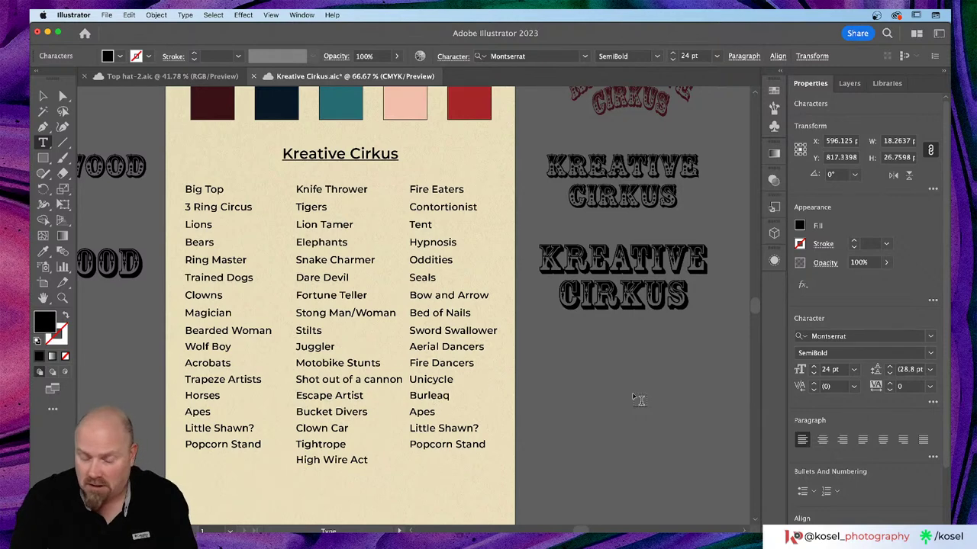
text( Dancers)
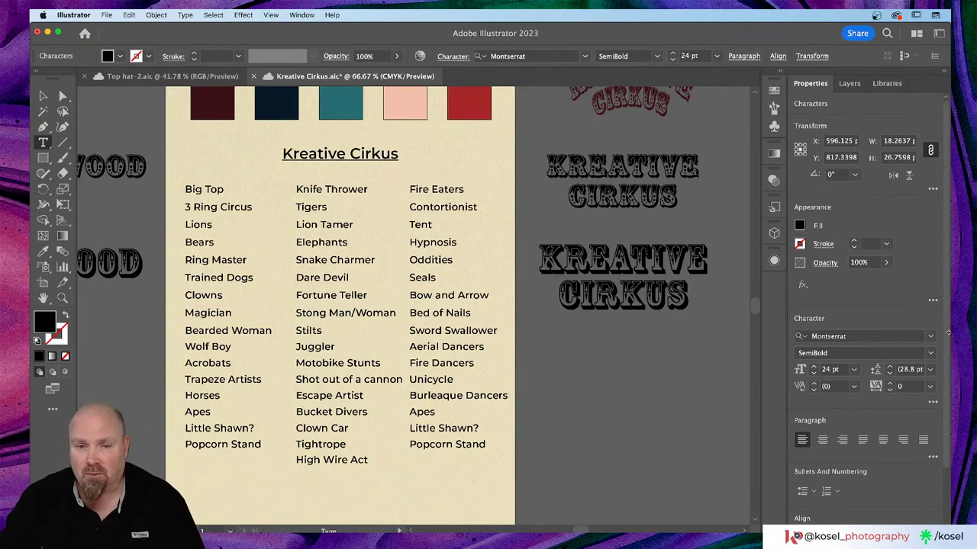
- Replace the "Apes" entry in the third column with "Cotton Candy"
double_click(428, 411)
text(Co)
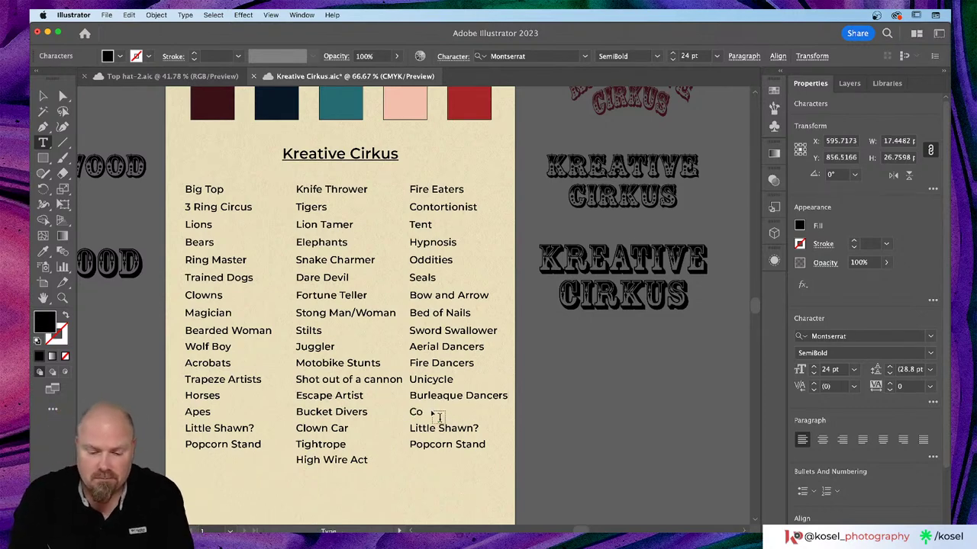
text(tton Can)
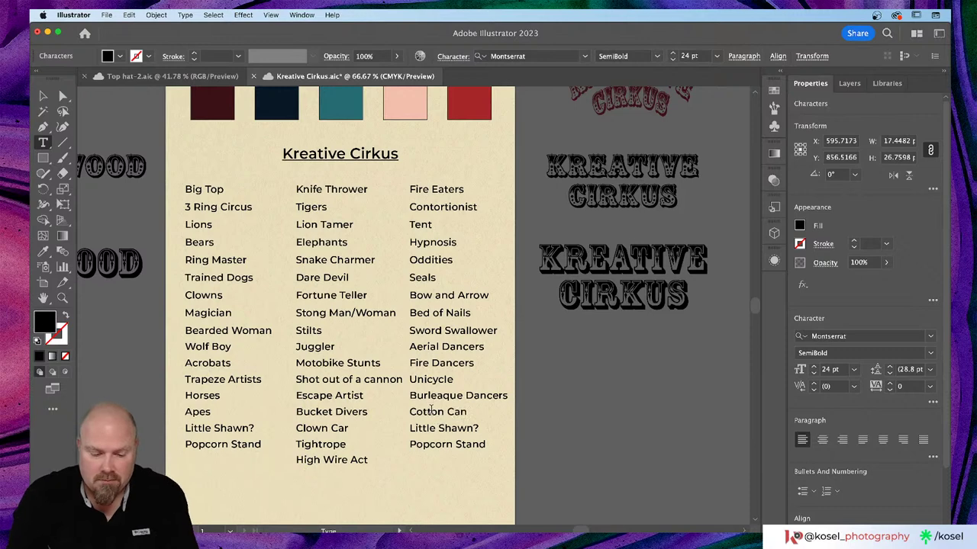
text(dy)
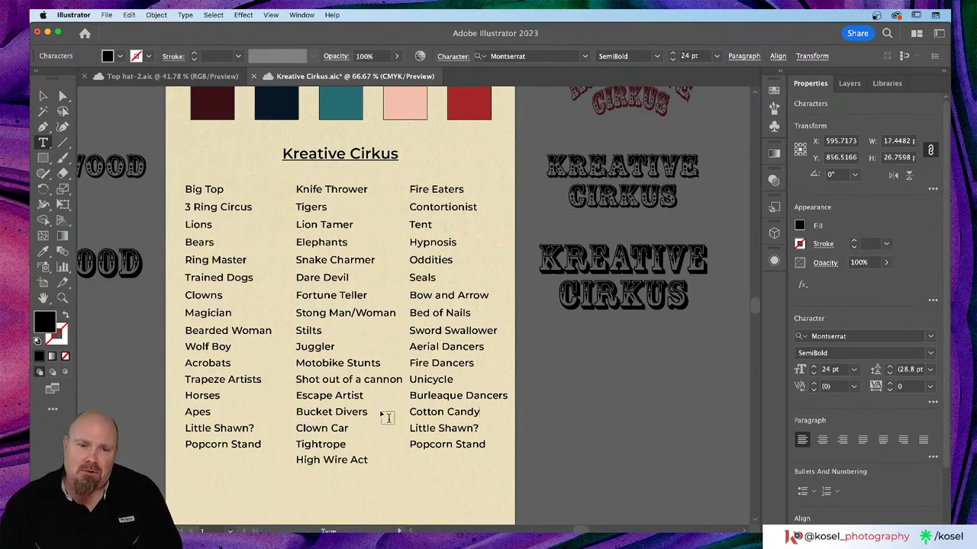
- Replace the entry below "Cotton Candy" in the third column with "Music" and save the document
click(449, 427)
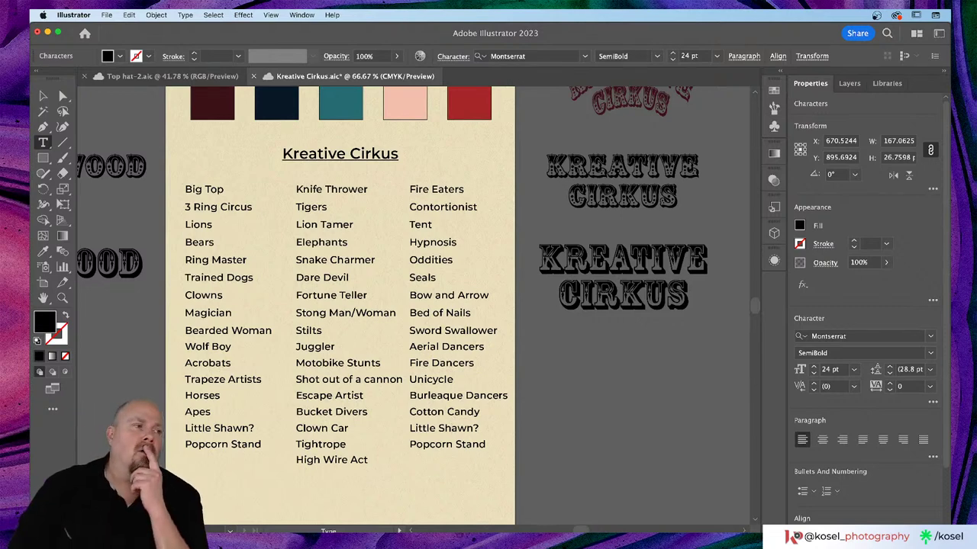
triple_click(447, 428)
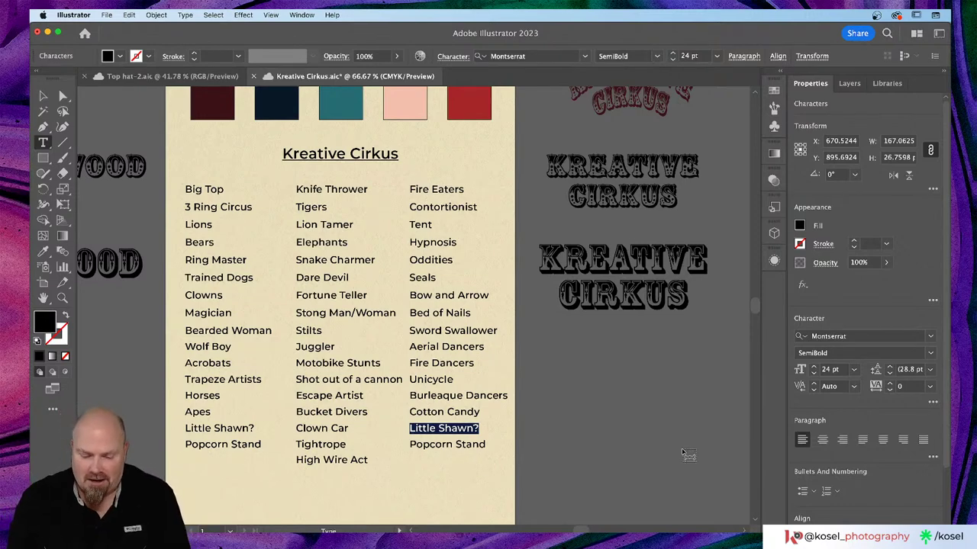
text(Music)
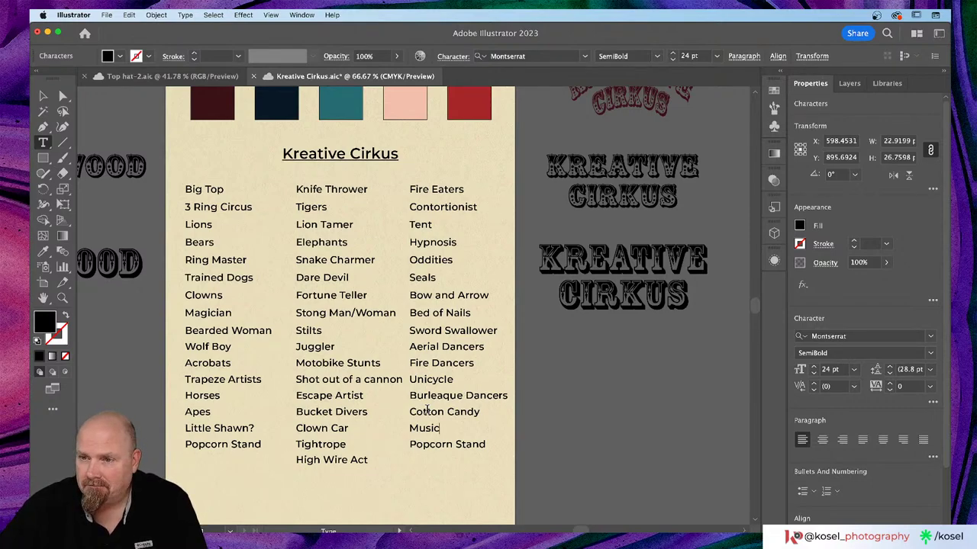
scroll(427, 409, down, 3)
scroll(427, 410, up, 3)
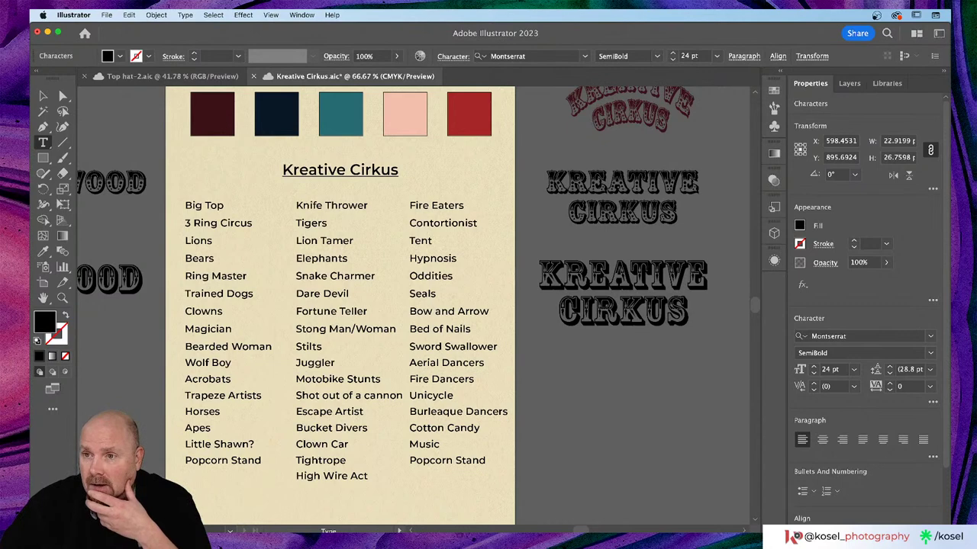
key(super+s)
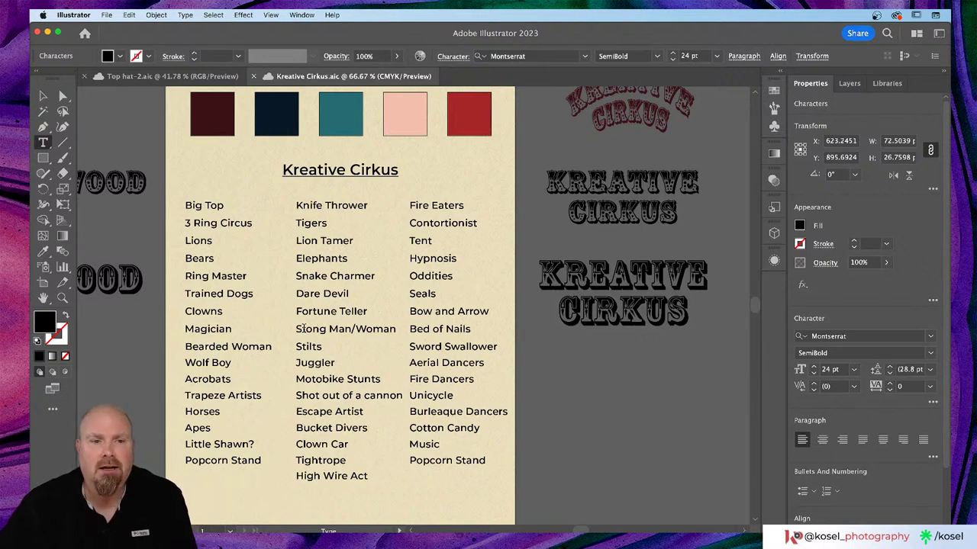
- Correct the misspelled entries to "Strong Man/Woman" in the second column and "Burlesque Dancers" in the third
click(333, 330)
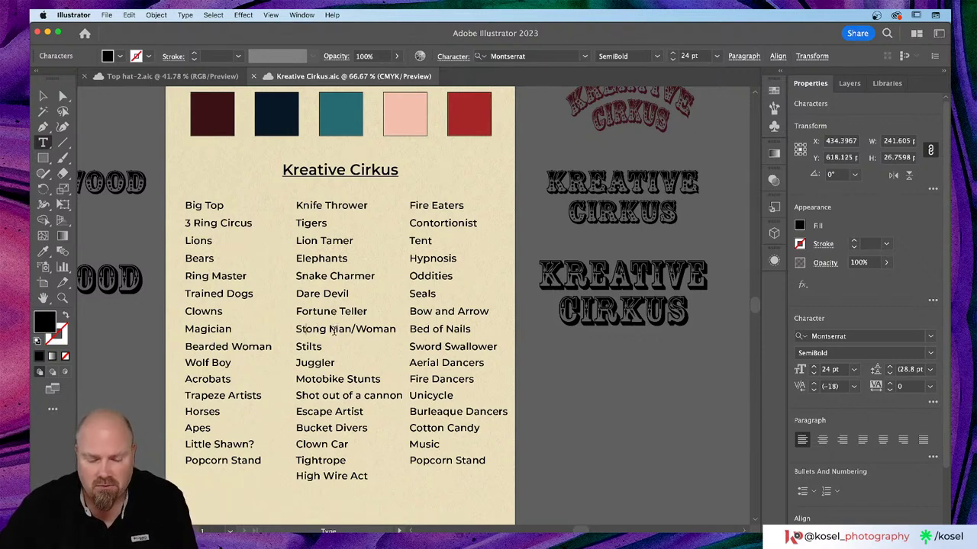
text(r)
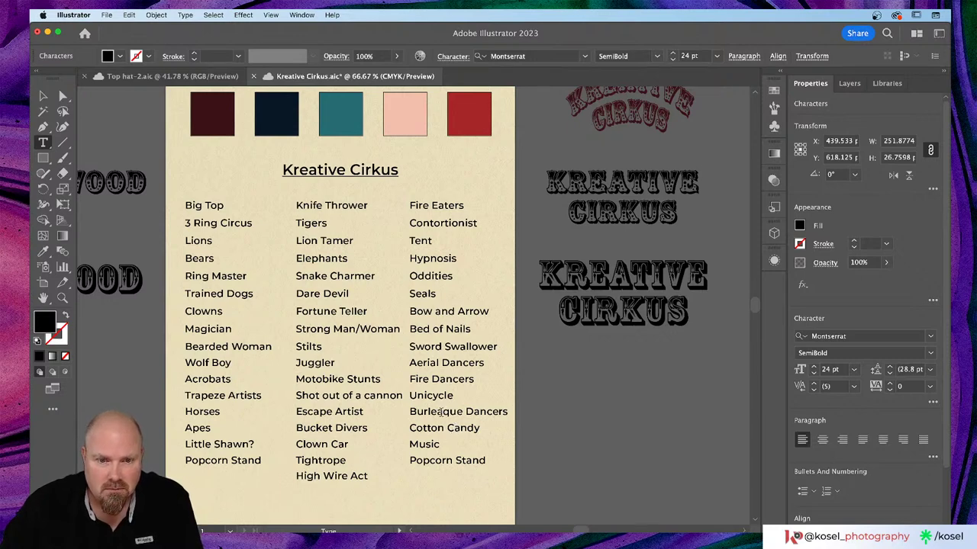
click(478, 442)
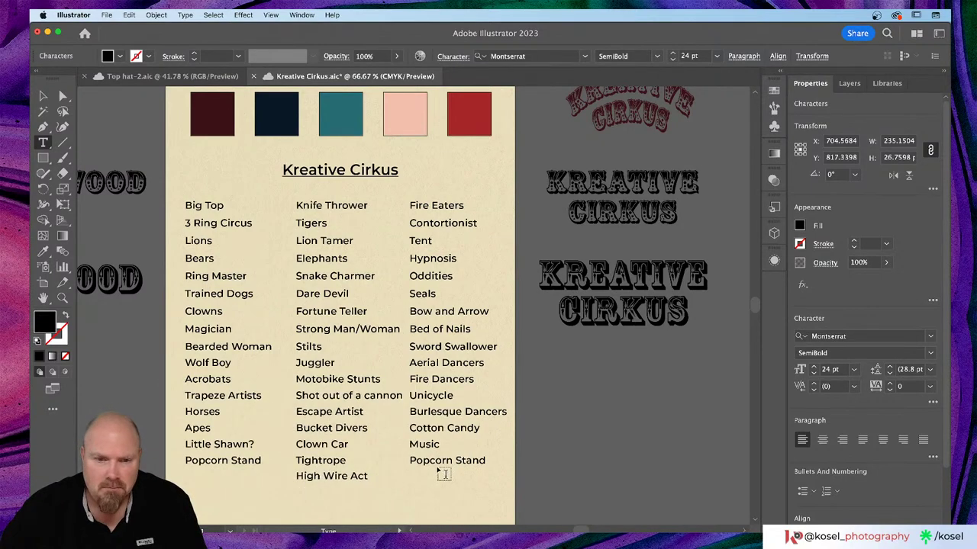
- Replace the "Popcorn Stand" entry in the third column with "Stuntperson"
click(434, 459)
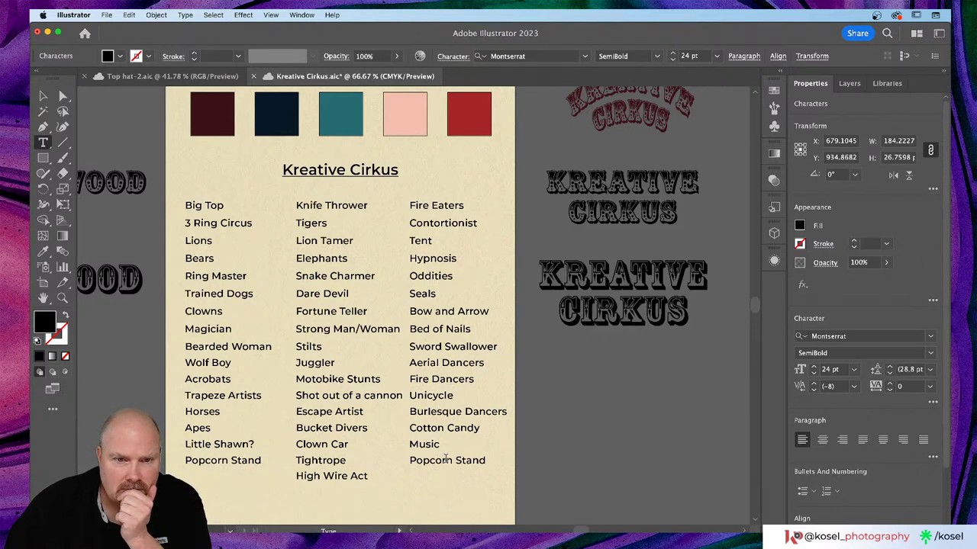
triple_click(446, 460)
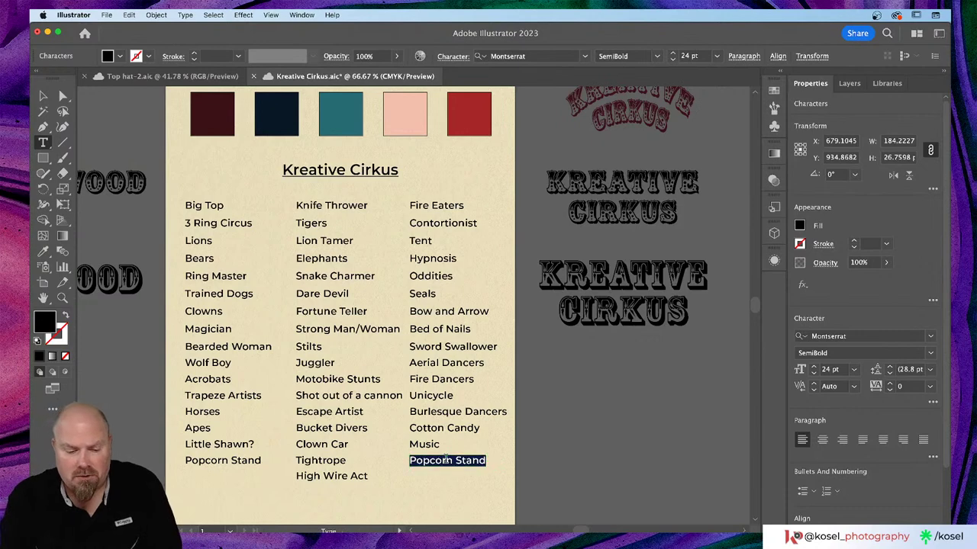
text(Stunt)
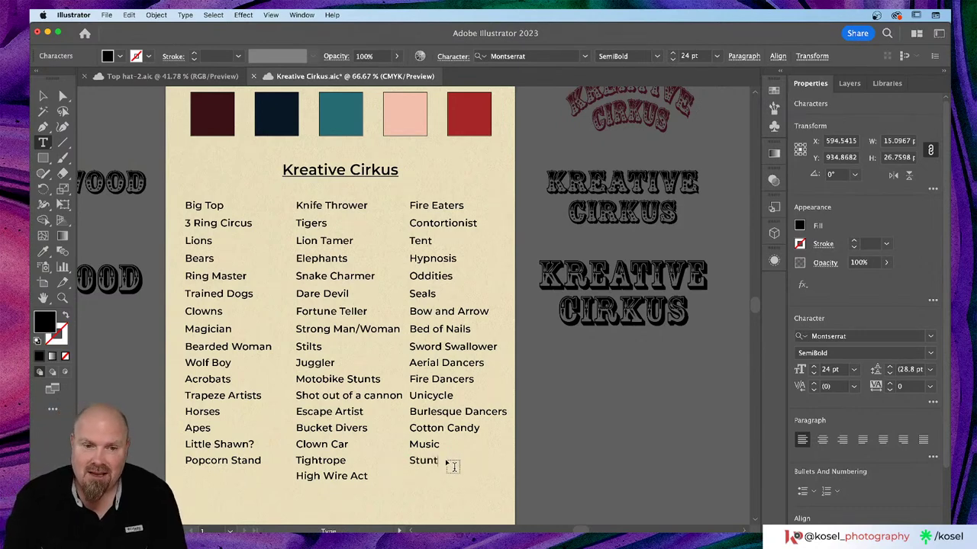
text(person)
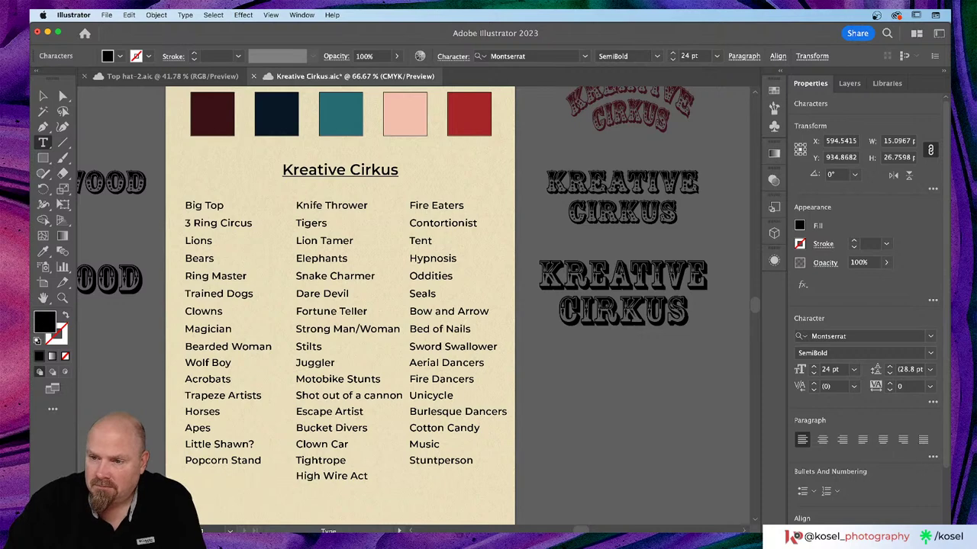
key(super+Tab)
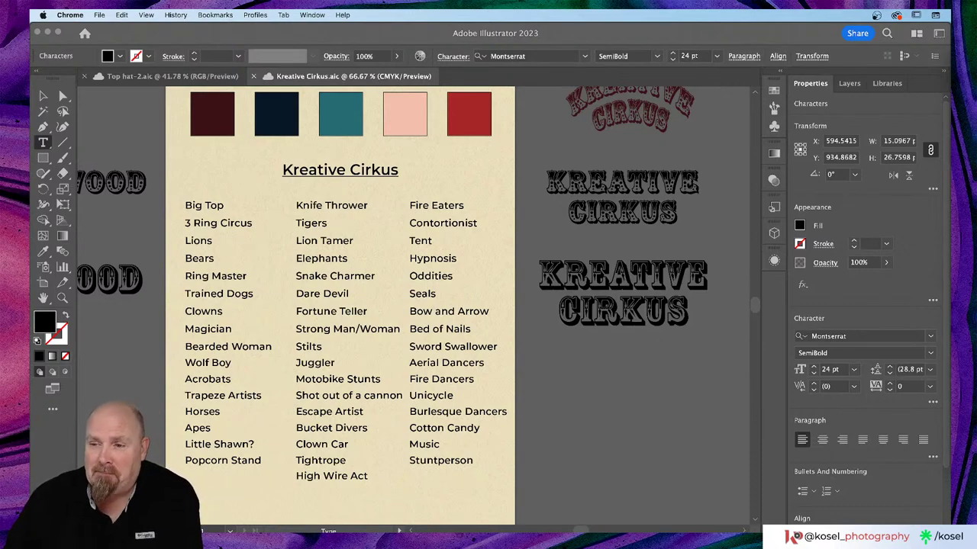
scroll(675, 427, down, 3)
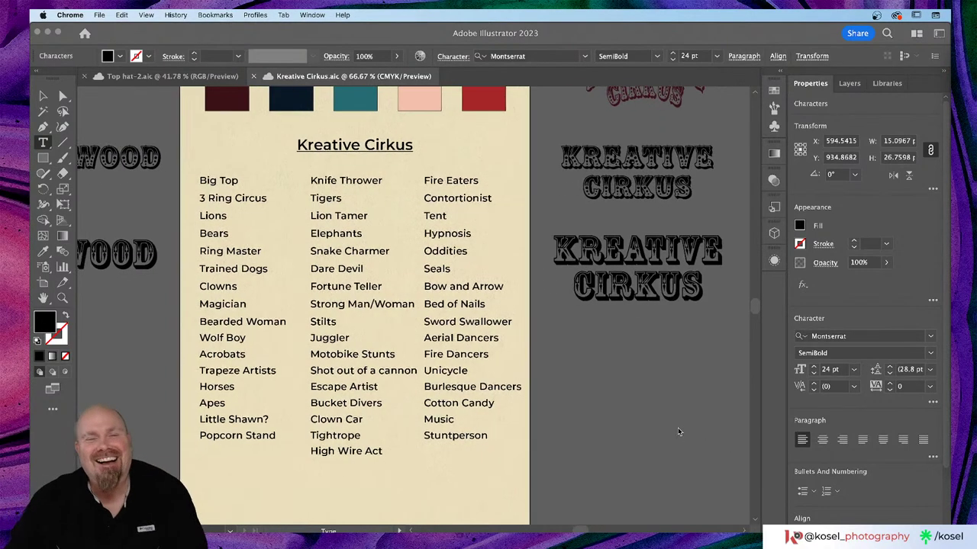
scroll(678, 432, down, 3)
scroll(678, 432, left, 3)
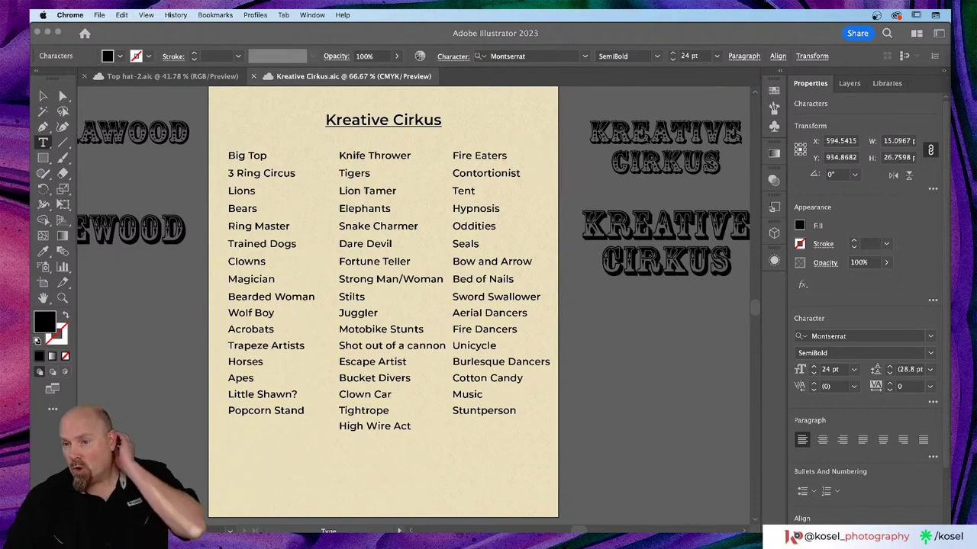
click(669, 406)
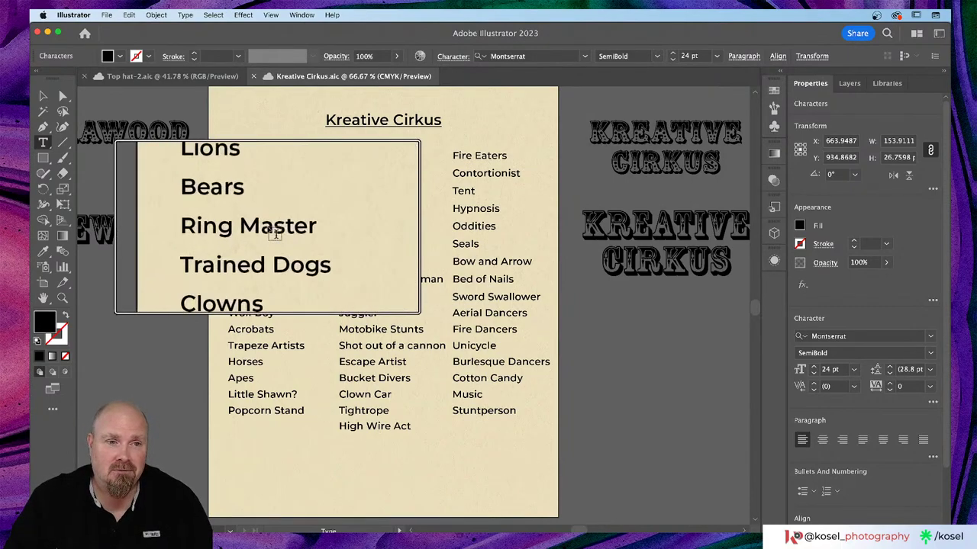
- Examine the top hat color variations, the playing card and the KC monogram designs in the Top hat-2 document
click(150, 80)
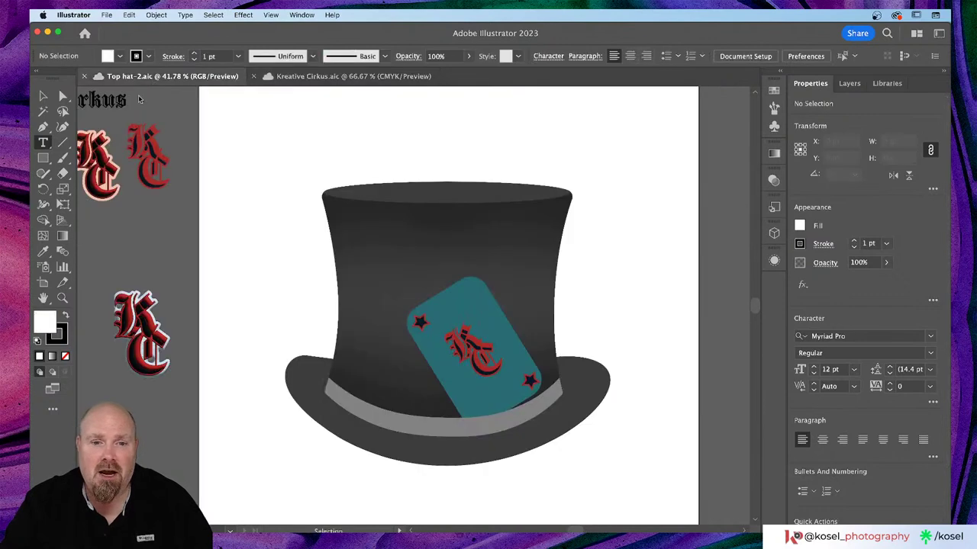
key(super+minus)
key(super+minus)
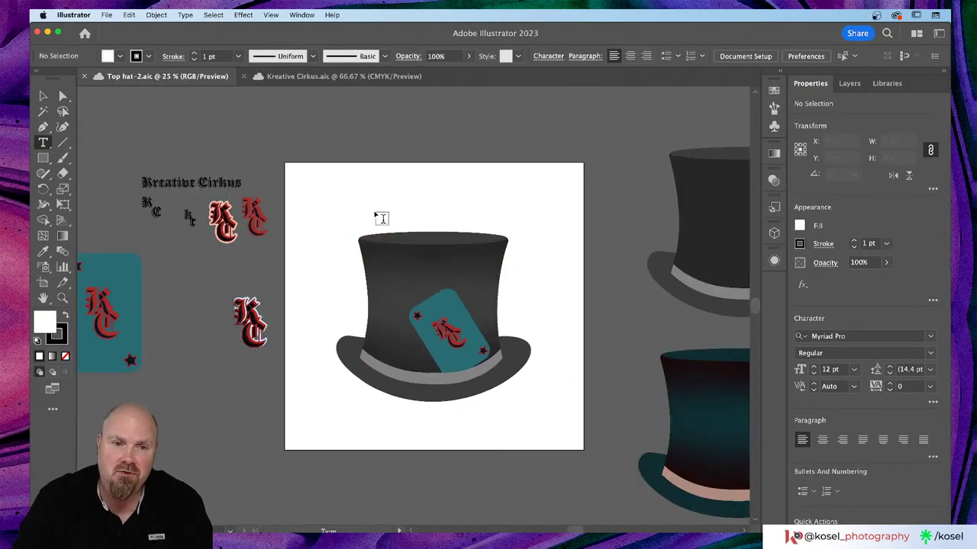
scroll(359, 205, right, 3)
scroll(356, 203, right, 5)
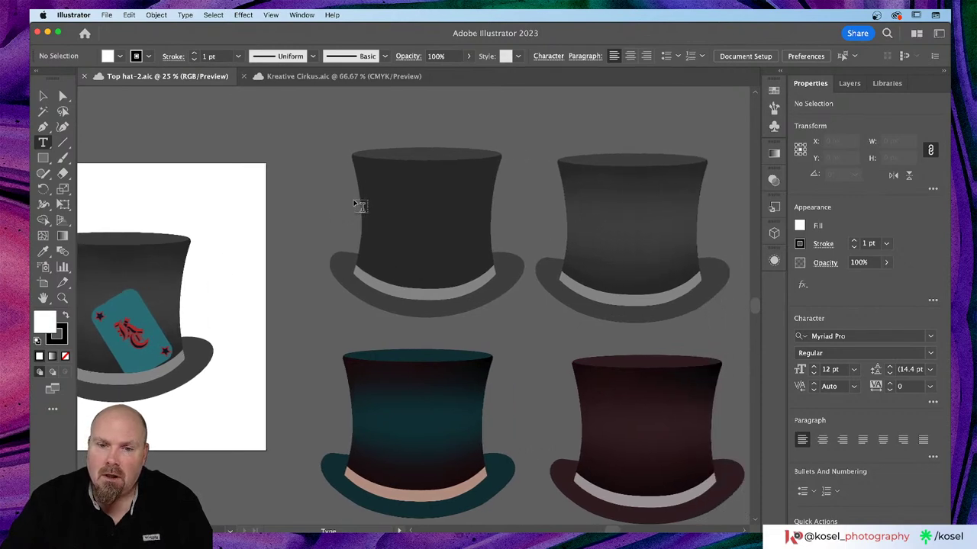
scroll(356, 204, down, 3)
scroll(357, 207, right, 2)
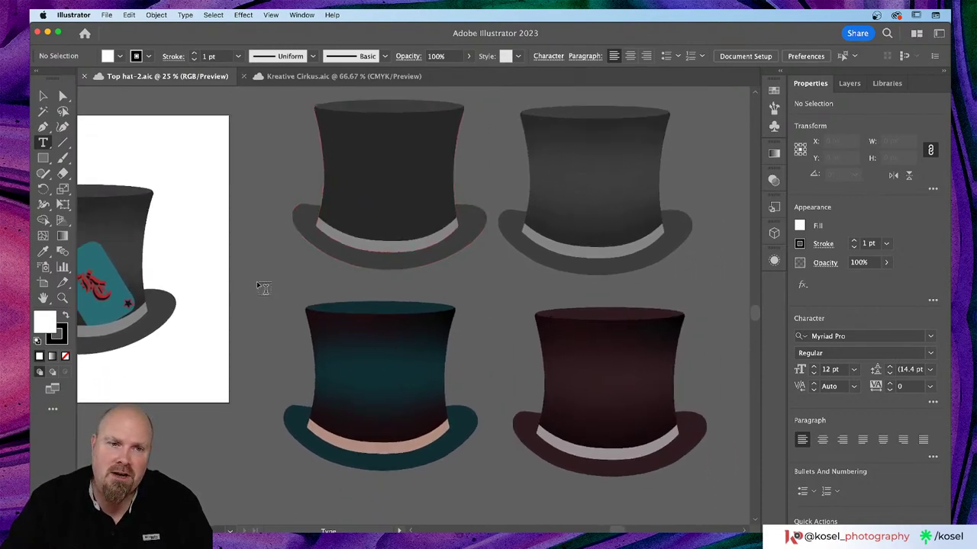
scroll(256, 284, left, 1)
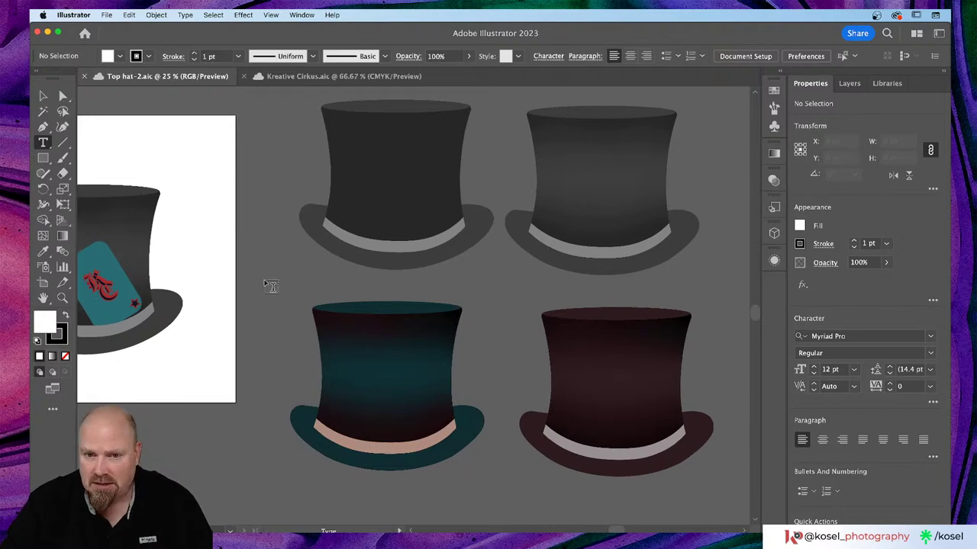
key(super+minus)
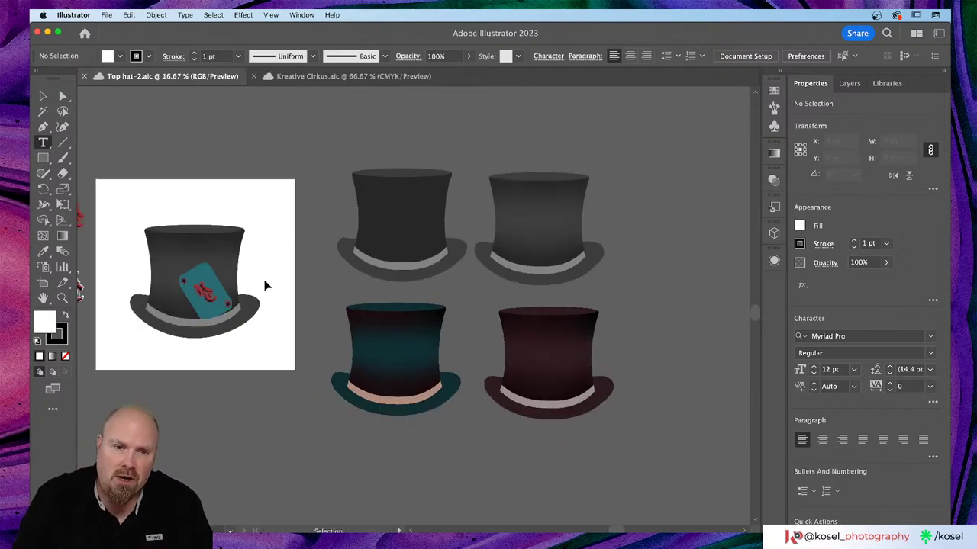
scroll(284, 289, left, 5)
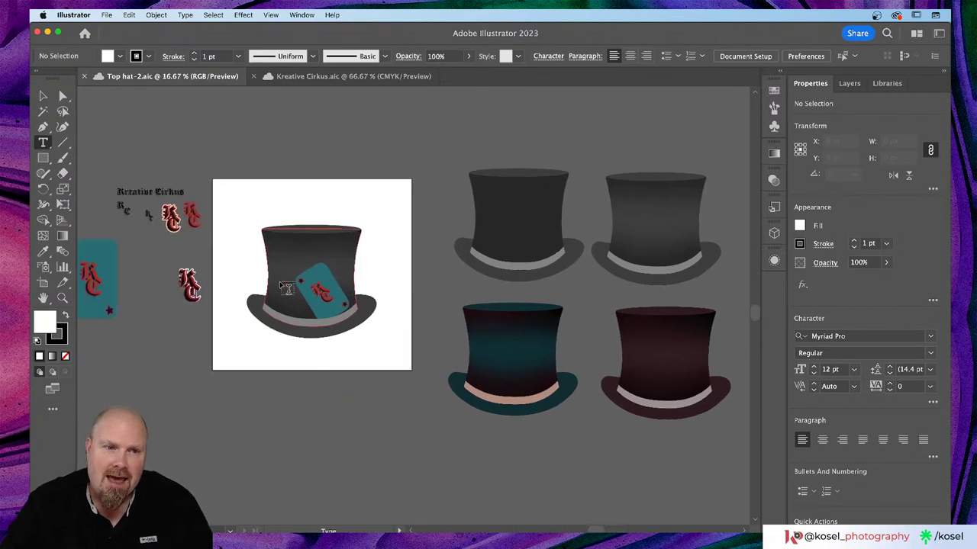
scroll(286, 289, left, 6)
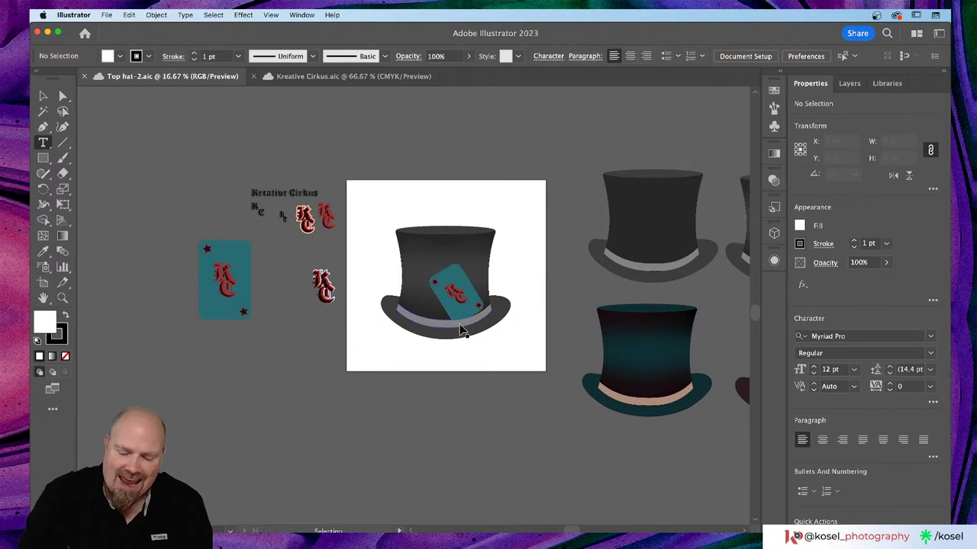
scroll(460, 330, up, 3)
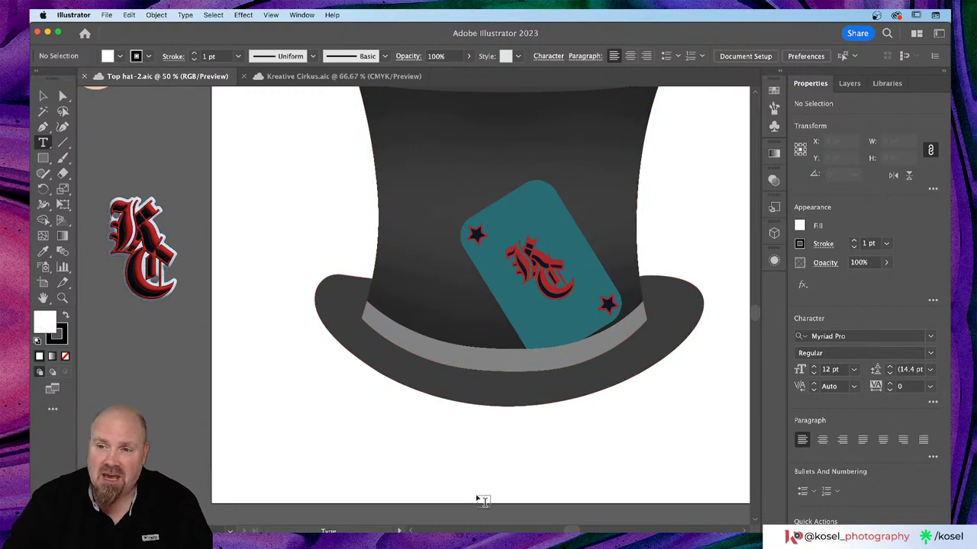
scroll(479, 500, down, 3)
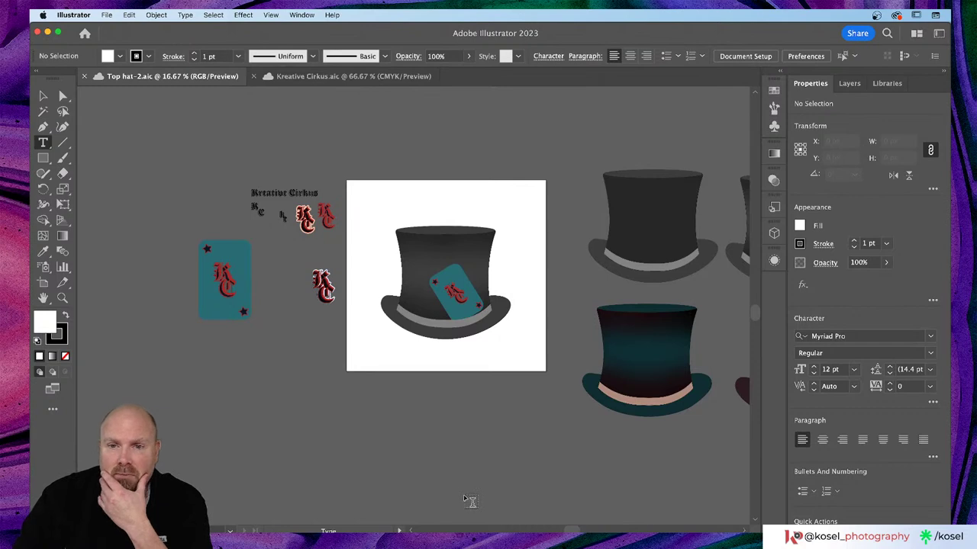
scroll(474, 500, right, 6)
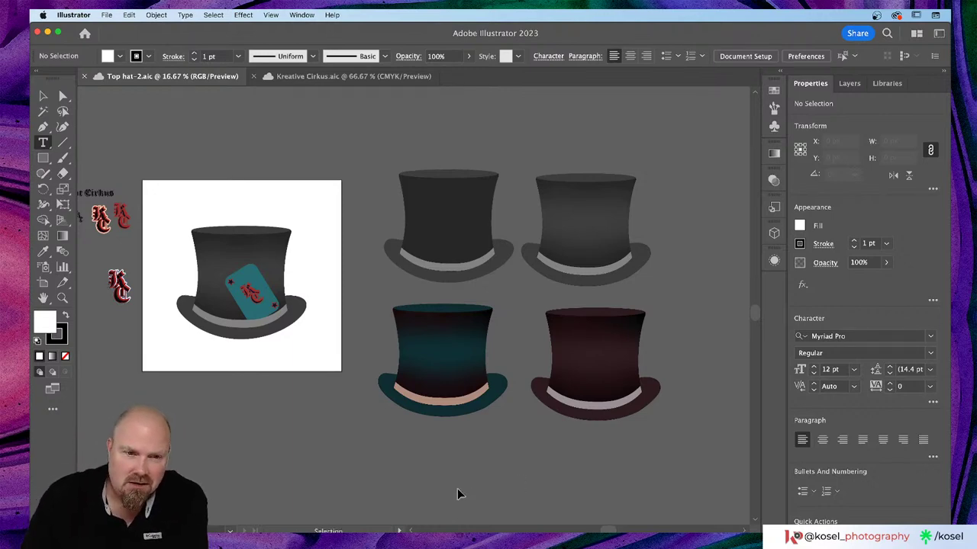
- Return to the Kreative Cirkus document and duplicate the "Popcorn Stand" entry directly below itself in the first column
click(339, 74)
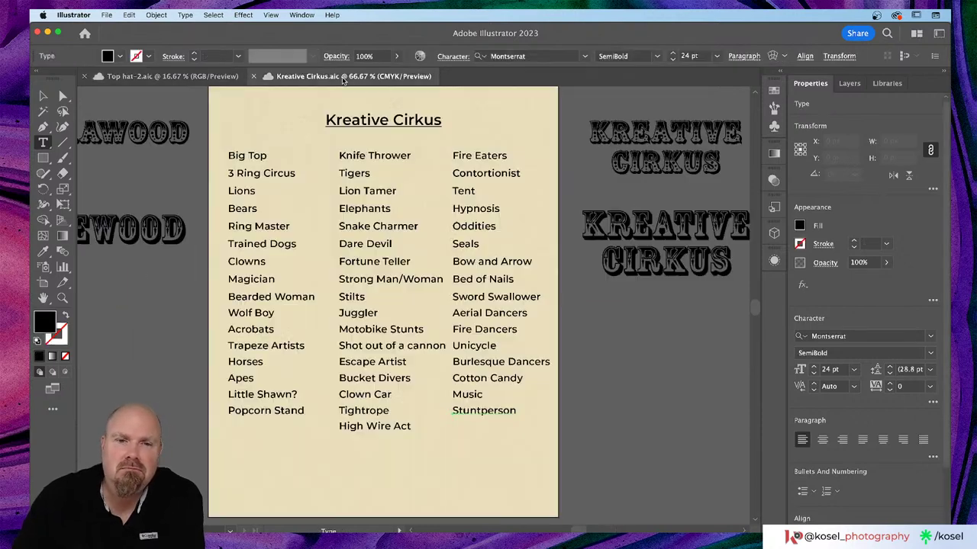
scroll(572, 286, left, 5)
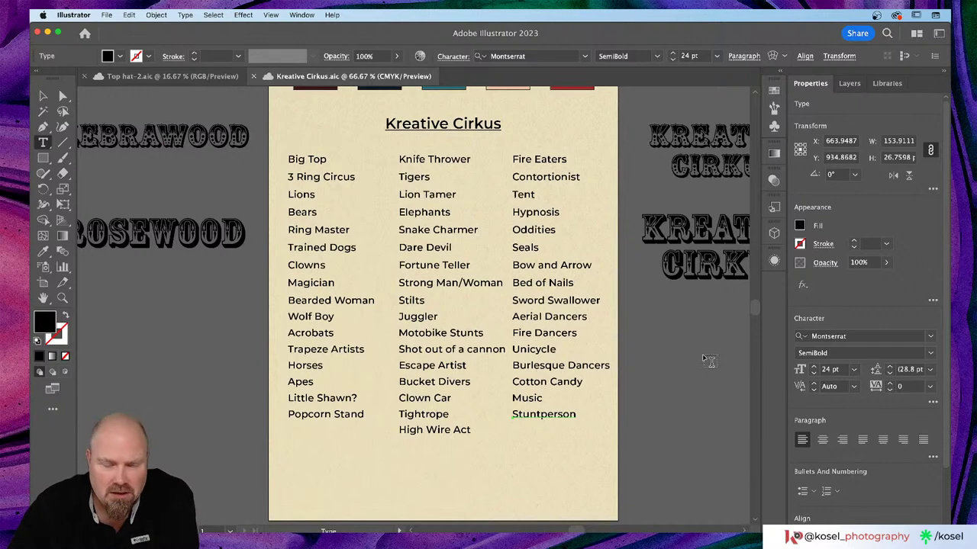
scroll(702, 354, down, 2)
scroll(702, 354, right, 2)
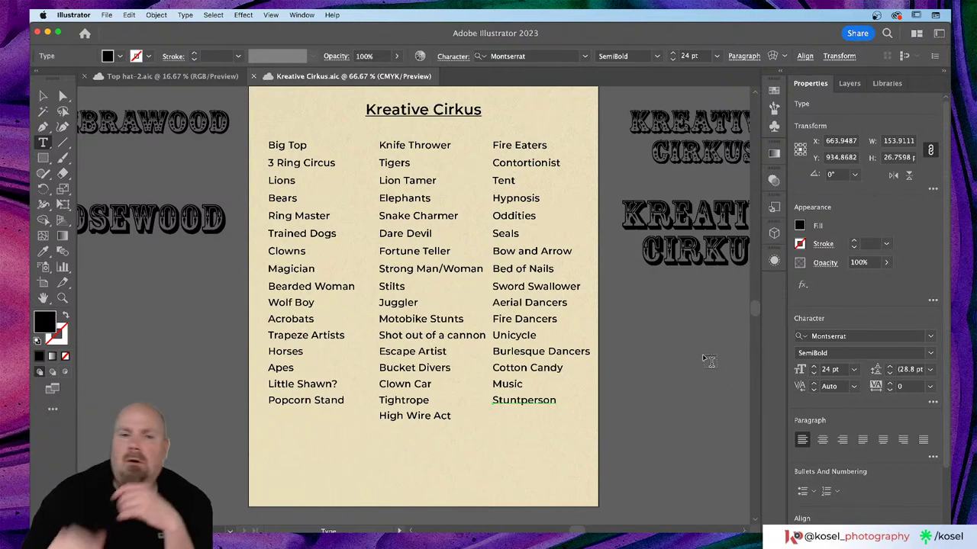
click(43, 96)
click(309, 401)
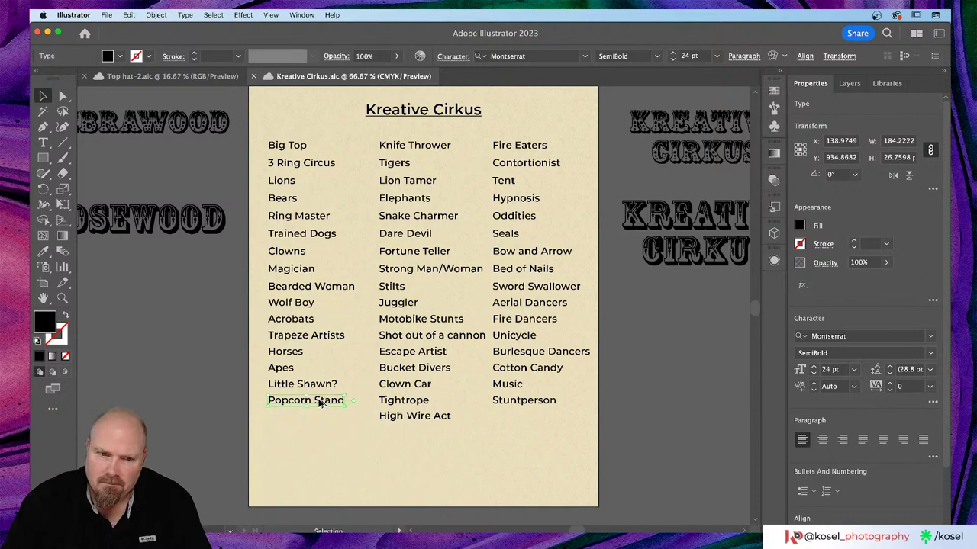
mouse_move(321, 403)
mouse_down()
mouse_move(323, 427)
mouse_move(321, 418)
mouse_up()
- Replace the text of the duplicated "Popcorn Stand" entry at the end of the first column with "The Stands"
double_click(313, 415)
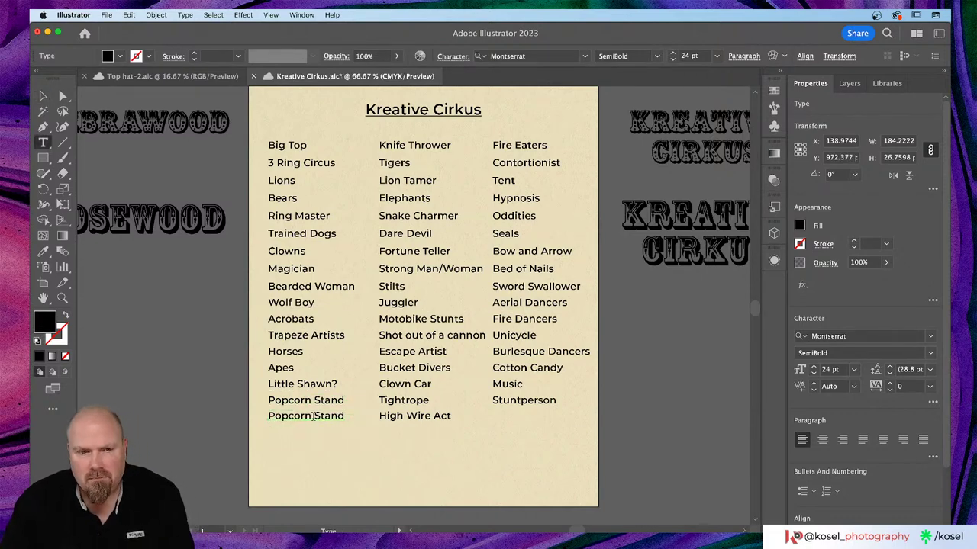
triple_click(313, 416)
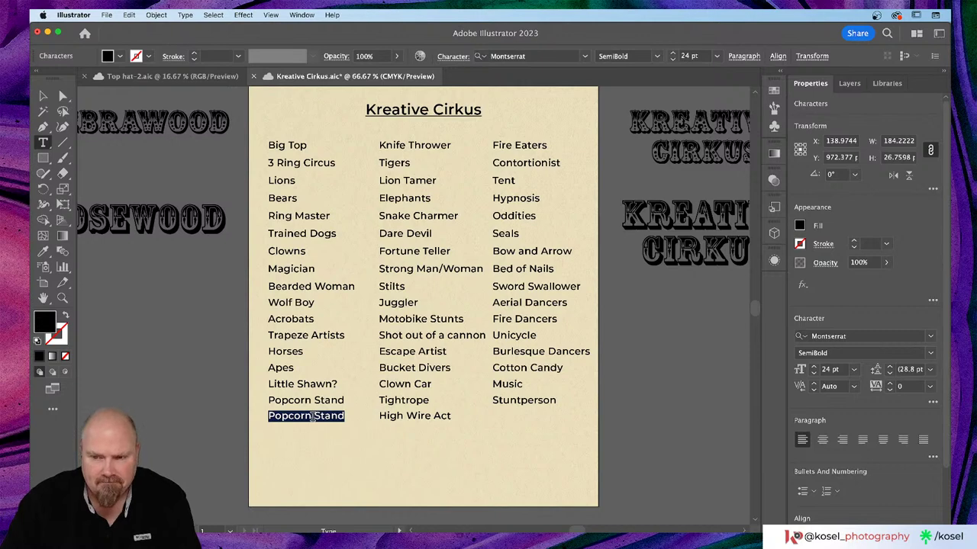
text(Th)
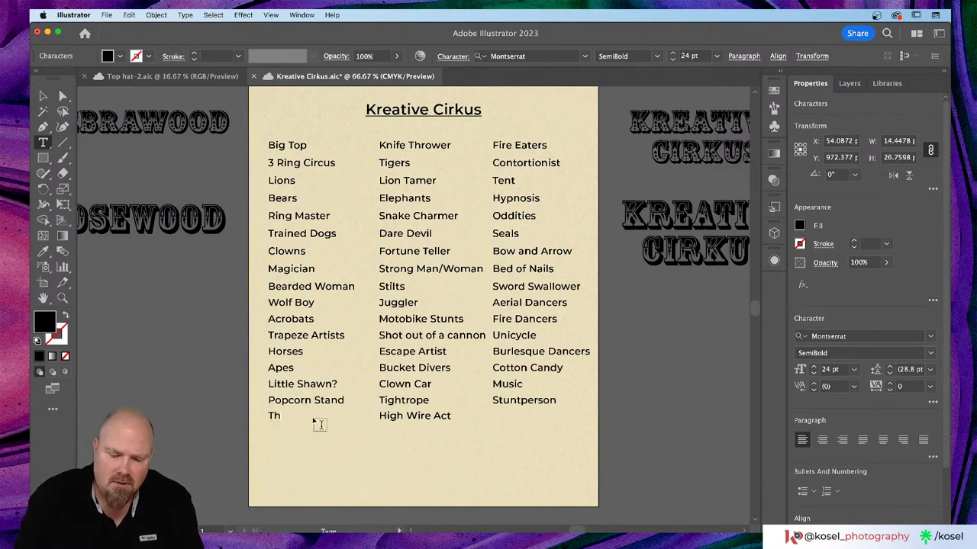
text(e Stands)
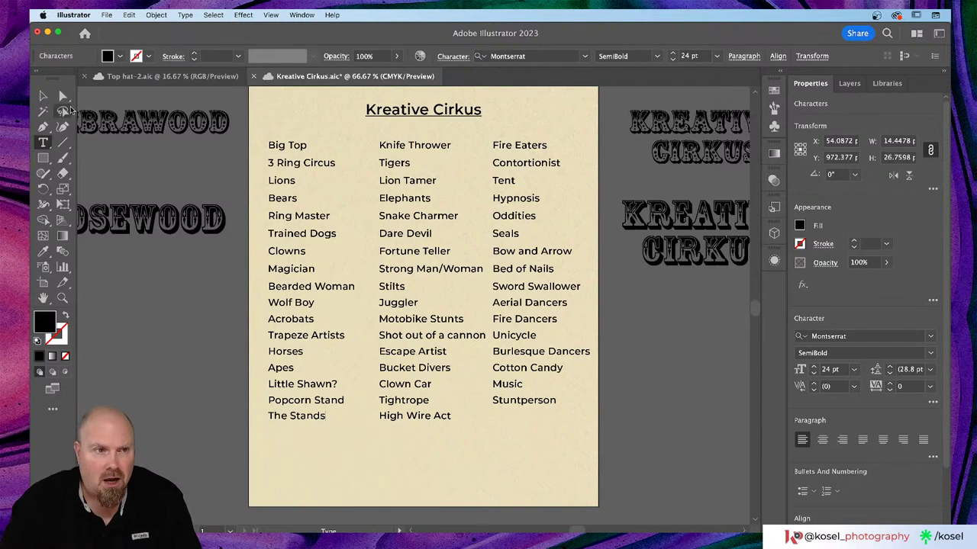
click(42, 95)
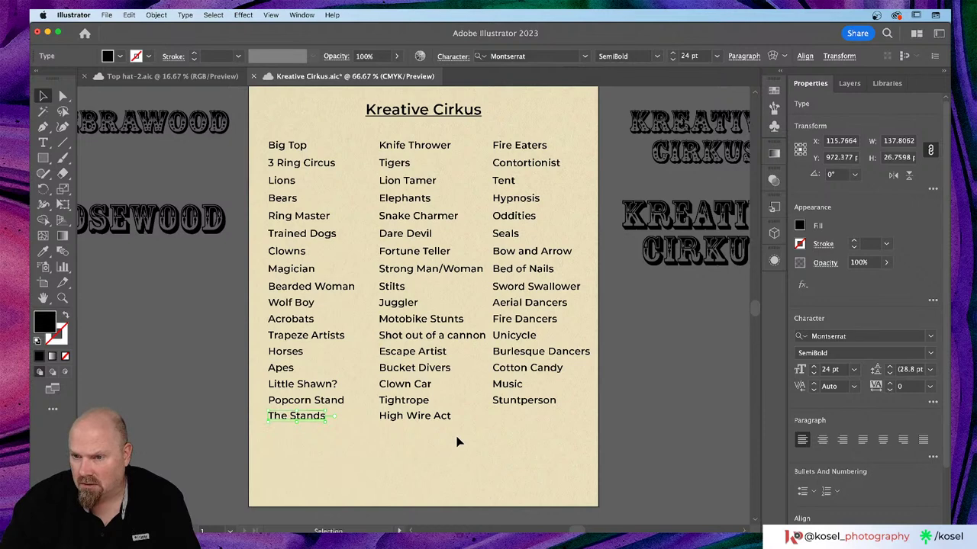
- Change the last entry in the first column to "Bleachers"
double_click(313, 417)
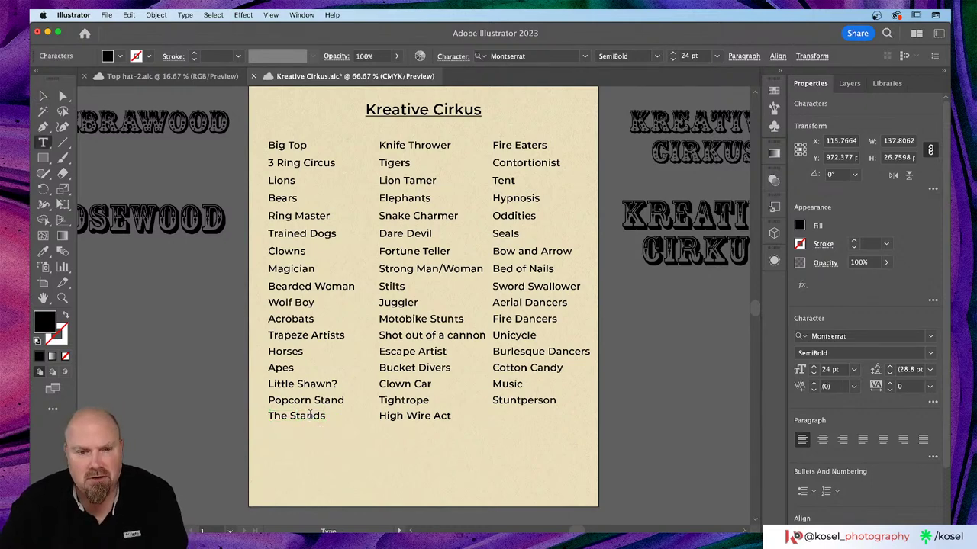
triple_click(310, 415)
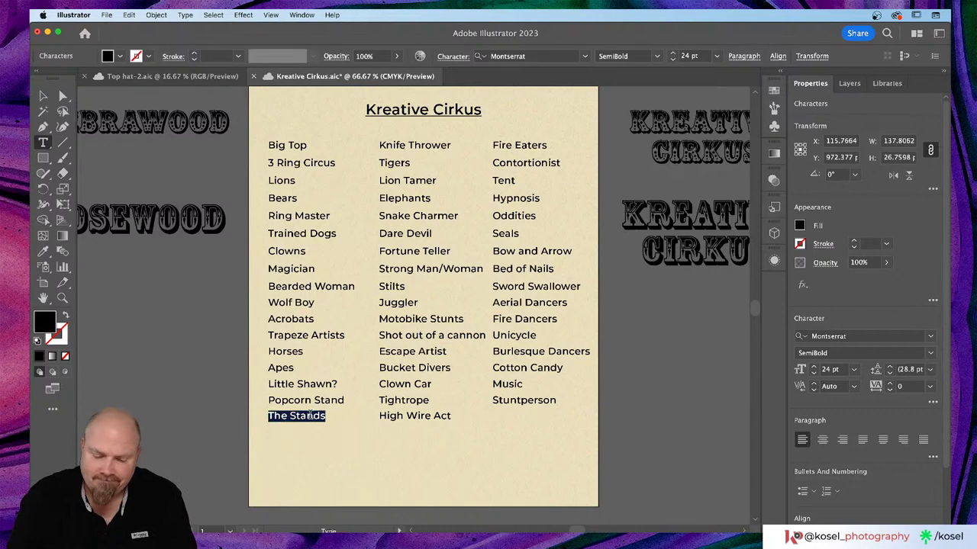
text(Bleache)
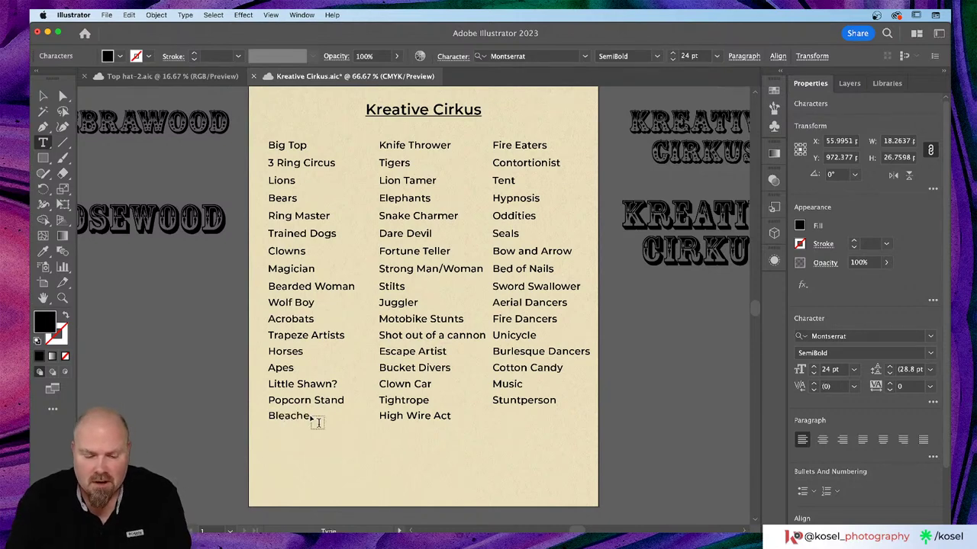
text(rs)
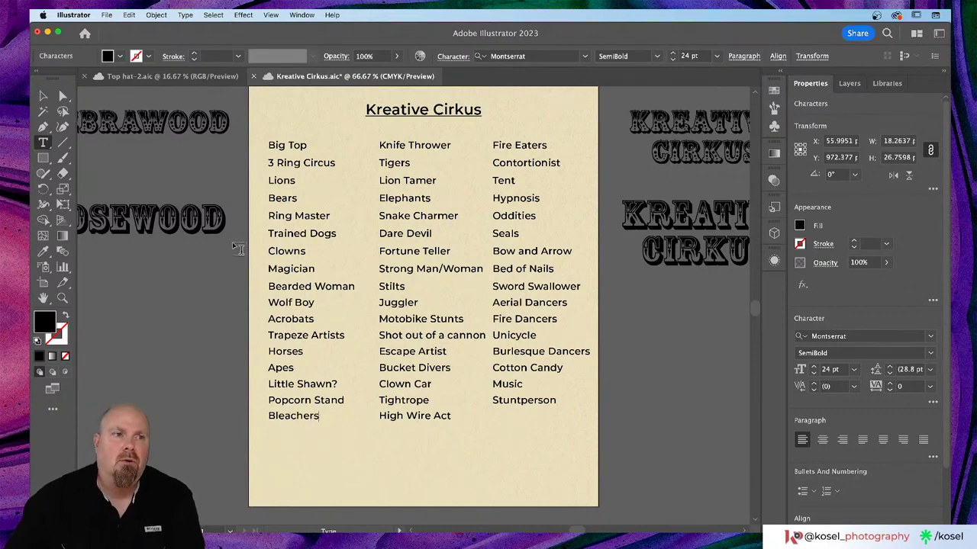
key(Escape)
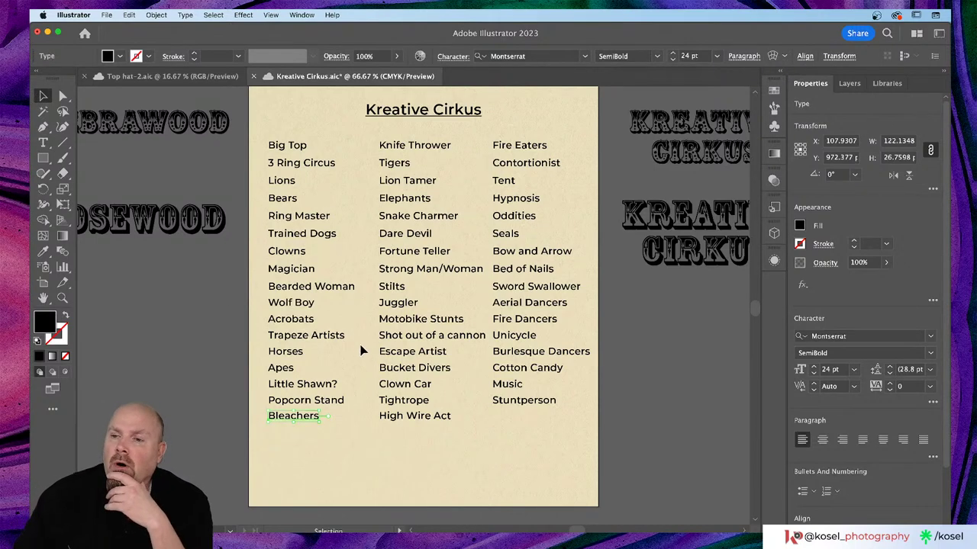
- Review all three columns of circus ideas along with the title and color swatches above them
scroll(421, 366, down, 5)
scroll(420, 367, right, 2)
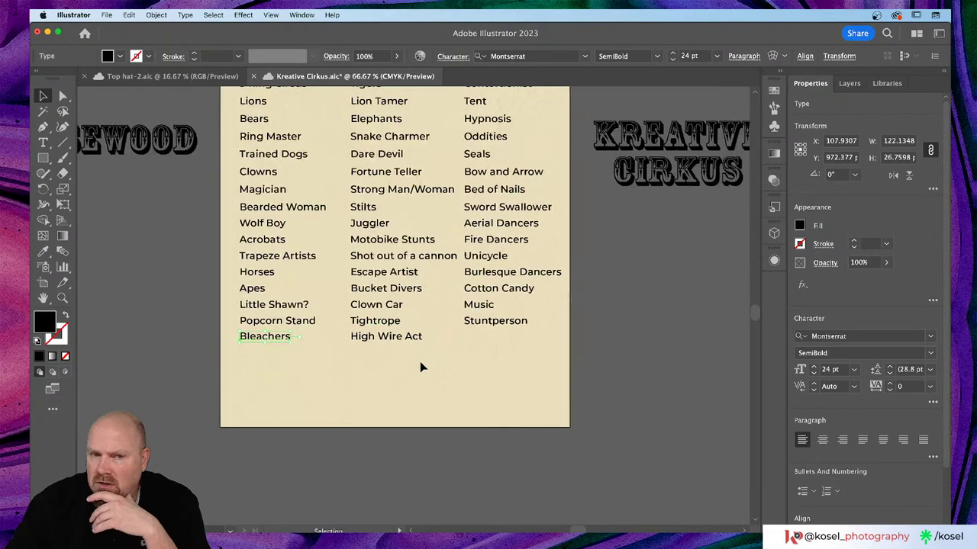
scroll(421, 367, right, 6)
scroll(422, 367, up, 3)
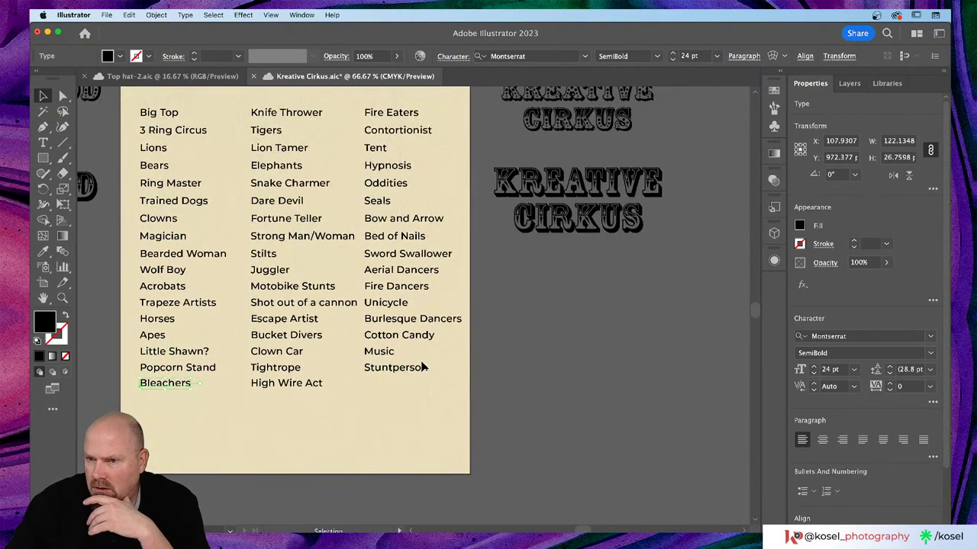
scroll(422, 367, right, 3)
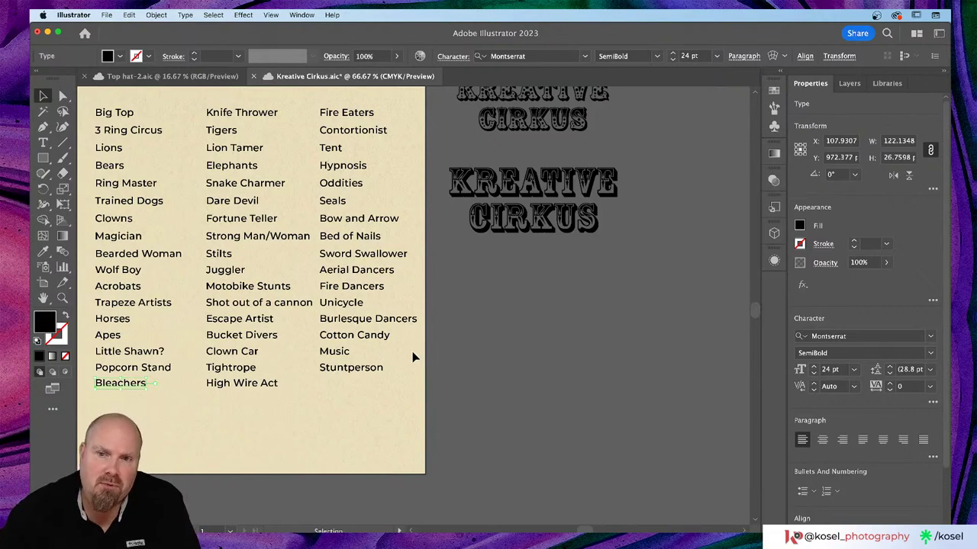
scroll(413, 356, up, 5)
scroll(413, 356, left, 1)
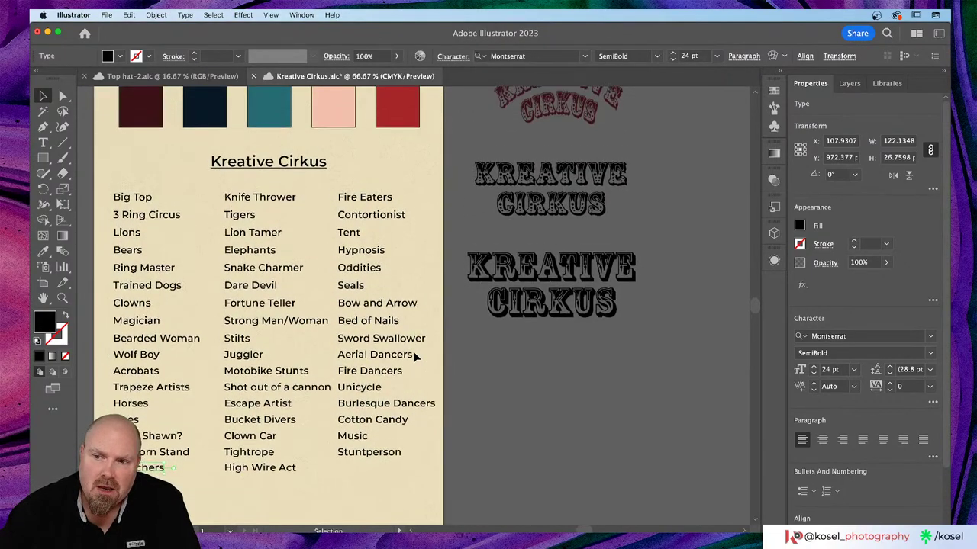
scroll(413, 353, up, 1)
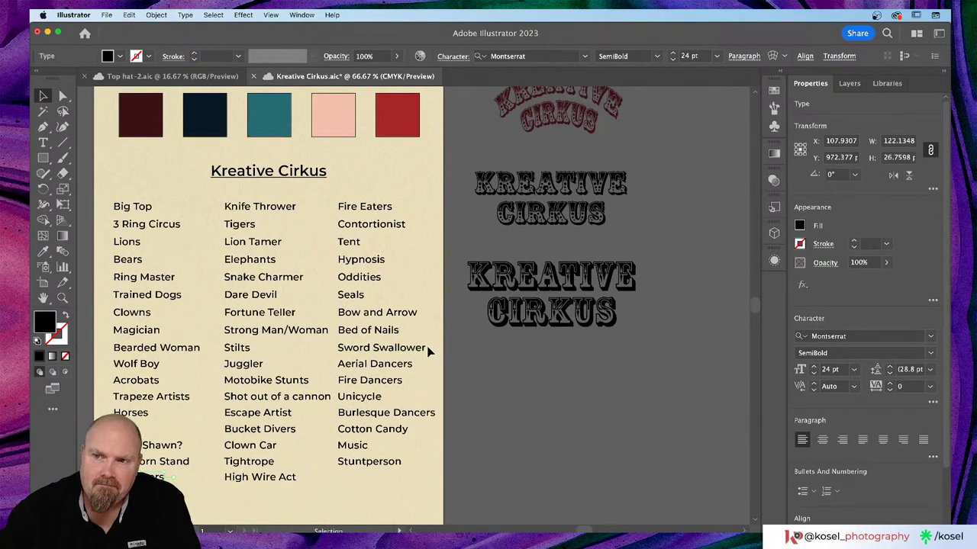
scroll(159, 415, down, 6)
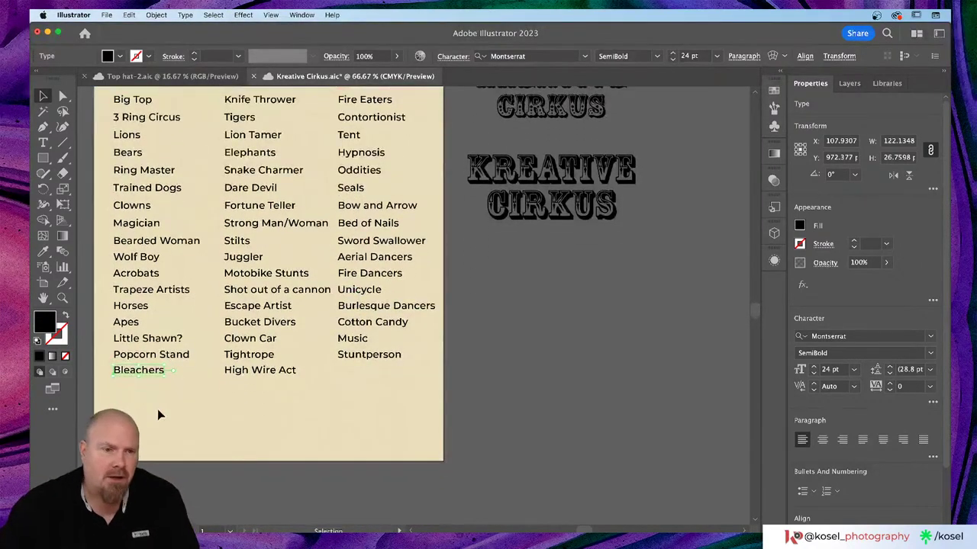
- Duplicate the "Bleachers" entry directly below itself in the first column and change the copy's text to "Tattoo Person"
scroll(158, 414, left, 6)
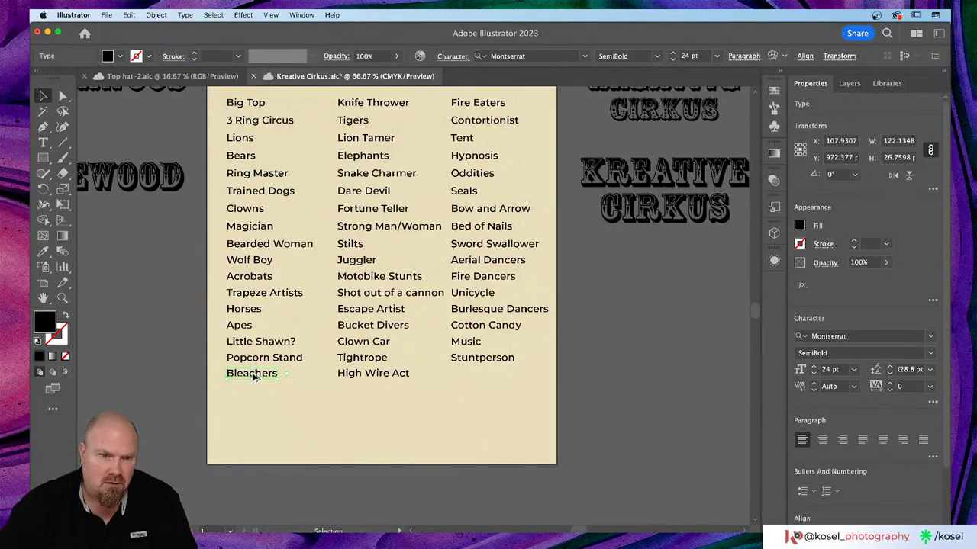
mouse_move(254, 377)
mouse_down()
mouse_move(257, 403)
mouse_move(256, 390)
mouse_up()
key(t)
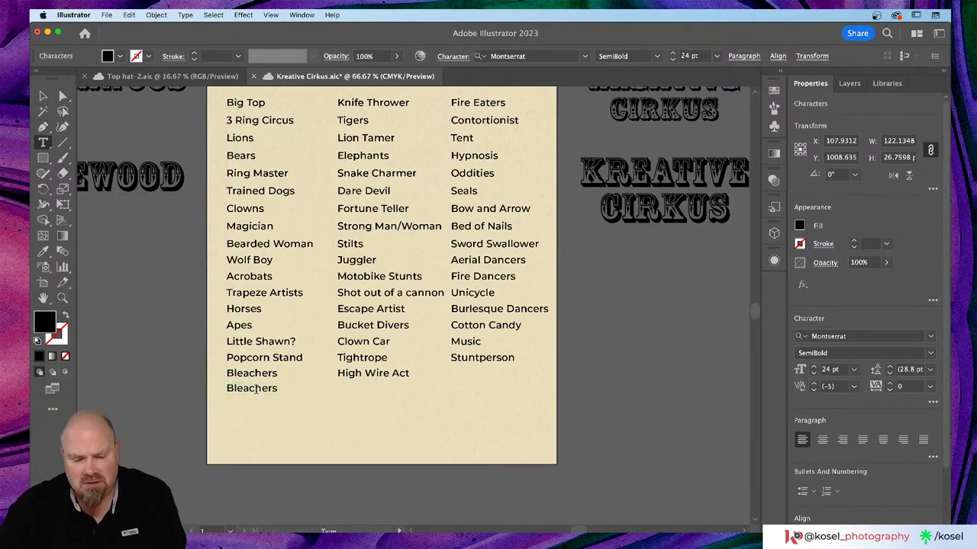
double_click(254, 389)
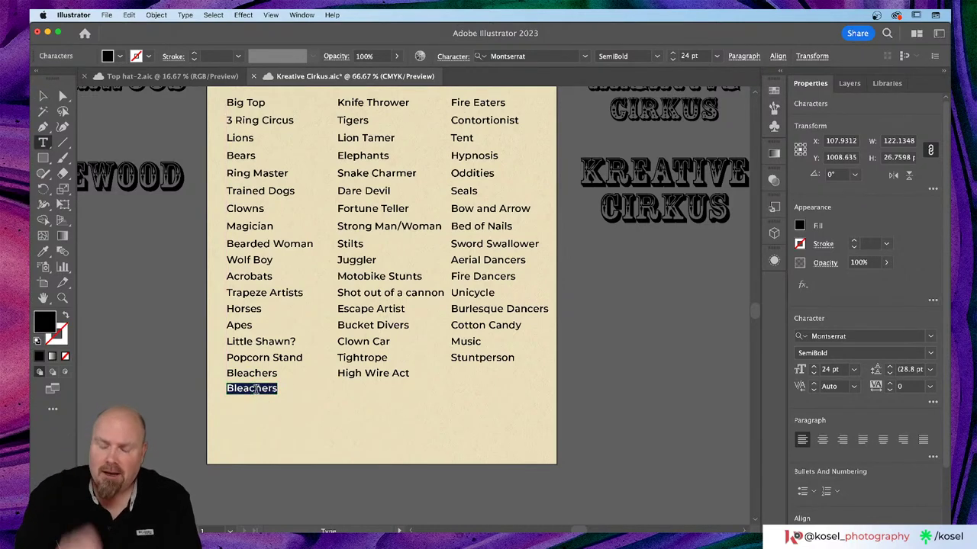
text(Tat)
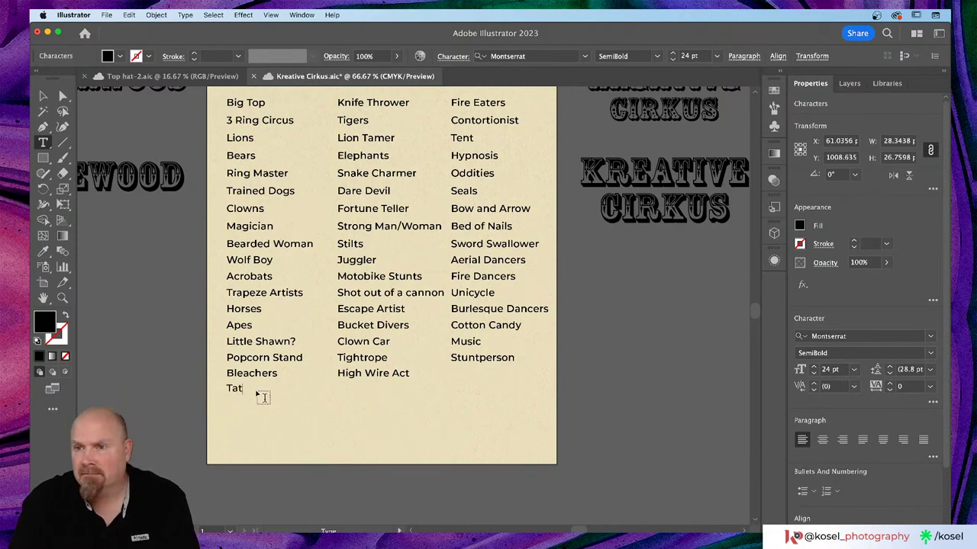
text(too)
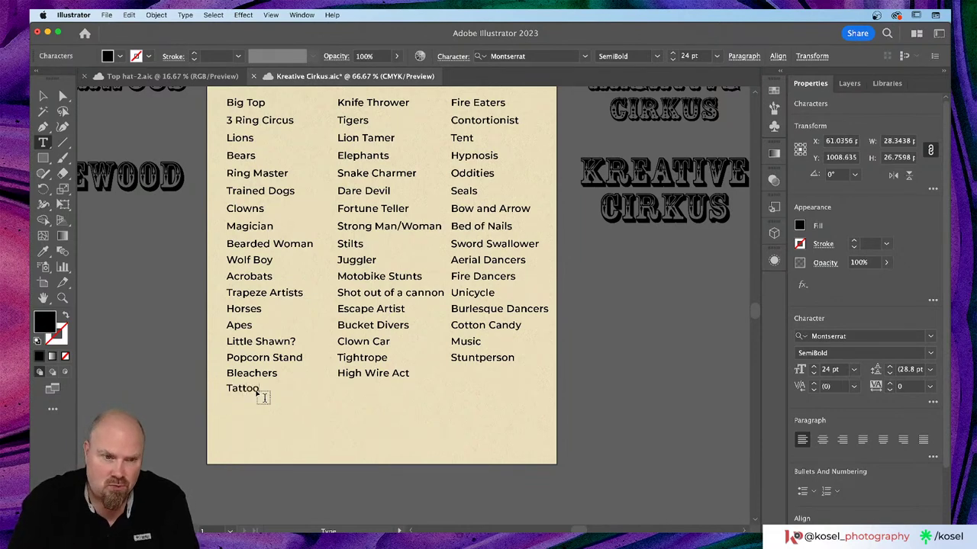
text( Pers)
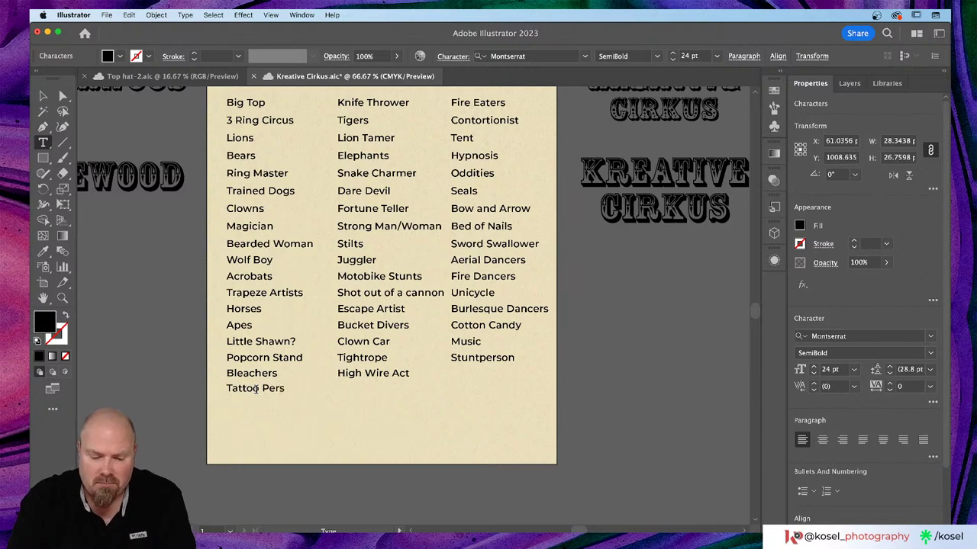
text(on)
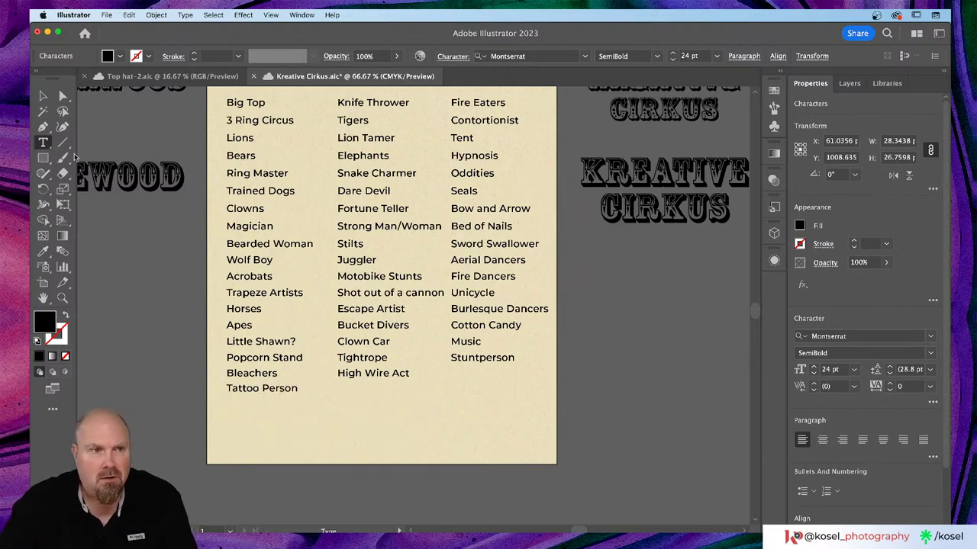
click(44, 96)
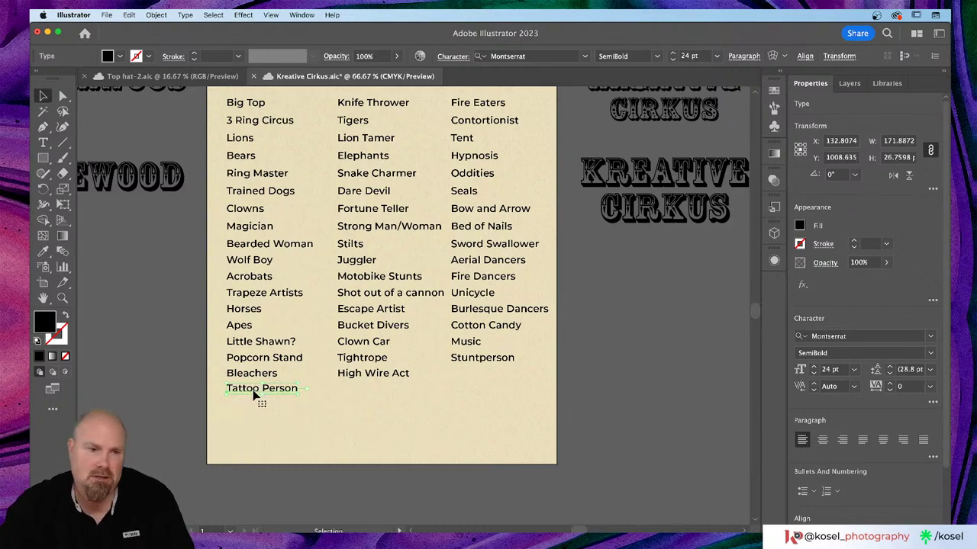
- Duplicate the "Tattoo Person" entry directly below itself and change the copy's text to "Tickets"
drag(255, 393, 257, 409)
key(t)
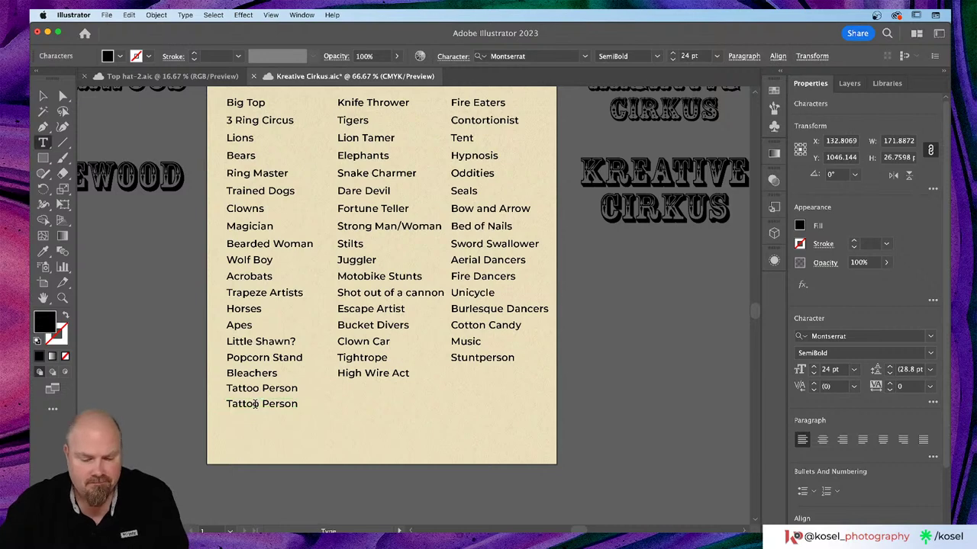
triple_click(255, 405)
text(Ticke)
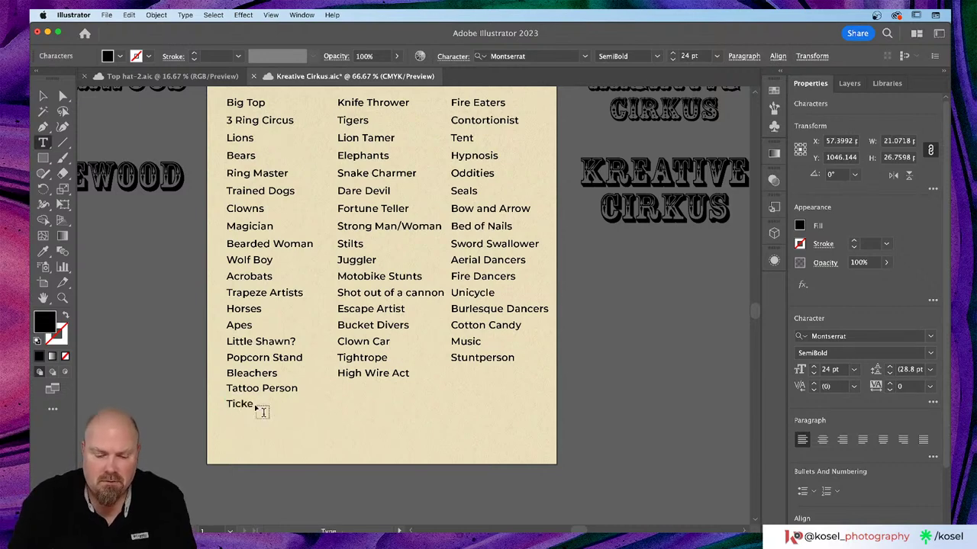
text(ts)
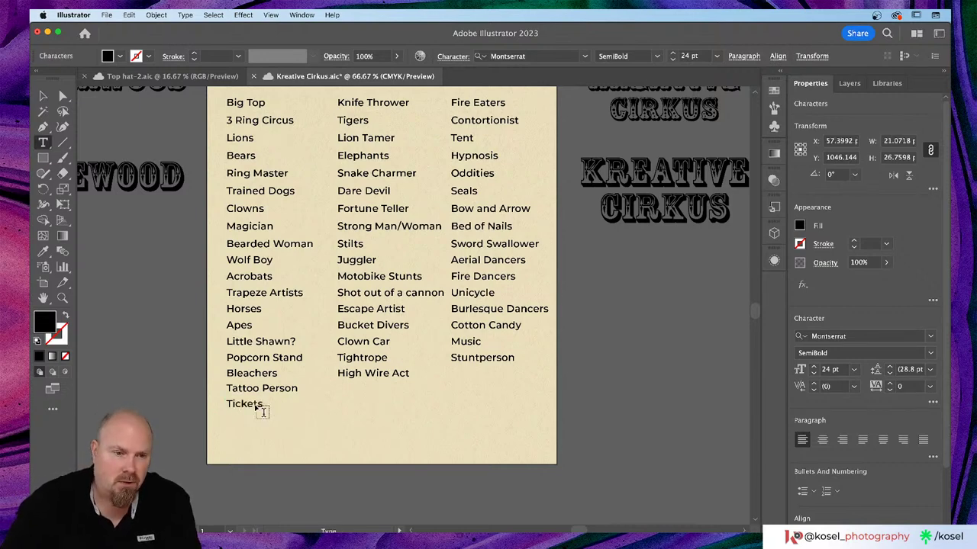
click(44, 95)
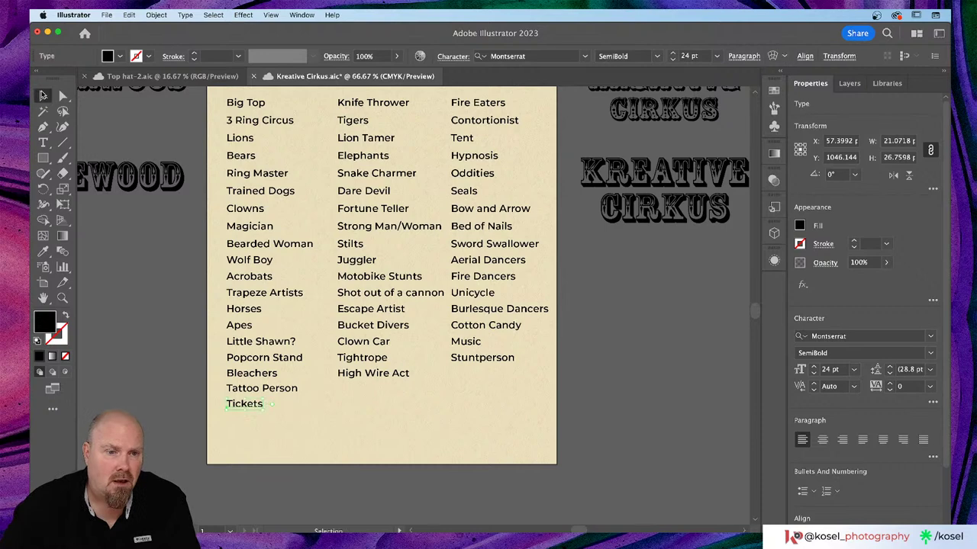
click(364, 424)
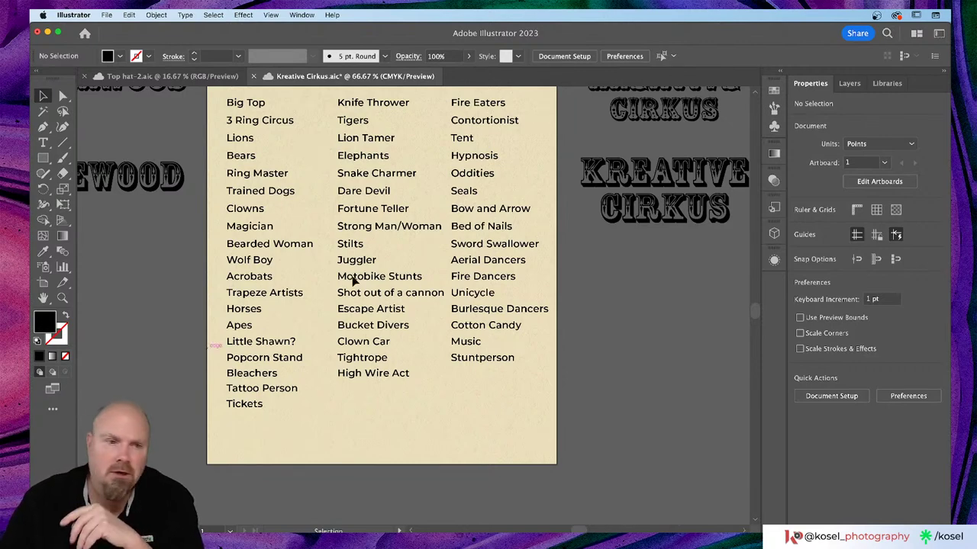
- Place a copy of the "3 Ring Circus" entry outside the artboard, beneath the large Kreative Cirkus lettering, as the heading of a side list
scroll(279, 136, up, 3)
click(292, 159)
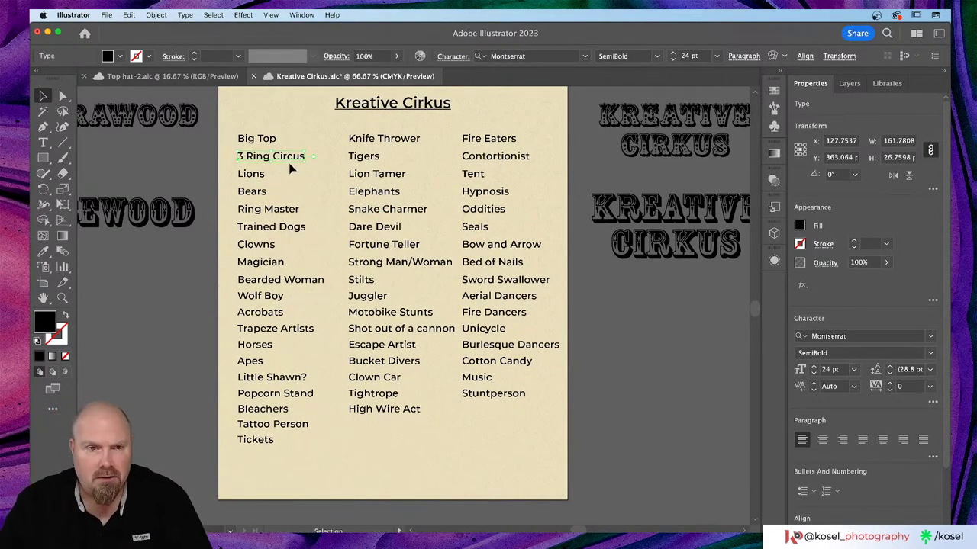
drag(288, 157, 655, 267)
scroll(658, 309, up, 1)
click(630, 324)
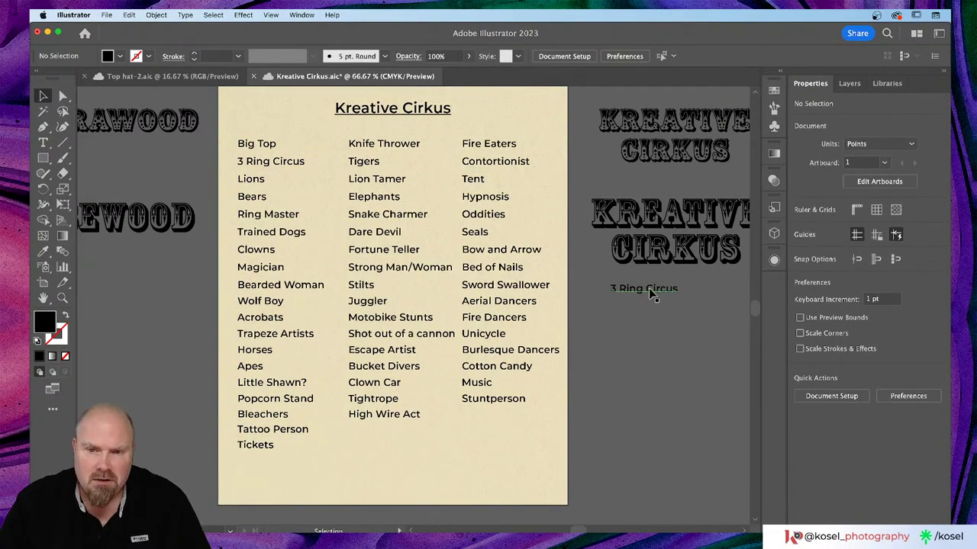
- Duplicate the off-artboard "3 Ring Circus" text just below itself and replace the copy's text with "Spotlight"
drag(655, 290, 654, 311)
double_click(653, 312)
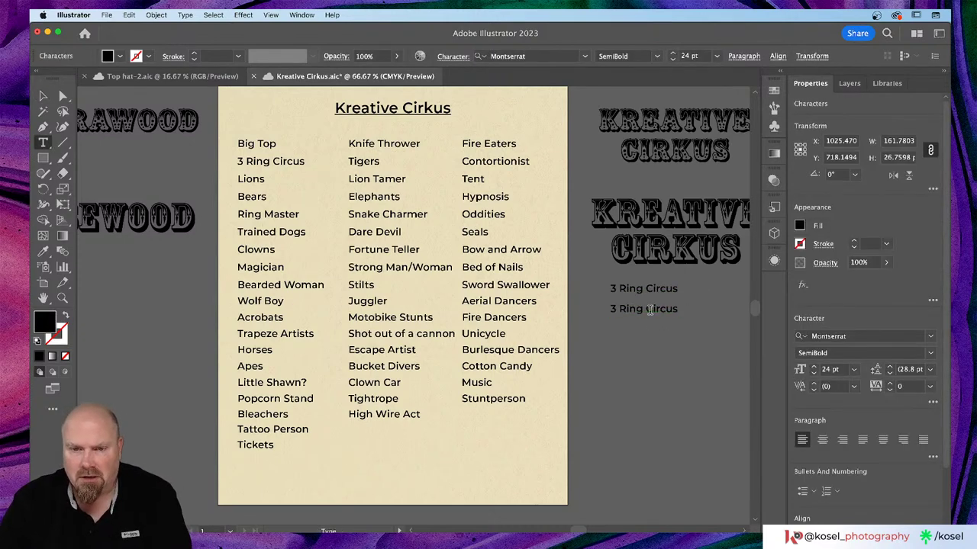
triple_click(650, 311)
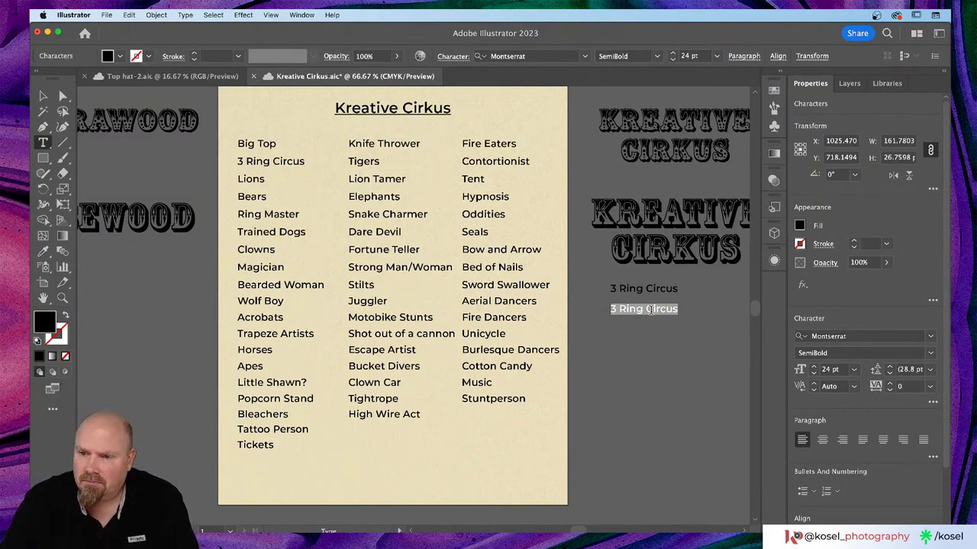
text(Spot)
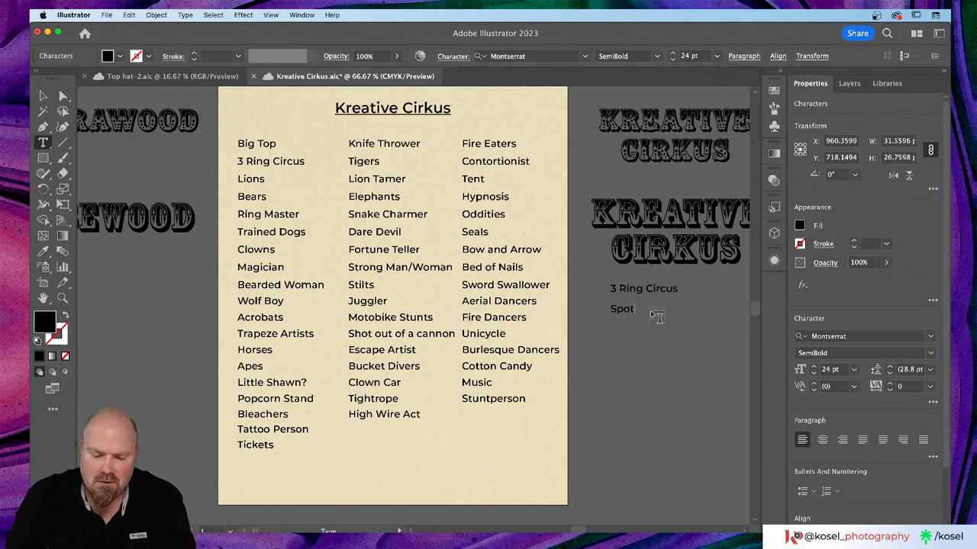
text(light)
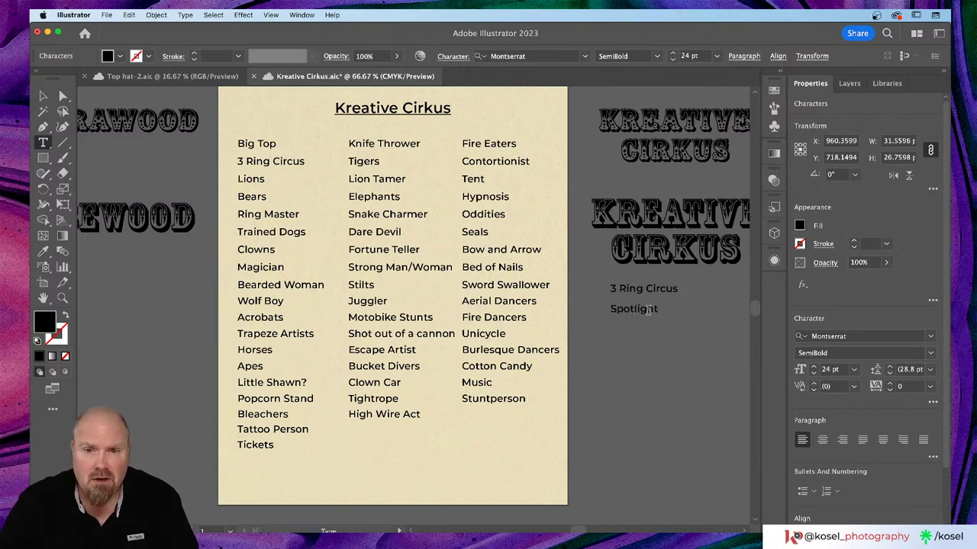
click(43, 95)
- Duplicate the "Spotlight" text downward at even spacing to add seven copies beneath it
click(634, 309)
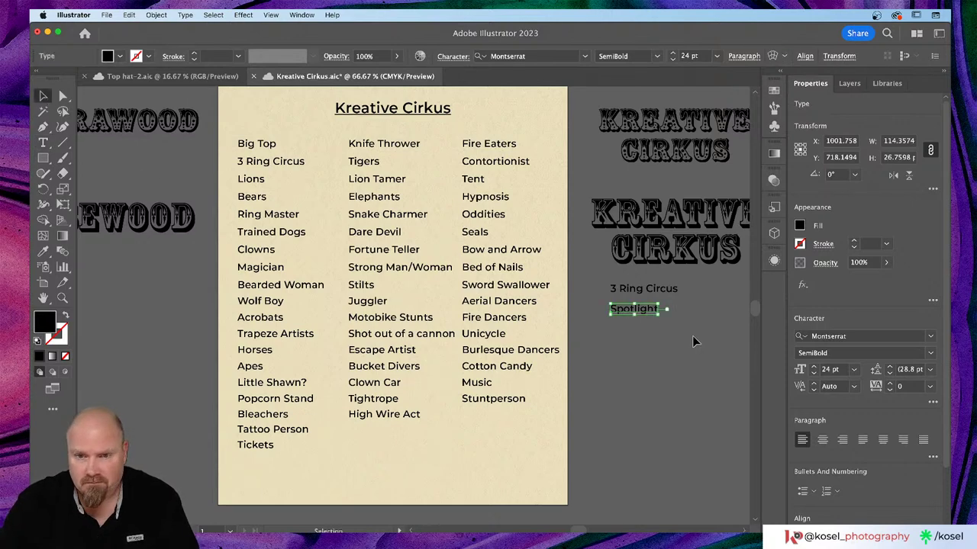
drag(643, 314, 644, 329)
key(super+d)
key(super+d)
key(super+d)
key(super+d)
key(super+d)
key(super+d)
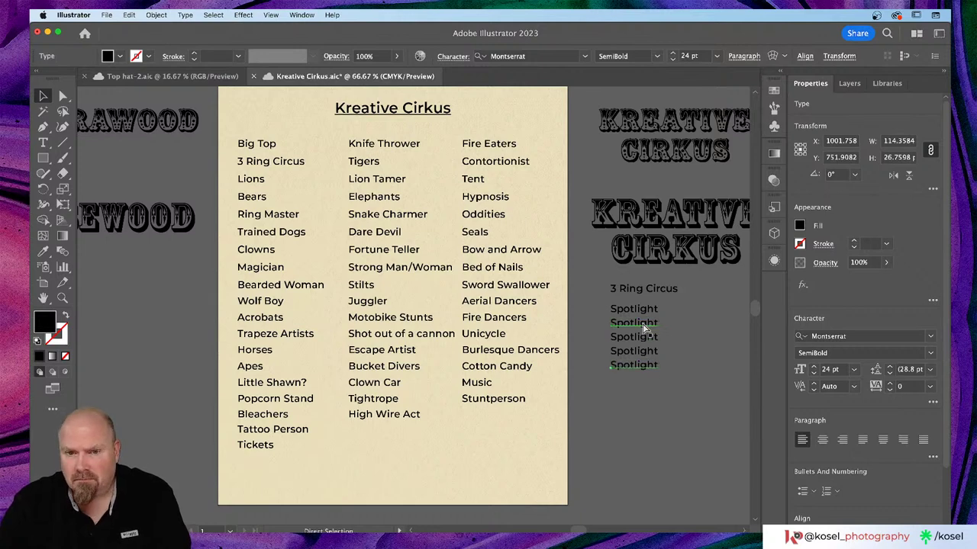
- Replace the first "Spotlight" copy below the original with "Sawdust Floor"
key(t)
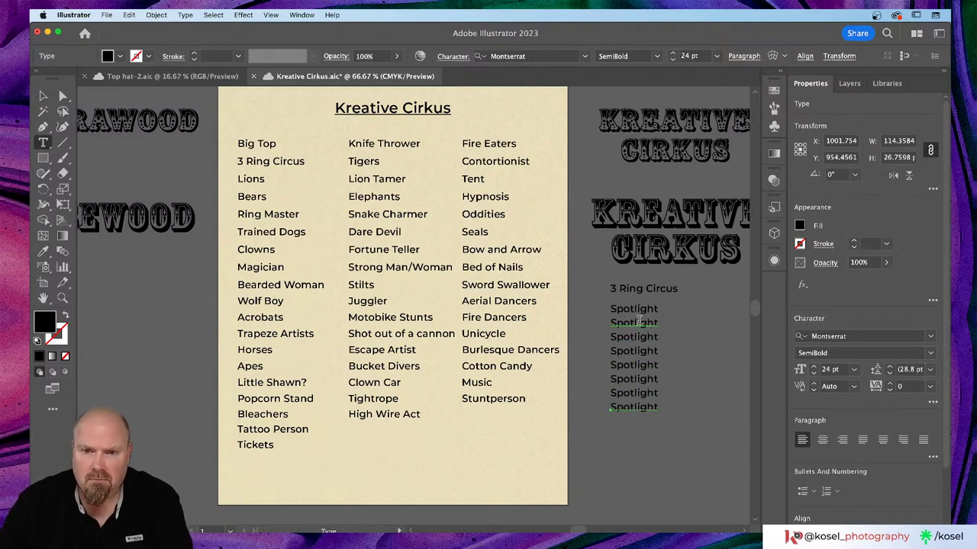
click(638, 323)
double_click(638, 323)
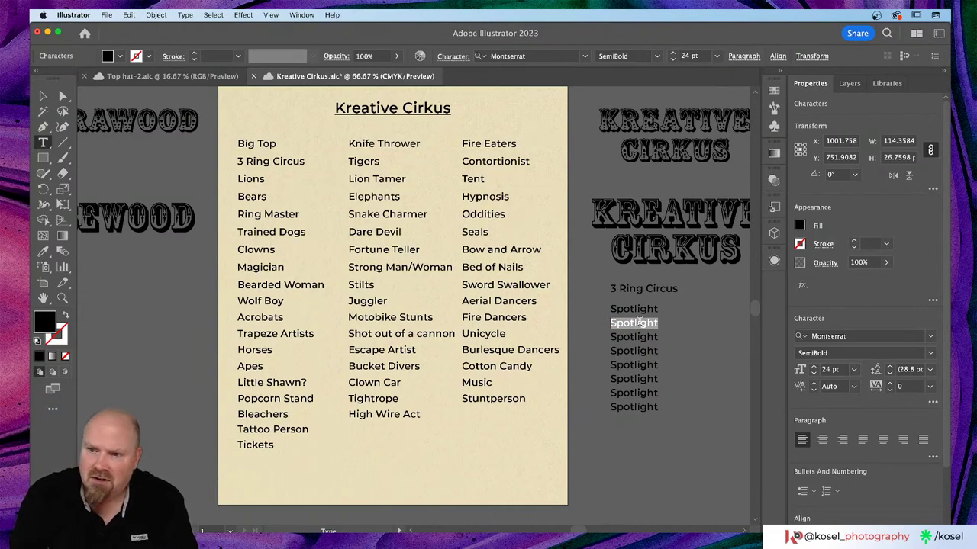
text(Saw)
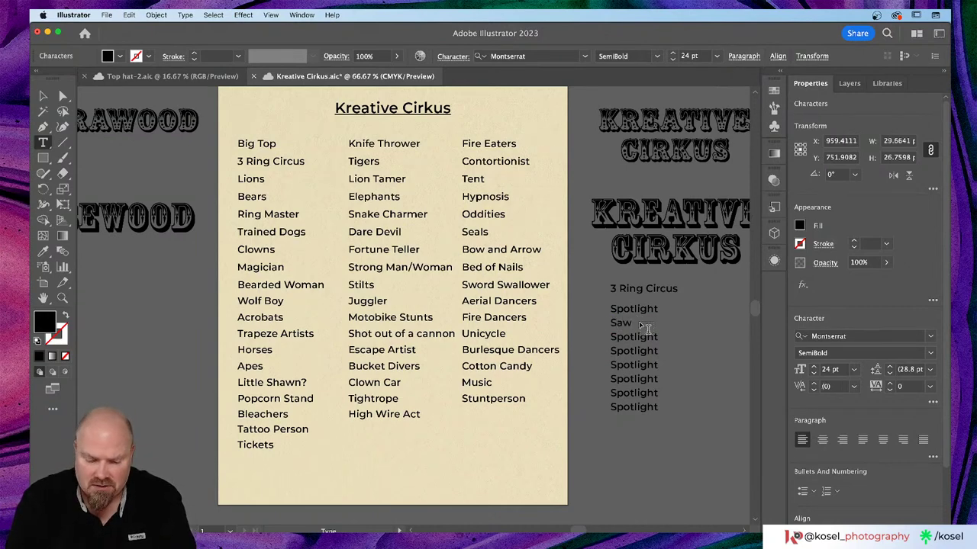
text(dust Floor)
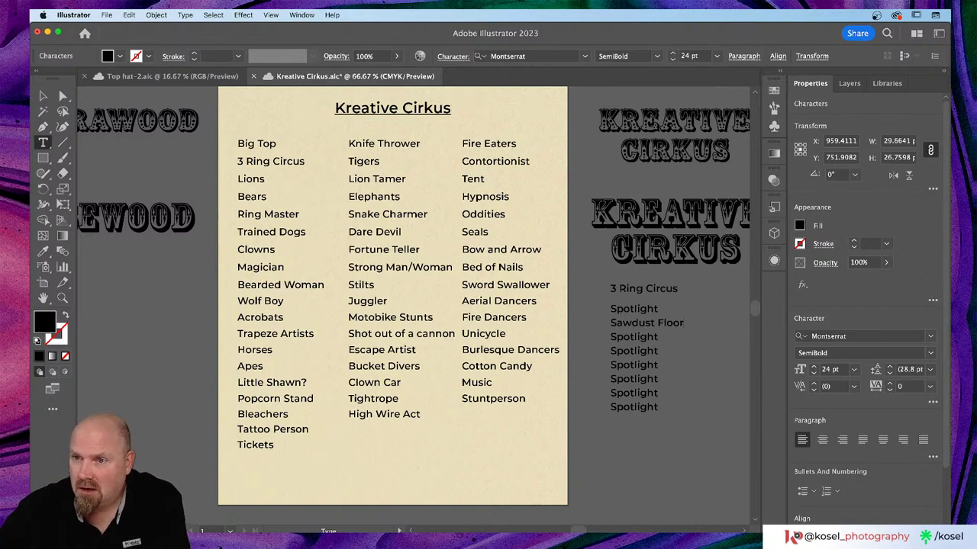
- Change the "Spotlight" copy directly below "Sawdust Floor" to "Net"
click(636, 339)
double_click(636, 338)
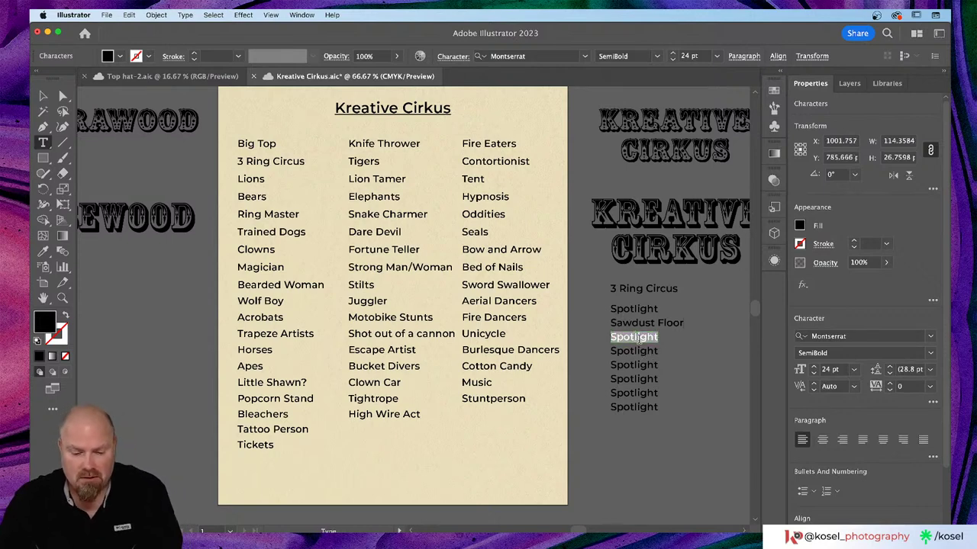
text(Net)
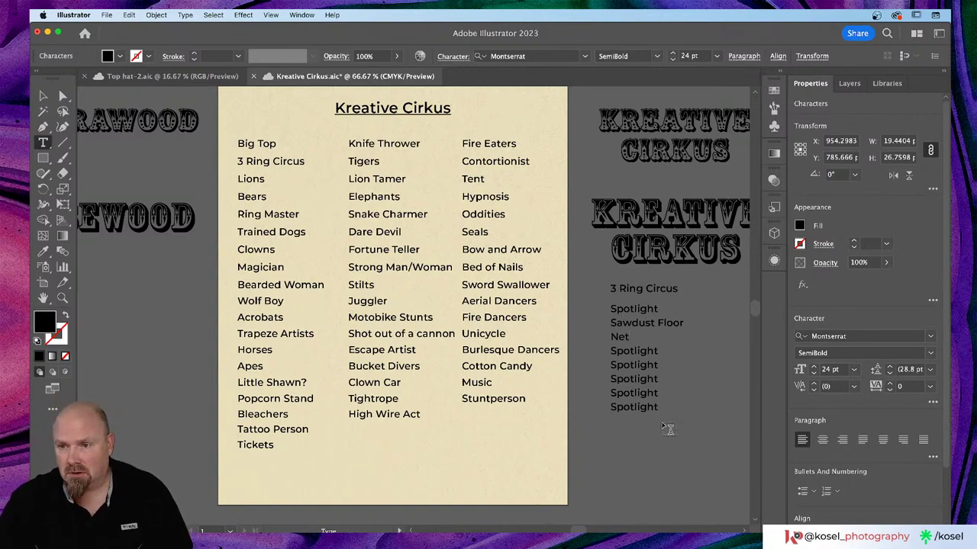
click(44, 96)
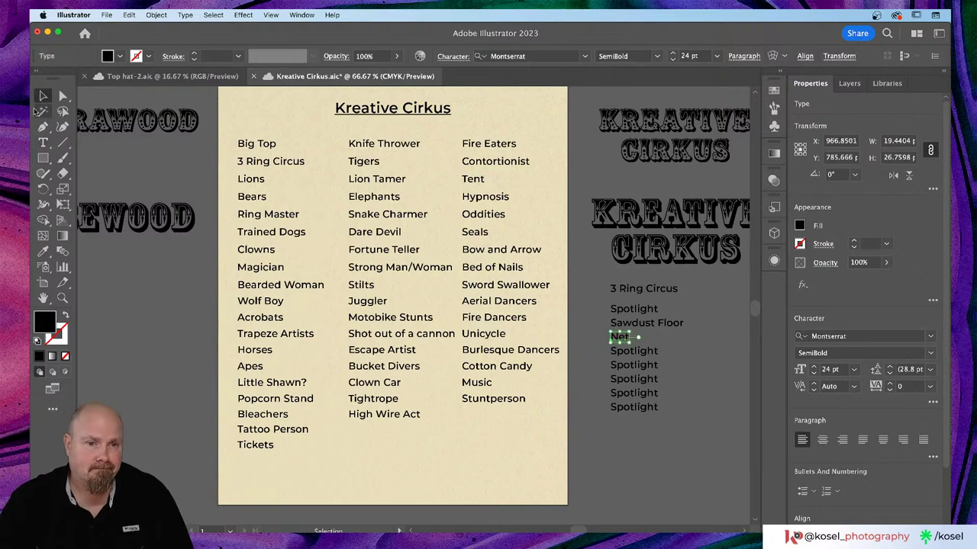
- Duplicate the "High Wire Act" entry directly below itself in the second column and change the copy's text to "Ballons"
click(373, 418)
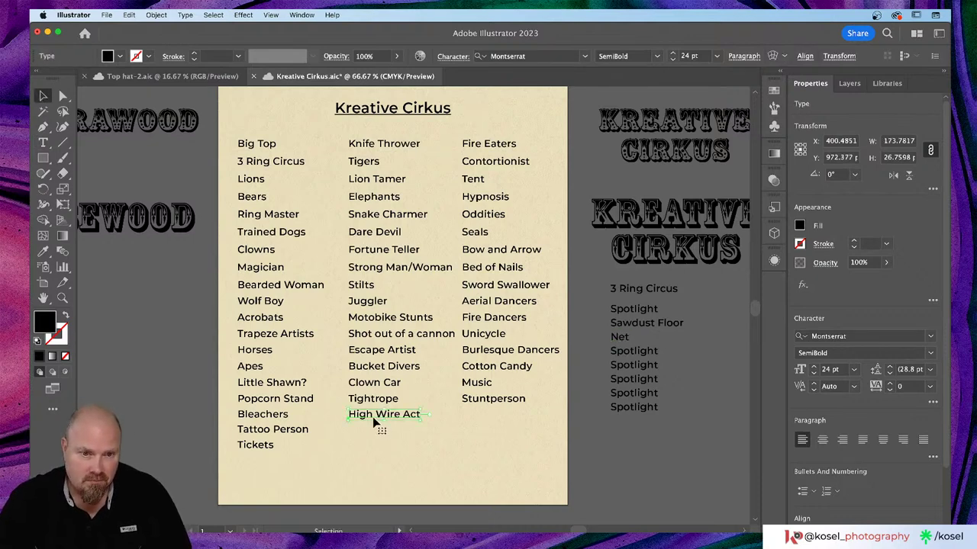
drag(374, 420, 375, 431)
key(t)
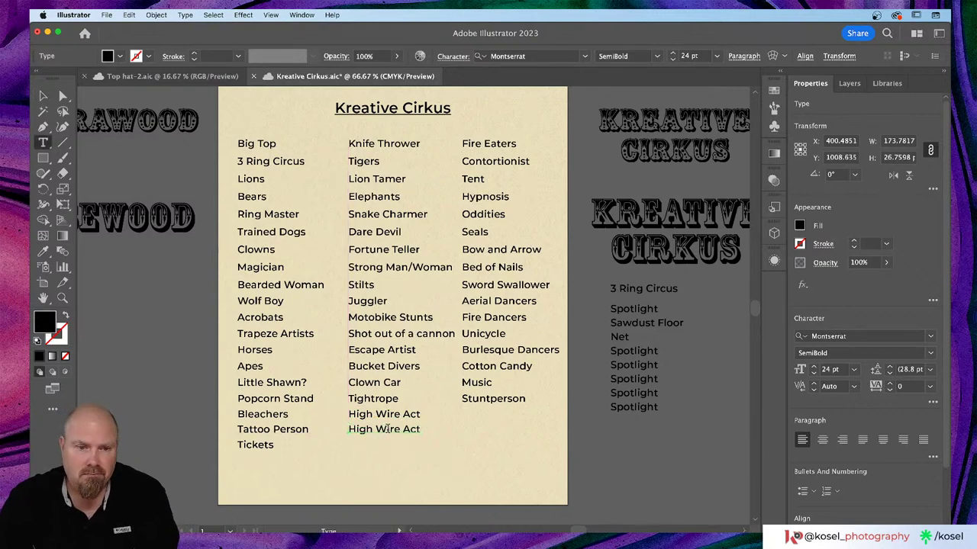
triple_click(387, 430)
text(Bal)
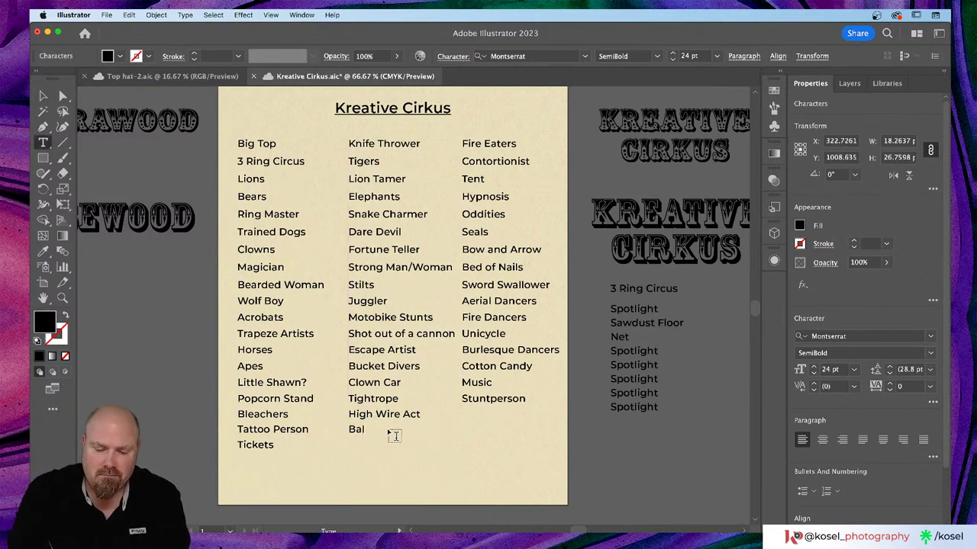
text(lons)
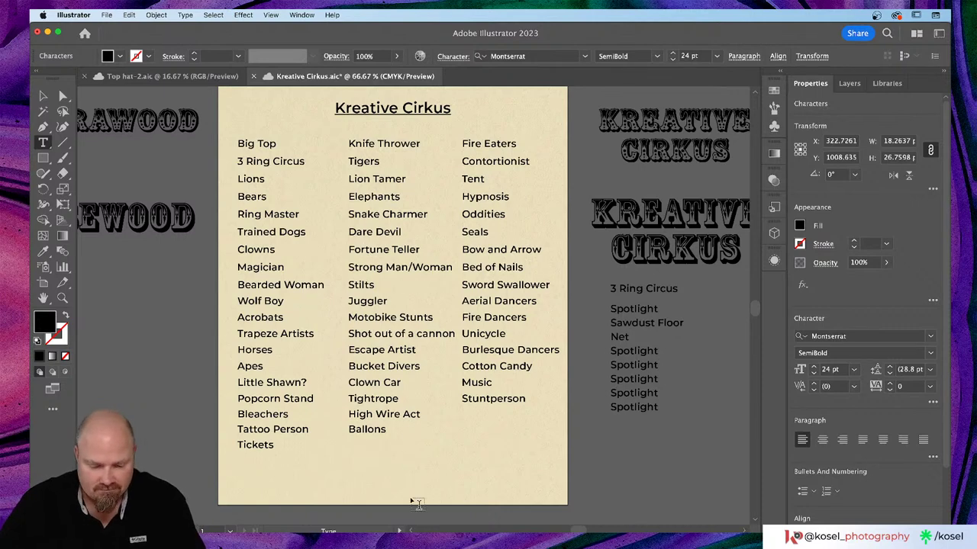
click(42, 95)
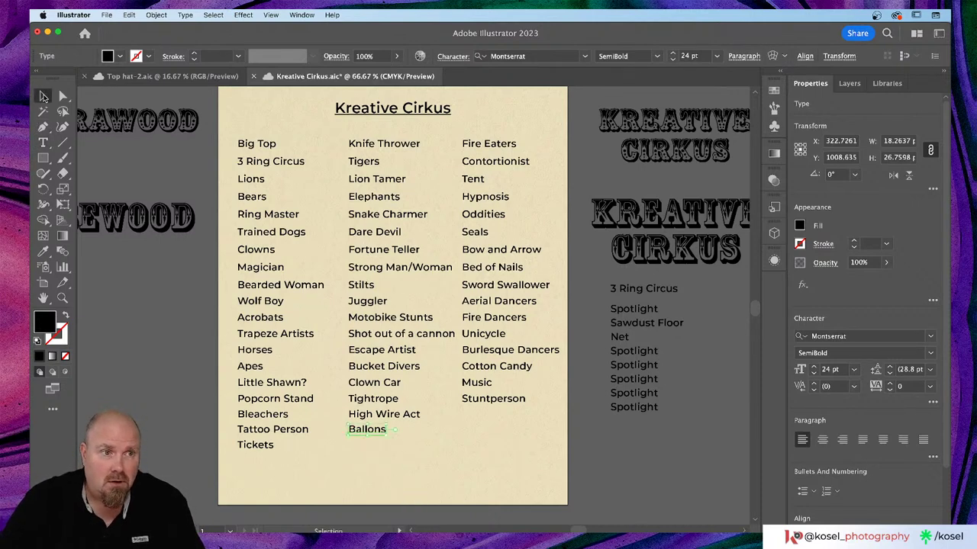
click(370, 452)
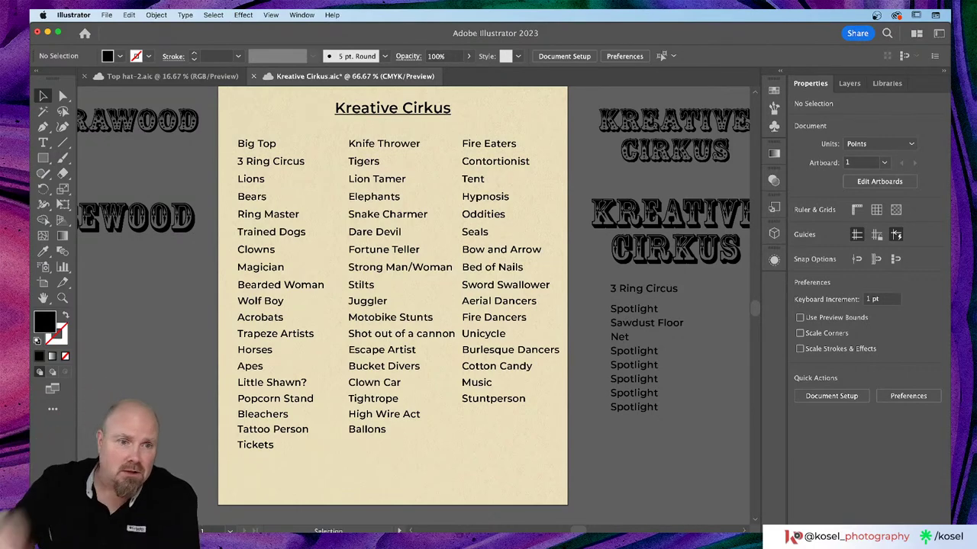
click(370, 431)
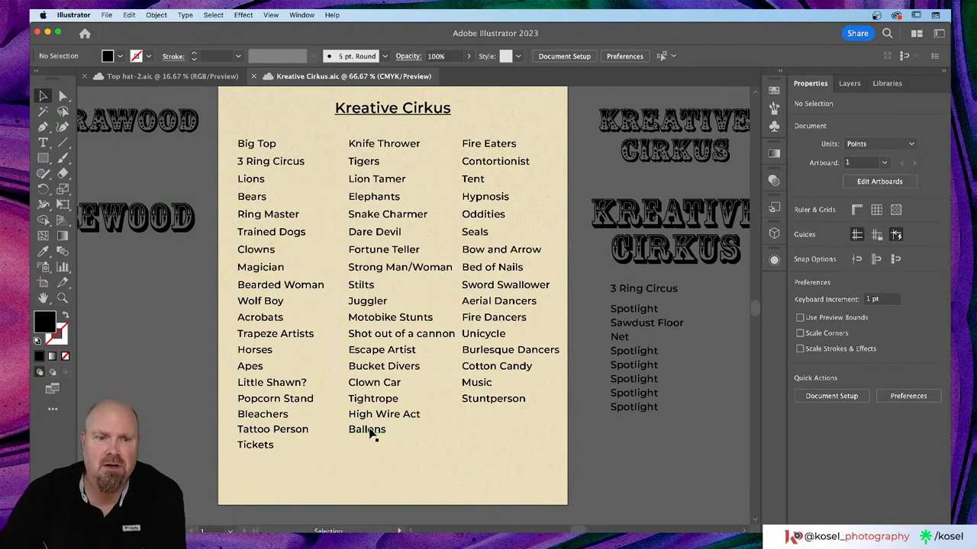
- Duplicate the "Ballons" entry directly below itself in the second column and change the copy's text to "Trainer"
drag(370, 431, 370, 448)
key(t)
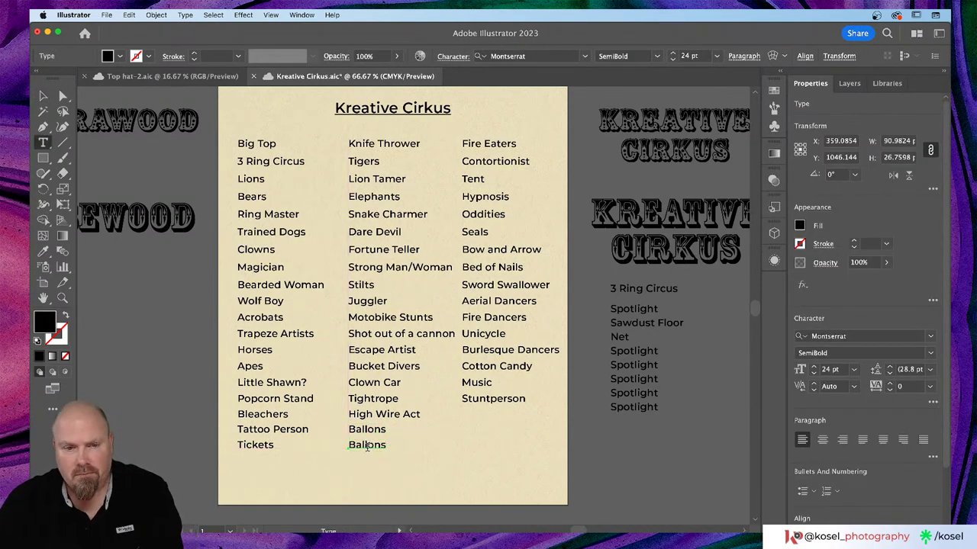
double_click(367, 446)
text(Tr)
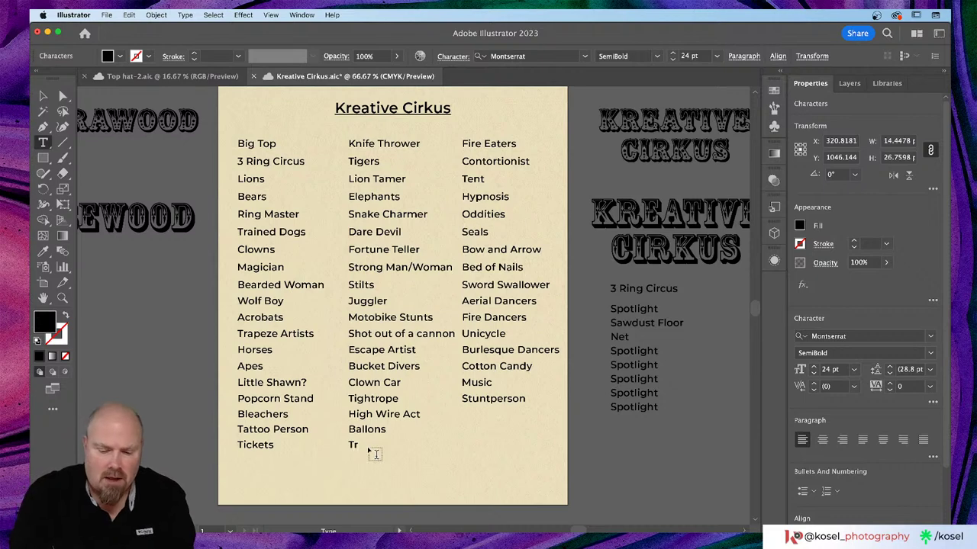
text(ainer)
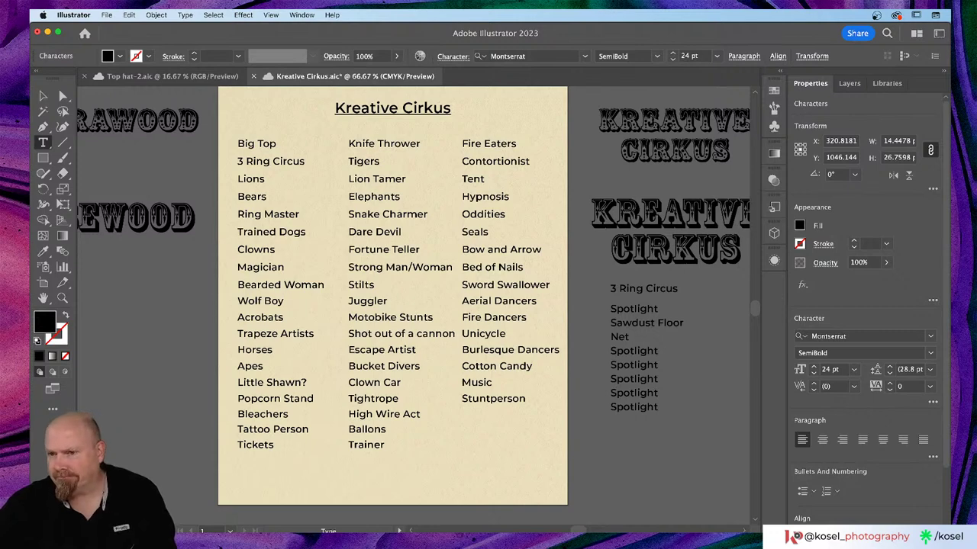
- Replace the "Spotlight" copy directly below "Net" in the 3 Ring Circus list with "Whip"
key(super+Tab)
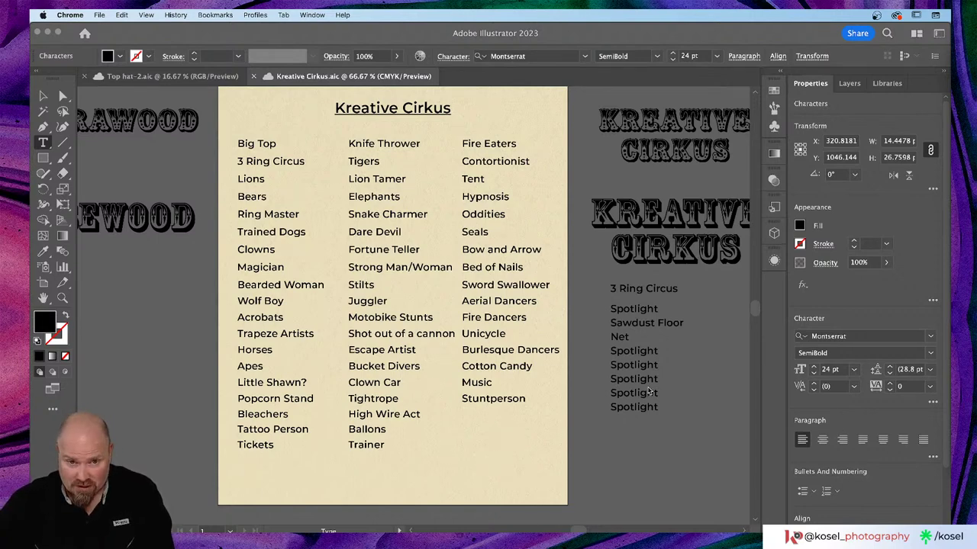
click(644, 352)
text(t)
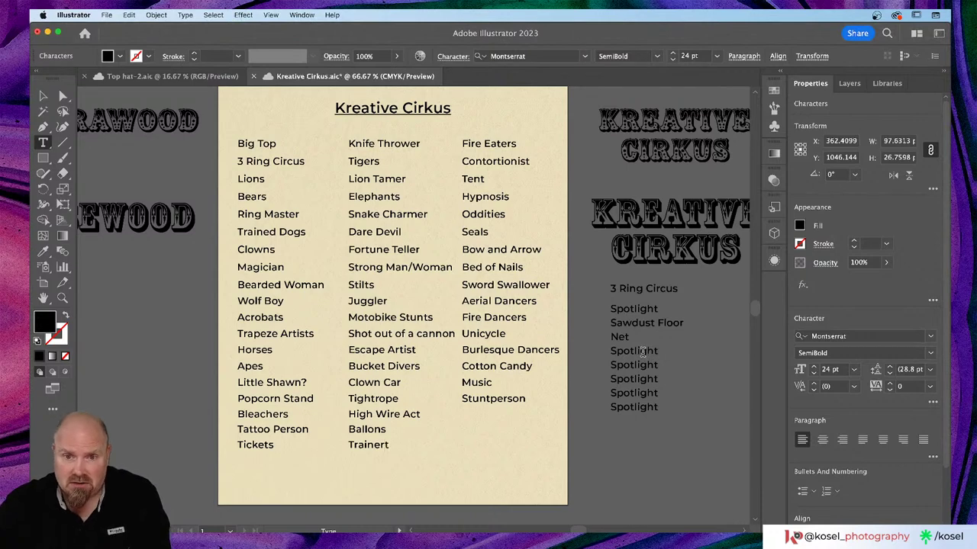
double_click(644, 352)
text(Wh)
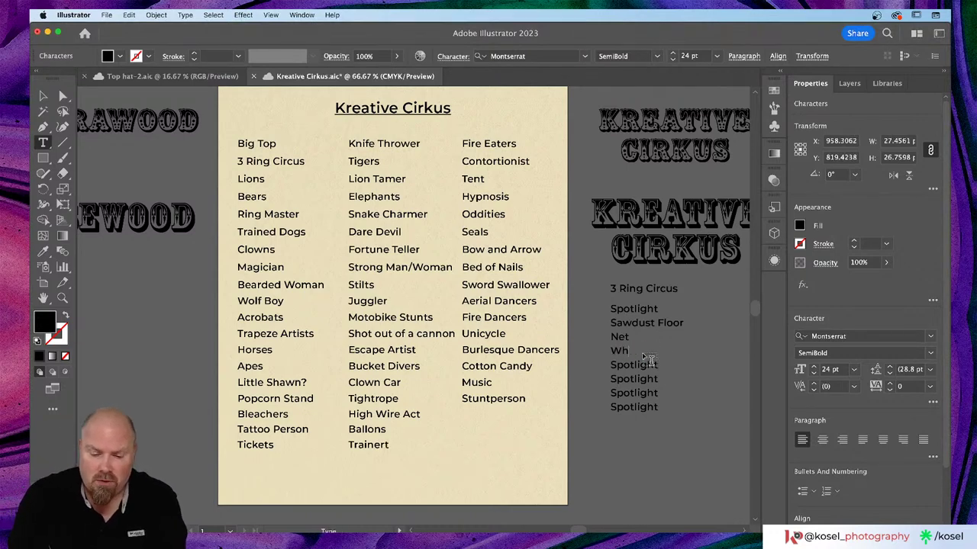
text(ip)
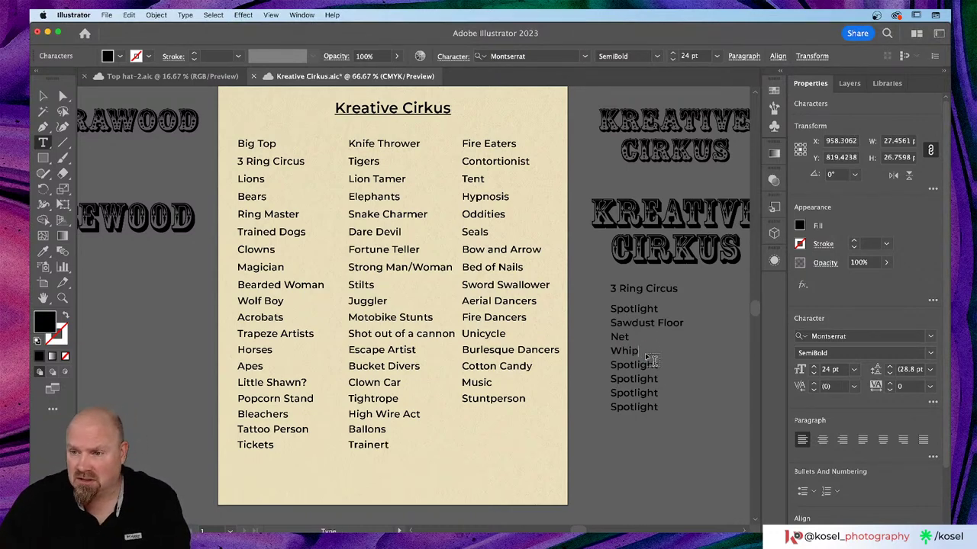
click(667, 377)
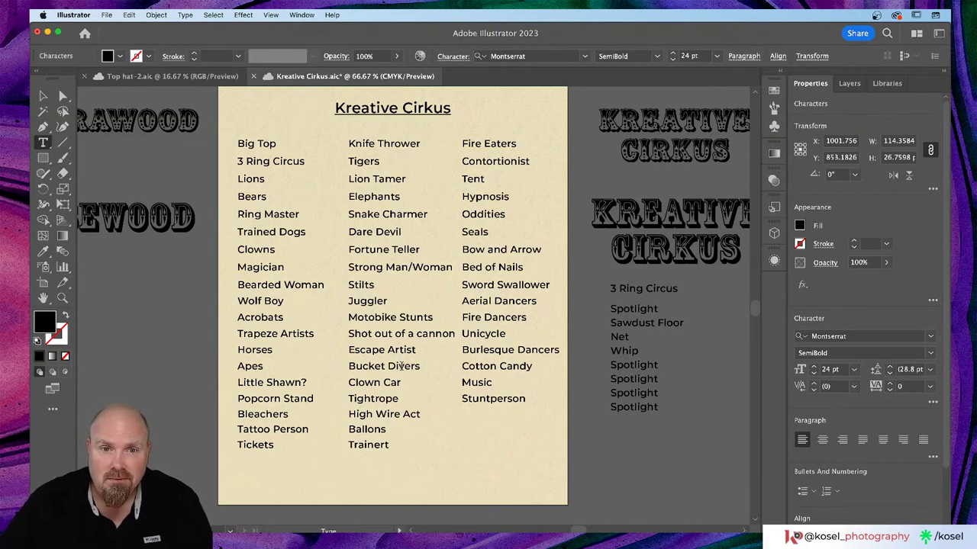
key(v)
click(633, 365)
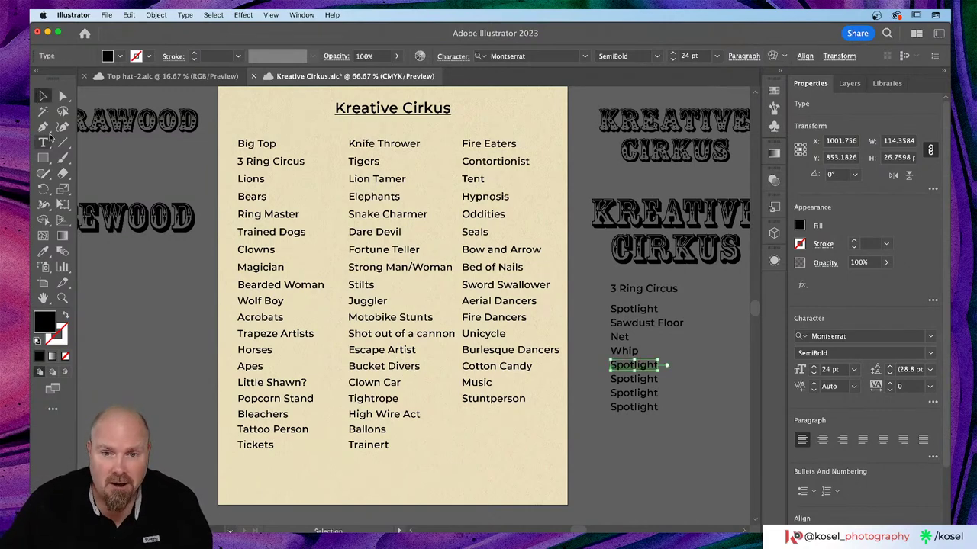
click(640, 473)
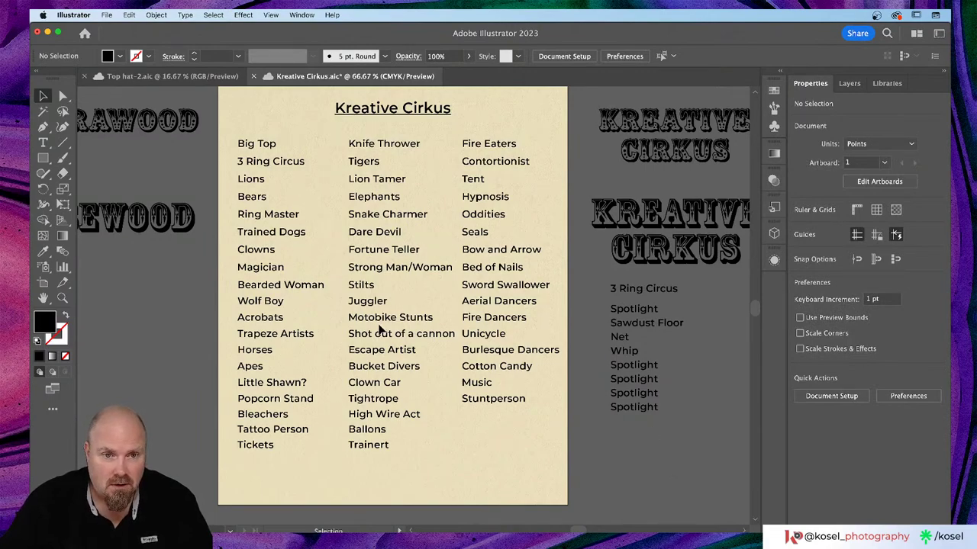
drag(381, 346, 378, 343)
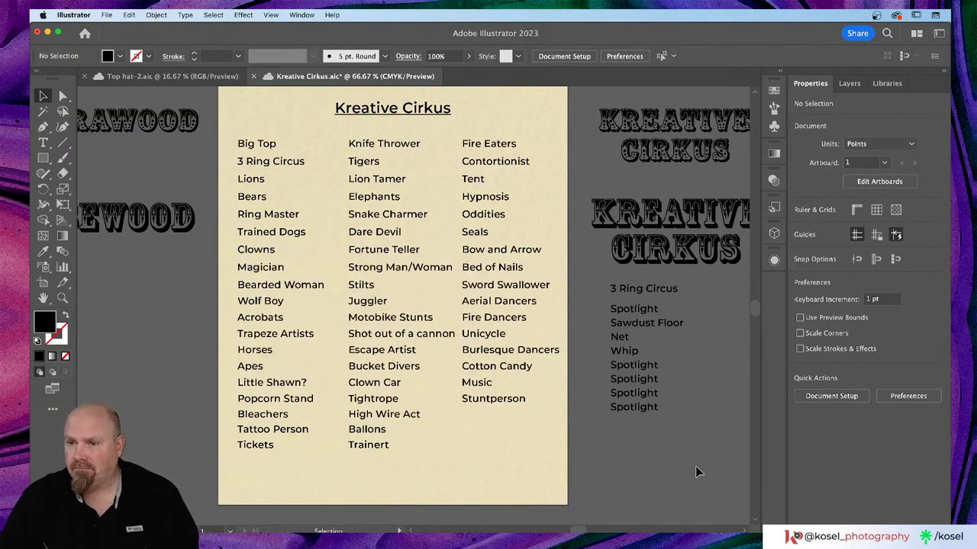
- Move the "Stuntperson" entry in the third column down one row and replace its text with "Poo Sweepers"
click(497, 406)
drag(497, 407, 494, 418)
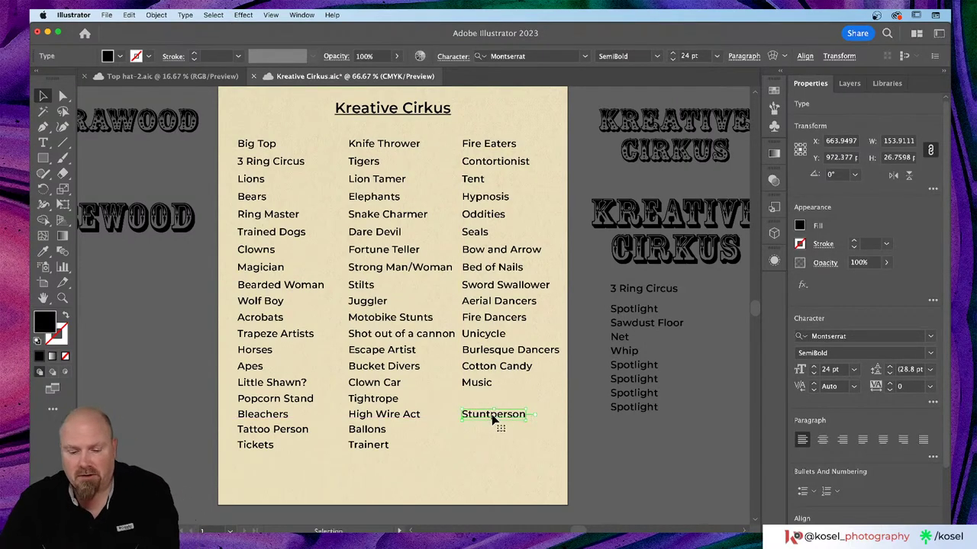
key(i)
key(t)
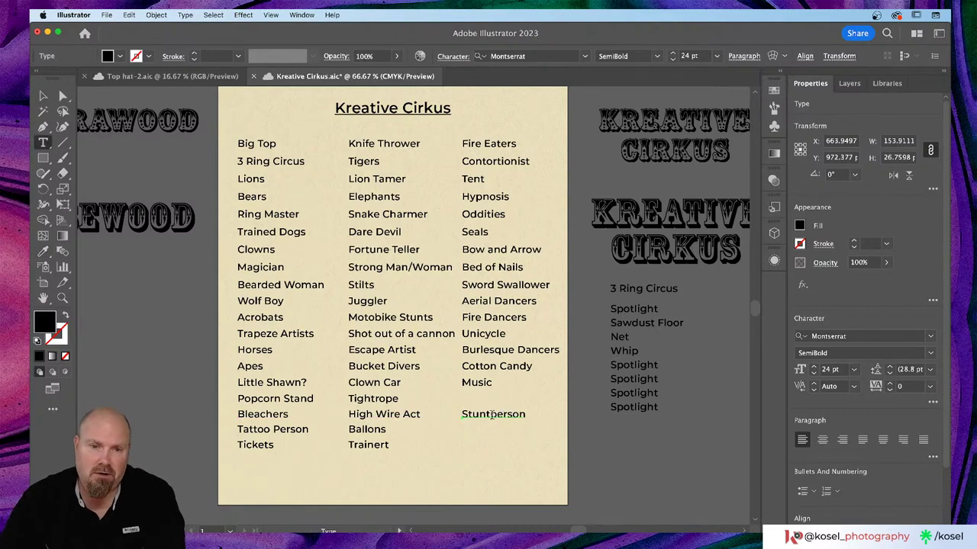
click(492, 413)
key(Escape)
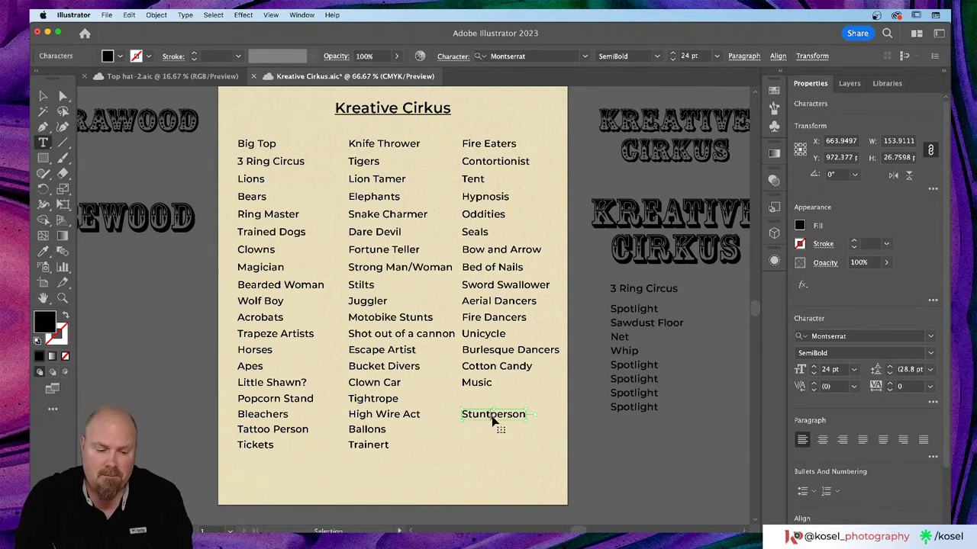
double_click(493, 417)
text(Poo)
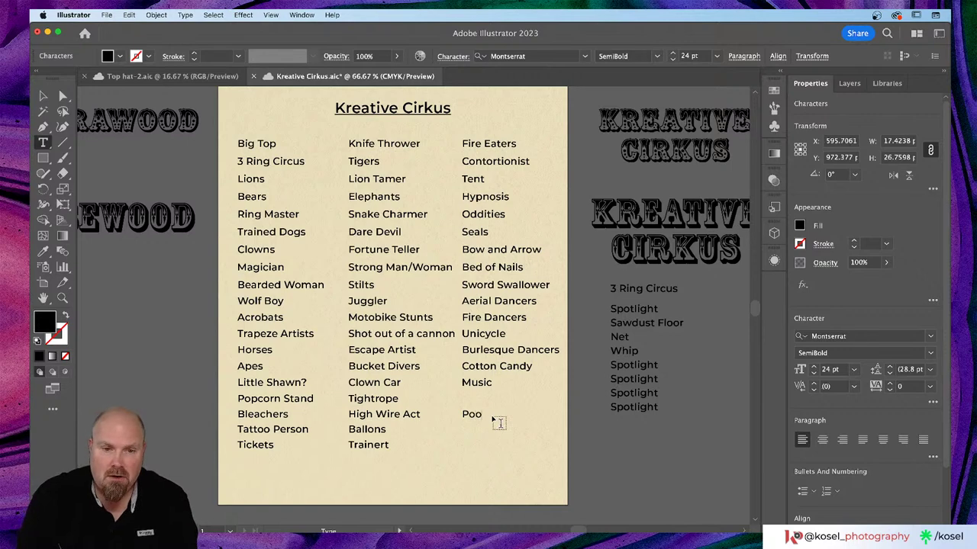
text( Swee)
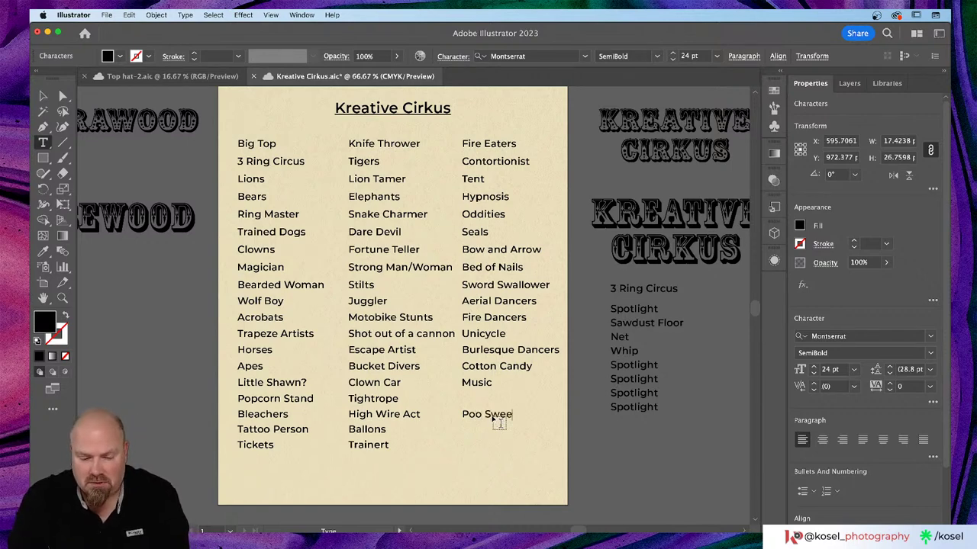
text(pers)
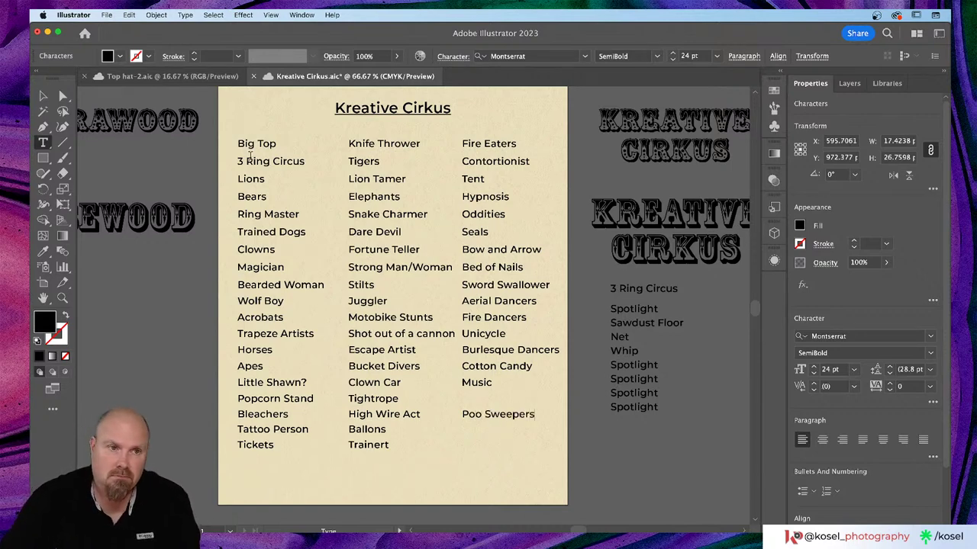
key(Escape)
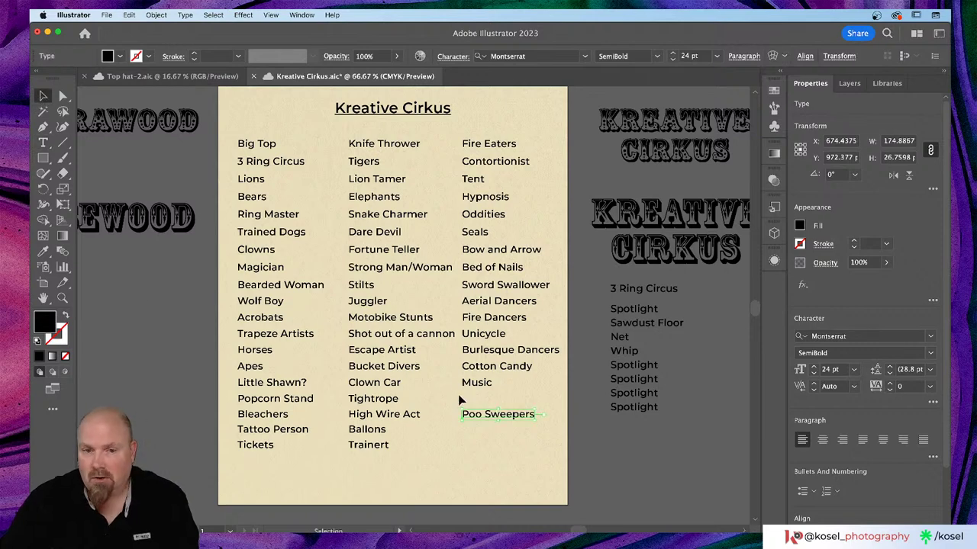
- Move the "Poo Sweepers" entry up into the empty row directly below "Music"
key(super+shift+a)
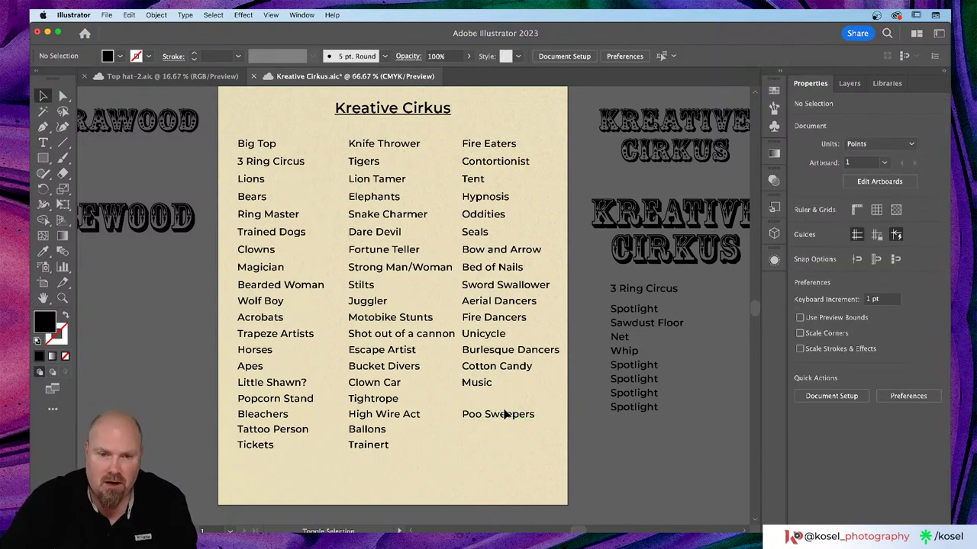
drag(504, 417, 504, 405)
click(504, 436)
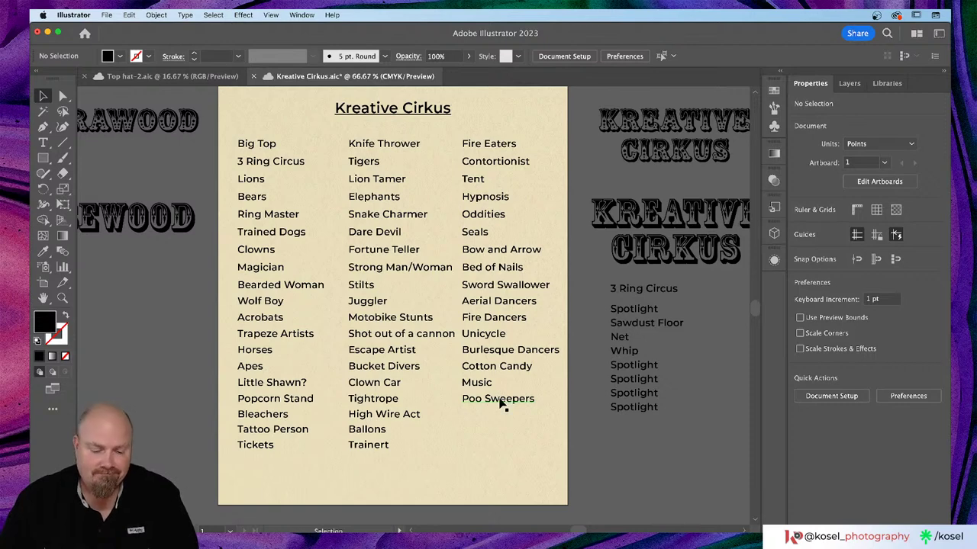
- Duplicate the "Poo Sweepers" entry directly below itself and change the copy's text to "Flea Circus"
drag(500, 402, 501, 420)
key(t)
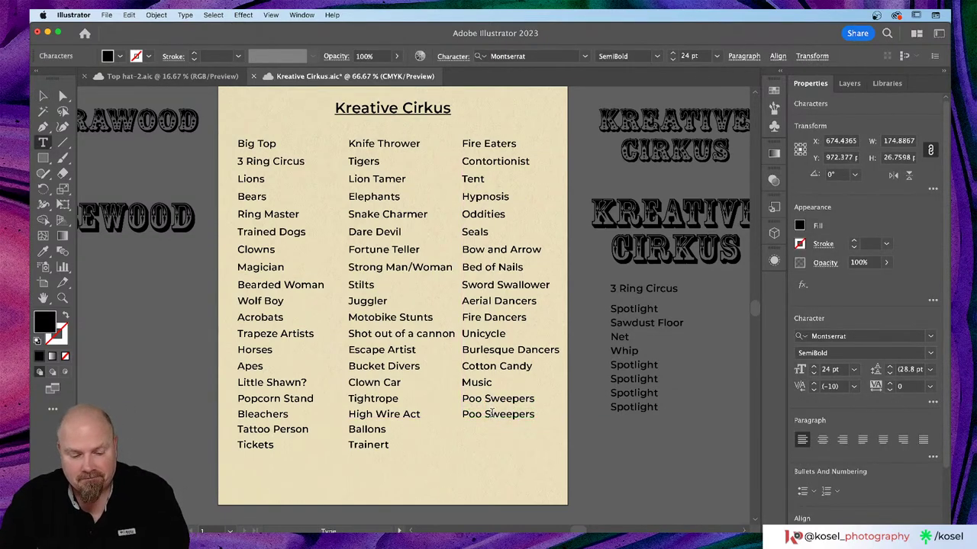
triple_click(491, 413)
text(F)
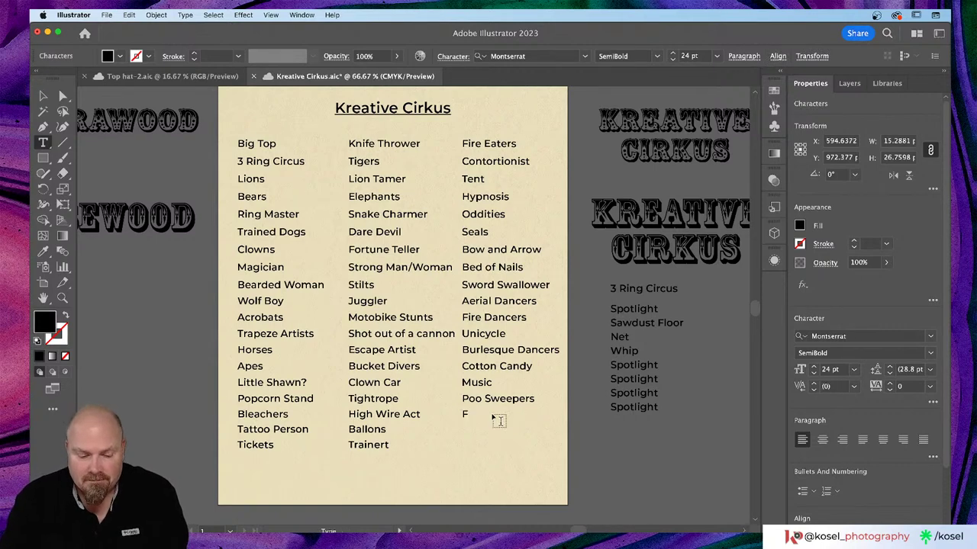
text(lea C)
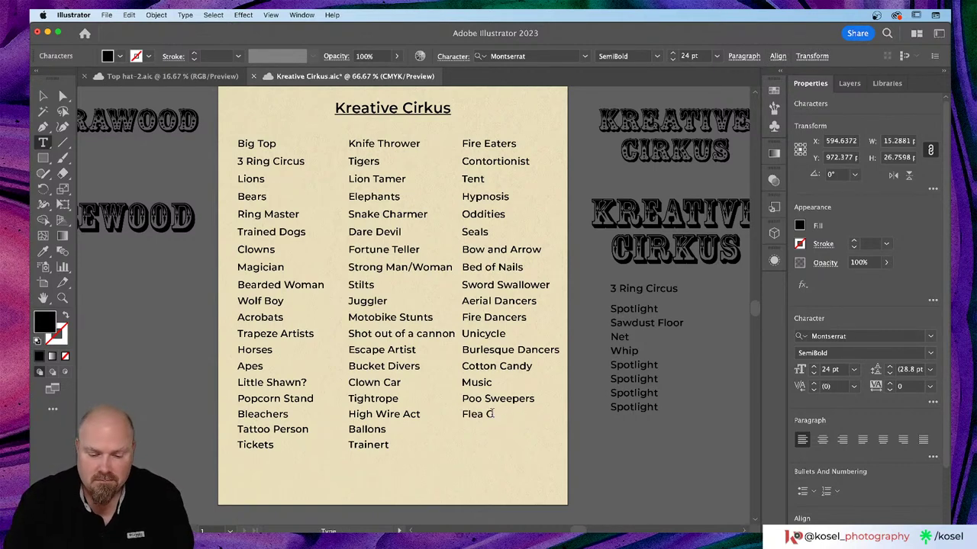
text(ircus)
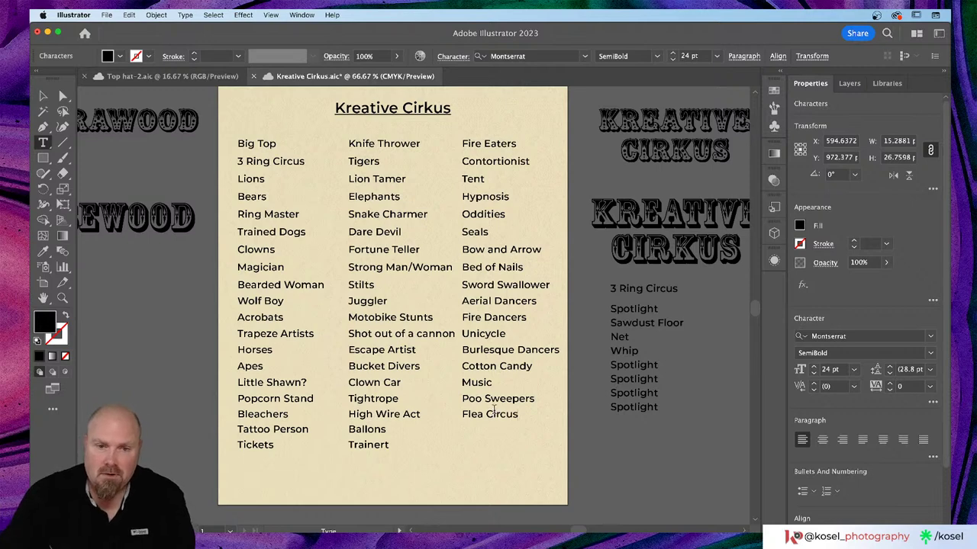
click(44, 96)
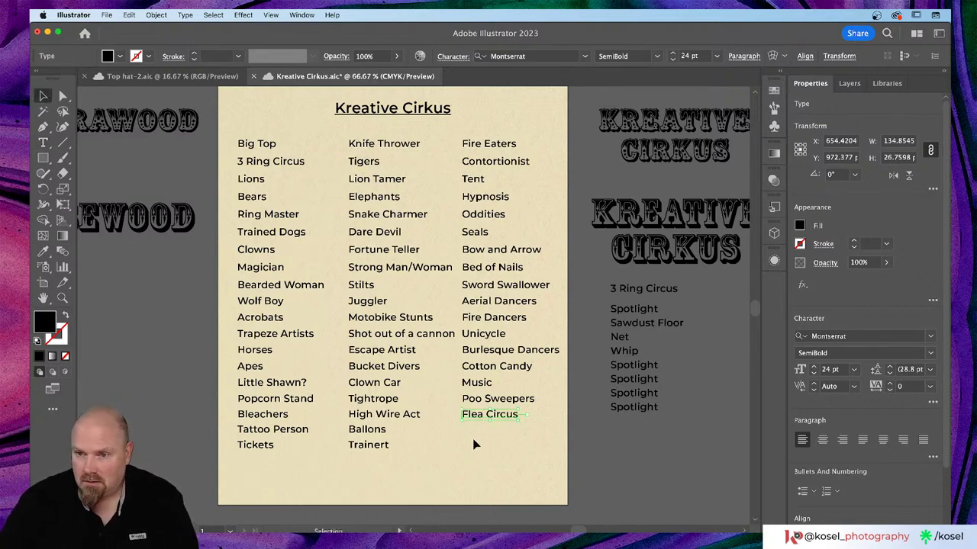
- Duplicate the "Flea Circus" entry so a copy sits one row lower in the third column, and change the lower text to "Giraffes"
drag(482, 418, 481, 433)
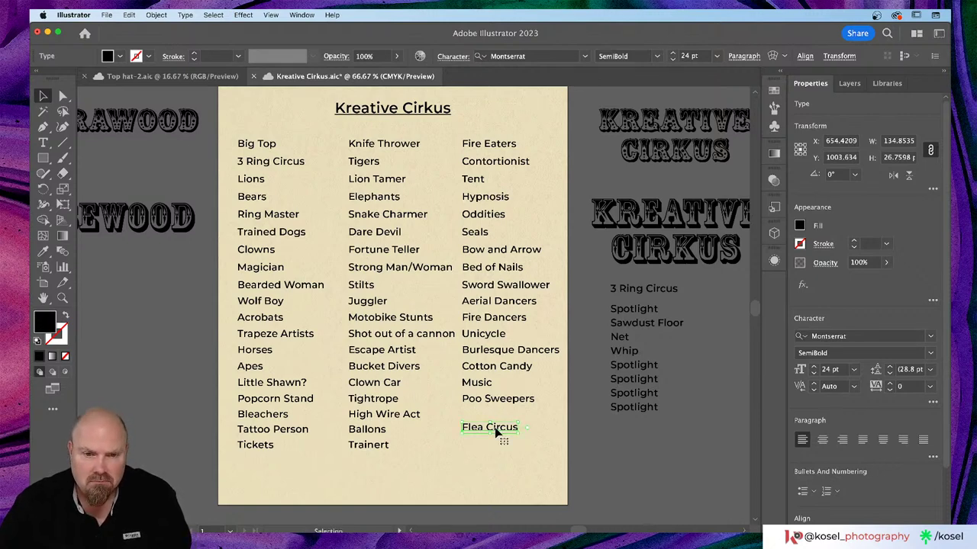
mouse_move(496, 432)
mouse_down()
mouse_move(493, 414)
mouse_move(497, 434)
mouse_up()
drag(494, 433, 494, 433)
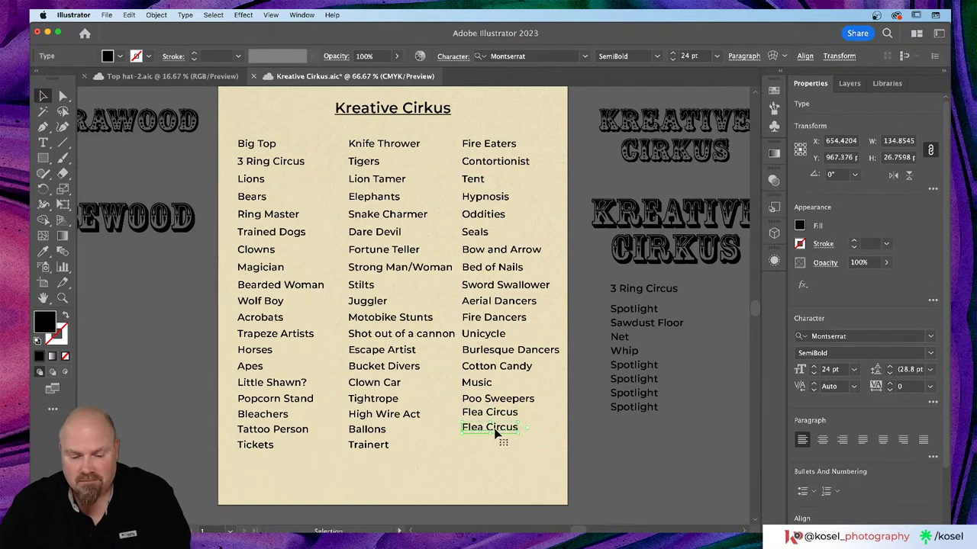
double_click(494, 432)
key(super+a)
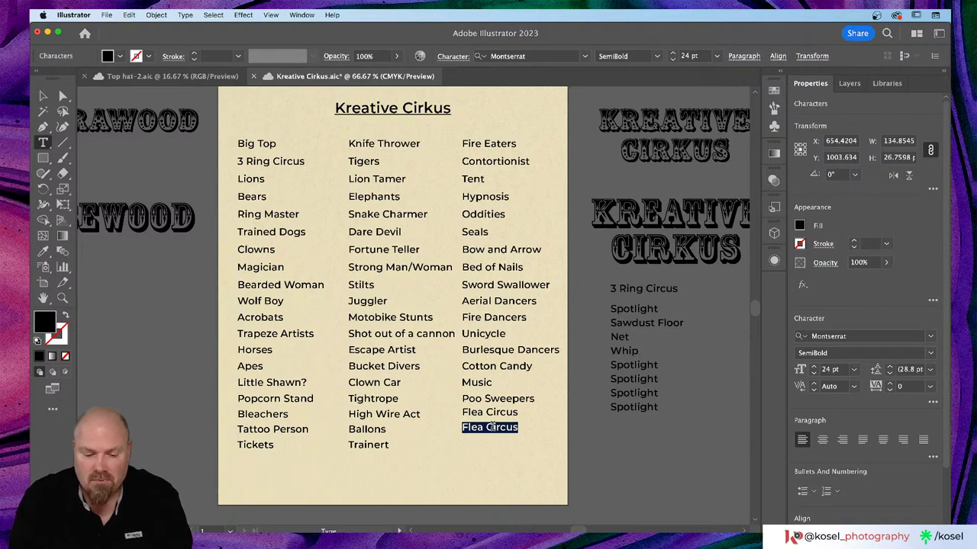
text(Gir)
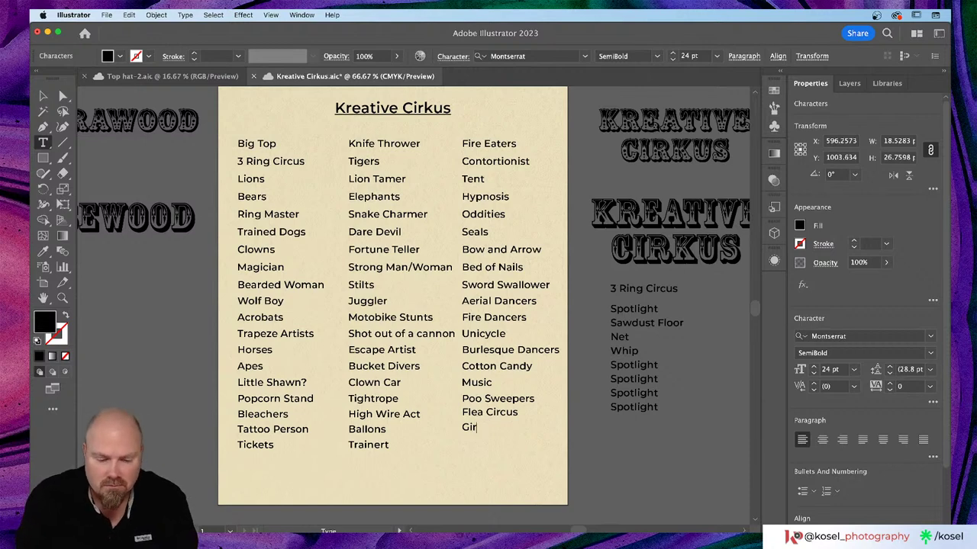
text(a)
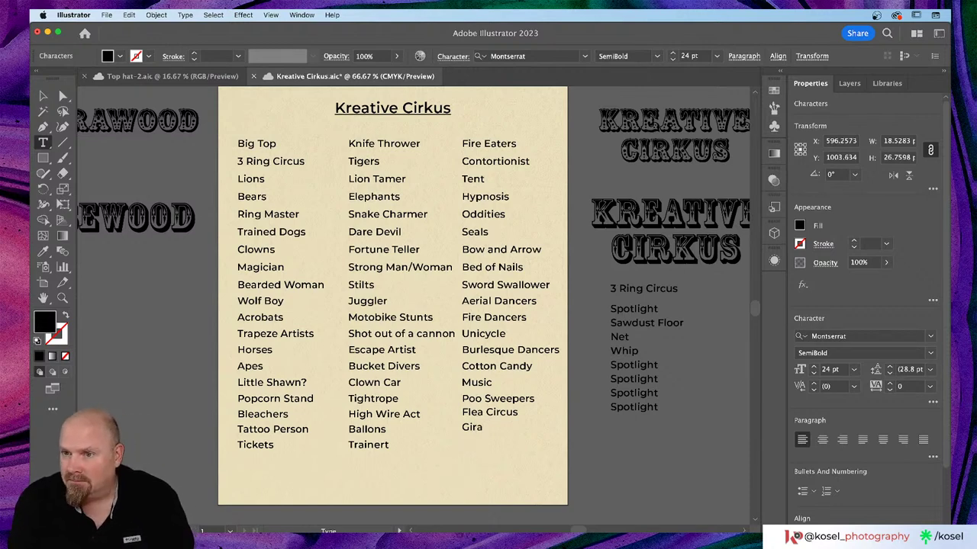
text(ffes)
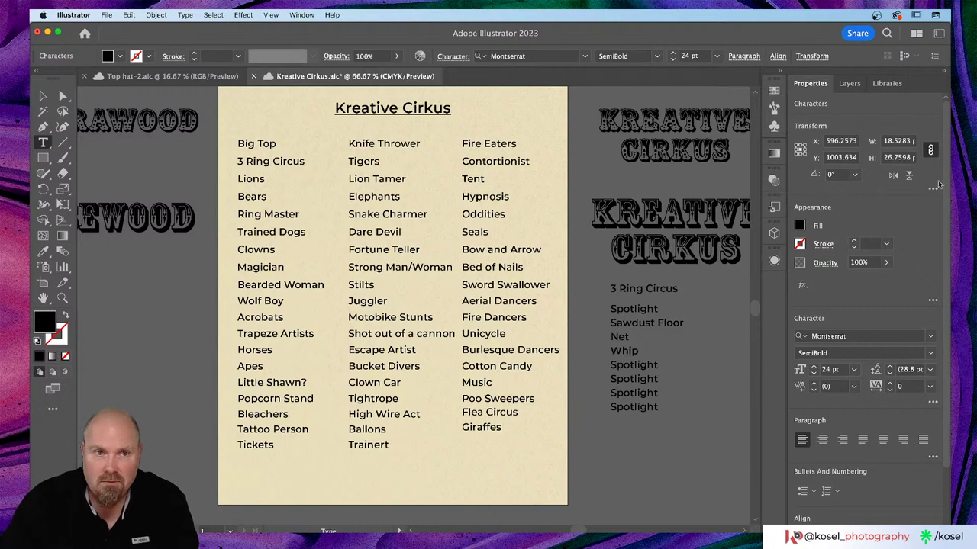
click(43, 96)
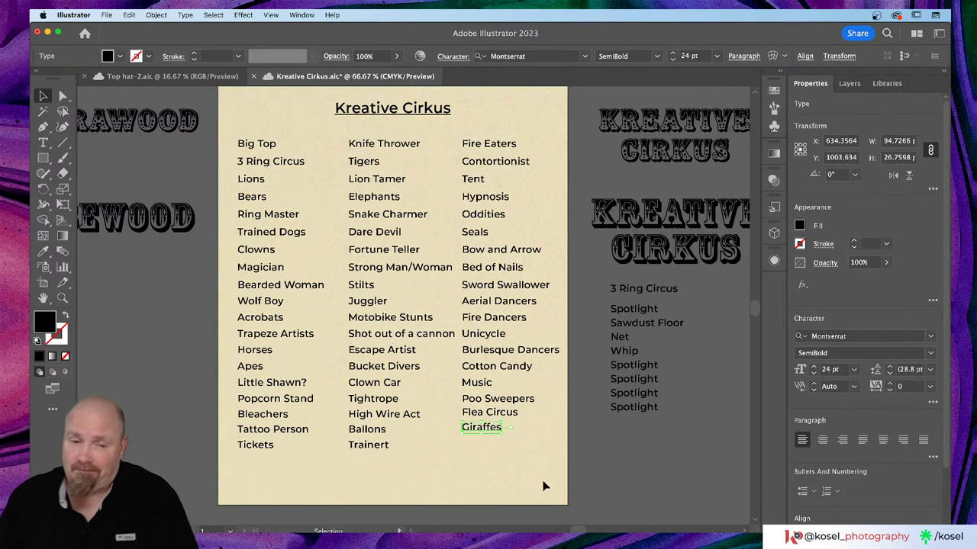
click(510, 486)
- Move the "Giraffes" entry in the third column down one row and replace its text with "Camels"
scroll(550, 474, up, 3)
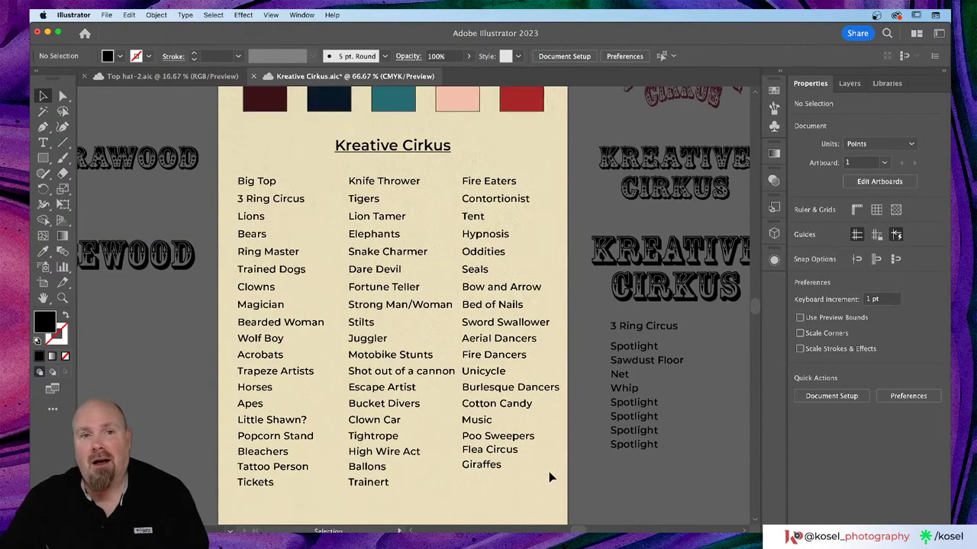
scroll(549, 473, down, 2)
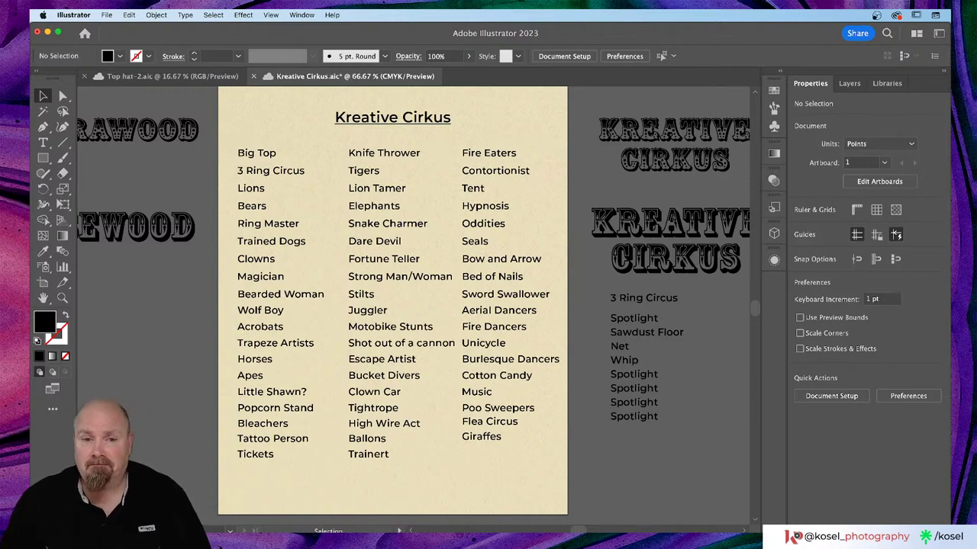
click(489, 441)
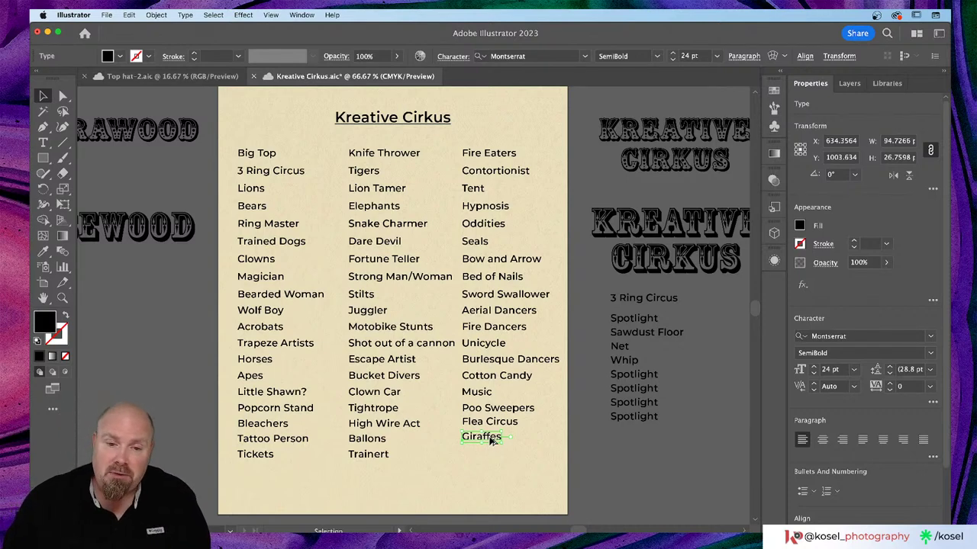
drag(489, 441, 489, 452)
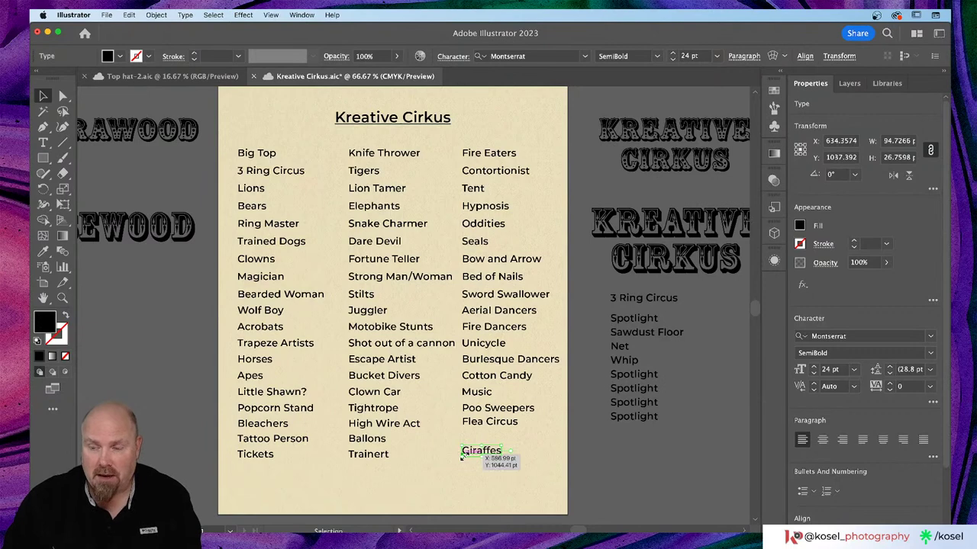
double_click(488, 457)
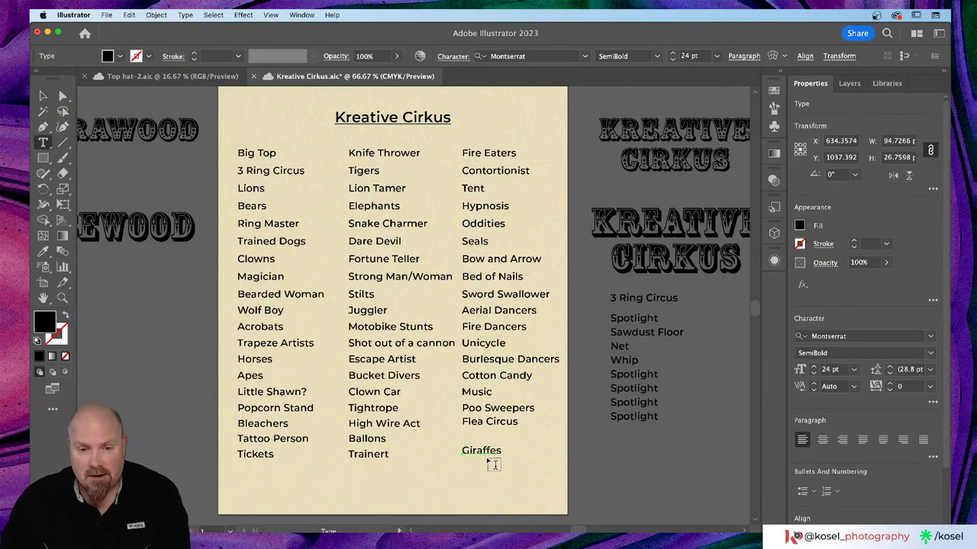
double_click(485, 452)
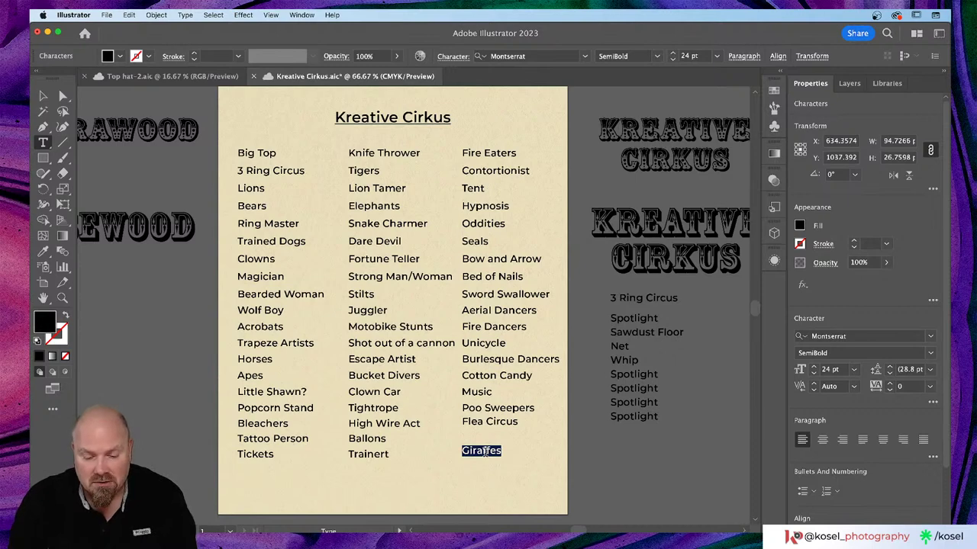
text(C)
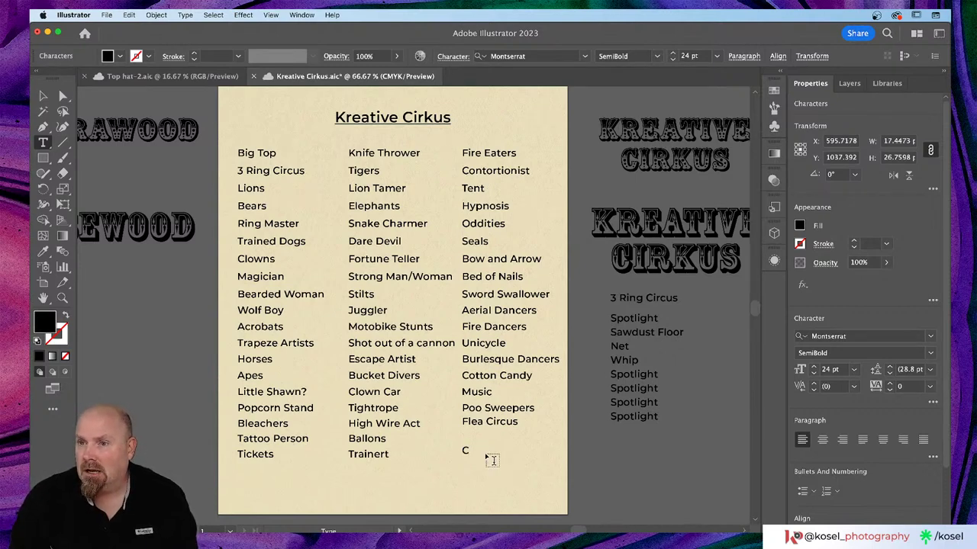
text(ame)
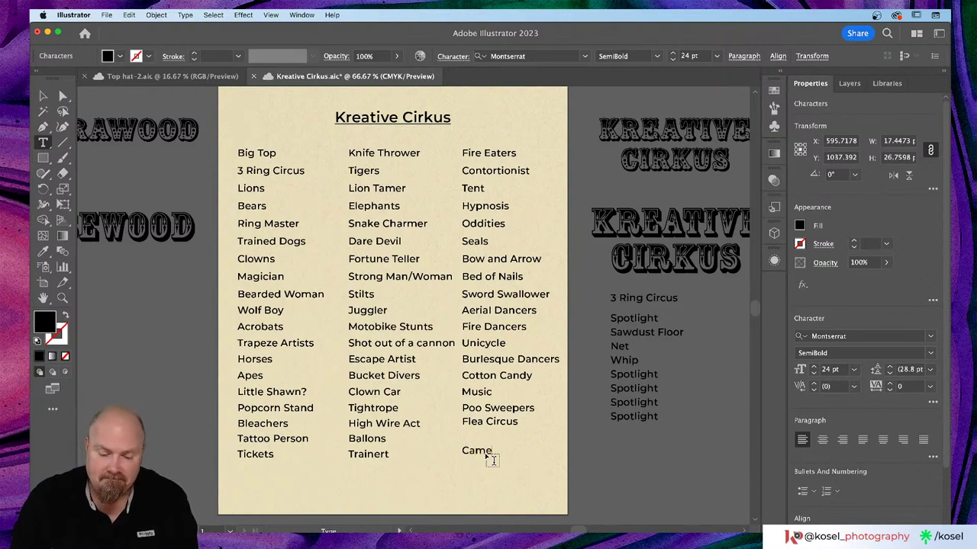
text(ls)
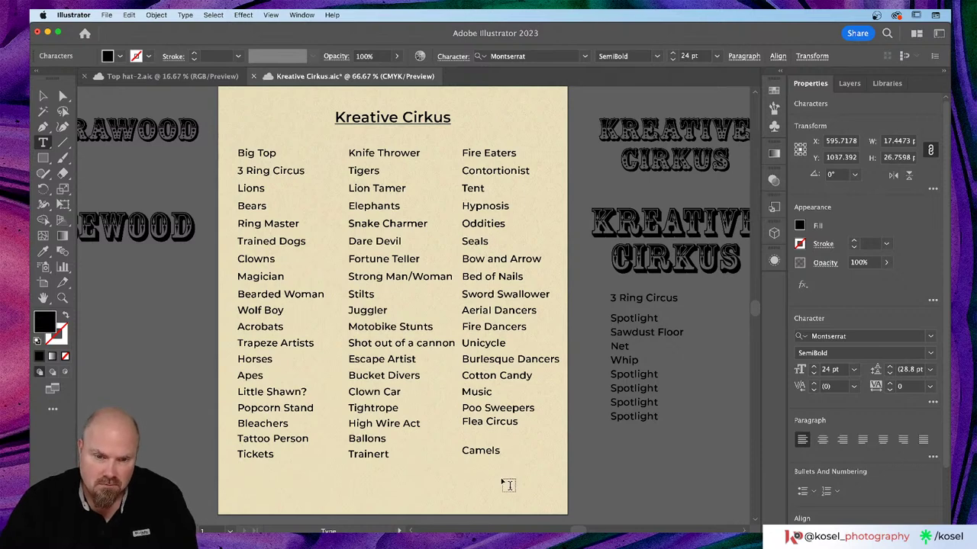
- Duplicate the "Camels" entry into the empty row directly below "Flea Circus" and change the copy's text to "Zebras"
click(43, 95)
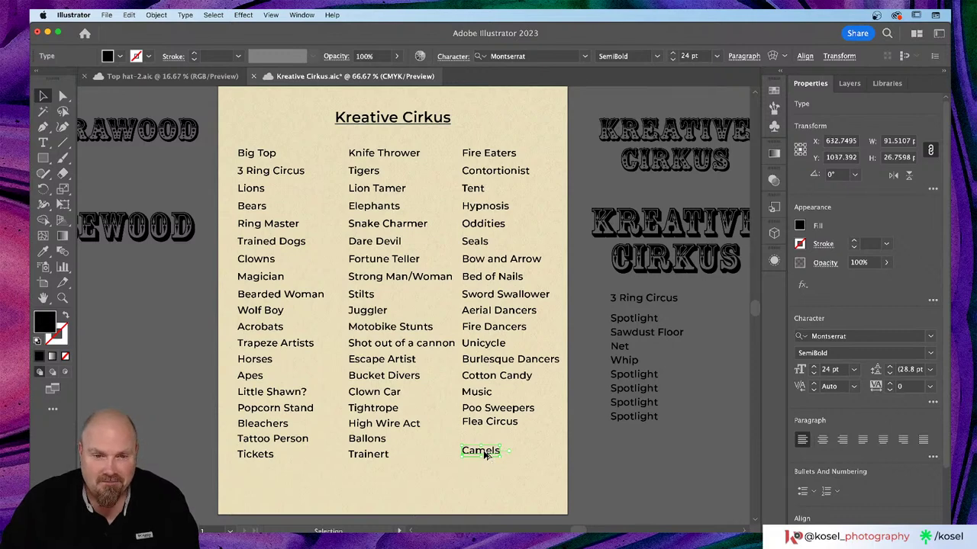
drag(485, 456, 484, 438)
key(t)
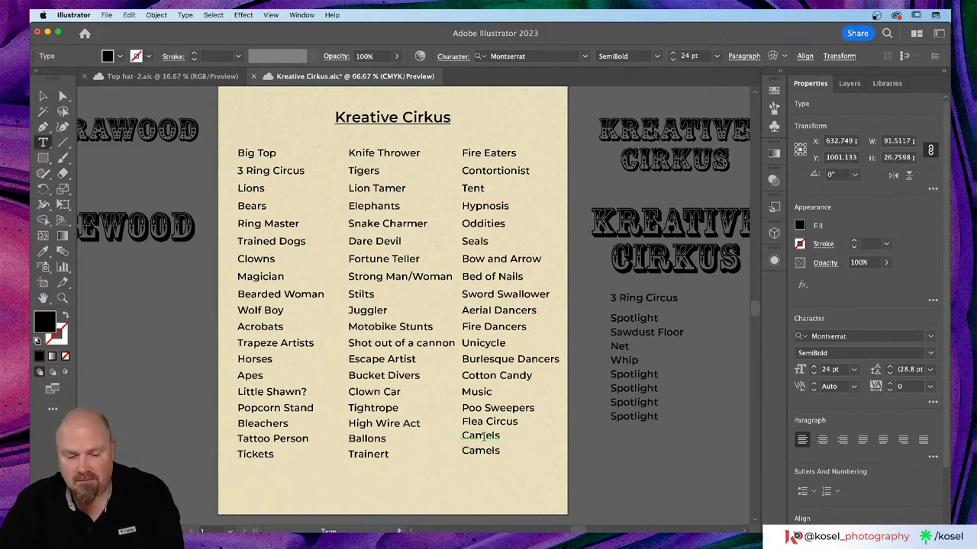
click(483, 436)
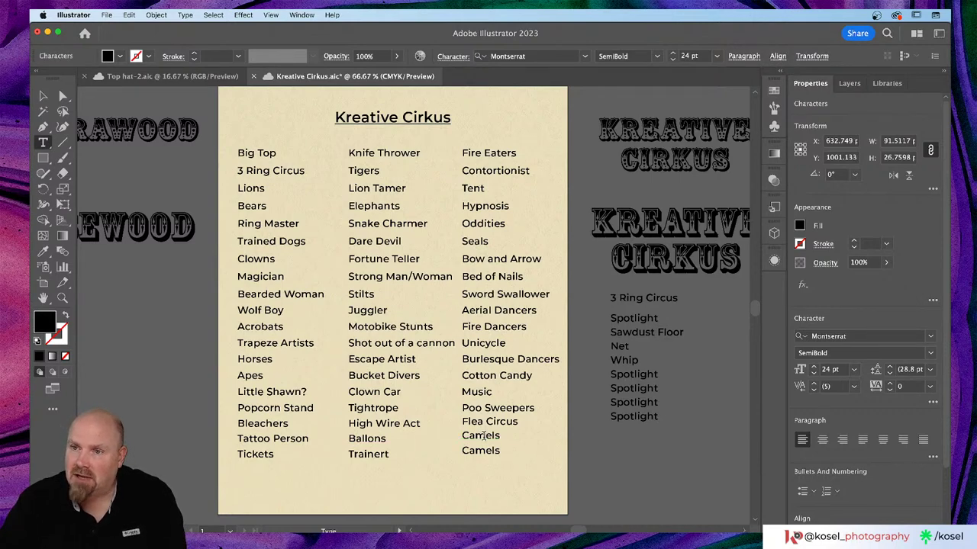
double_click(483, 435)
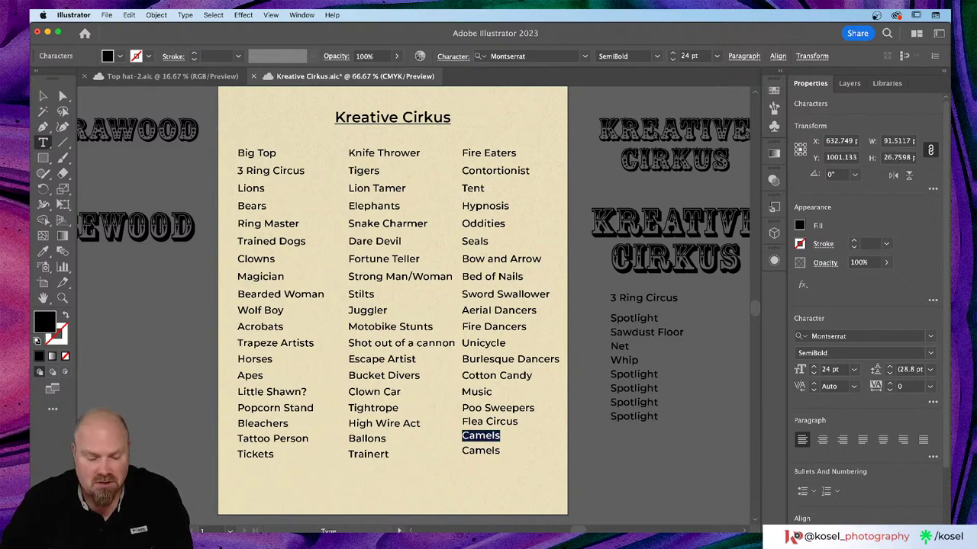
text(Zebr)
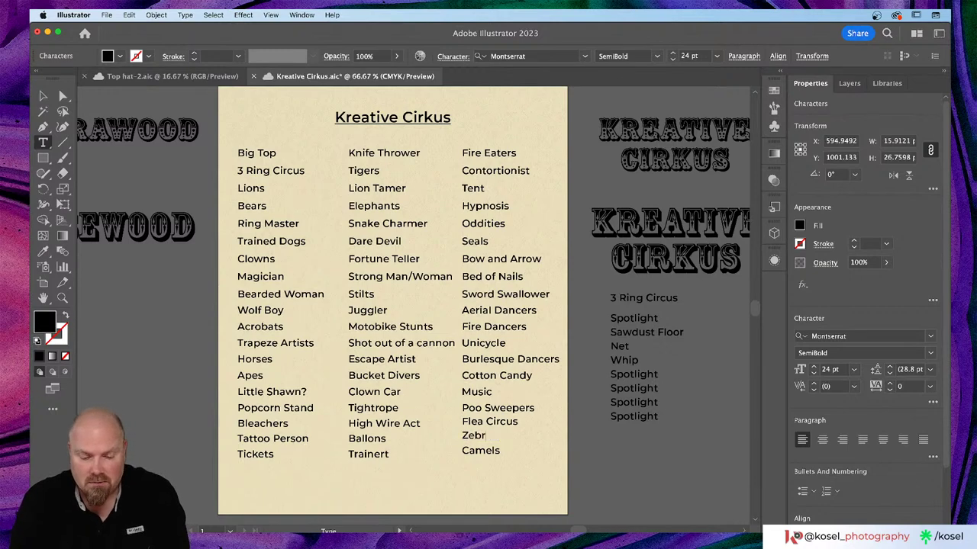
text(as)
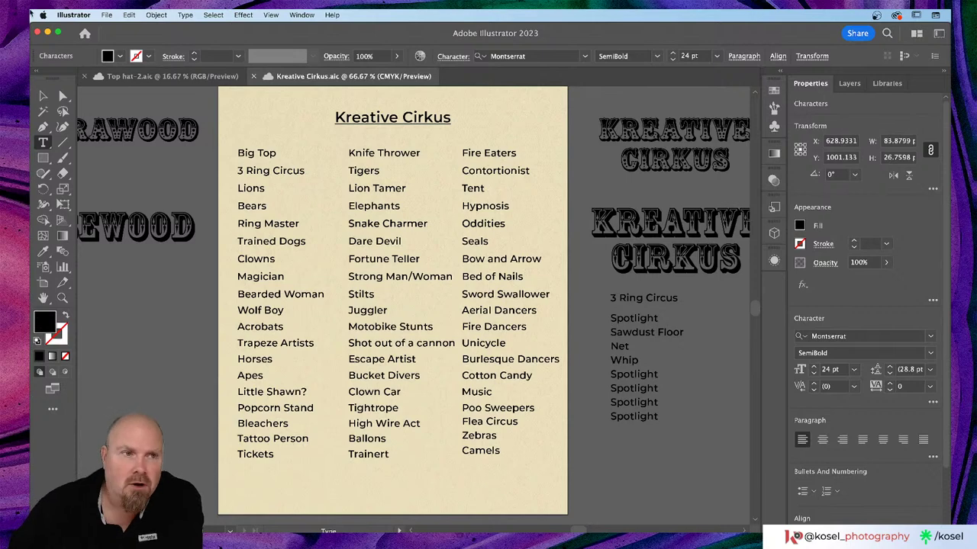
click(43, 95)
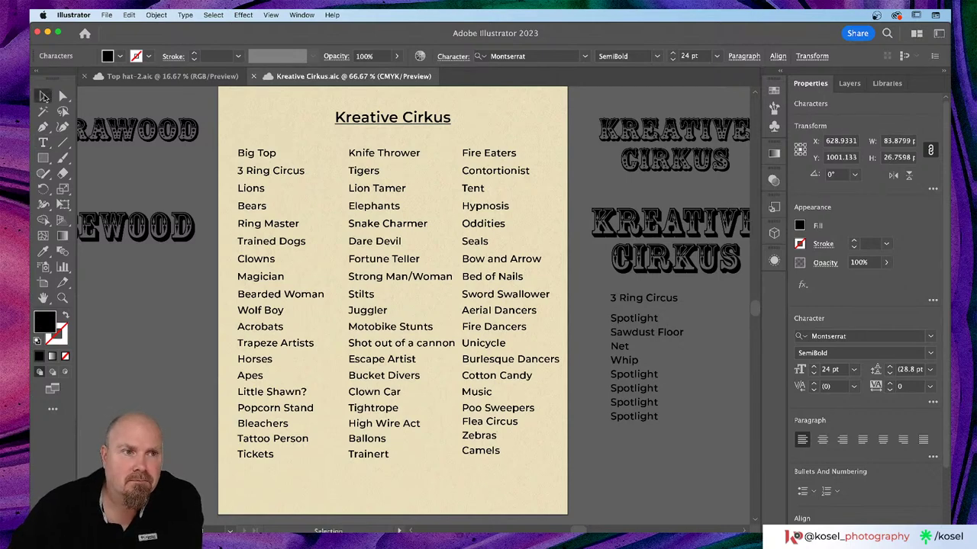
click(495, 479)
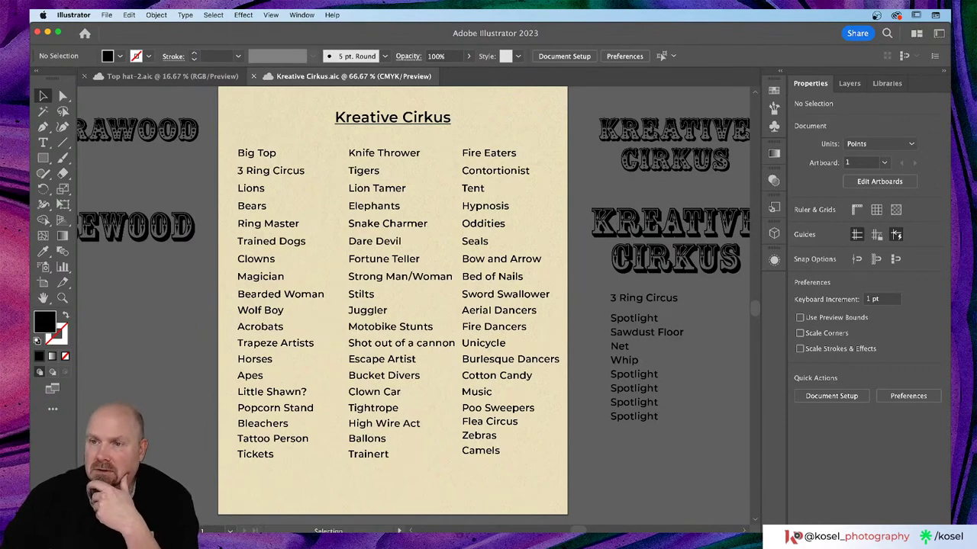
- Duplicate the "Camels" entry directly below itself and change the copy's text to "Monkeys"
click(491, 454)
drag(491, 453, 482, 466)
key(t)
click(482, 466)
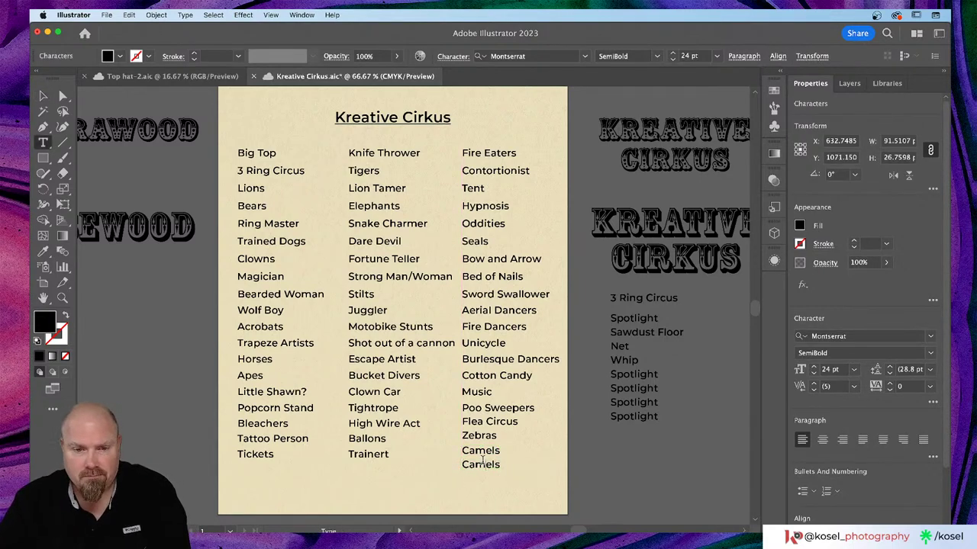
double_click(483, 465)
text(Monkeys)
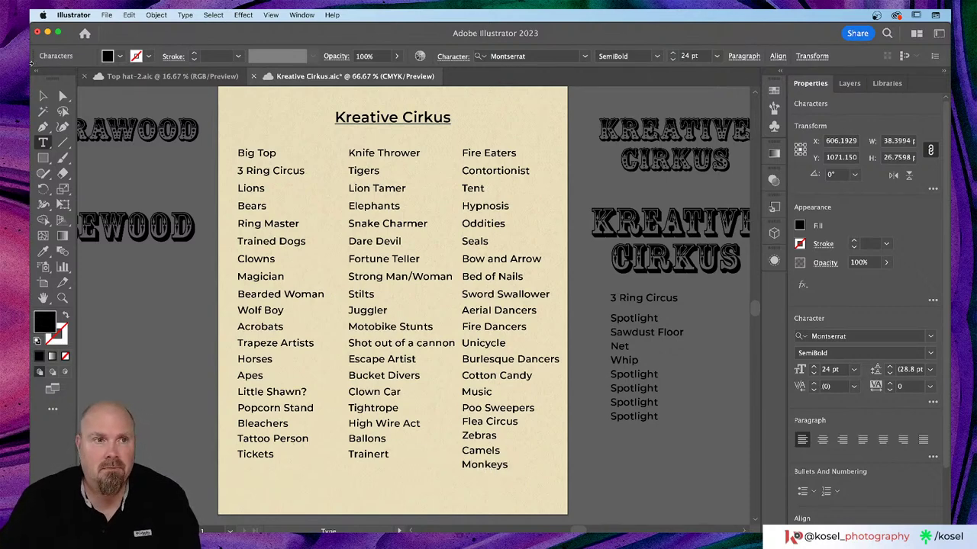
key(Escape)
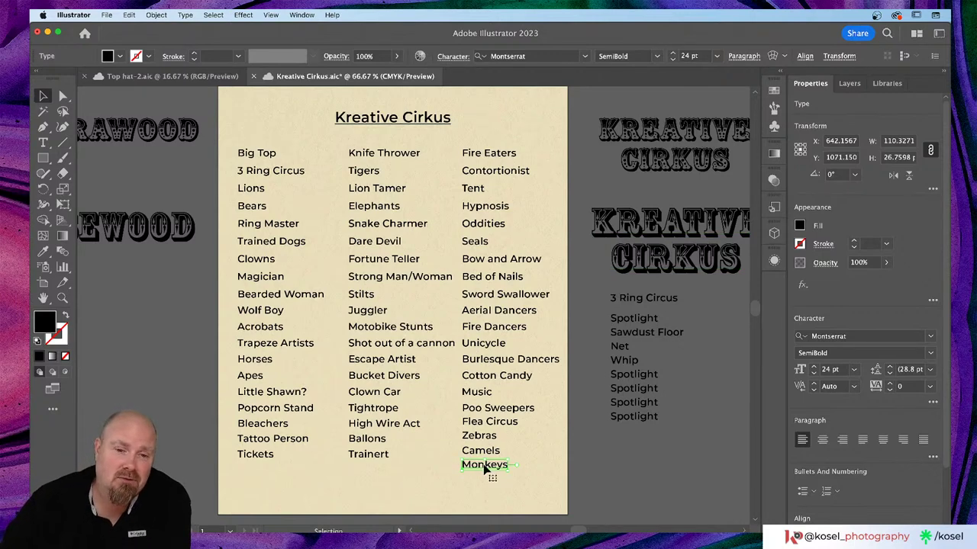
- Duplicate the "Monkeys" entry into the second column below "Trainert" and change the copy's text to "Mermaid"
drag(483, 477, 370, 473)
double_click(370, 471)
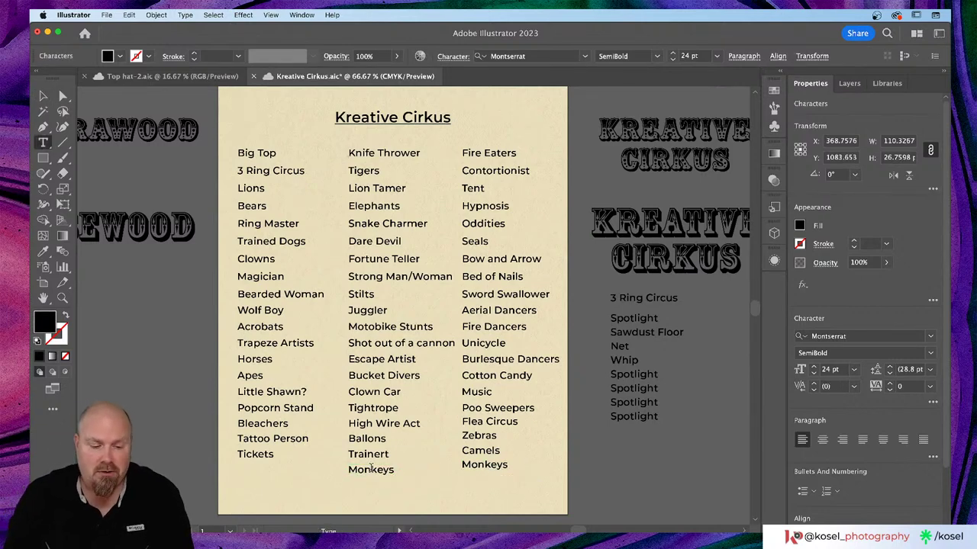
double_click(371, 470)
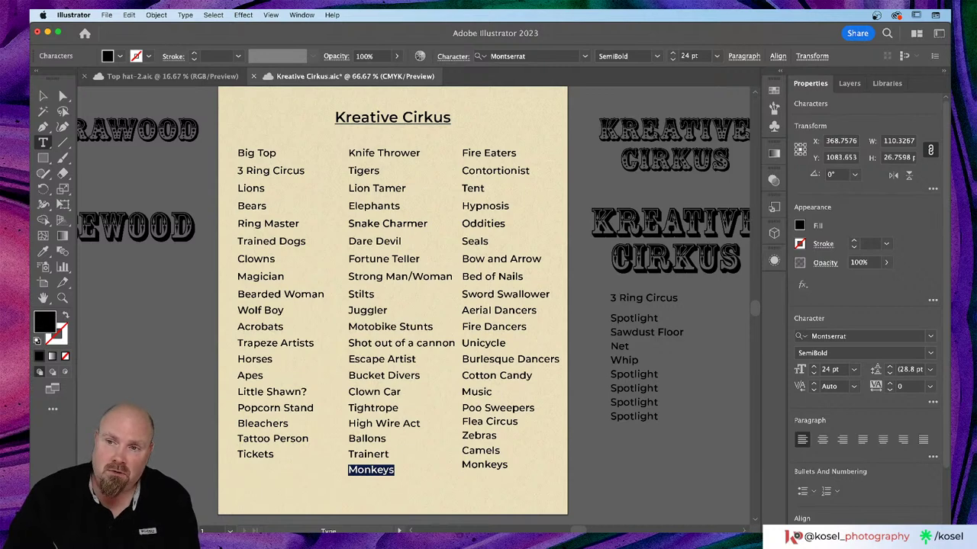
text(Me)
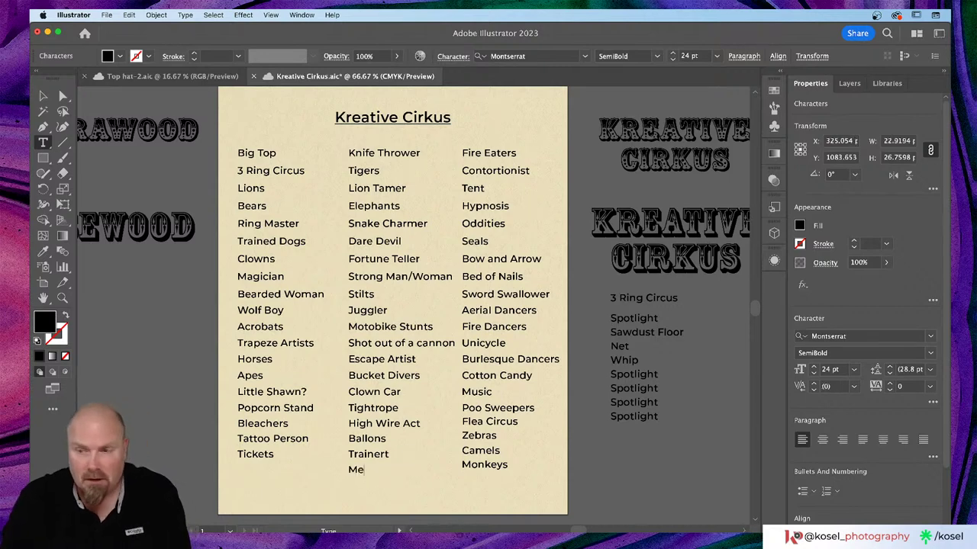
text(rmaid)
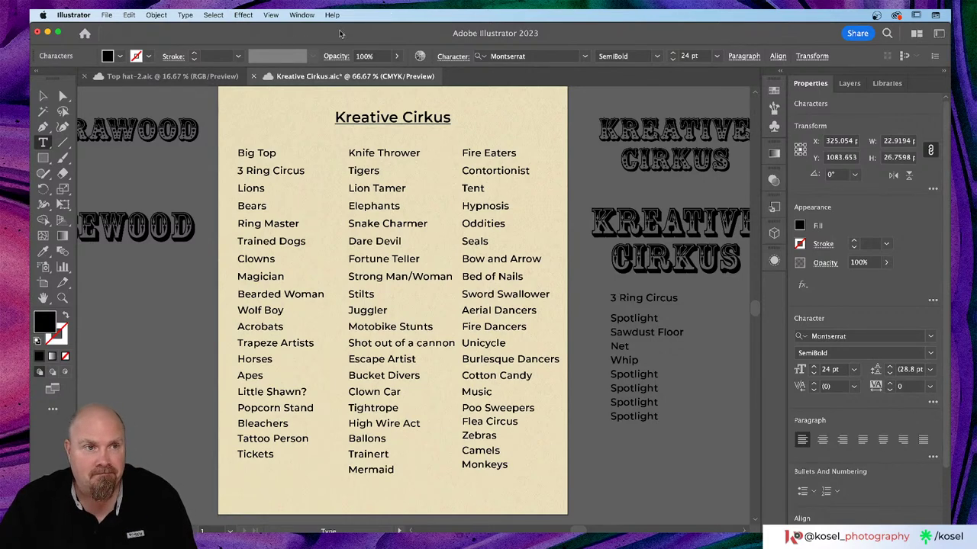
click(43, 96)
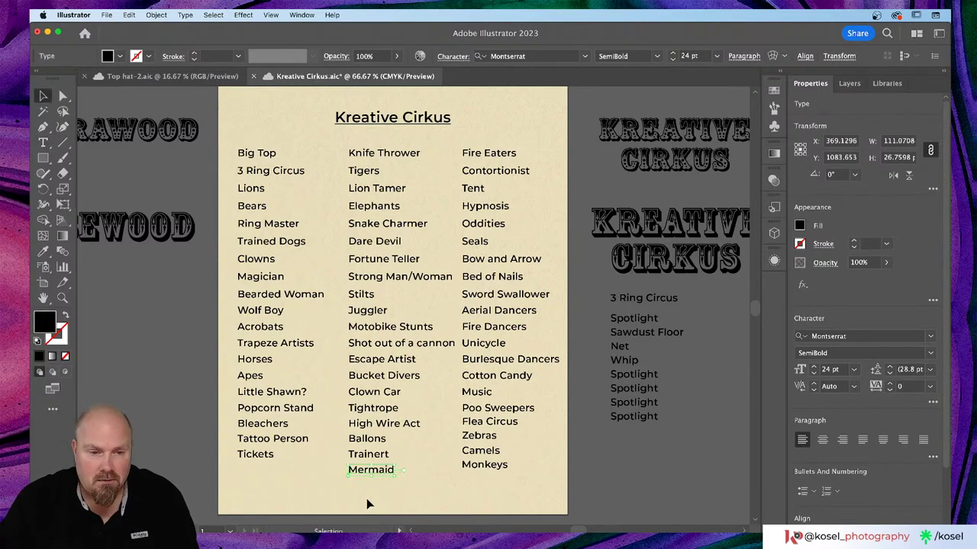
- Move the "Mermaid" entry to the first column below "Tickets" and replace its text with "Unicorn"
drag(371, 473, 262, 473)
key(t)
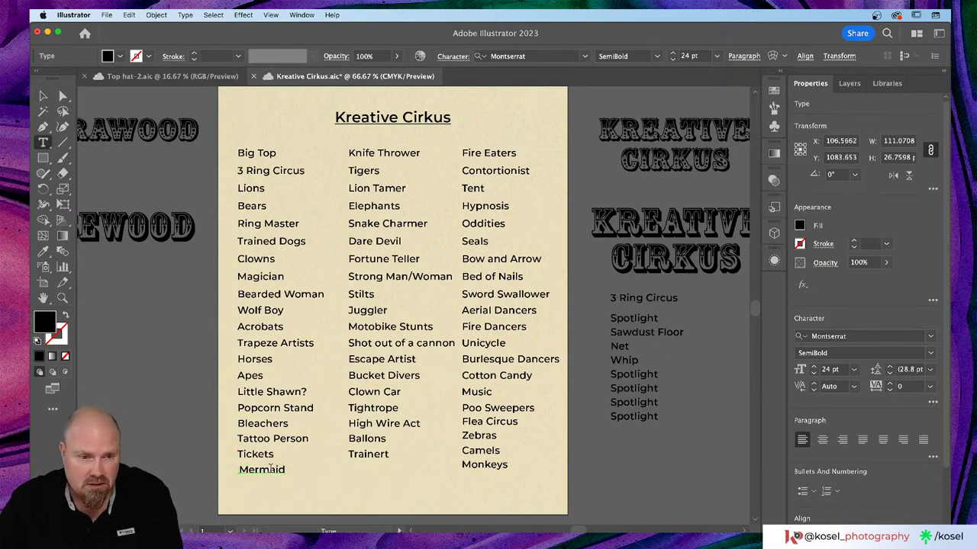
double_click(271, 474)
text(U)
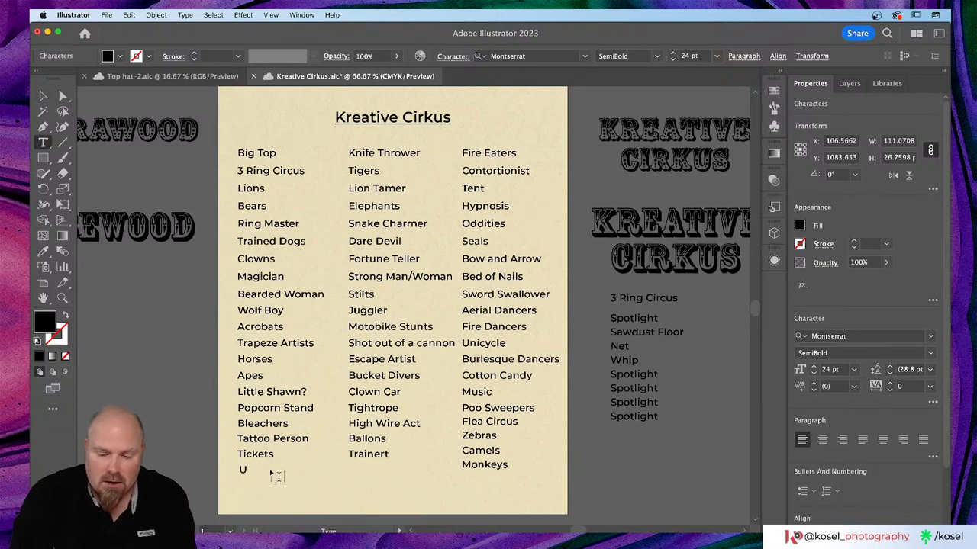
text(nicorn)
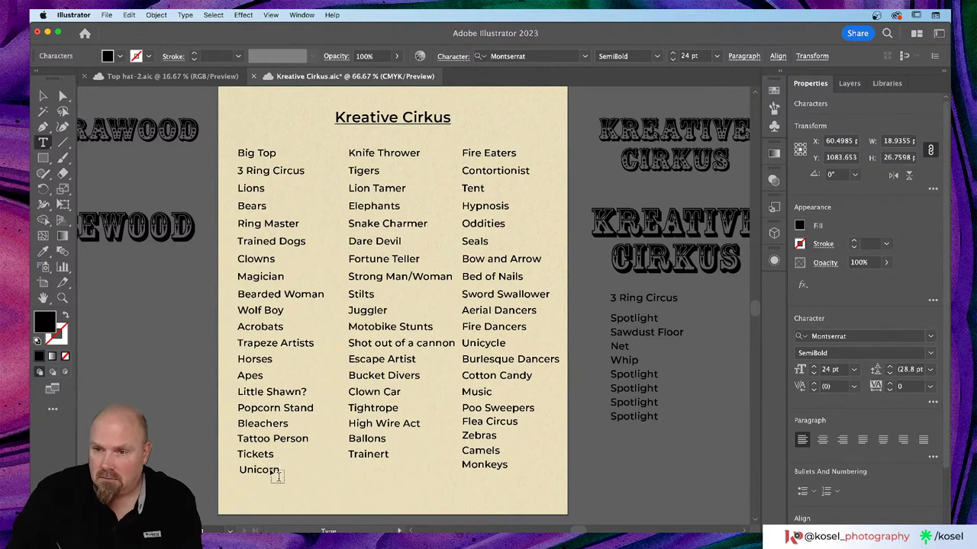
click(43, 96)
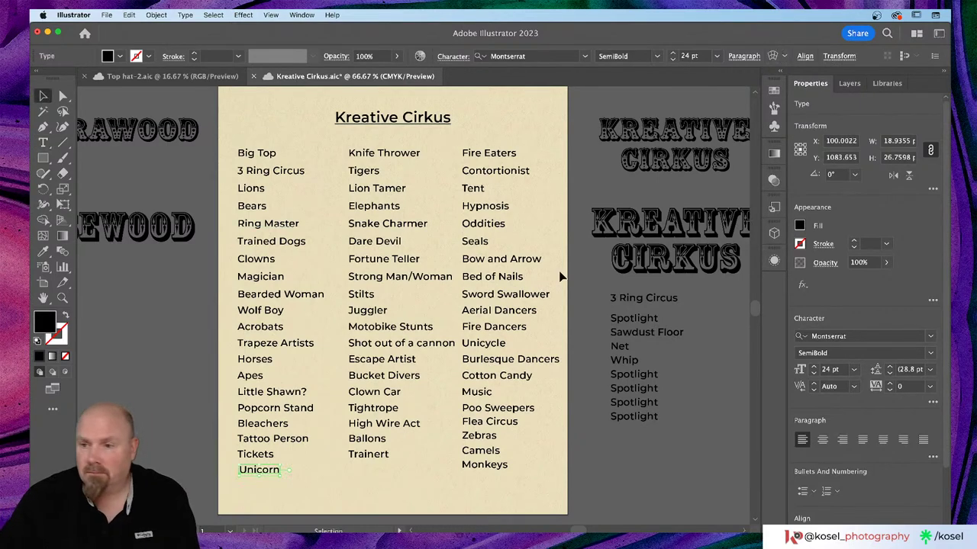
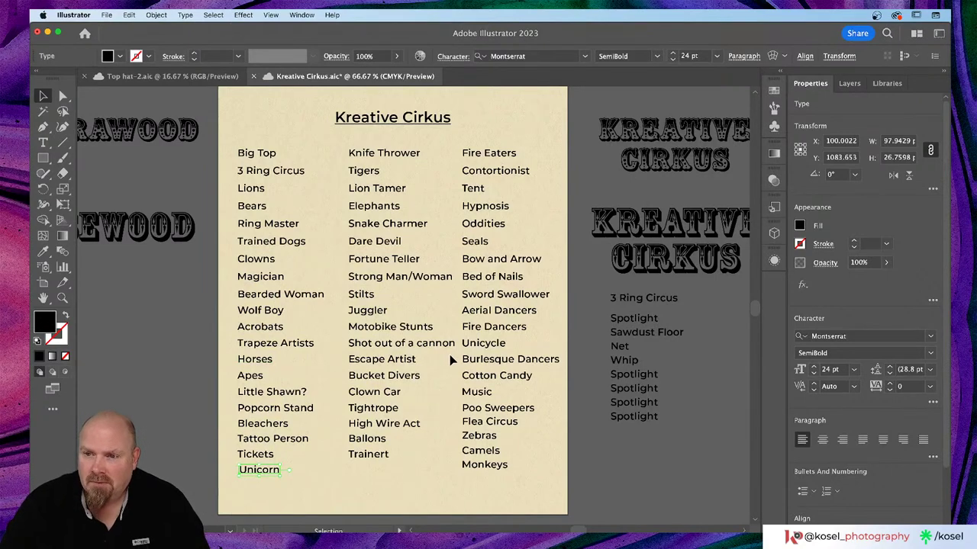
- Duplicate the "Monkeys" entry into the second column below "Trainert" and change the copy's text to "Sharp Shooters"
scroll(450, 359, down, 2)
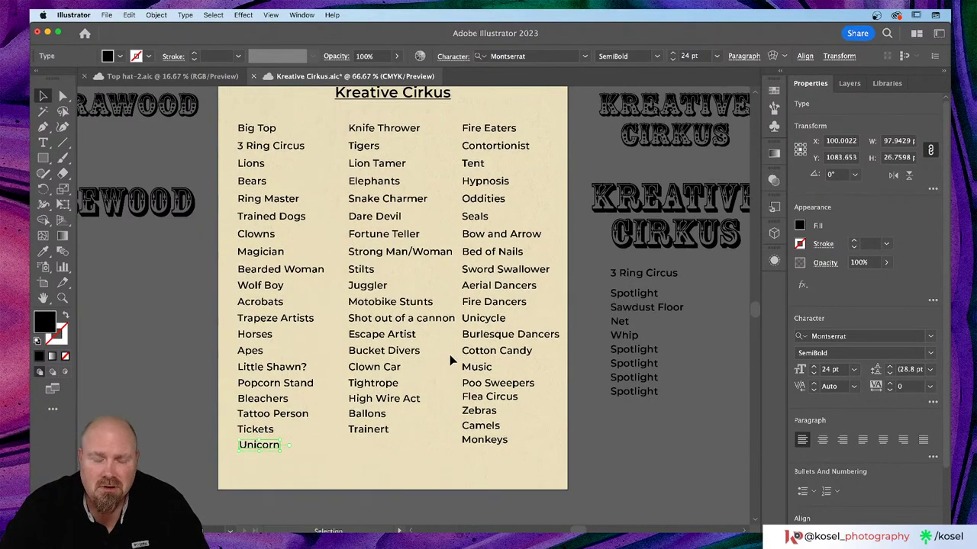
scroll(450, 358, up, 3)
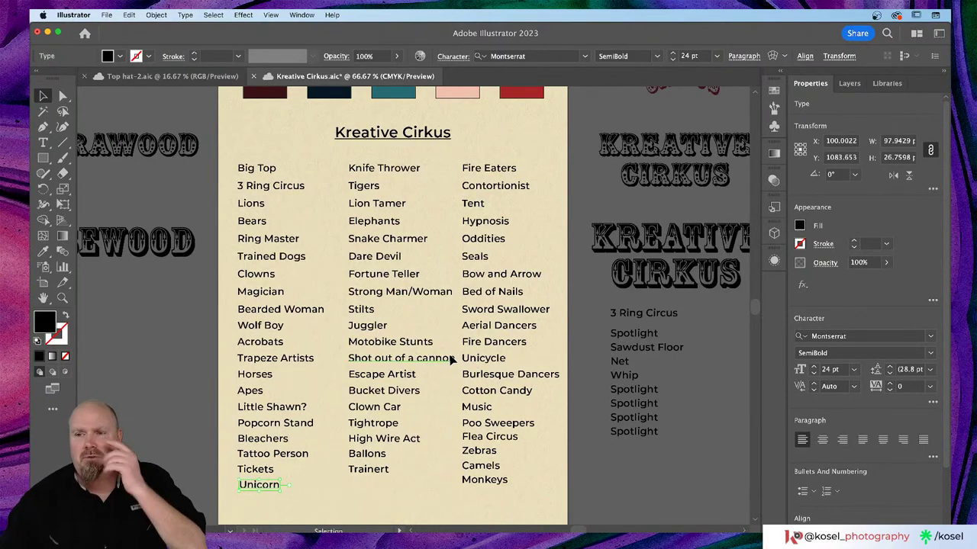
click(475, 482)
drag(478, 485, 368, 488)
key(t)
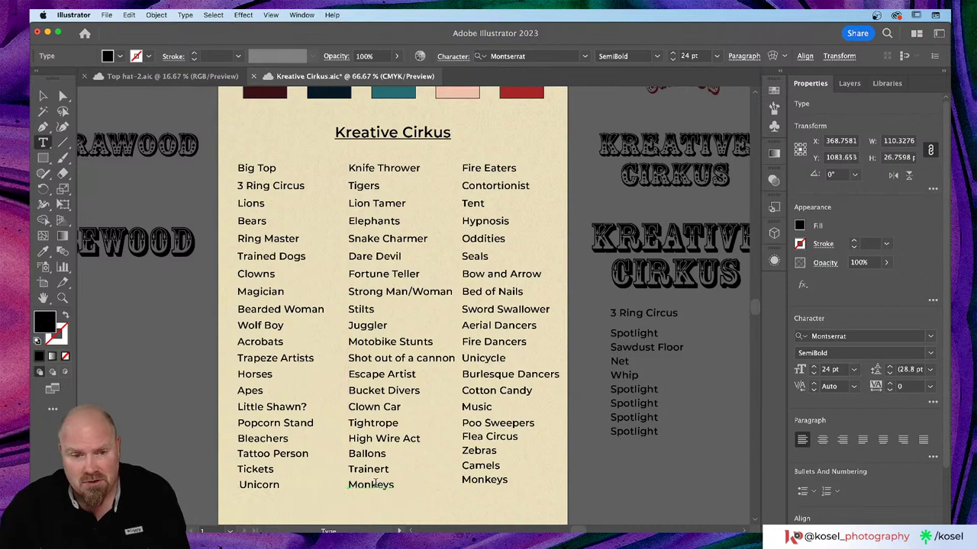
double_click(374, 484)
text(Sha)
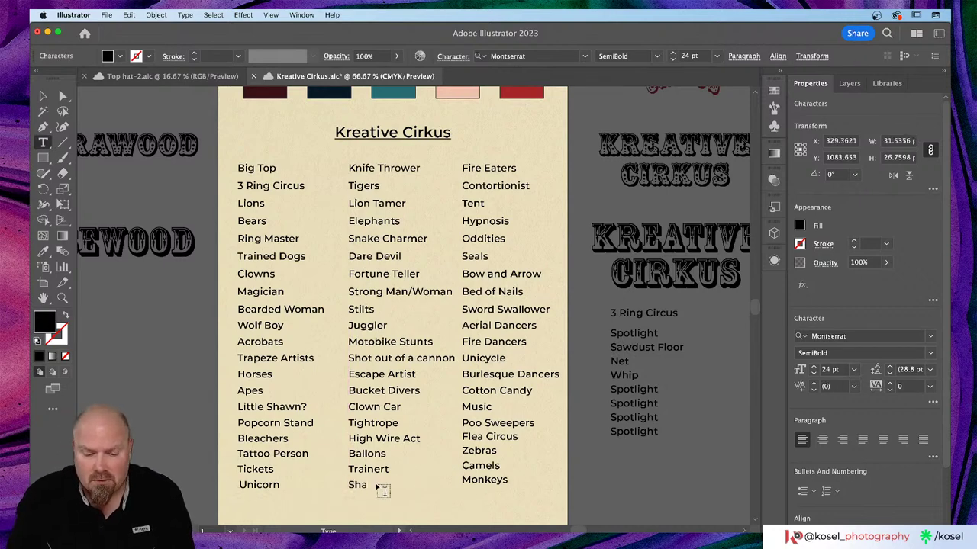
text(rp Shoo)
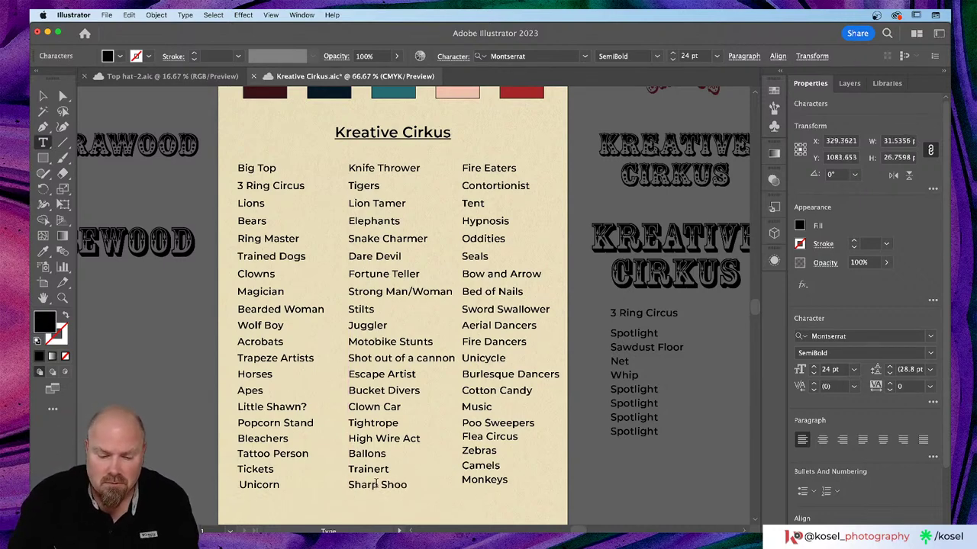
text(ters)
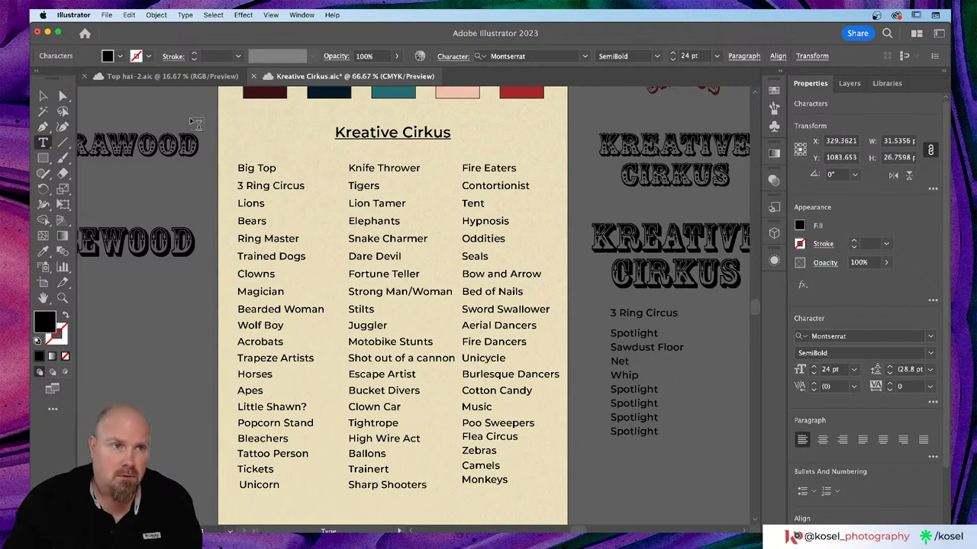
key(Escape)
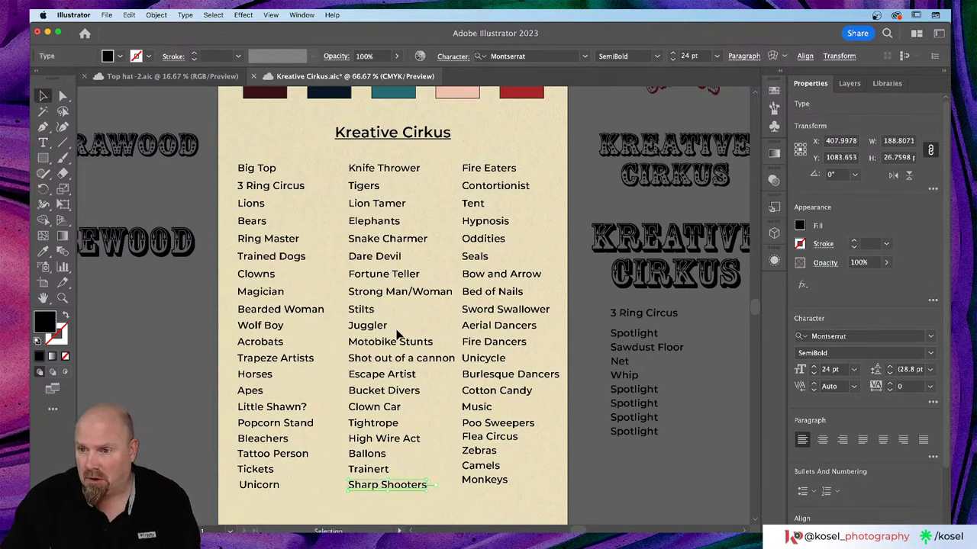
- Examine the colour swatches above the list and the Kreative Cirkus lettering variants beside the artboard
scroll(396, 328, right, 3)
scroll(394, 332, up, 5)
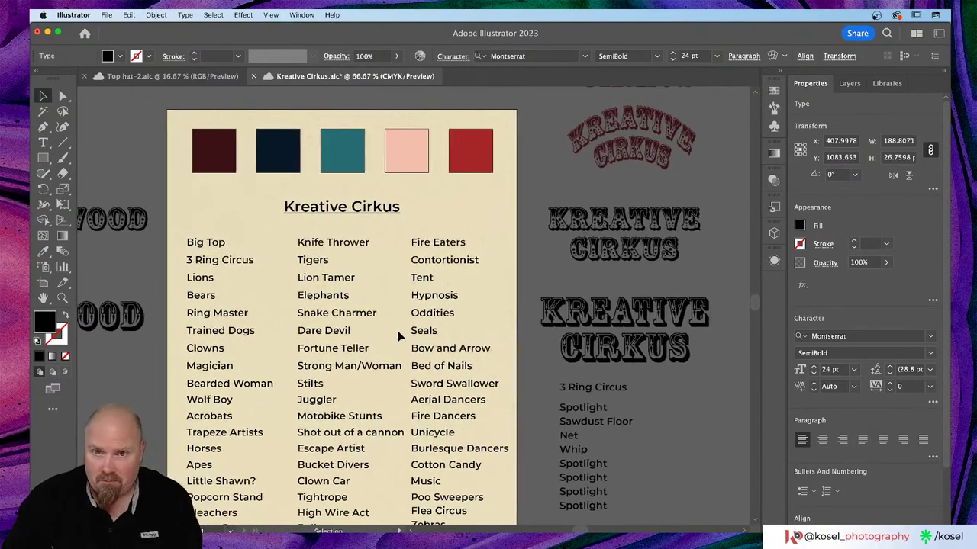
scroll(397, 336, right, 3)
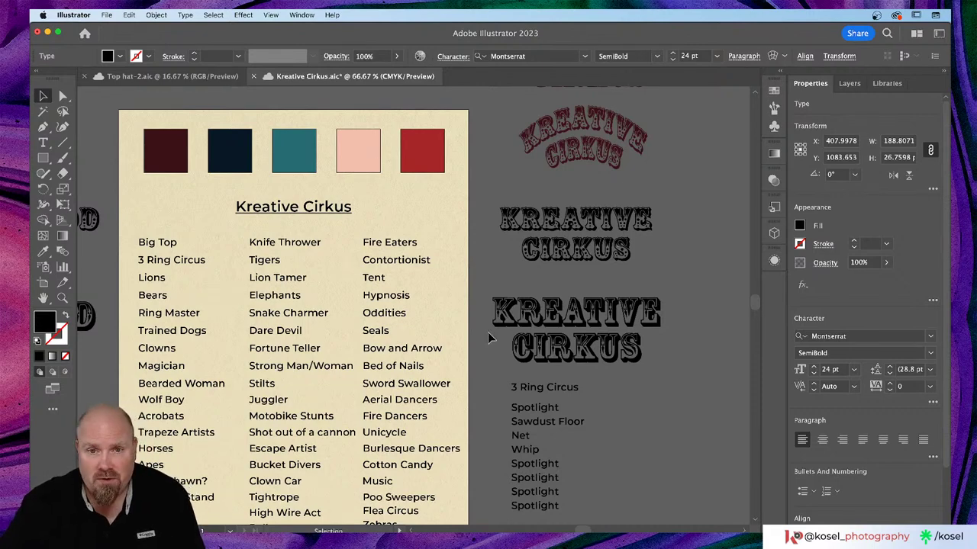
scroll(487, 334, right, 2)
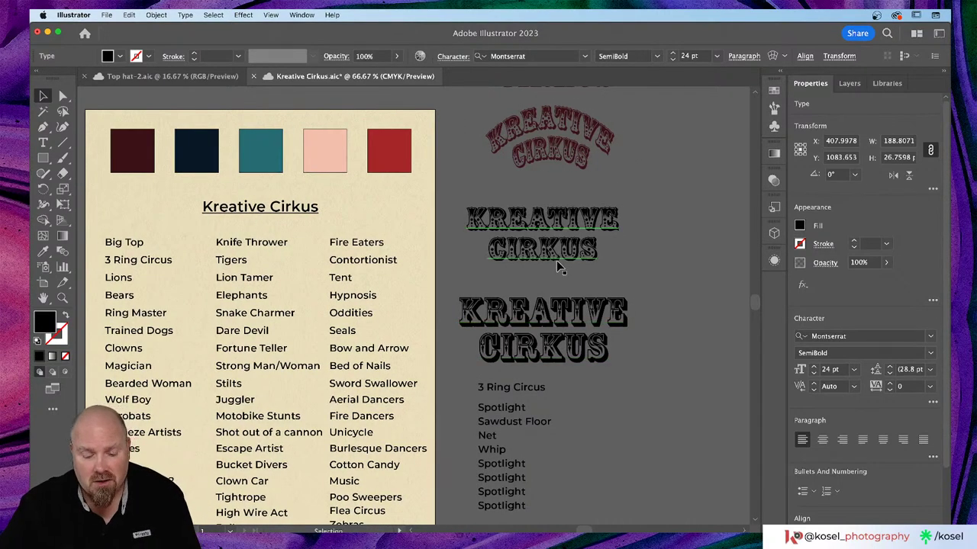
scroll(565, 264, up, 3)
scroll(564, 263, up, 7)
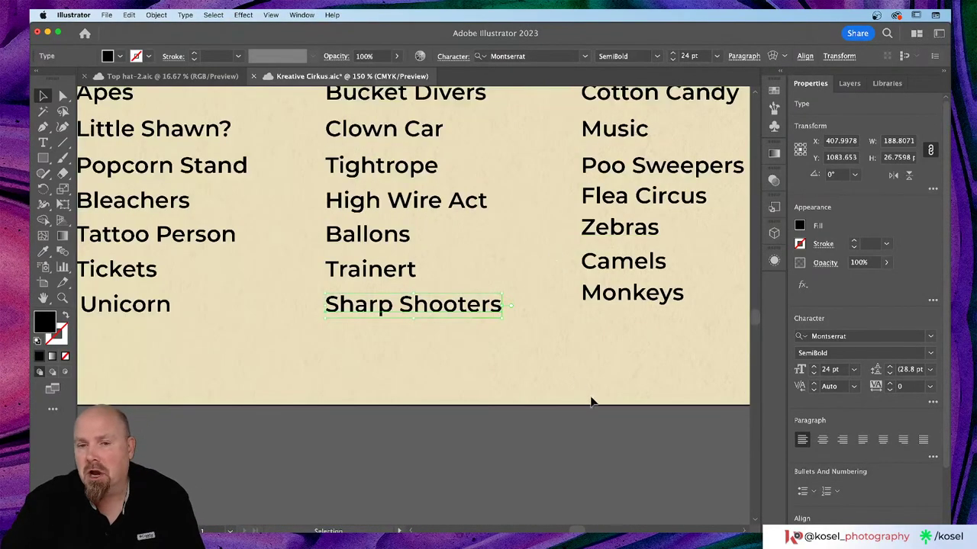
click(592, 389)
scroll(603, 367, up, 15)
scroll(610, 355, right, 5)
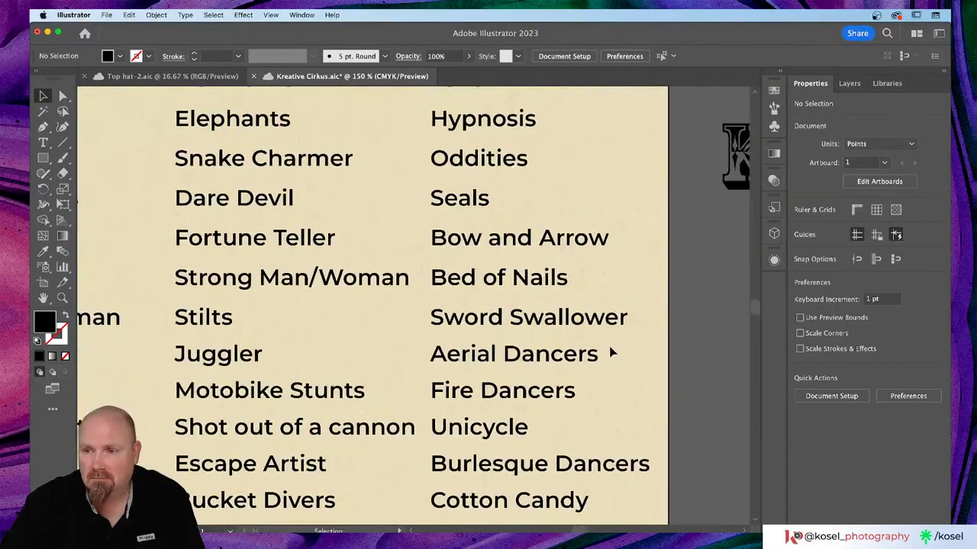
scroll(610, 352, up, 10)
scroll(610, 352, right, 8)
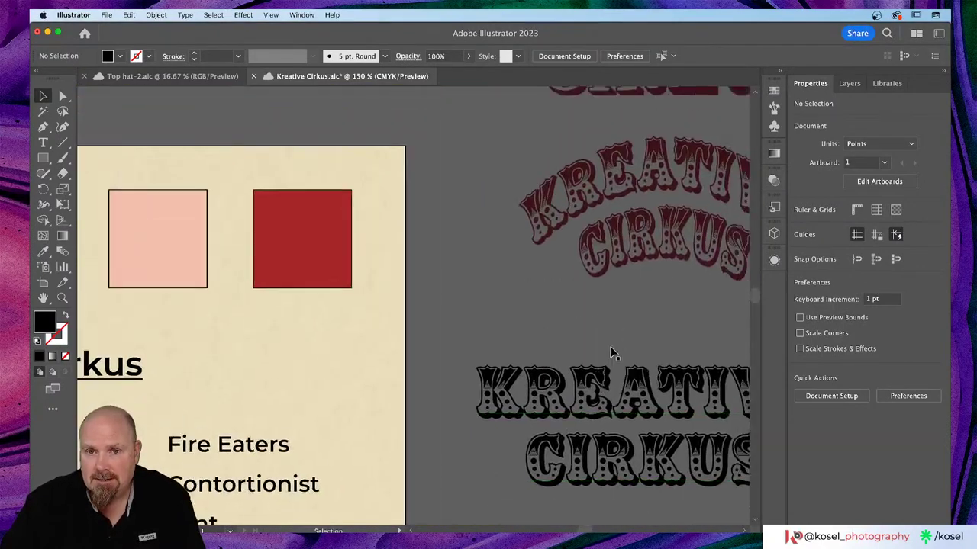
scroll(610, 352, right, 3)
scroll(611, 353, up, 3)
scroll(648, 340, right, 1)
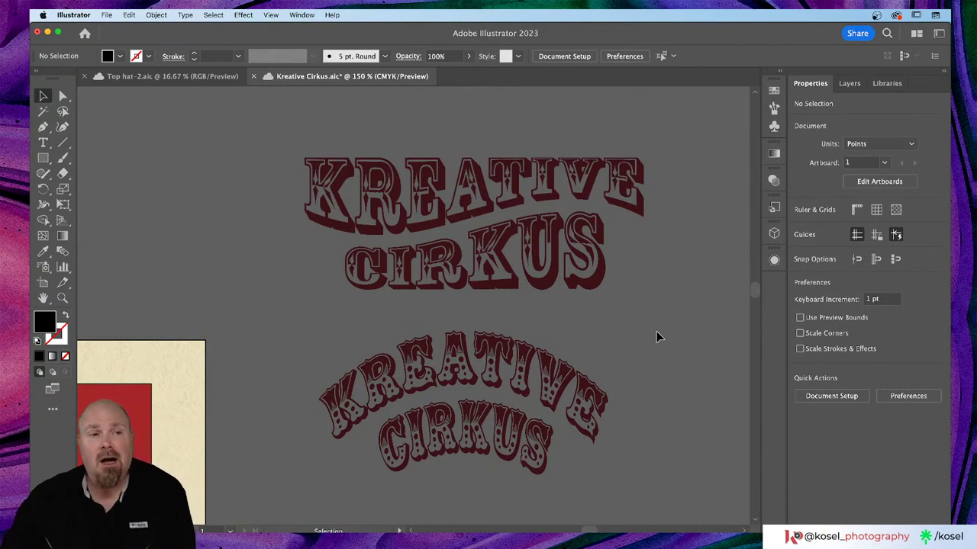
- Switch to Chrome and open the Discord community-artwork channel
key(super+Tab)
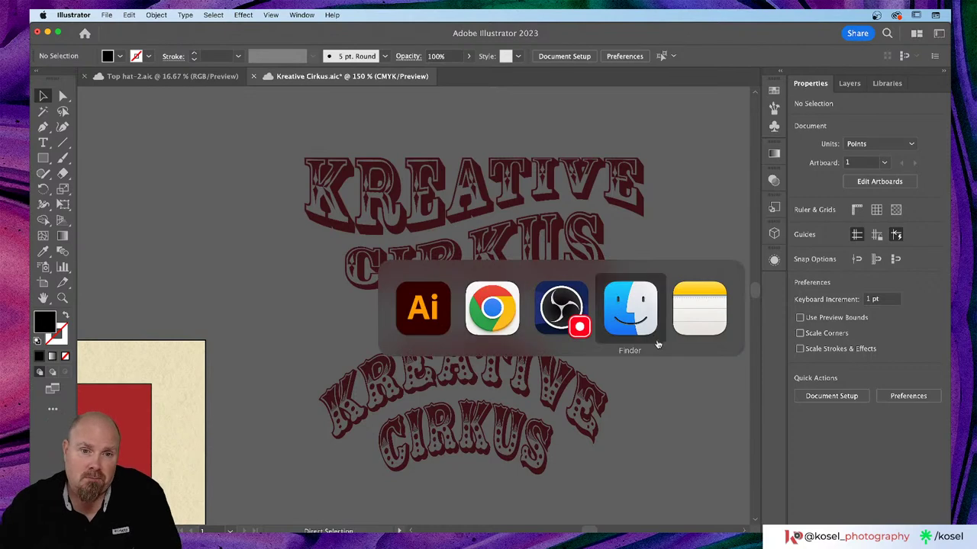
click(658, 345)
key(super+Tab)
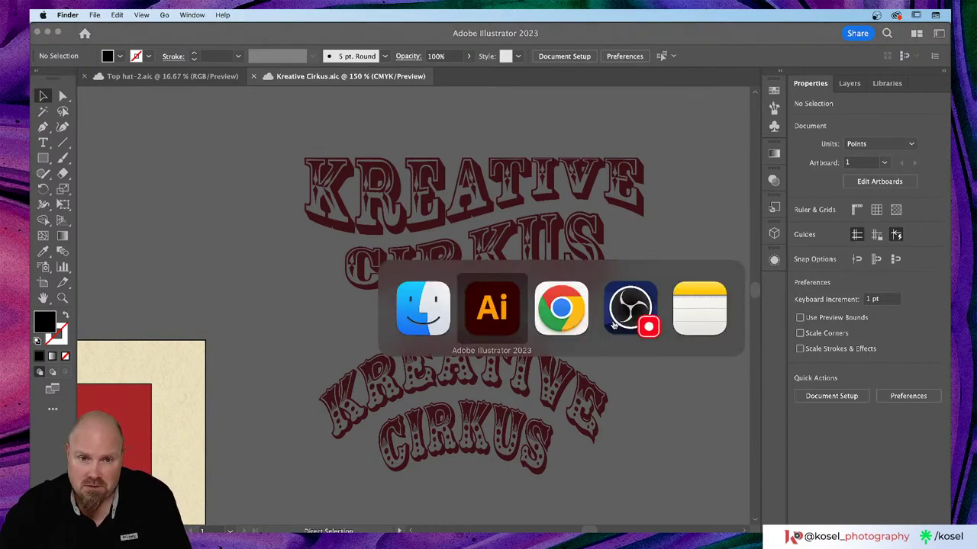
key(super+Tab)
key(super+Tab)
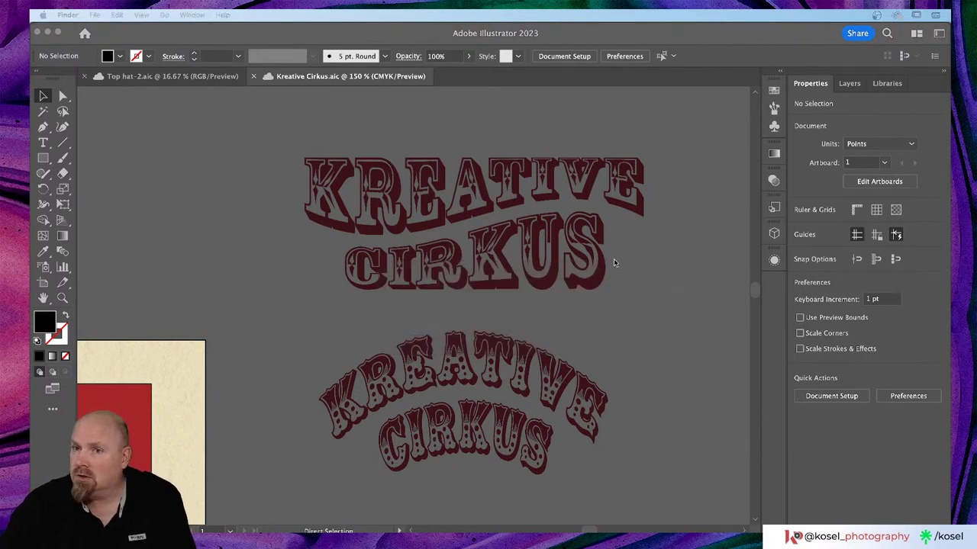
key(super+Tab)
key(super+Tab)
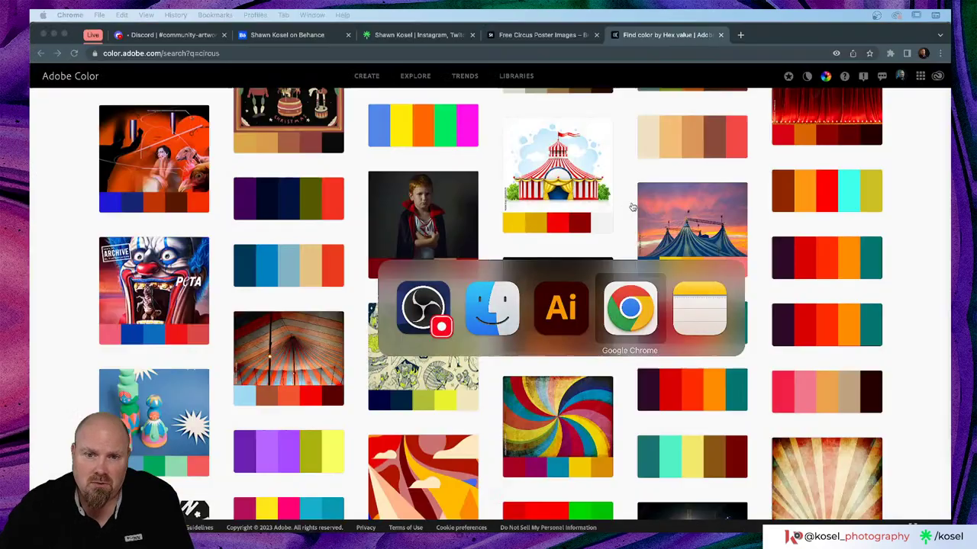
click(157, 34)
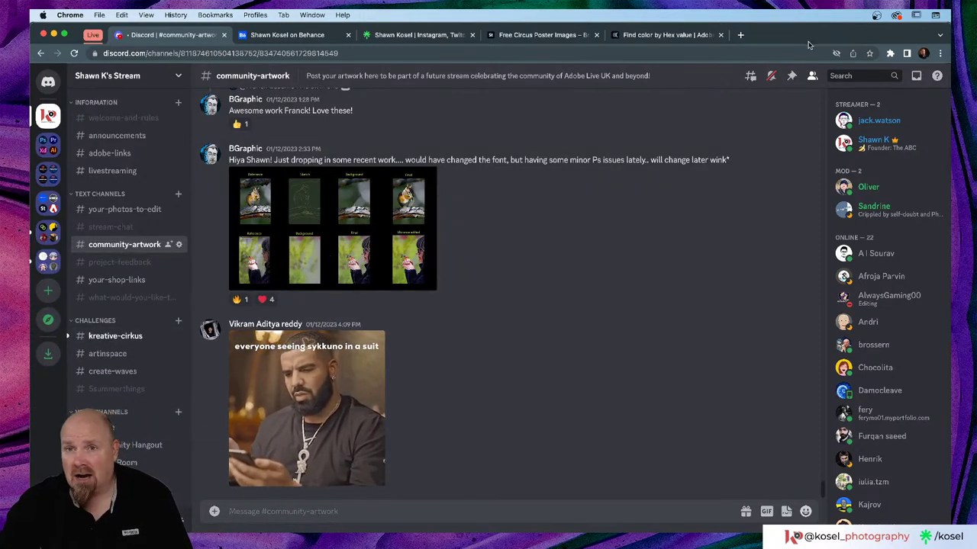
- Return to Illustrator and review the complete three-column Kreative Cirkus list
key(super+Tab)
key(super+Tab)
key(super+Tab)
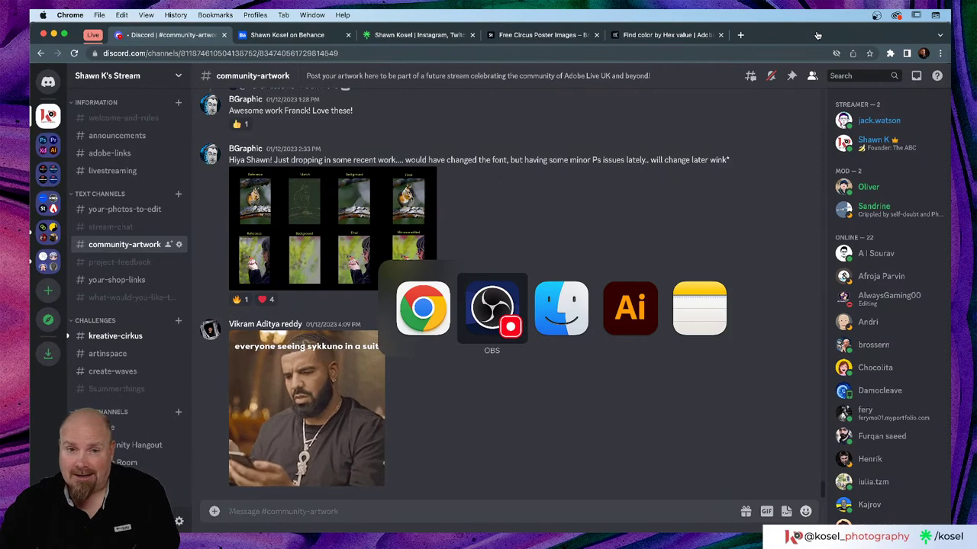
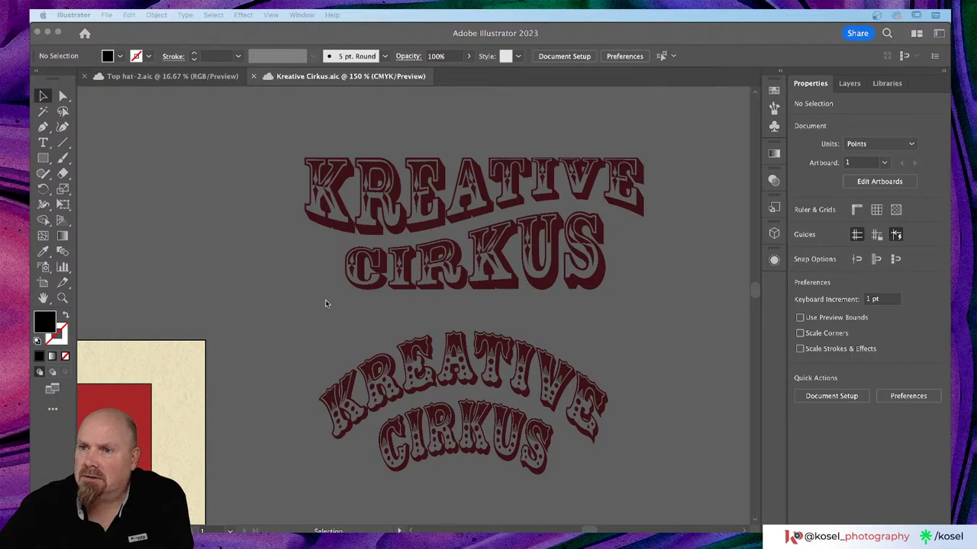
scroll(328, 302, left, 3)
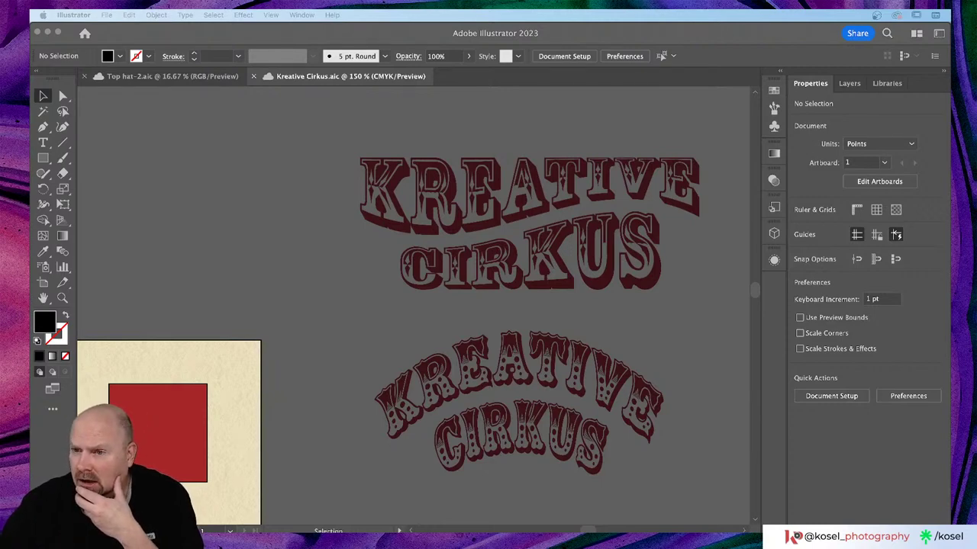
scroll(263, 371, down, 5)
scroll(263, 371, left, 4)
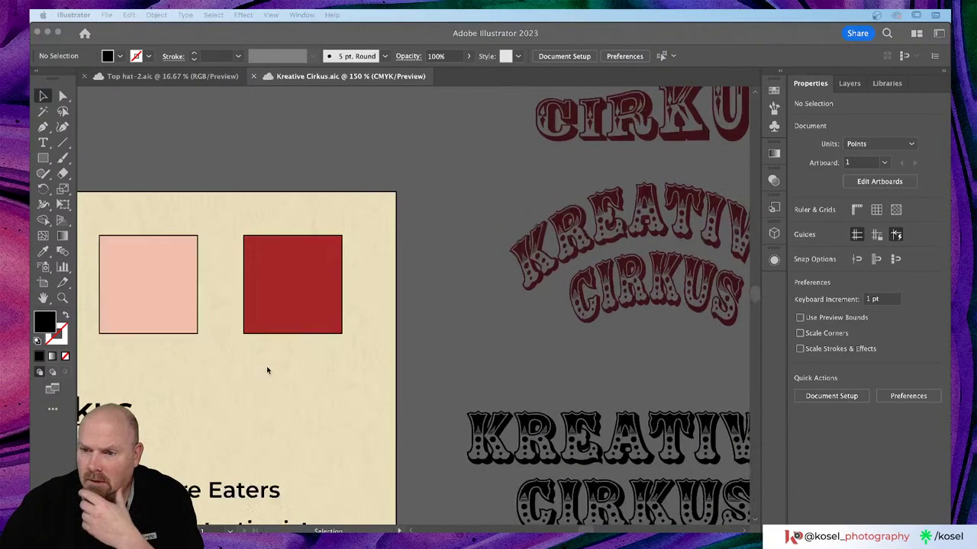
scroll(267, 370, down, 8)
scroll(267, 370, left, 10)
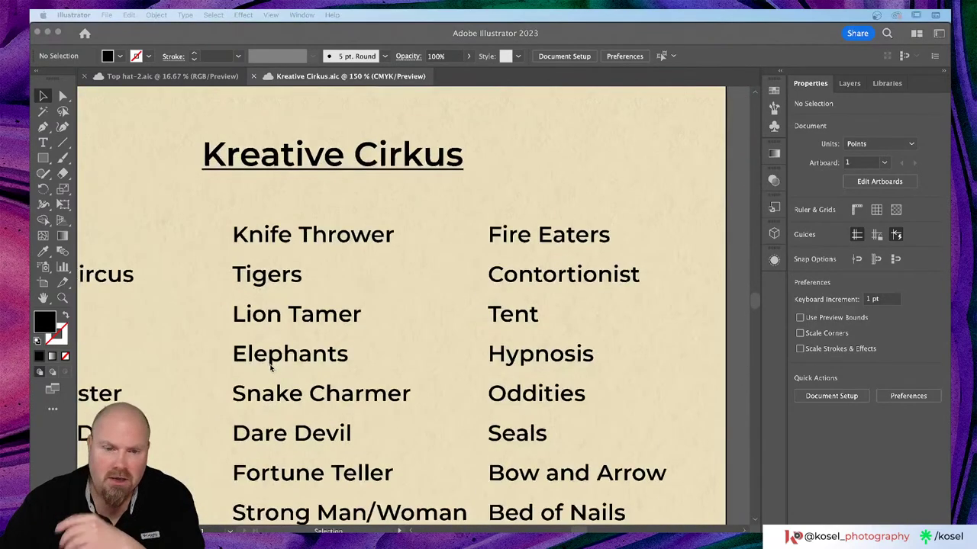
scroll(270, 367, left, 3)
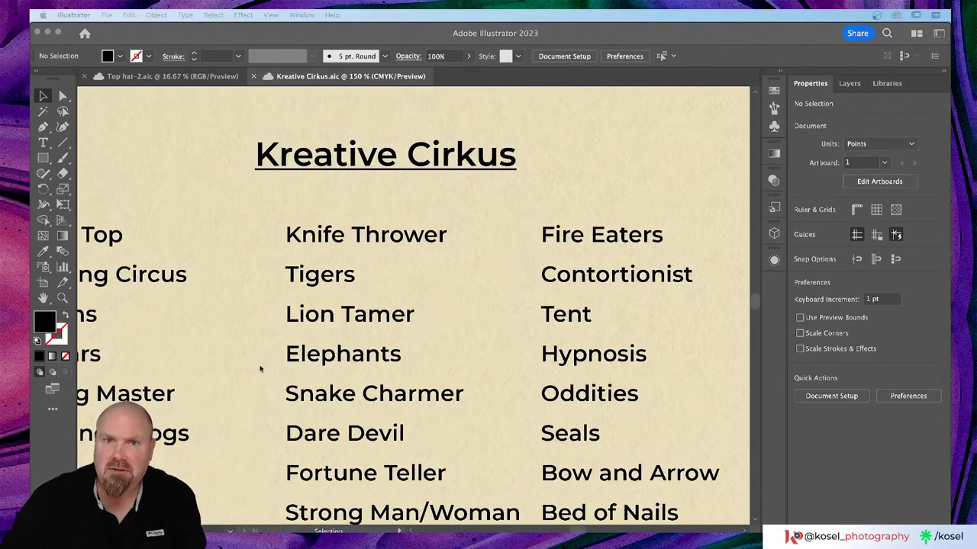
click(421, 39)
key(super+minus)
key(super+minus)
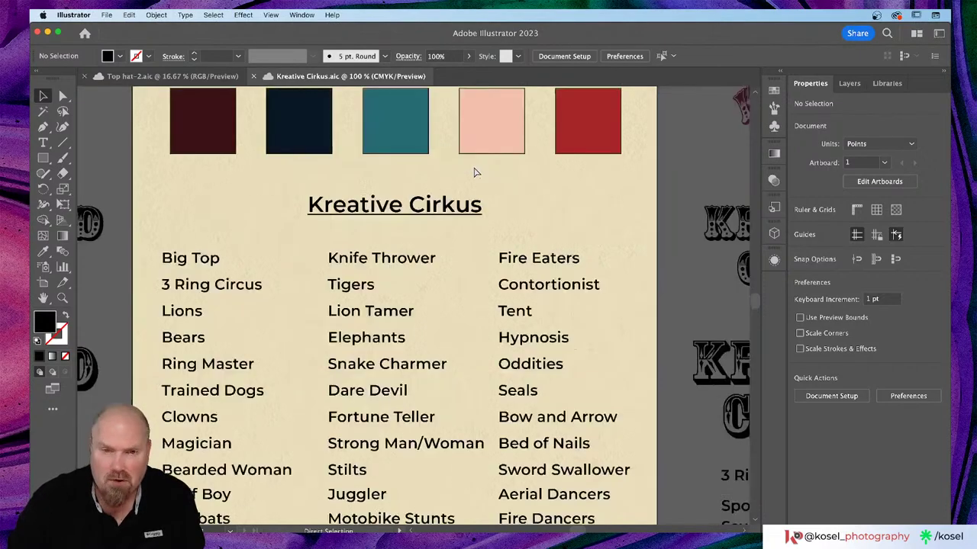
scroll(445, 271, down, 5)
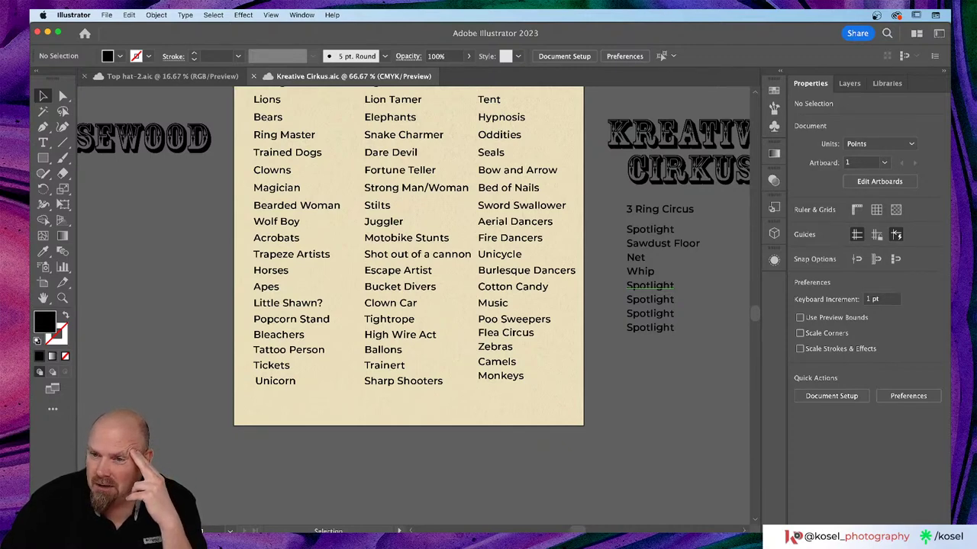
scroll(408, 365, up, 5)
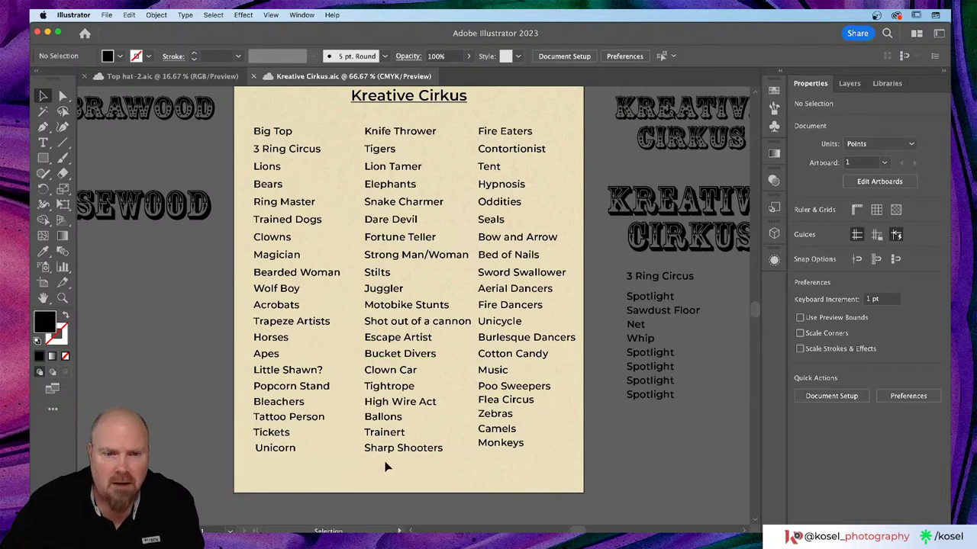
- Duplicate the "Sharp Shooters" entry directly below itself and change the copy's text to "Escape Artist"
click(406, 454)
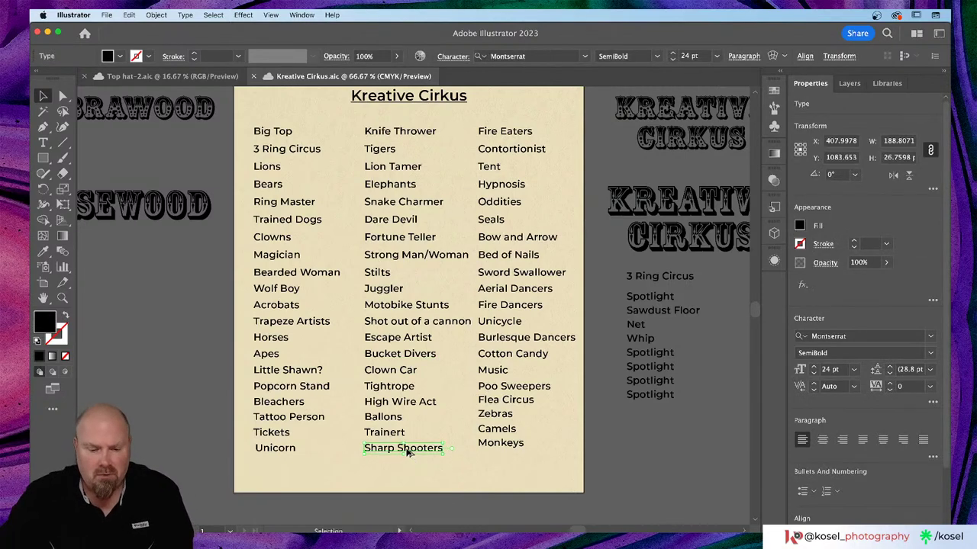
drag(406, 457, 407, 464)
key(t)
click(396, 467)
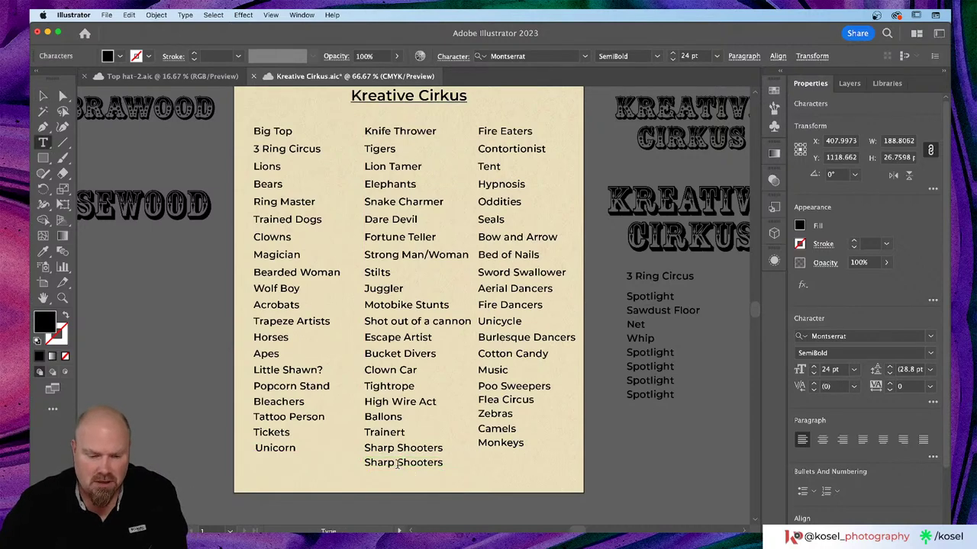
triple_click(397, 464)
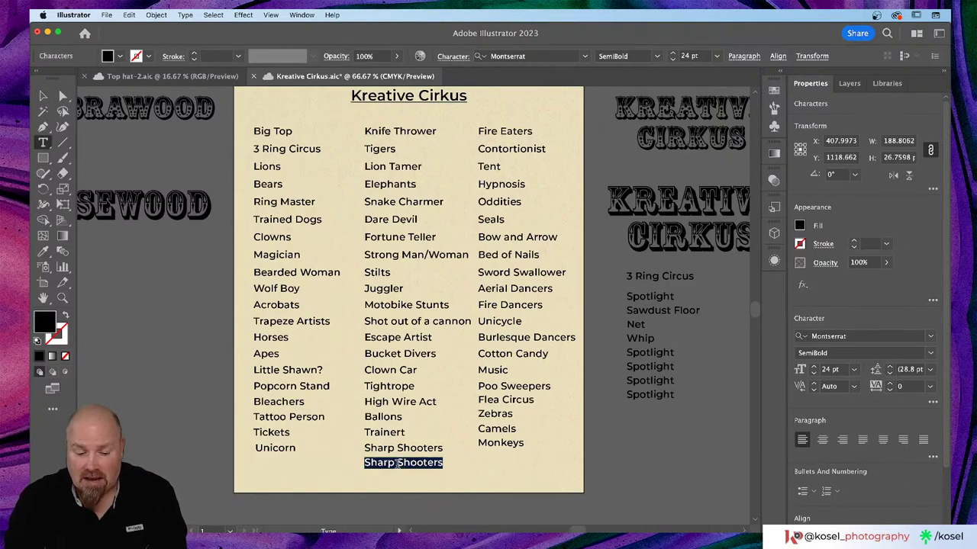
text(Esca)
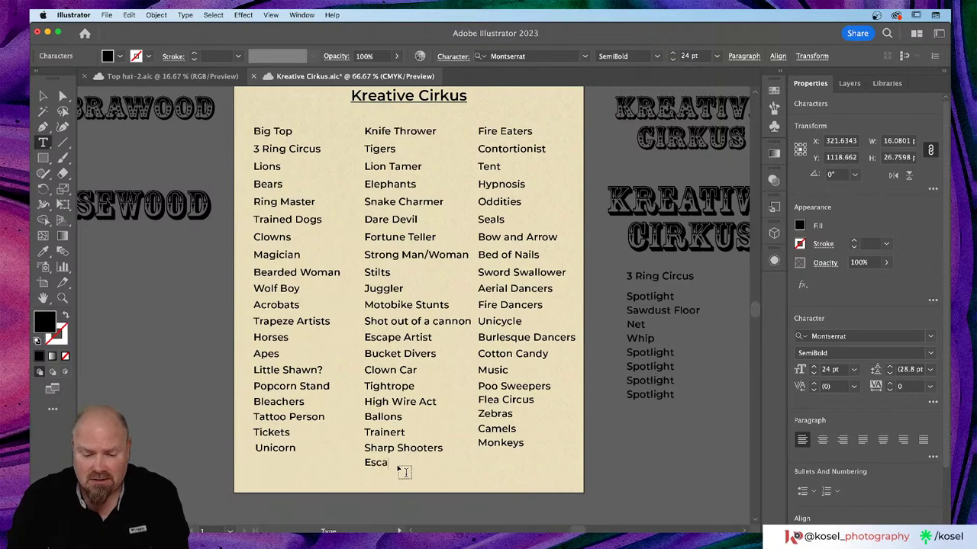
text(pe Artist)
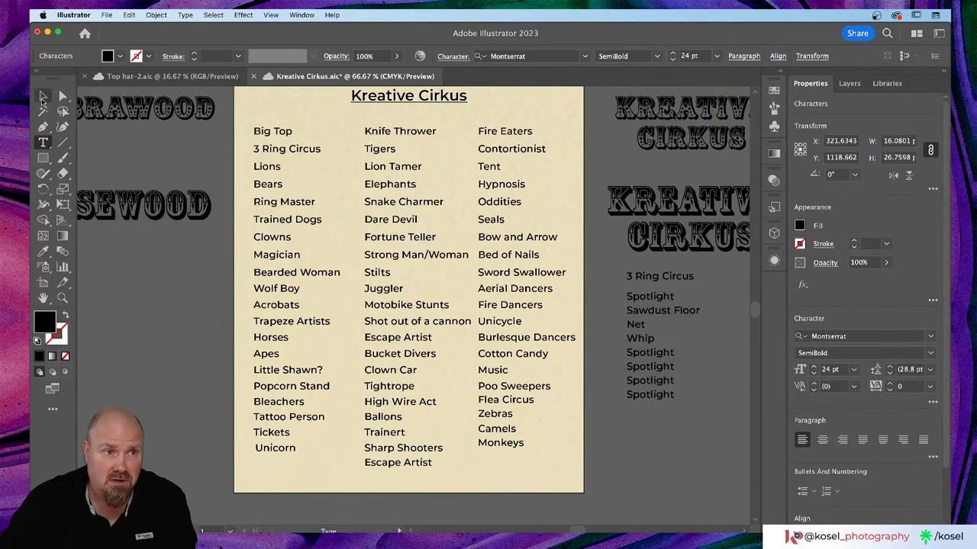
click(43, 96)
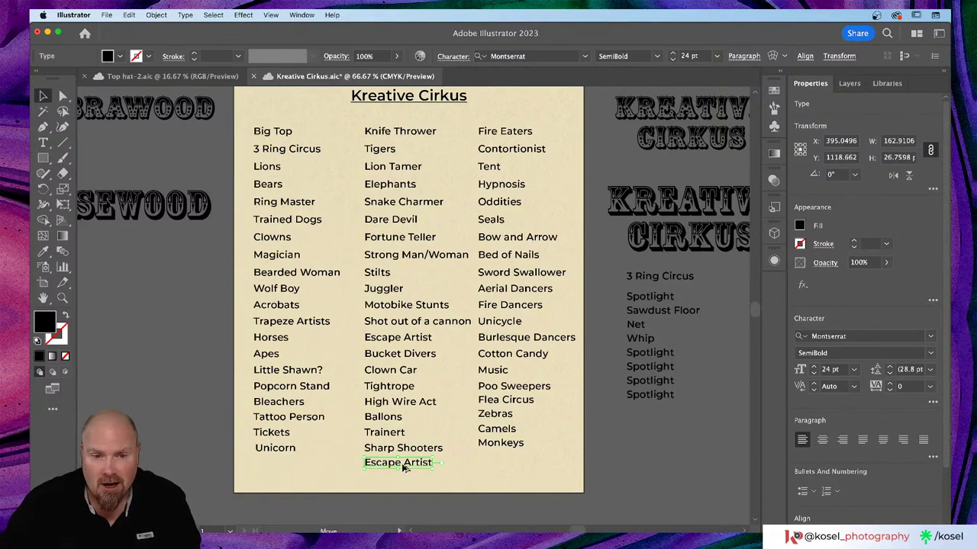
- Duplicate the bottom "Escape Artist" entry below "Monkeys" in the third column and change the copy's text to "Plate Spinning"
drag(405, 467, 516, 464)
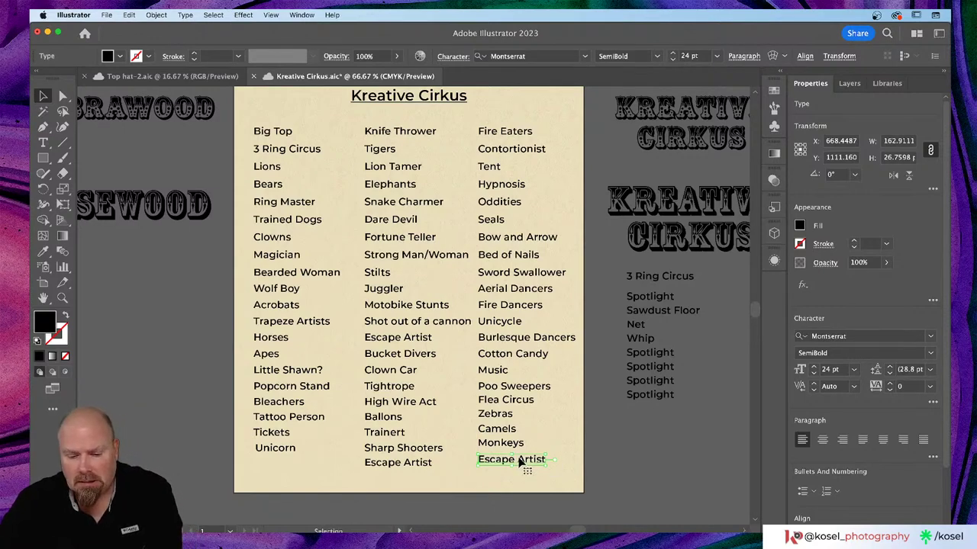
double_click(519, 460)
triple_click(518, 459)
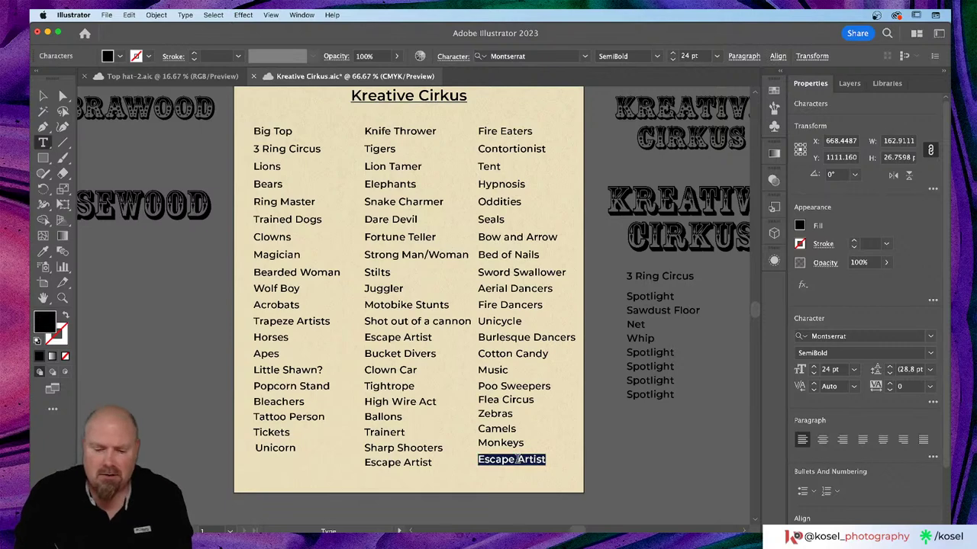
text(Plate Sp)
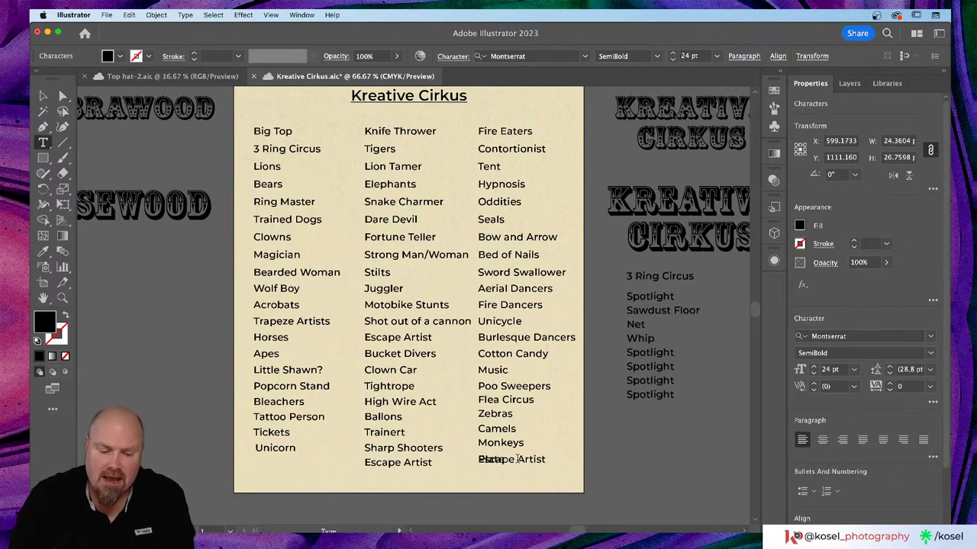
text(inning)
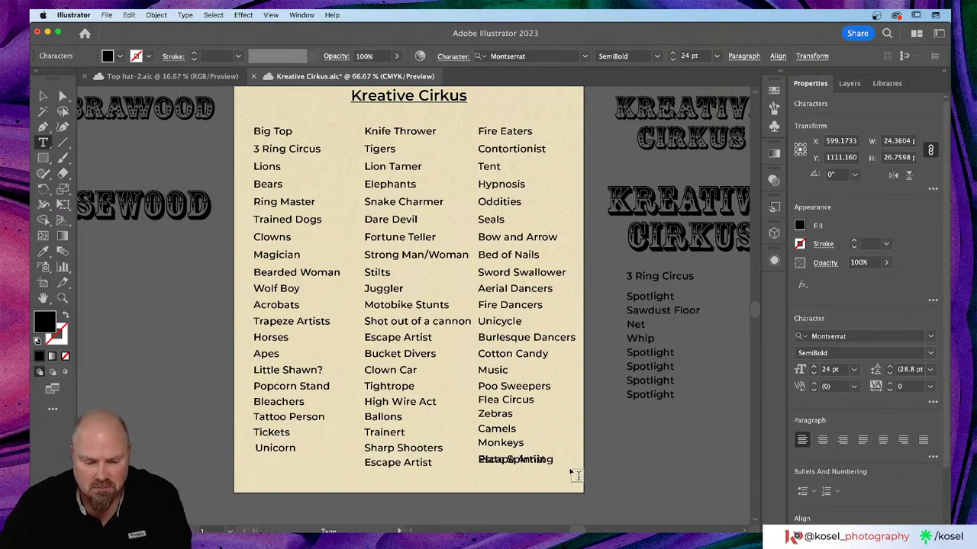
key(Escape)
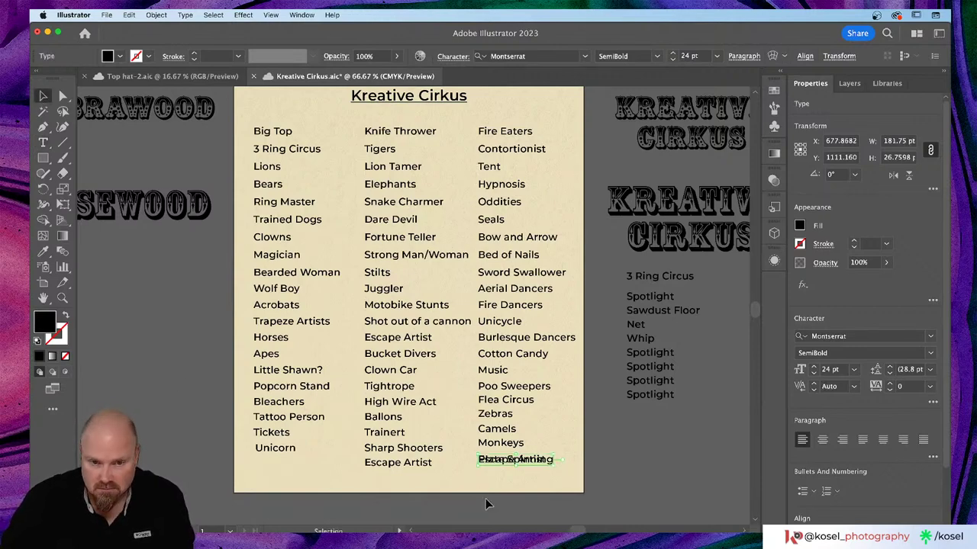
- Align "Plate Spinning" with the middle column's last row and delete the leftover "Escape Artist" text overlapping it
mouse_move(546, 466)
mouse_down()
mouse_move(546, 476)
mouse_move(535, 466)
mouse_up()
click(535, 464)
key(Delete)
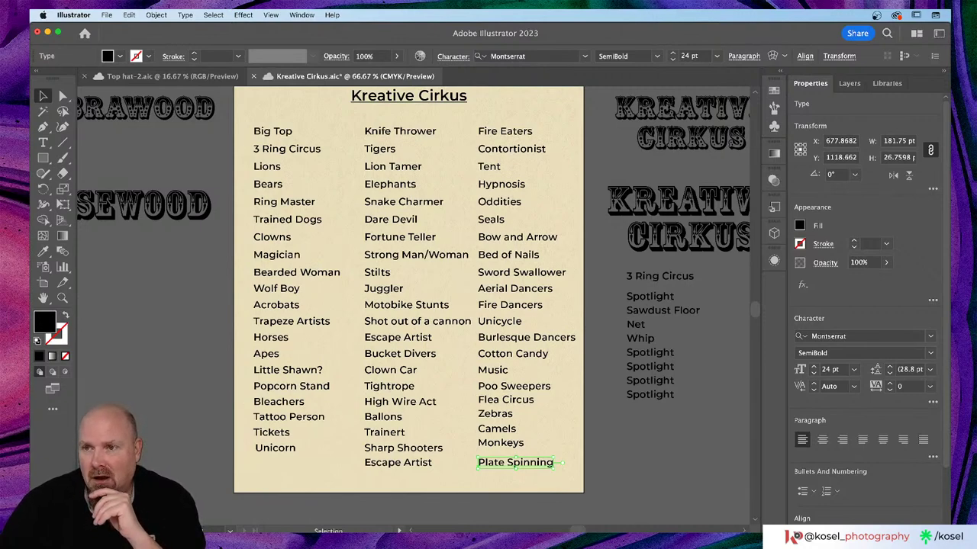
- Replace the "Spotlight" placeholder directly below "Whip" in the 3 Ring Circus list with "Running to join the CIRUS!"
click(649, 355)
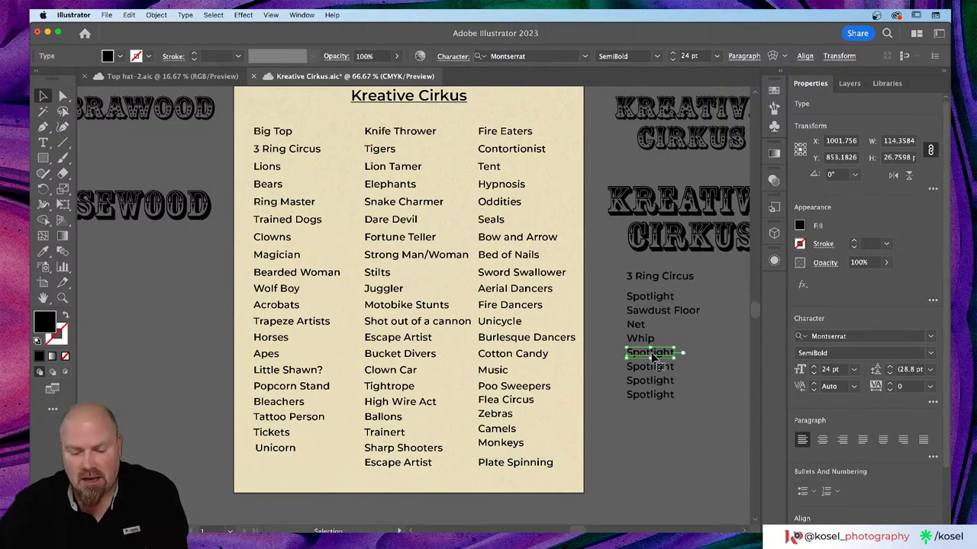
double_click(649, 355)
double_click(650, 352)
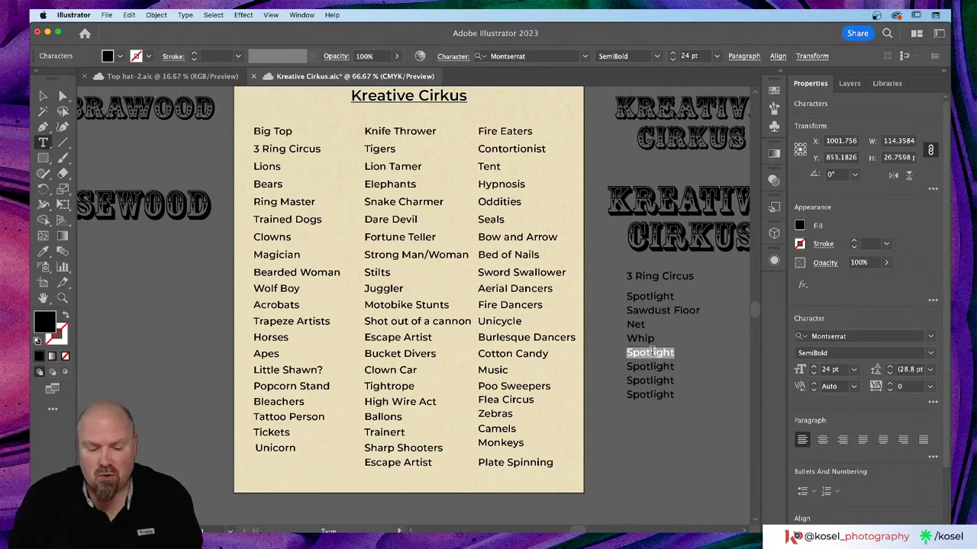
text(Ru)
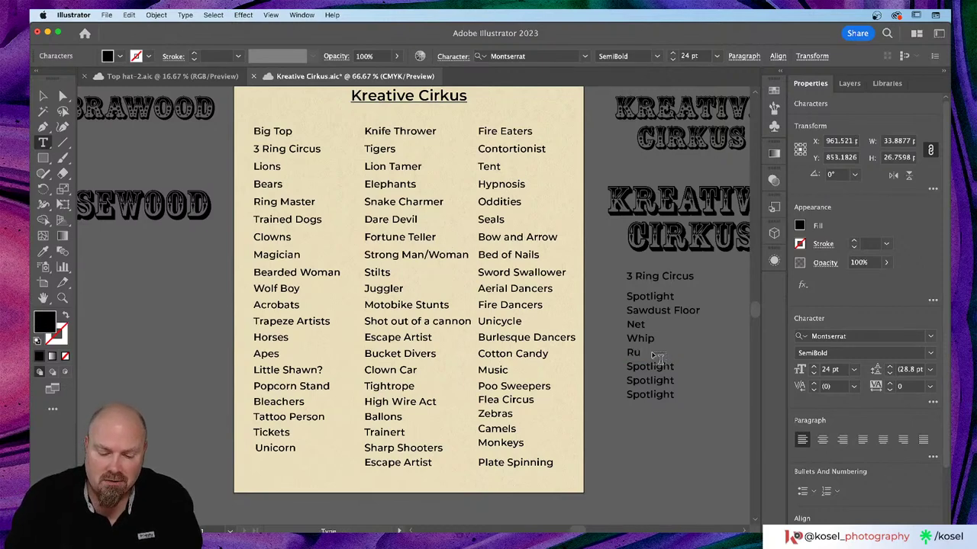
text(nning t)
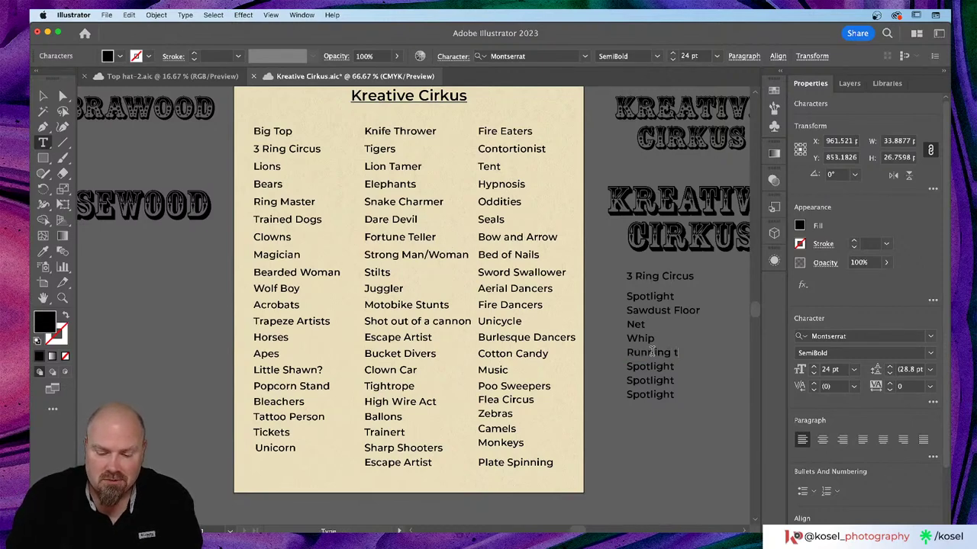
text(o join)
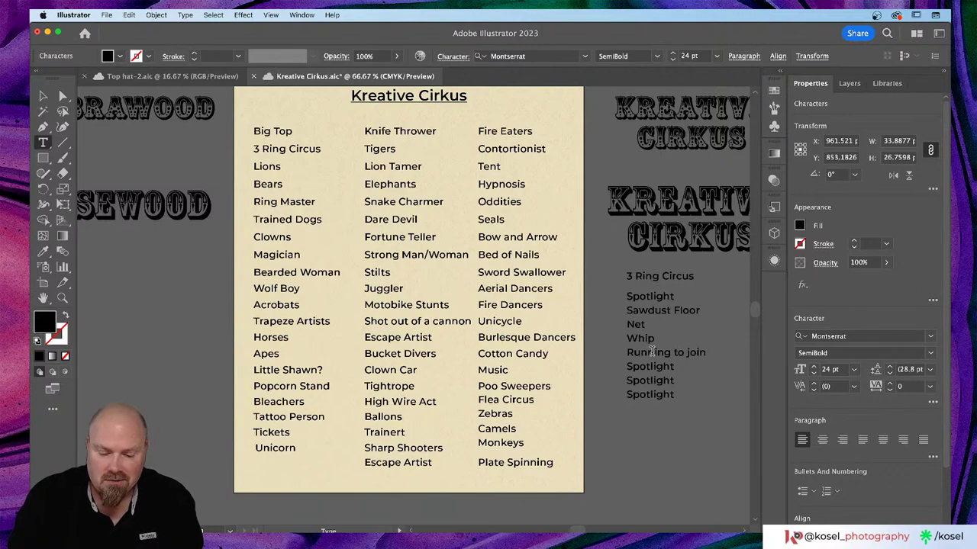
text( the CIR)
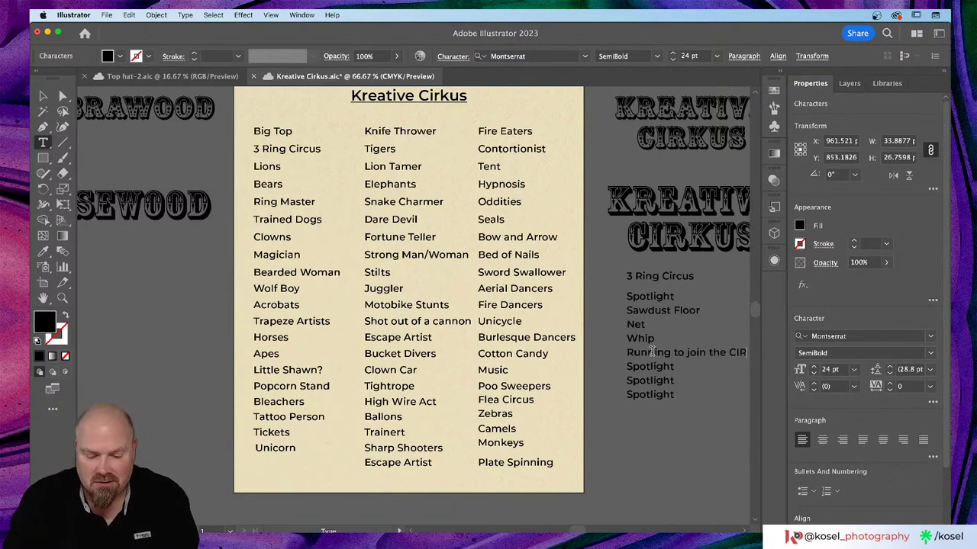
text(C)
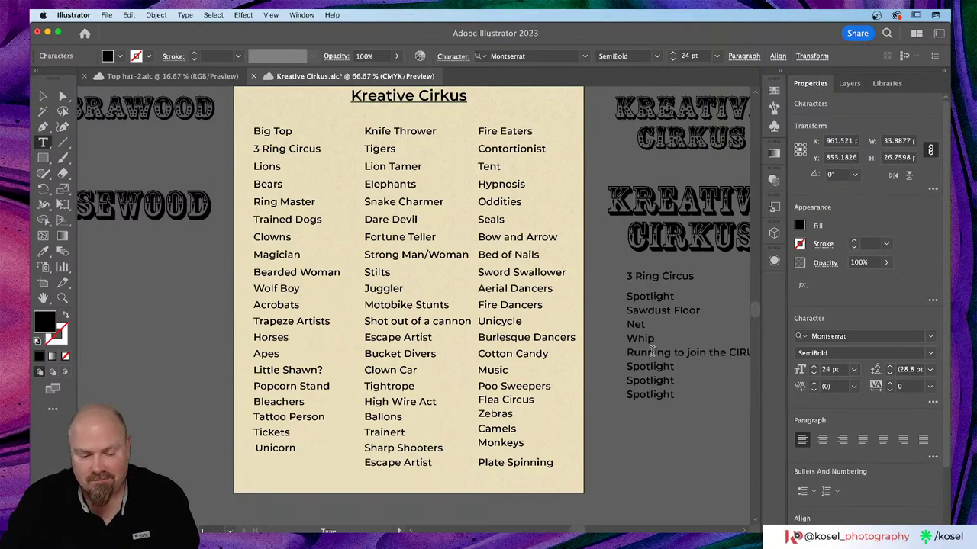
text(US!)
scroll(641, 352, right, 5)
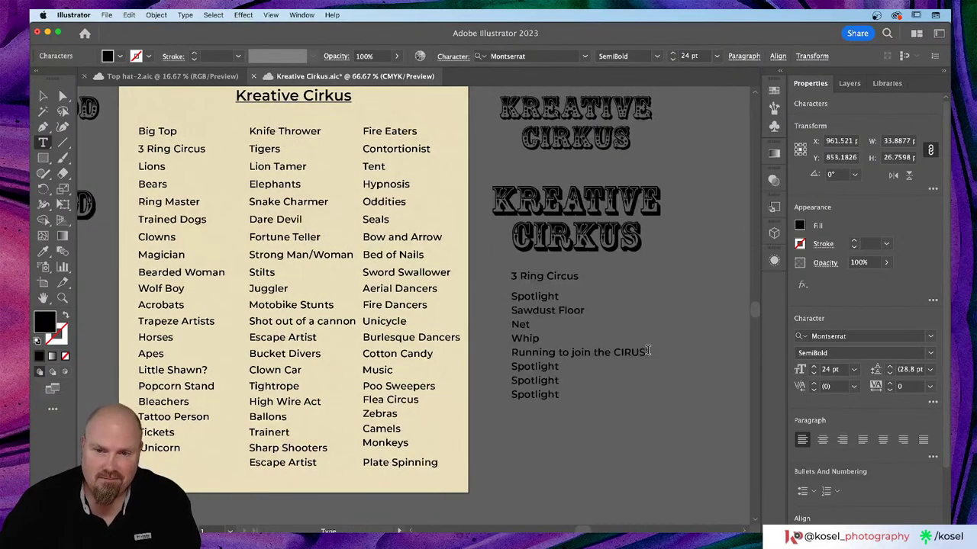
key(Escape)
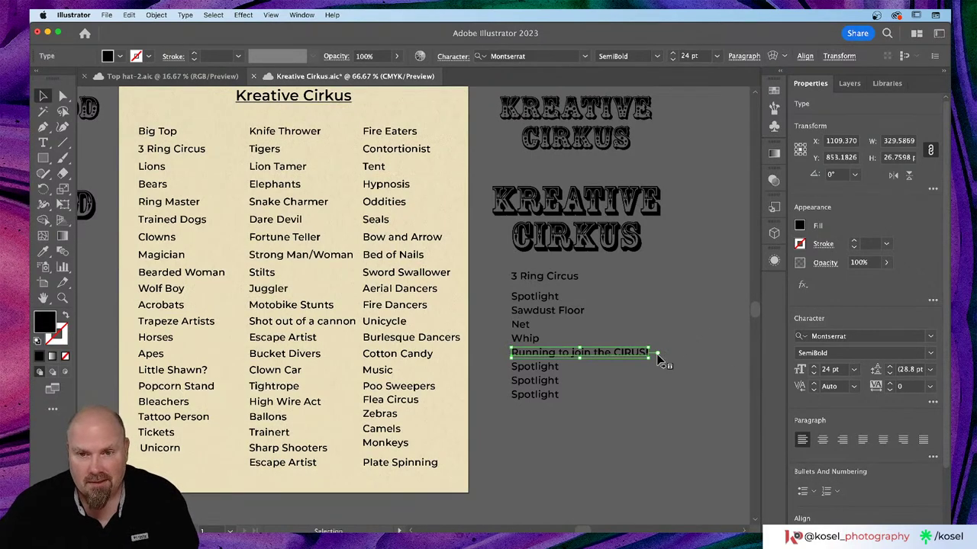
- Enlarge the "Running to join the CIRUS!" line to about 51 pt and move it below the 3 Ring Circus list
drag(653, 351, 751, 291)
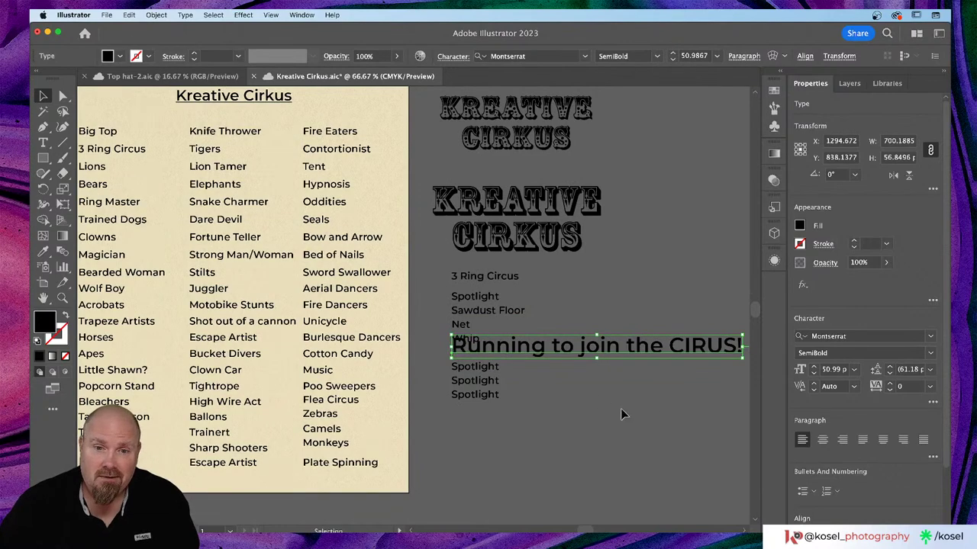
scroll(651, 412, down, 3)
drag(605, 295, 582, 435)
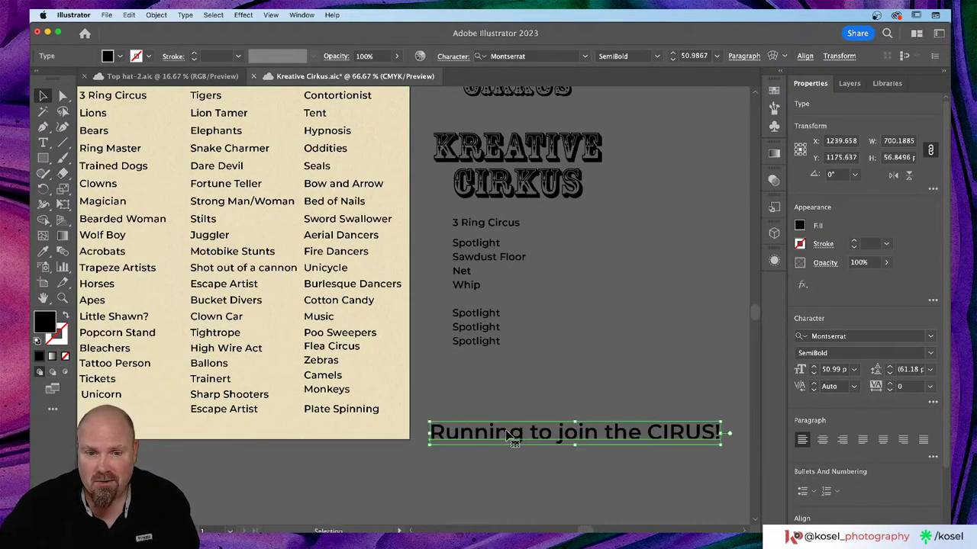
- Insert "away" after "Running" so the enlarged line reads "Running away to join the CIRUS!"
key(t)
click(538, 438)
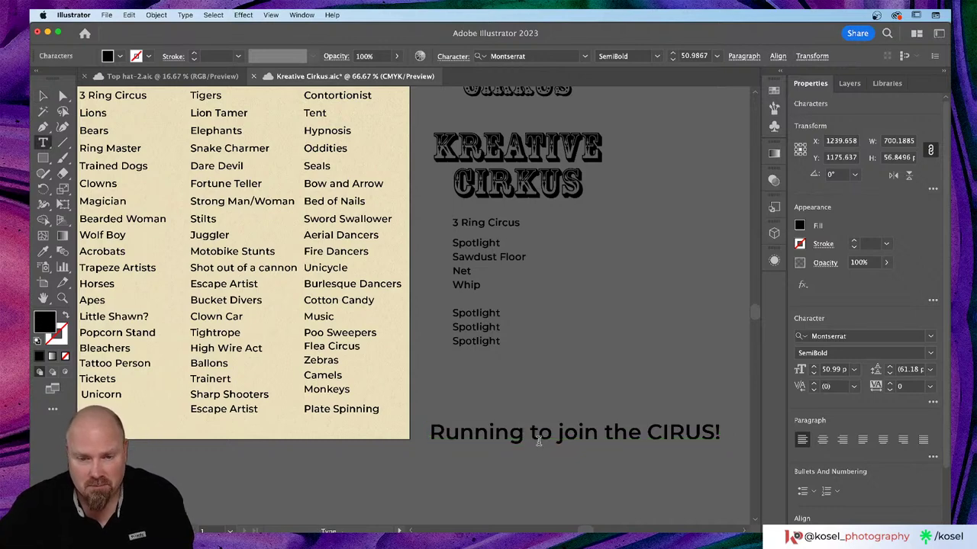
text(awa)
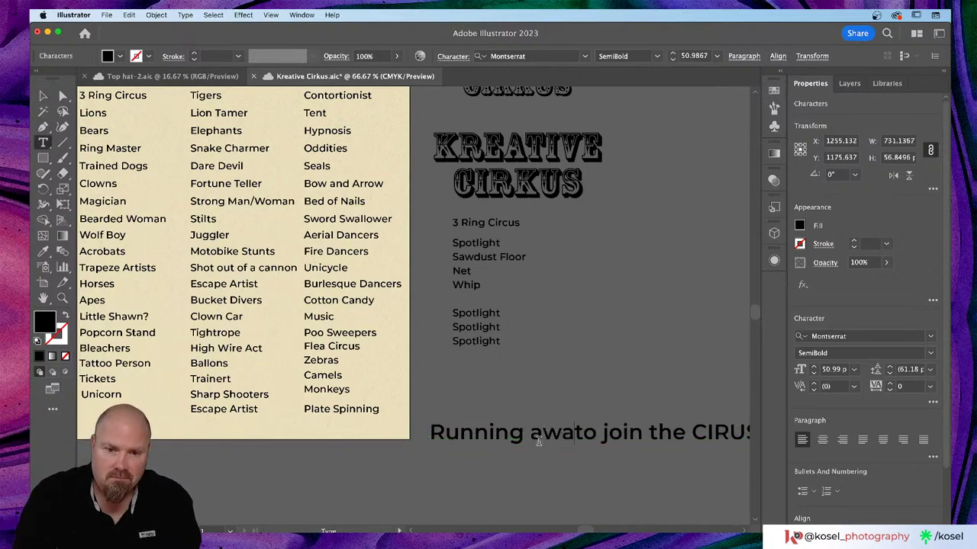
text(y)
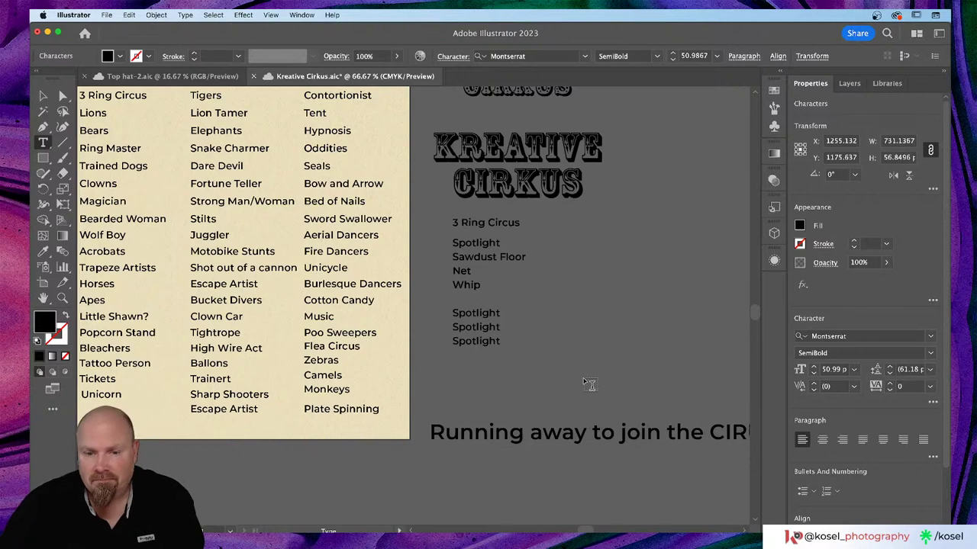
click(43, 95)
scroll(600, 310, right, 5)
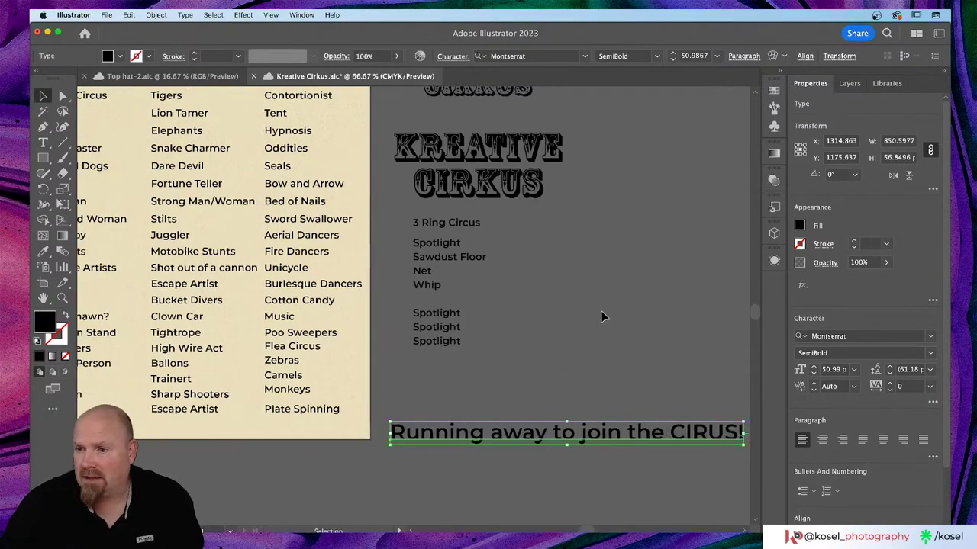
- Review all three columns of the Kreative Cirkus list, down to the last entry of each
scroll(602, 315, left, 1)
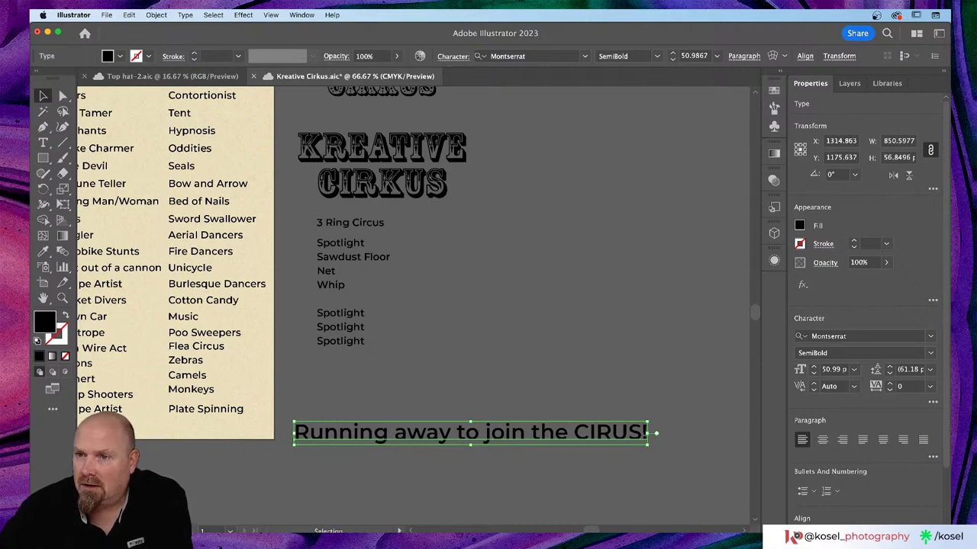
scroll(303, 279, left, 5)
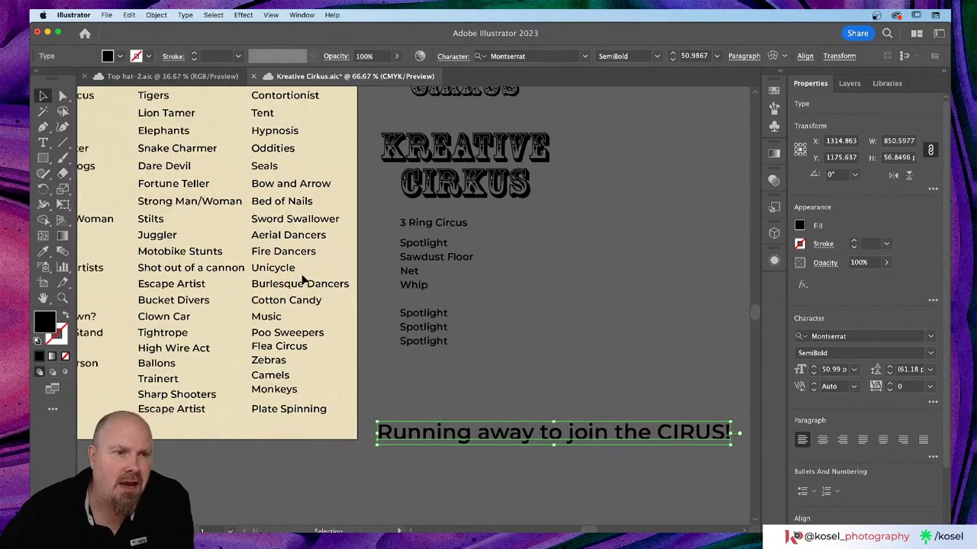
scroll(303, 280, left, 10)
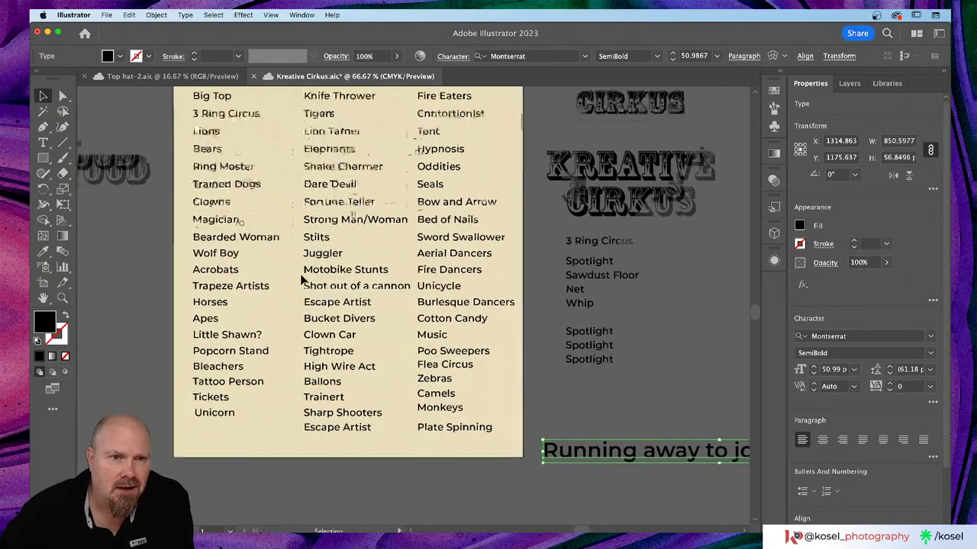
scroll(303, 280, up, 4)
scroll(303, 279, down, 2)
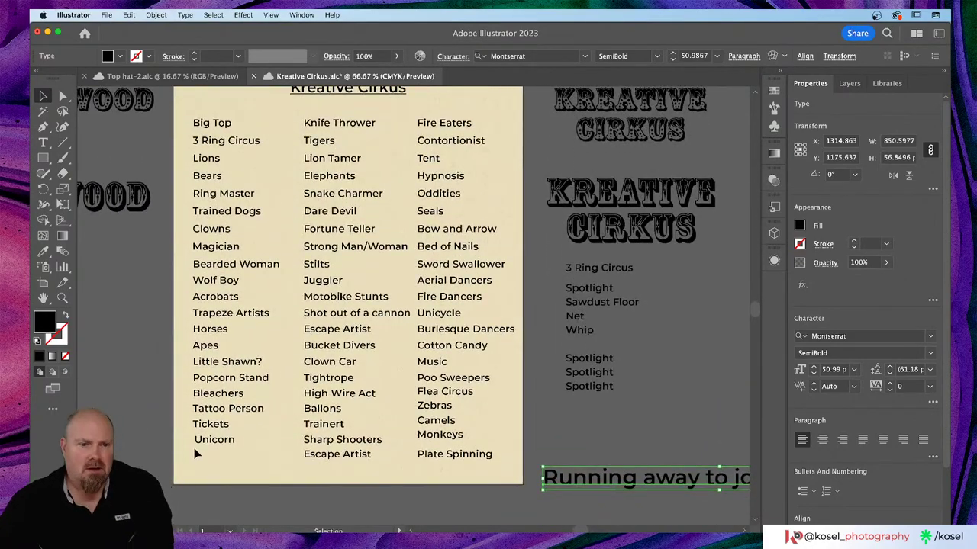
click(206, 441)
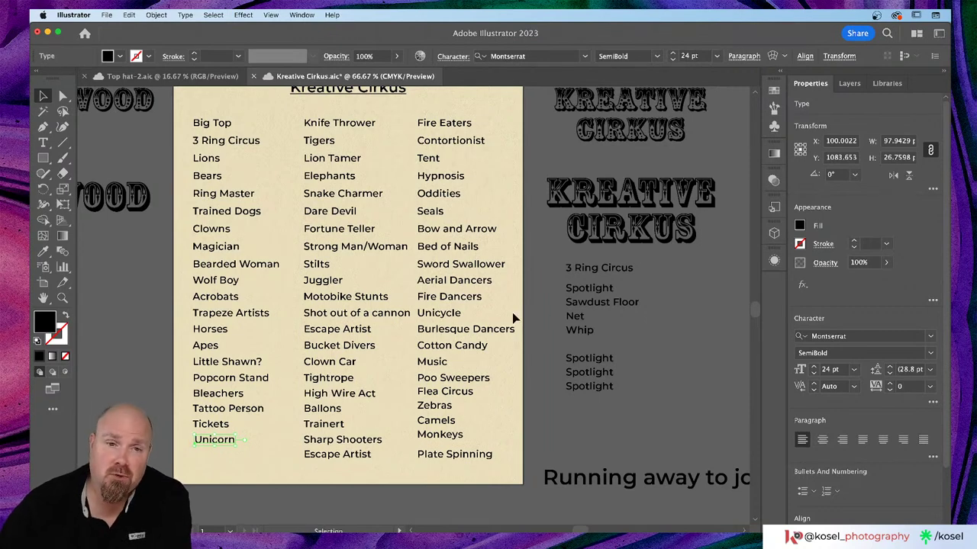
scroll(512, 313, up, 2)
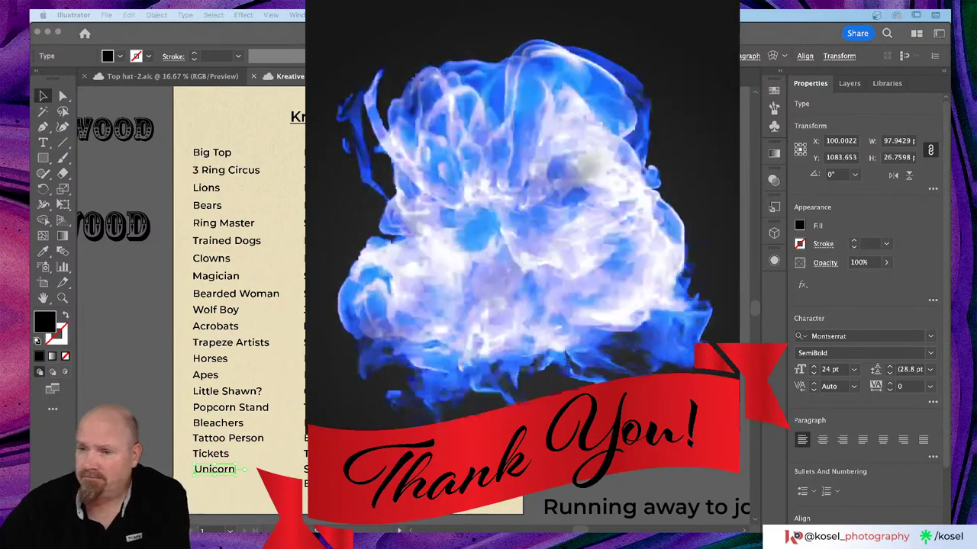
click(505, 505)
click(505, 505)
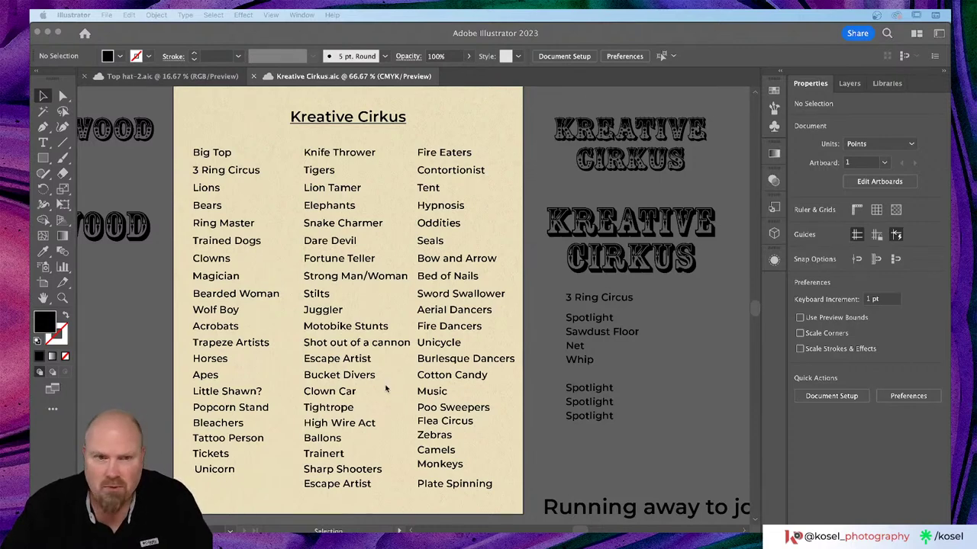
- Delete the duplicate "Escape Artist" entry below "Sharp Shooters" and save the document
click(341, 492)
click(341, 489)
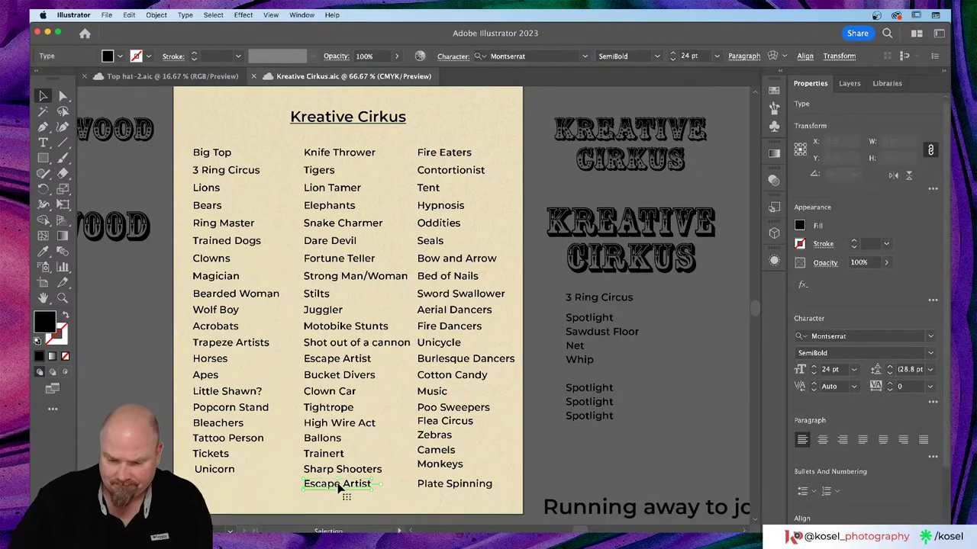
key(Delete)
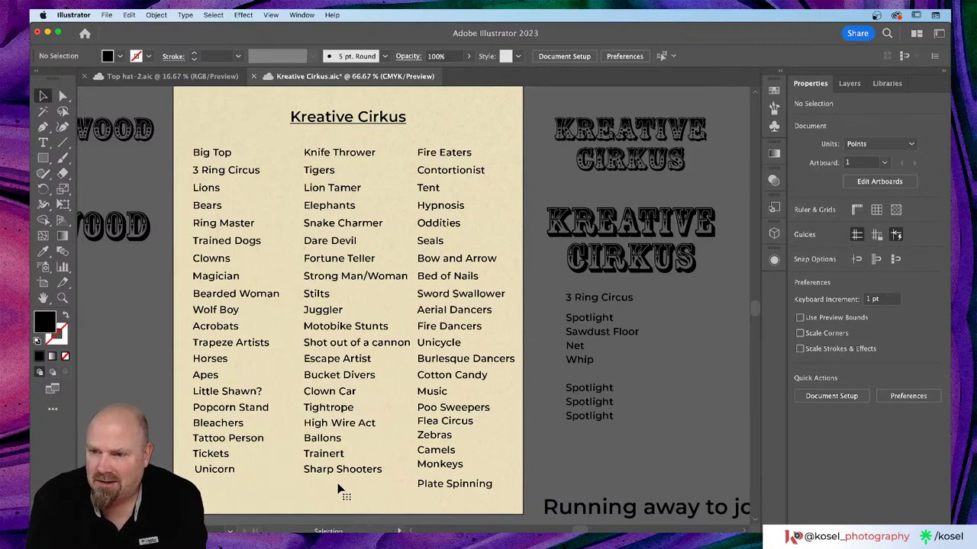
key(super+s)
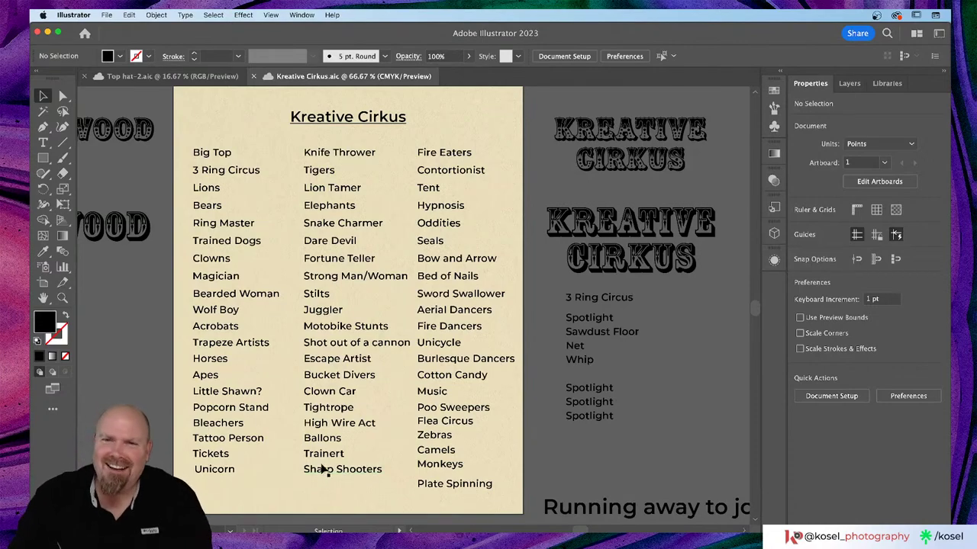
- Examine the two dark red warped Kreative Cirkus lettering variants beside the artboard at 200% zoom
scroll(526, 385, up, 5)
scroll(527, 385, right, 5)
scroll(535, 374, up, 5)
scroll(534, 374, right, 1)
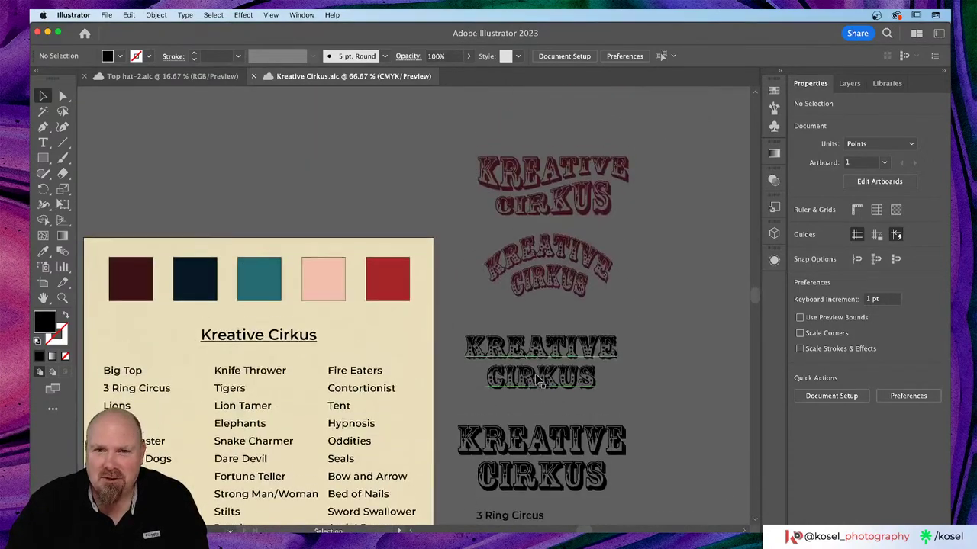
key(super+equal)
key(super+equal)
key(super+equal)
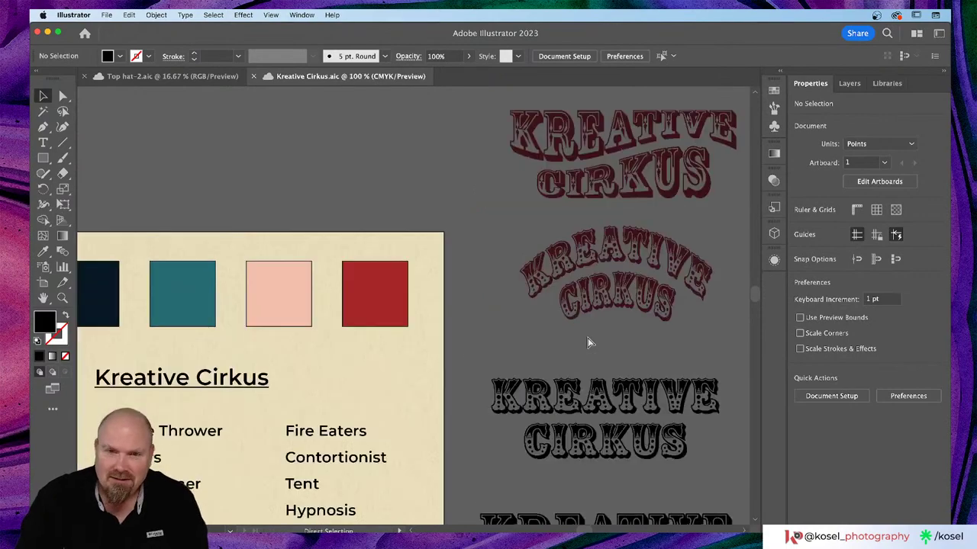
scroll(717, 326, right, 10)
scroll(717, 326, up, 2)
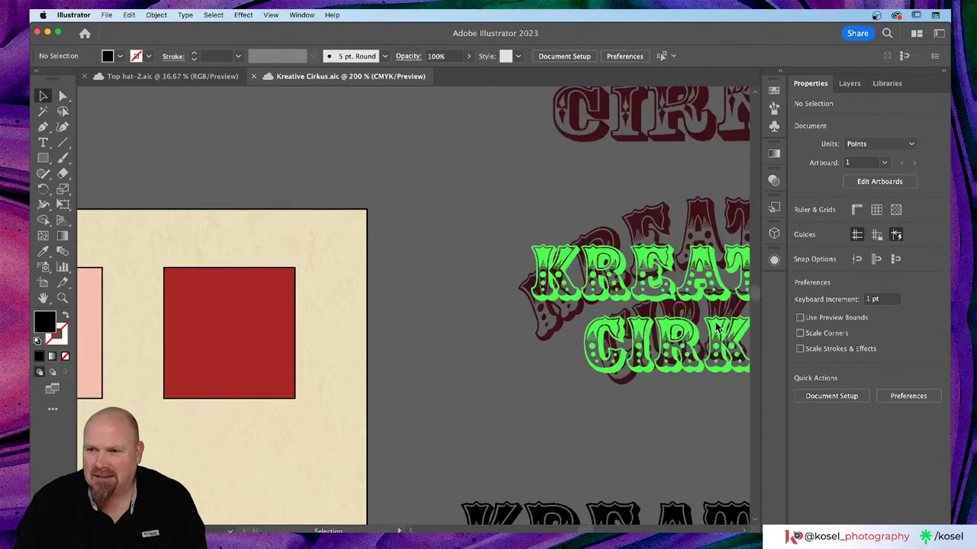
scroll(701, 325, up, 8)
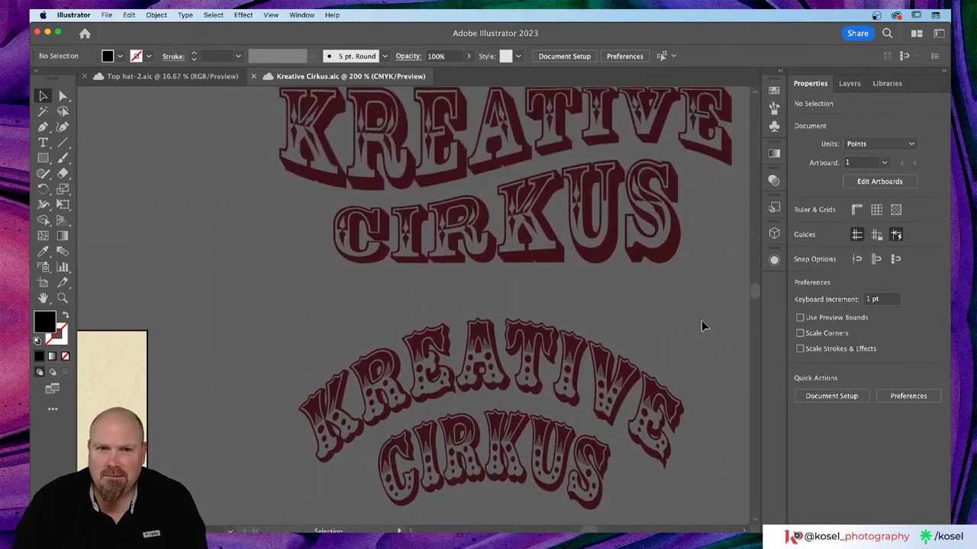
- Review the colour swatches and the three-column Kreative Cirkus list on the artboard, including its opening entries at 150% zoom
scroll(699, 325, right, 2)
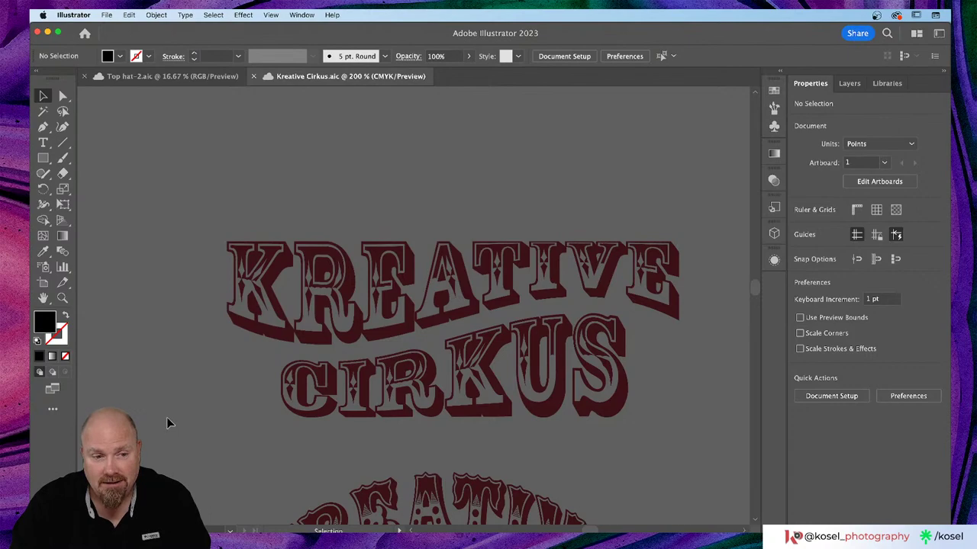
drag(173, 447, 665, 58)
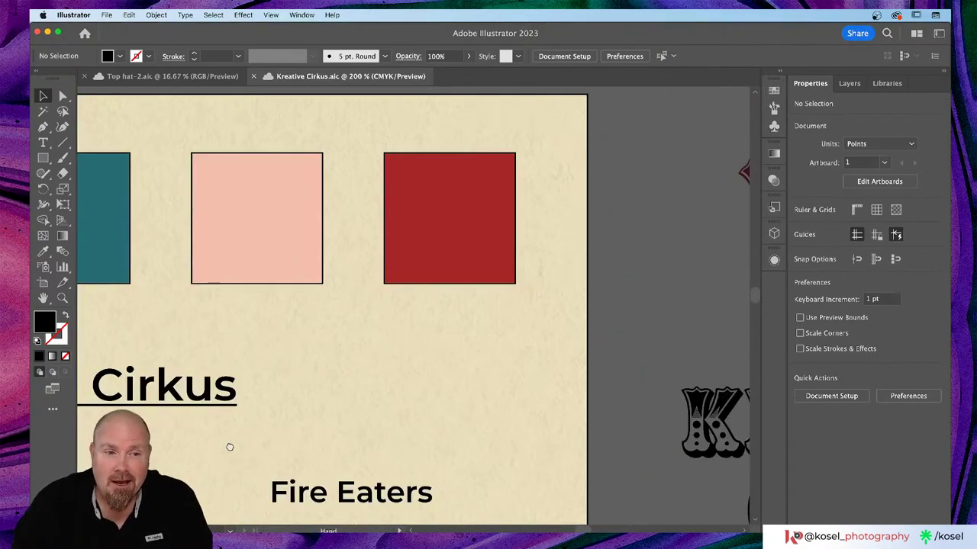
drag(227, 445, 702, 213)
key(super+minus)
key(super+minus)
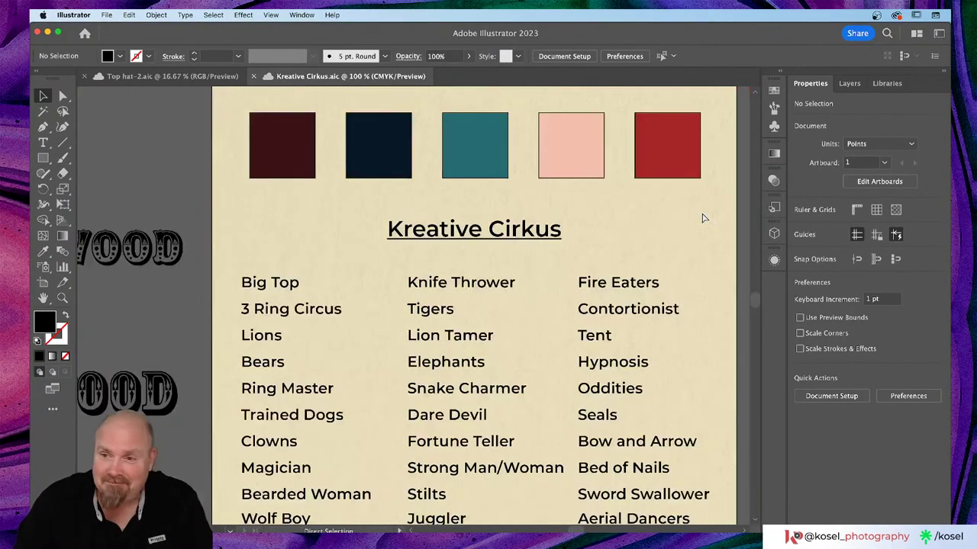
scroll(561, 321, right, 2)
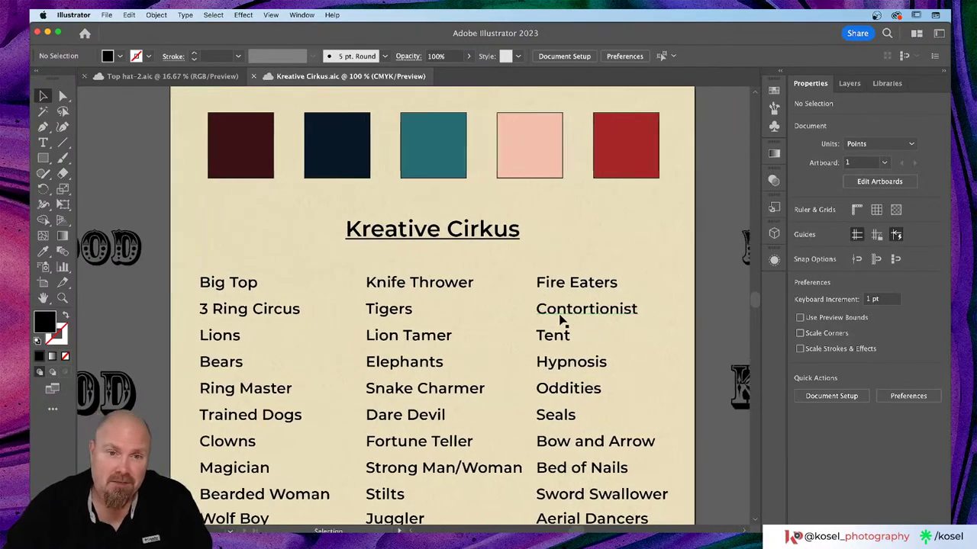
scroll(561, 321, down, 3)
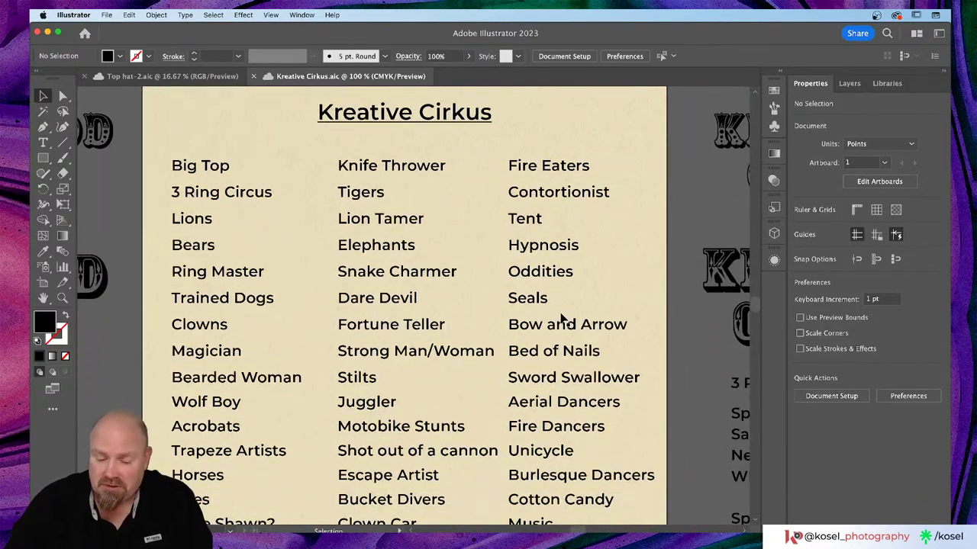
key(super+minus)
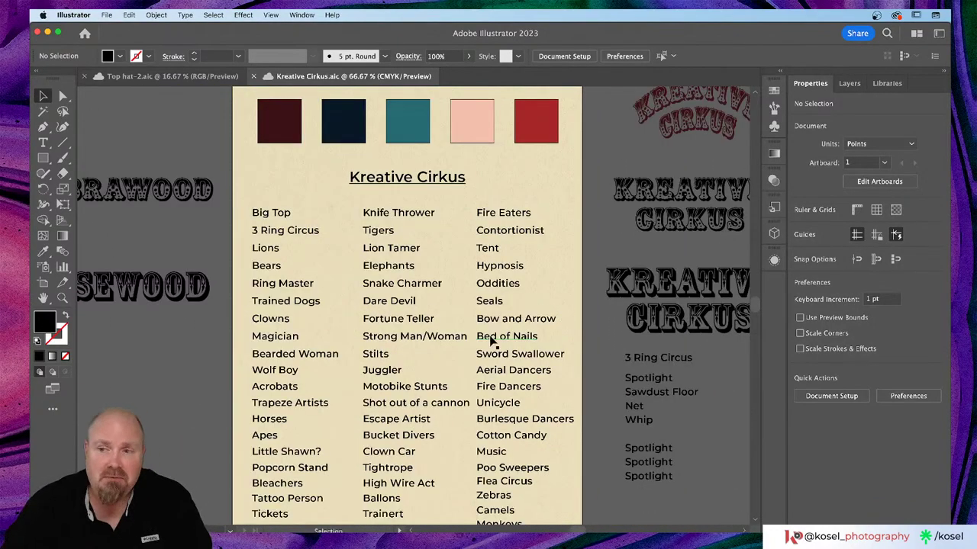
scroll(489, 343, down, 3)
scroll(492, 343, right, 2)
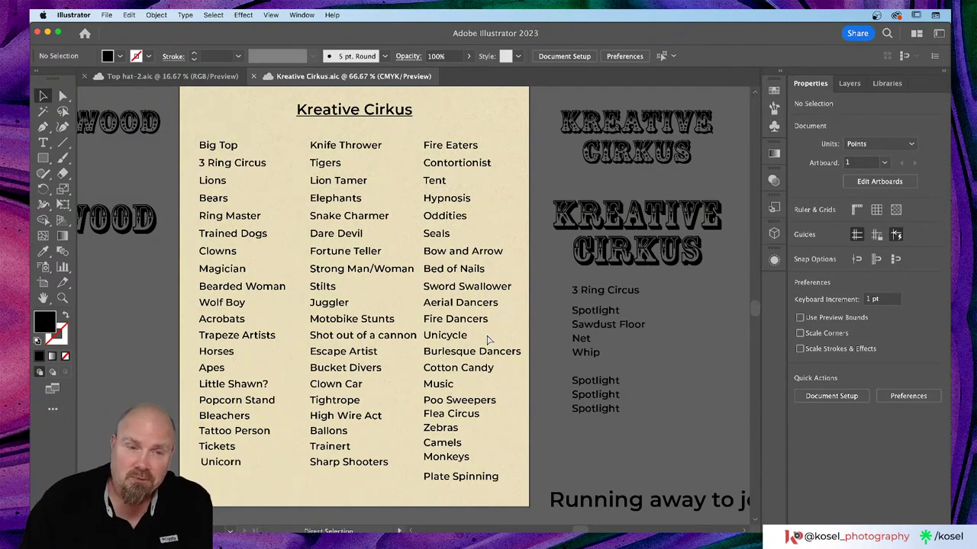
scroll(489, 341, up, 4)
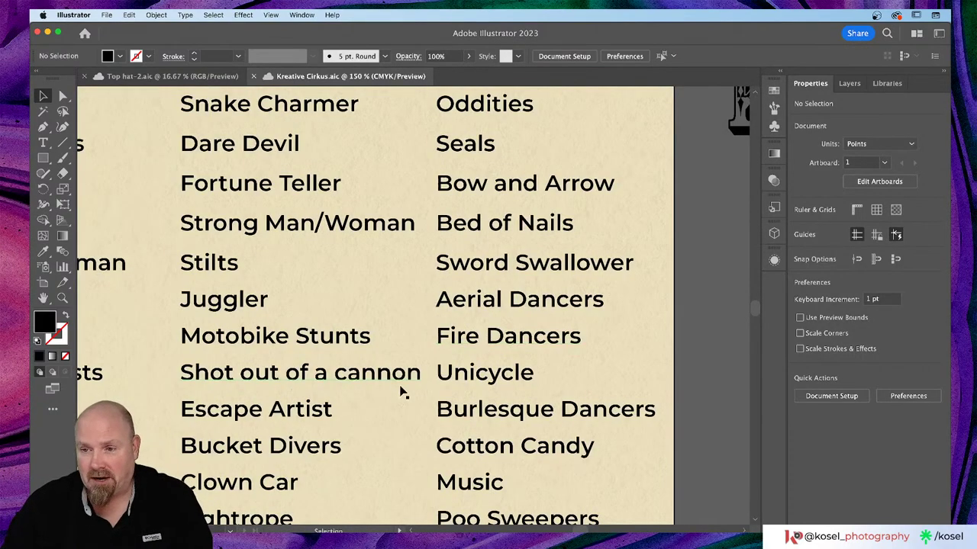
scroll(403, 390, left, 5)
scroll(406, 390, up, 10)
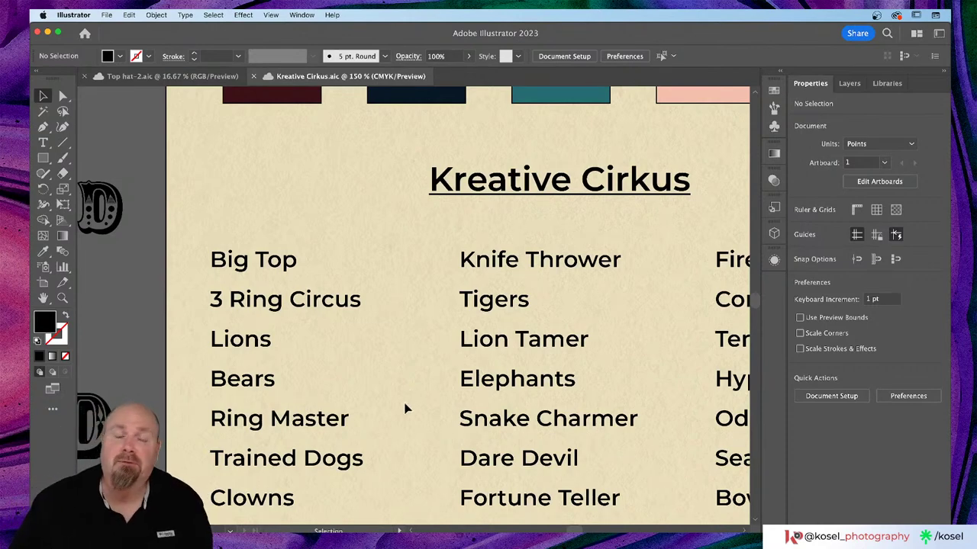
key(a)
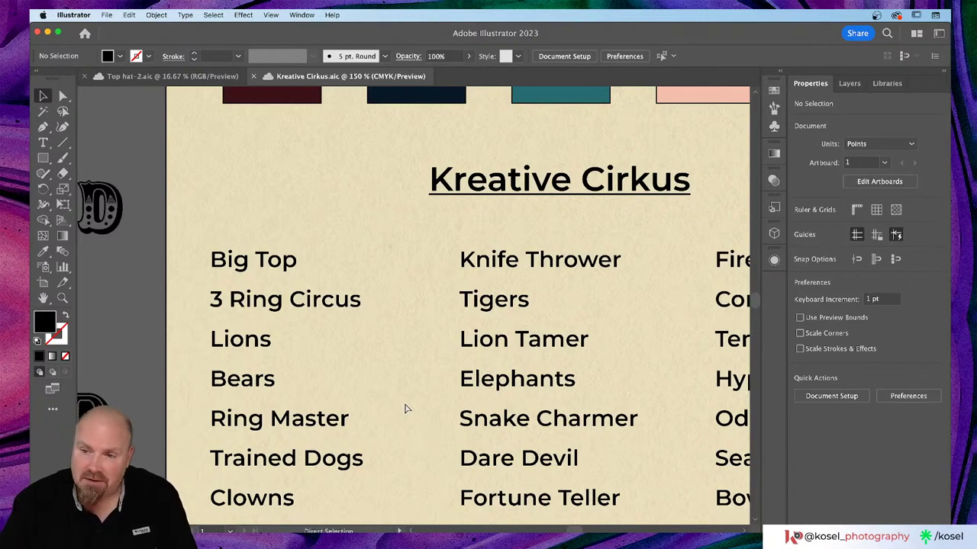
- Switch to Discord in Chrome and go back through the artinspace challenge channel to its very first posts
key(super+Tab)
key(super+Tab)
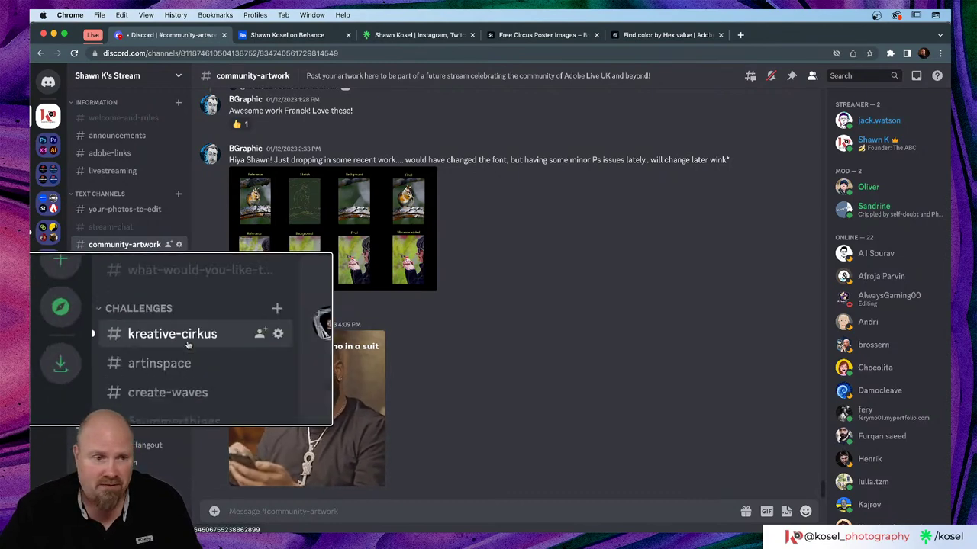
click(112, 355)
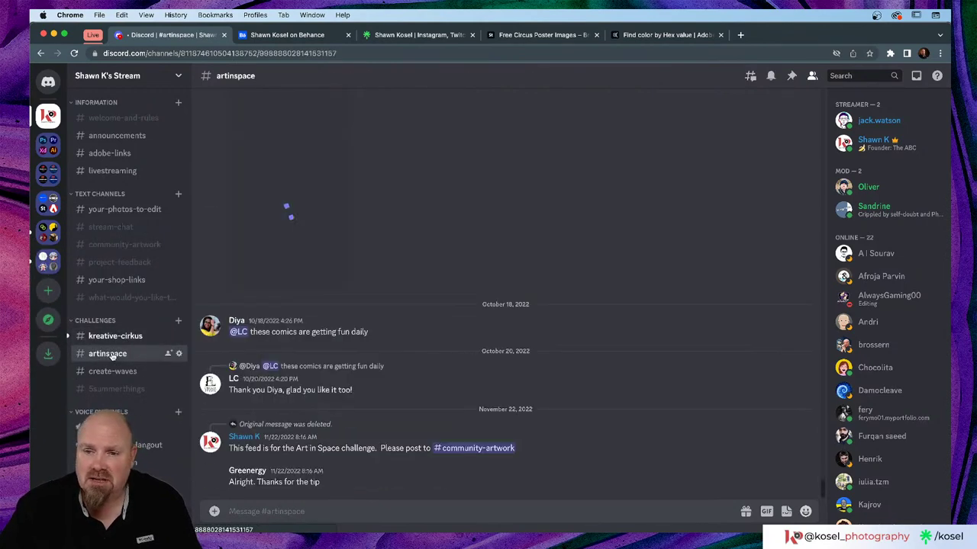
scroll(587, 264, up, 5)
scroll(587, 263, up, 5)
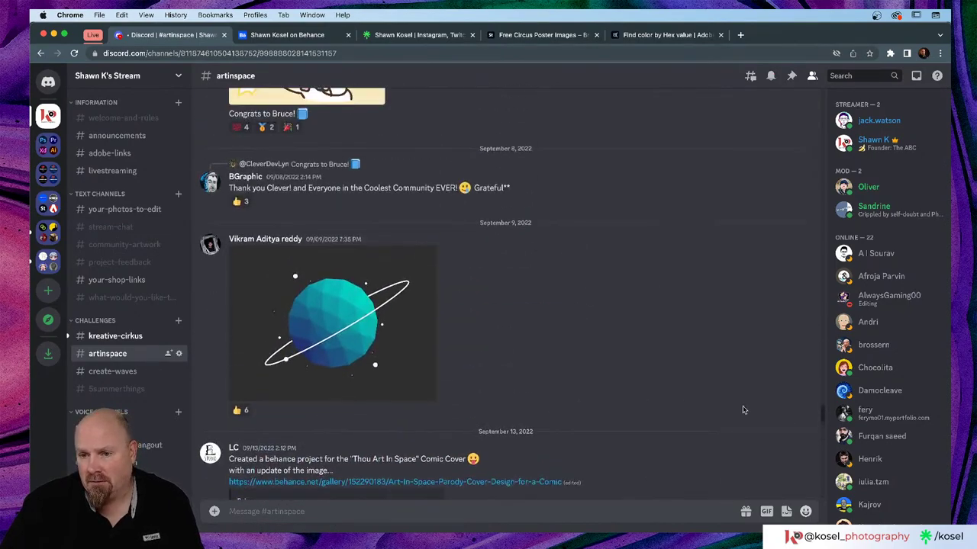
drag(824, 410, 826, 77)
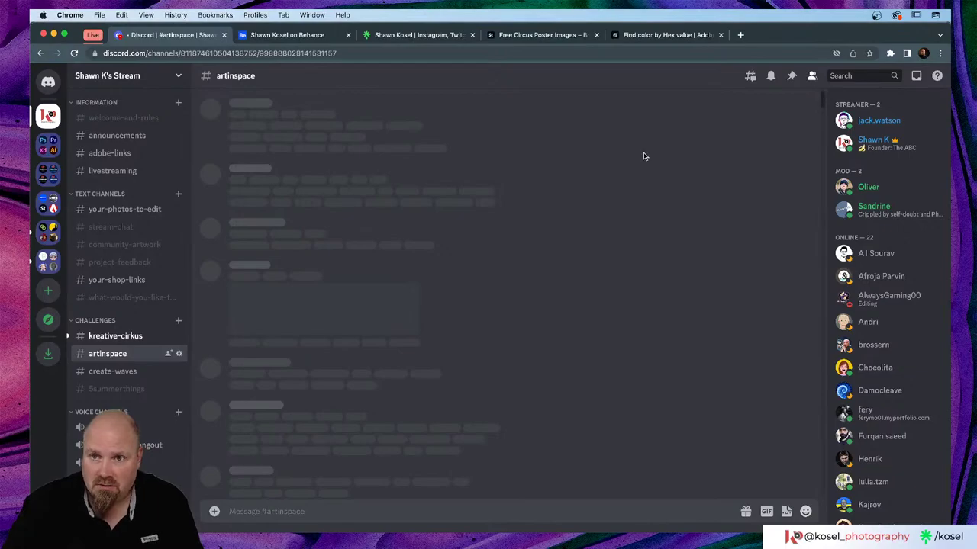
scroll(643, 158, up, 5)
scroll(644, 158, up, 10)
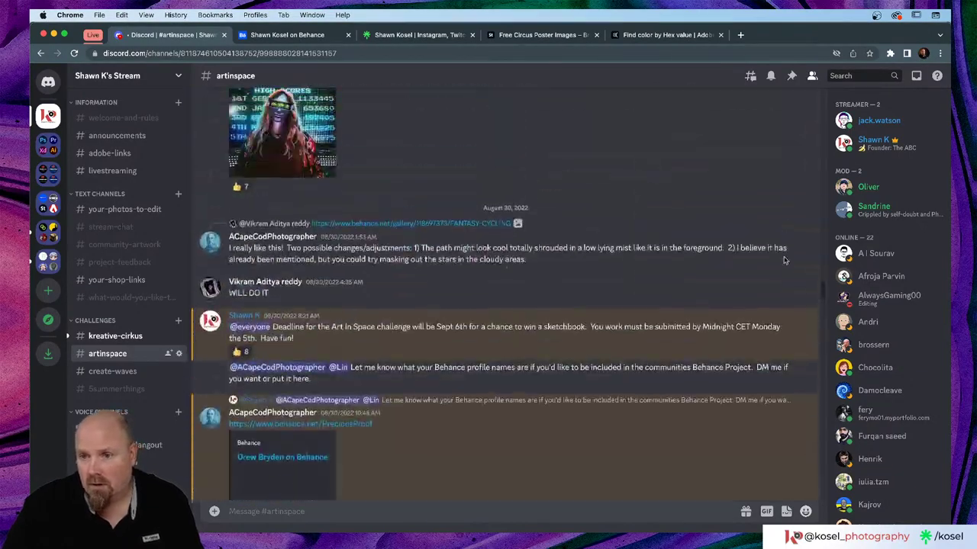
drag(824, 285, 820, 92)
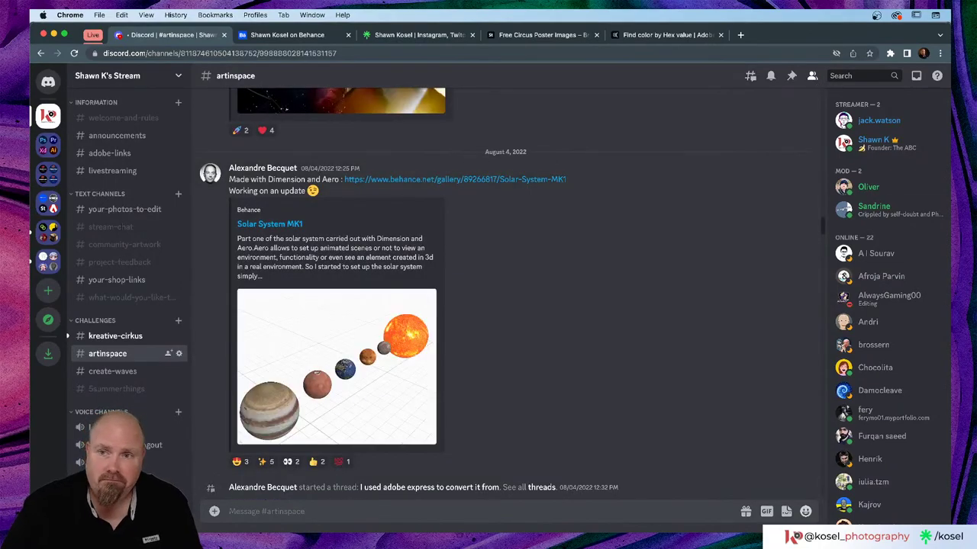
drag(824, 228, 824, 206)
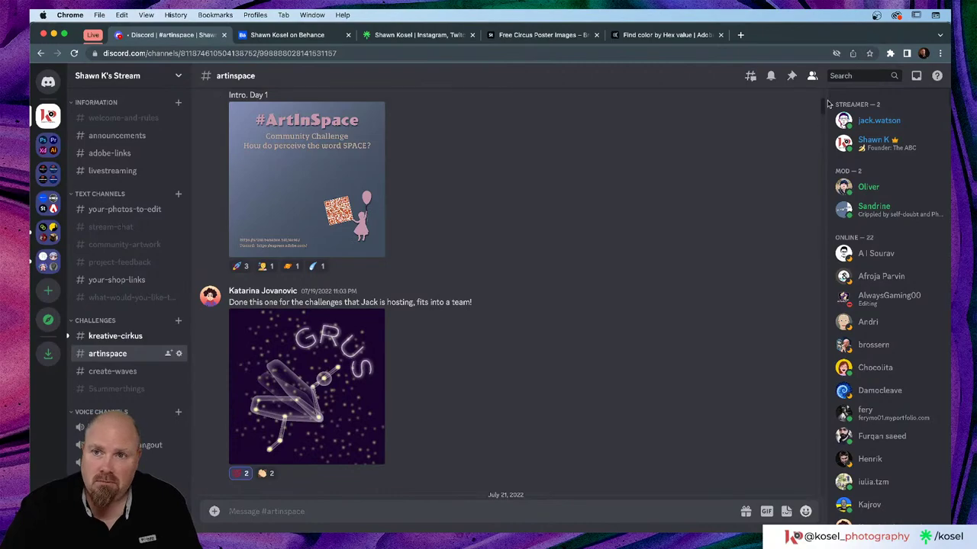
drag(827, 105, 824, 83)
- View the #ArtinSpace word list image enlarged, close it and switch back to Illustrator
click(352, 377)
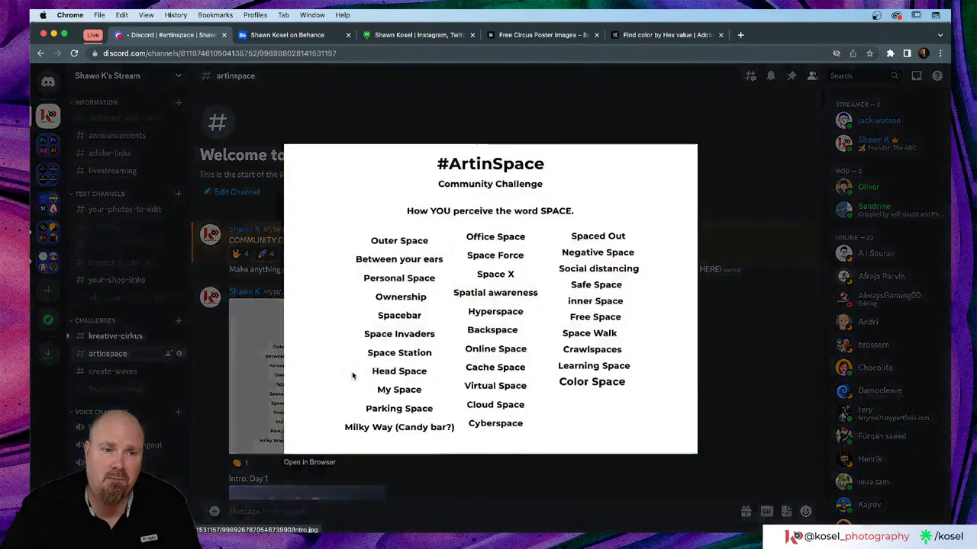
click(749, 295)
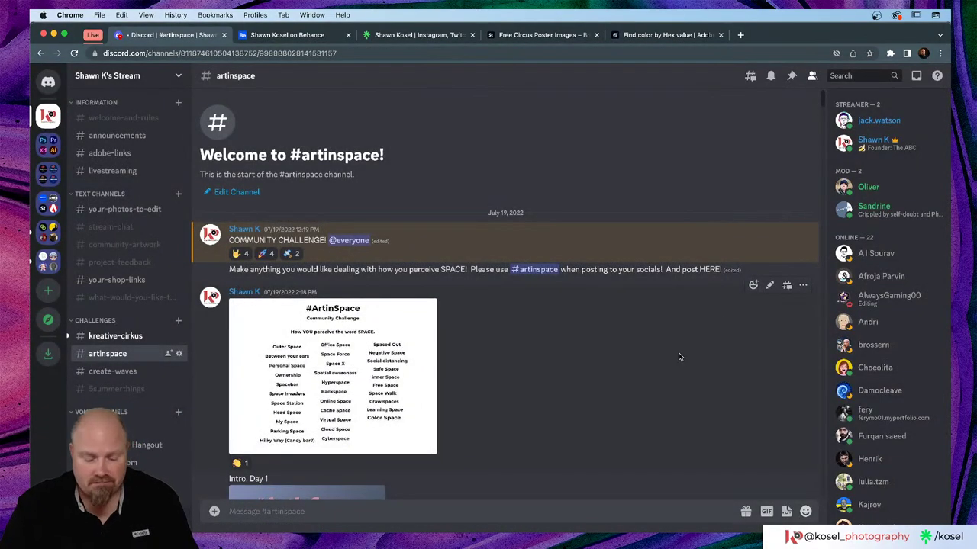
key(super+Tab)
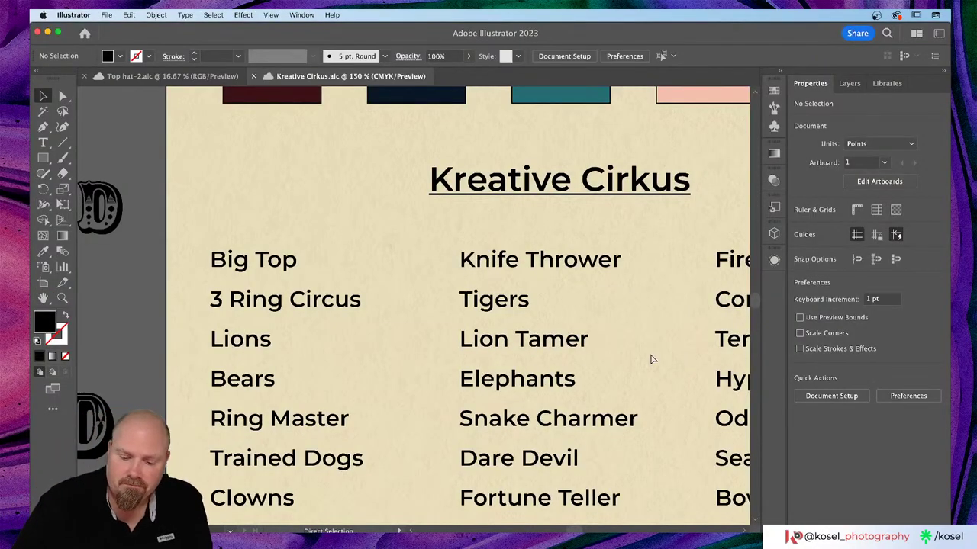
- Examine the whole Kreative Cirkus artboard, and the start of the list's first column at 200% zoom
key(super+0)
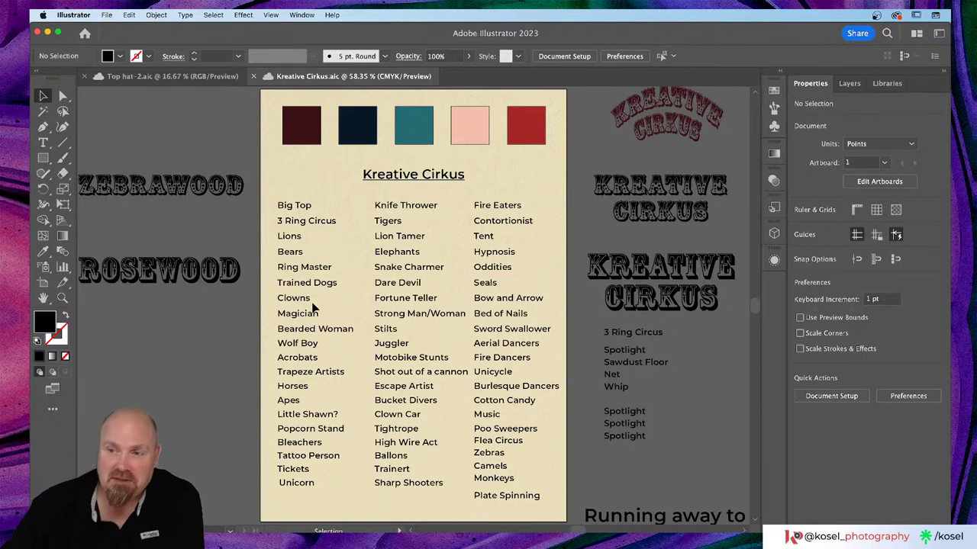
key(super+equal)
key(super+equal)
key(super+equal)
key(super+equal)
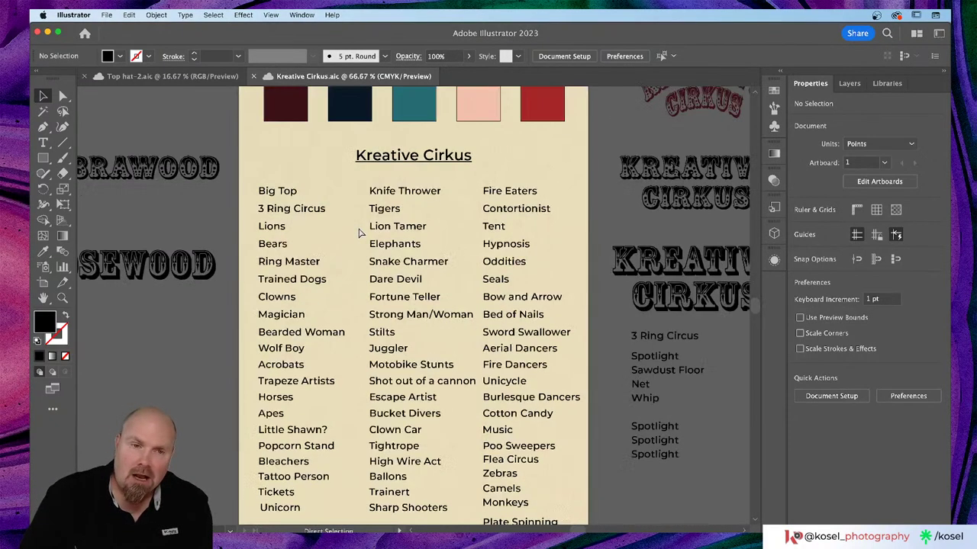
scroll(343, 221, up, 5)
scroll(343, 221, left, 5)
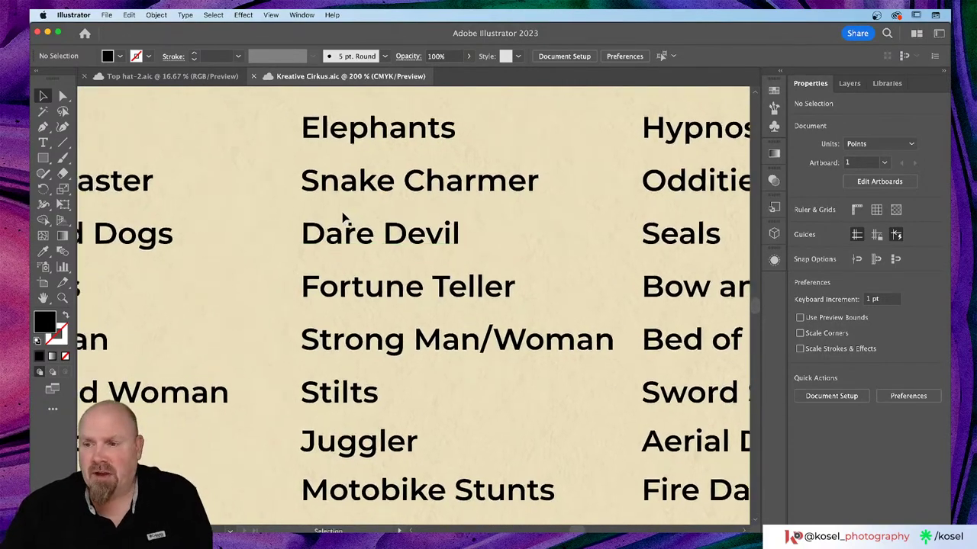
scroll(345, 218, left, 6)
scroll(345, 218, up, 4)
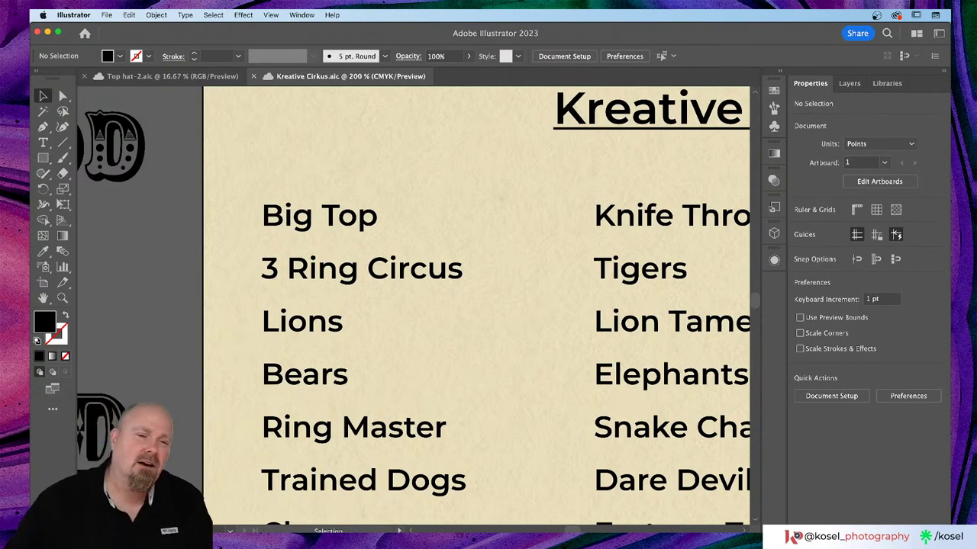
scroll(538, 300, right, 5)
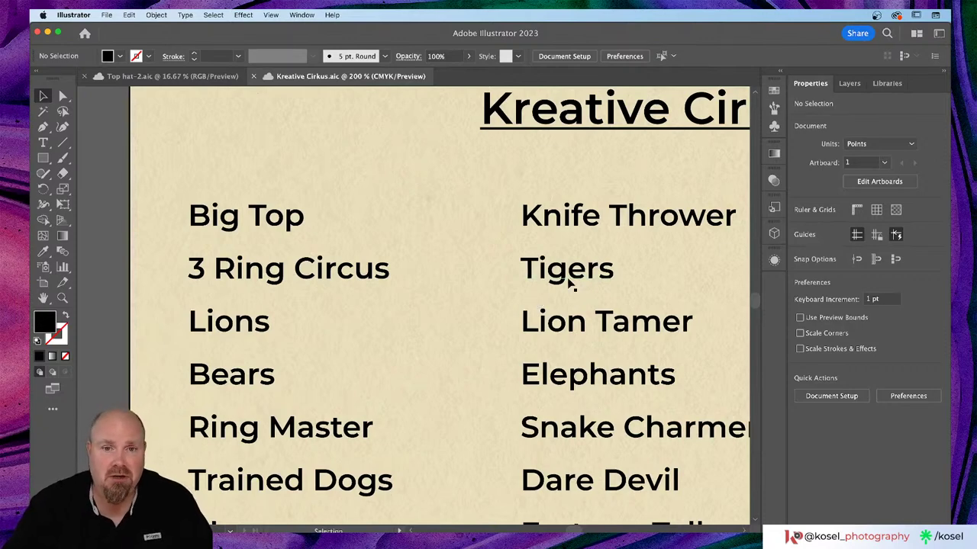
scroll(567, 279, right, 5)
scroll(567, 283, up, 1)
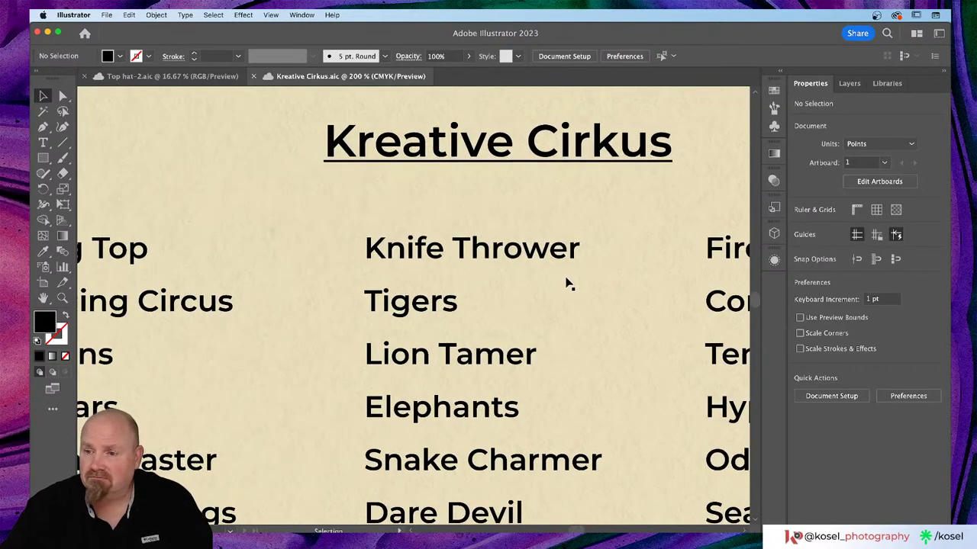
scroll(568, 280, left, 8)
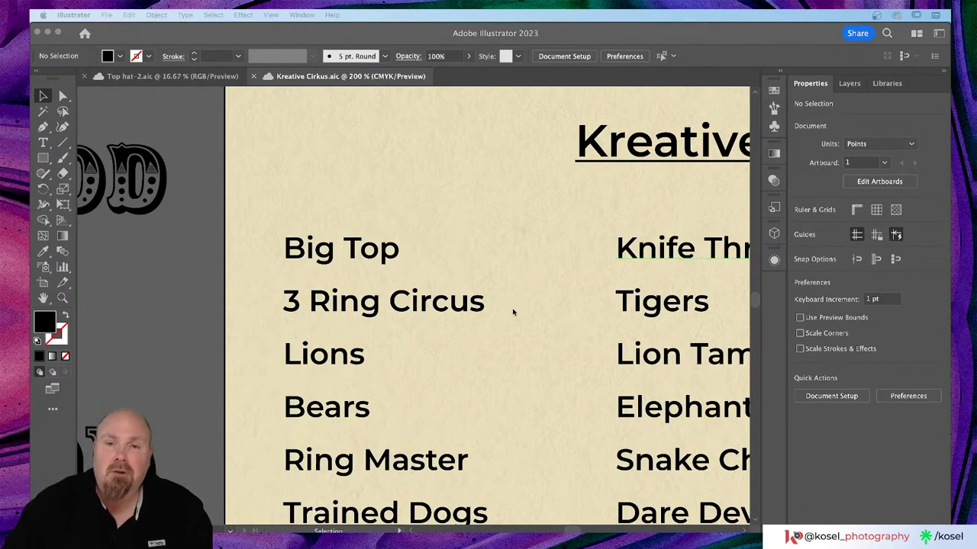
scroll(507, 306, right, 1)
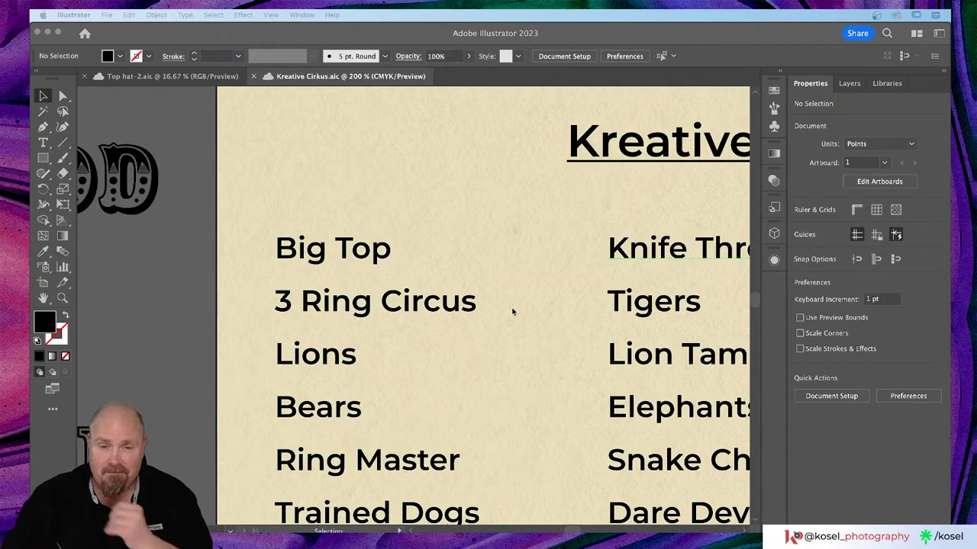
scroll(512, 312, right, 5)
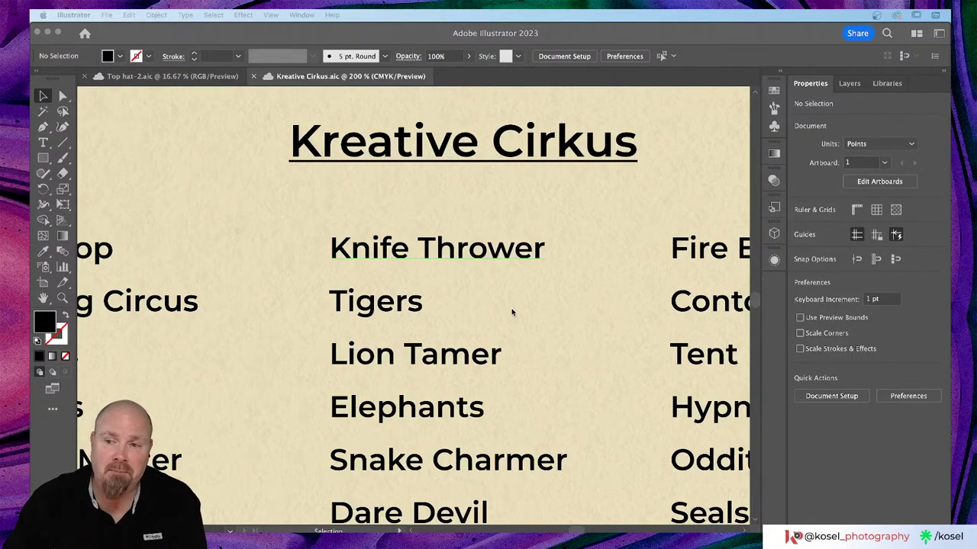
scroll(512, 311, left, 5)
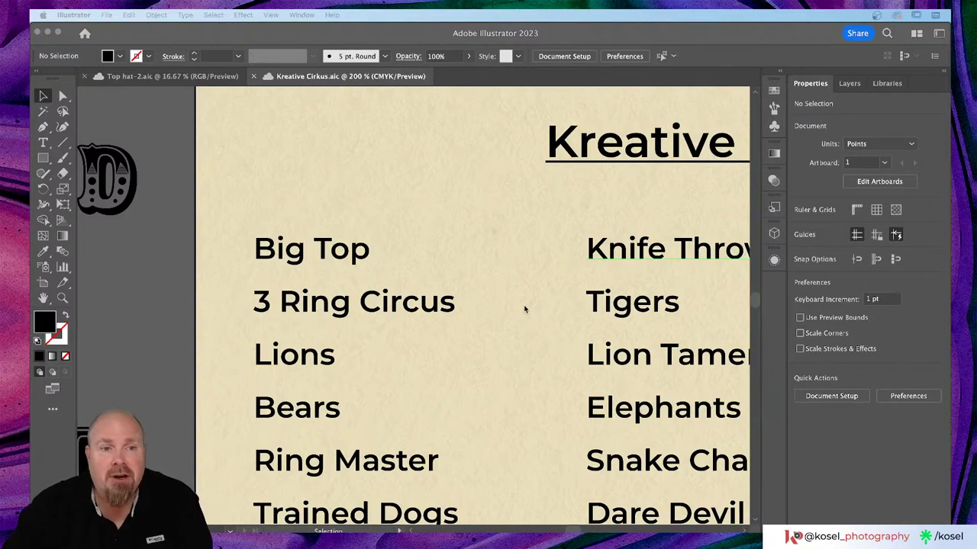
- Read through the first column of the Kreative Cirkus list, from Big Top down to Unicorn
scroll(523, 308, down, 2)
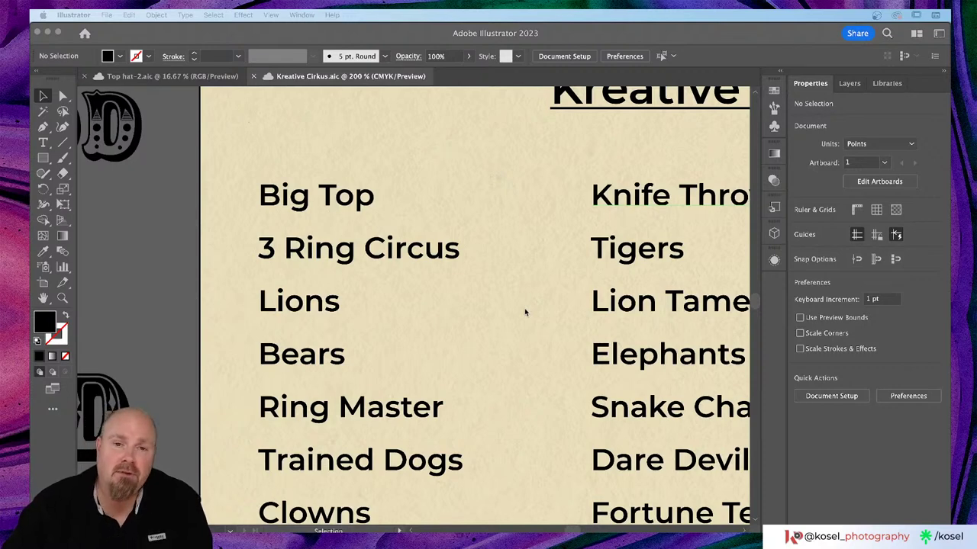
click(524, 309)
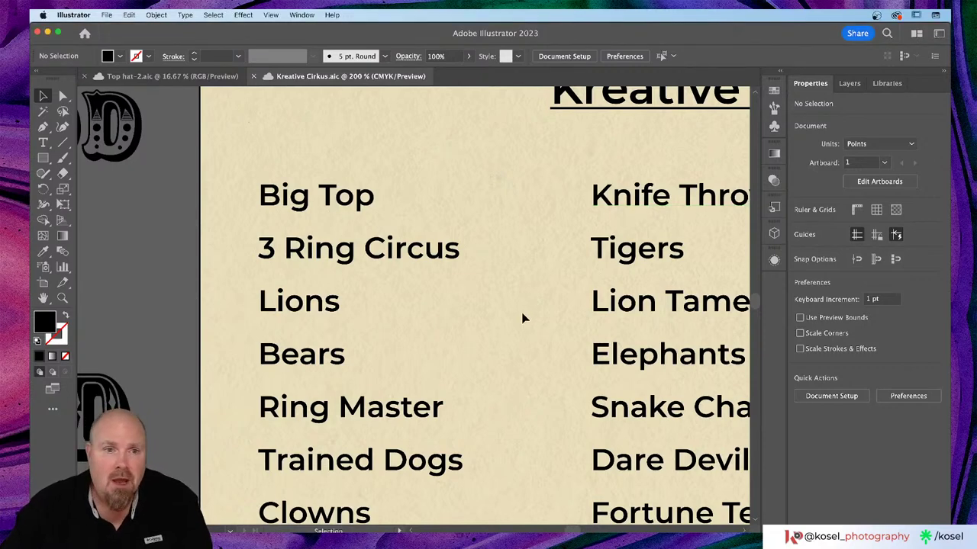
scroll(523, 315, down, 3)
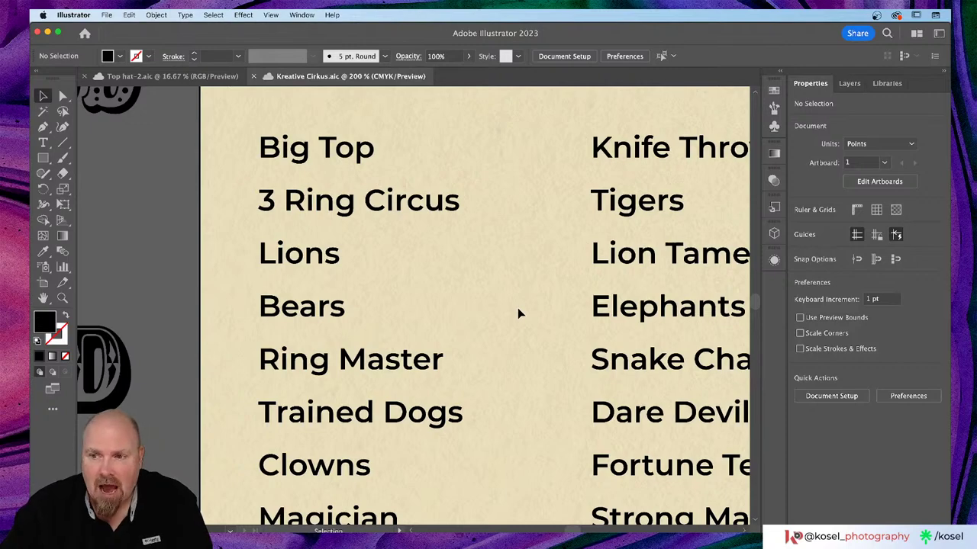
scroll(517, 313, down, 4)
scroll(518, 313, down, 4)
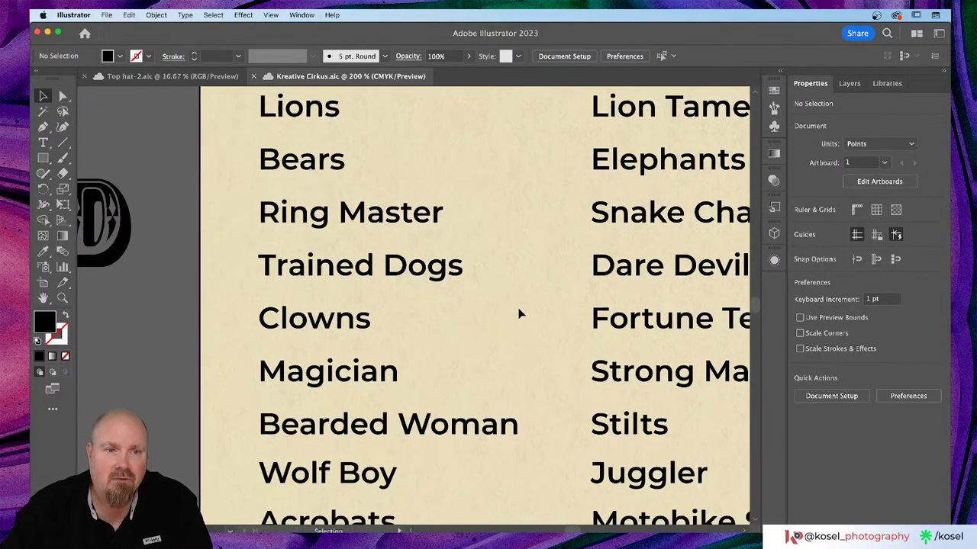
scroll(518, 313, down, 3)
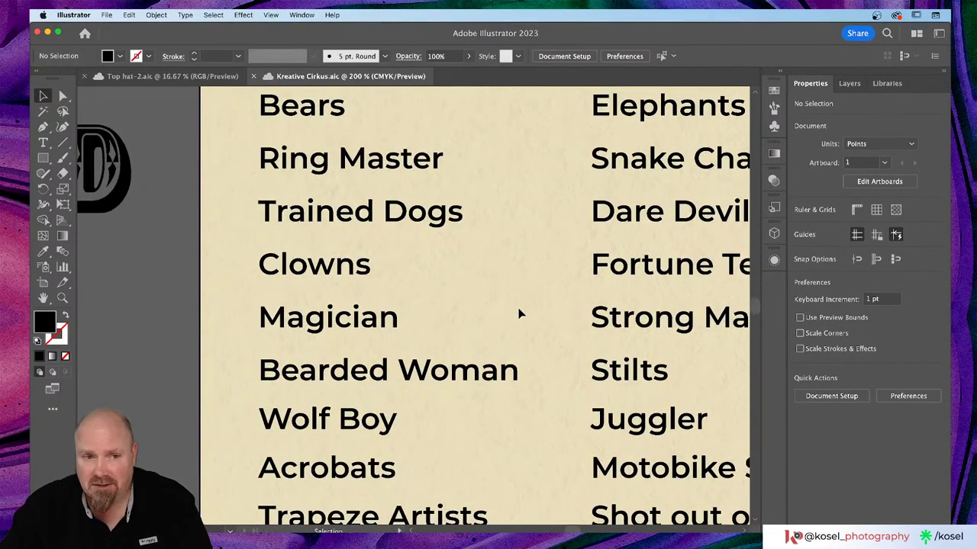
scroll(515, 304, down, 4)
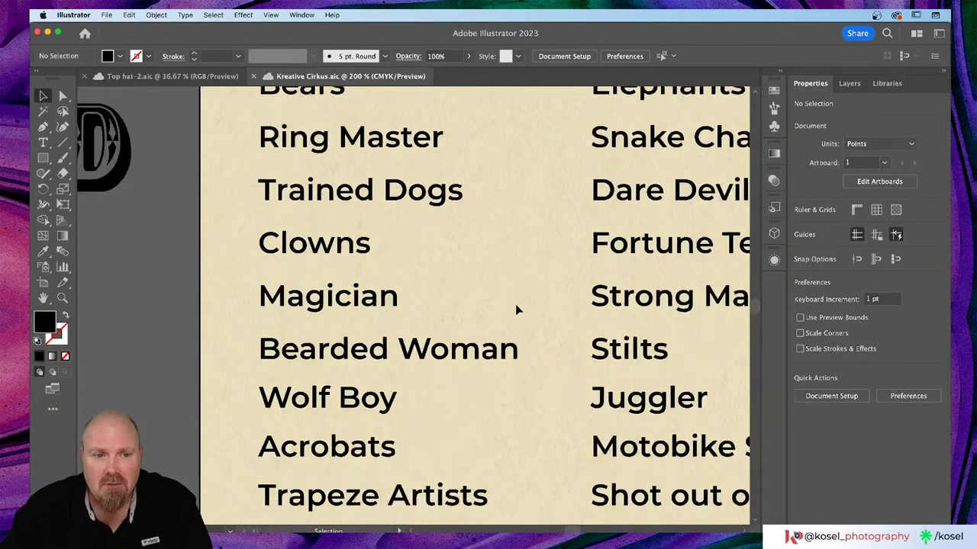
scroll(488, 332, down, 1)
scroll(489, 331, down, 1)
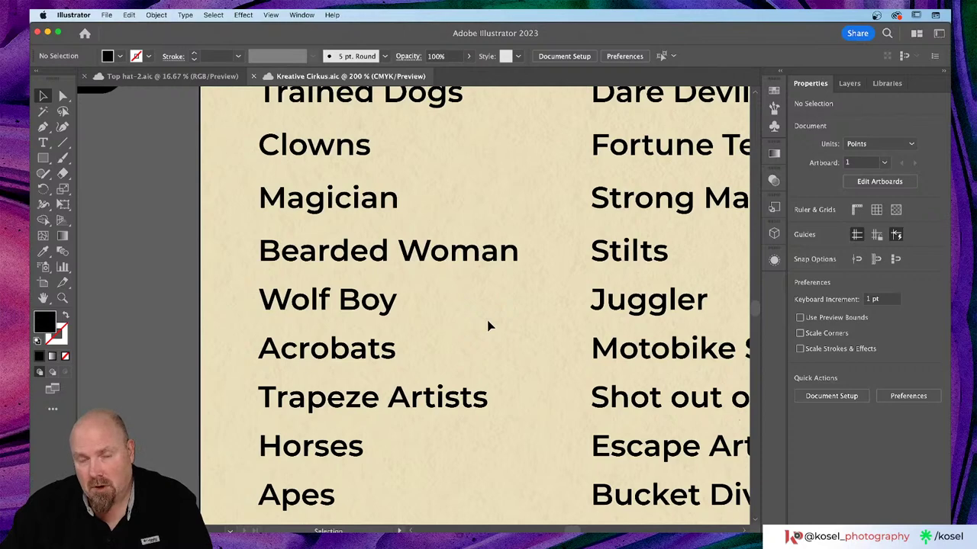
scroll(477, 326, down, 4)
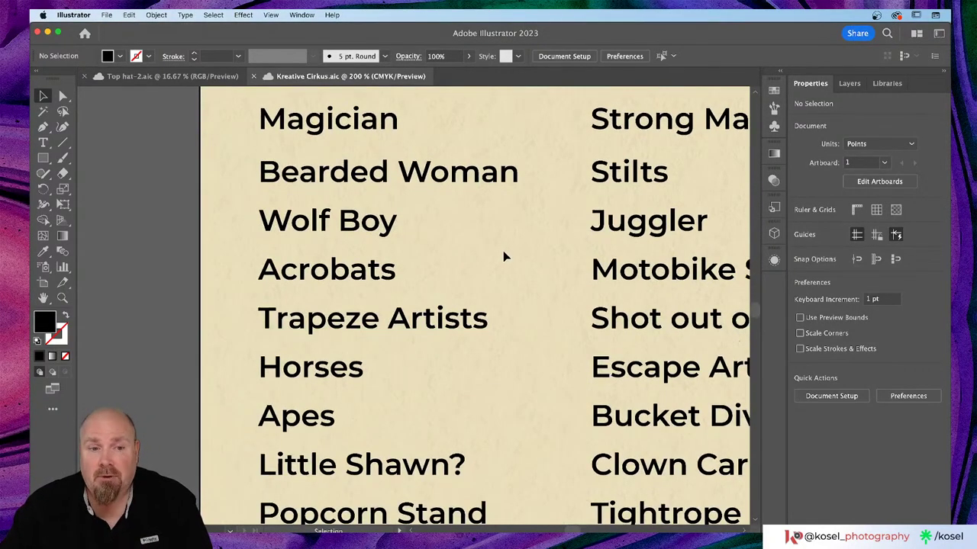
scroll(503, 257, down, 3)
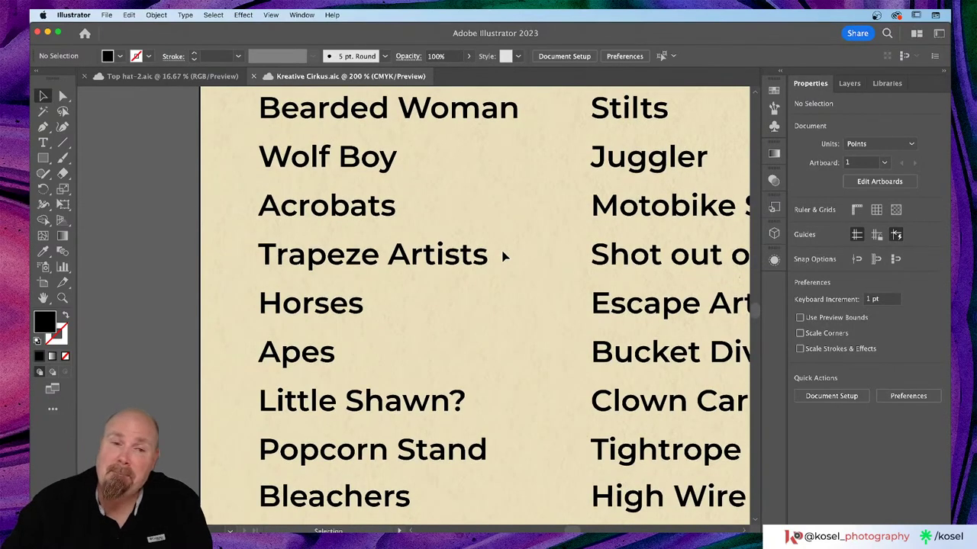
scroll(504, 256, down, 4)
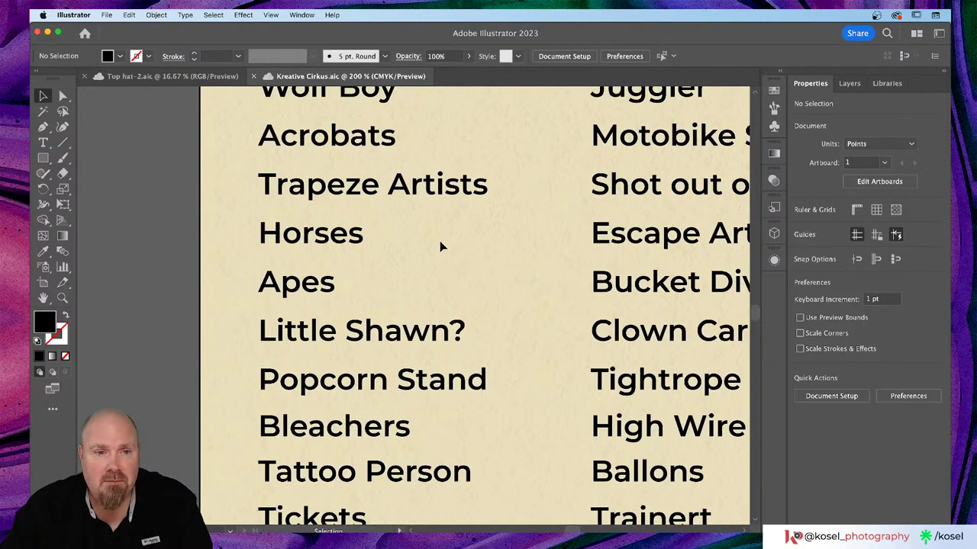
scroll(501, 245, down, 5)
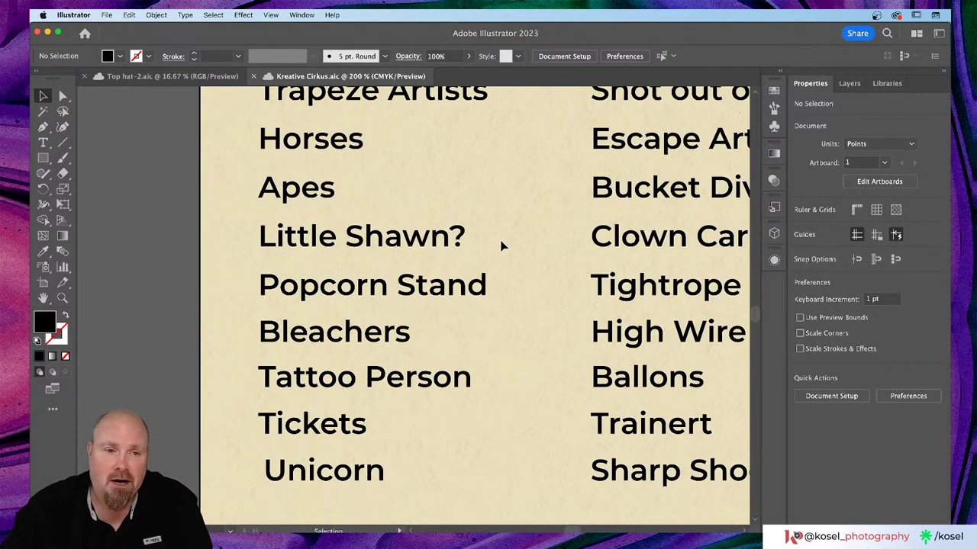
scroll(501, 245, down, 5)
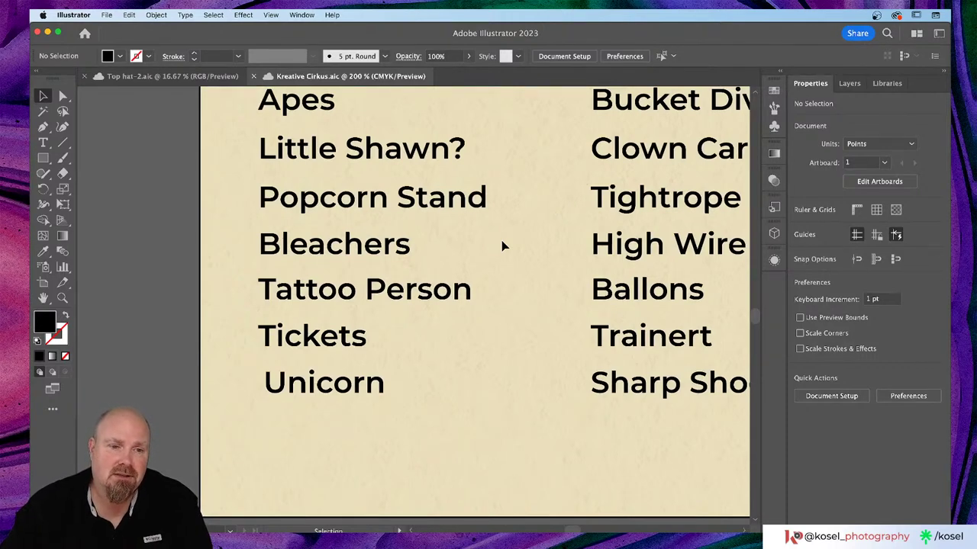
scroll(501, 245, down, 2)
- Read through the second column of the list, from Knife Thrower down to Sharp Shooters
scroll(504, 253, up, 6)
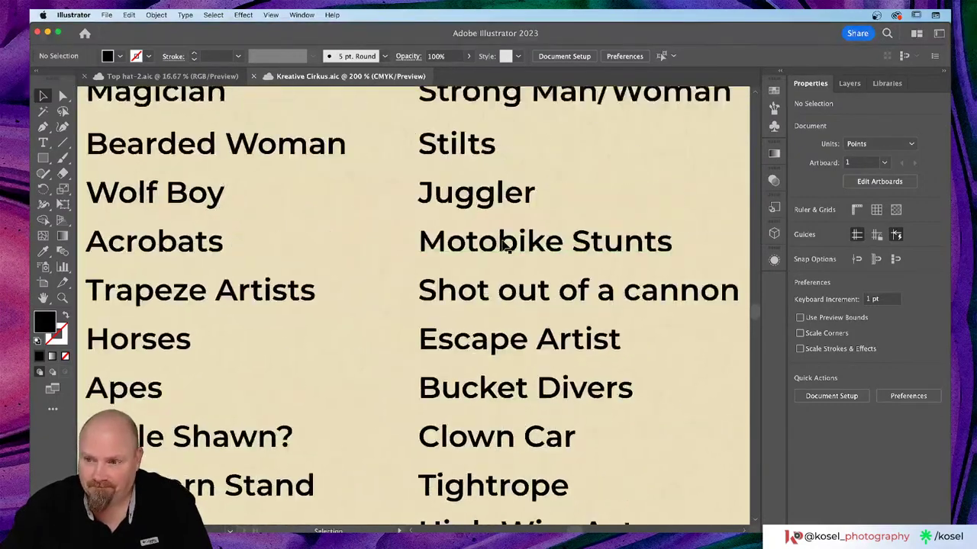
scroll(504, 248, up, 3)
scroll(504, 245, up, 10)
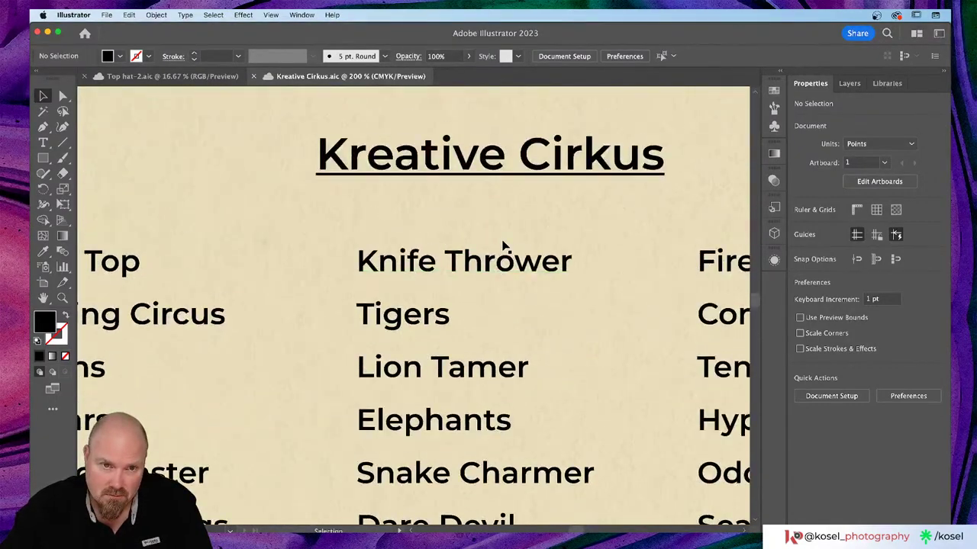
scroll(504, 246, down, 2)
scroll(504, 246, down, 1)
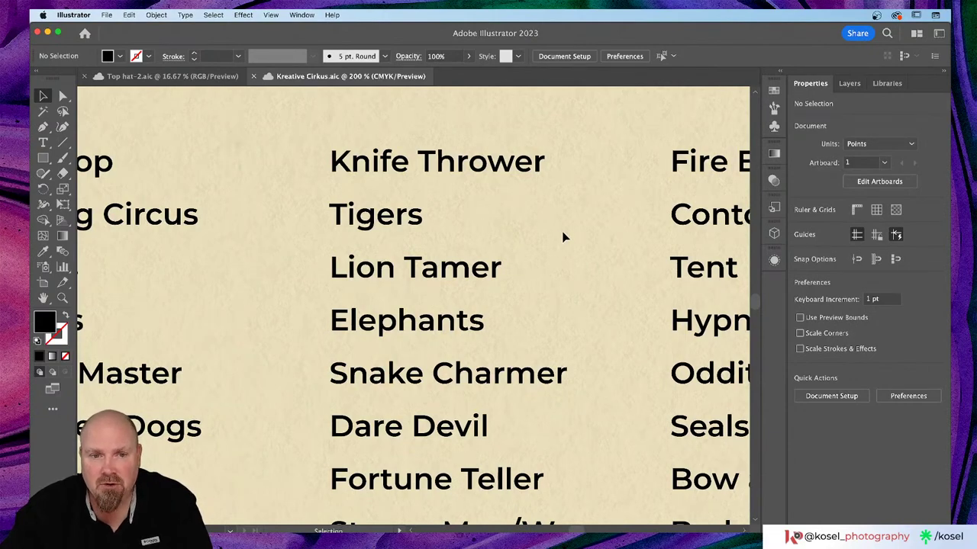
scroll(563, 237, down, 3)
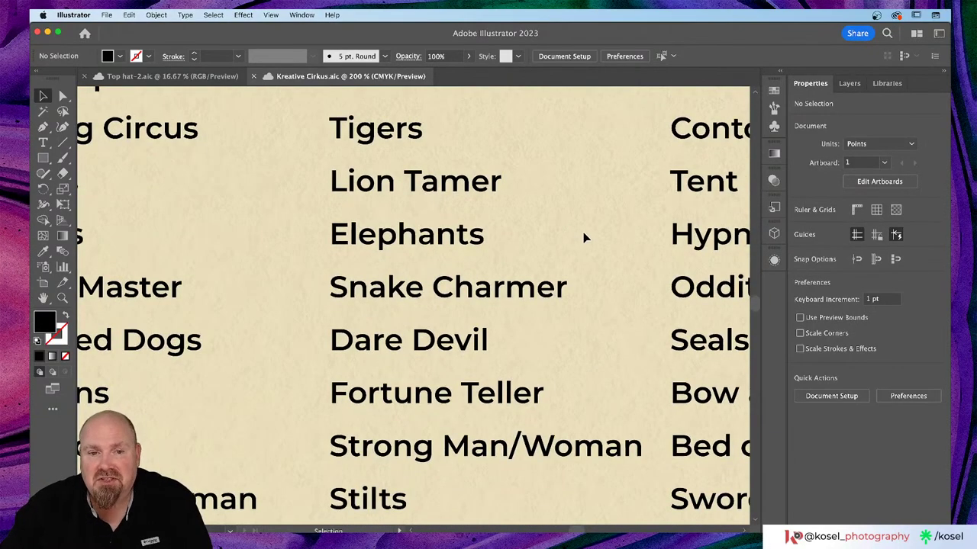
scroll(585, 238, down, 3)
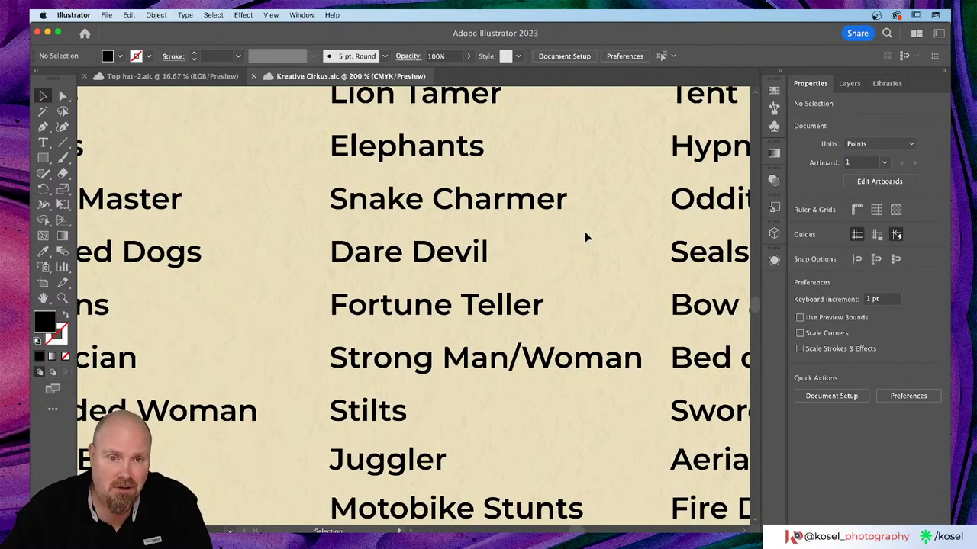
scroll(584, 239, down, 3)
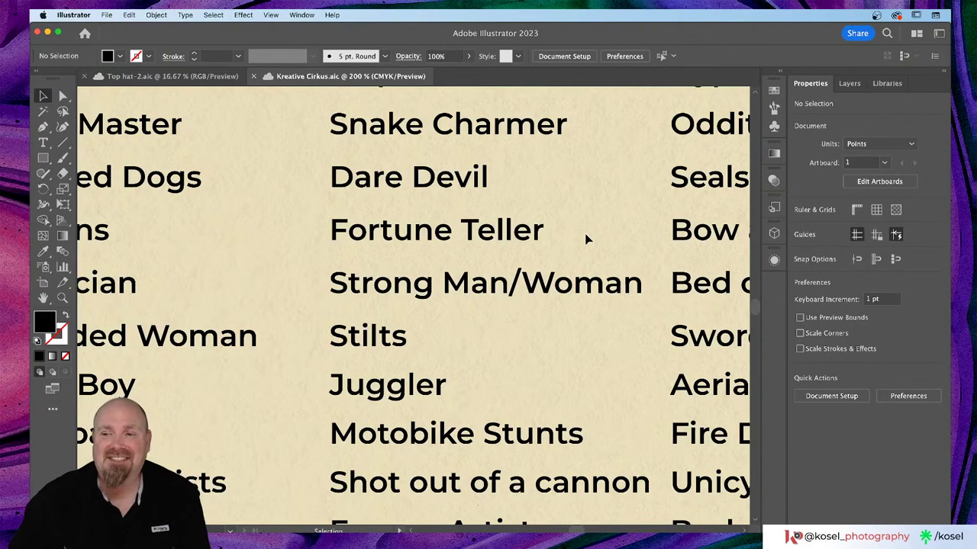
scroll(573, 233, down, 3)
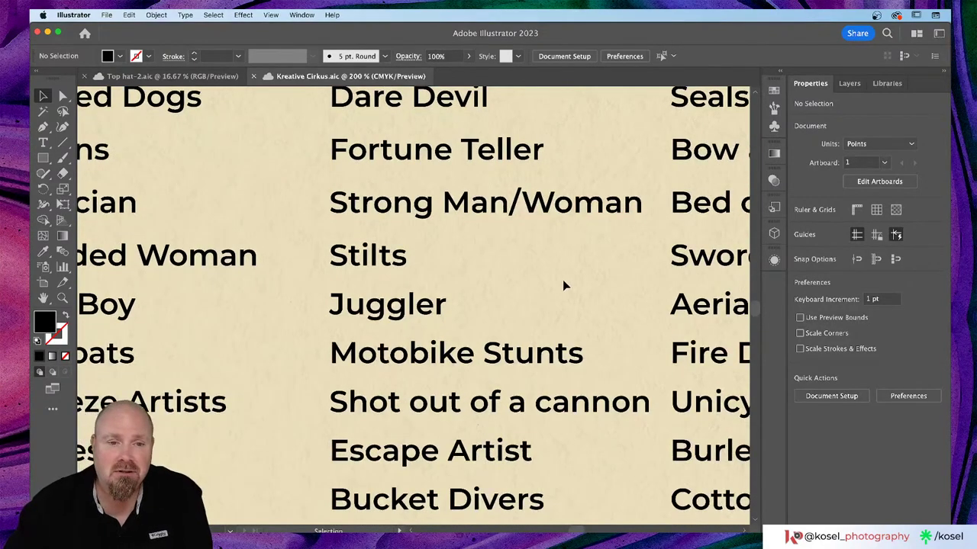
scroll(563, 285, down, 3)
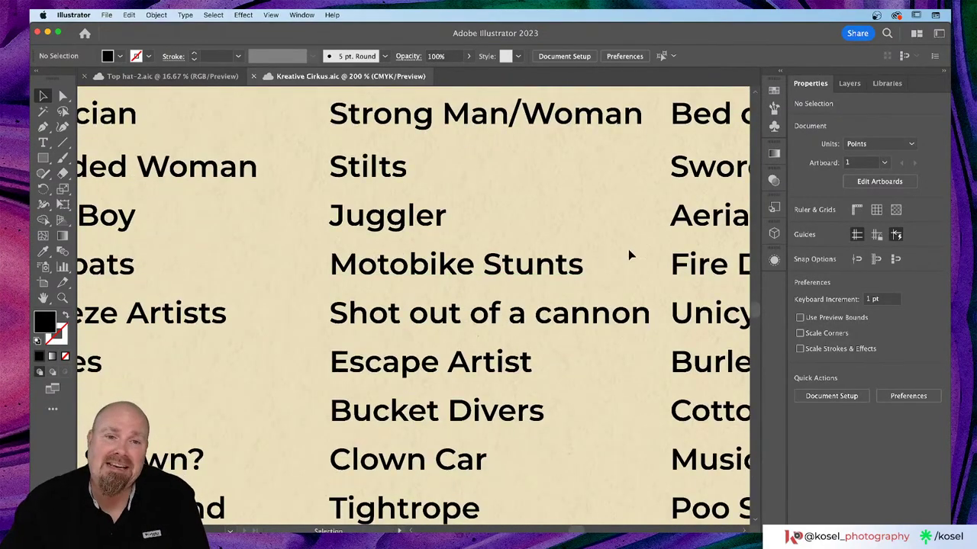
scroll(628, 249, down, 3)
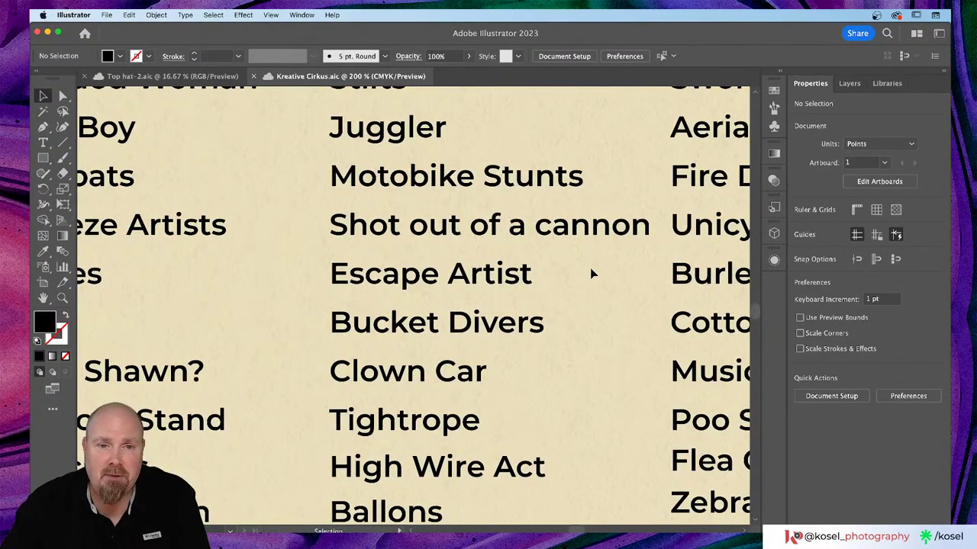
scroll(590, 270, down, 3)
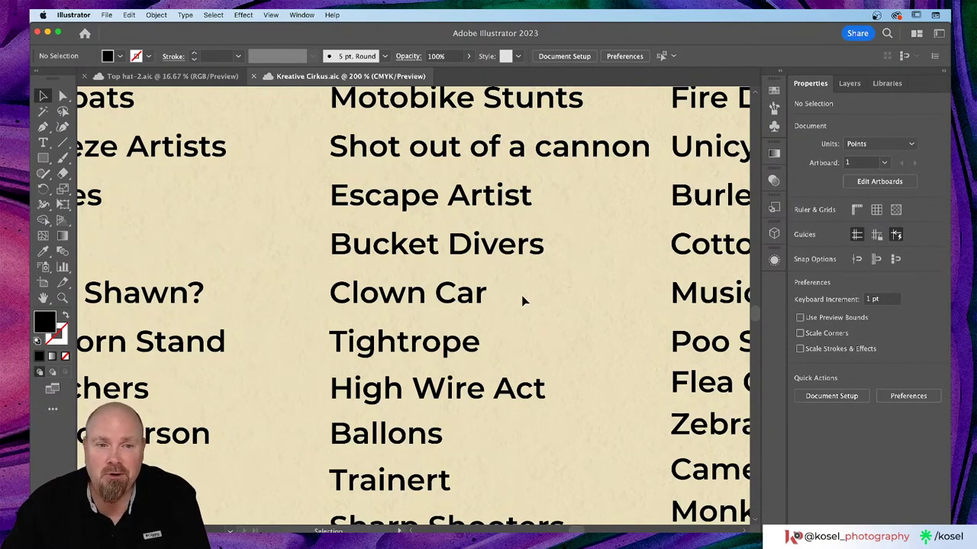
scroll(526, 299, down, 3)
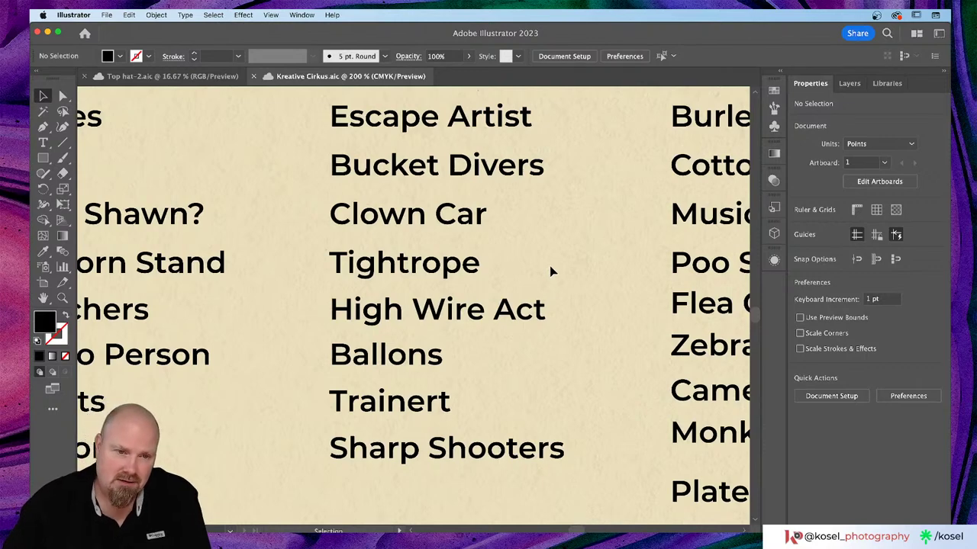
scroll(556, 272, down, 2)
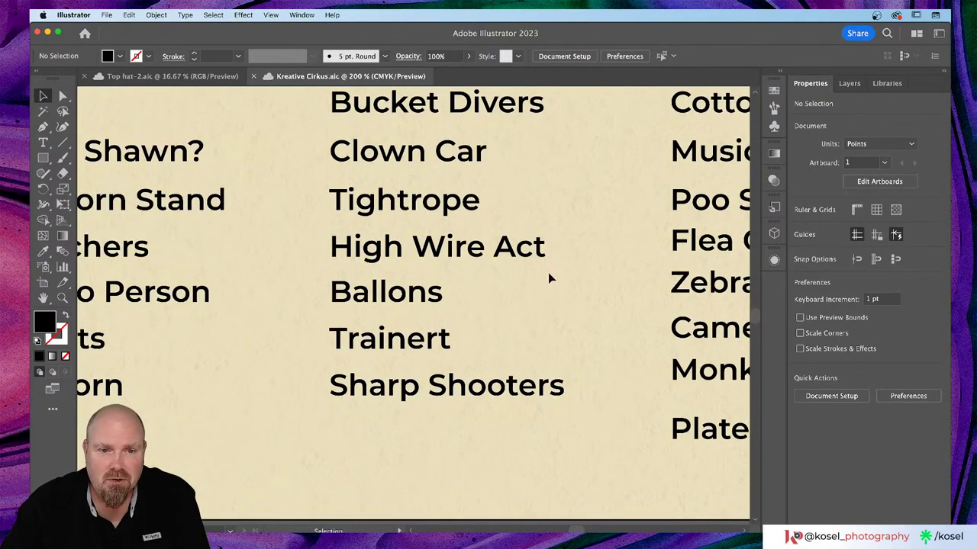
- Correct the misspelled entry below Ballons in the second column so it reads "Animal Trainer", and deselect the text
click(431, 342)
key(t)
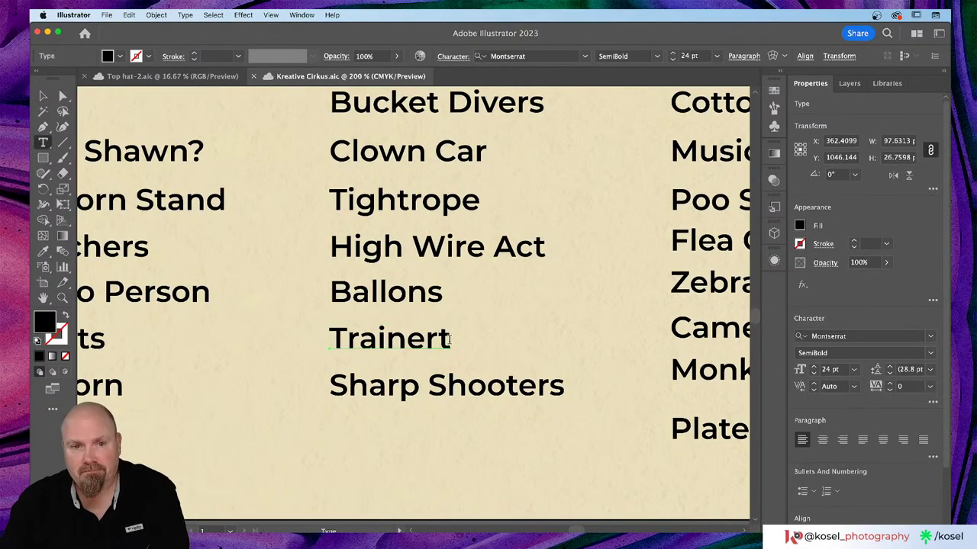
click(450, 340)
key(BackSpace)
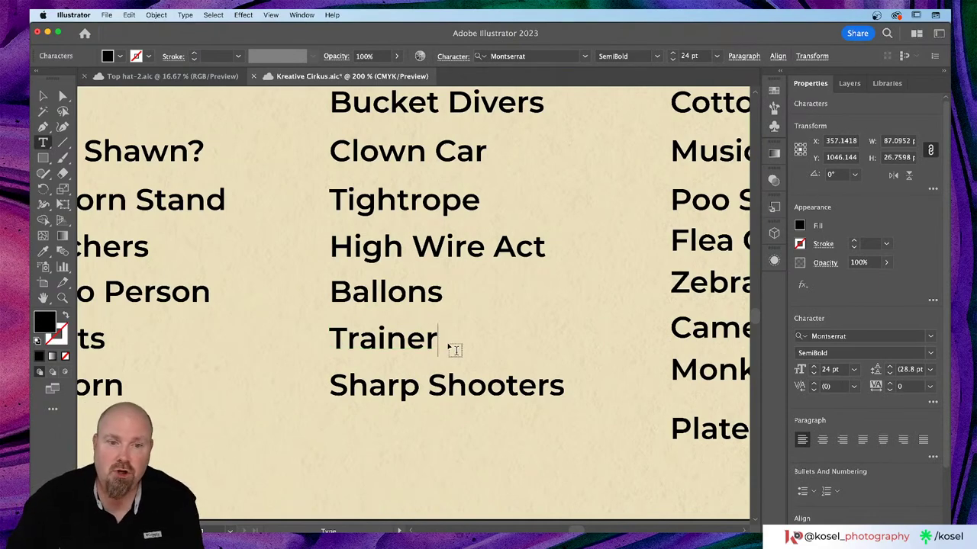
click(330, 336)
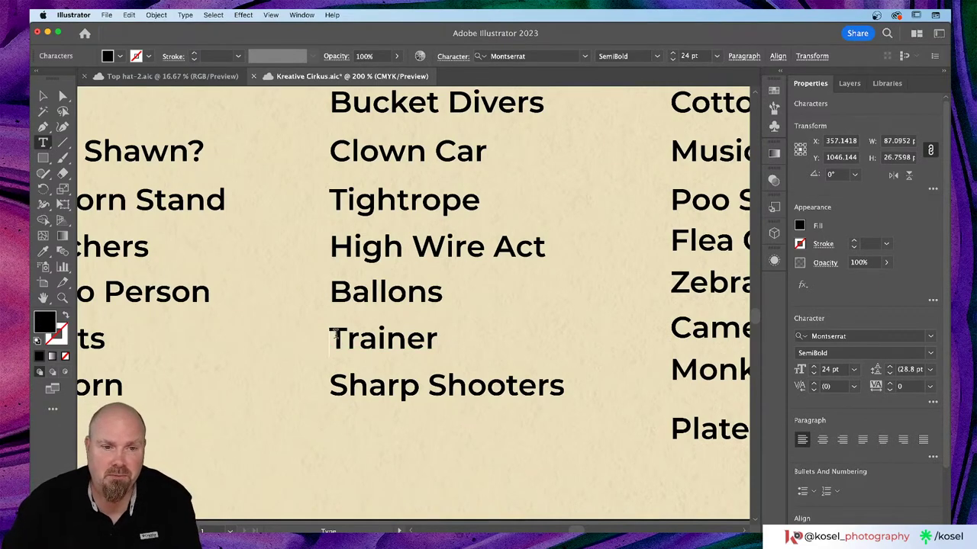
text(Animal)
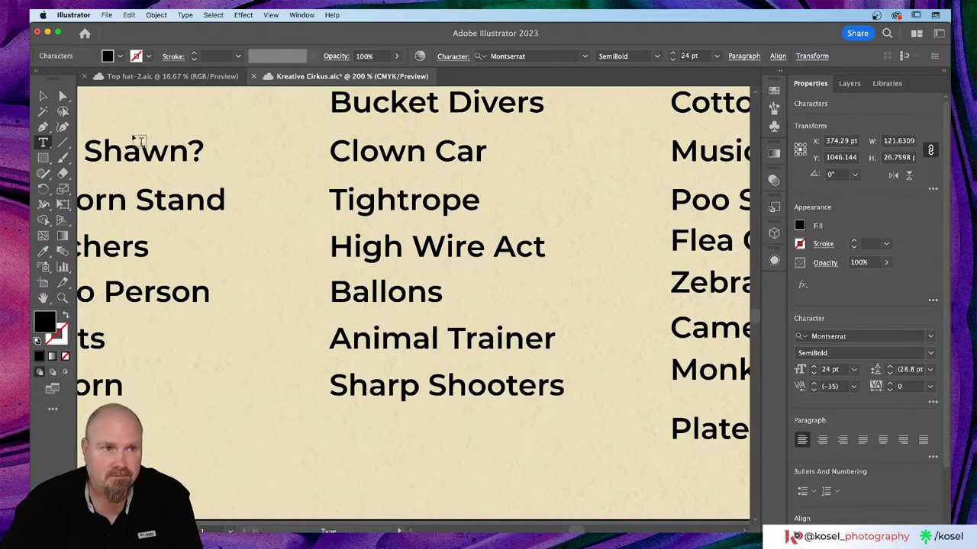
click(43, 96)
click(536, 421)
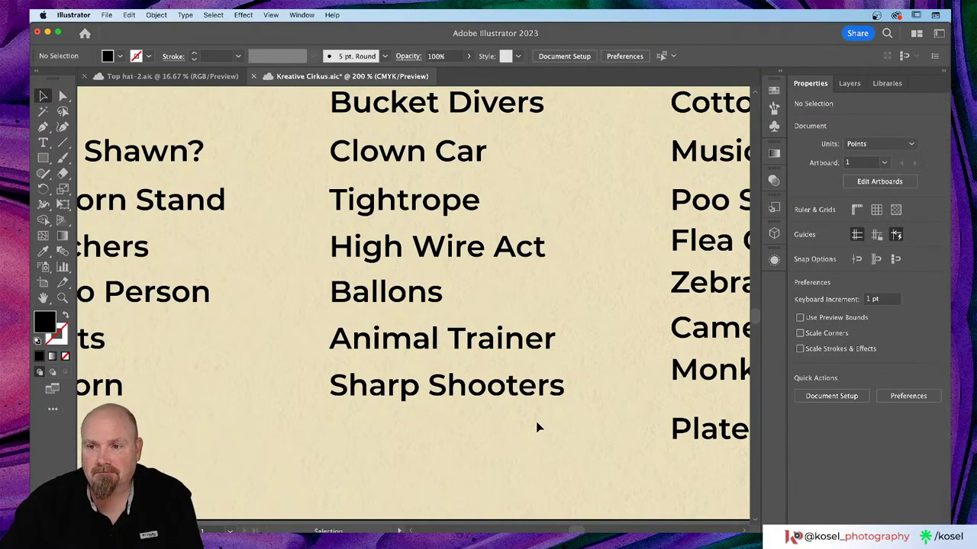
- Examine the third column of the list from Plate Spinning back up to Fire Eaters
scroll(537, 427, right, 4)
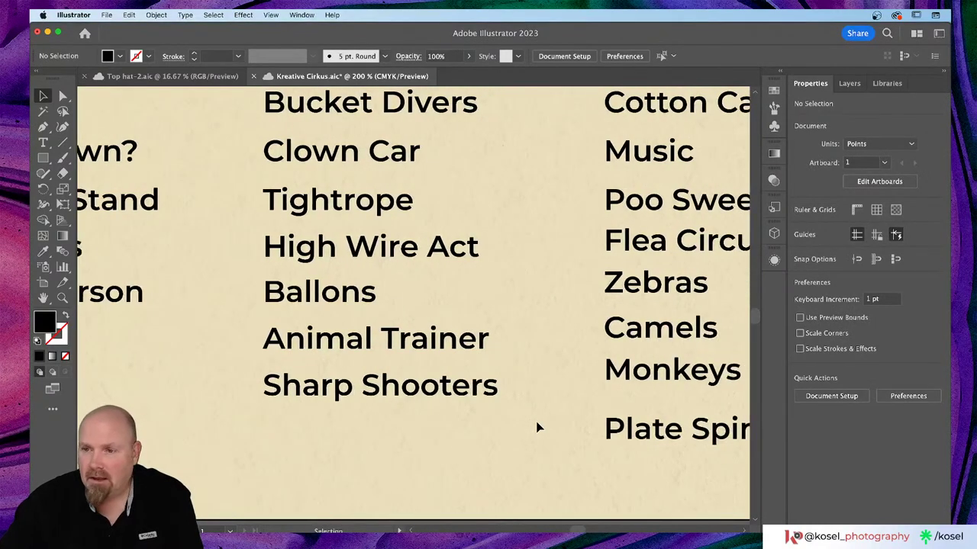
scroll(537, 427, right, 5)
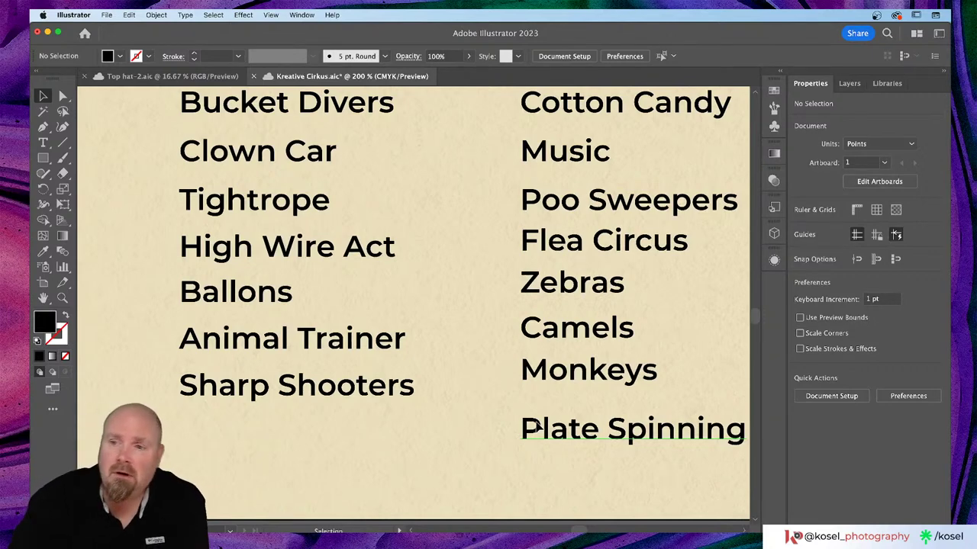
scroll(546, 423, right, 3)
scroll(556, 416, right, 5)
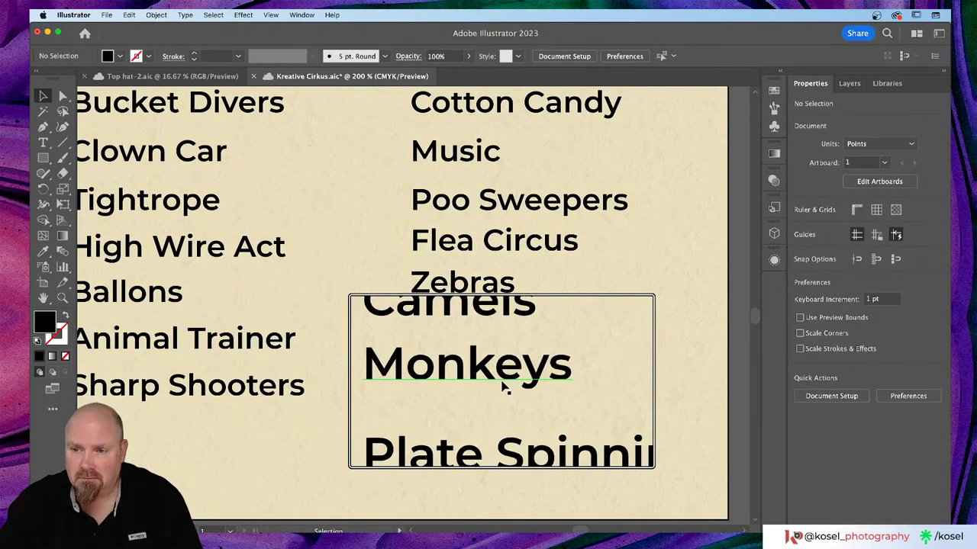
scroll(502, 387, up, 10)
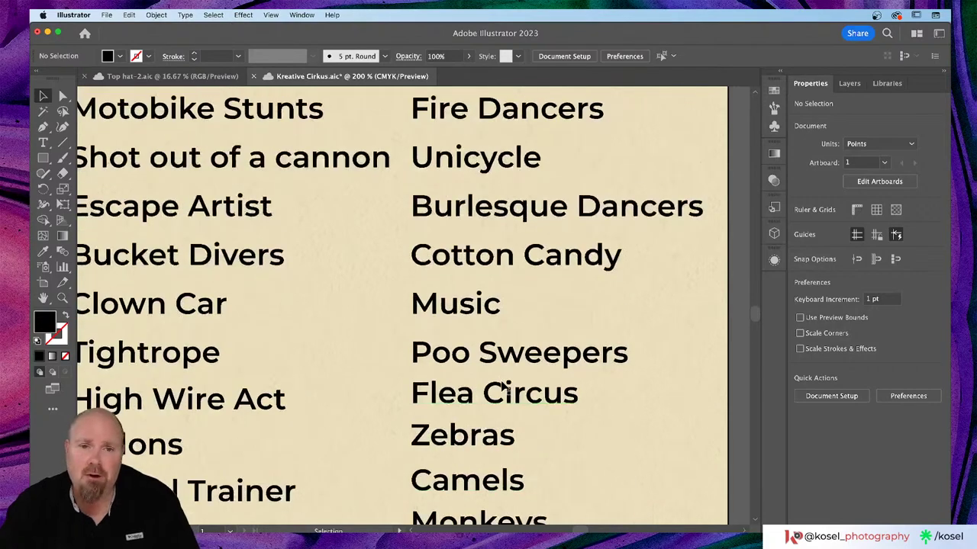
scroll(502, 387, right, 1)
scroll(502, 387, up, 10)
scroll(502, 386, right, 2)
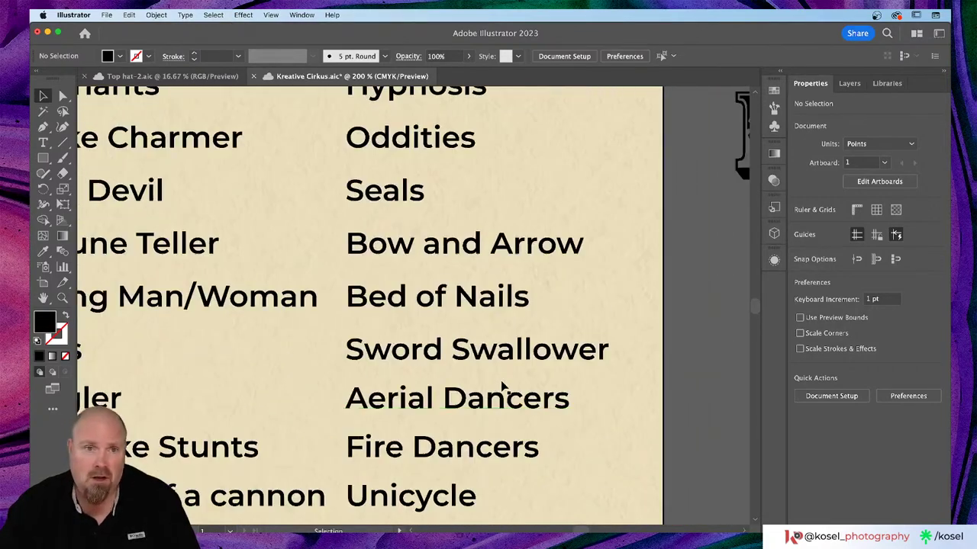
scroll(502, 387, up, 1)
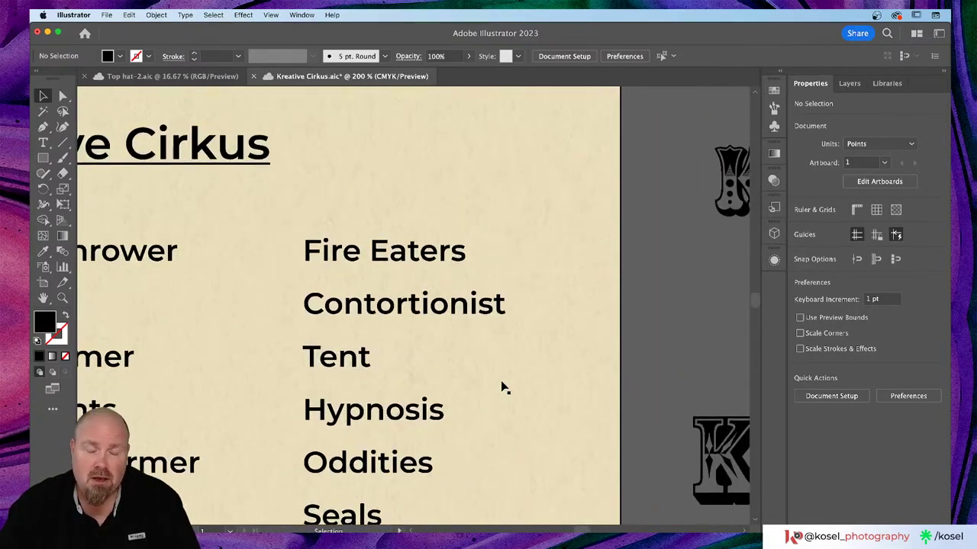
- Read through the third column of the list, from Fire Eaters down to Plate Spinning
scroll(502, 387, left, 2)
scroll(501, 387, down, 3)
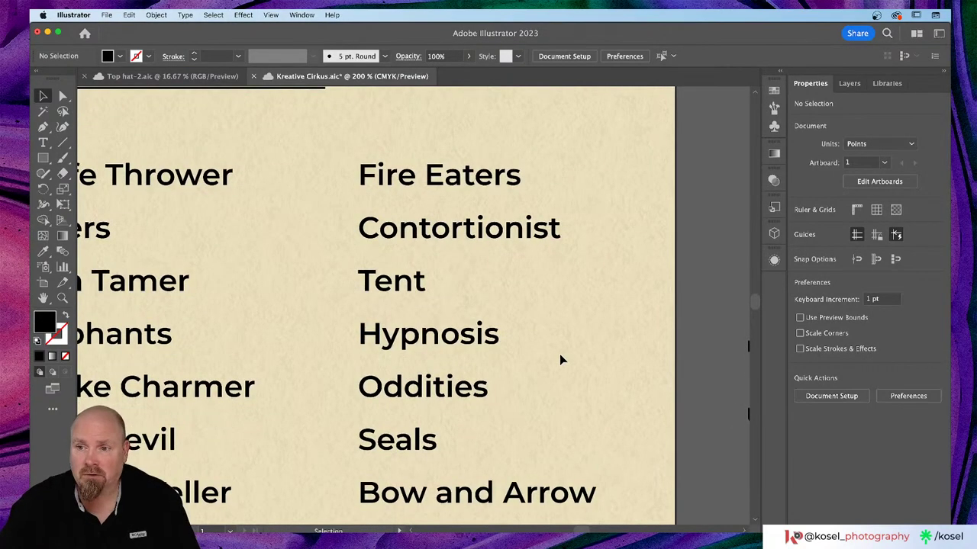
scroll(560, 354, left, 1)
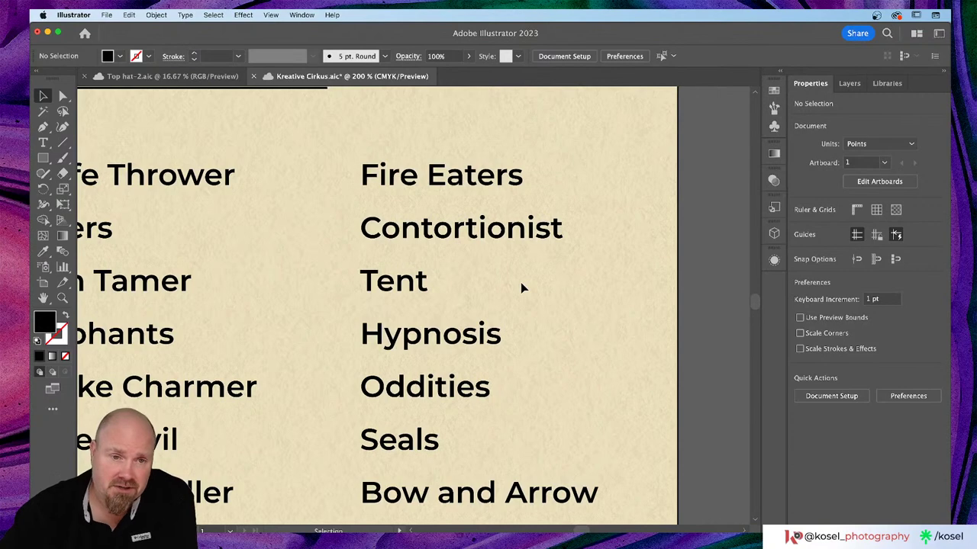
scroll(522, 288, down, 3)
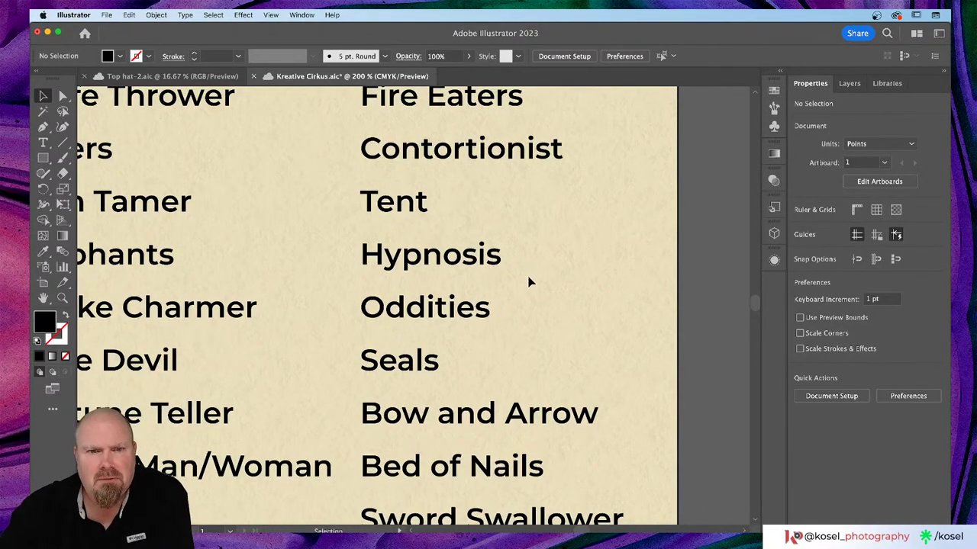
scroll(531, 281, down, 2)
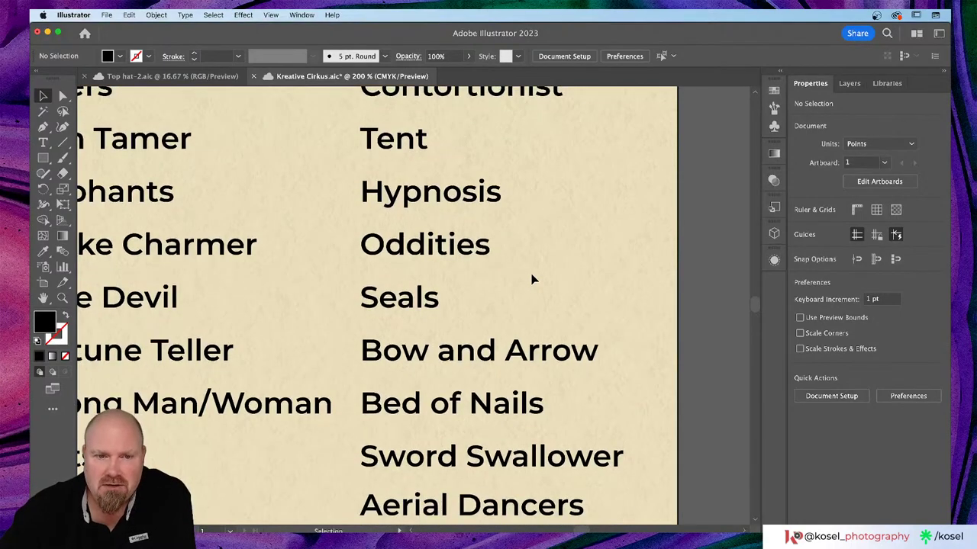
scroll(532, 280, down, 3)
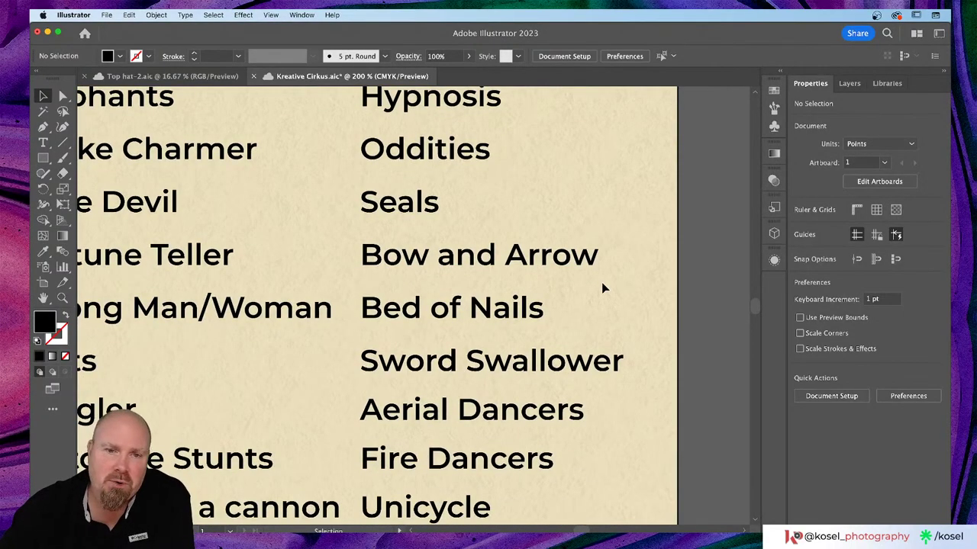
scroll(580, 290, down, 2)
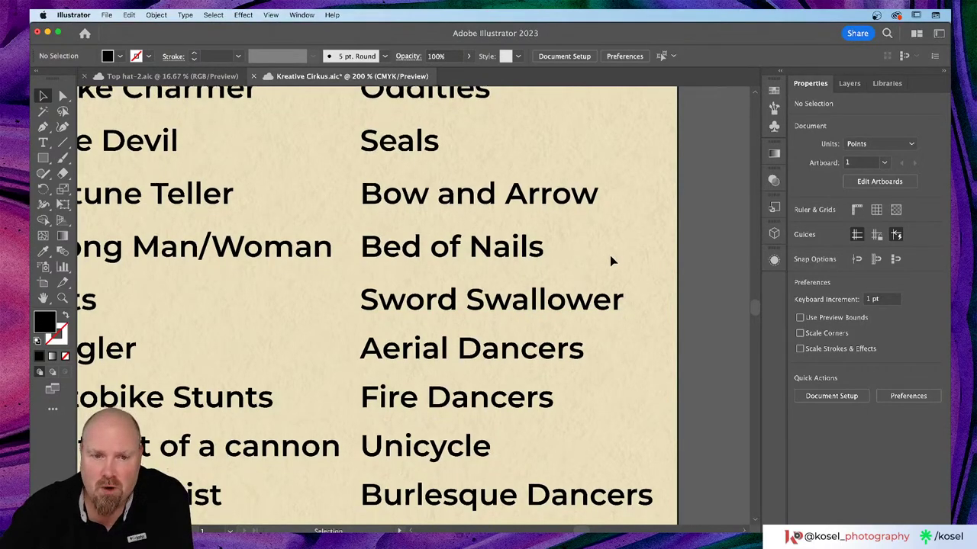
scroll(610, 256, down, 3)
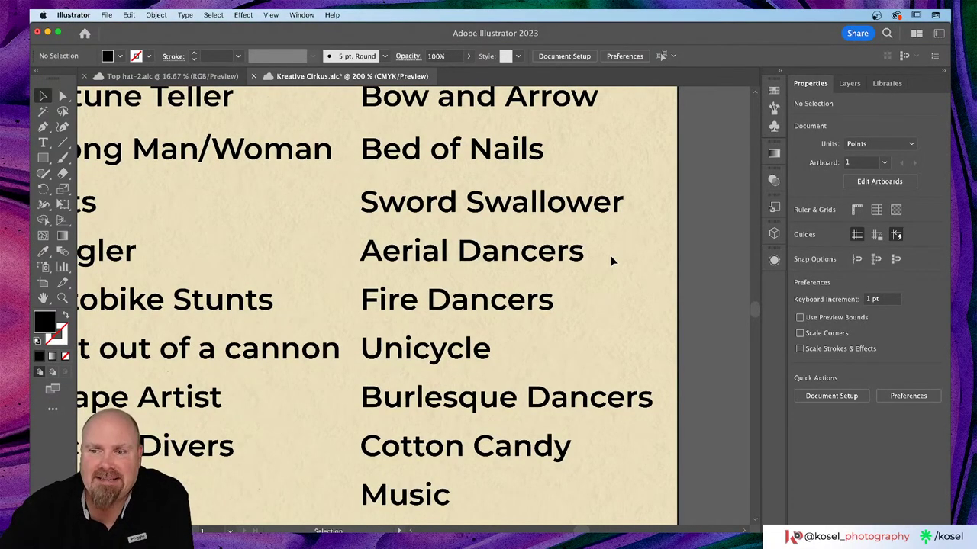
scroll(608, 263, down, 5)
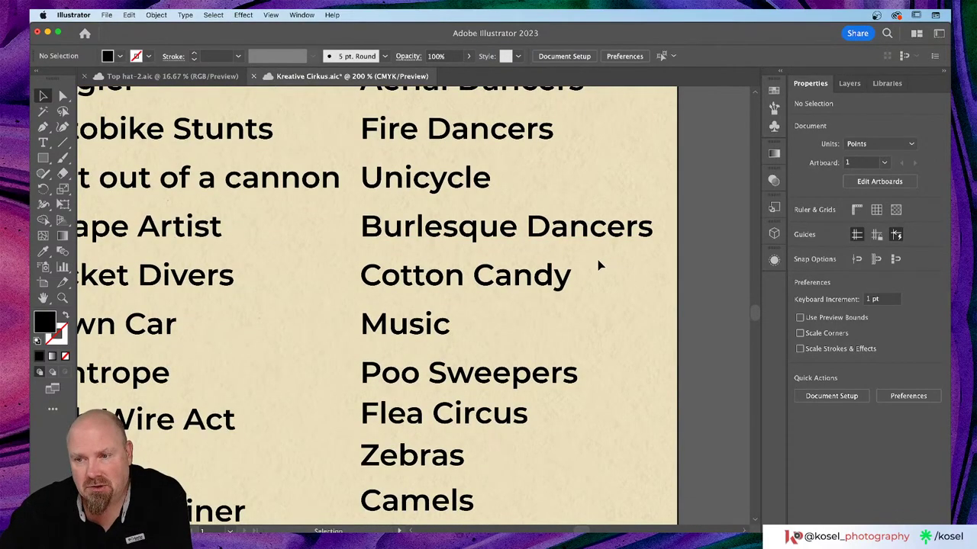
scroll(589, 274, down, 2)
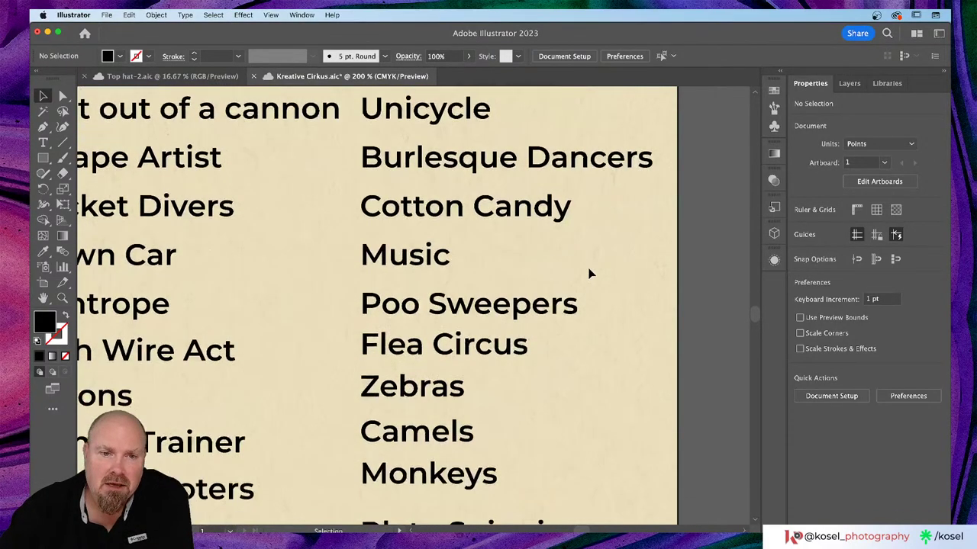
scroll(589, 274, down, 2)
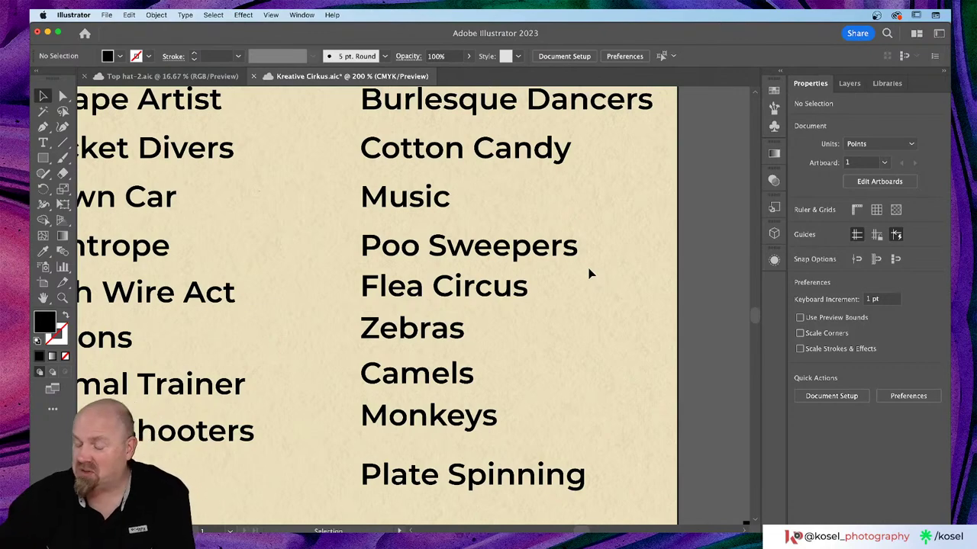
scroll(626, 309, down, 3)
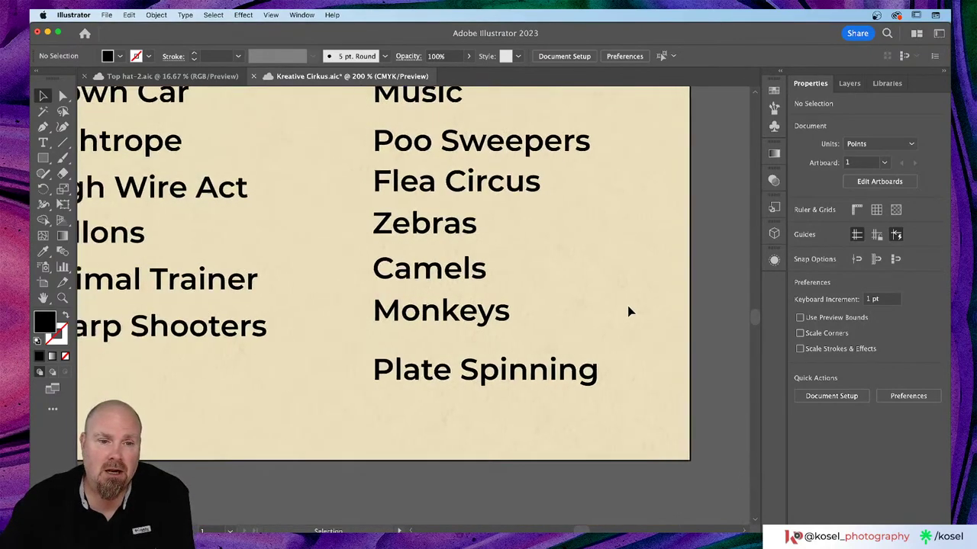
- Duplicate the Sharp Shooters entry directly below itself in the second column and change the copy's text to "Top Hat"
scroll(628, 306, left, 5)
scroll(632, 305, left, 2)
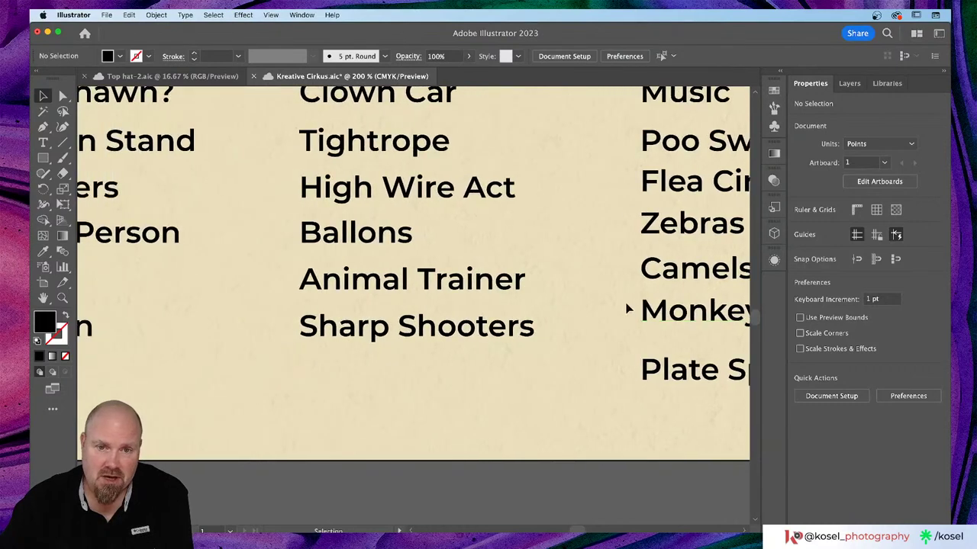
click(430, 340)
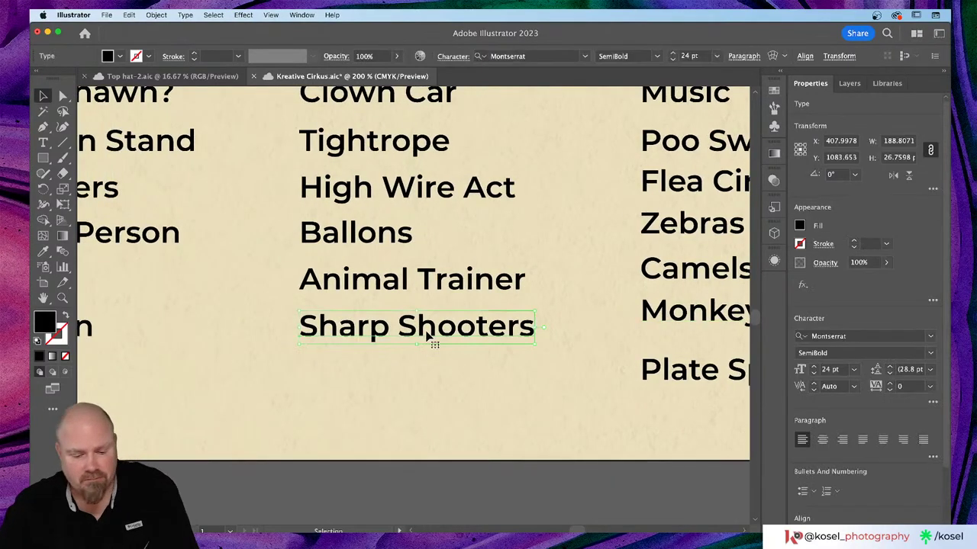
drag(428, 328, 422, 367)
key(t)
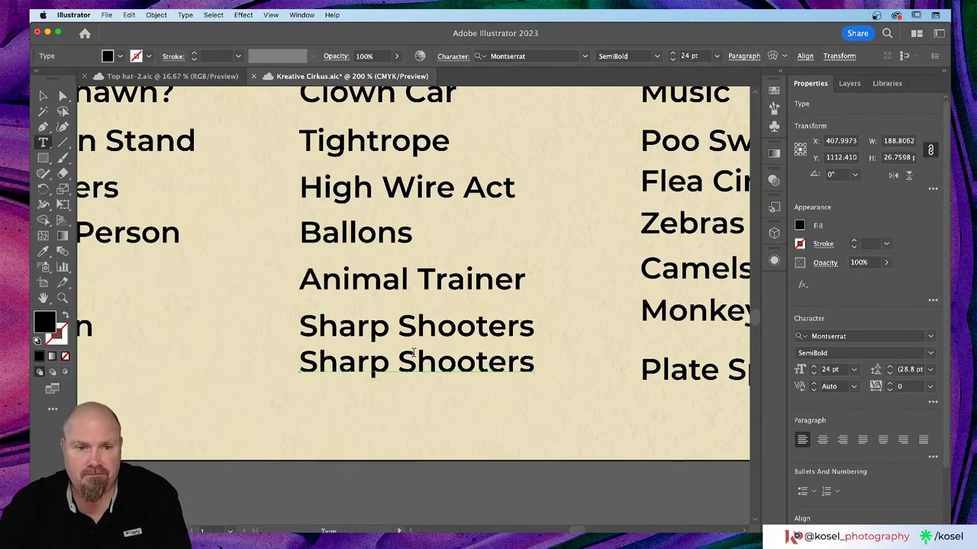
triple_click(418, 369)
text(T)
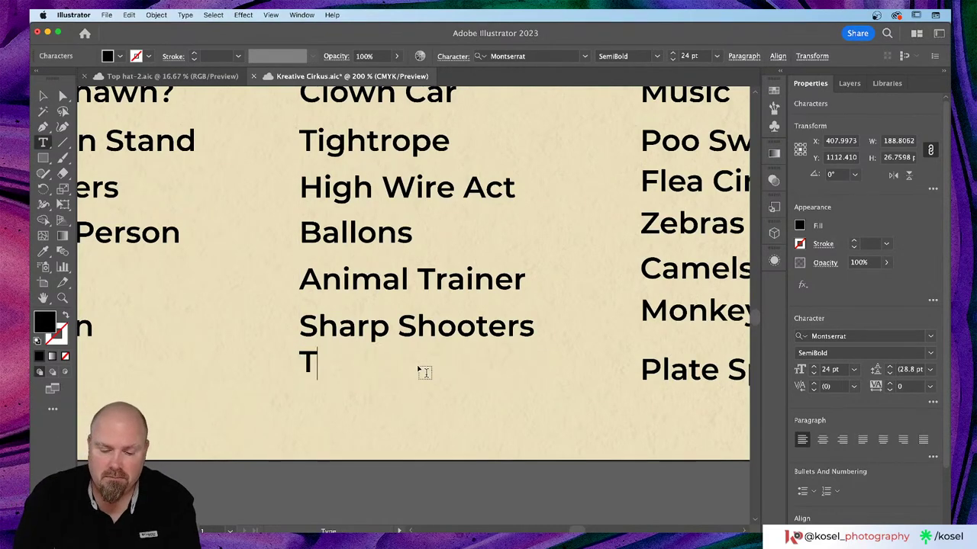
text(op Hat)
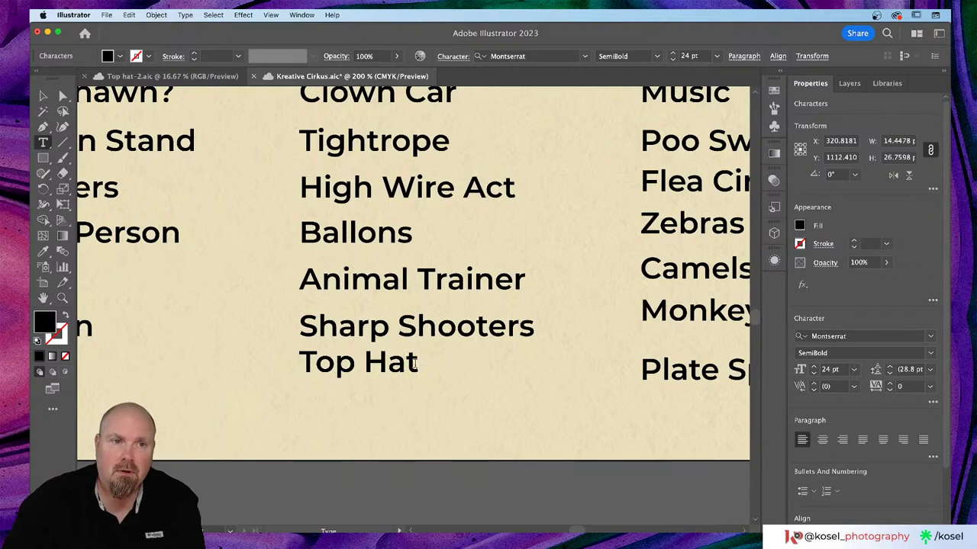
click(43, 95)
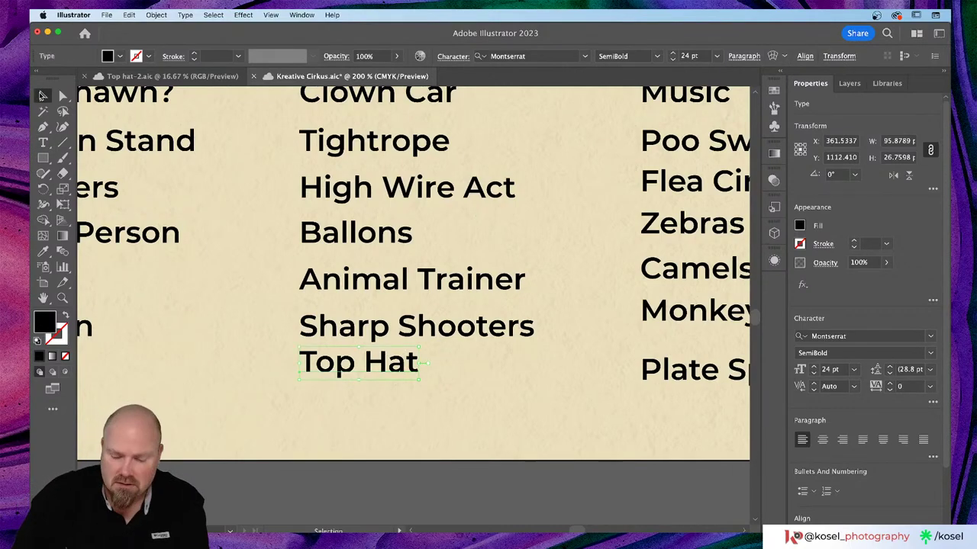
- Move the Top Hat entry off the artboard into the side list, directly below Whip, and deselect it
key(super+minus)
key(super+minus)
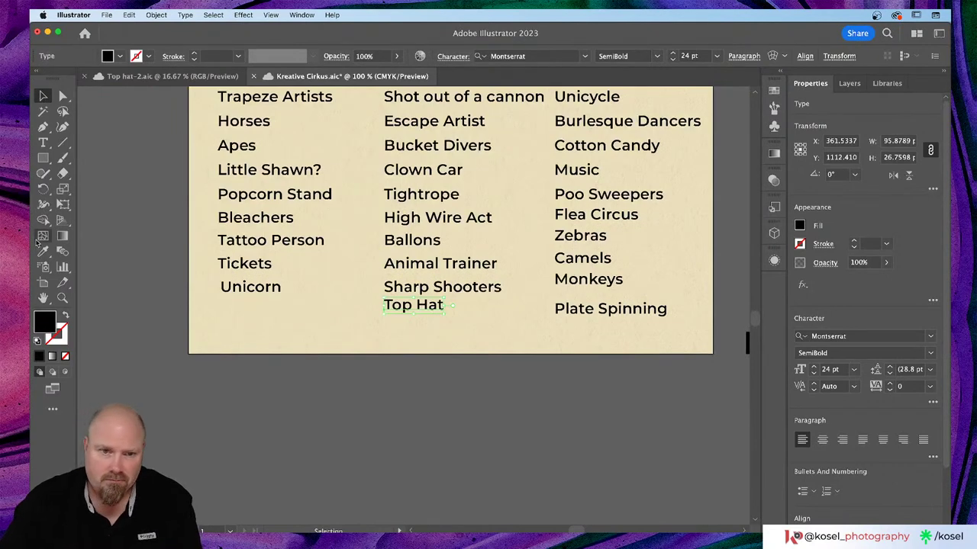
scroll(359, 293, right, 5)
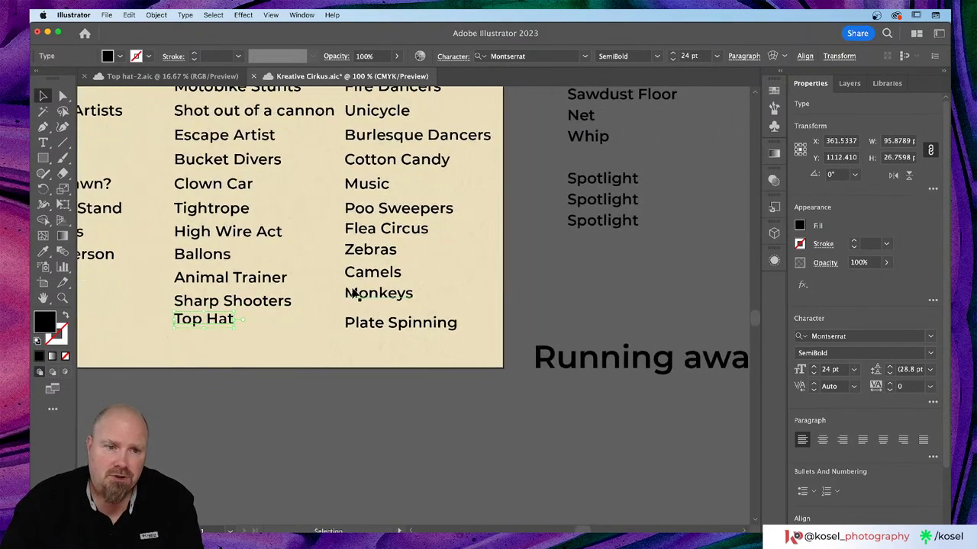
drag(210, 321, 612, 155)
click(557, 297)
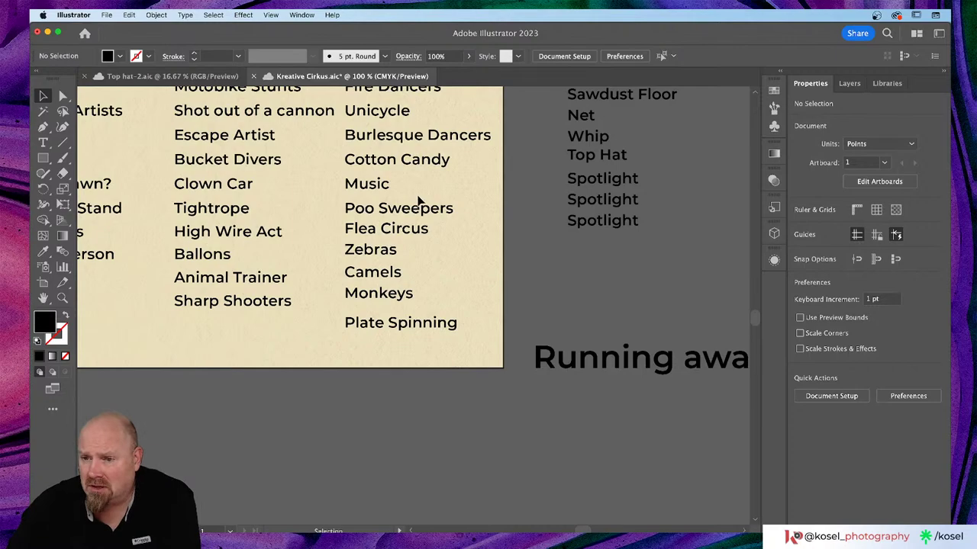
- Look back over the three columns of the list, up to the Kreative Cirkus heading
scroll(421, 200, up, 4)
scroll(421, 200, left, 5)
scroll(425, 197, up, 6)
scroll(425, 197, left, 4)
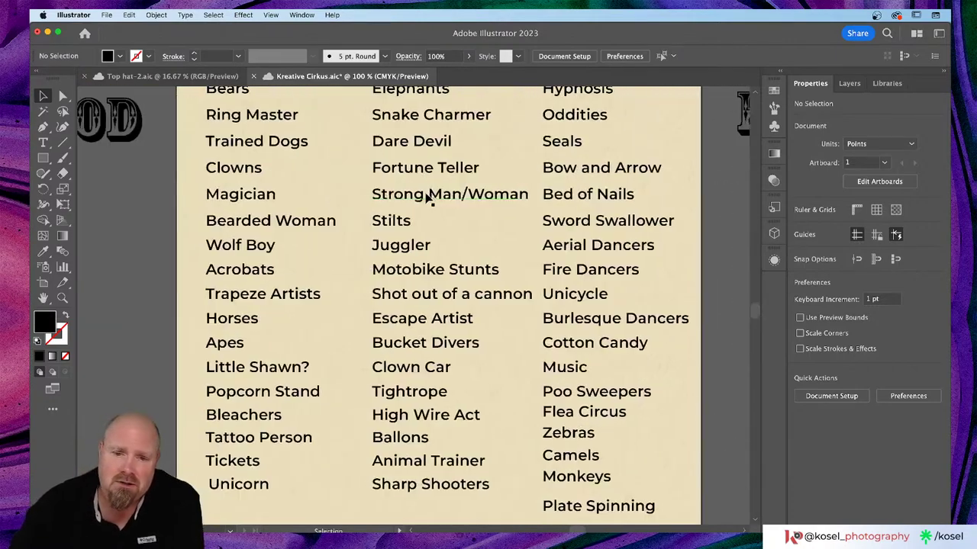
scroll(426, 199, up, 2)
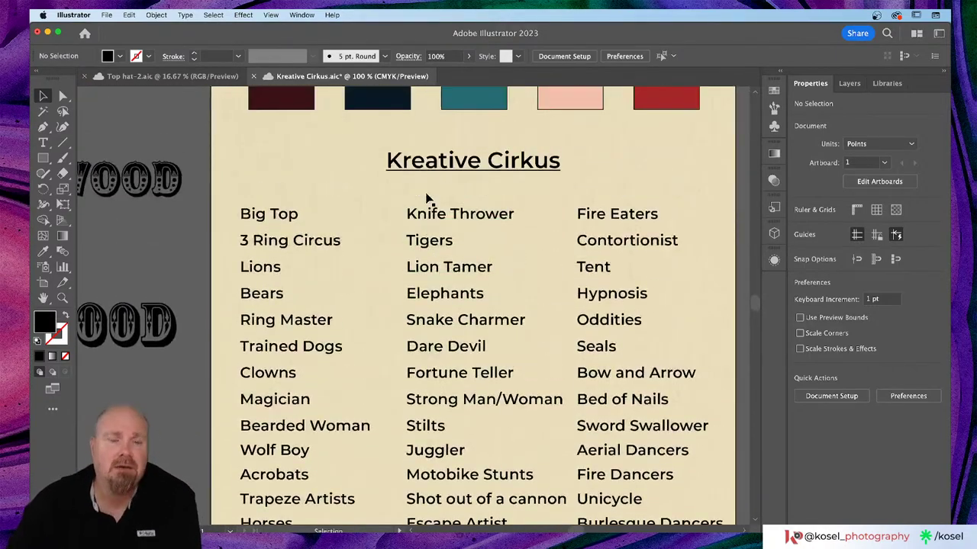
- Examine the circus word list, color swatches and Kreative Cirkus lettering variants around the artboard
scroll(425, 199, down, 3)
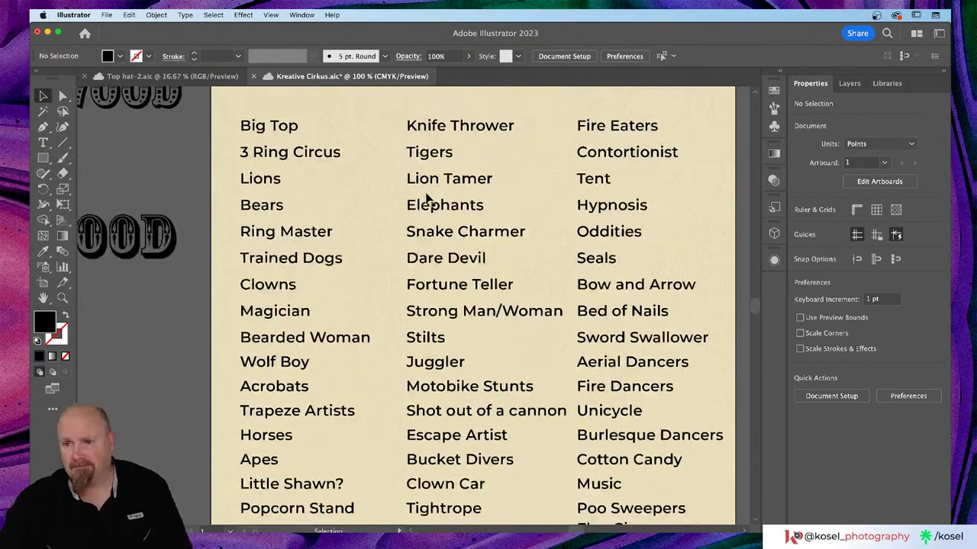
scroll(426, 199, right, 2)
key(super+minus)
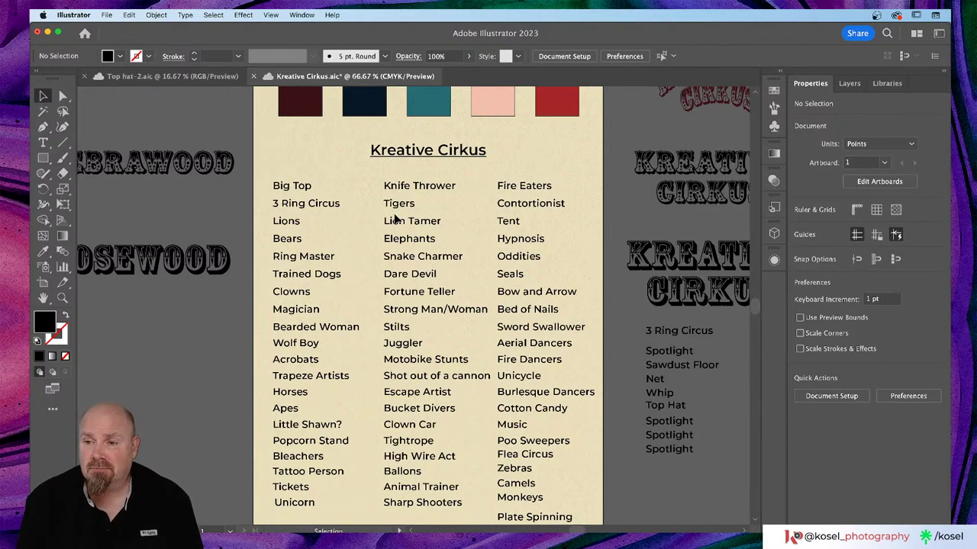
scroll(426, 161, up, 3)
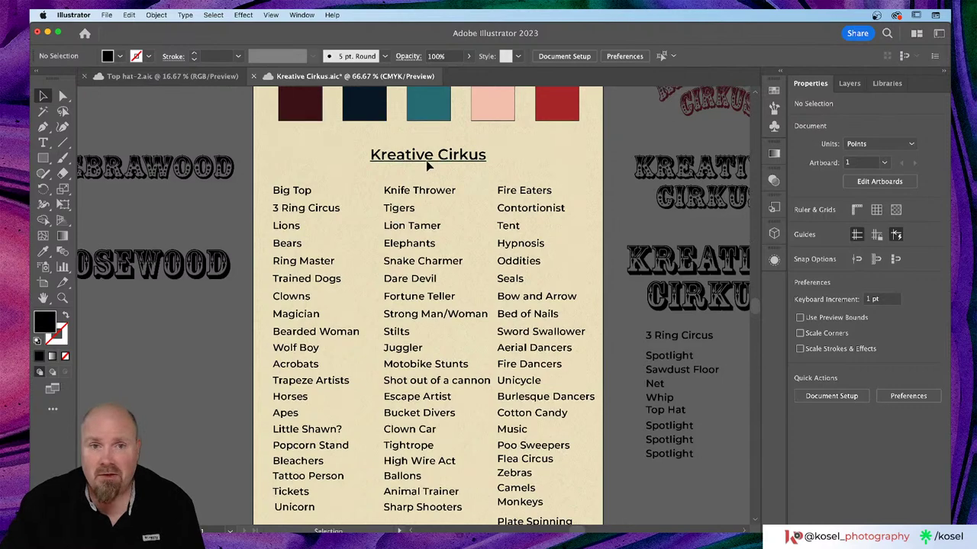
scroll(427, 164, right, 5)
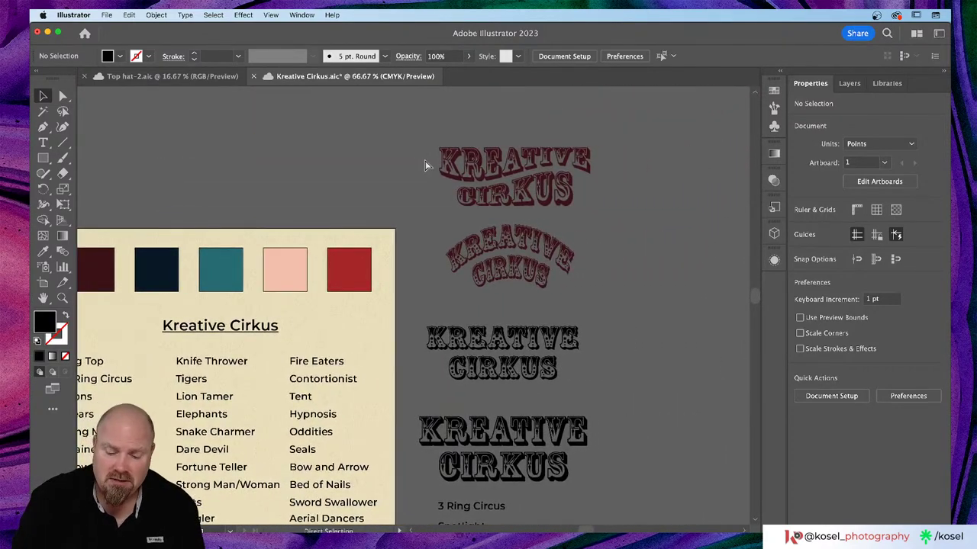
key(super+equal)
key(super+equal)
scroll(438, 177, up, 5)
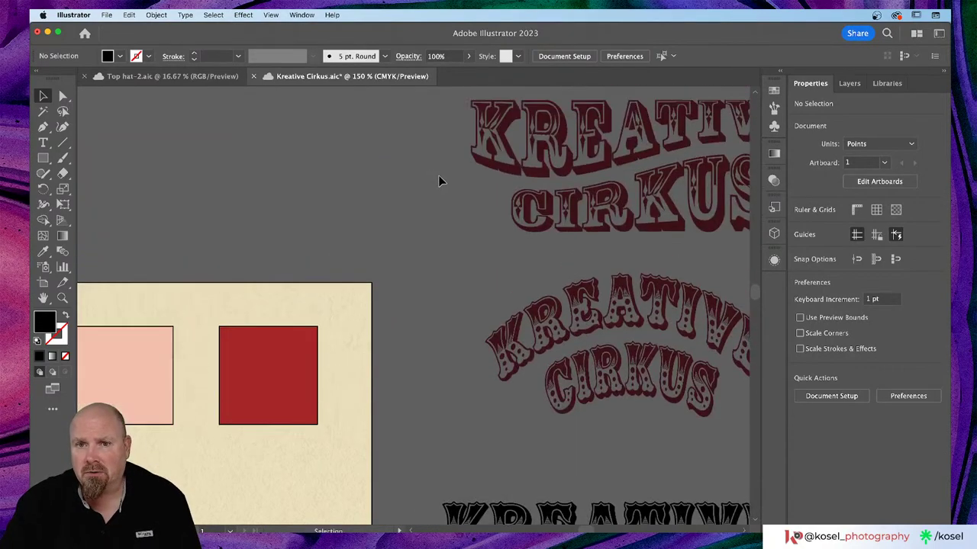
scroll(436, 176, right, 4)
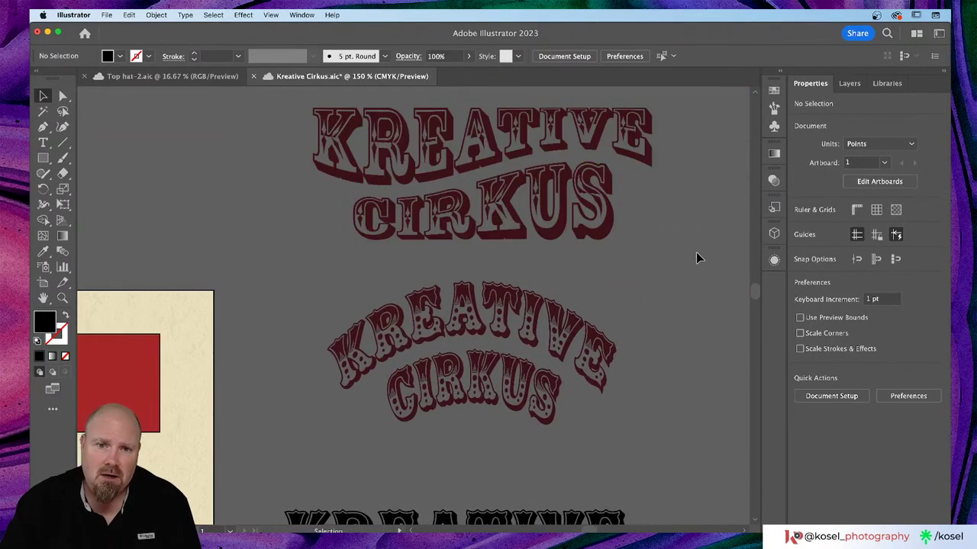
key(super+minus)
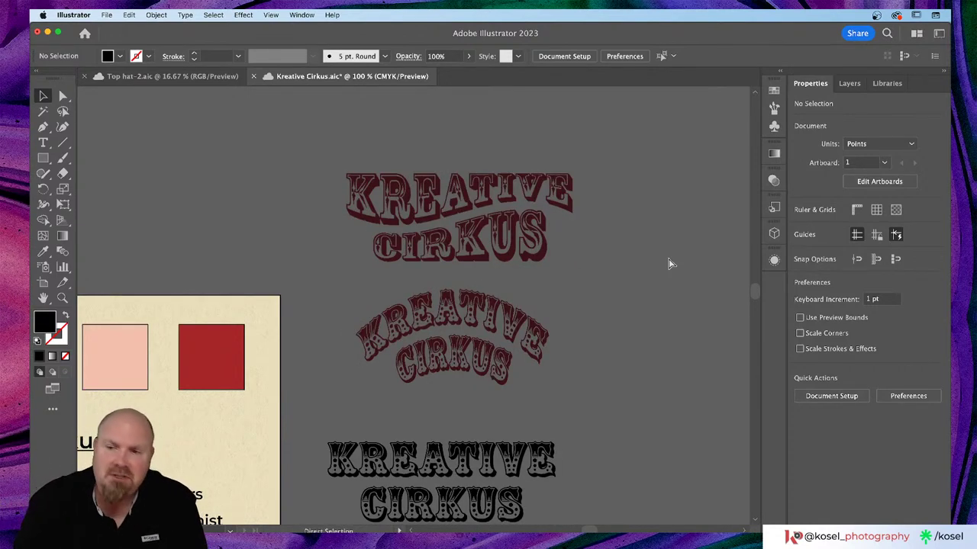
key(super+minus)
key(super+minus)
scroll(675, 200, left, 5)
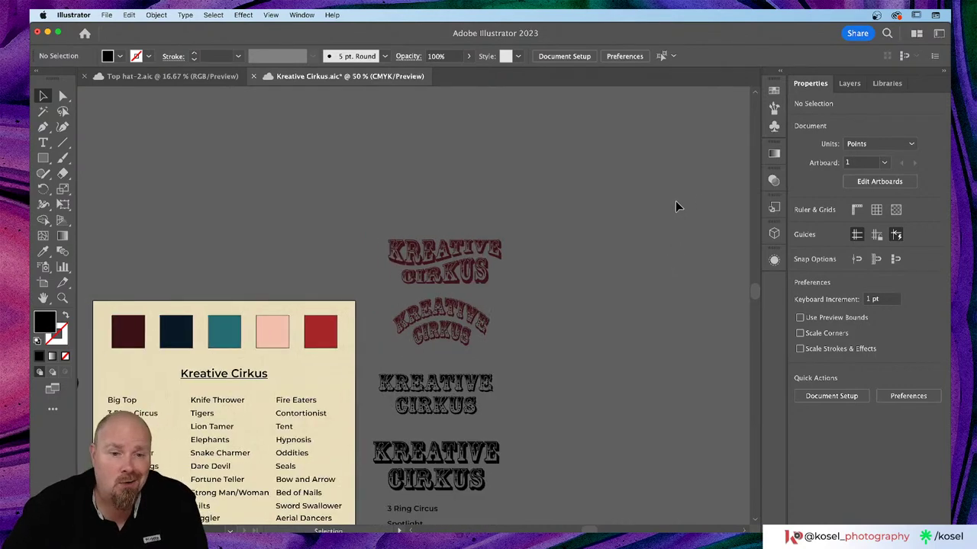
scroll(675, 200, down, 3)
scroll(675, 200, down, 3)
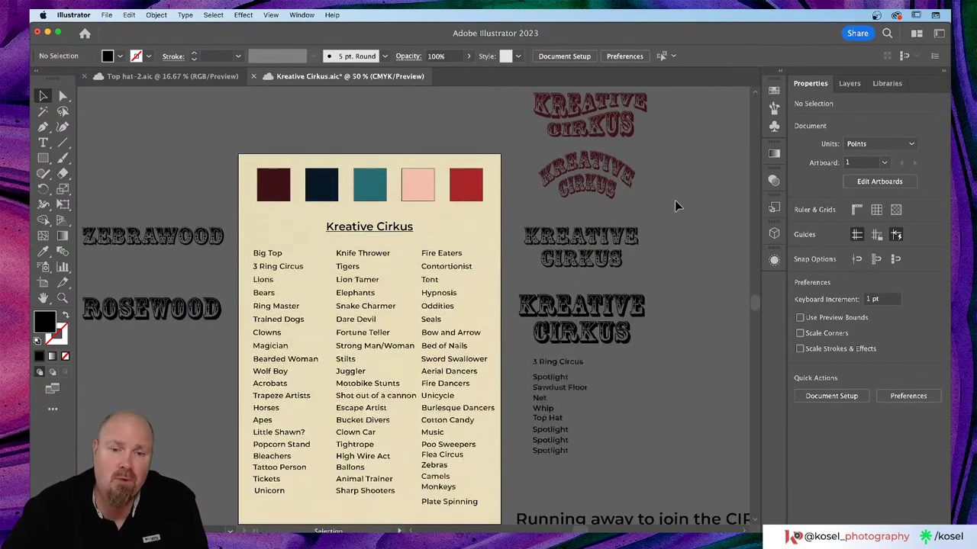
- Switch to the Top hat-2 document and inspect the flat dark grey top hat beside the artboard
click(157, 76)
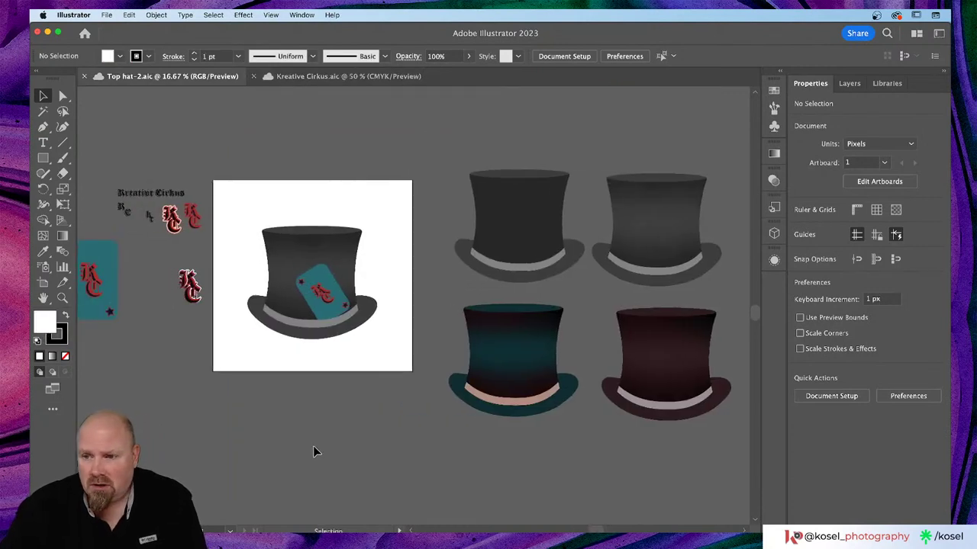
scroll(321, 443, left, 3)
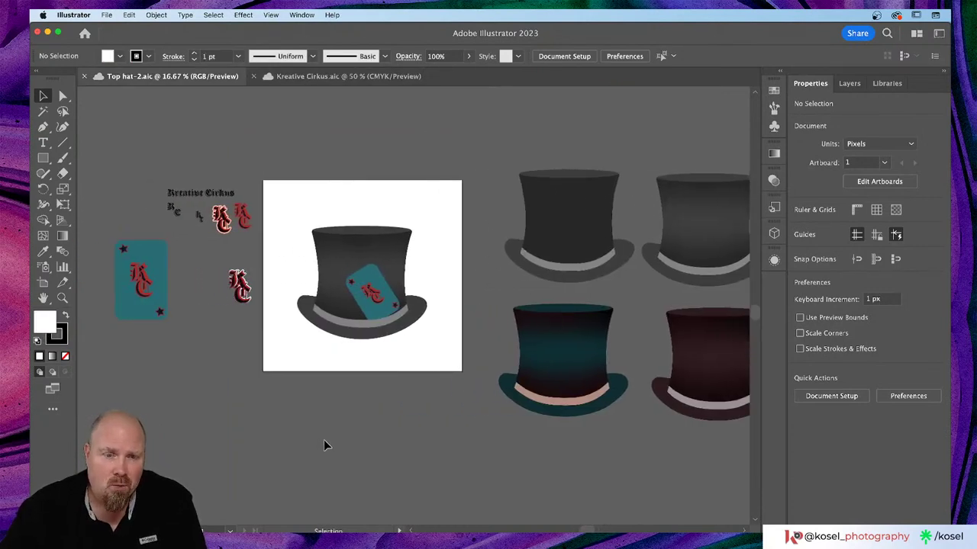
scroll(324, 440, right, 8)
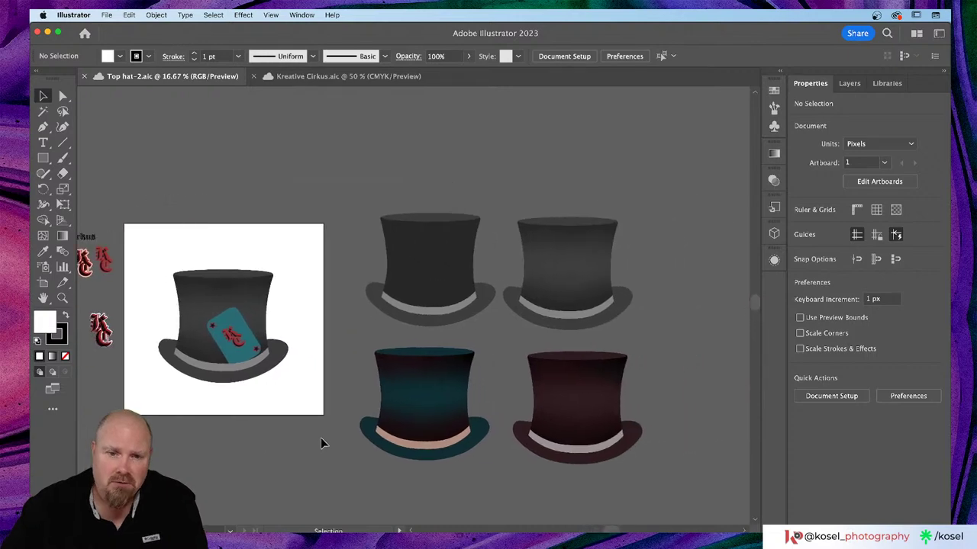
key(super+equal)
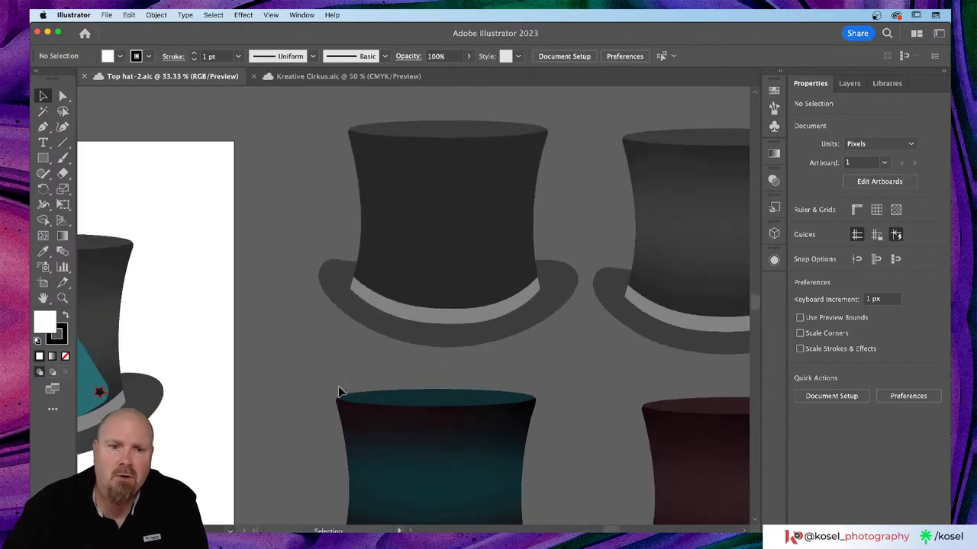
scroll(338, 389, up, 3)
scroll(351, 157, right, 3)
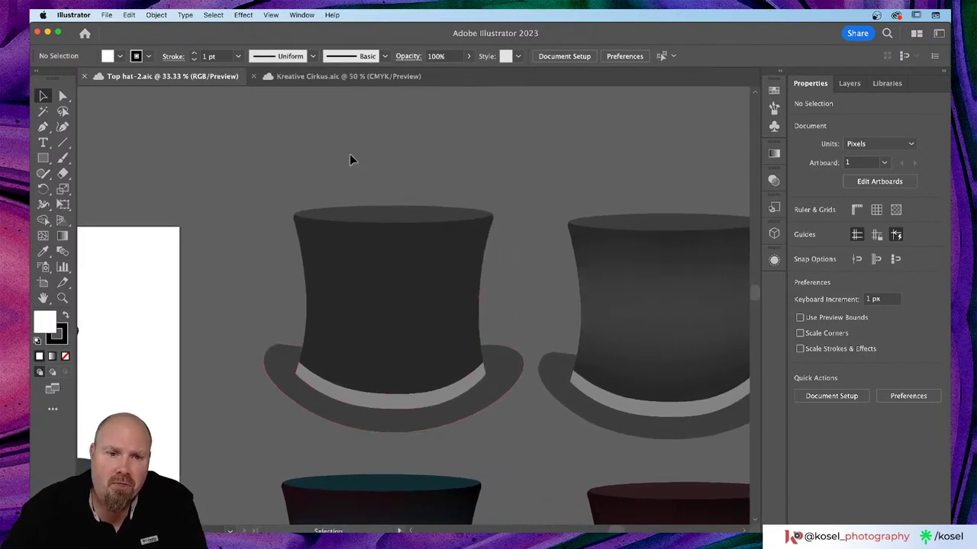
click(406, 303)
click(509, 133)
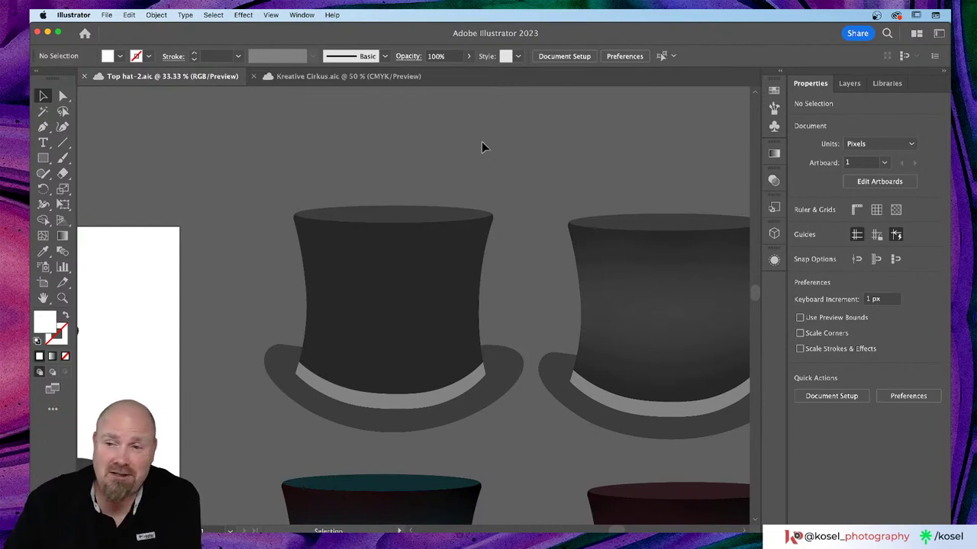
- Examine the shading on the gradient grey top hat and compare it with the flat grey version
scroll(483, 145, right, 5)
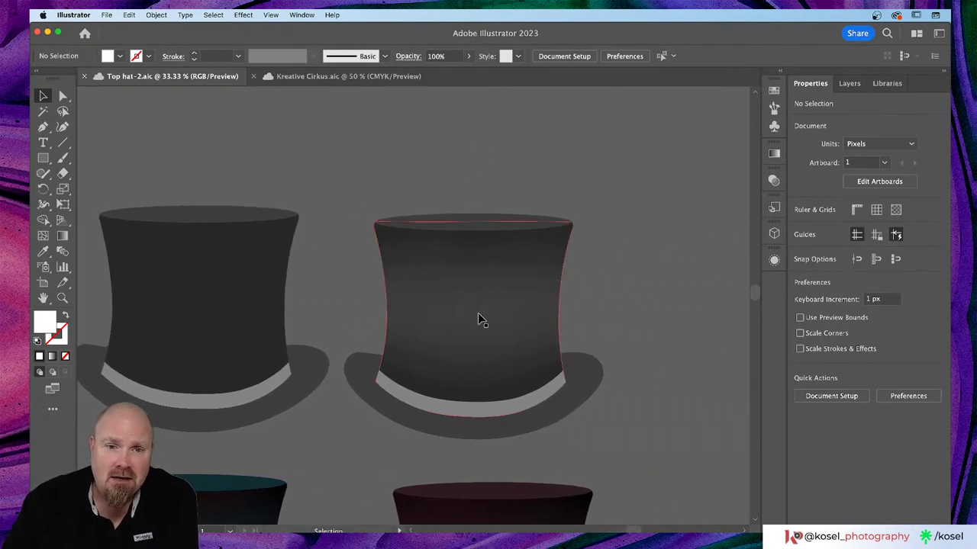
scroll(480, 315, left, 1)
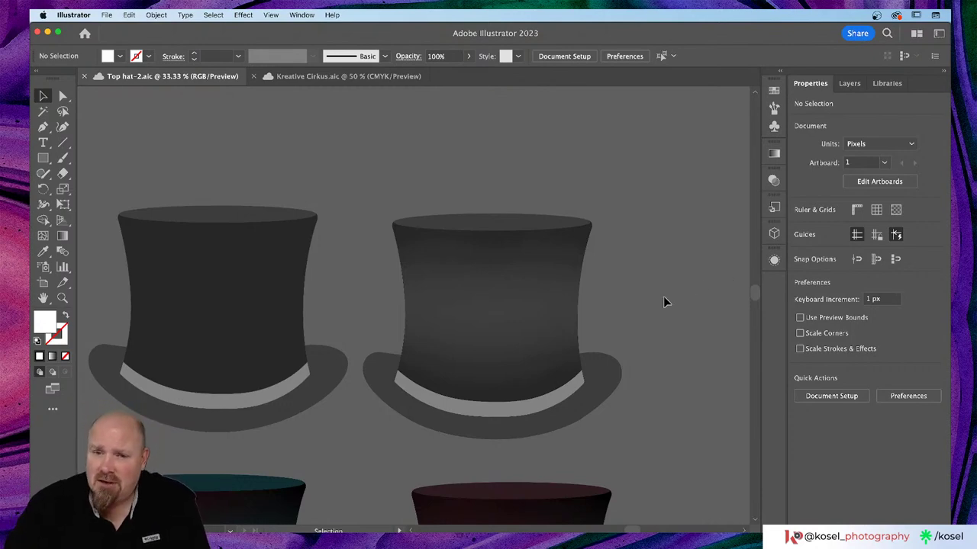
scroll(678, 291, left, 3)
scroll(678, 297, down, 3)
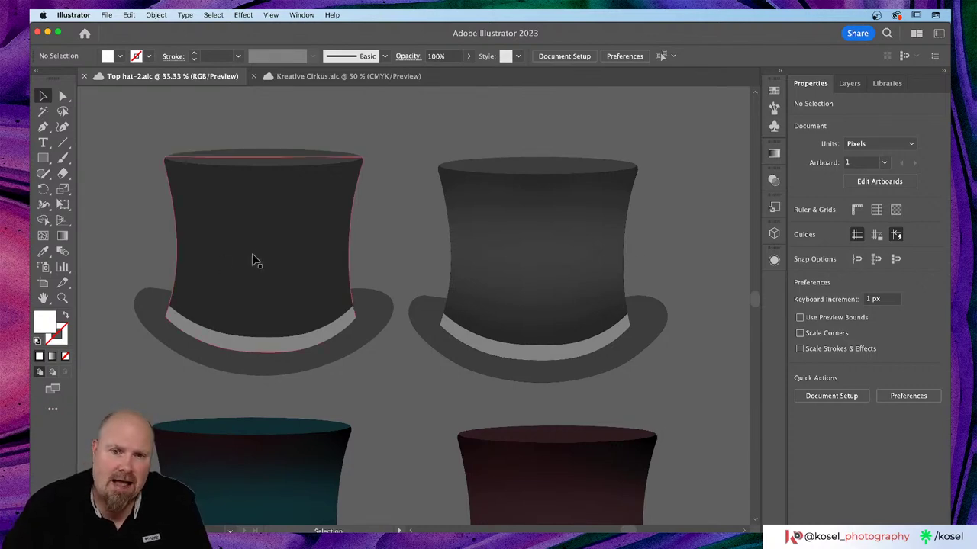
scroll(561, 248, down, 2)
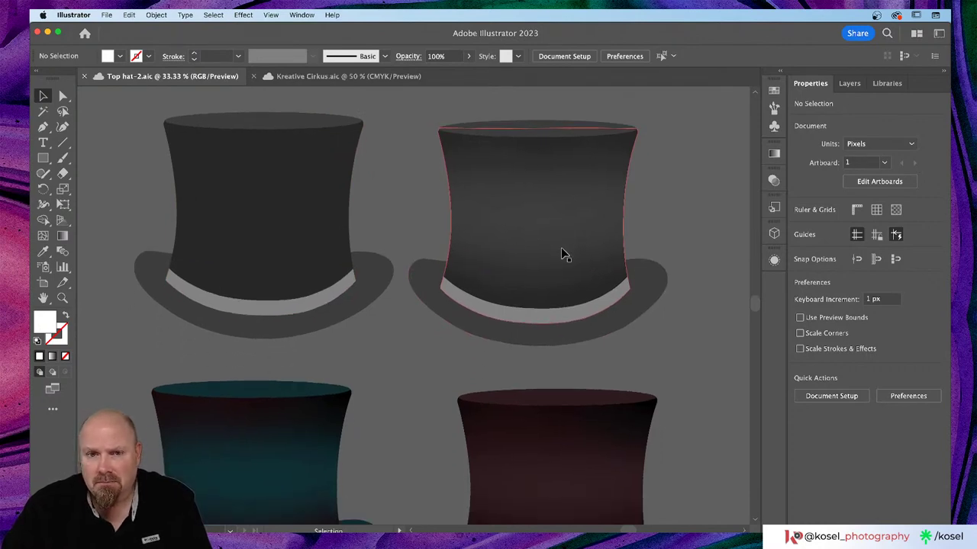
scroll(561, 254, up, 1)
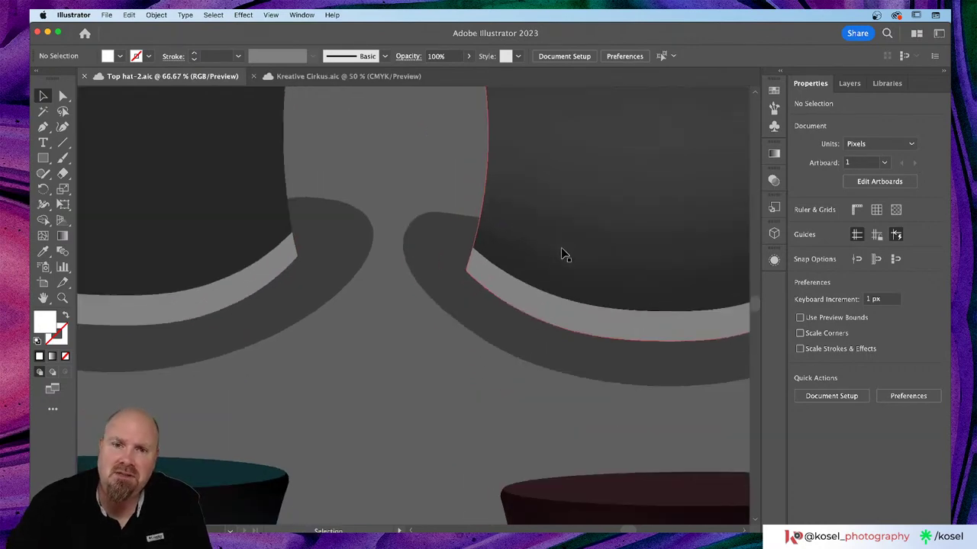
scroll(561, 254, up, 1)
scroll(558, 253, down, 3)
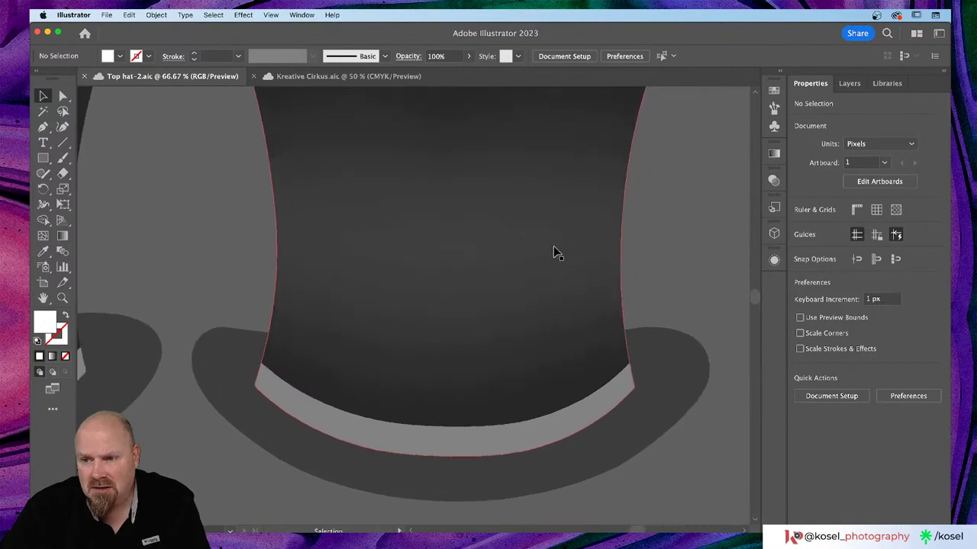
scroll(556, 253, down, 1)
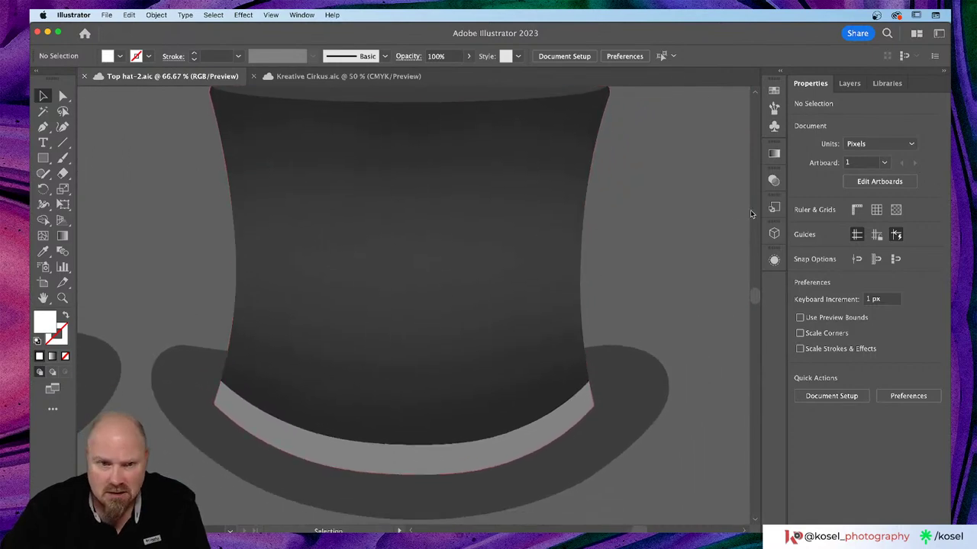
scroll(658, 232, up, 1)
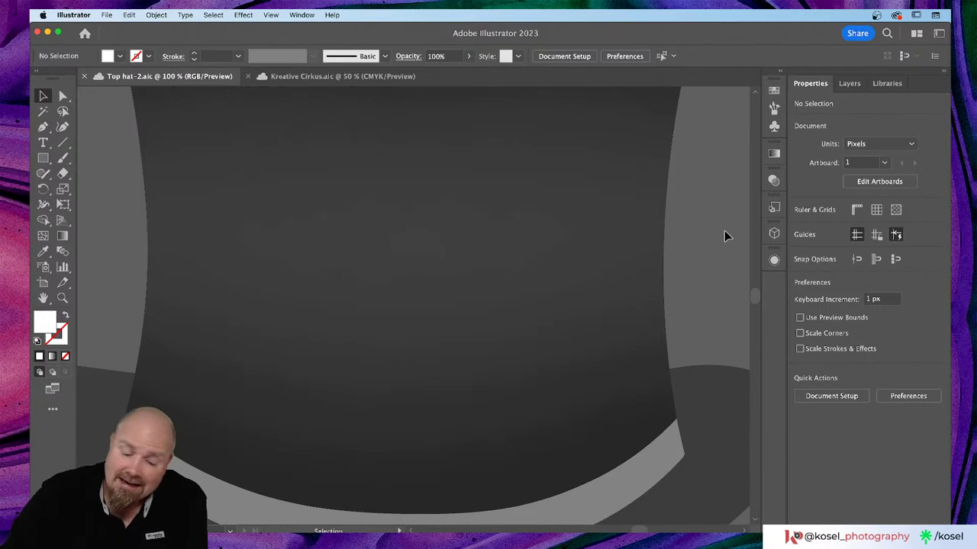
key(super+minus)
key(super+minus)
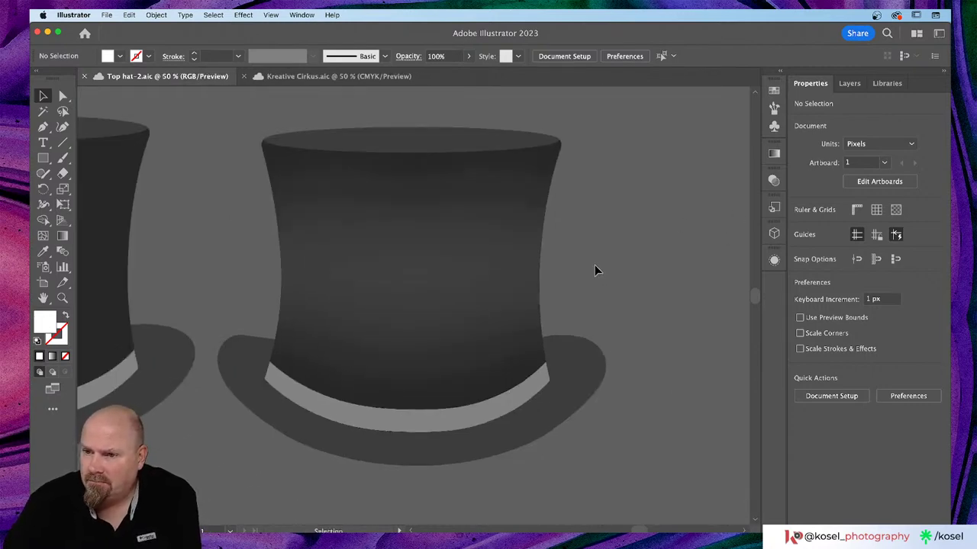
- Examine the teal and maroon color variants of the top hat below the grey ones
scroll(594, 265, down, 5)
scroll(595, 265, left, 2)
scroll(609, 261, left, 3)
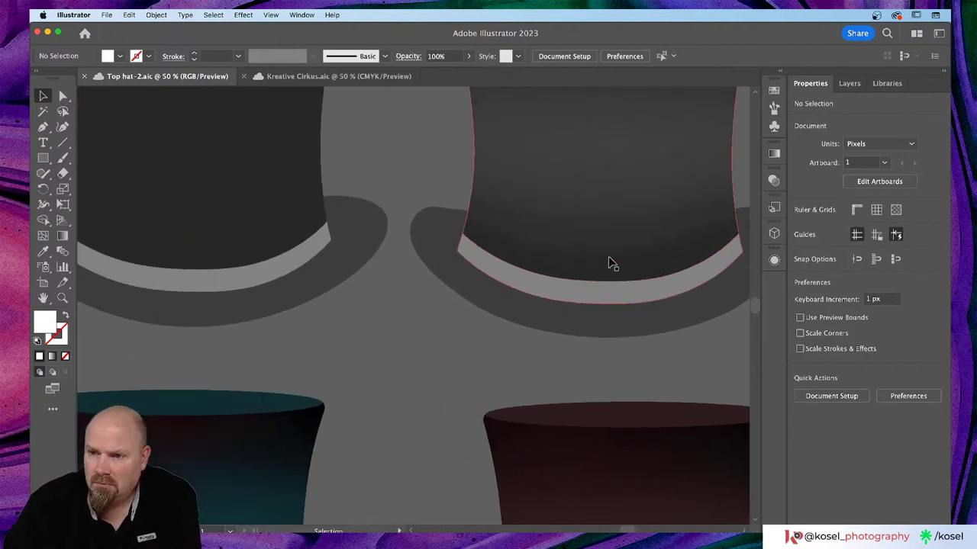
scroll(610, 262, down, 3)
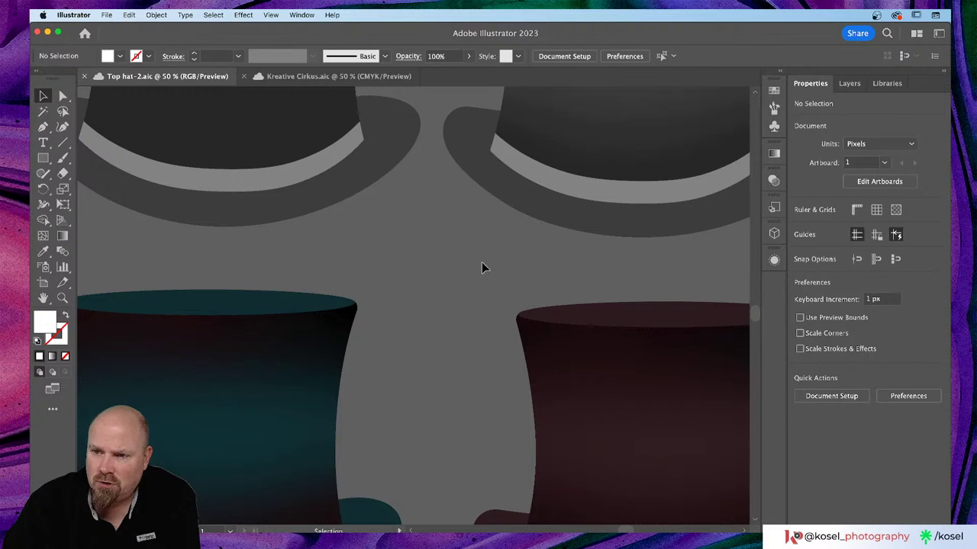
scroll(481, 263, down, 5)
scroll(485, 262, left, 2)
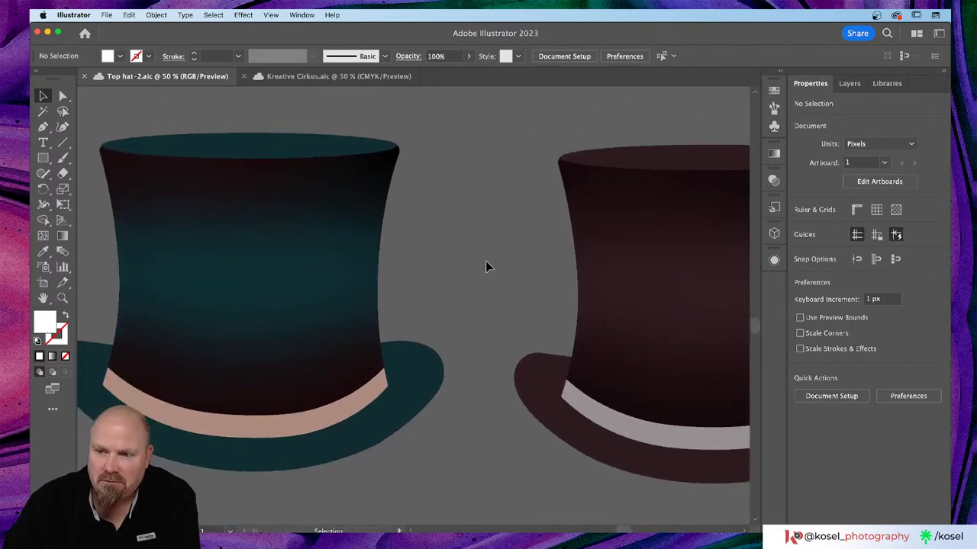
scroll(486, 264, left, 5)
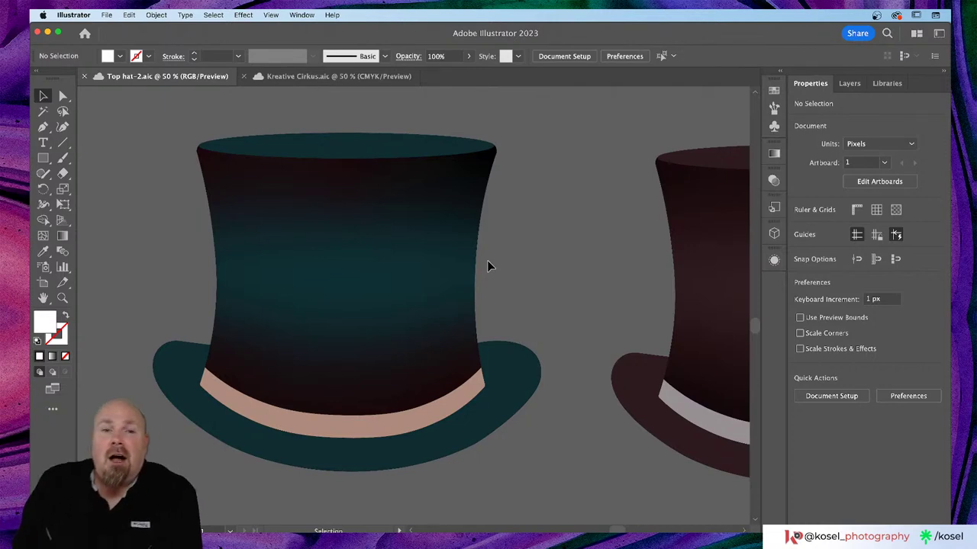
scroll(509, 274, up, 5)
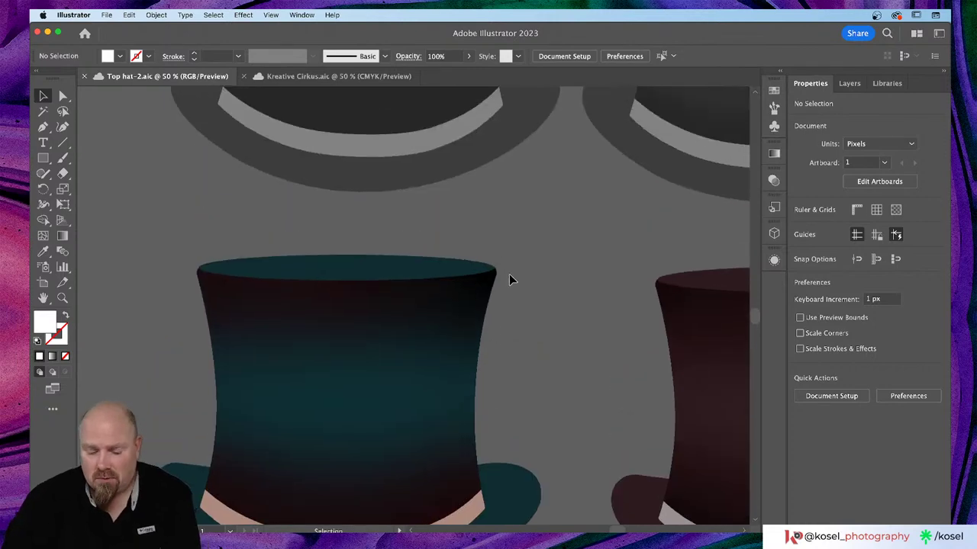
key(super+minus)
scroll(488, 269, right, 5)
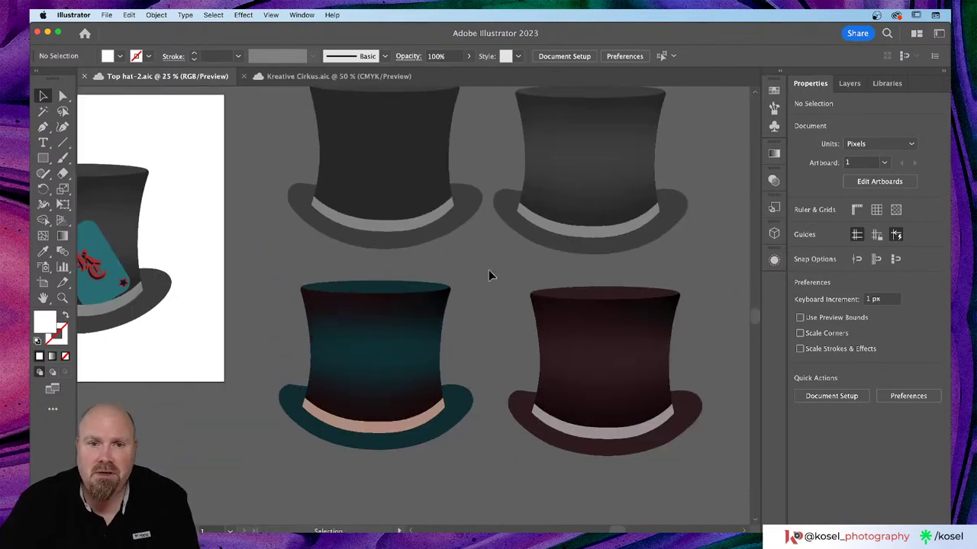
scroll(489, 270, up, 1)
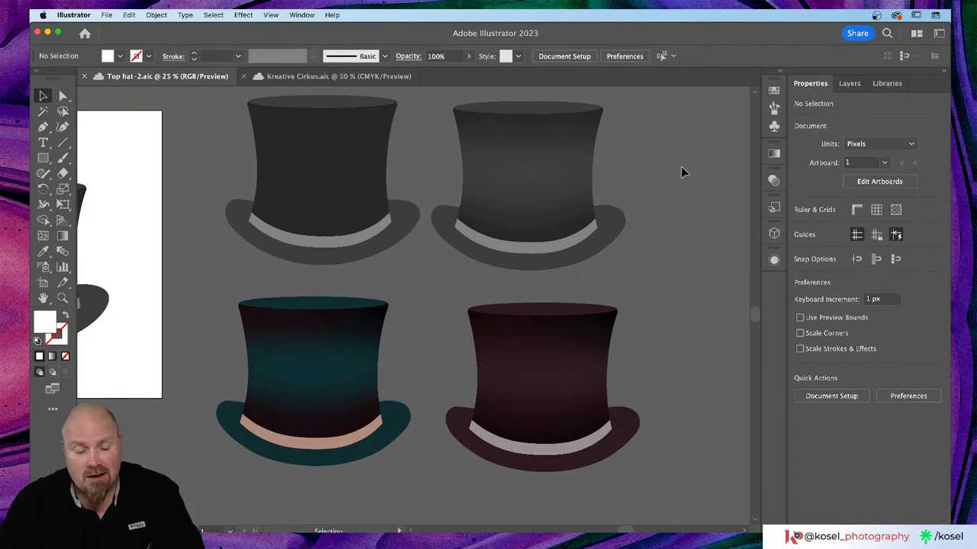
- Duplicate the gradient grey top hat group into the empty space beside the maroon hat, then deselect it
click(513, 266)
scroll(704, 257, right, 3)
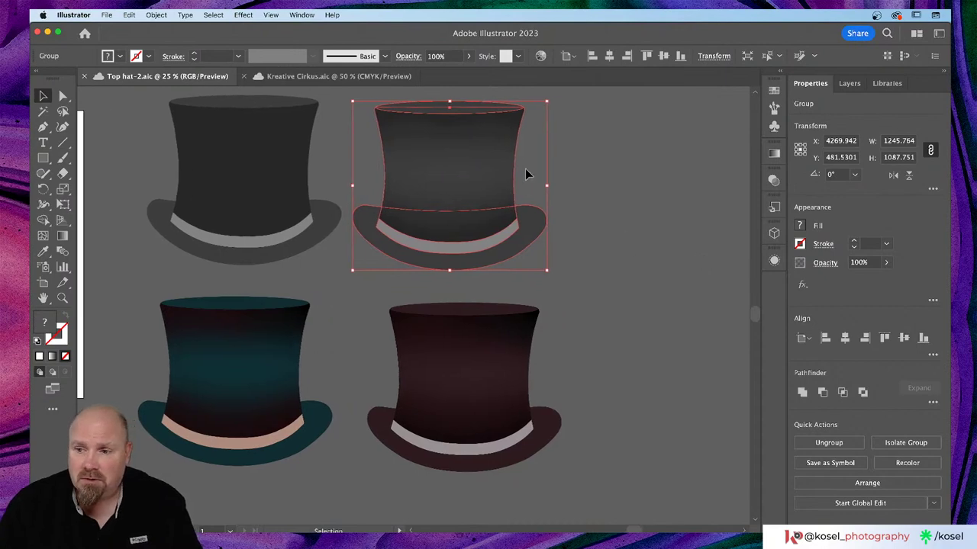
alt+drag(457, 183, 692, 387)
click(670, 251)
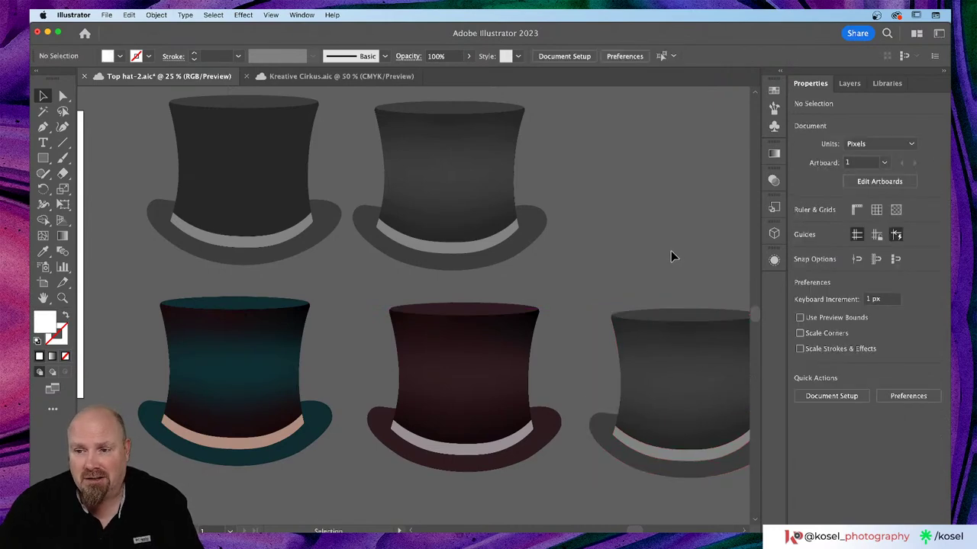
scroll(663, 251, right, 5)
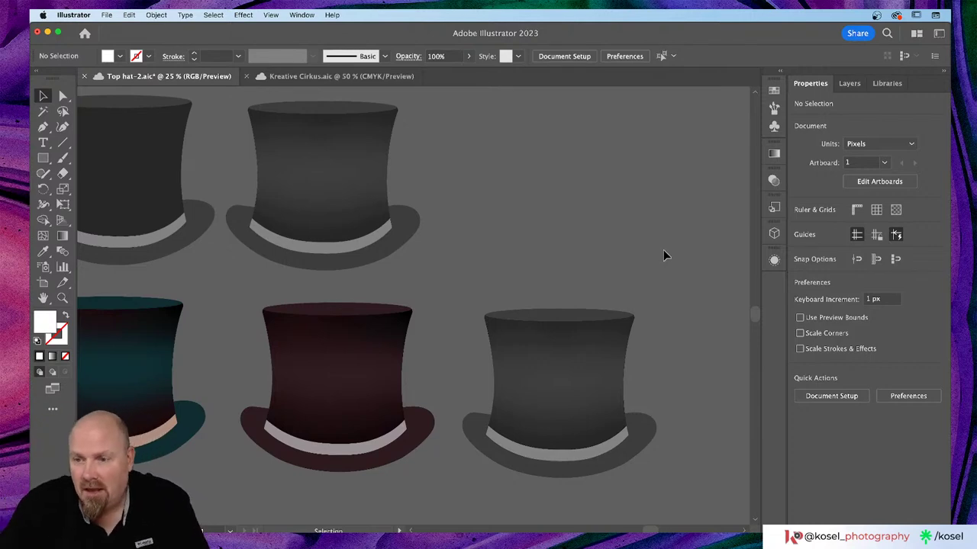
scroll(671, 259, down, 2)
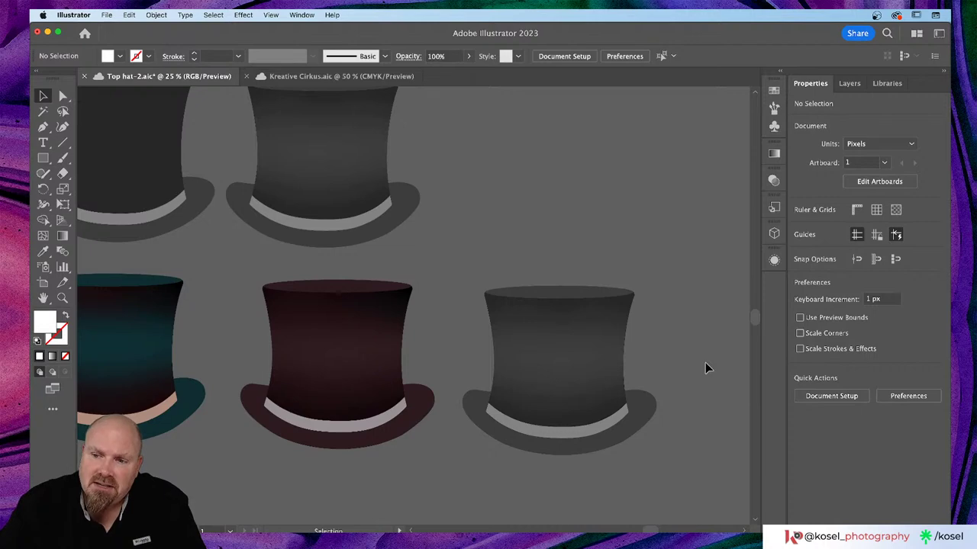
- Isolate the duplicated grey top hat group beside the maroon hat and select its crown shape
click(571, 371)
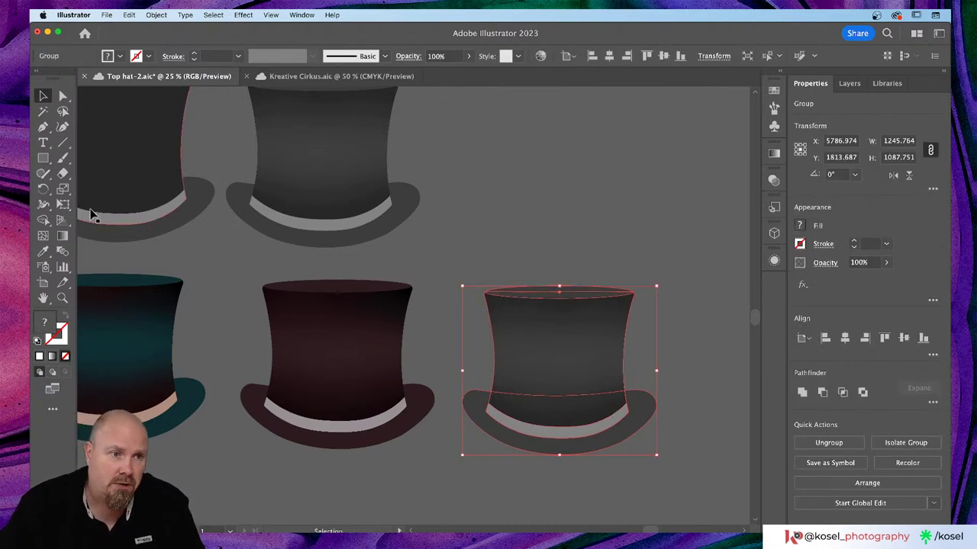
double_click(573, 356)
click(573, 354)
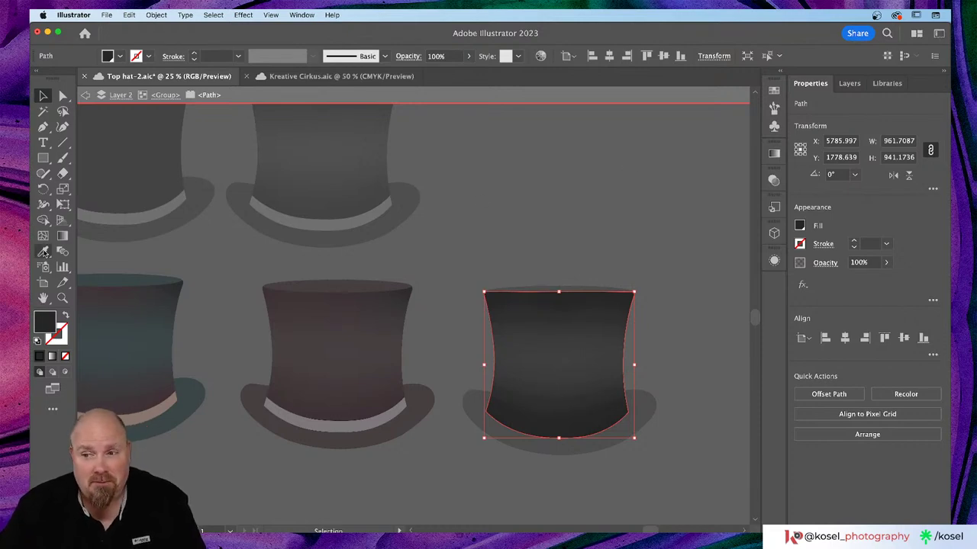
click(62, 236)
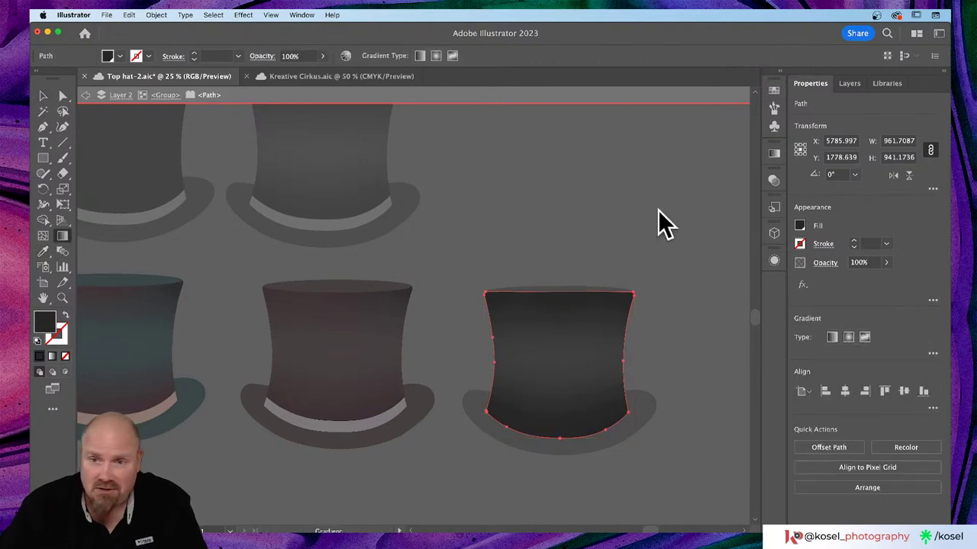
click(773, 153)
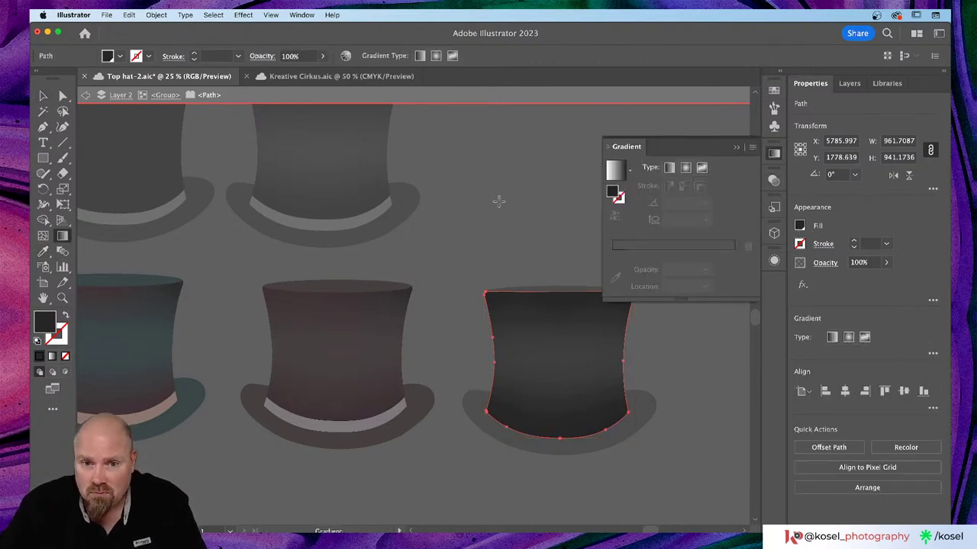
key(v)
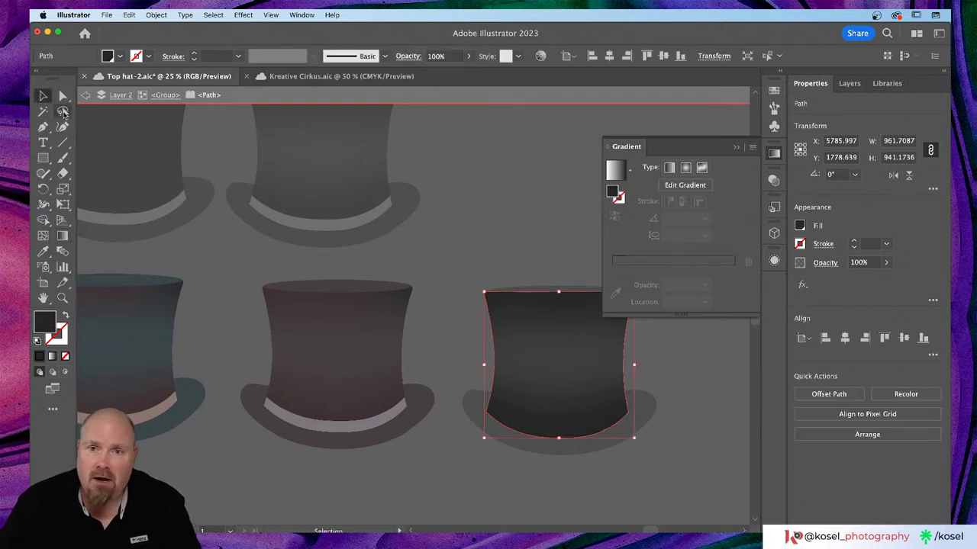
click(735, 147)
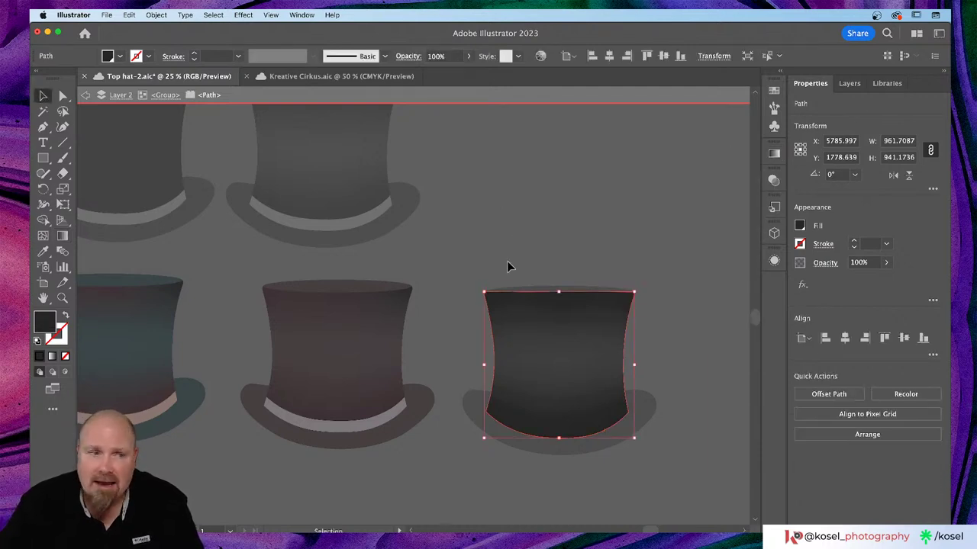
click(569, 206)
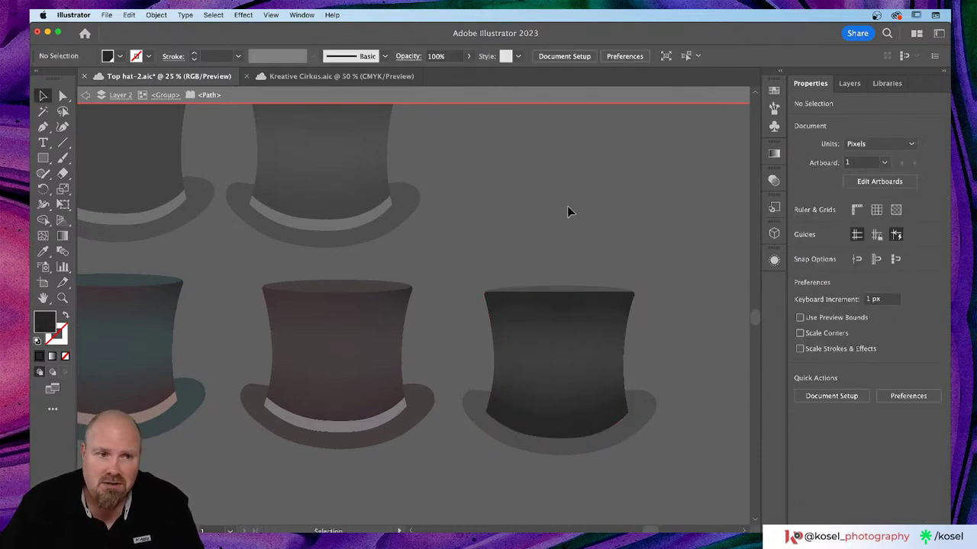
click(588, 339)
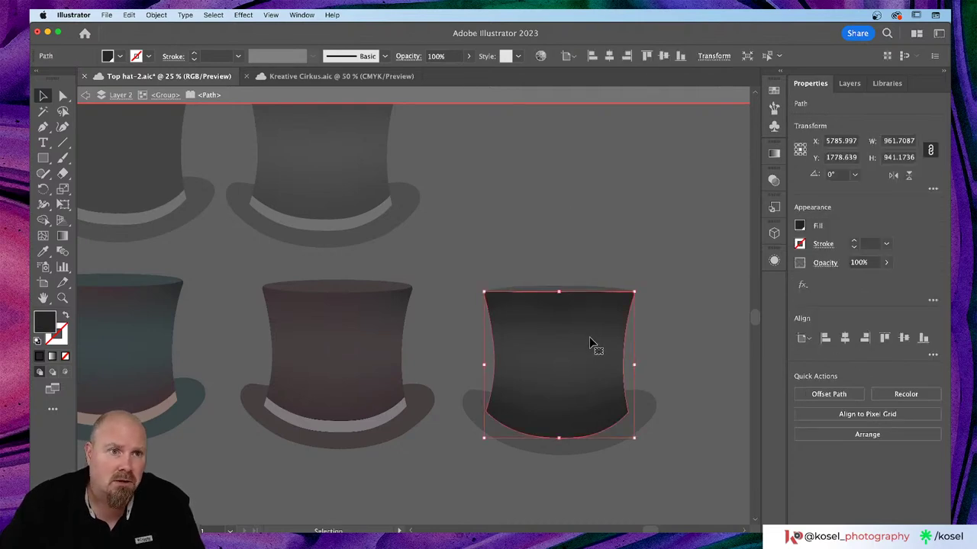
- Try applying a linear gradient to the selected hat crown with the Gradient tool, and undo the change
click(63, 235)
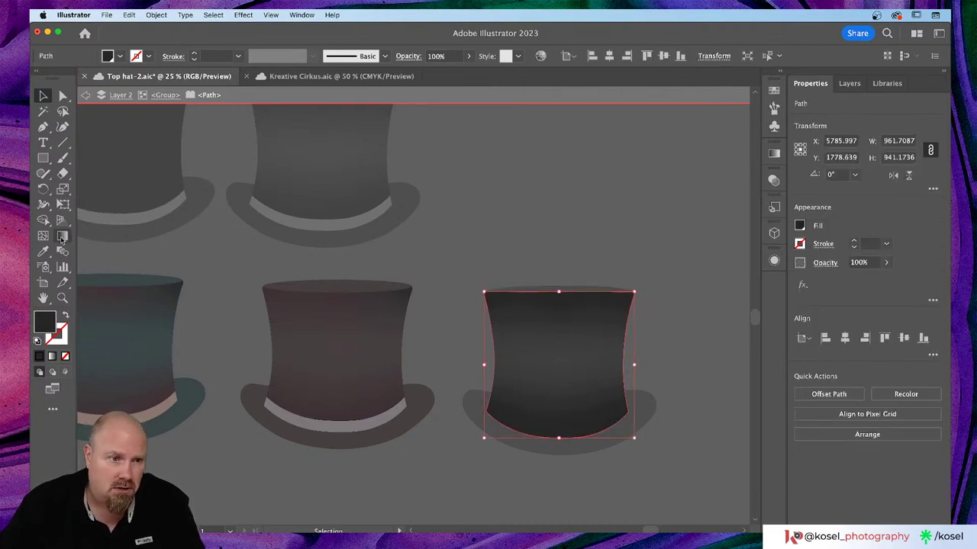
click(774, 260)
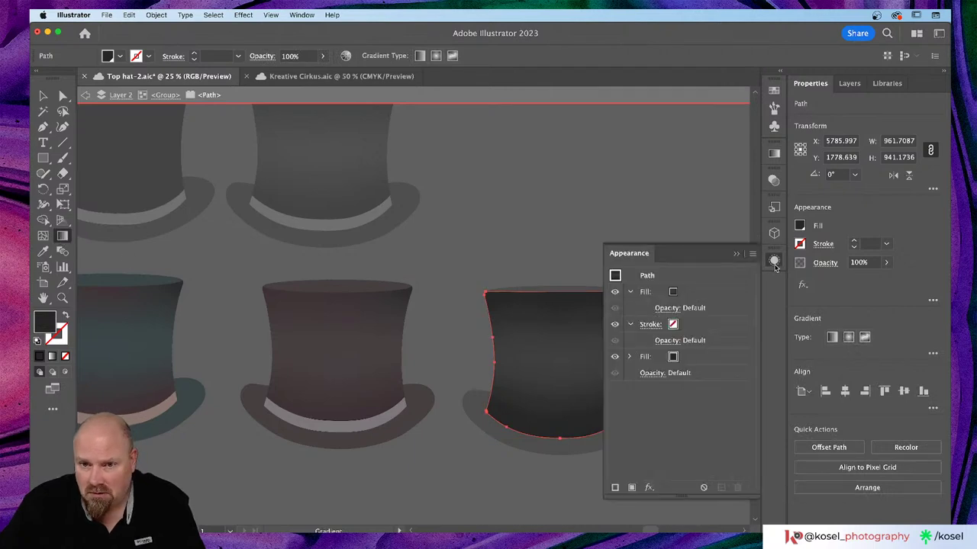
click(774, 260)
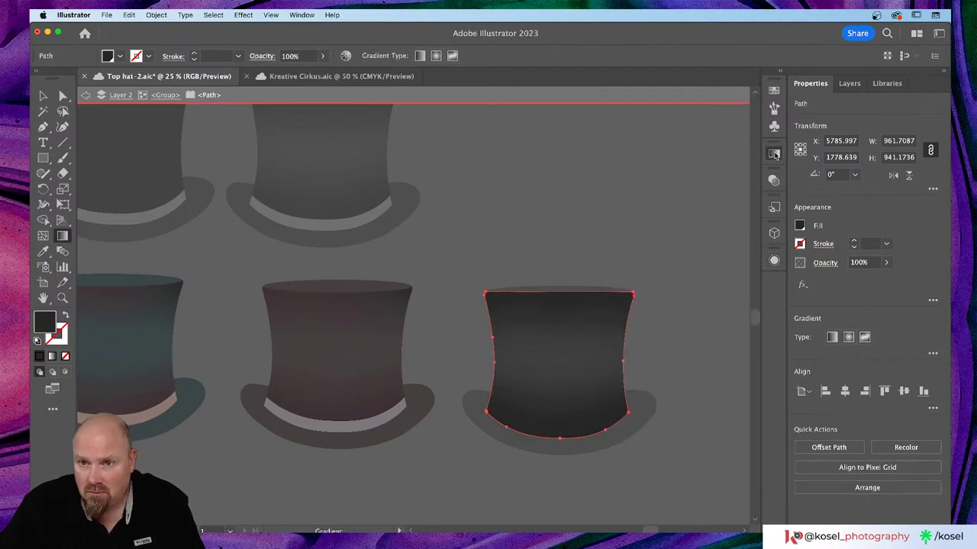
click(774, 154)
click(543, 360)
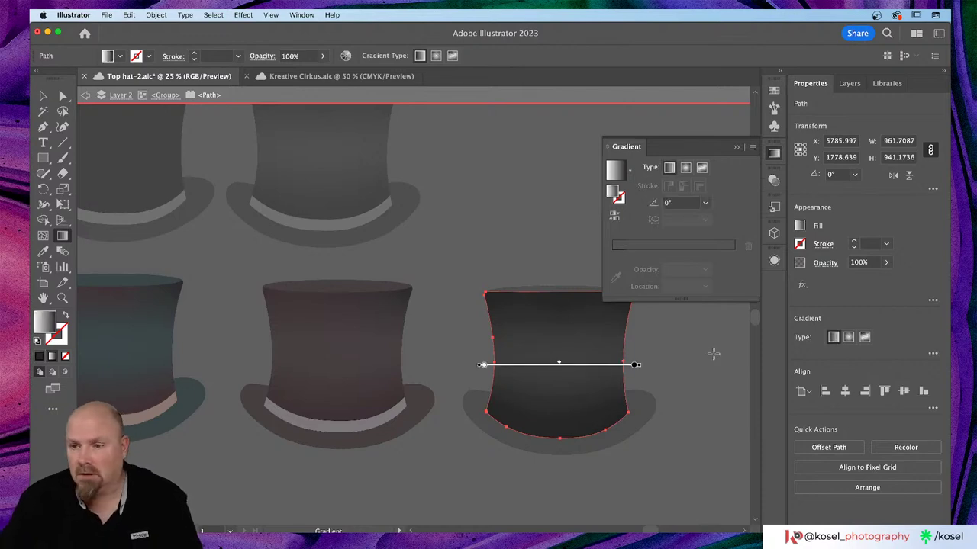
key(Delete)
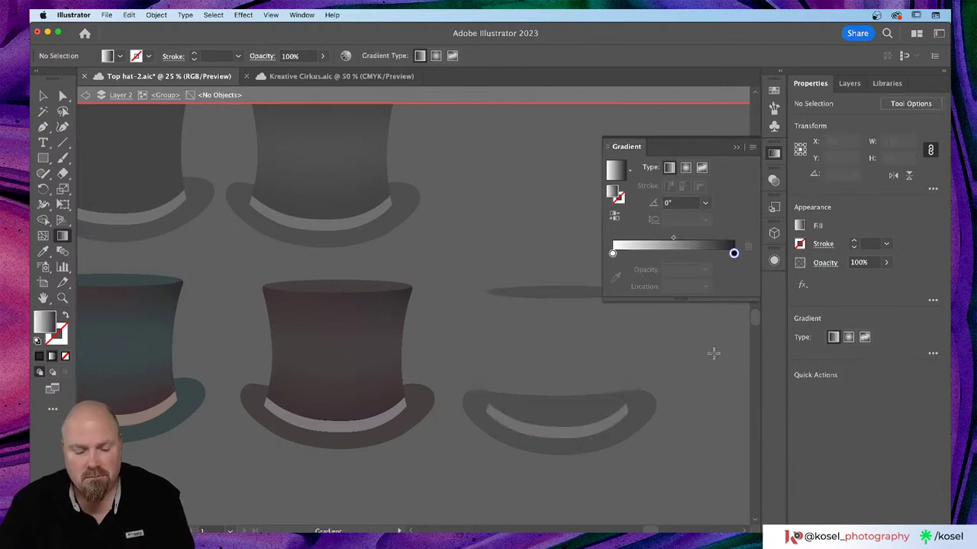
key(ctrl+f)
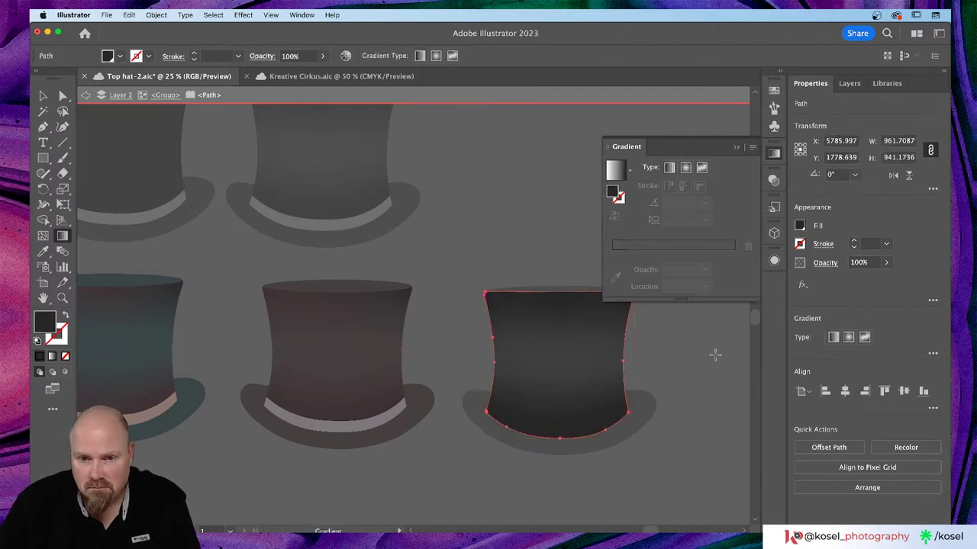
click(738, 148)
- Select the uppermost fill in the crown's appearance attributes to show its freeform gradient points
scroll(577, 323, right, 5)
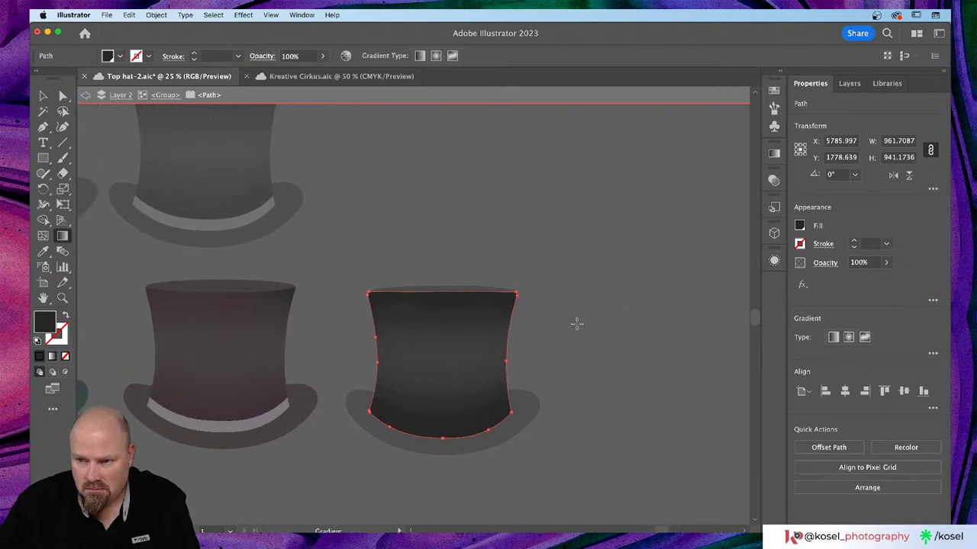
scroll(576, 323, down, 5)
scroll(576, 323, right, 3)
click(774, 260)
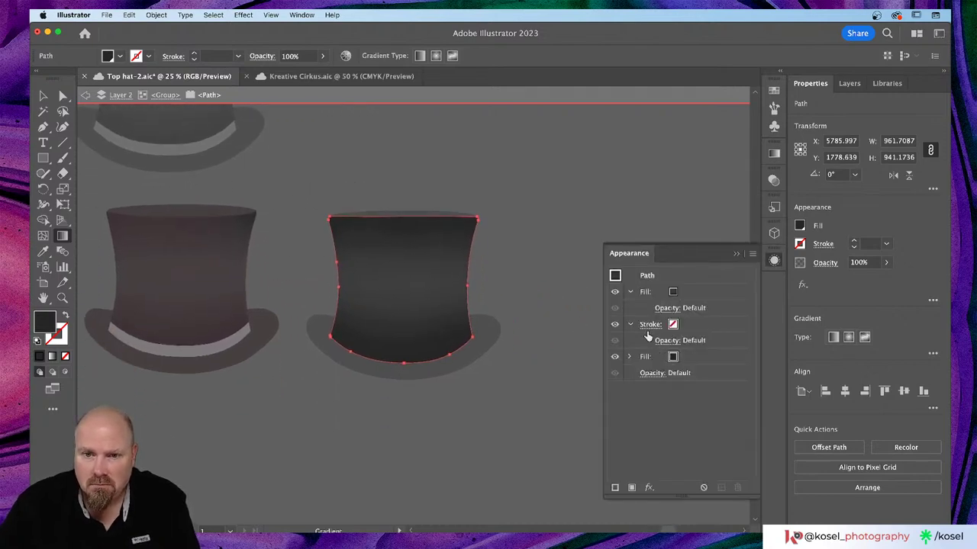
click(645, 294)
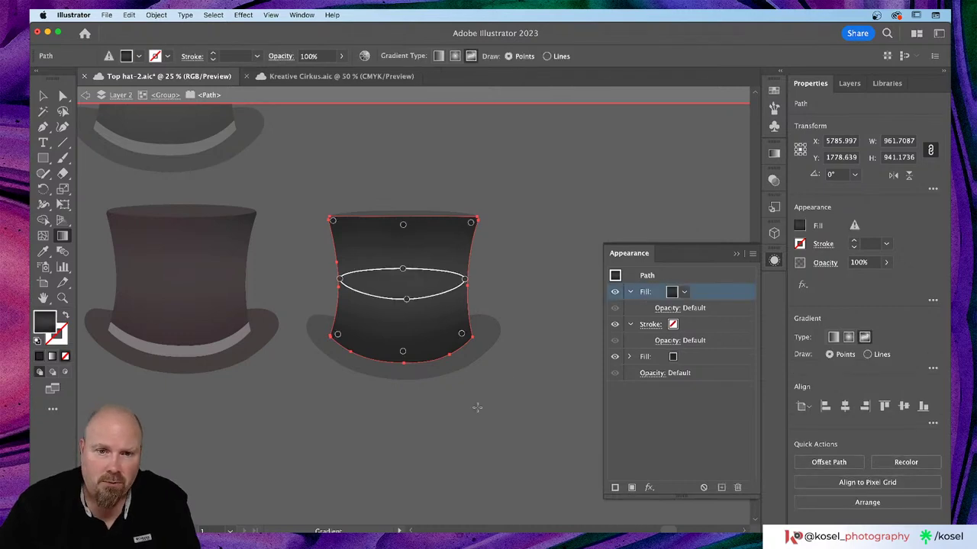
- Add the Artistic Film Grain effect to the crown's selected freeform gradient fill, opening its settings
scroll(477, 408, left, 5)
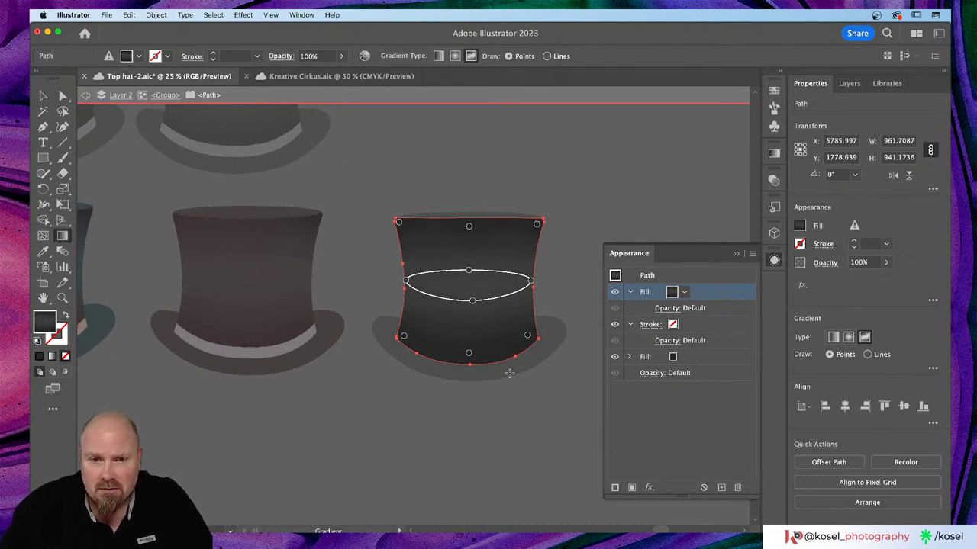
key(super+equal)
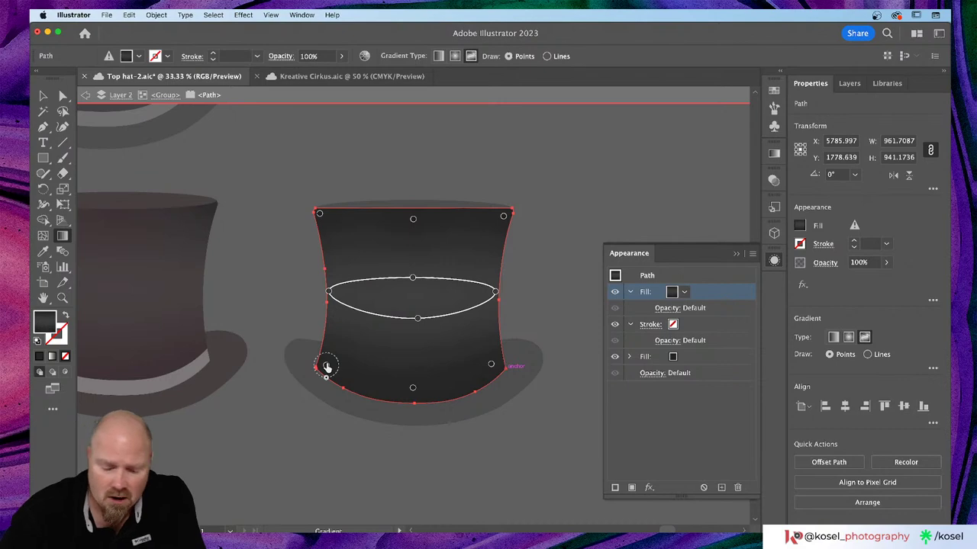
key(super+equal)
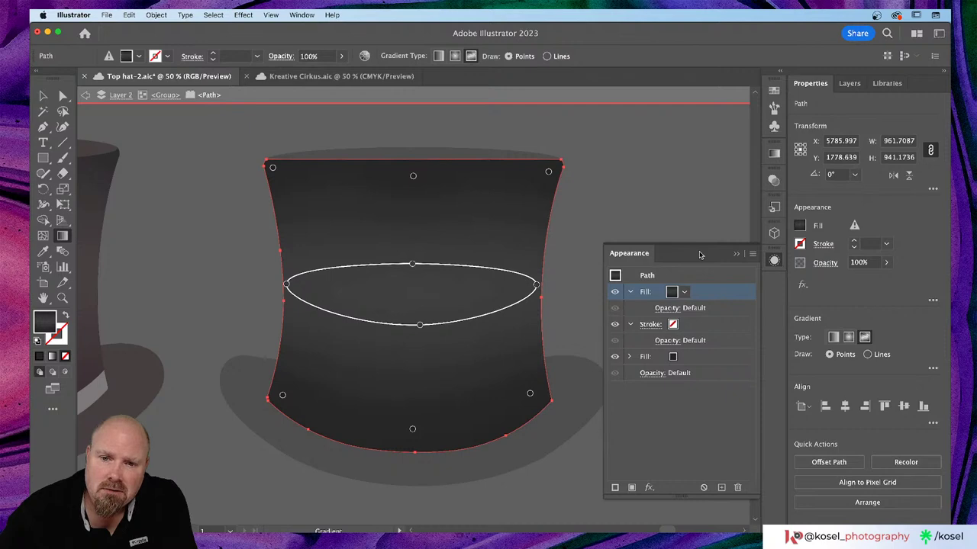
click(649, 488)
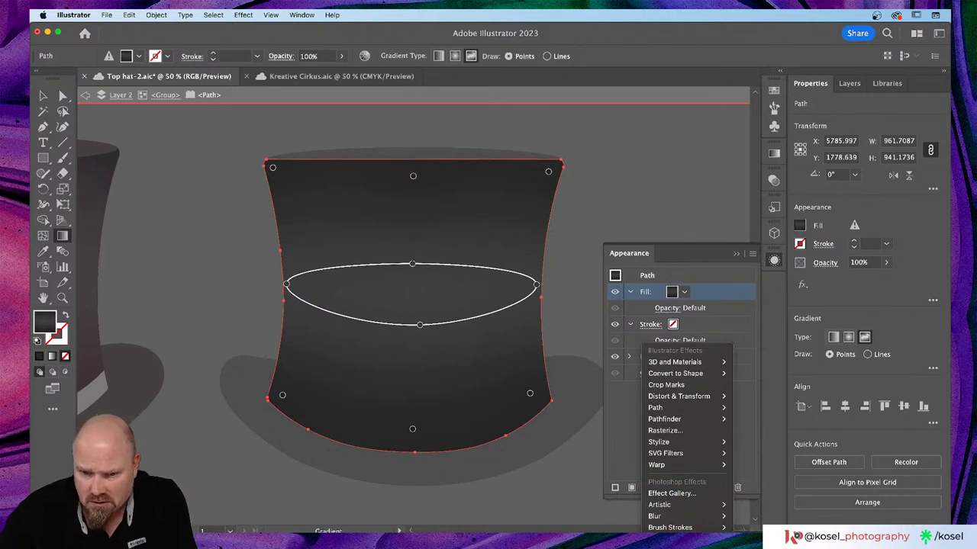
mouse_move(669, 506)
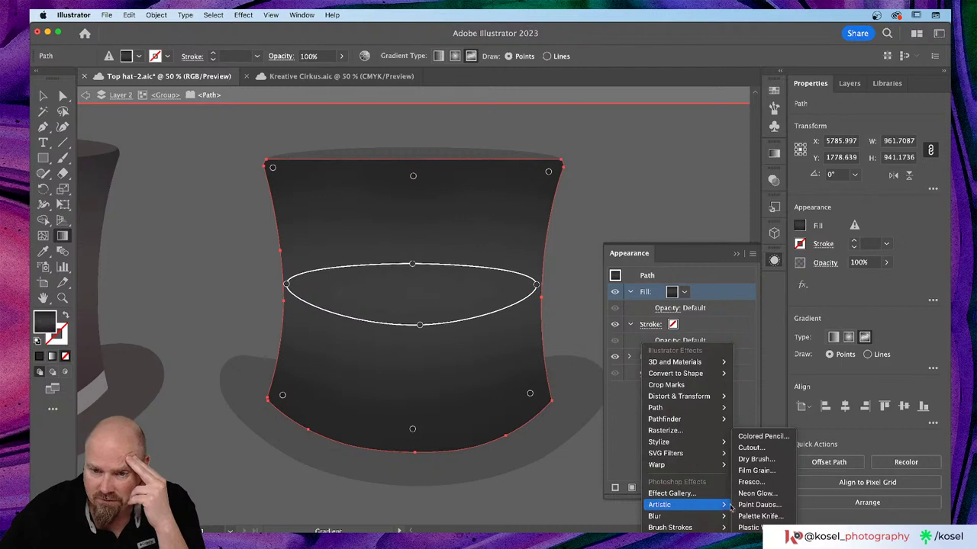
click(773, 472)
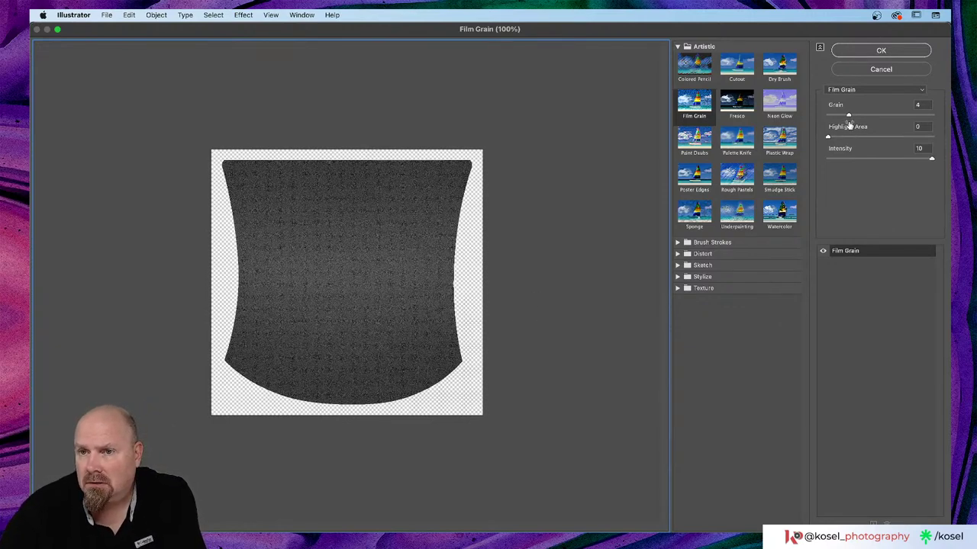
- Try a Film Grain grain value of 1 and check the crown preview at 200% and 100%
drag(849, 116, 841, 116)
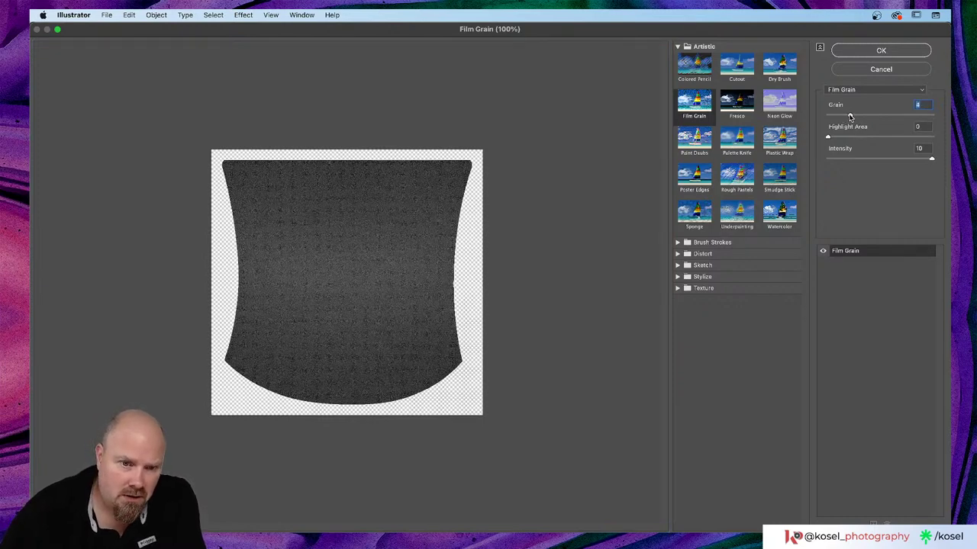
drag(843, 116, 831, 117)
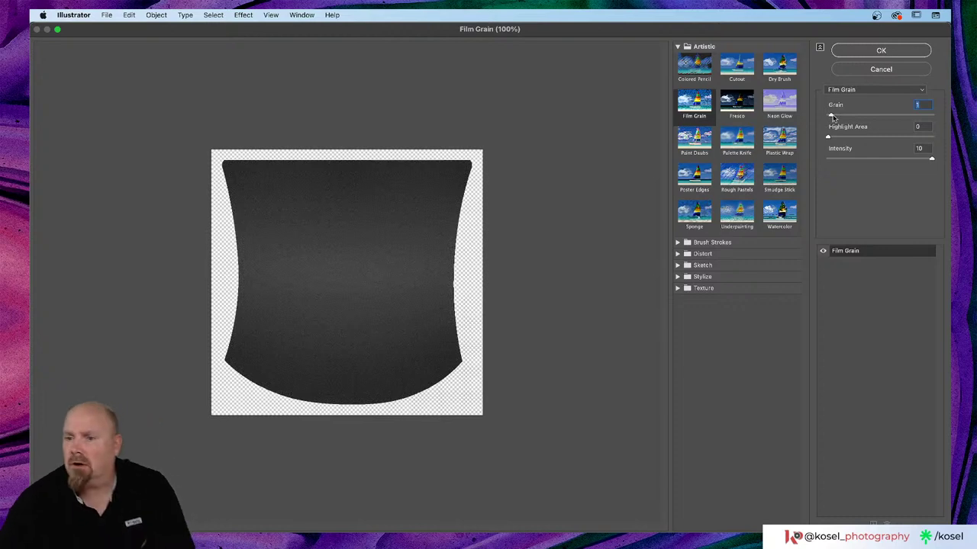
key(alt)
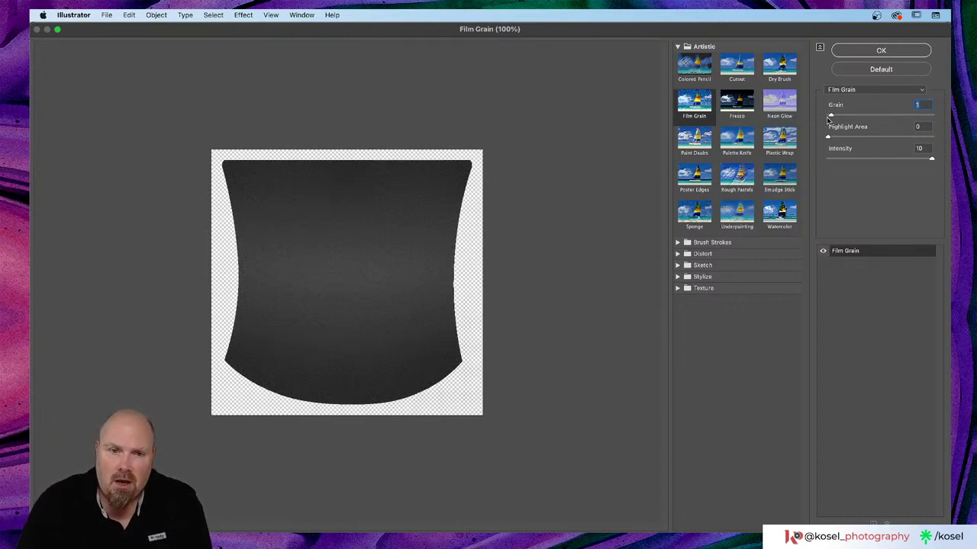
key(super+plus)
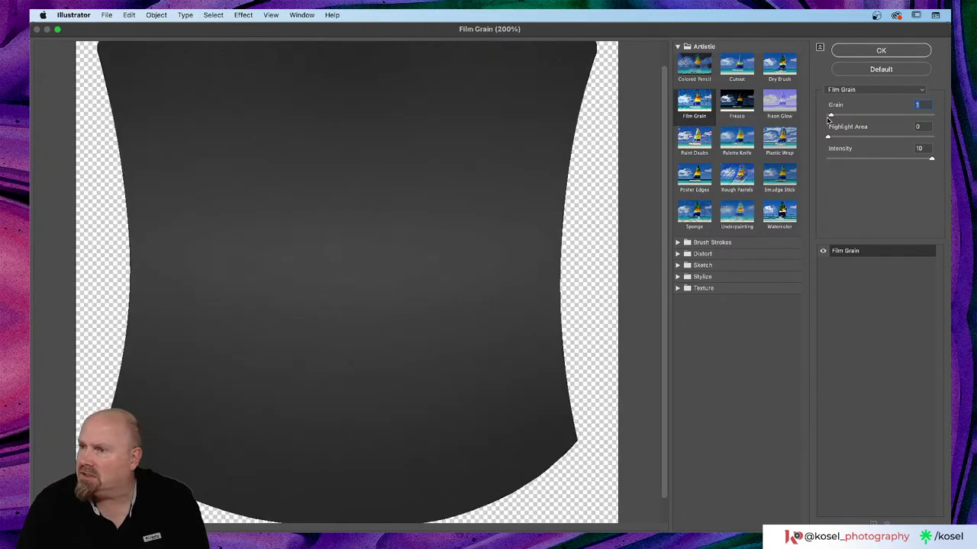
key(super+minus)
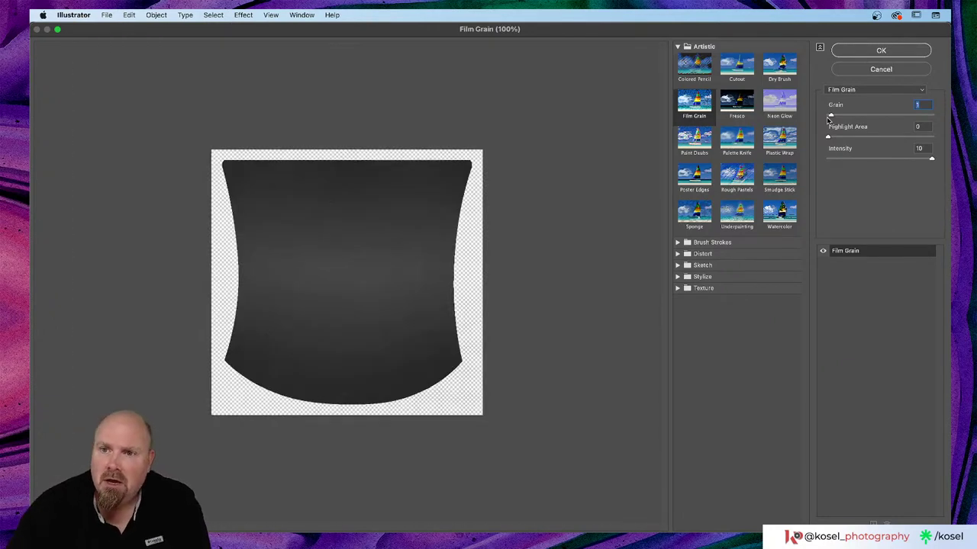
click(917, 93)
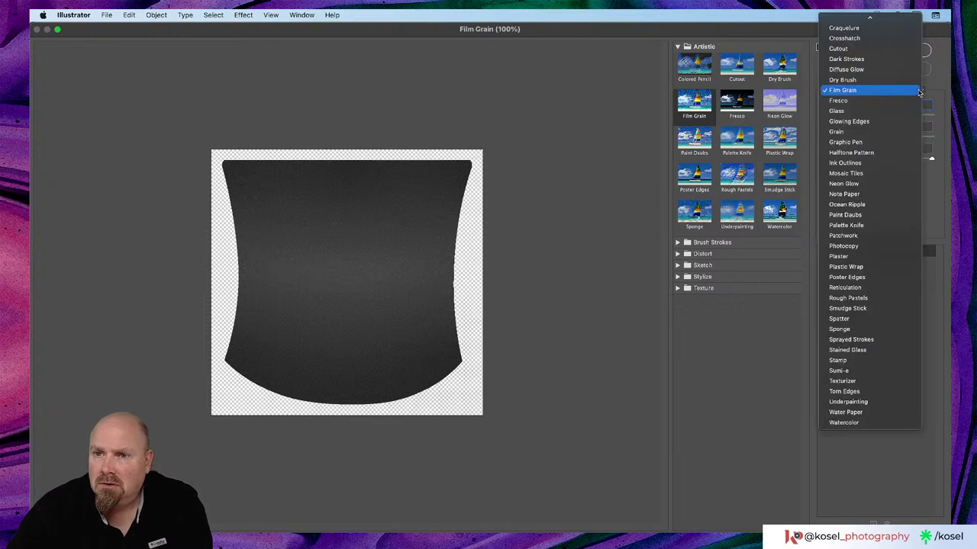
click(865, 94)
- Apply Film Grain to the crown's fill with grain 6, highlight area 0 and intensity 4, and reselect that fill
drag(832, 116, 848, 116)
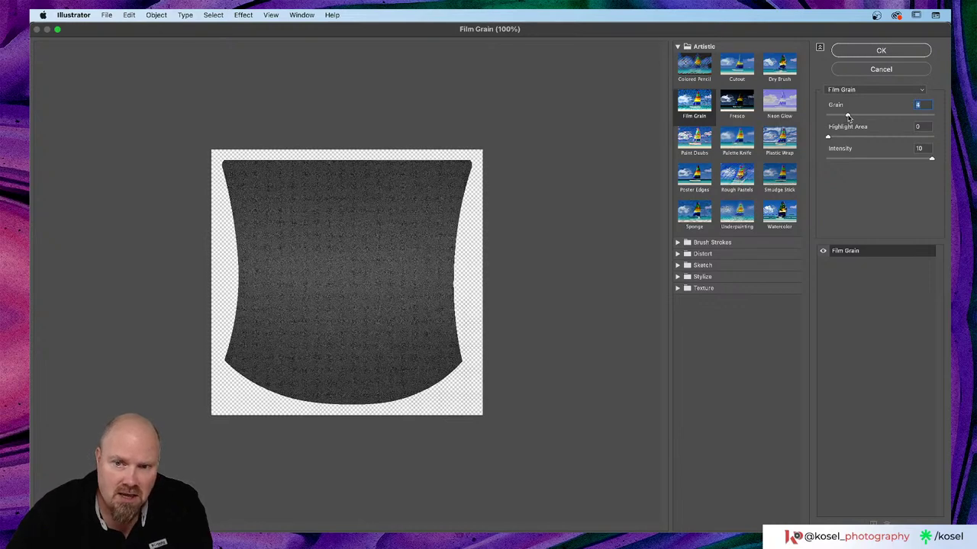
drag(848, 116, 859, 117)
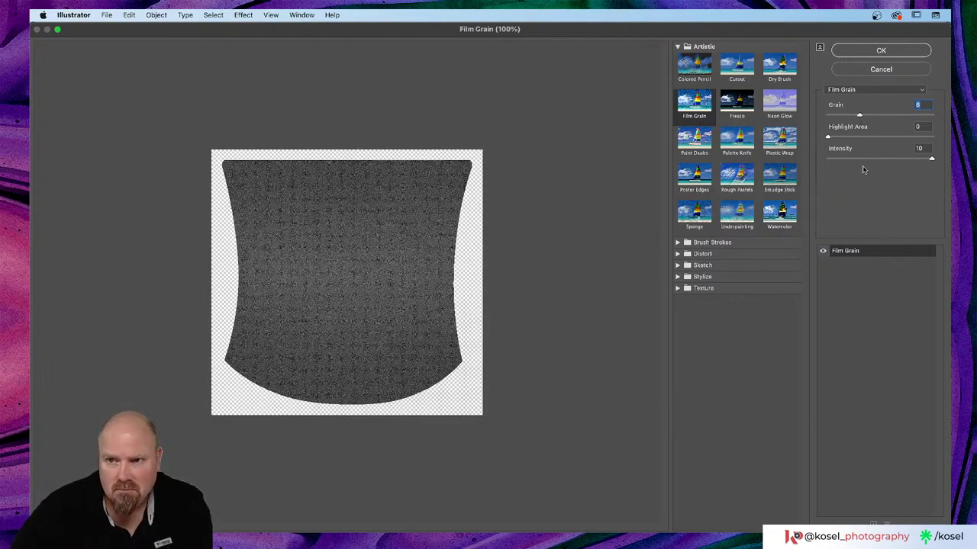
drag(933, 161, 872, 163)
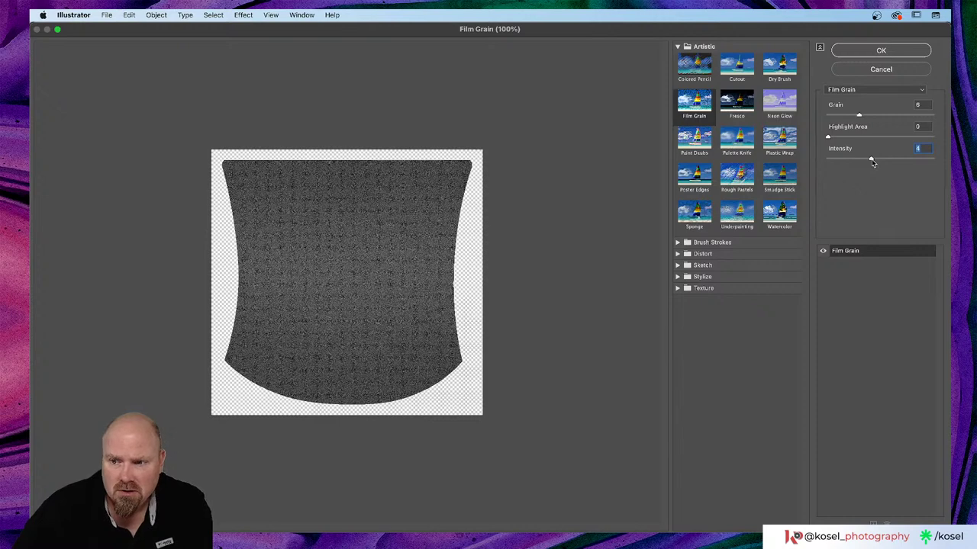
drag(872, 161, 865, 162)
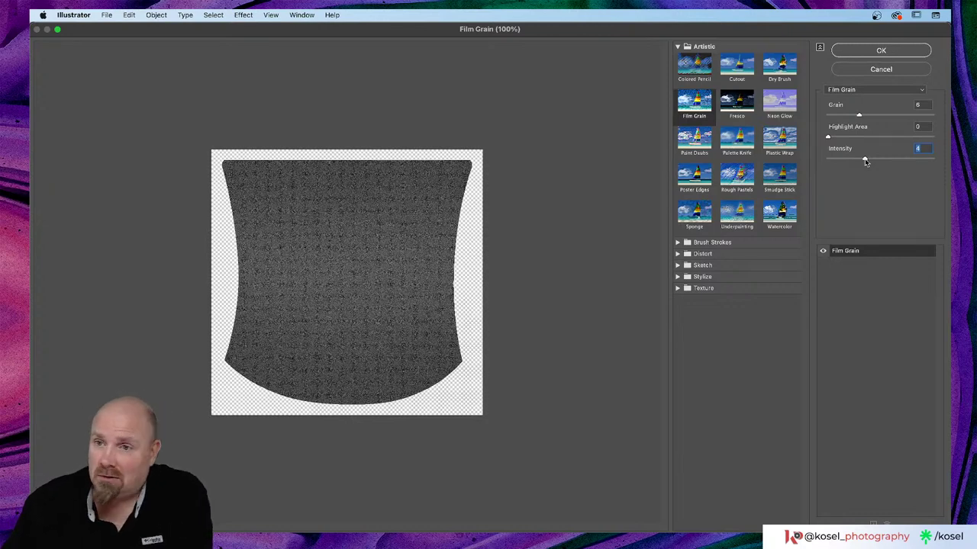
click(881, 51)
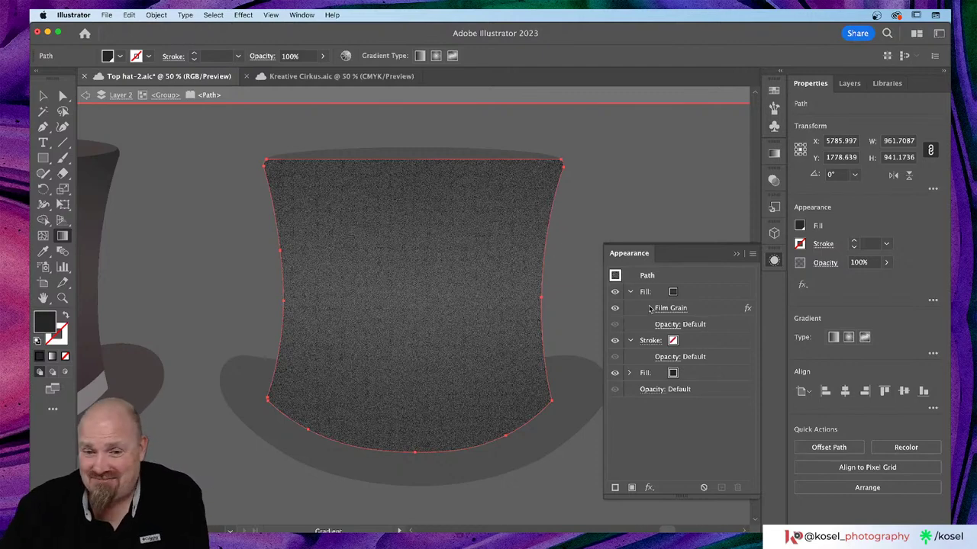
click(648, 293)
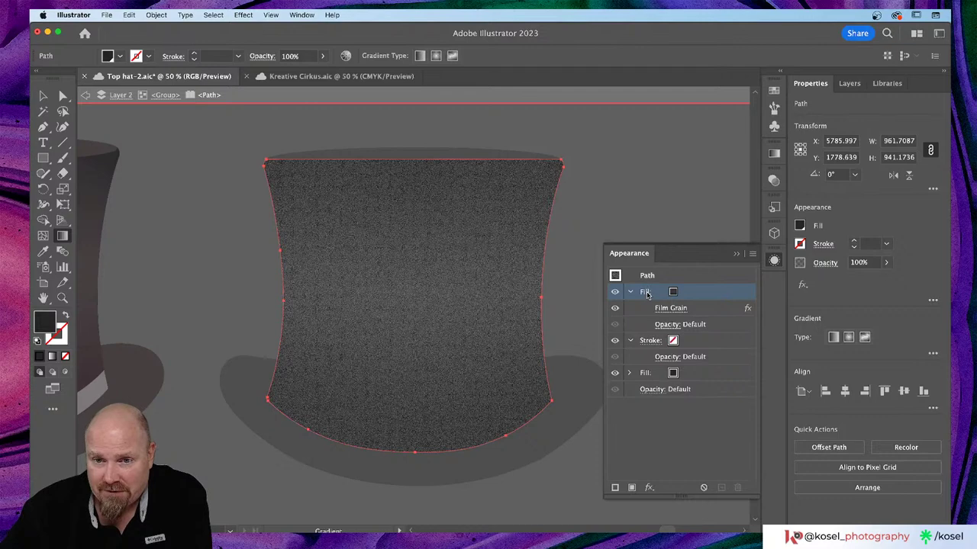
- Review the Film Grain settings on the crown's uppermost fill and accept grain 6, highlight area 0 and intensity 4
click(660, 308)
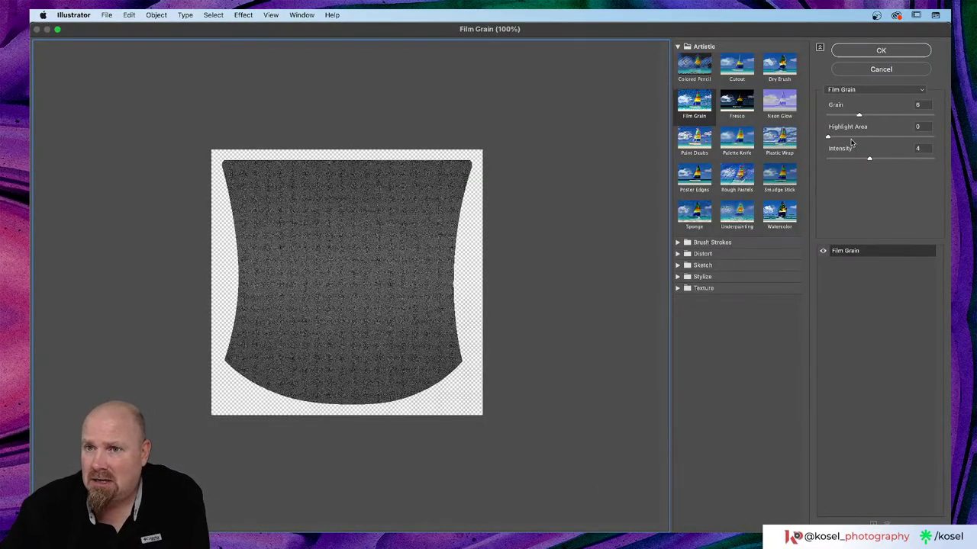
click(882, 52)
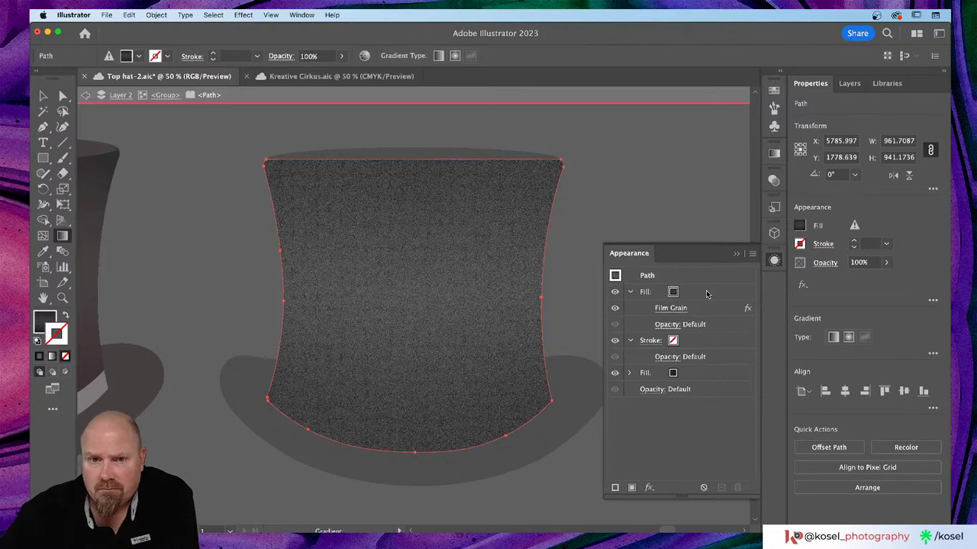
click(708, 308)
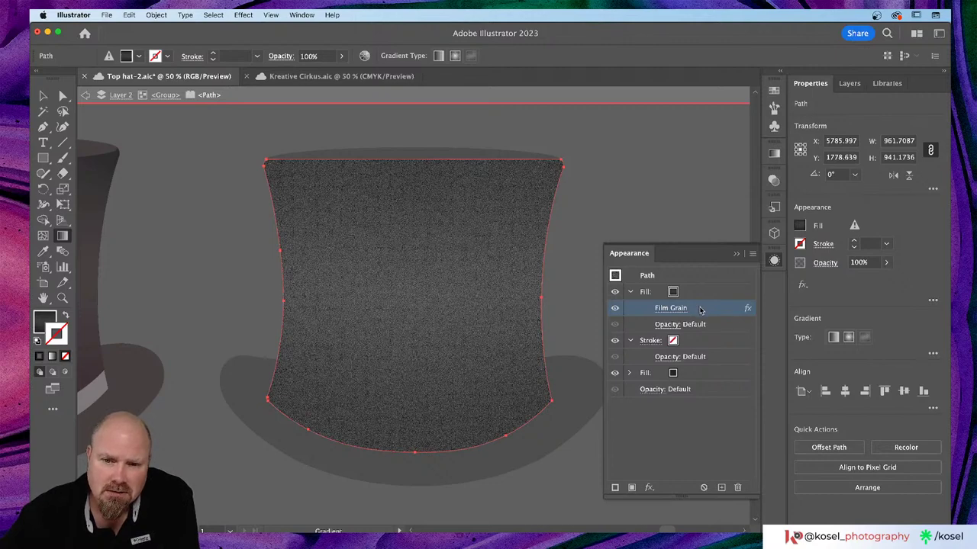
- Set the crown's grainy fill to Overlay blending at 81% opacity and leave isolation mode
click(666, 325)
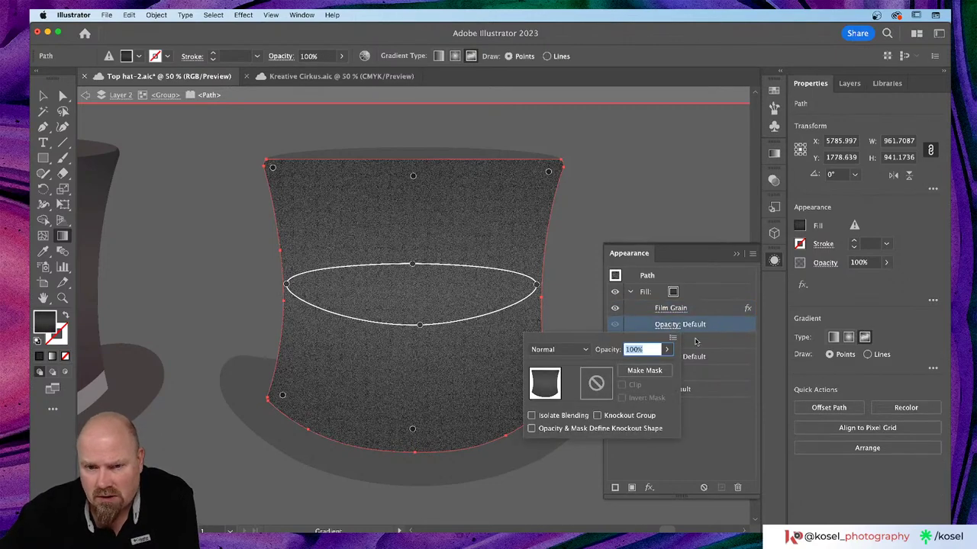
click(586, 350)
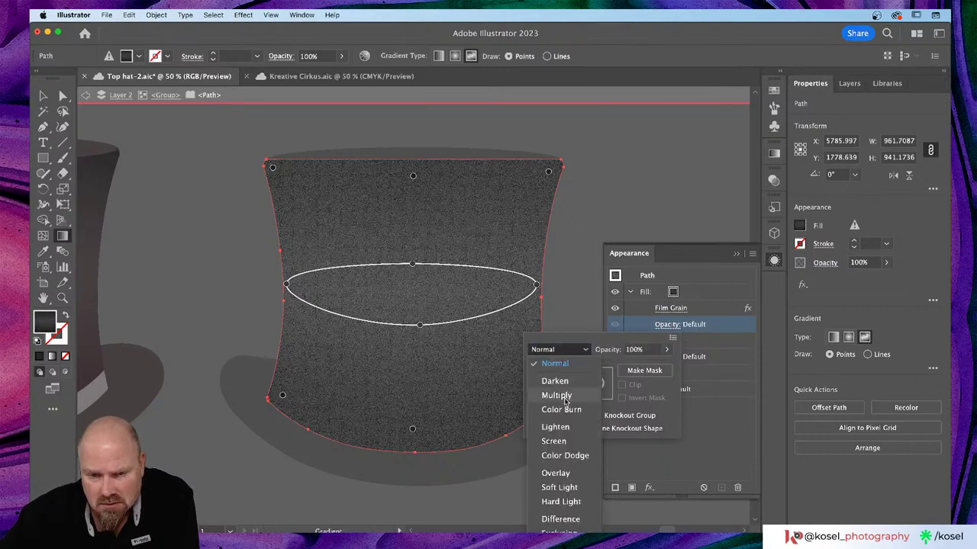
click(567, 477)
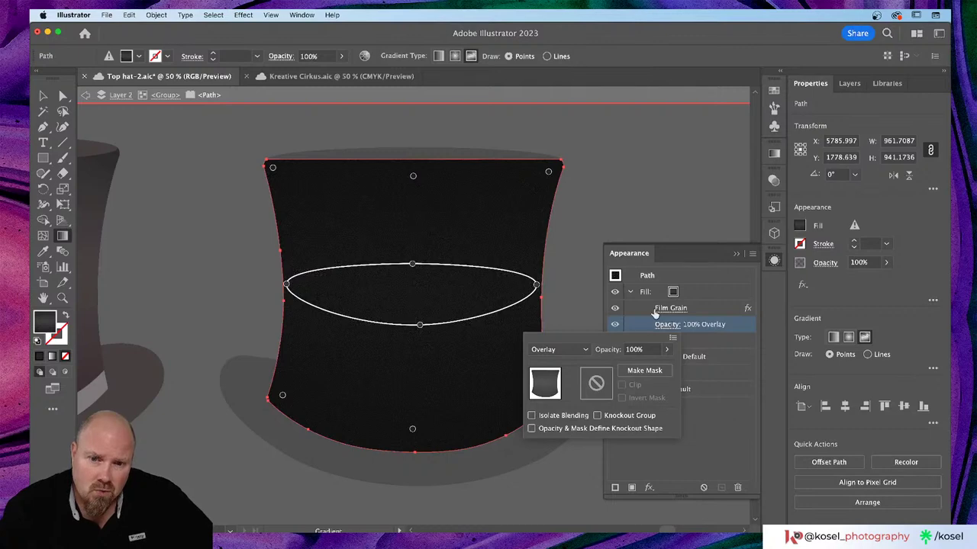
click(668, 350)
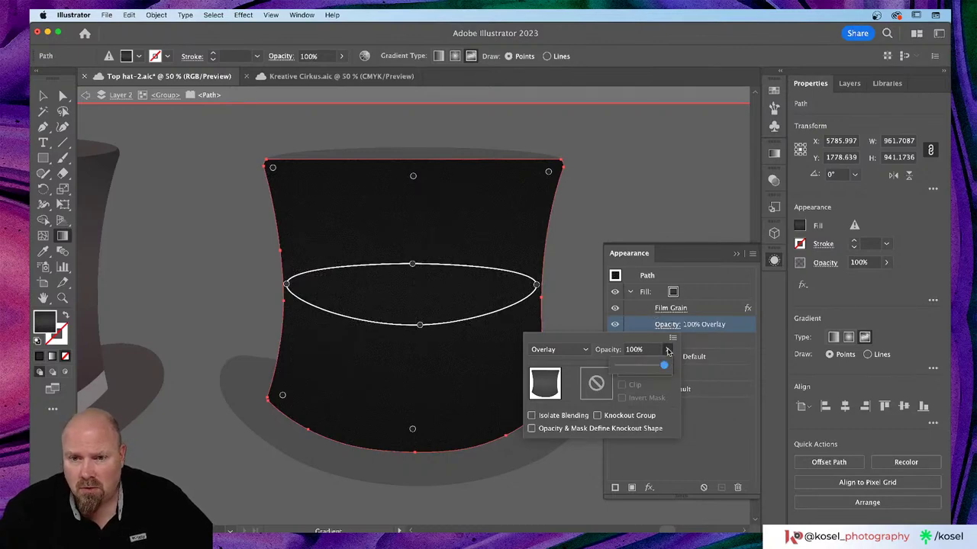
mouse_move(663, 366)
mouse_down()
mouse_move(644, 369)
mouse_move(658, 368)
mouse_up()
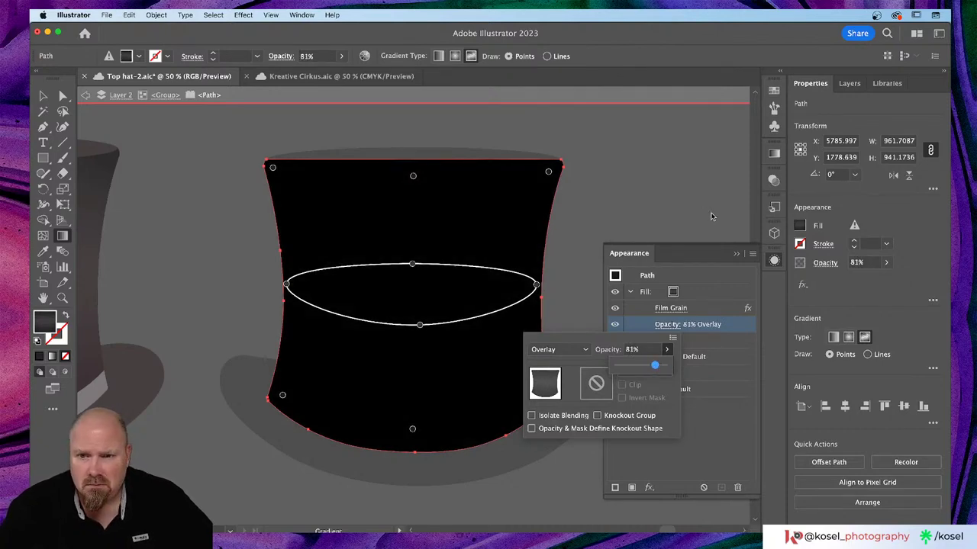
click(714, 255)
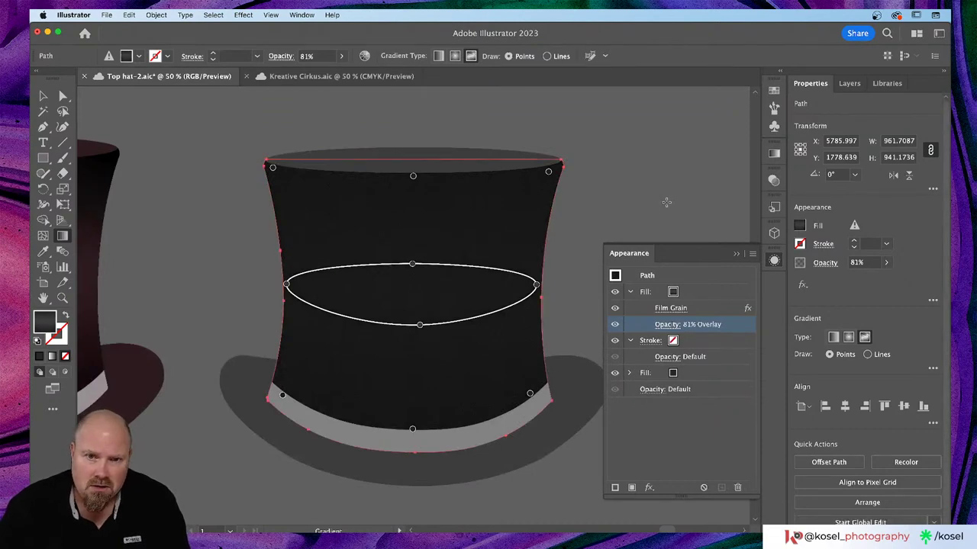
- Deselect the crown and compare the darkened grainy hat with the other top hats at a reduced zoom
click(44, 97)
click(708, 154)
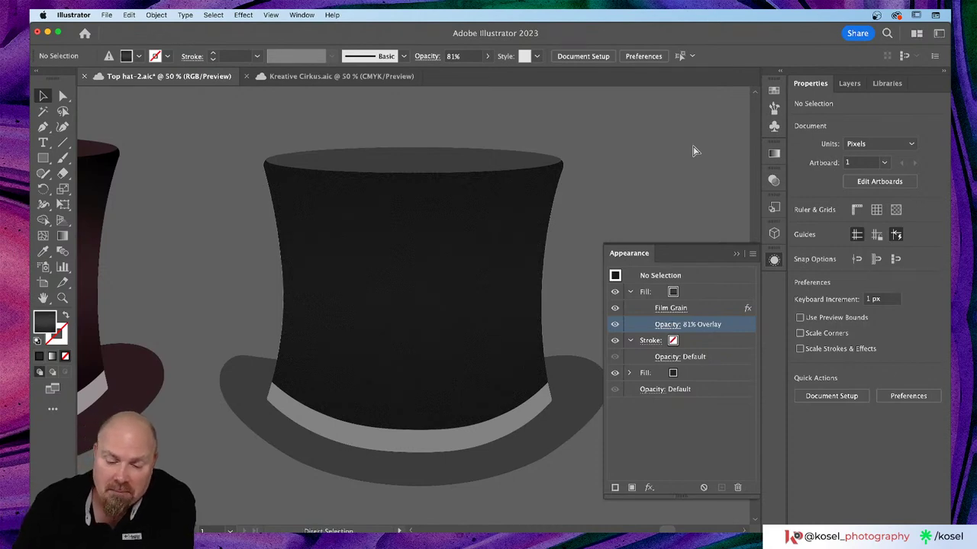
key(super+minus)
key(super+minus)
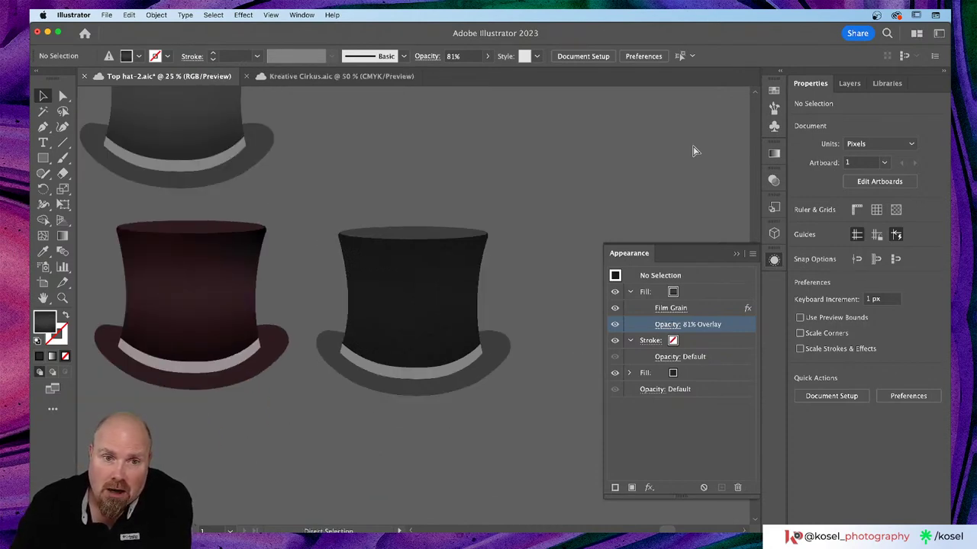
key(super+minus)
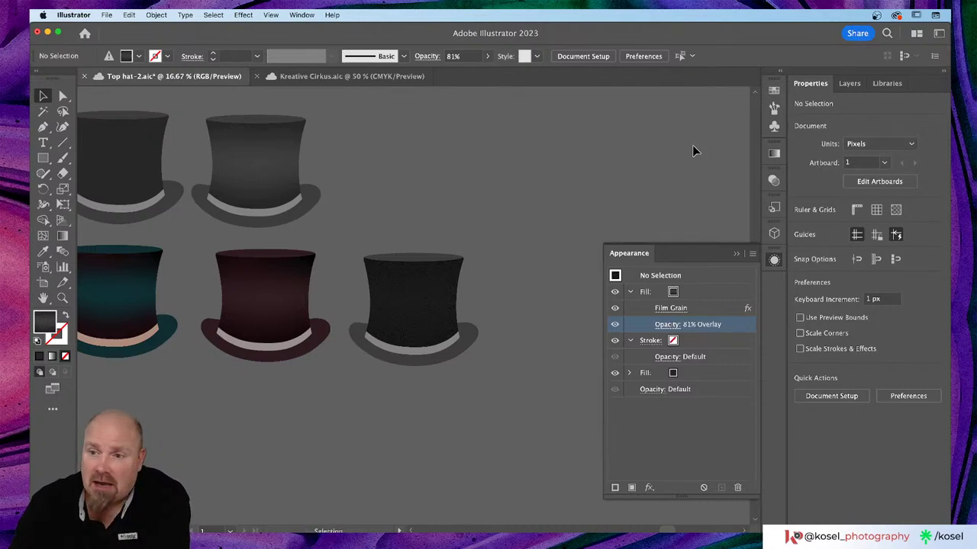
scroll(605, 180, left, 3)
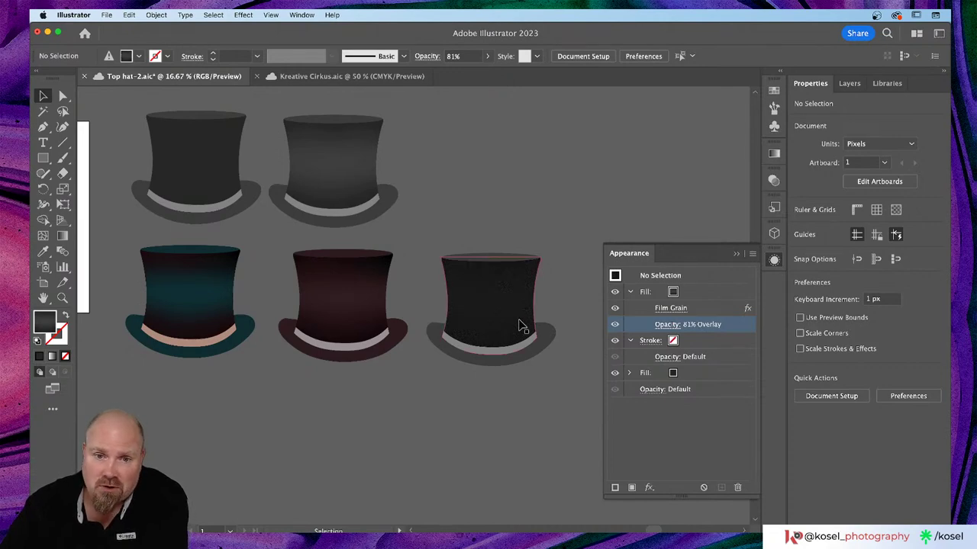
- Undo the crown fill's Overlay blending, opacity change and Film Grain effect, and leave isolation mode
click(509, 310)
click(580, 169)
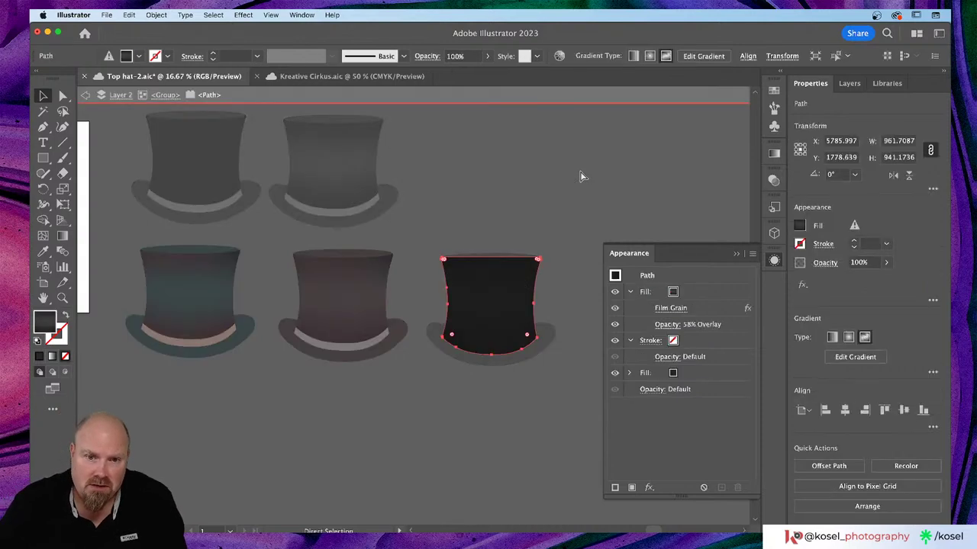
click(556, 183)
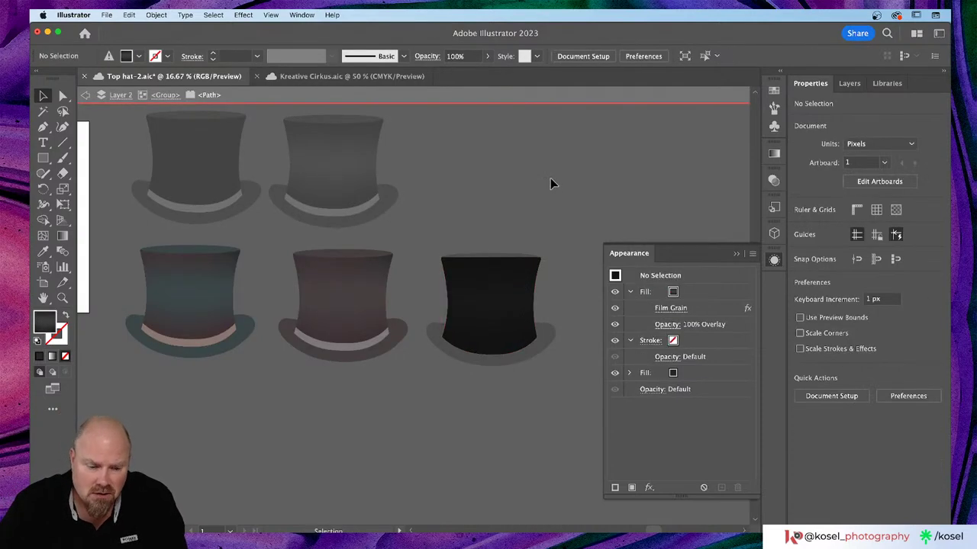
key(Escape)
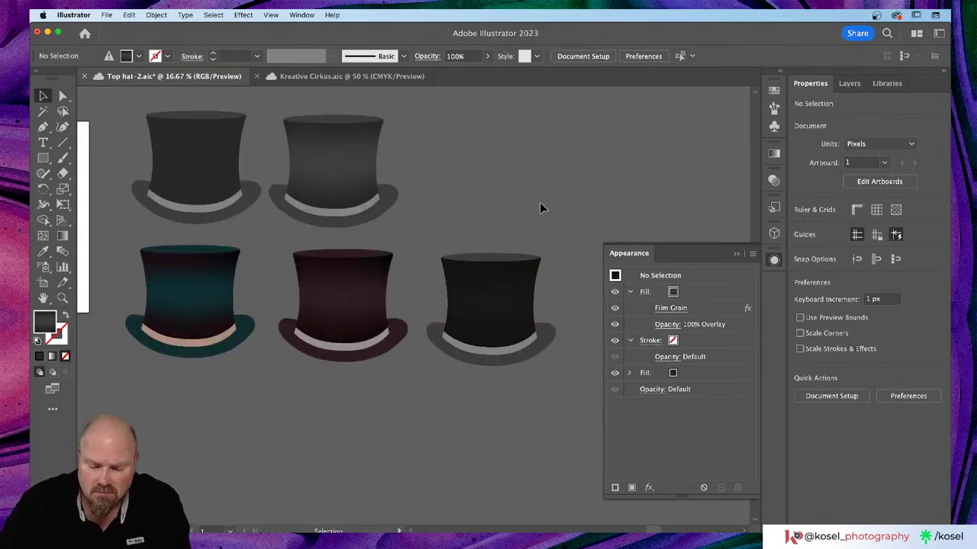
key(super+equal)
key(super+equal)
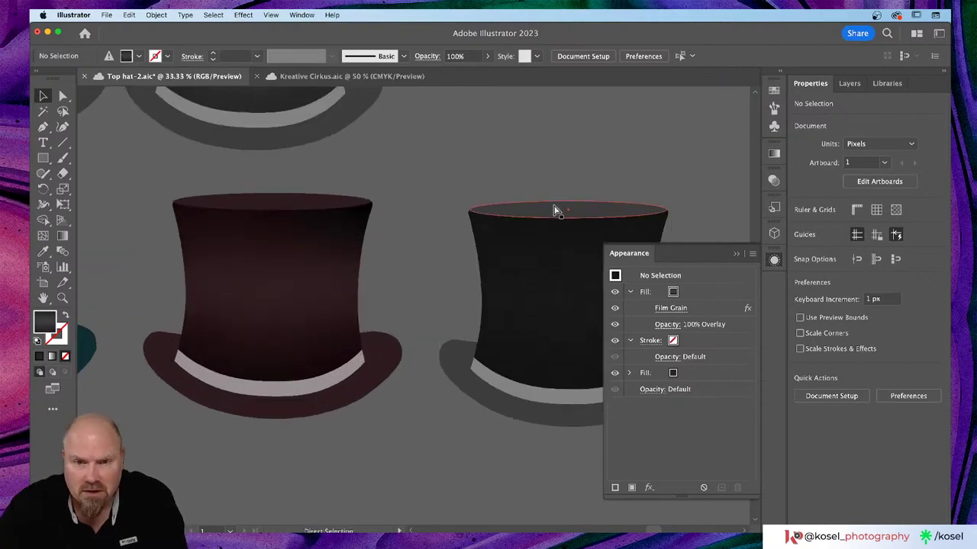
double_click(555, 210)
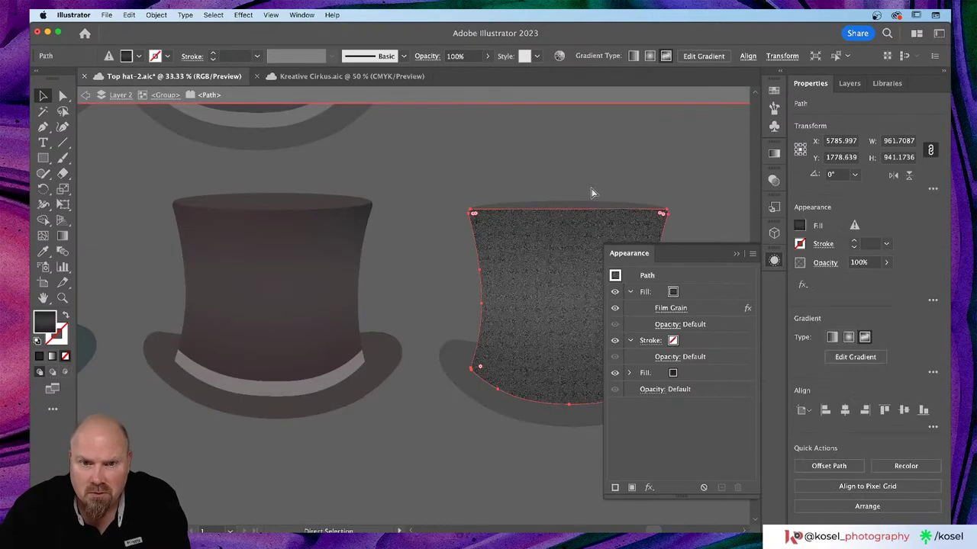
key(super+z)
click(627, 167)
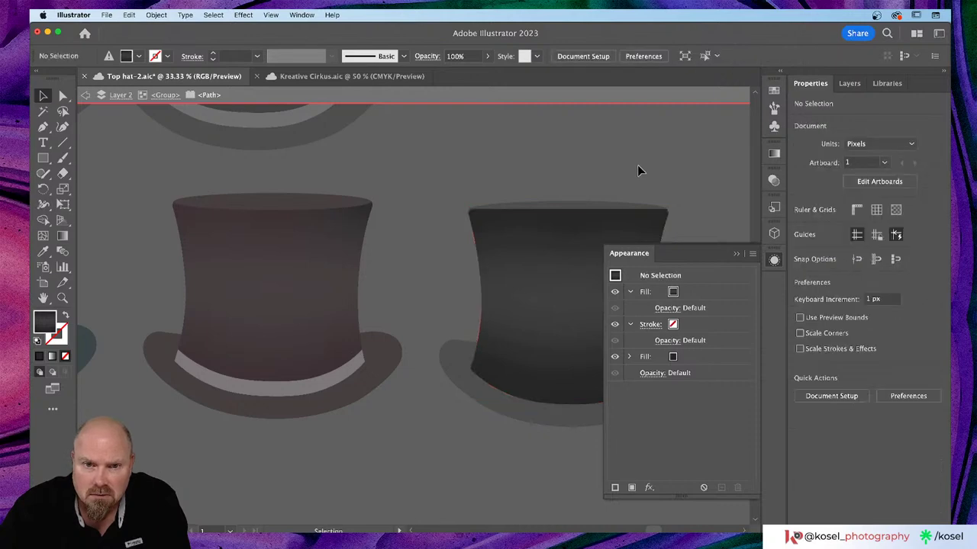
double_click(637, 166)
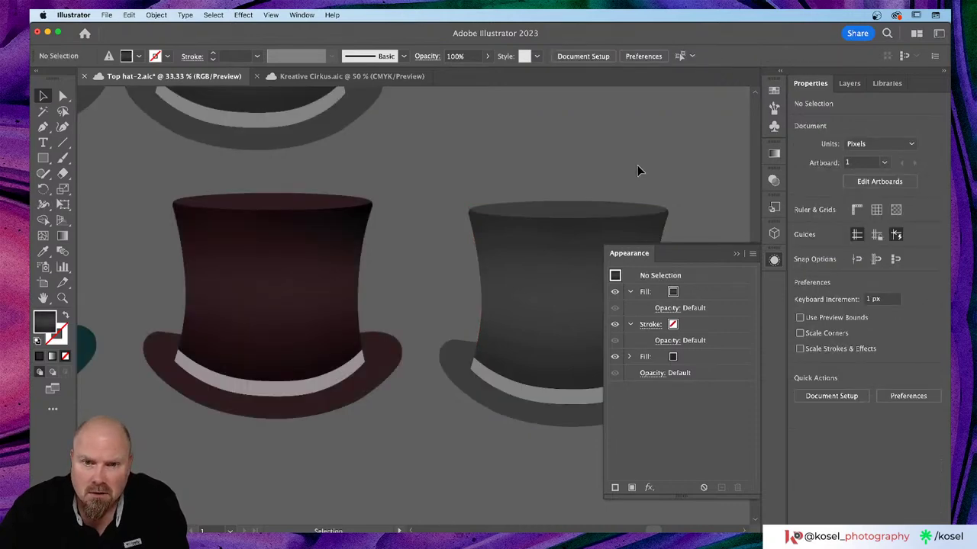
scroll(637, 166, right, 5)
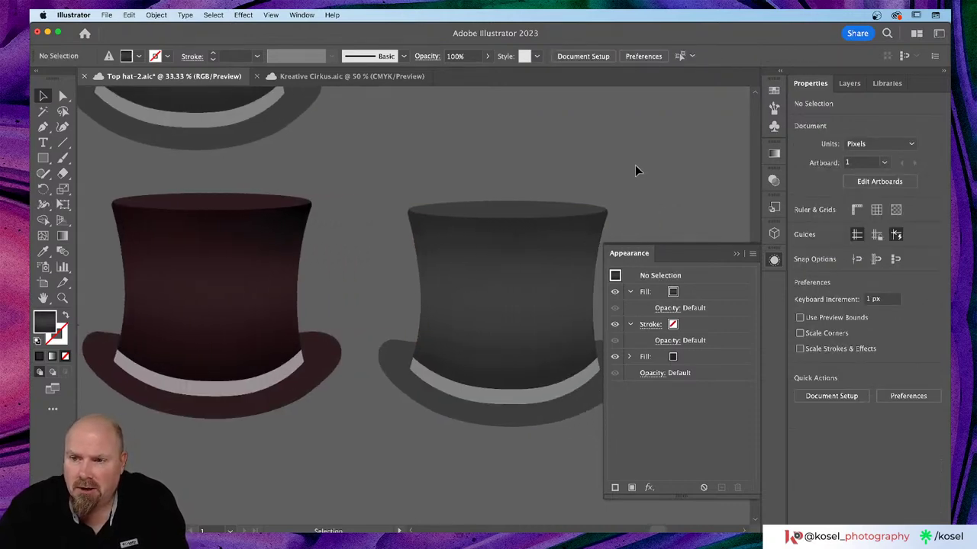
scroll(634, 164, down, 2)
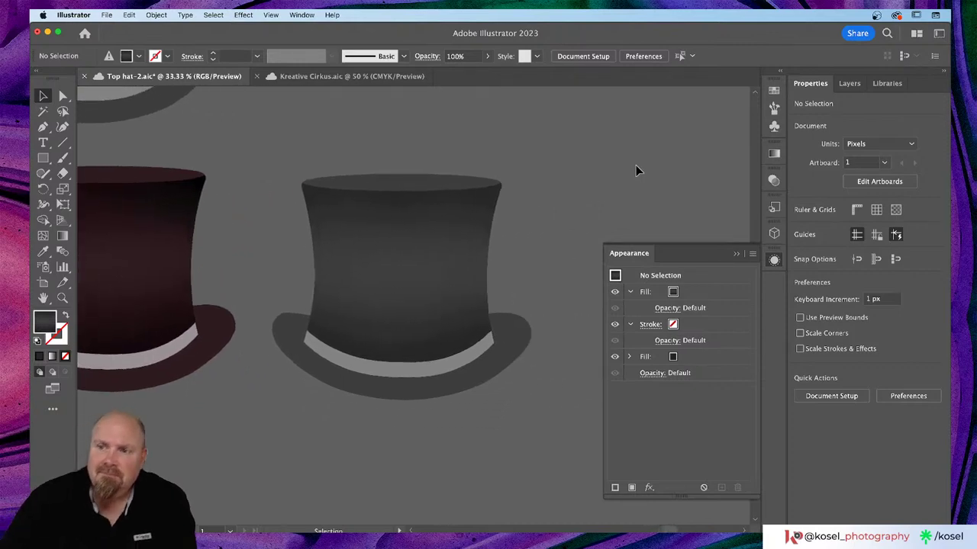
scroll(641, 166, up, 6)
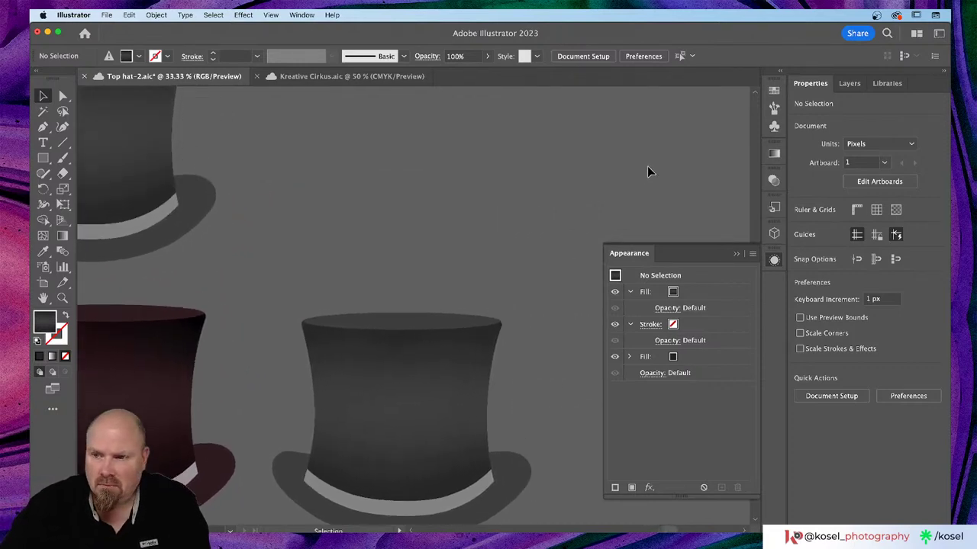
scroll(647, 166, up, 2)
scroll(648, 166, left, 4)
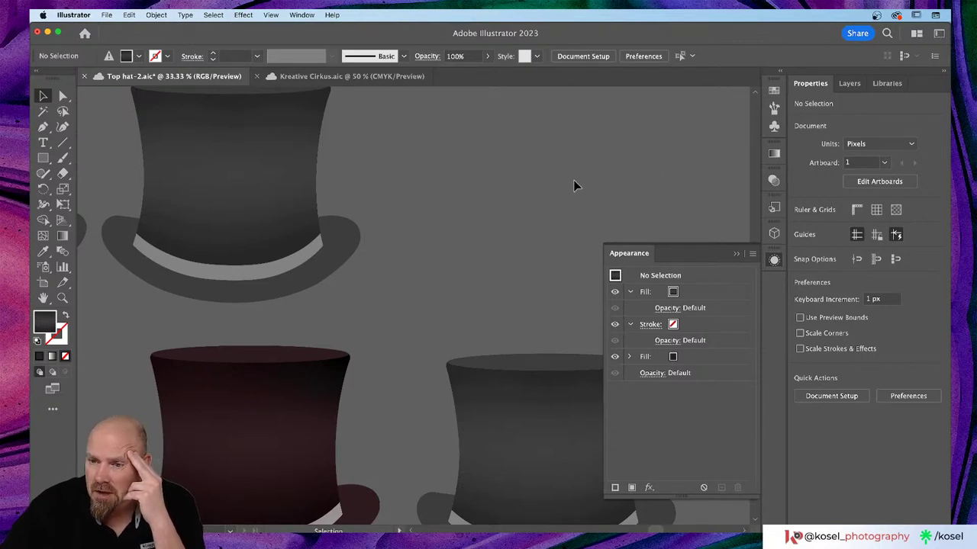
scroll(574, 186, down, 3)
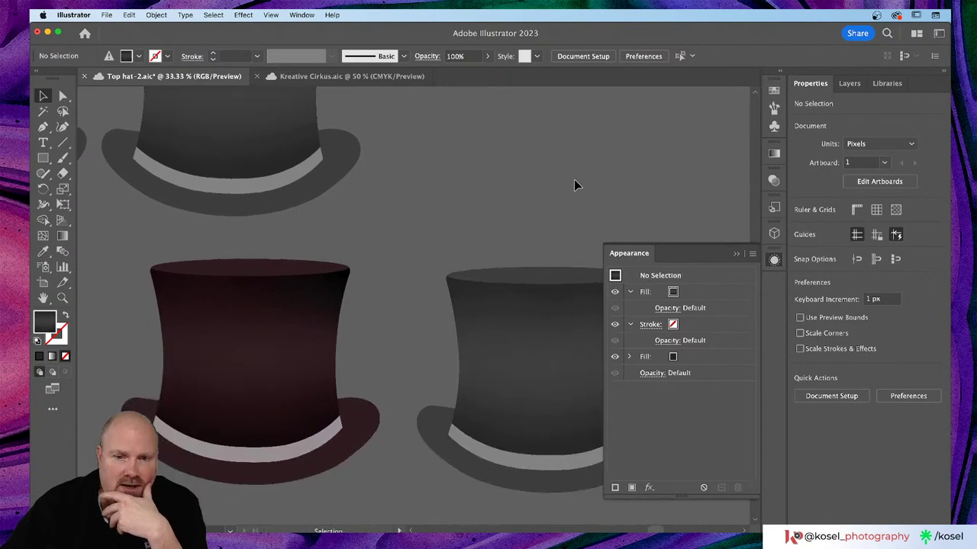
scroll(570, 183, right, 6)
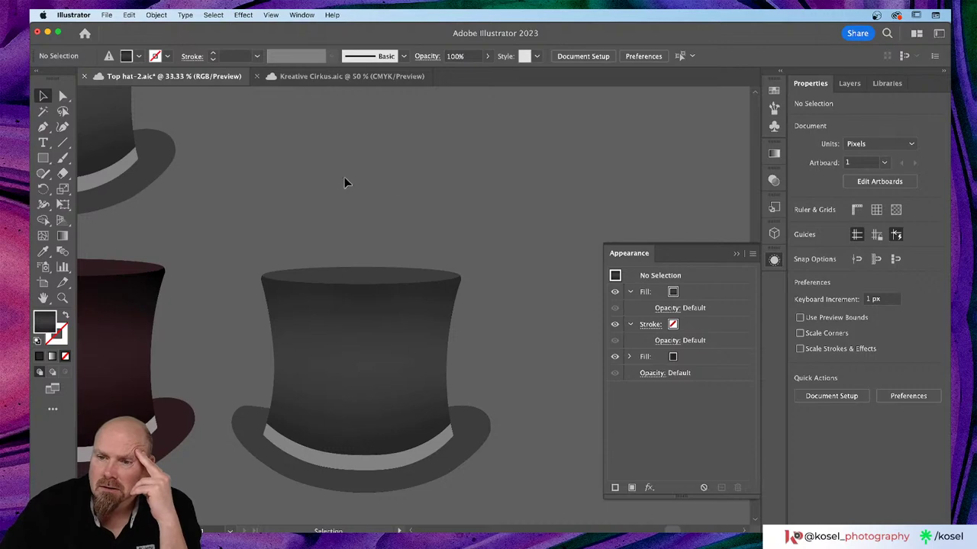
scroll(547, 180, left, 5)
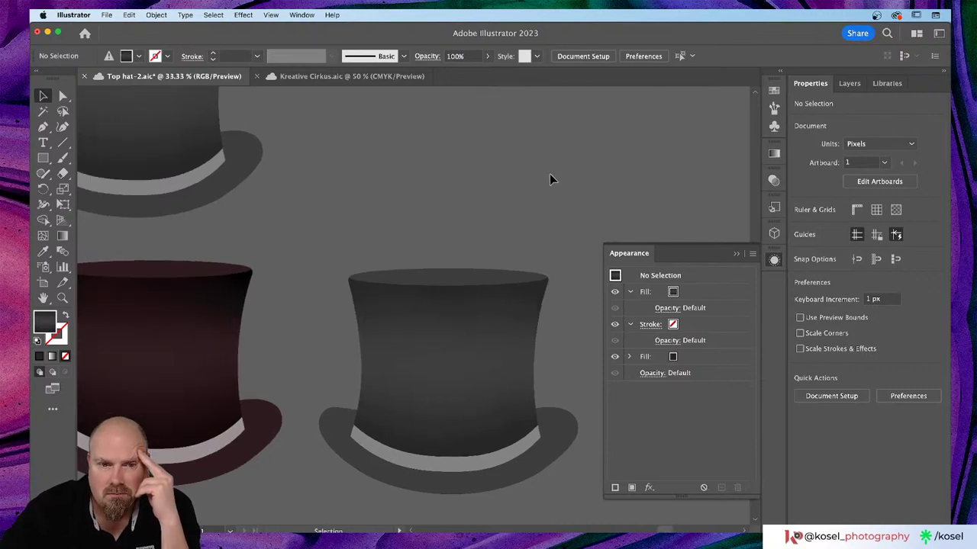
scroll(551, 178, down, 3)
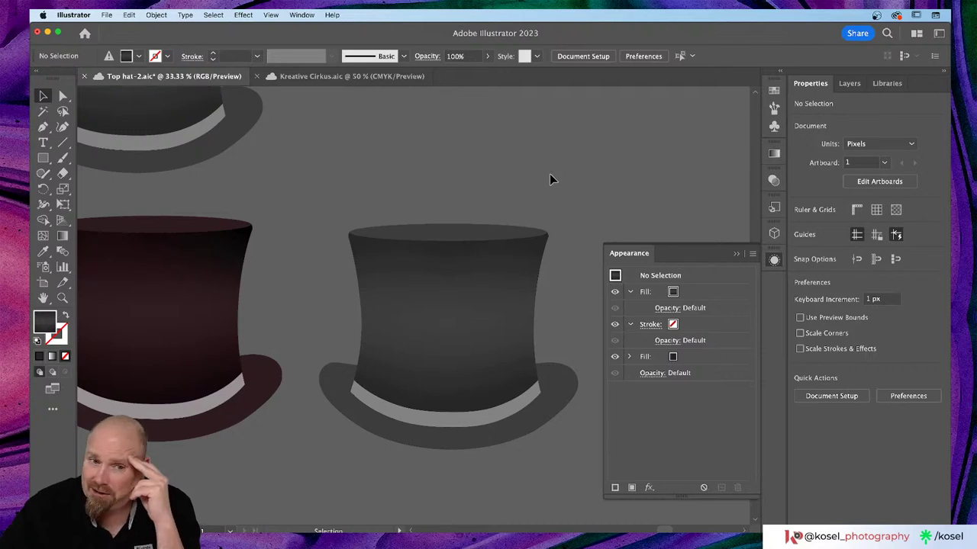
- Apply the Artistic Film Grain effect to the entire grey hat group with grain 6, highlight area 0 and intensity 4
click(471, 308)
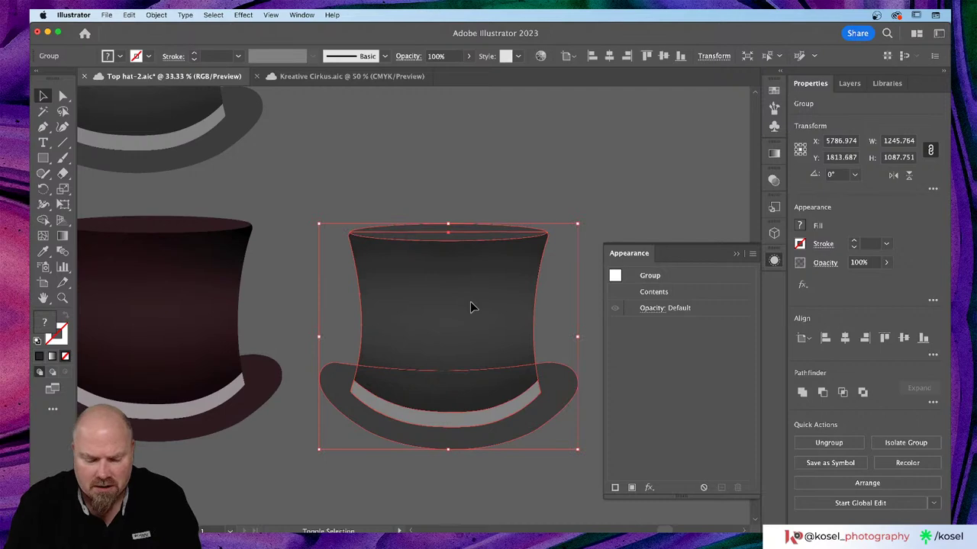
key(super)
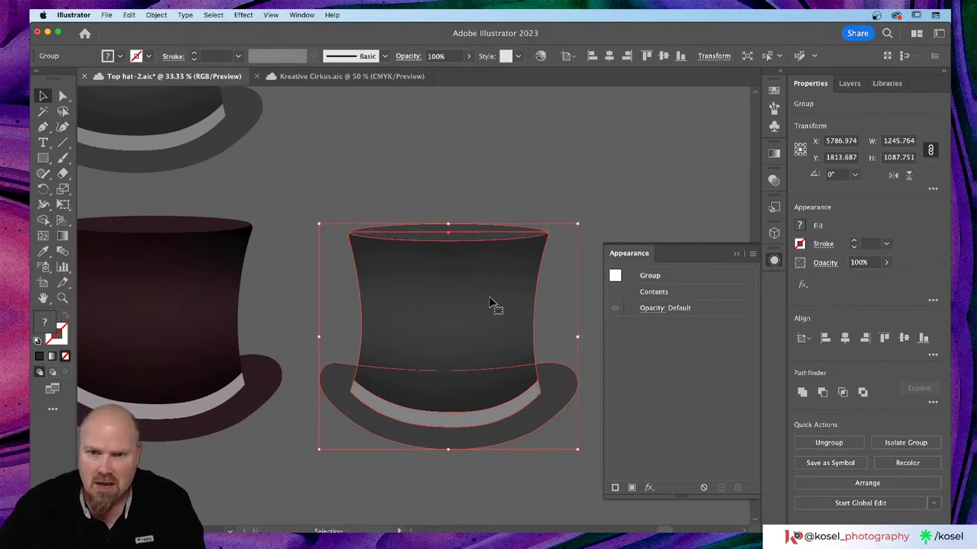
click(650, 487)
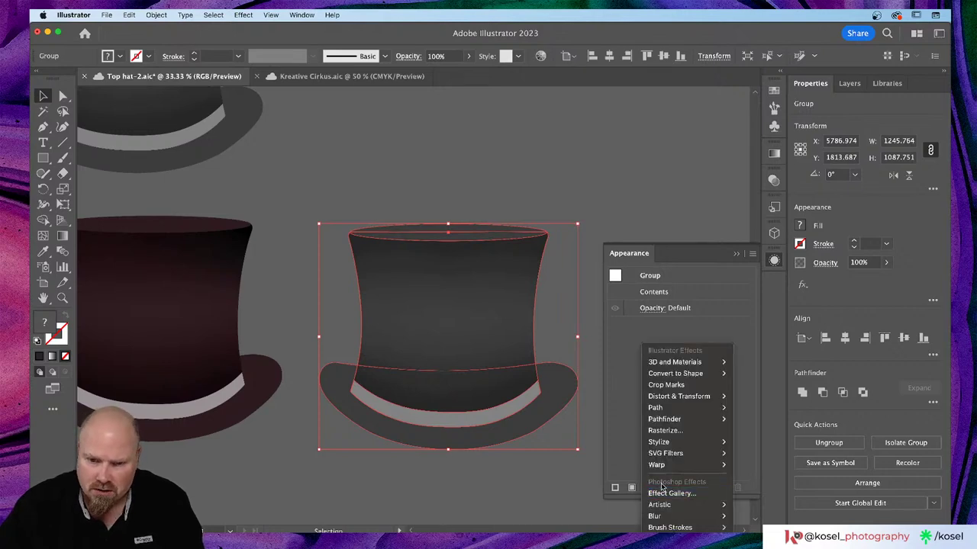
mouse_move(691, 516)
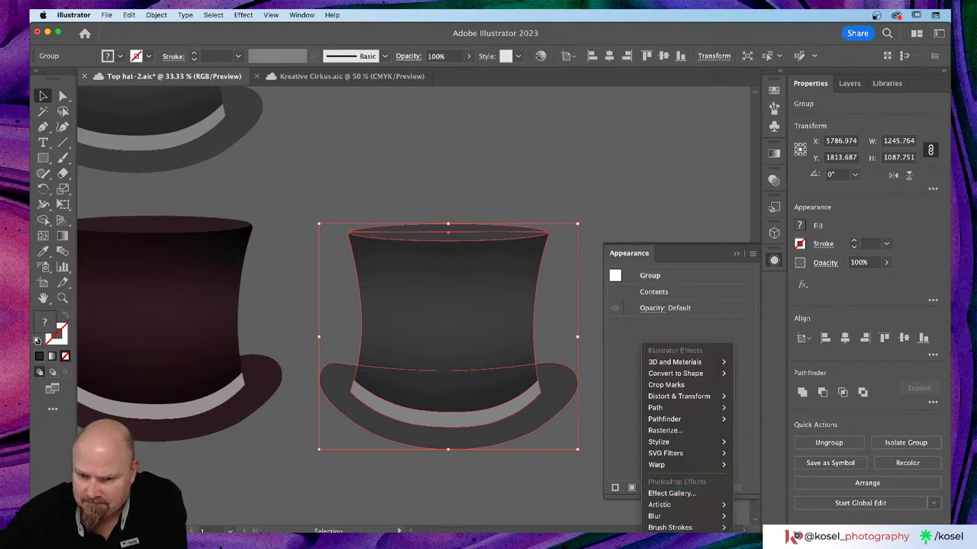
mouse_move(672, 546)
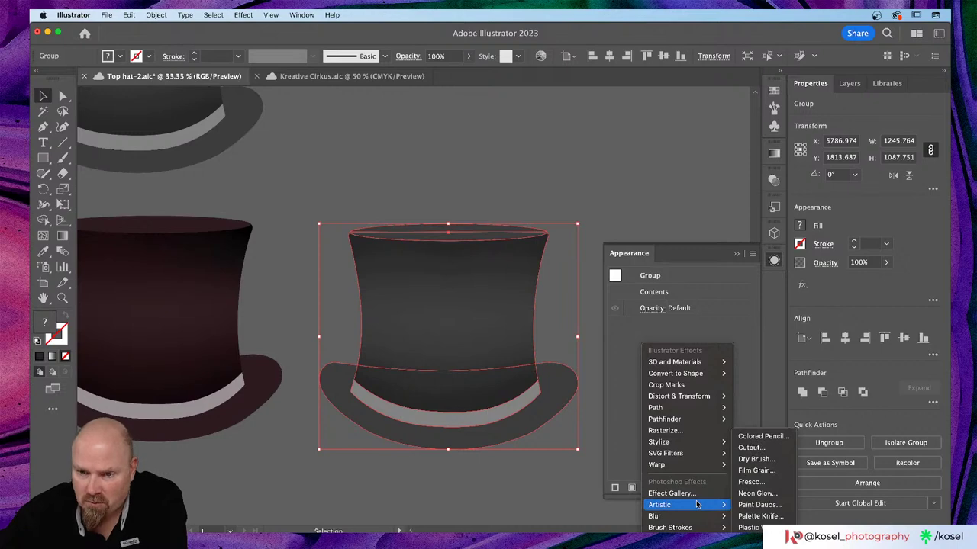
click(758, 471)
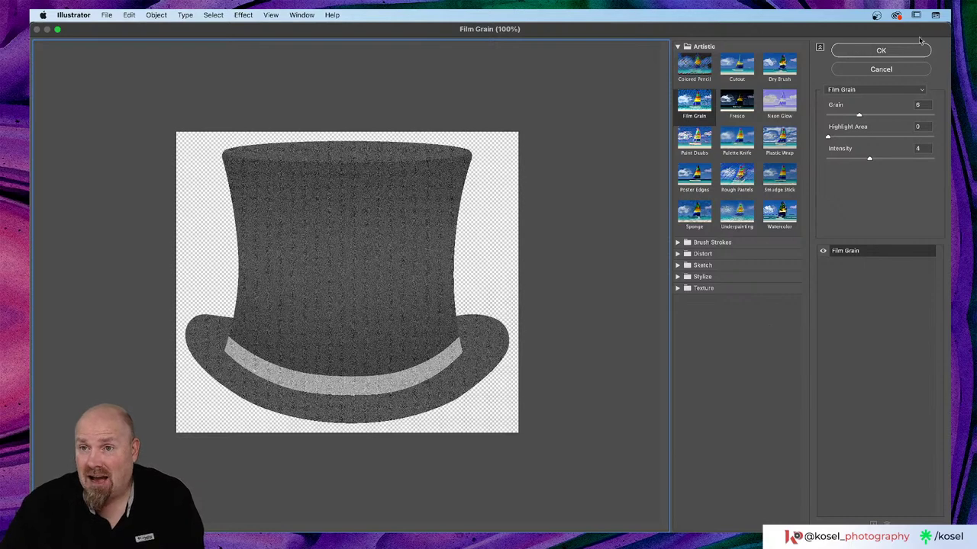
click(895, 51)
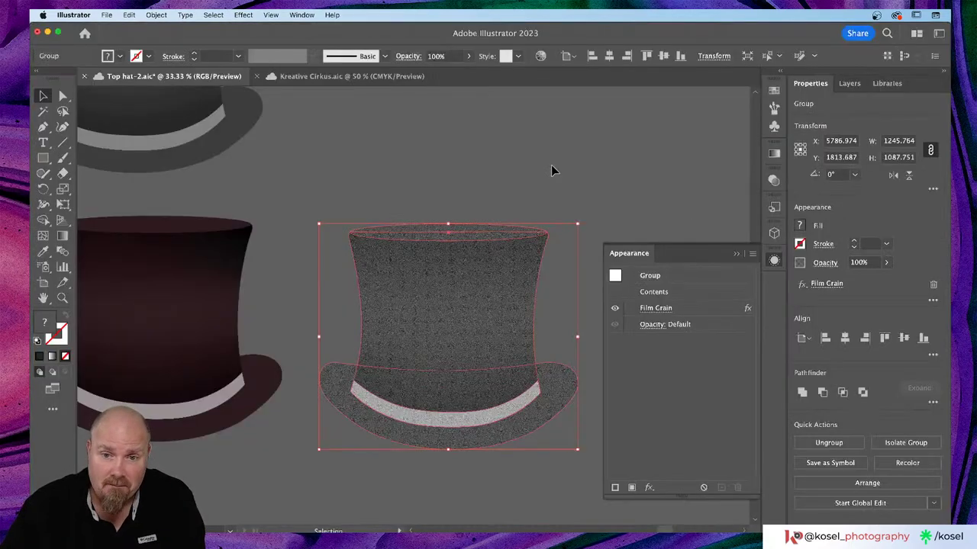
- Set the film-grained hat group's blending mode to Soft Light at 100% opacity and deselect it
click(671, 311)
click(674, 327)
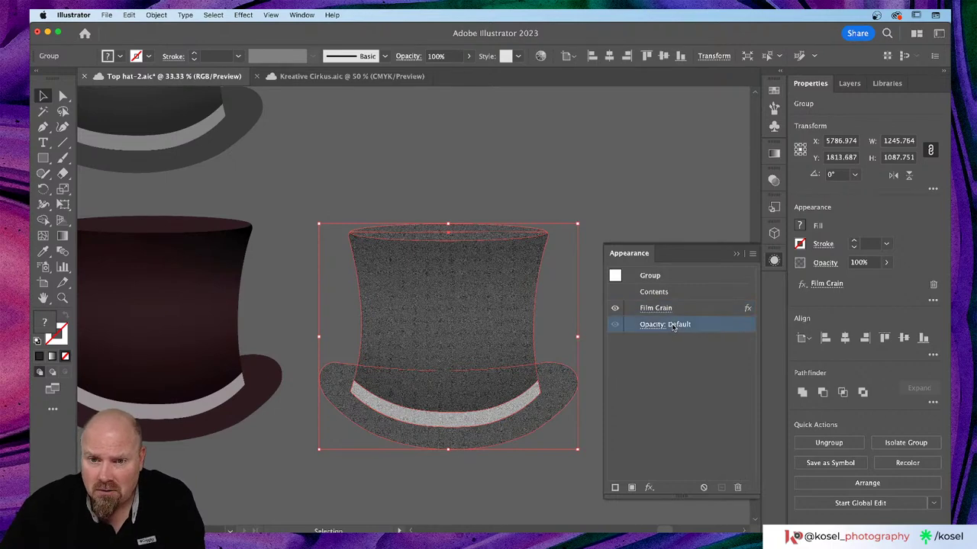
click(661, 326)
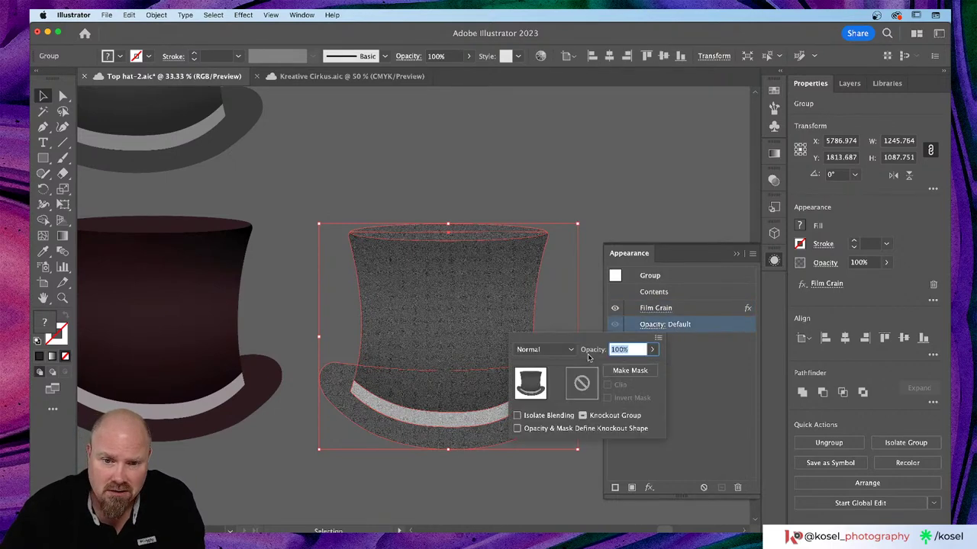
click(571, 352)
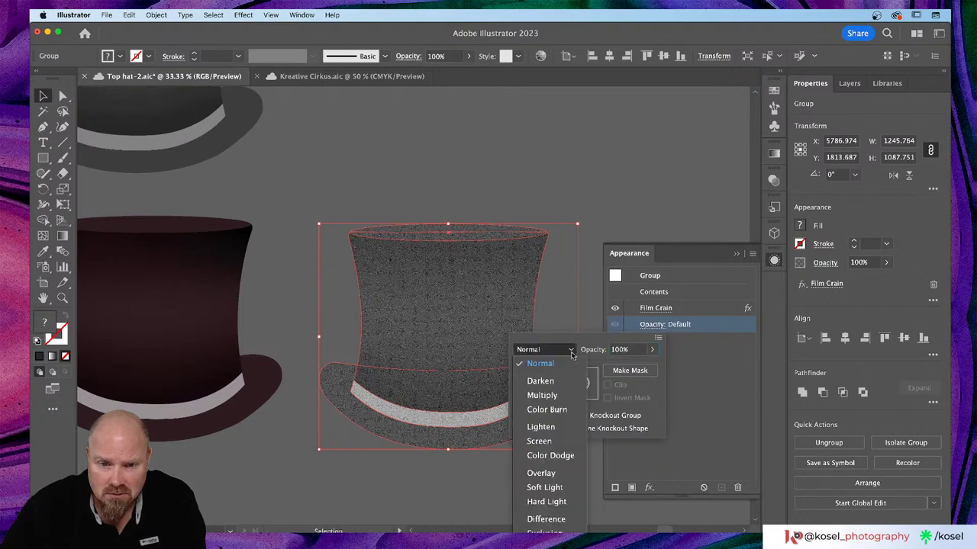
click(544, 486)
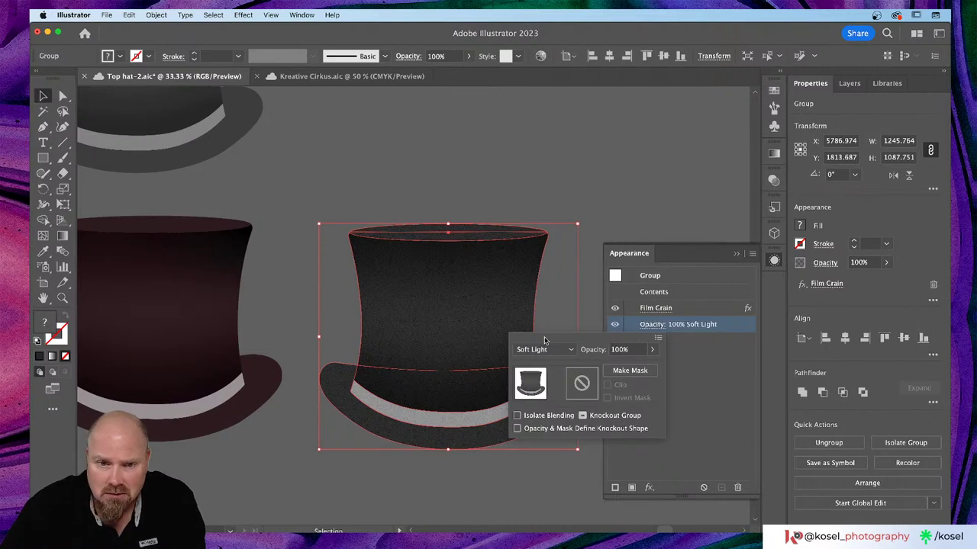
click(596, 320)
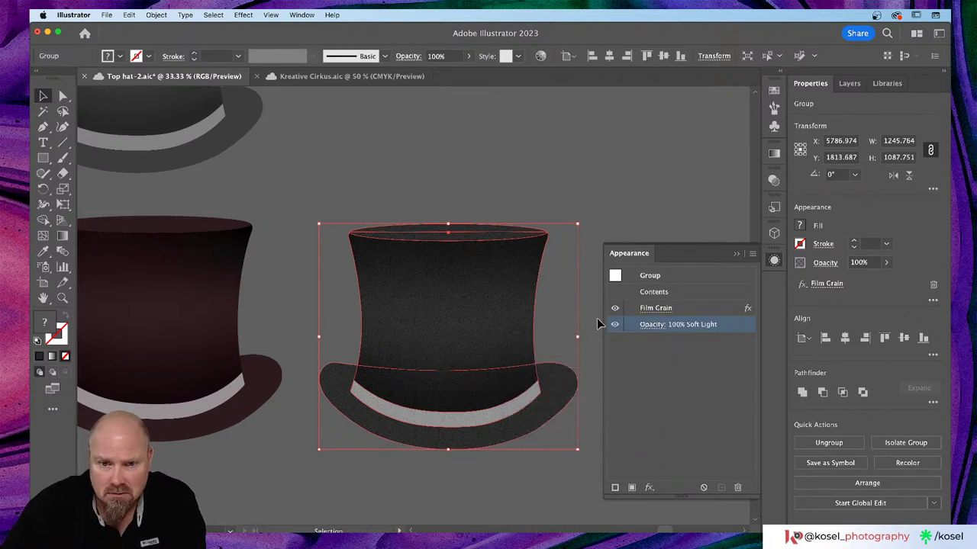
click(597, 318)
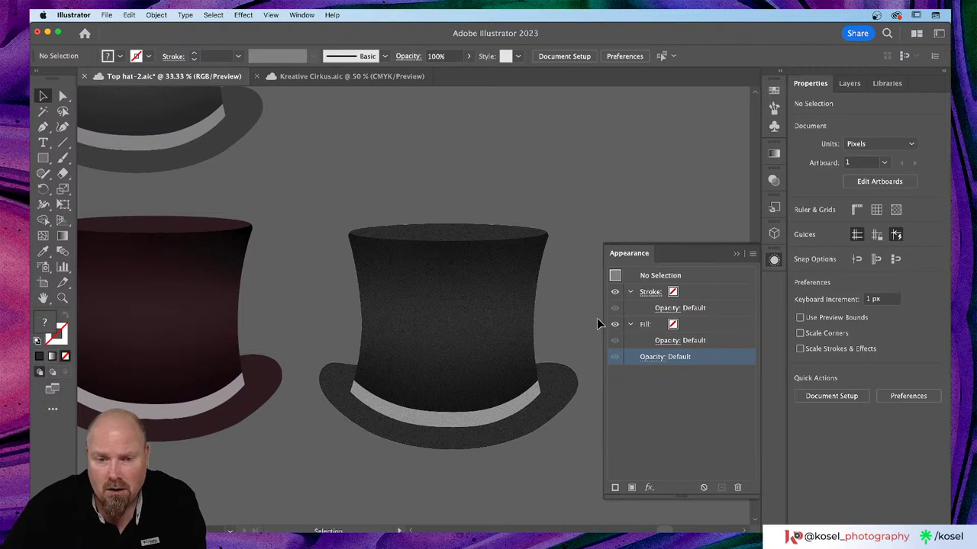
- Inspect the Soft Light grain on the hat's crown, band and brim up close and at overview size
key(super+equal)
key(super+equal)
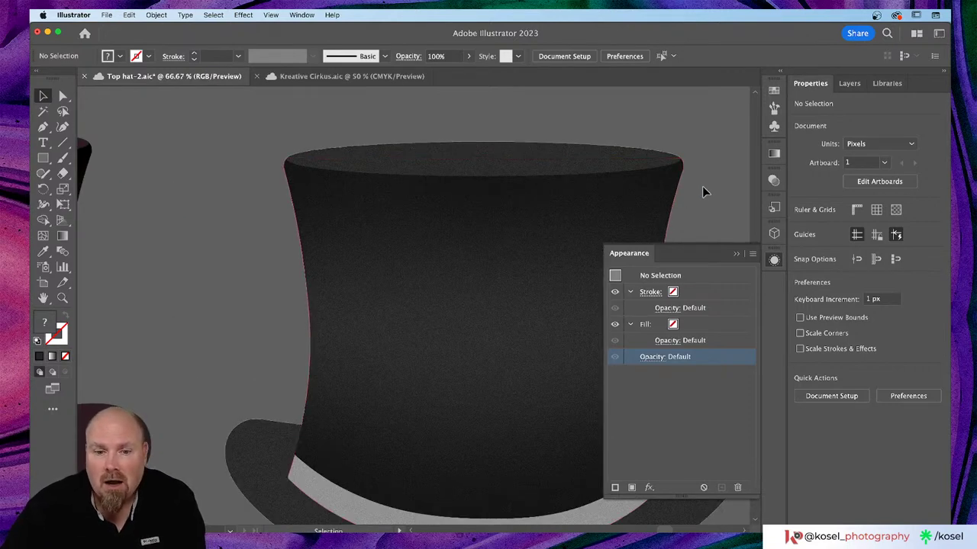
scroll(702, 191, right, 5)
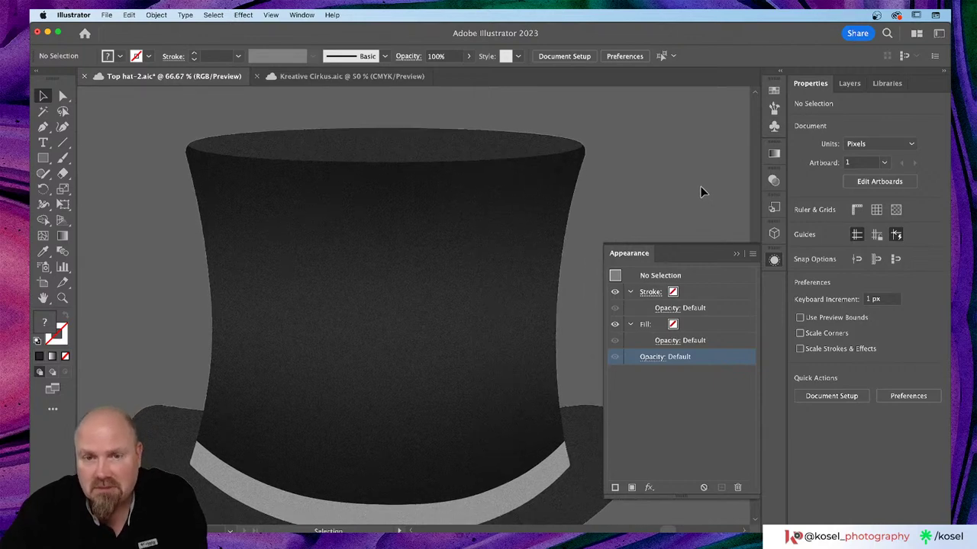
scroll(700, 186, down, 3)
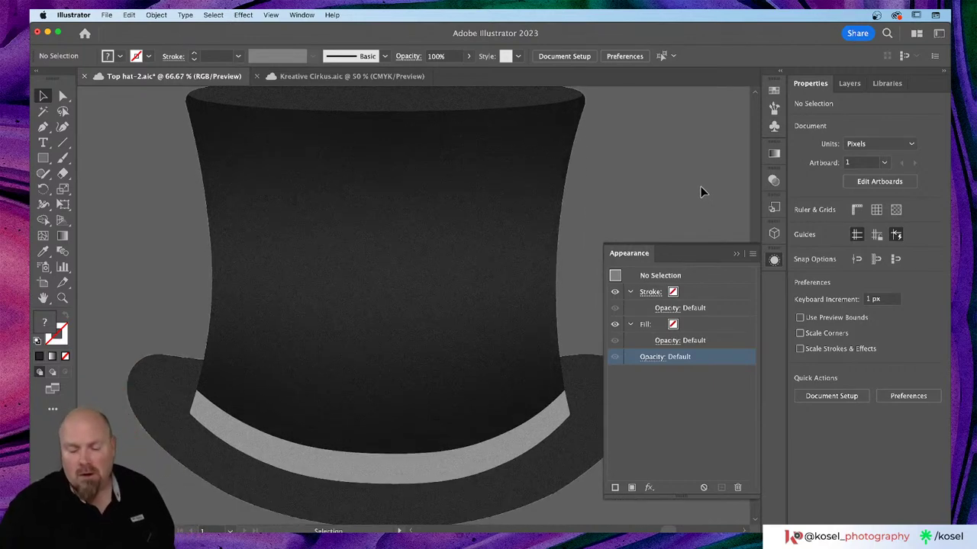
key(super+minus)
key(super+minus)
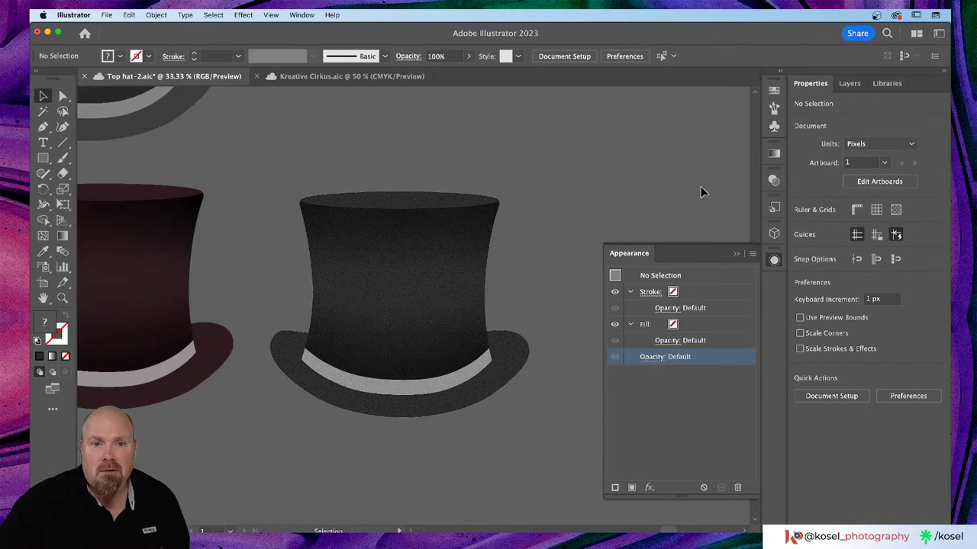
click(528, 423)
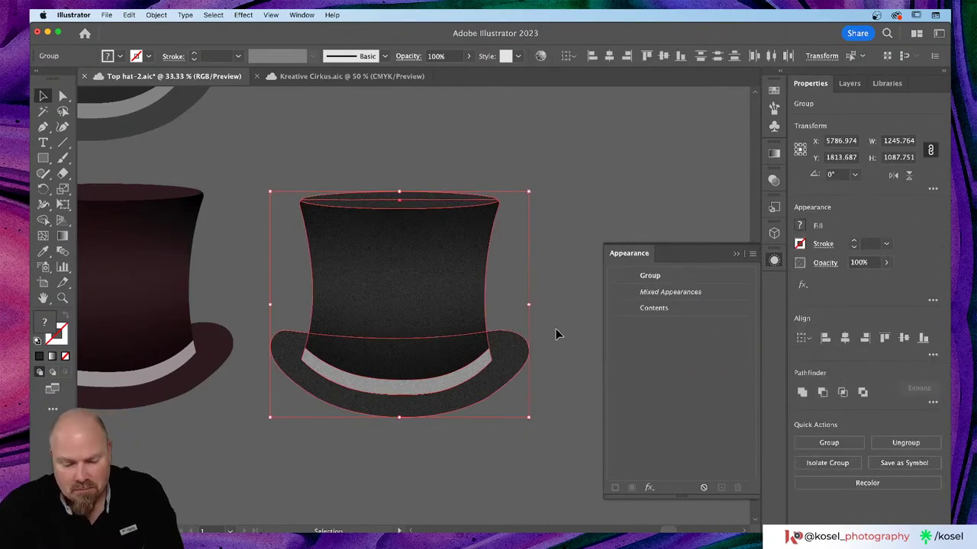
key(a)
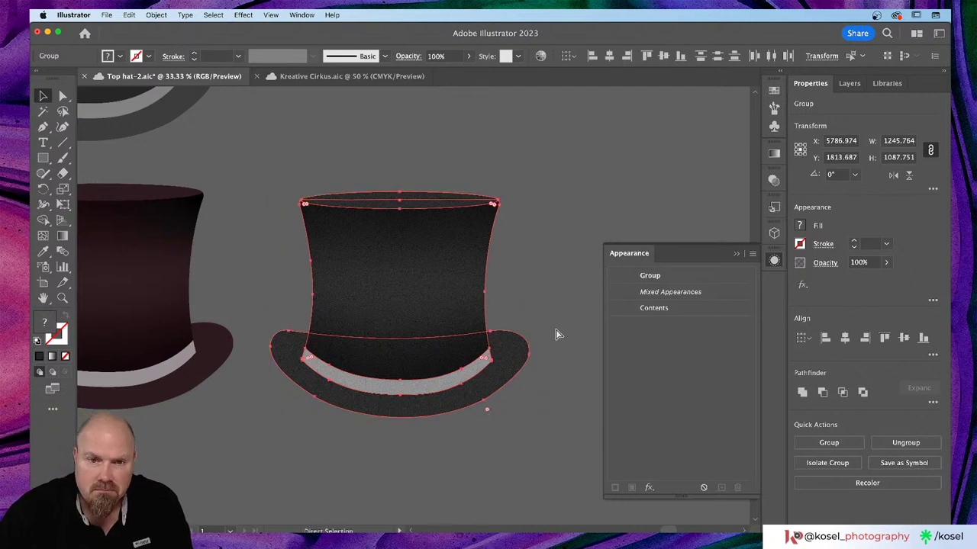
key(v)
click(554, 337)
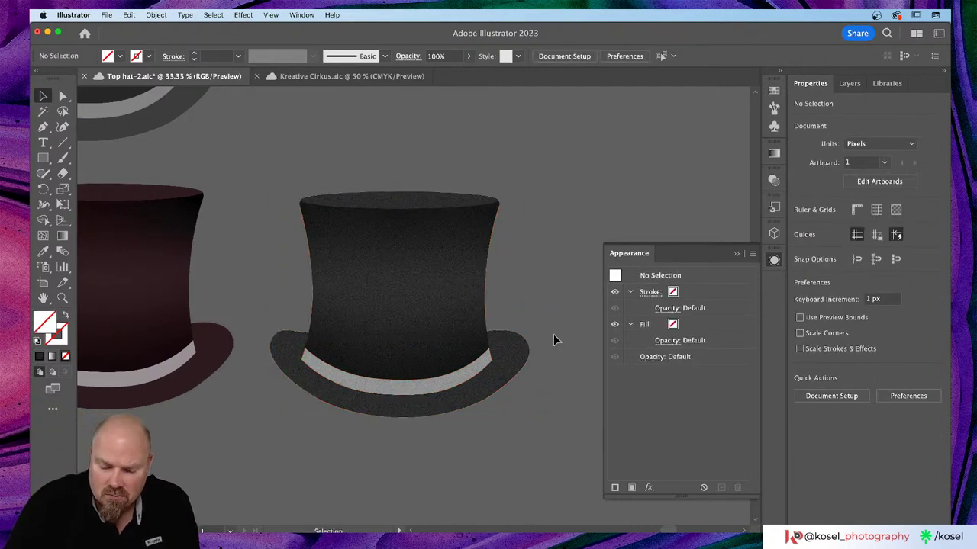
- Examine the grain texture along the crown's side edges and brim at 100% zoom
key(super+equal)
key(super+equal)
key(super+equal)
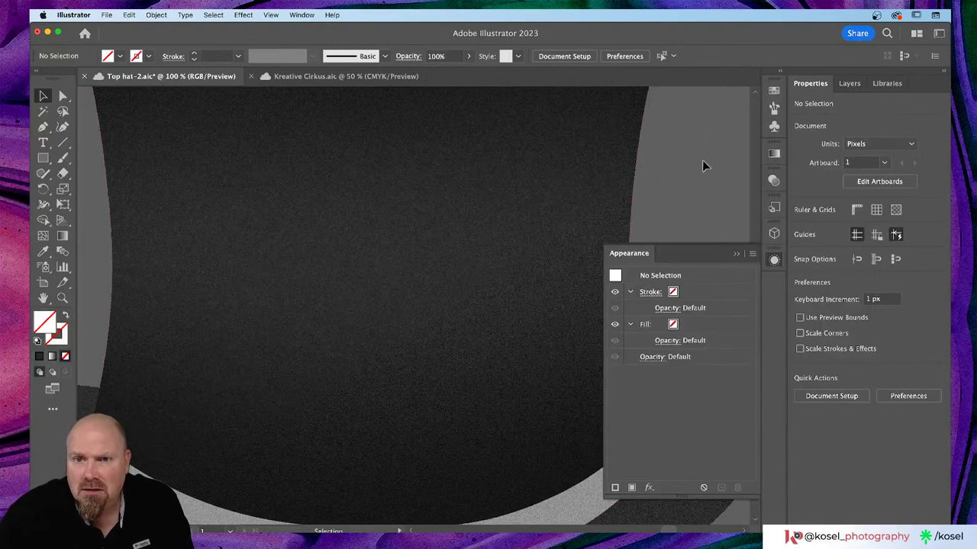
scroll(699, 158, right, 5)
scroll(696, 160, right, 2)
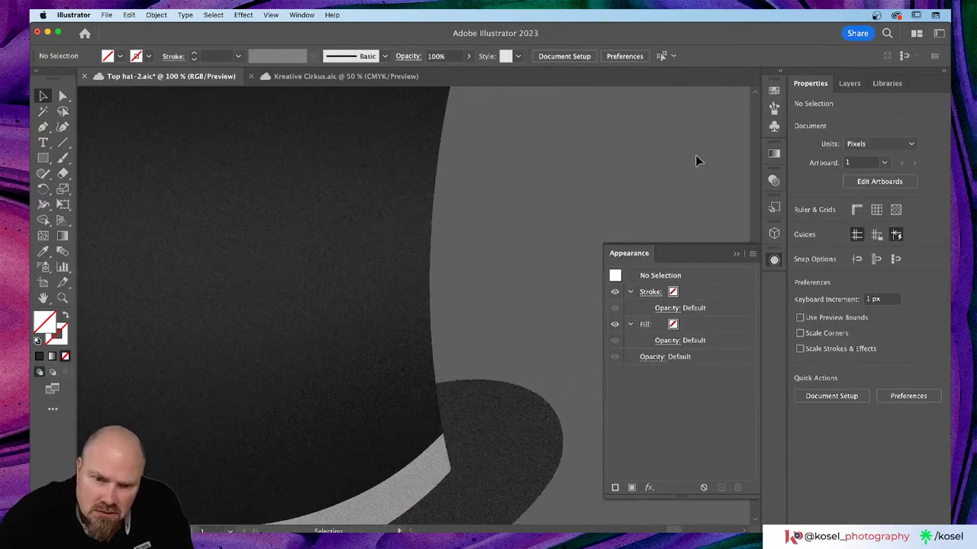
scroll(696, 161, left, 2)
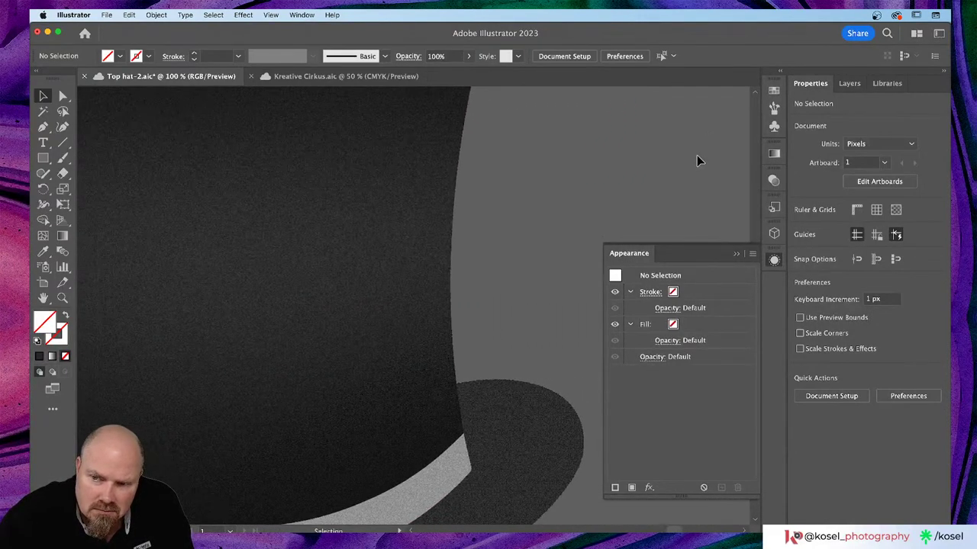
scroll(696, 161, left, 10)
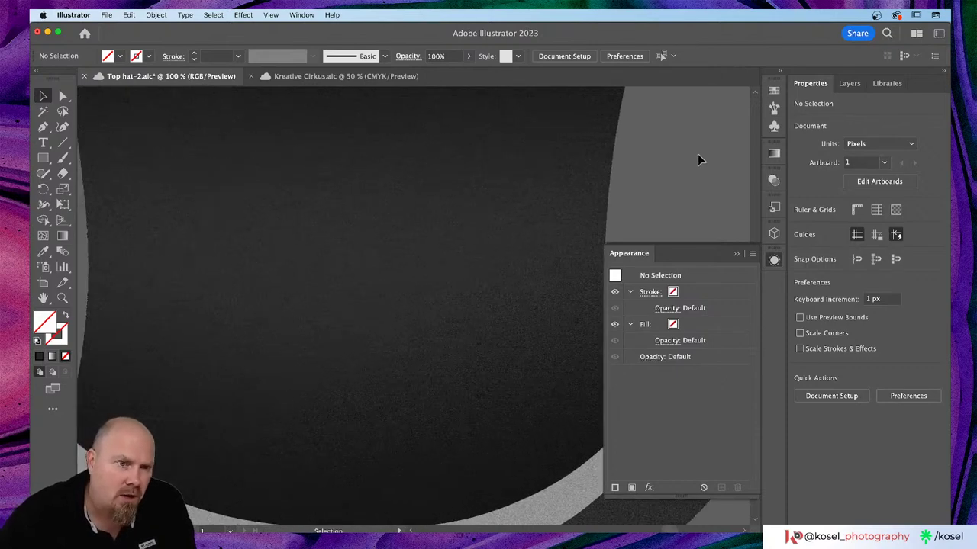
key(a)
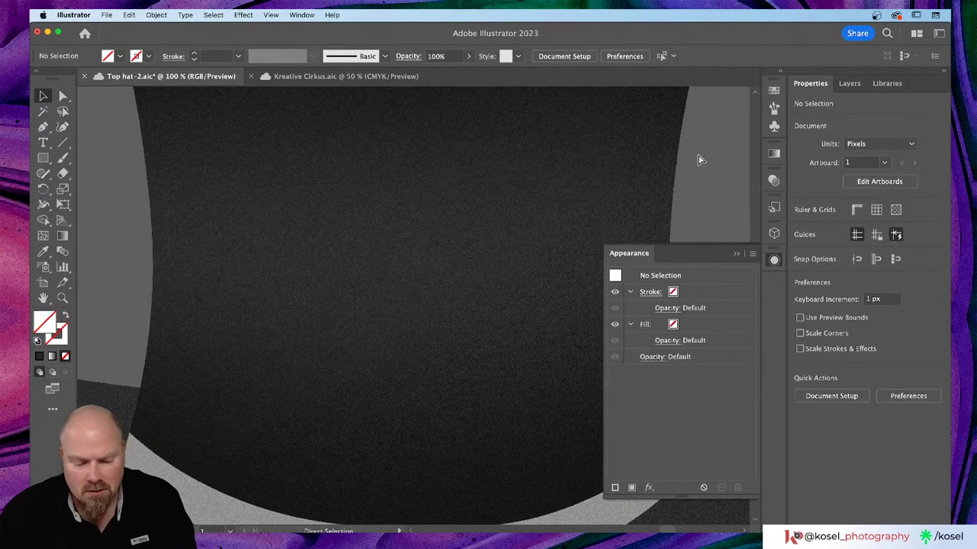
key(super+minus)
key(super+minus)
key(super+minus)
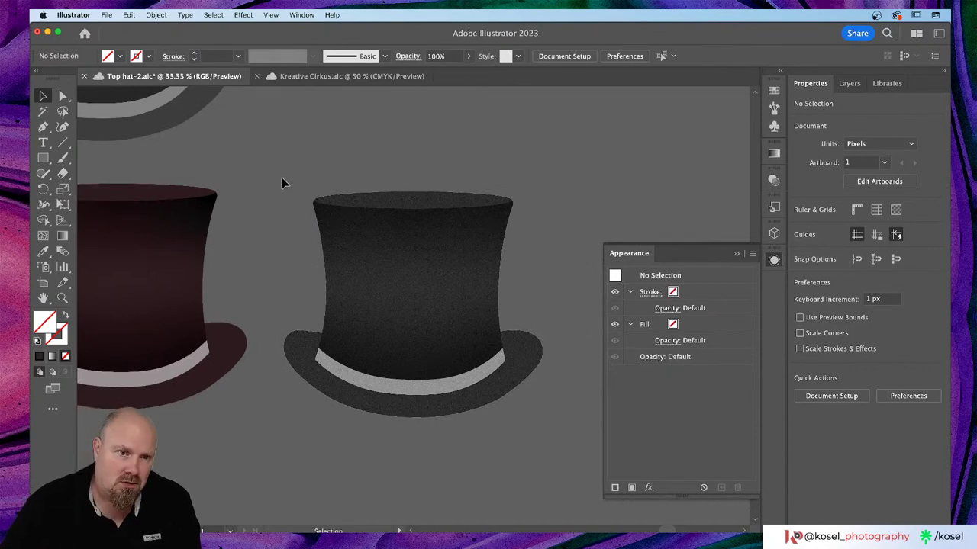
- Group the textured hat's parts and move the hat into the upper row beside the gradient grey hat
key(super+a)
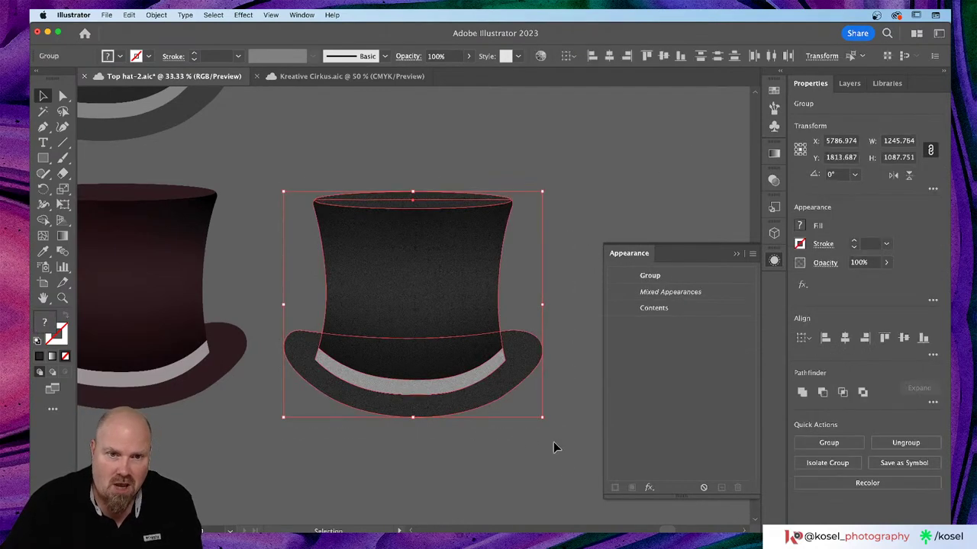
key(super+g)
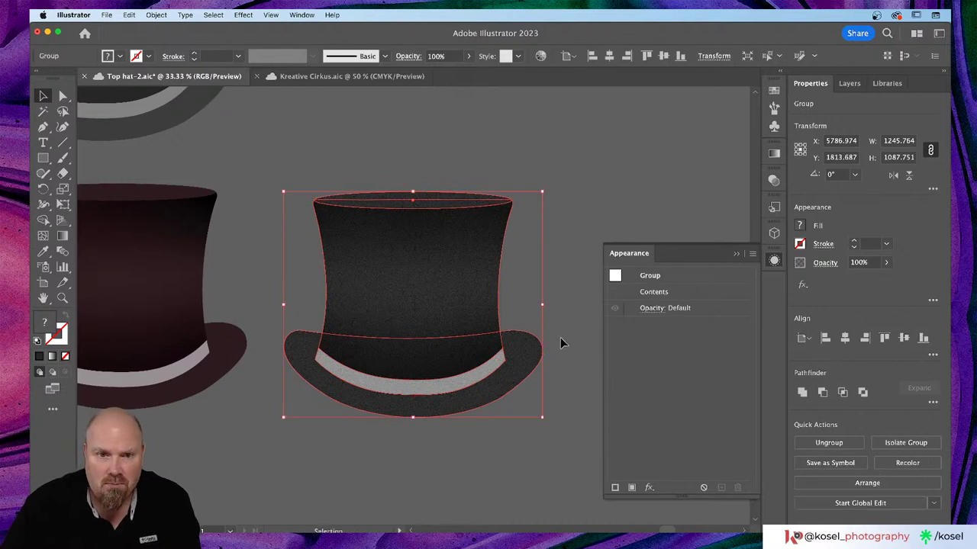
scroll(610, 191, left, 3)
key(a)
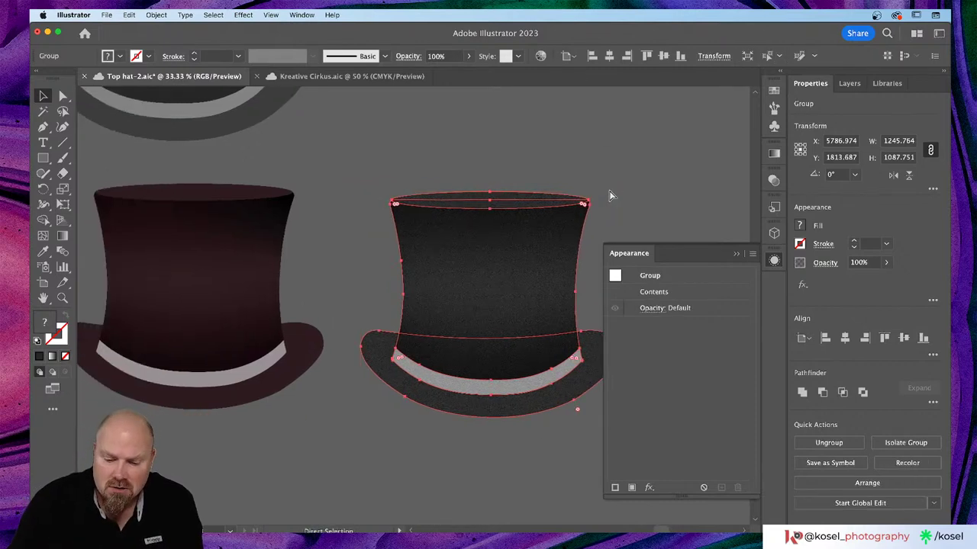
key(super+minus)
key(super+minus)
key(v)
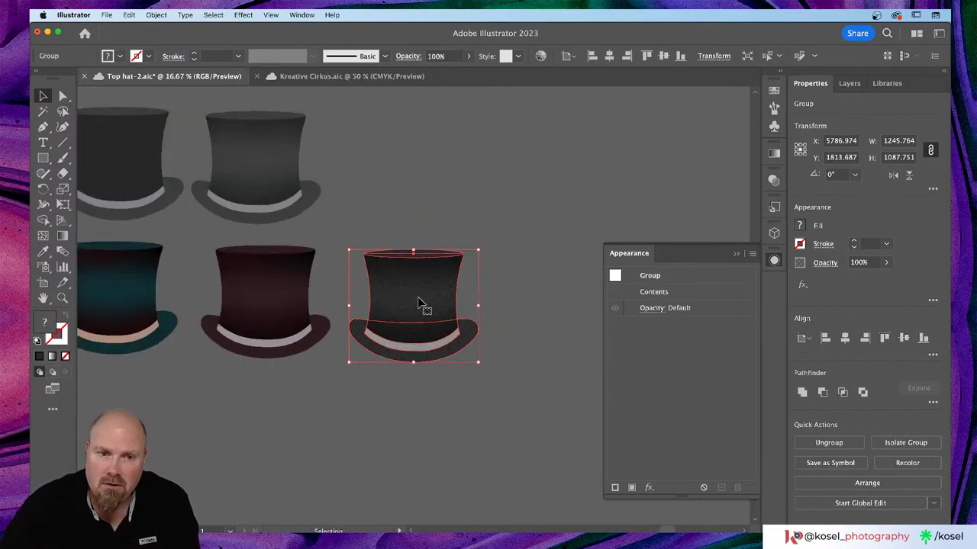
drag(420, 305, 402, 165)
click(525, 169)
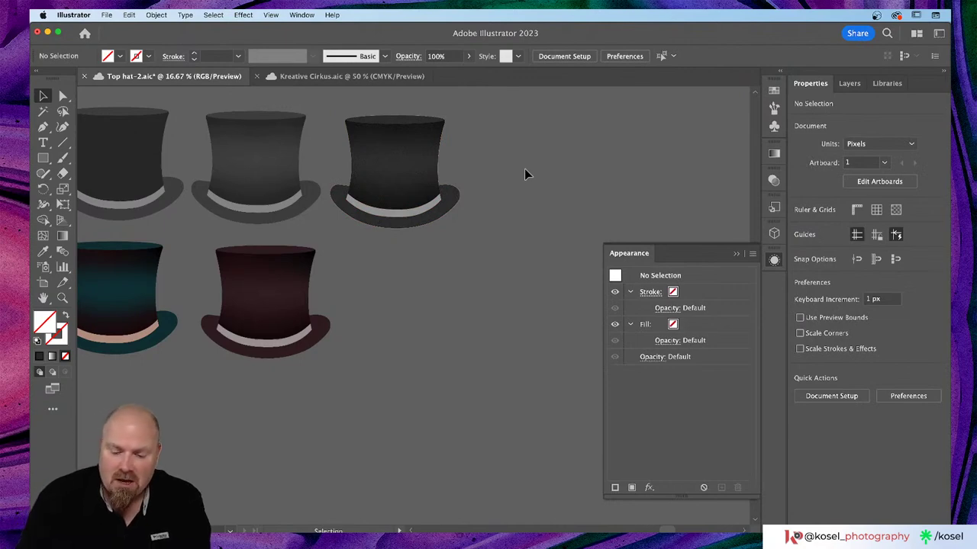
- Collapse the Appearance panel and compare the textured hat with the gradient grey hat beside it
key(super+plus)
scroll(525, 174, right, 3)
scroll(453, 231, up, 3)
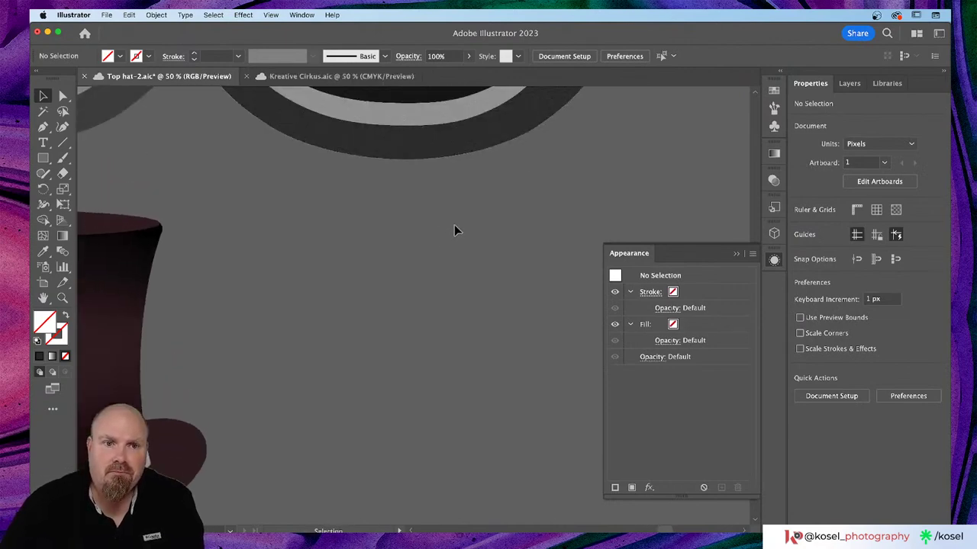
scroll(456, 231, up, 5)
scroll(456, 231, left, 8)
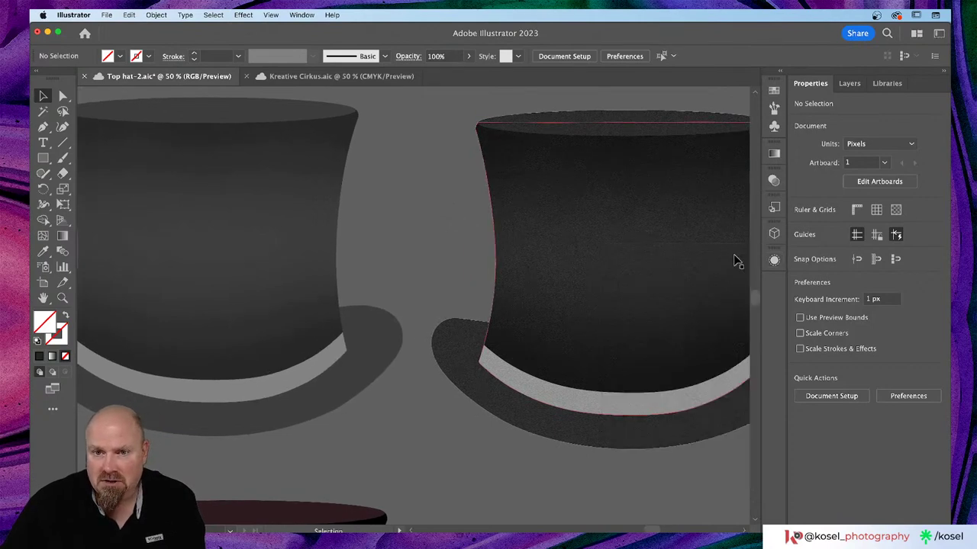
click(737, 253)
scroll(458, 414, right, 3)
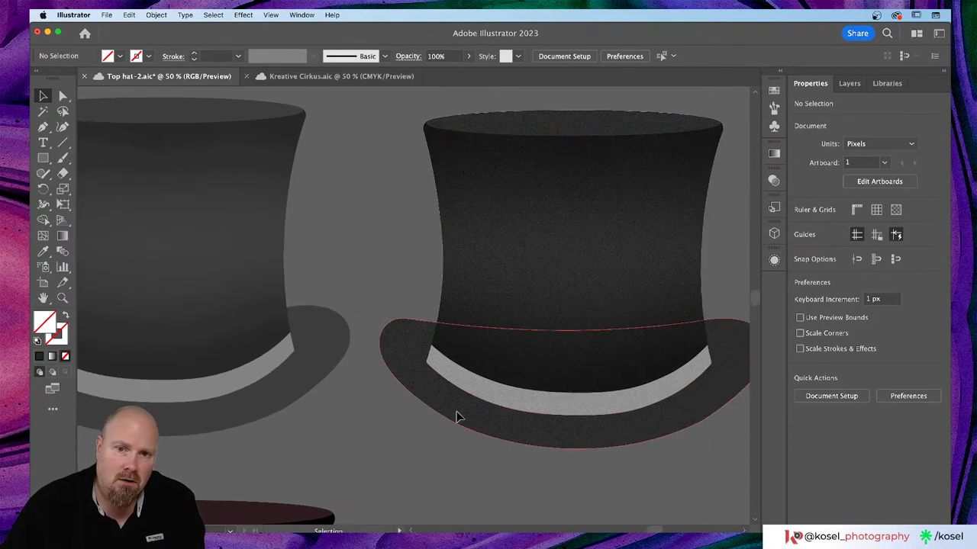
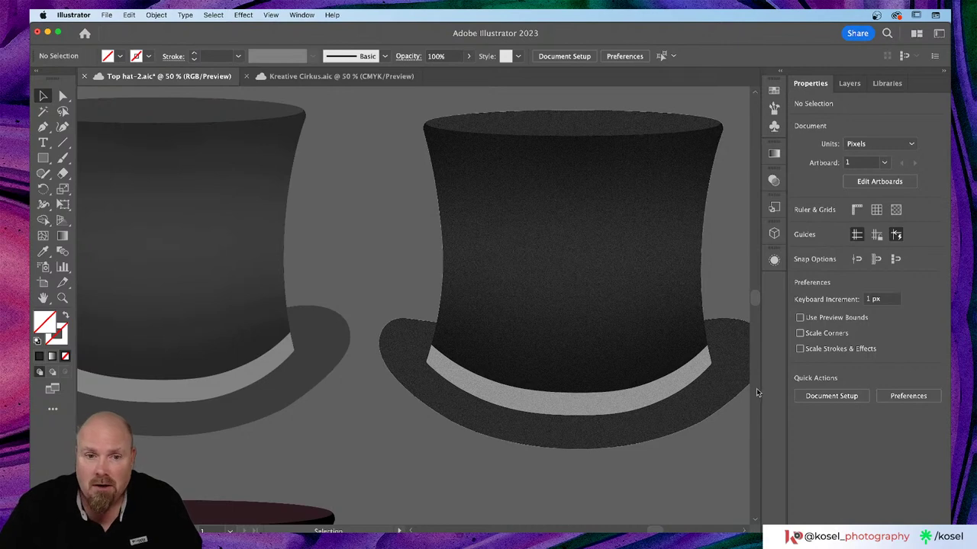
scroll(755, 388, right, 5)
scroll(756, 391, down, 2)
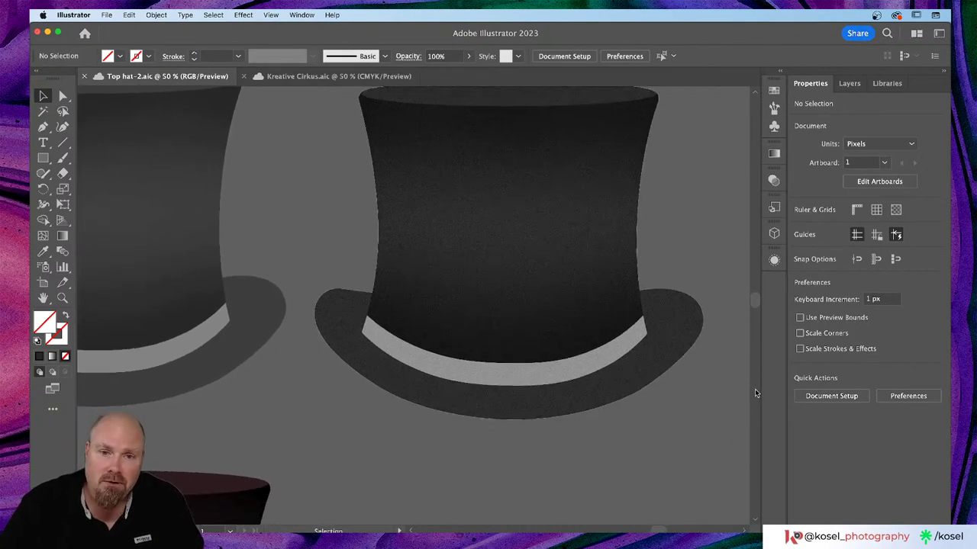
- Duplicate the textured hat into the lower row beside the dark red hat and deselect the copy
key(super+minus)
key(super+minus)
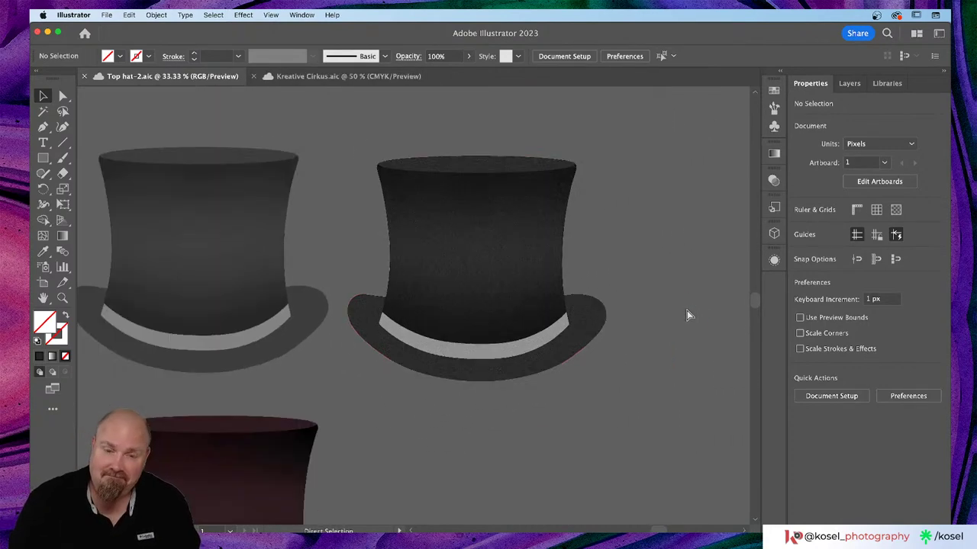
click(505, 284)
scroll(503, 277, down, 3)
scroll(508, 273, down, 1)
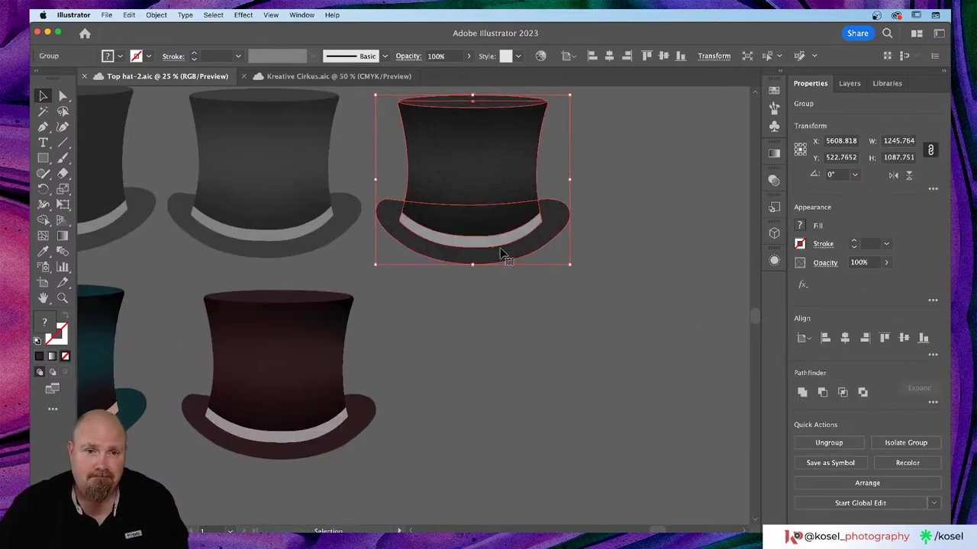
drag(516, 208, 531, 364)
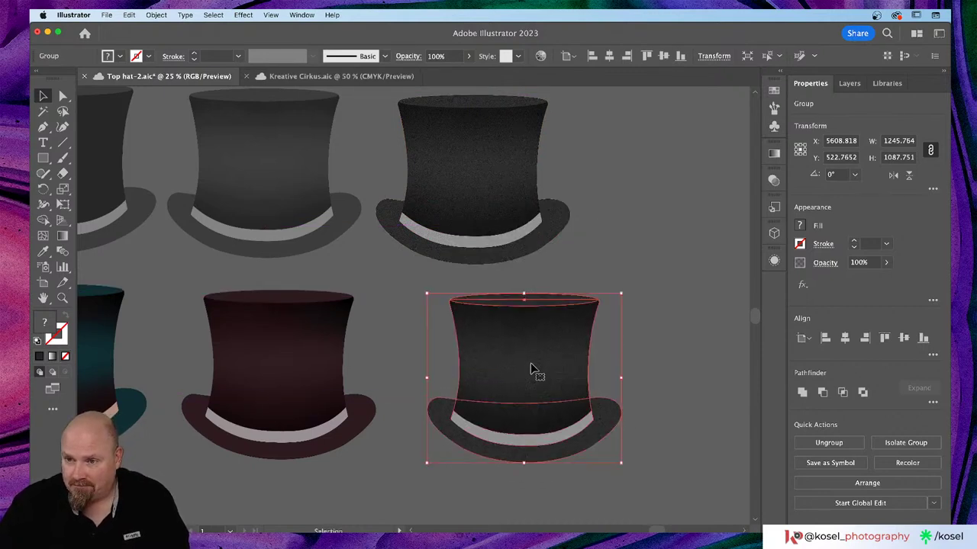
click(687, 341)
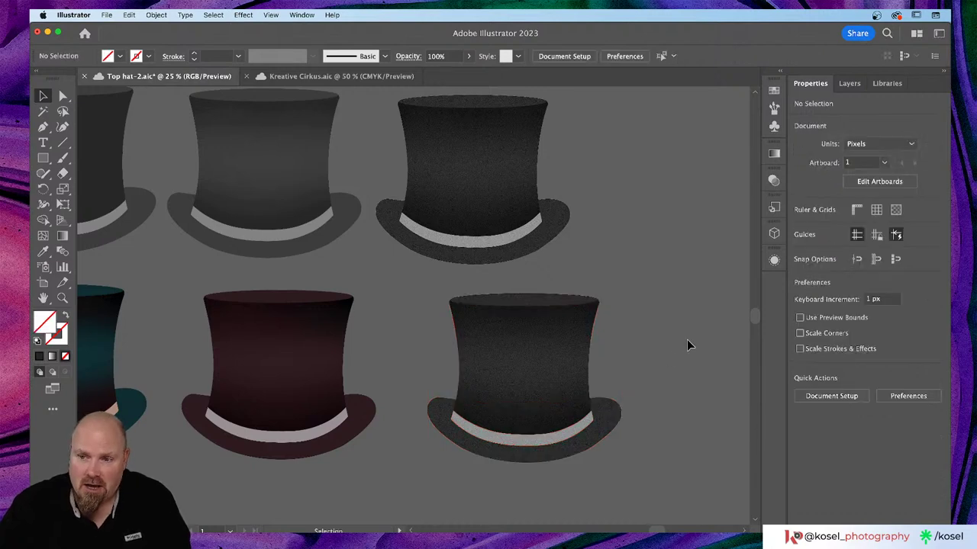
scroll(689, 341, left, 3)
scroll(688, 345, left, 2)
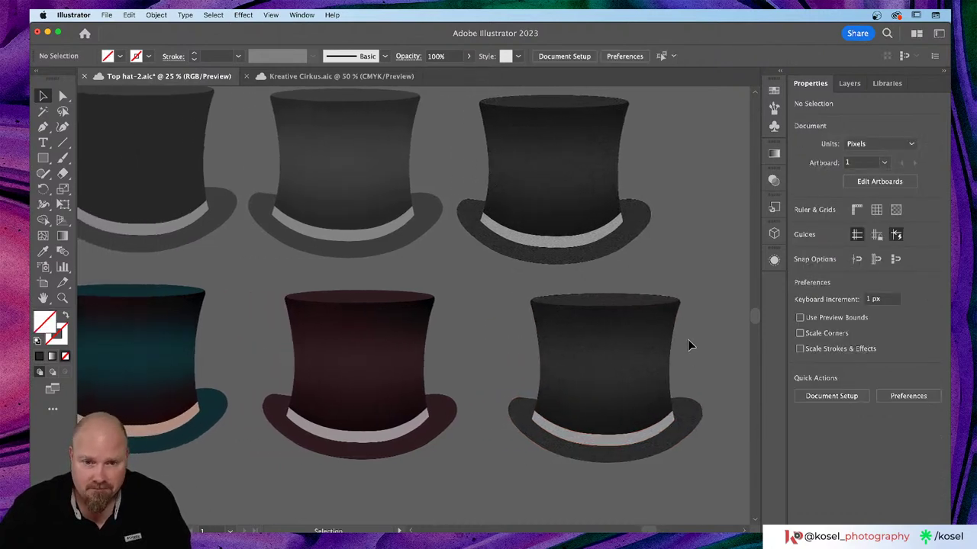
scroll(443, 371, left, 2)
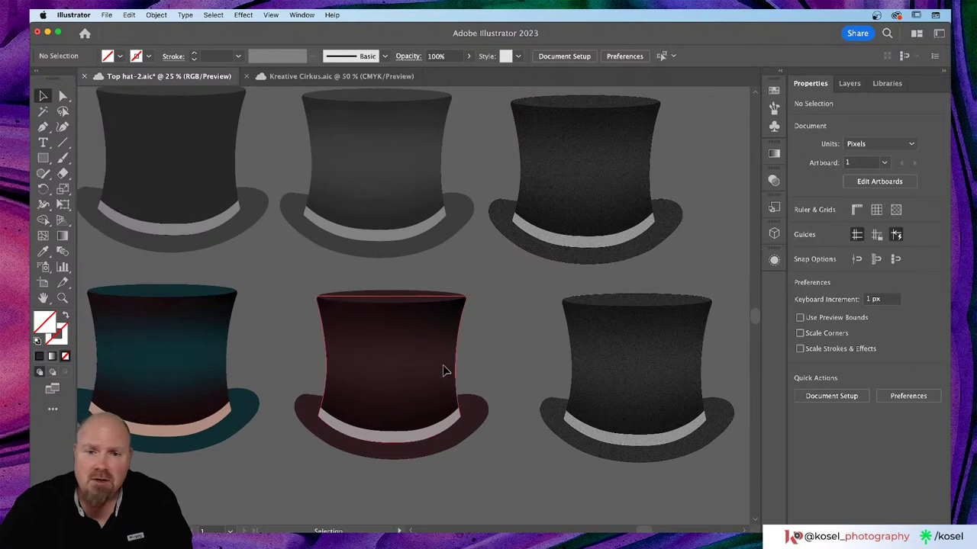
- Recolor the duplicated textured hat in the lower row with The Wandering Dreamers color group
click(608, 382)
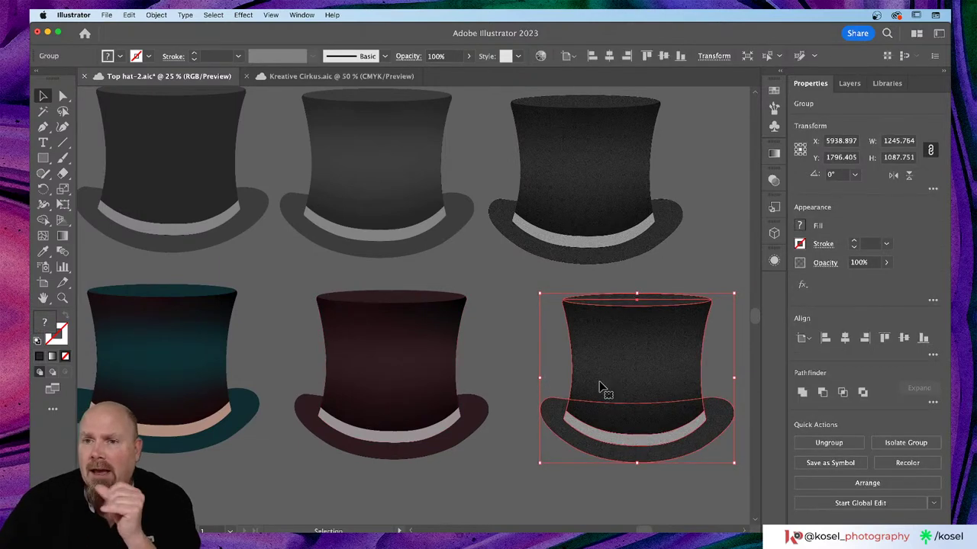
key(super+equal)
click(850, 83)
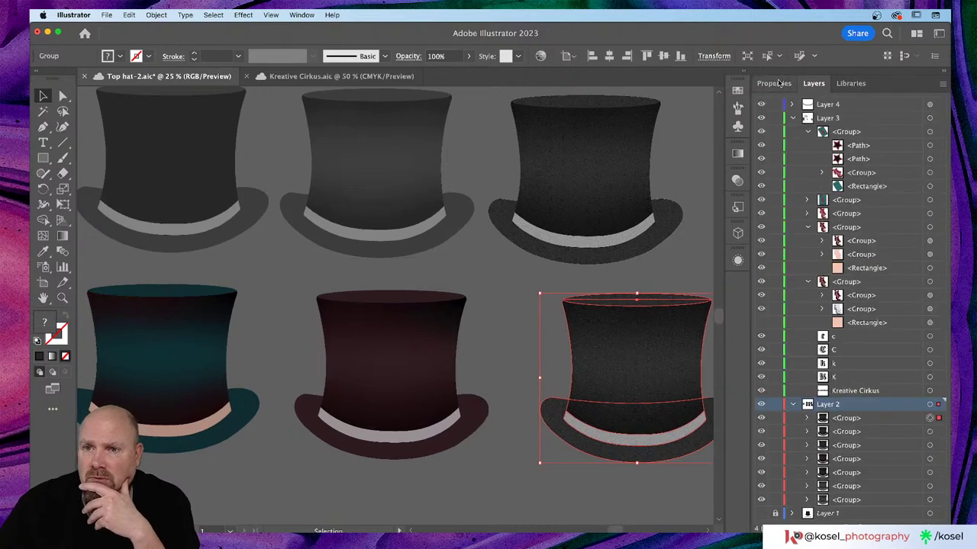
click(809, 83)
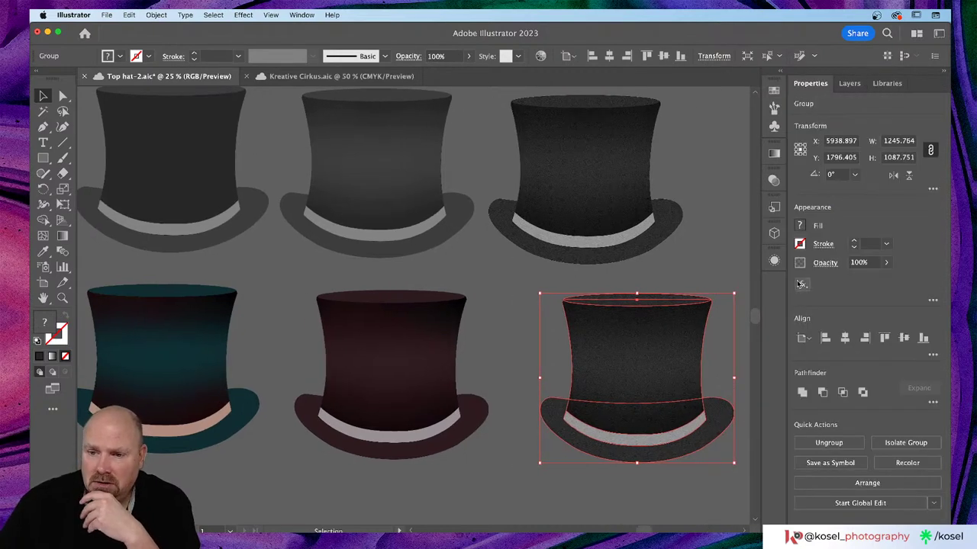
click(906, 467)
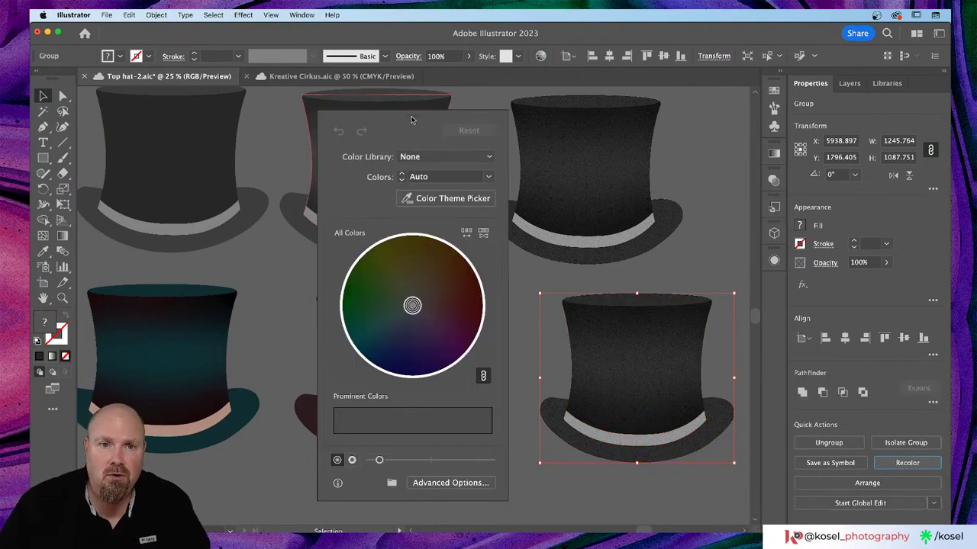
drag(412, 118, 194, 97)
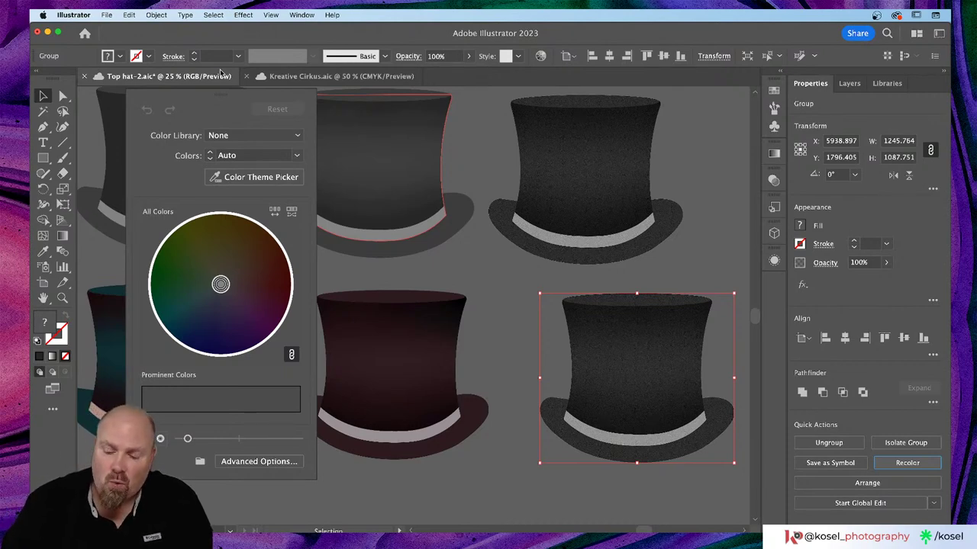
click(296, 138)
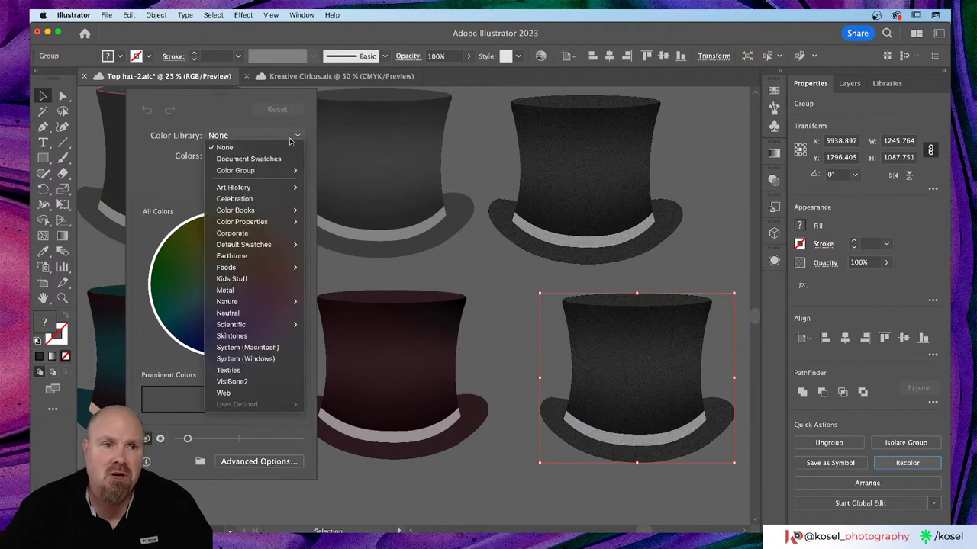
mouse_move(259, 171)
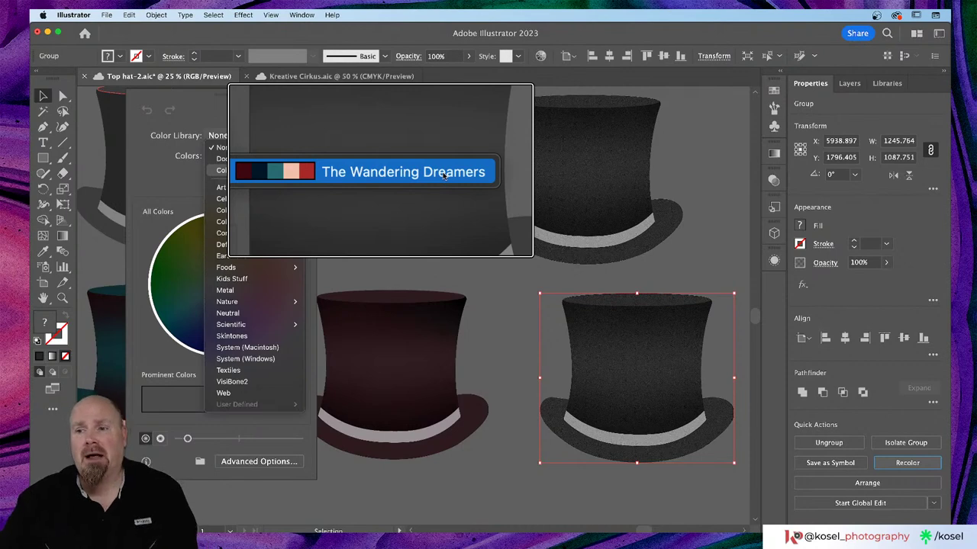
click(382, 172)
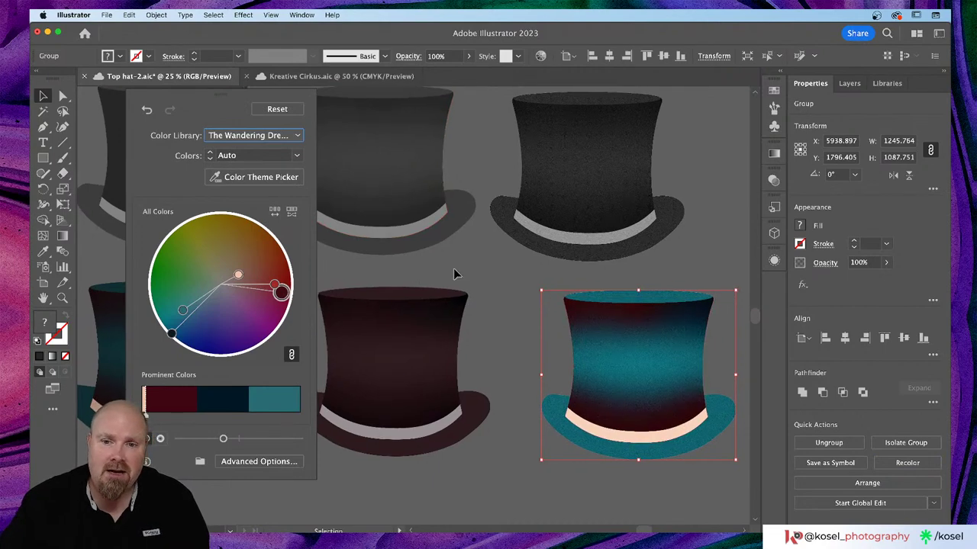
- Shuffle the recolored hat's color order several times to try out teal, navy and peach variants
scroll(453, 267, right, 3)
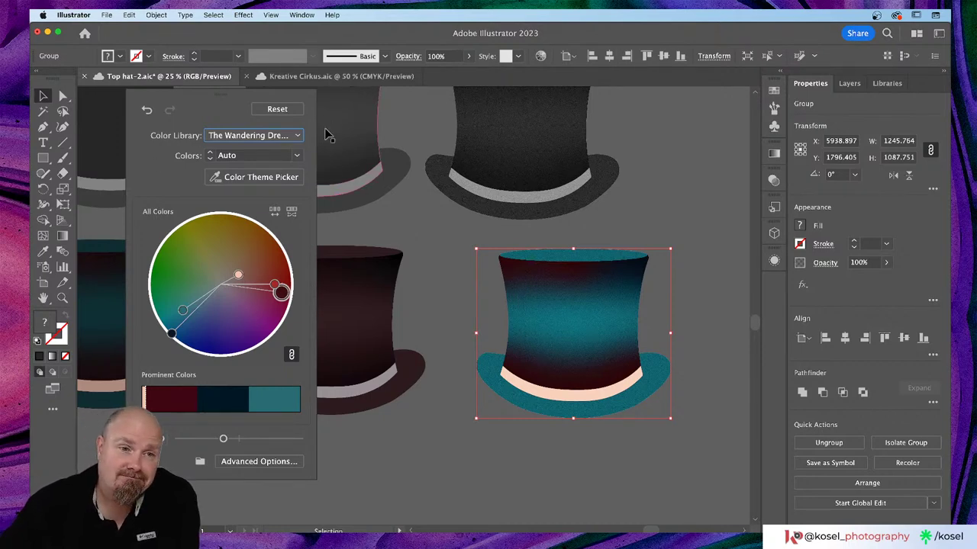
click(275, 211)
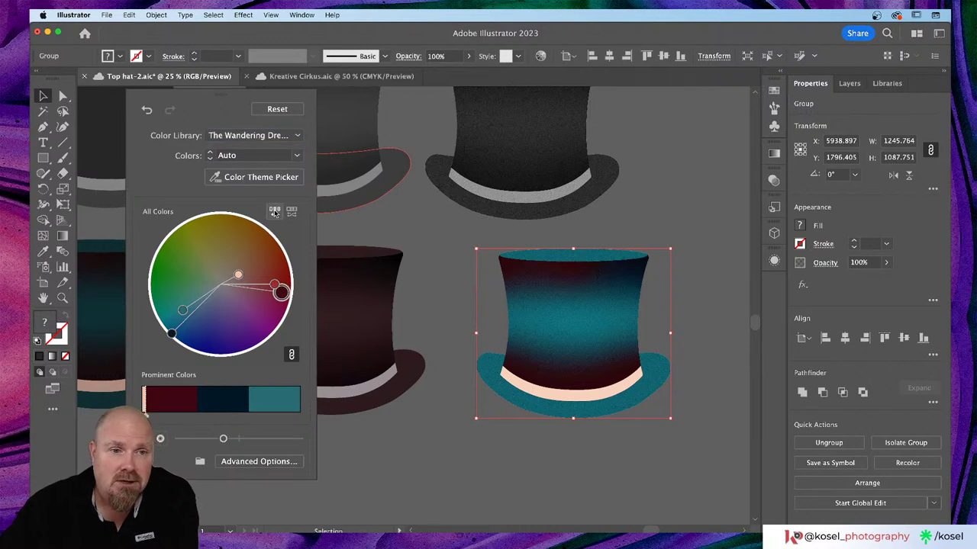
click(275, 212)
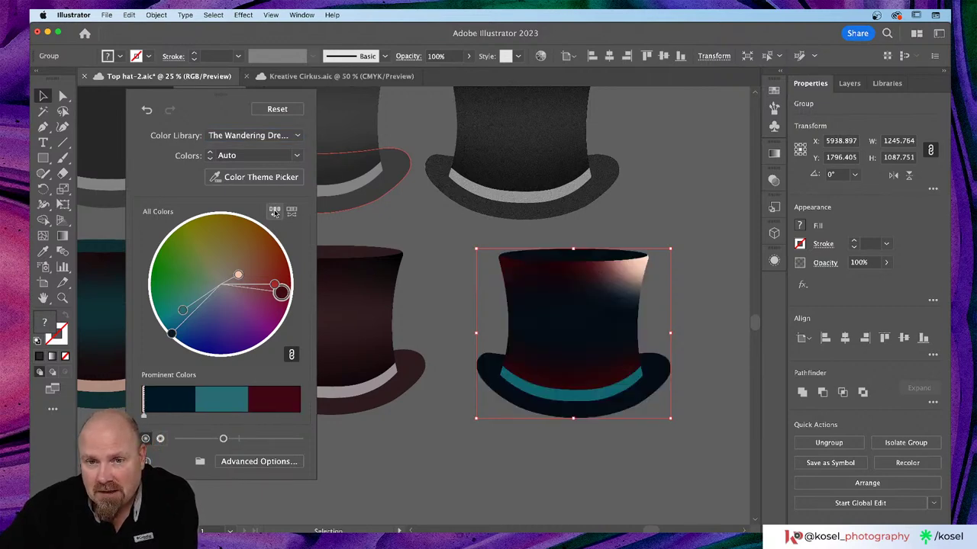
click(275, 211)
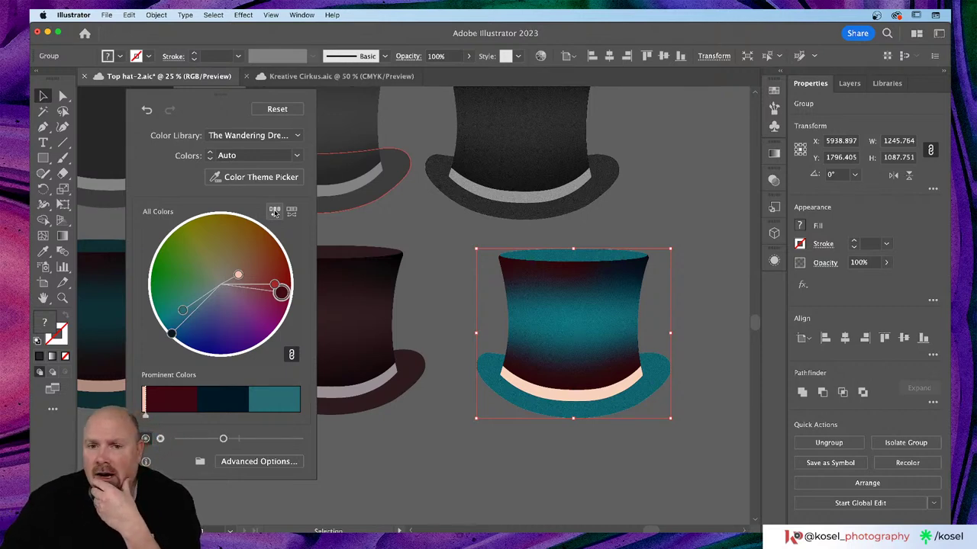
click(274, 211)
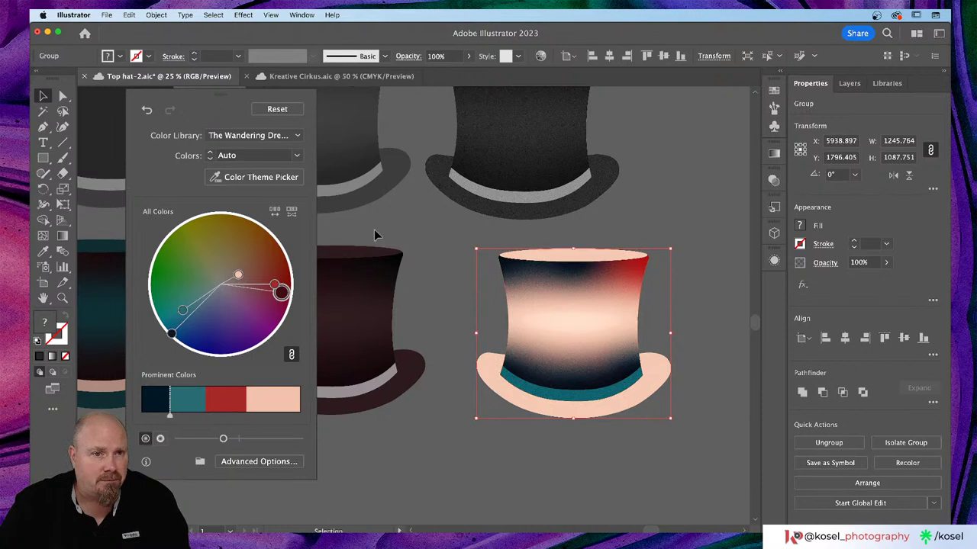
click(273, 211)
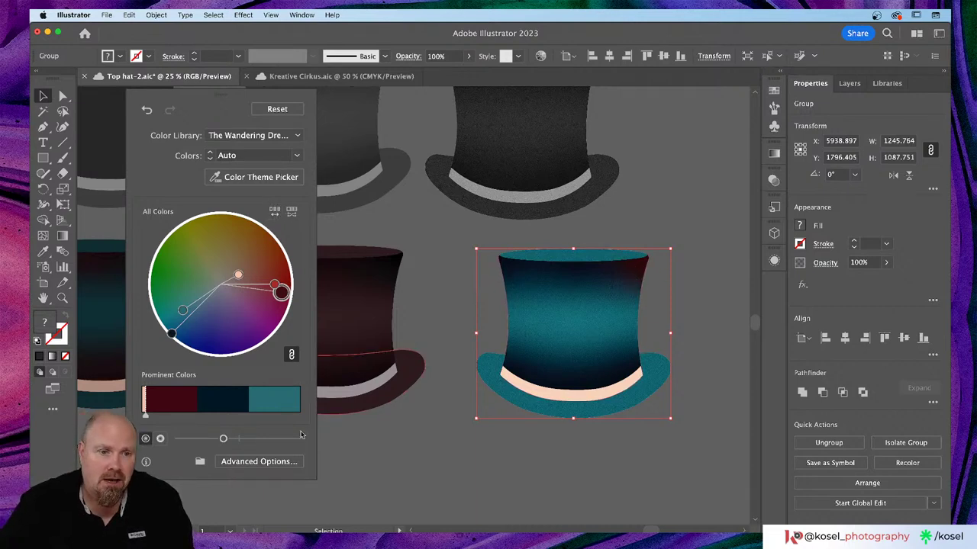
- Darken the recolored hat's overall brightness and compare it with the teal and dark red hats in the lower row
drag(223, 438, 197, 439)
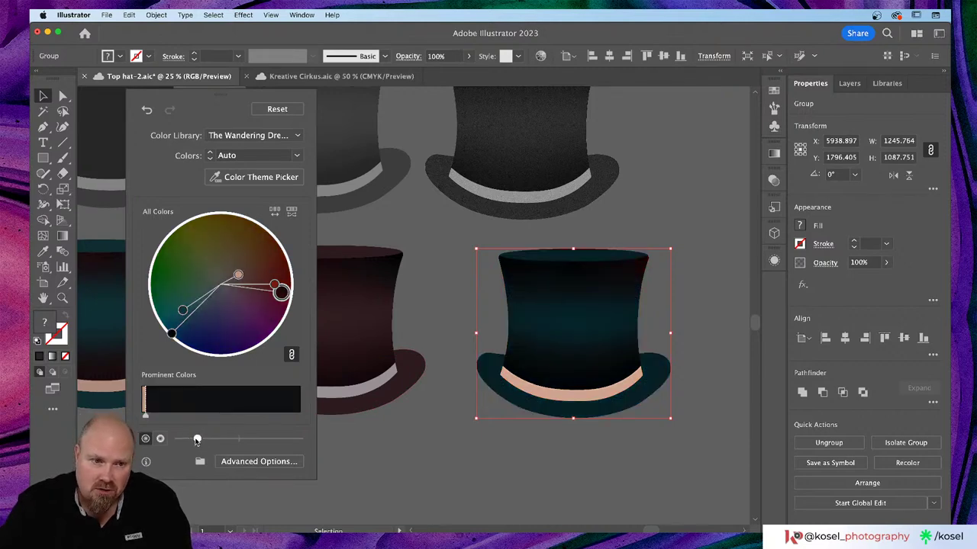
scroll(398, 438, left, 5)
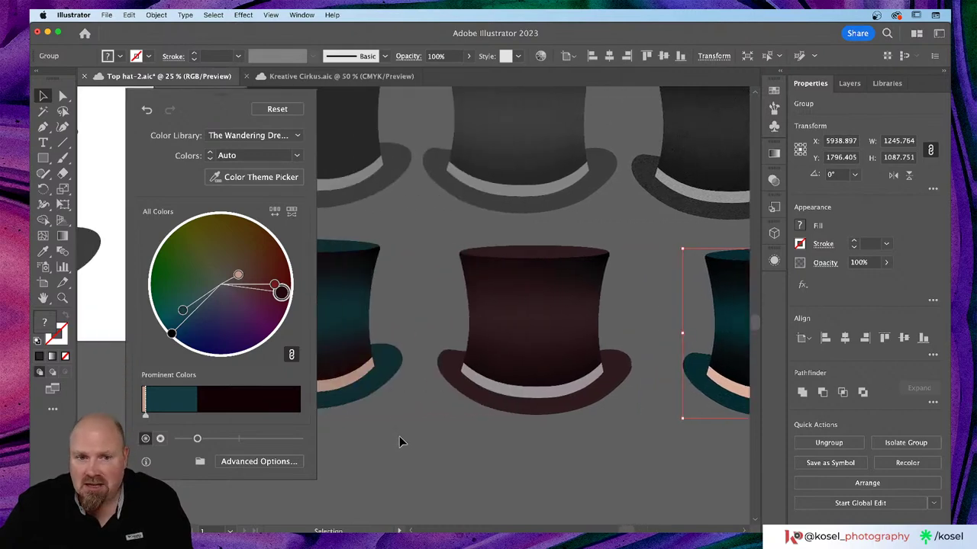
scroll(399, 436, left, 2)
scroll(399, 436, right, 7)
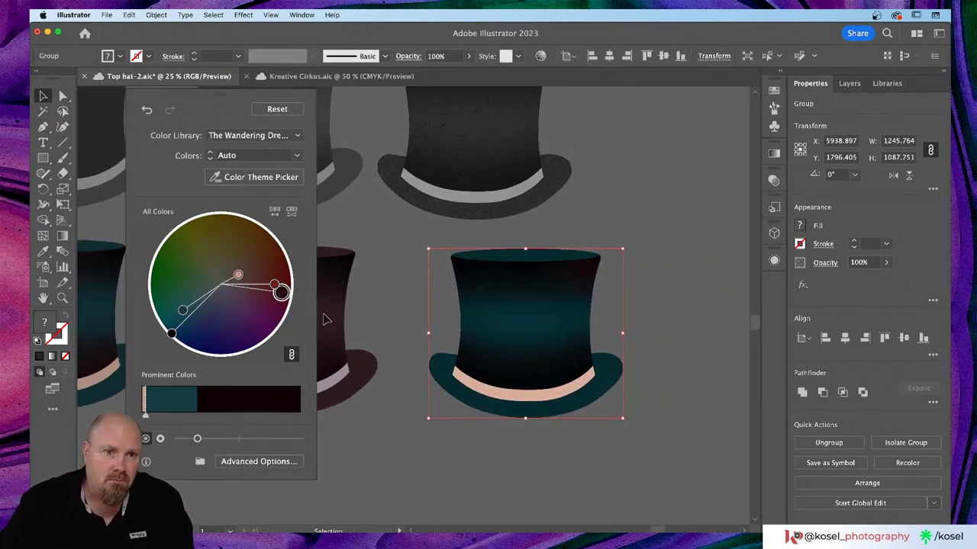
- Randomize the hat's saturation and brightness twice, then shuffle to a copper hat with a teal band and darken it slightly
click(293, 211)
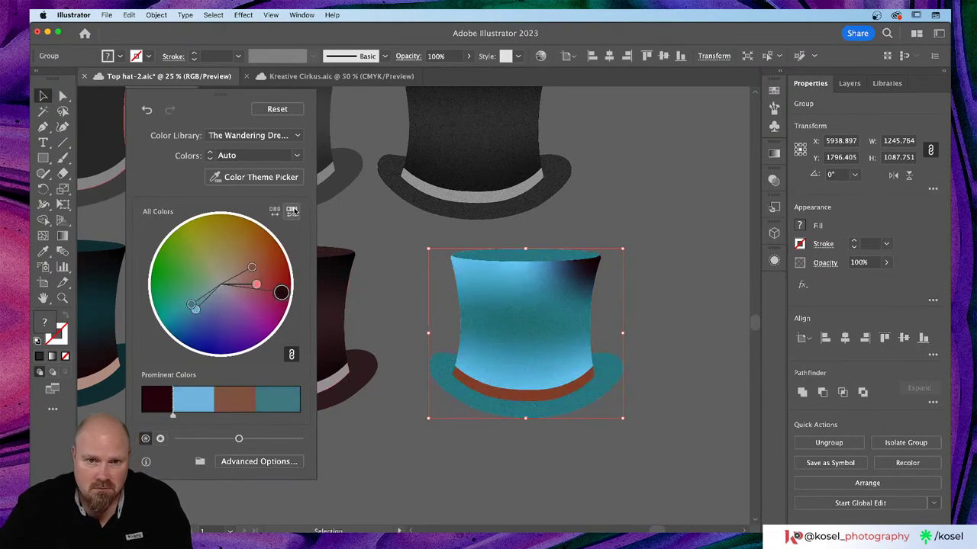
click(293, 211)
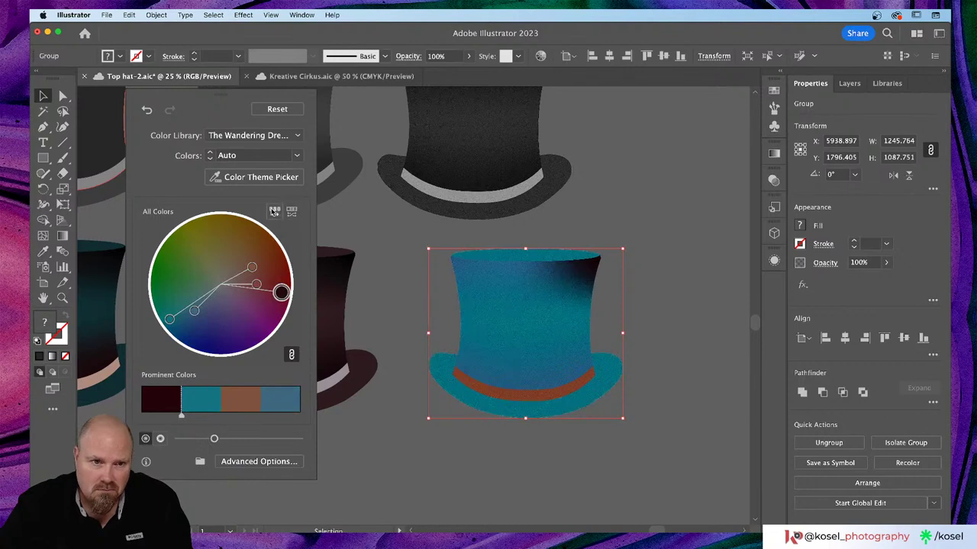
click(274, 211)
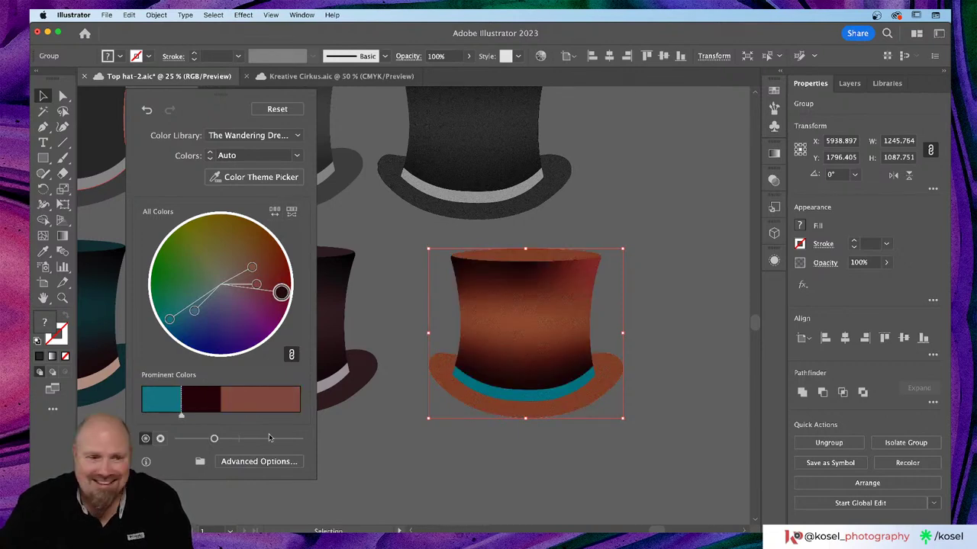
drag(213, 439, 202, 438)
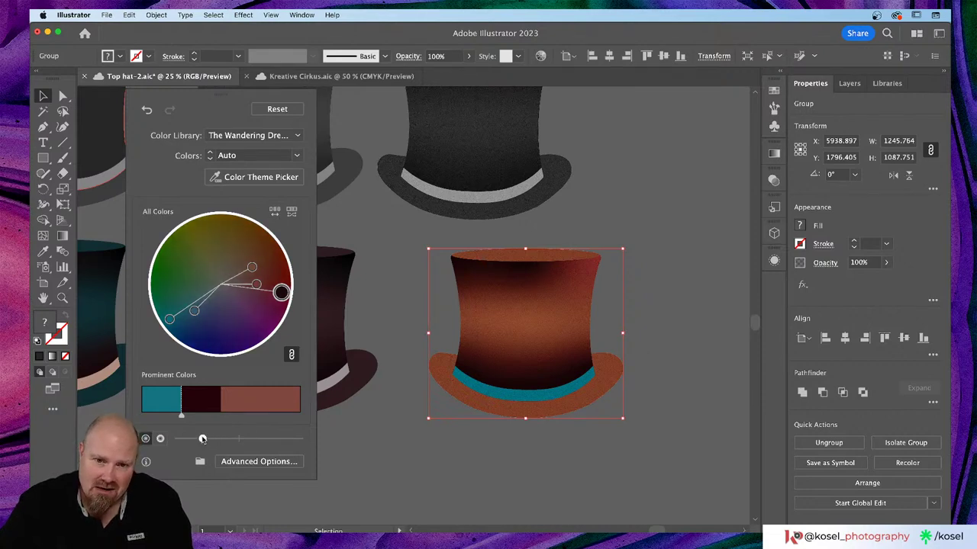
- Shuffle the color order repeatedly, randomizing saturation and brightness once, to reach a blue hat with a black band
click(275, 214)
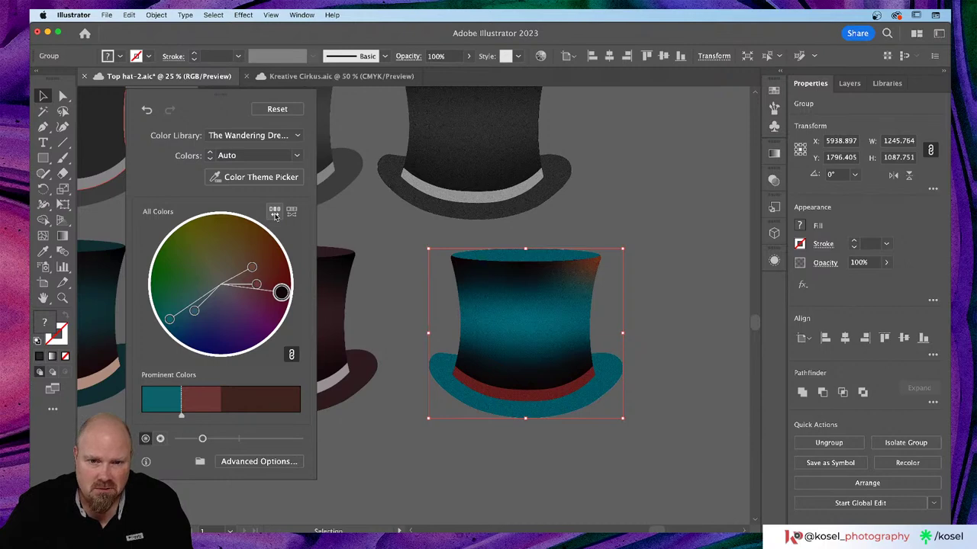
click(275, 214)
click(276, 213)
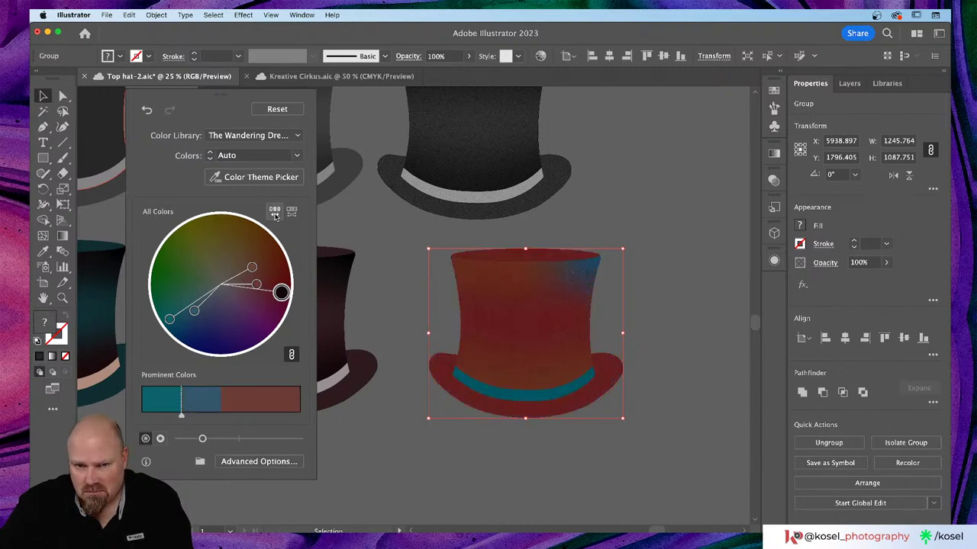
click(276, 214)
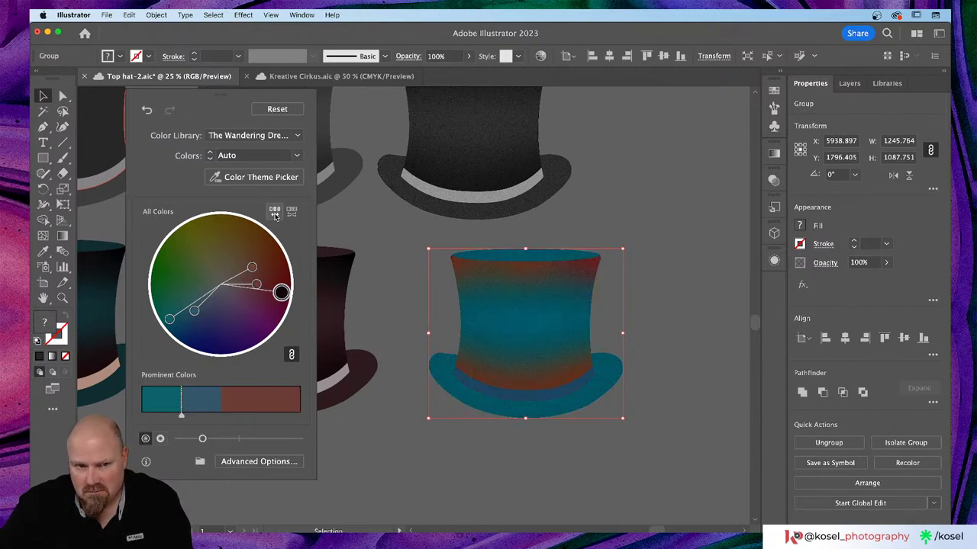
click(292, 214)
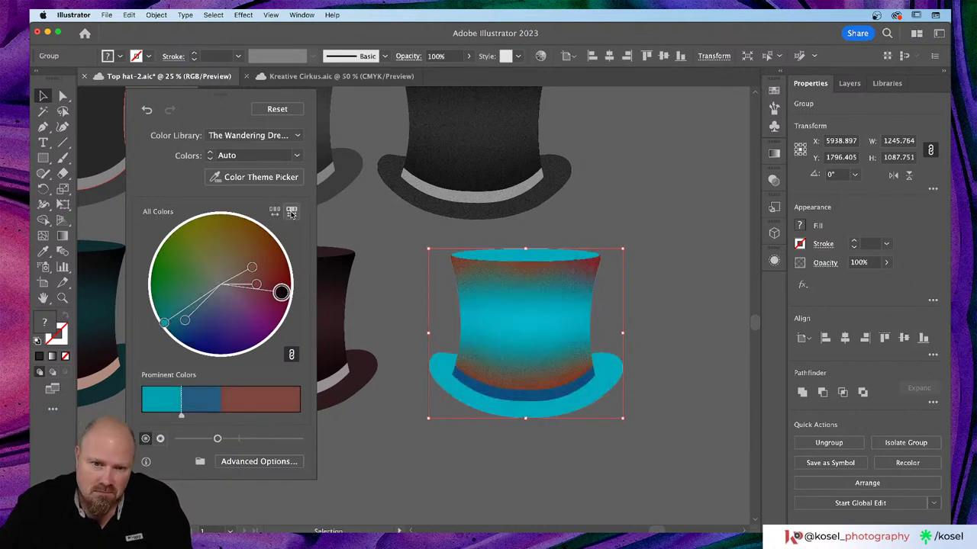
click(274, 213)
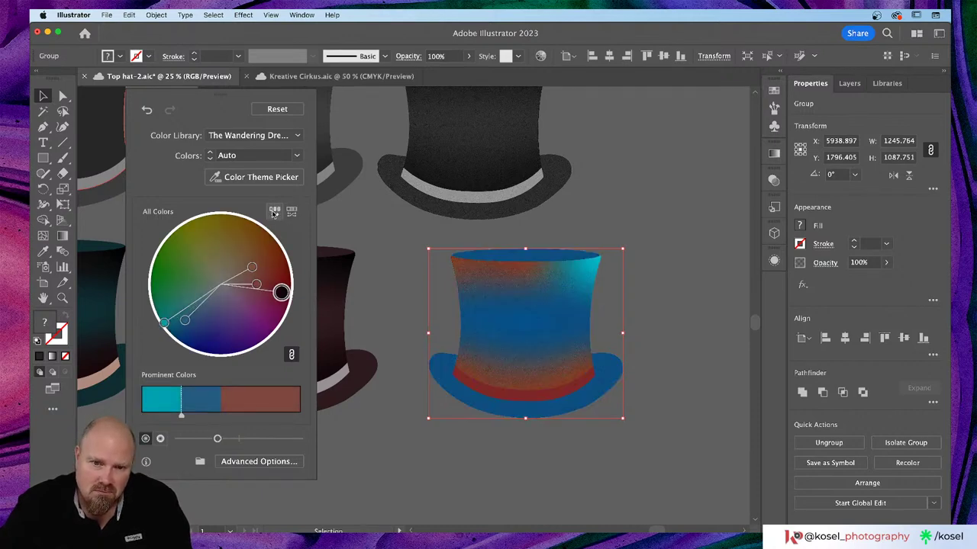
click(274, 212)
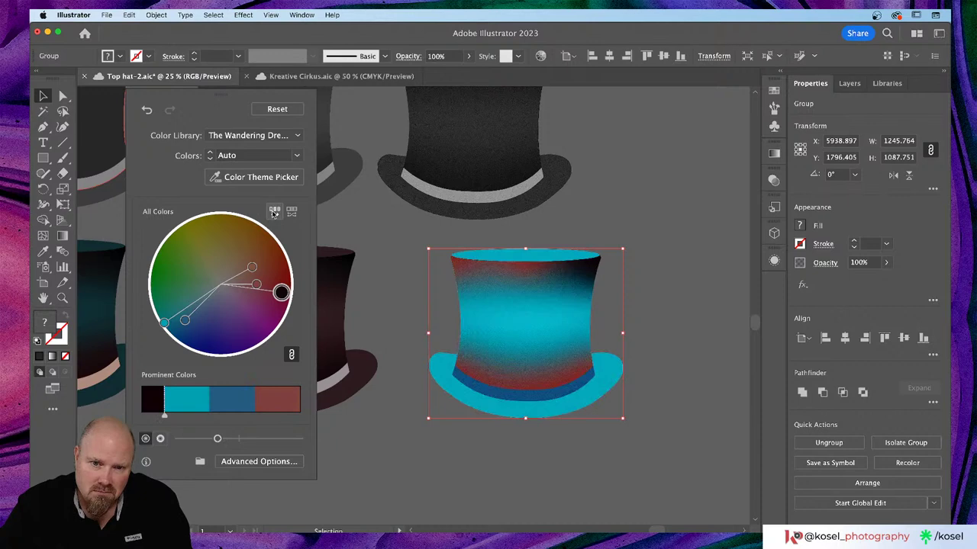
click(273, 212)
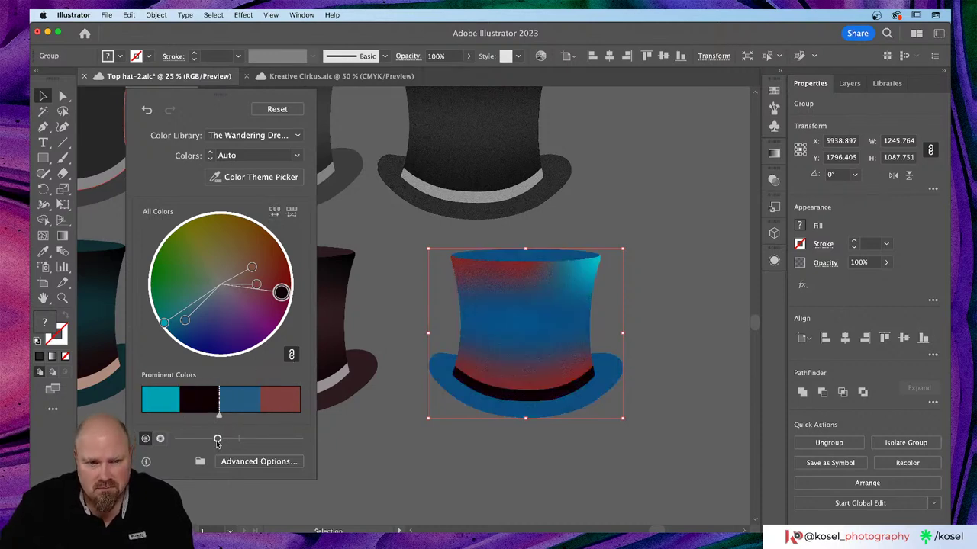
- Lower the hat's overall brightness and shuffle its color order to a dark red crown and brim with a teal band
drag(218, 440, 200, 440)
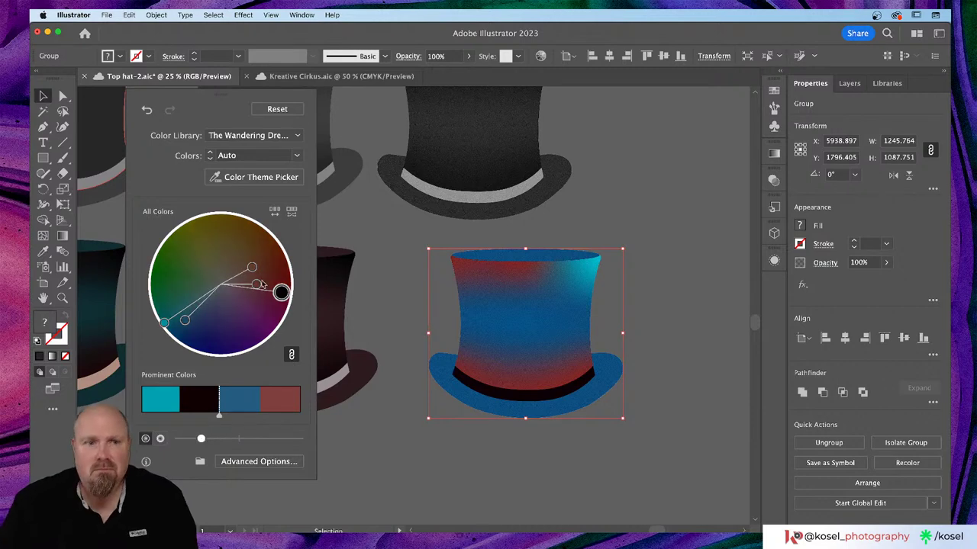
click(274, 212)
click(274, 212)
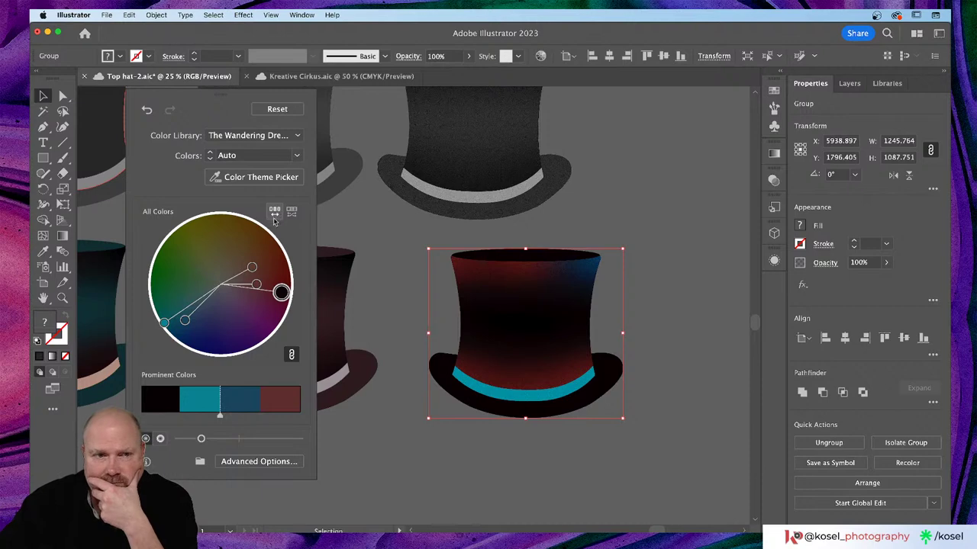
click(274, 212)
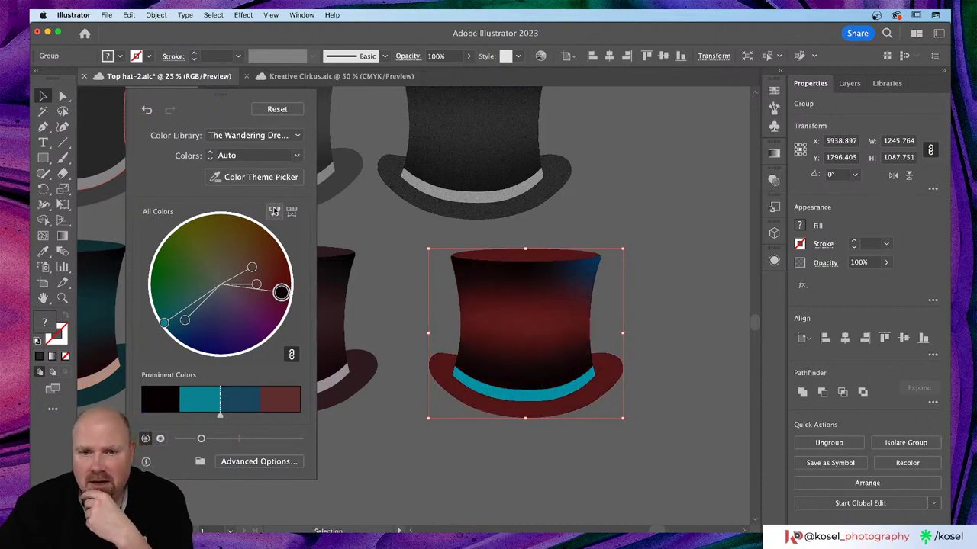
drag(202, 440, 184, 441)
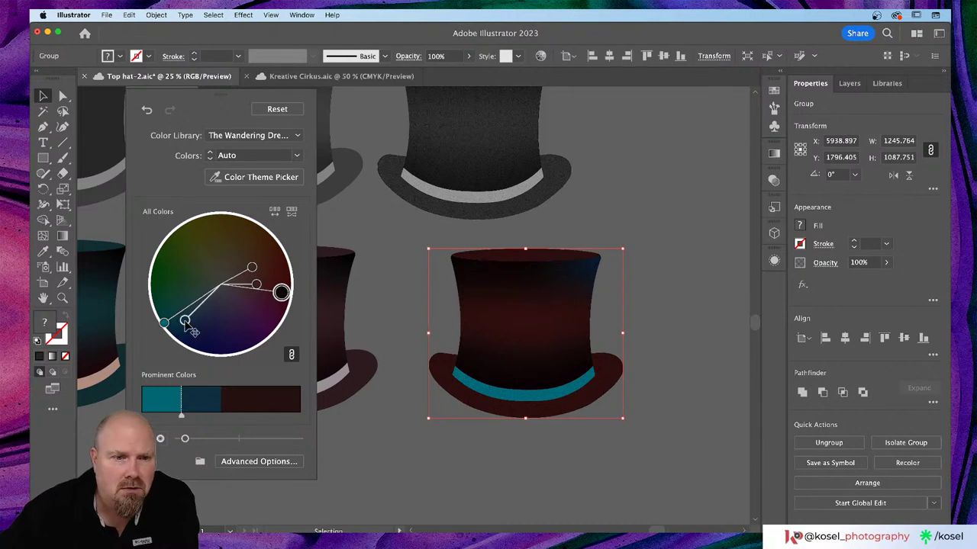
- Unlink the harmony colors and move the dark blue handle into the red-brown area of the color wheel
drag(185, 322, 267, 272)
click(291, 355)
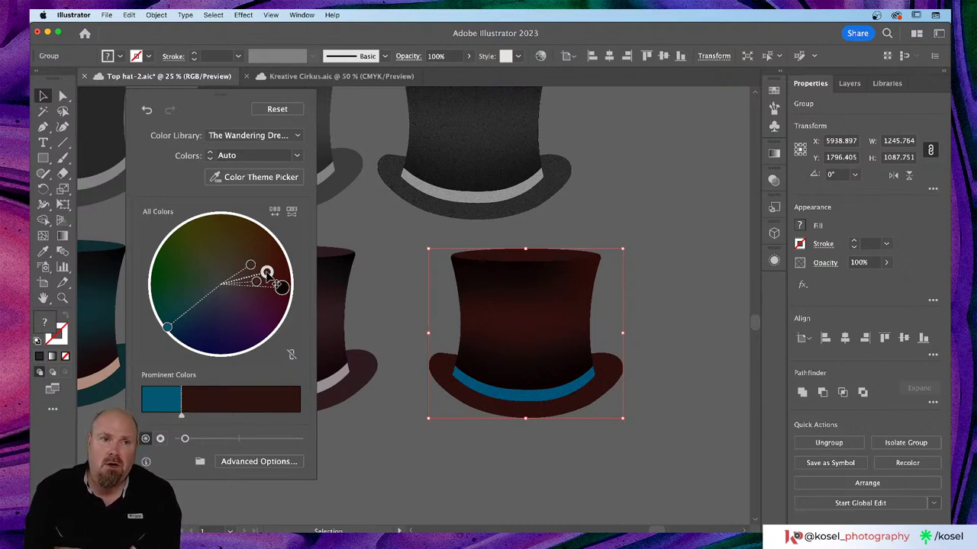
- Set the number of colors used for recoloring the hat to All
click(298, 156)
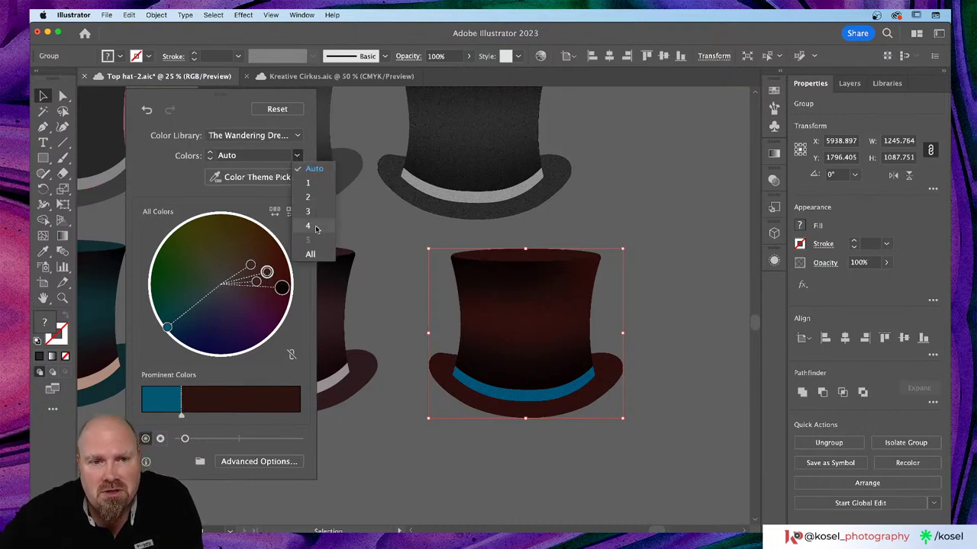
text(All)
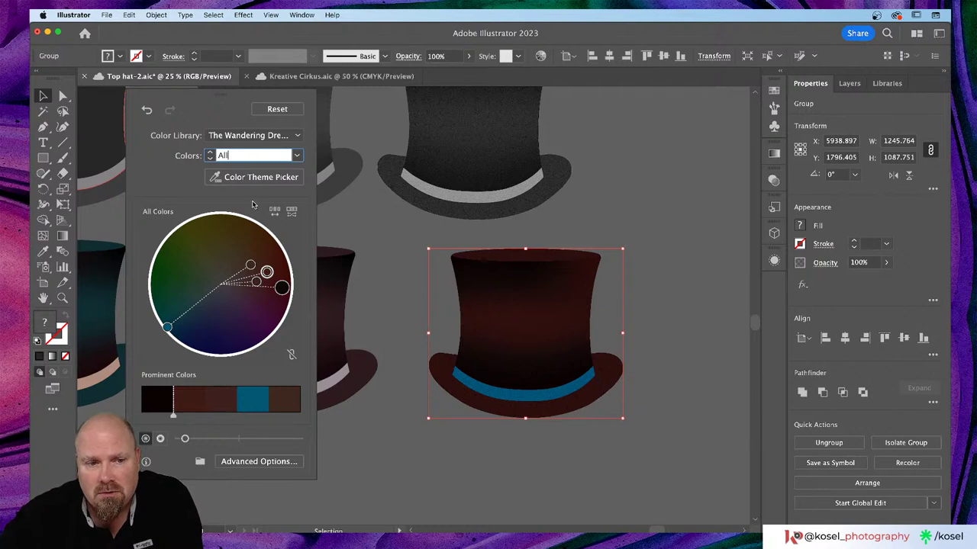
- Finish the recoloring of the dark red hat and examine its crown gradient, blue band and brim up close
click(636, 197)
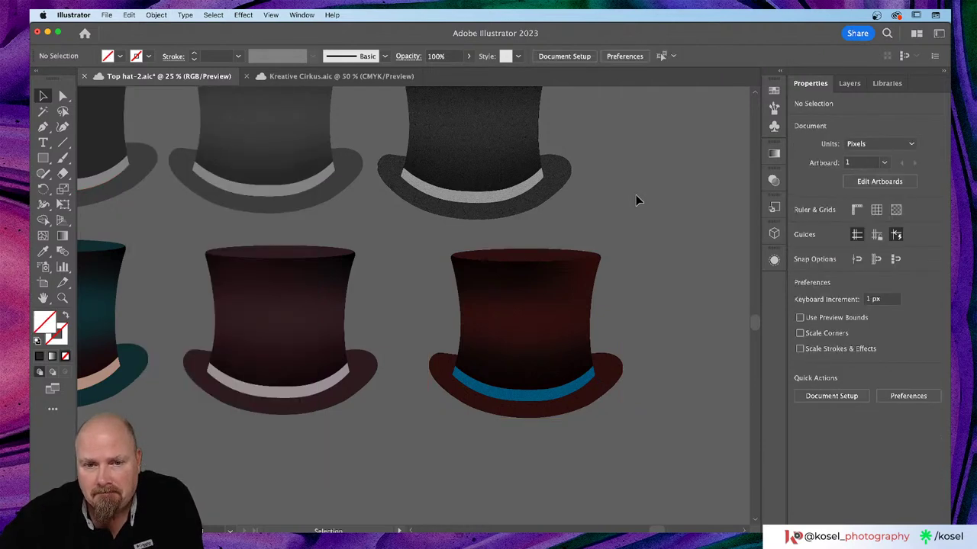
scroll(637, 200, left, 5)
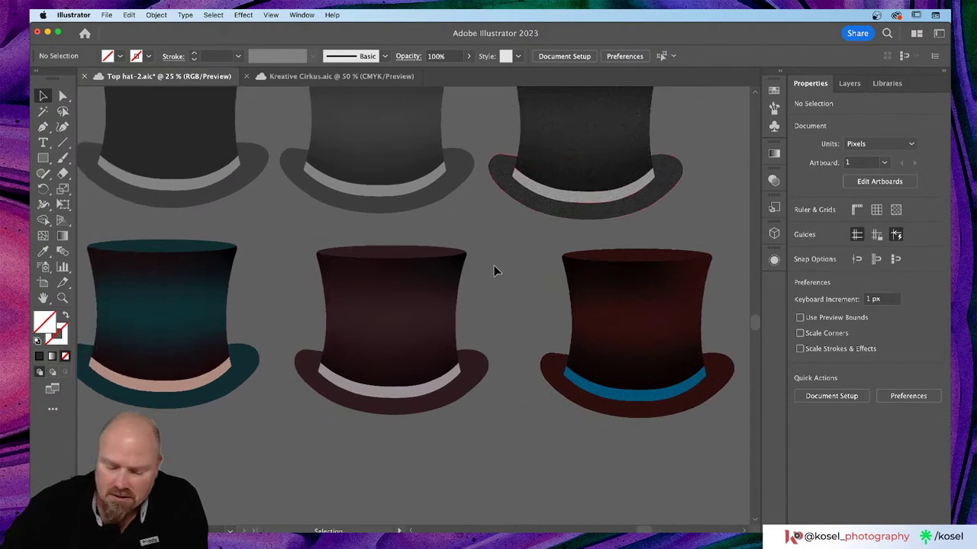
key(super+equal)
key(super+equal)
key(super+equal)
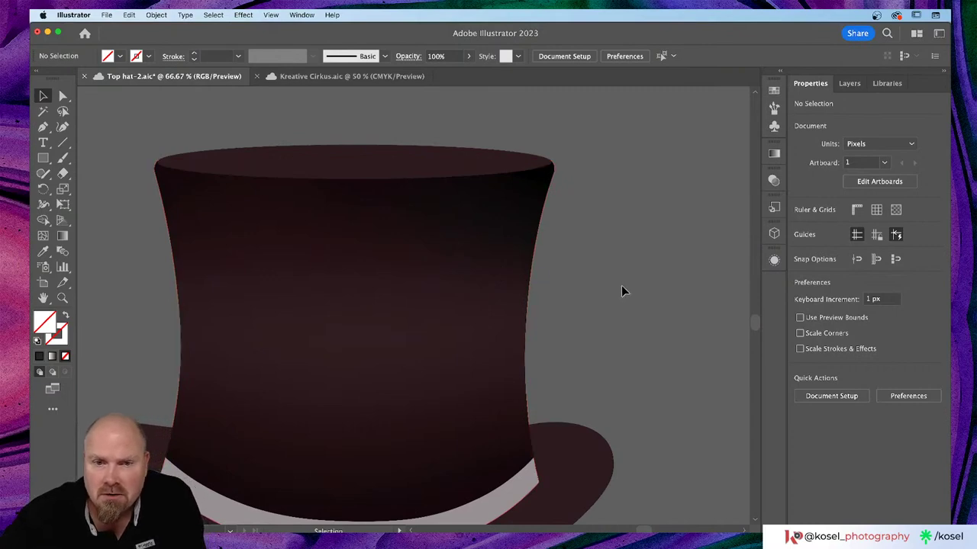
scroll(618, 287, right, 10)
scroll(610, 291, right, 5)
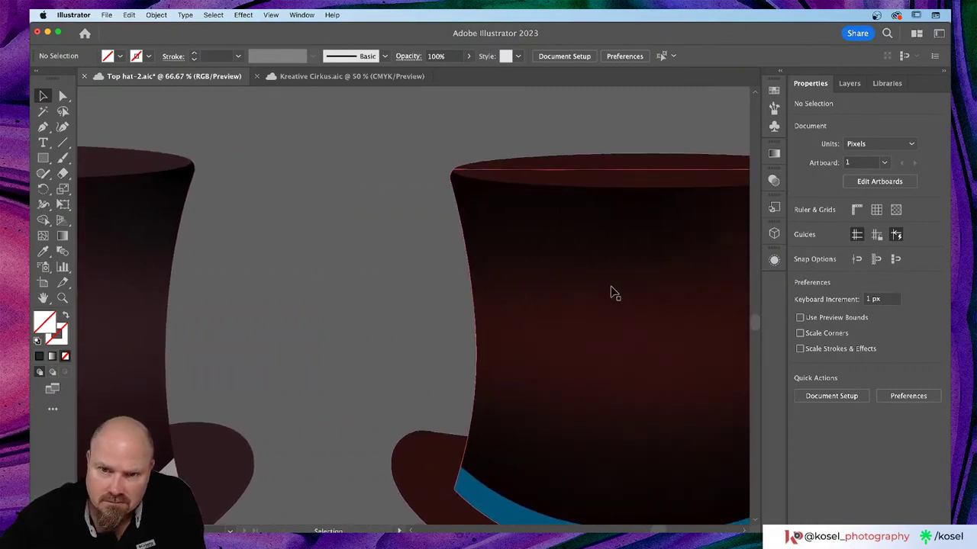
scroll(611, 293, down, 5)
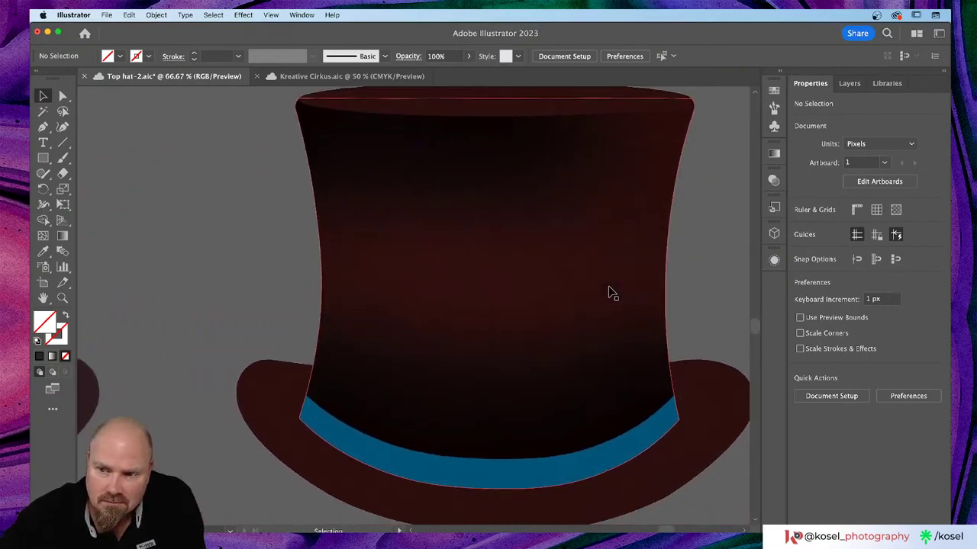
scroll(612, 301, down, 2)
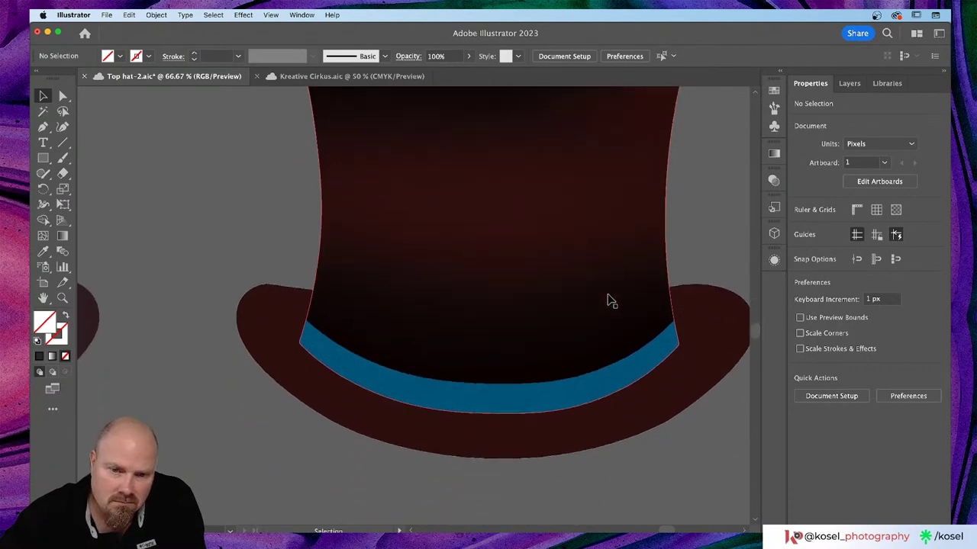
key(super+minus)
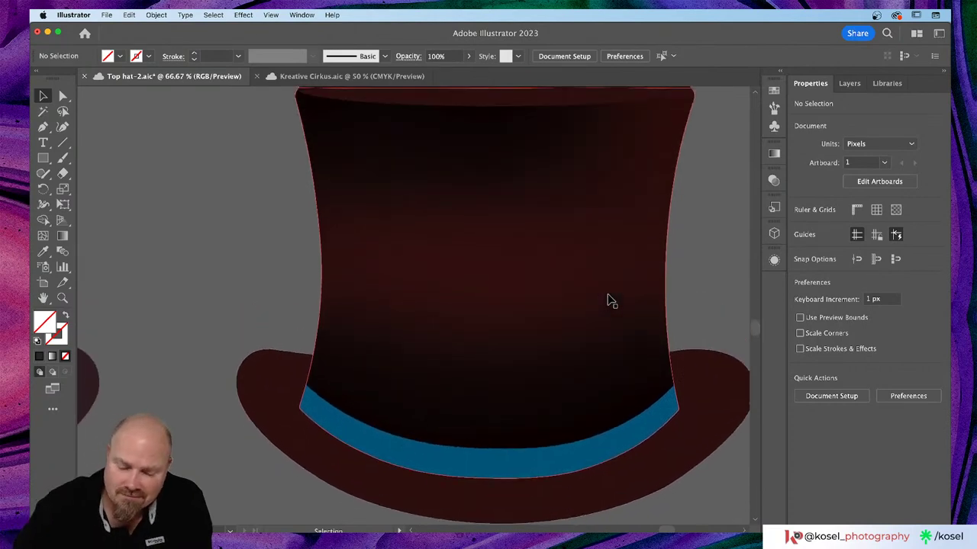
key(super+minus)
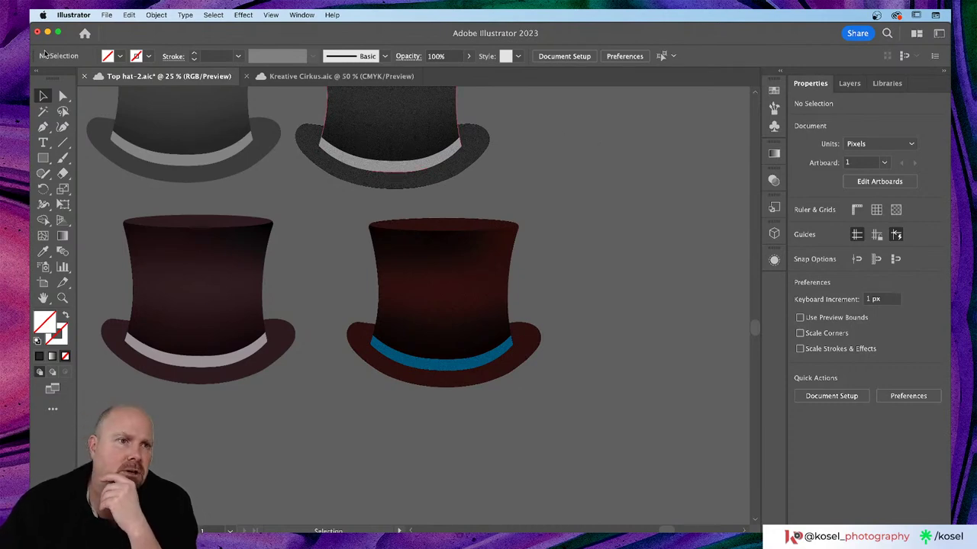
- Open the new document setup and resize its window so the preset details are fully shown
click(86, 34)
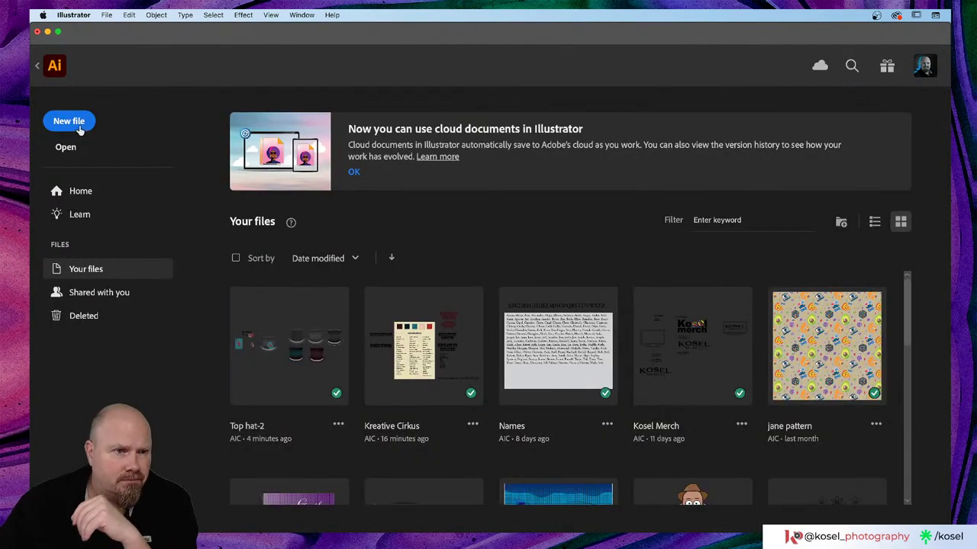
click(84, 120)
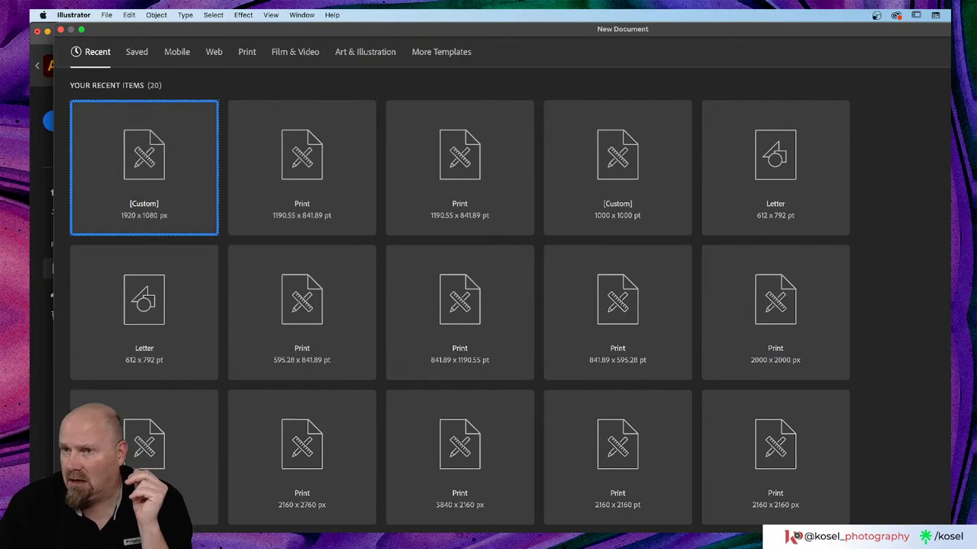
drag(931, 31, 892, 31)
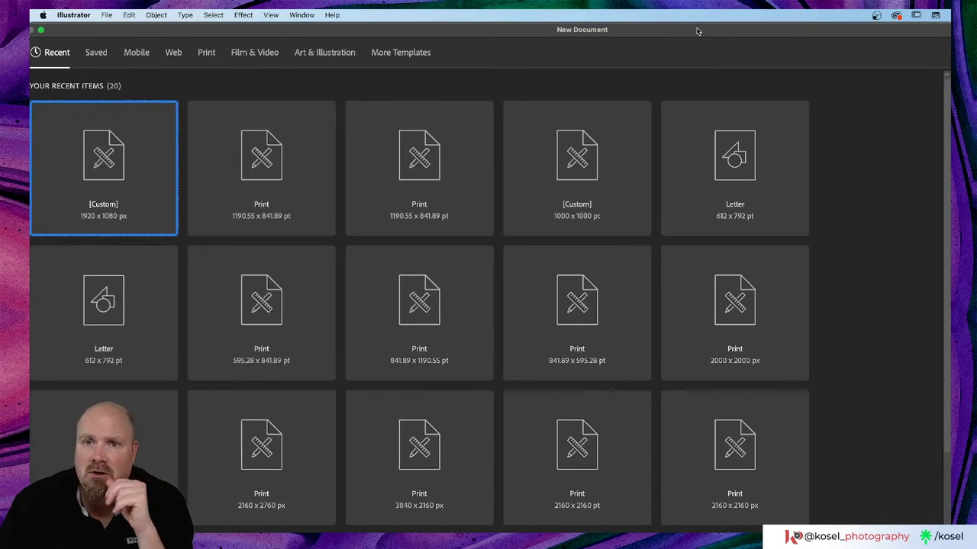
drag(699, 31, 765, 44)
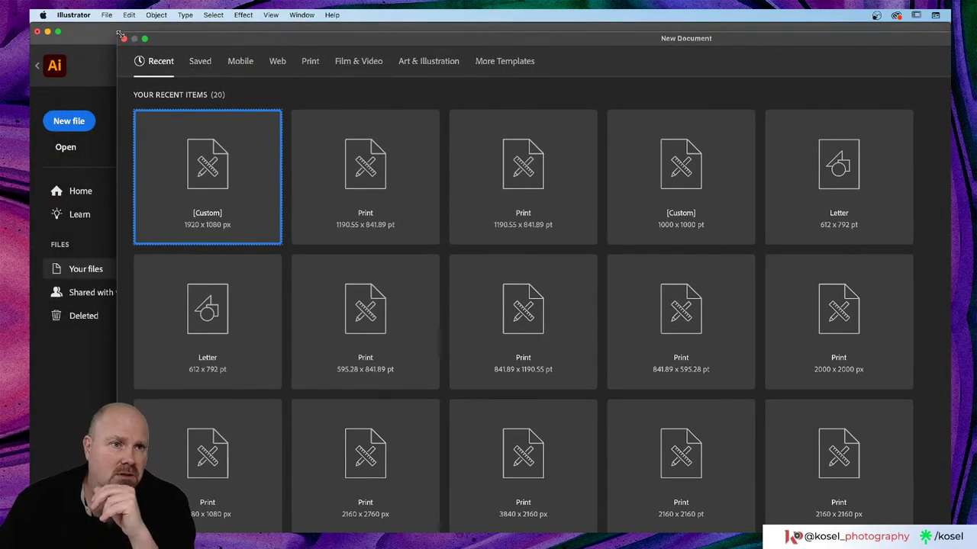
drag(157, 49, 71, 41)
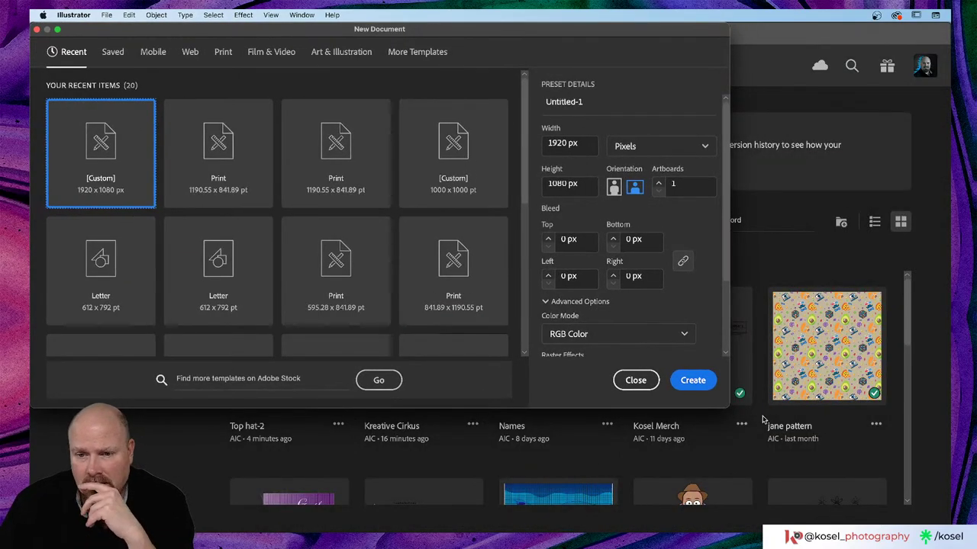
drag(729, 406, 940, 515)
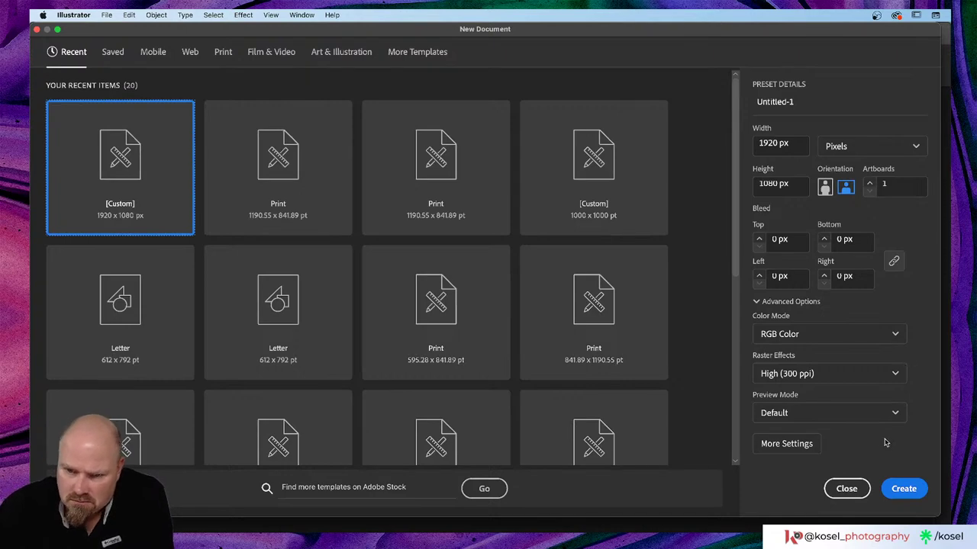
- Review the preview mode and additional new document settings, then return to the top hat artwork without creating a document
click(893, 412)
click(894, 412)
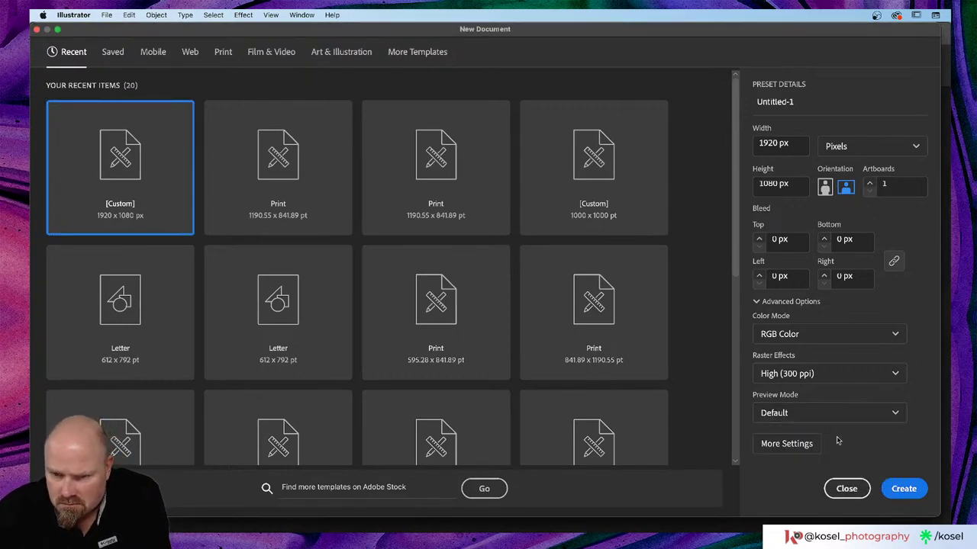
click(766, 443)
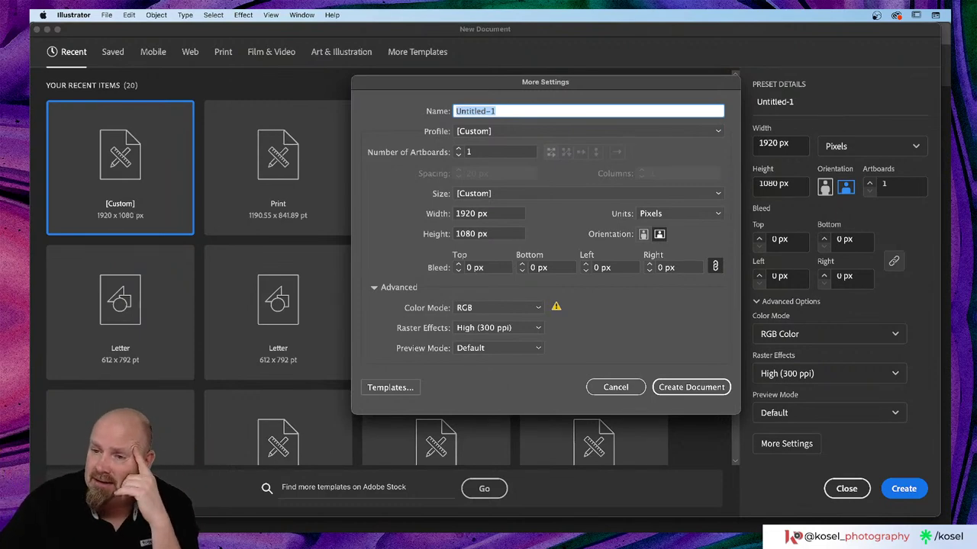
click(615, 387)
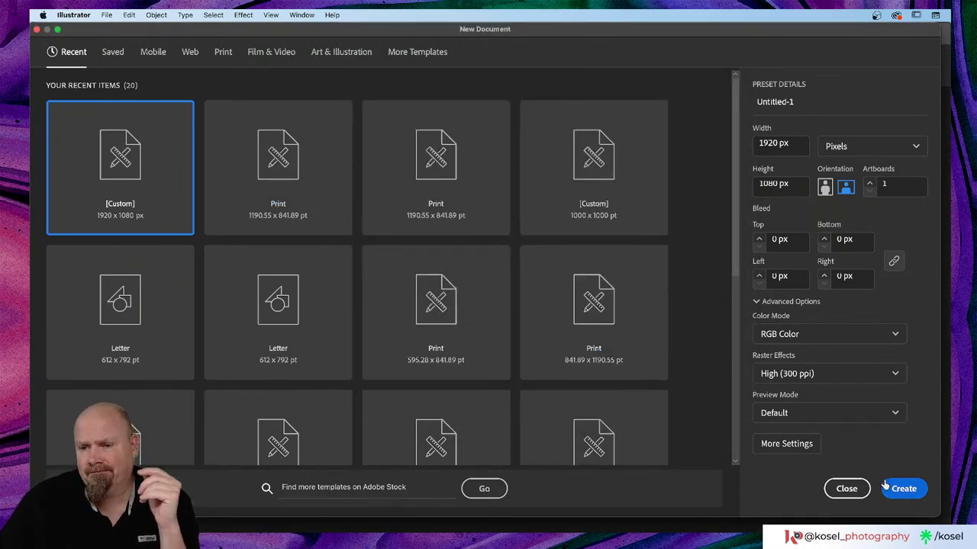
click(846, 489)
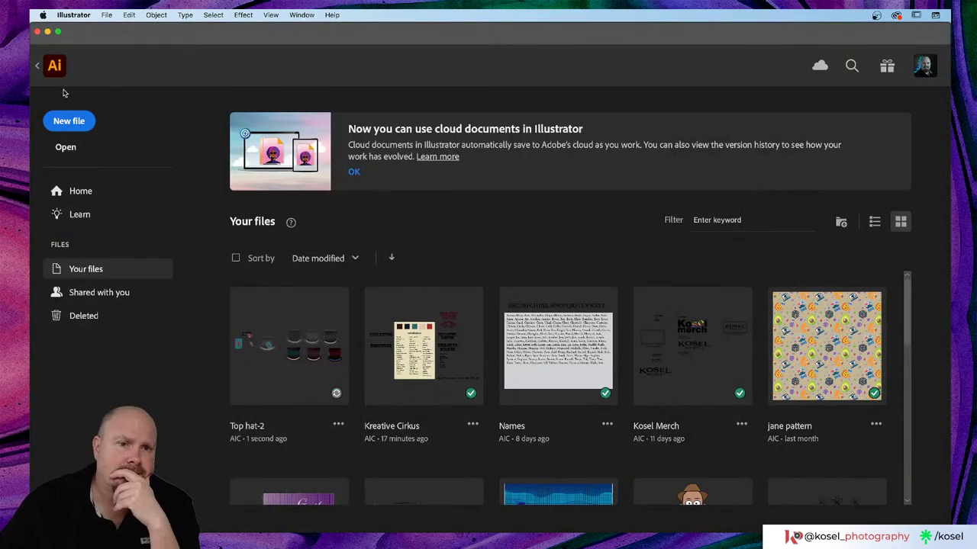
click(53, 67)
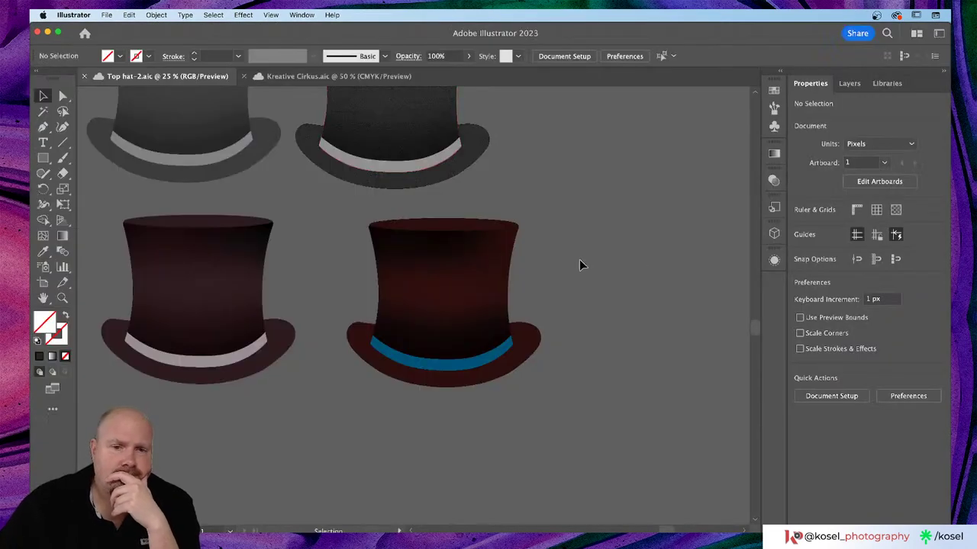
- Examine the hat variations, selecting the dark red, maroon and teal recolored hats one after another
scroll(642, 266, up, 3)
scroll(643, 267, left, 3)
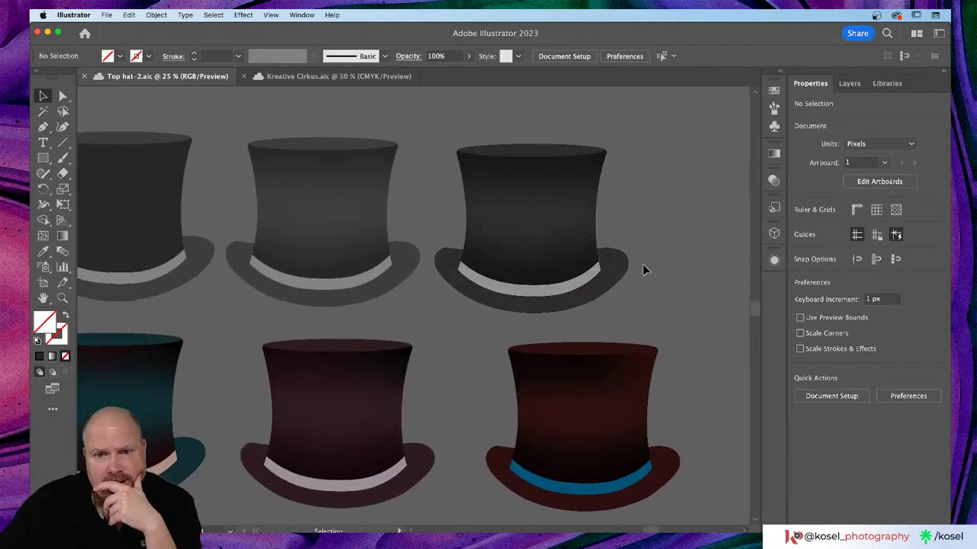
scroll(643, 267, left, 3)
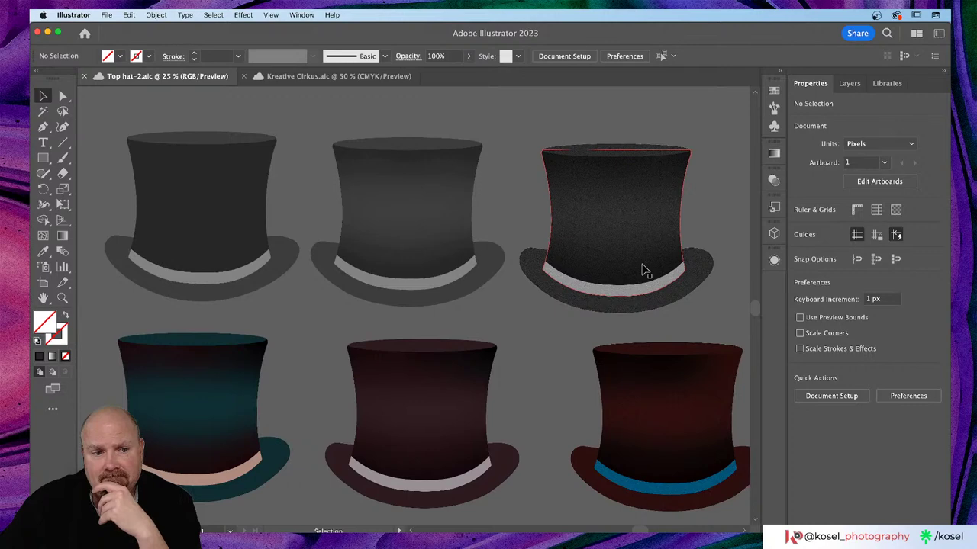
scroll(521, 311, down, 3)
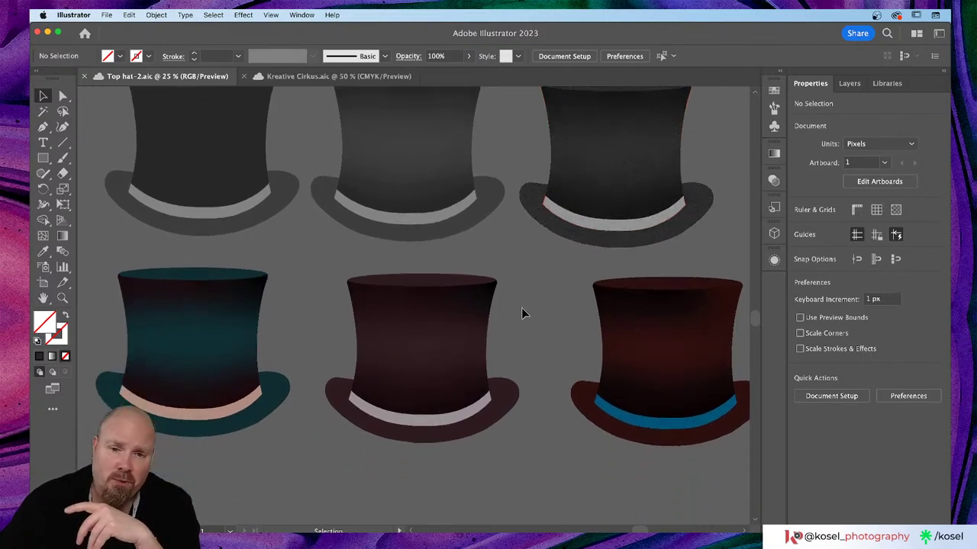
click(689, 306)
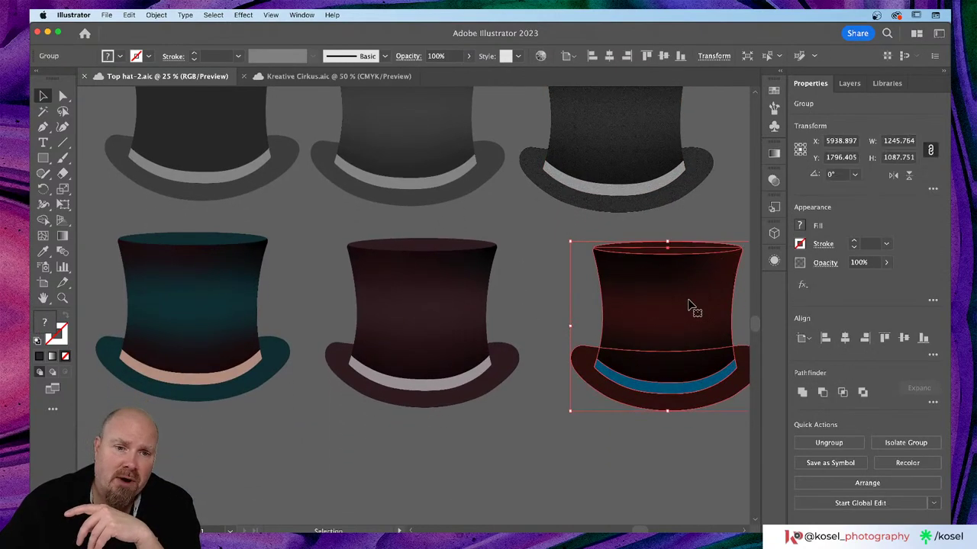
click(492, 455)
click(427, 305)
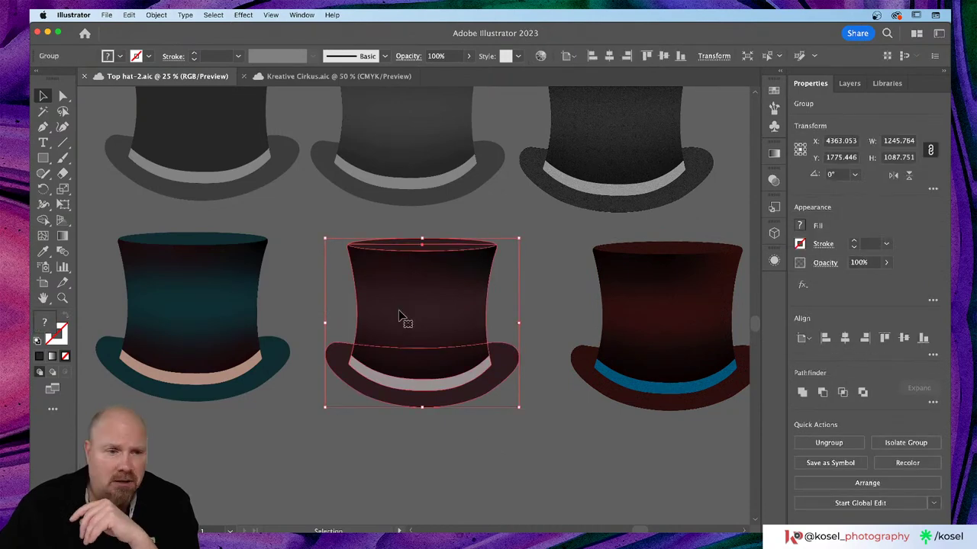
click(227, 321)
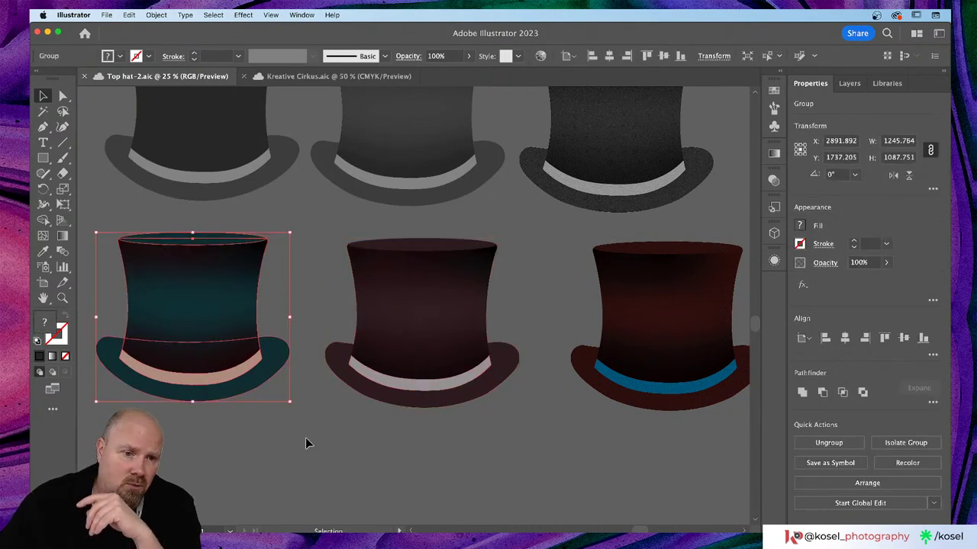
- Compare the hat with the card on the artboard against the gray, textured and recolored hat variations
scroll(307, 439, left, 2)
scroll(308, 439, left, 8)
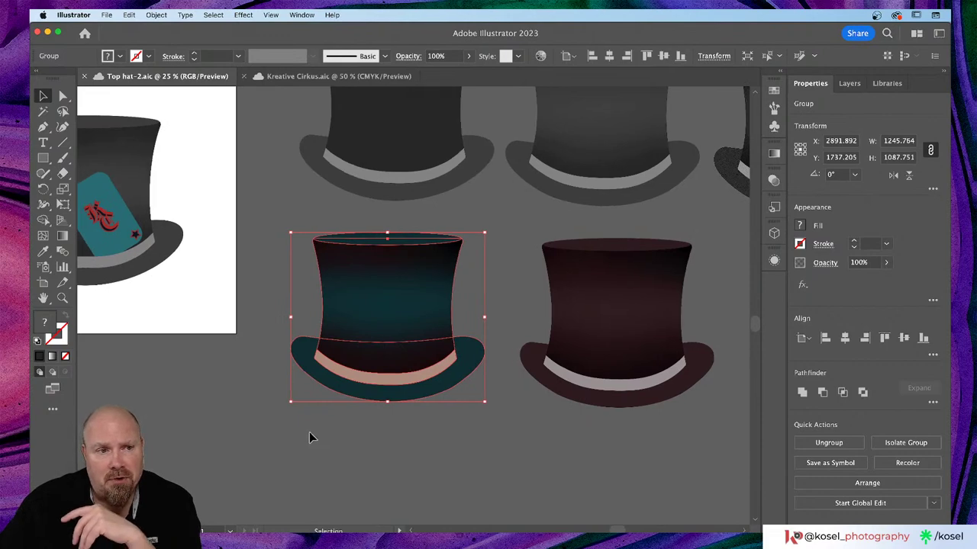
scroll(309, 432, left, 3)
scroll(307, 431, right, 6)
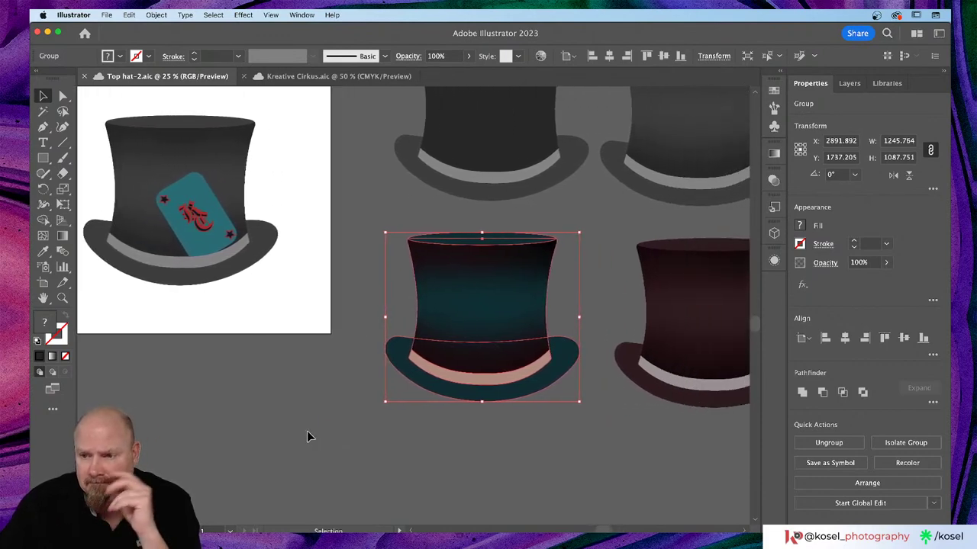
scroll(306, 435, right, 2)
scroll(306, 435, up, 3)
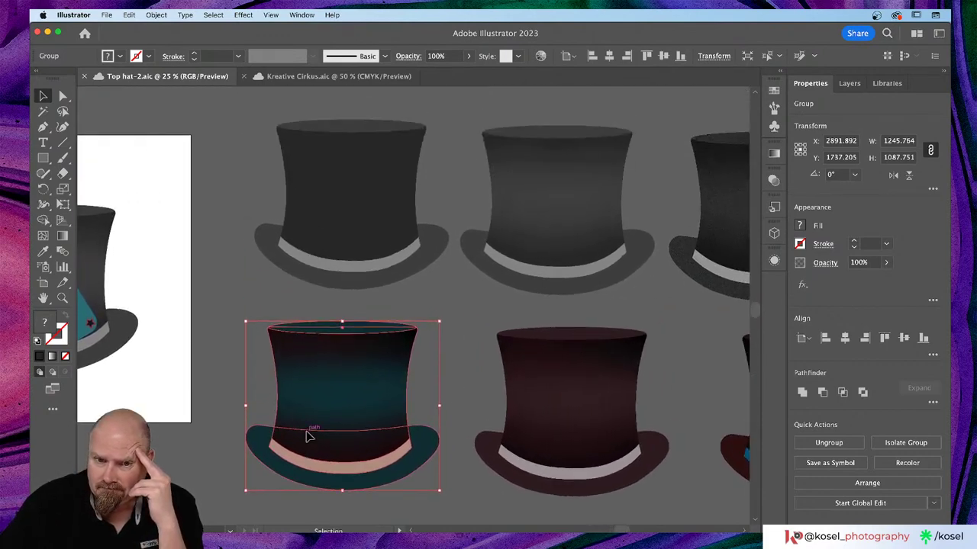
scroll(307, 435, right, 7)
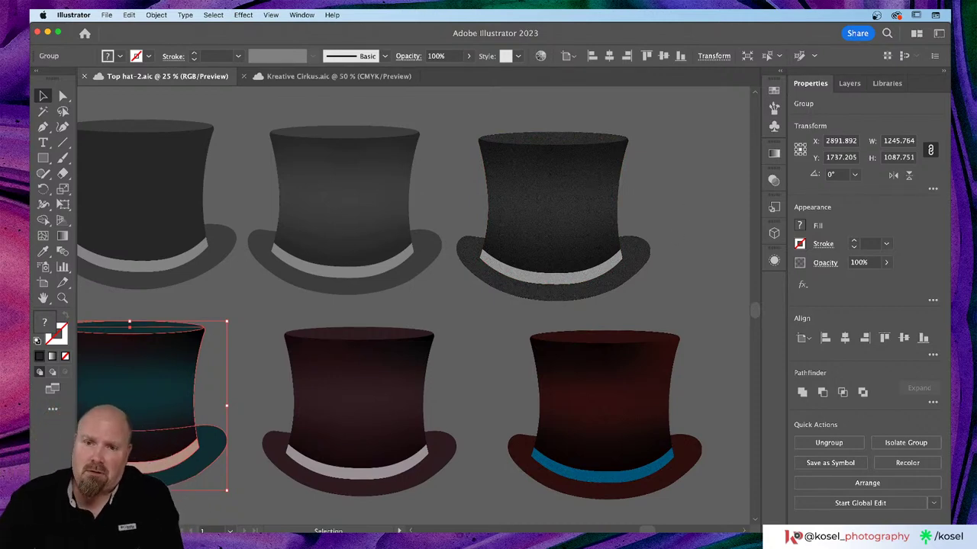
- Move the gray gradient hat away from the card on the artboard and delete it, keeping the card and the separate band
click(463, 309)
scroll(465, 305, left, 5)
scroll(465, 305, left, 15)
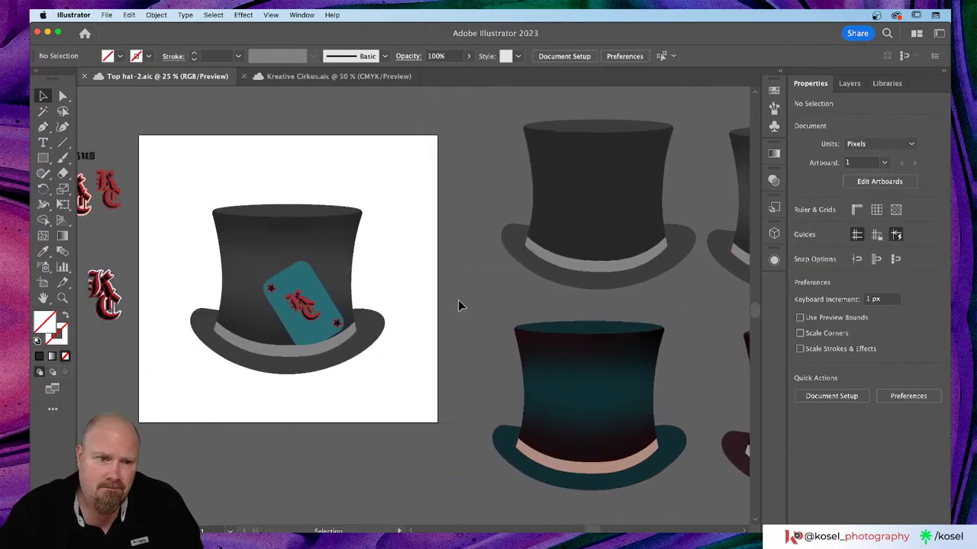
click(373, 241)
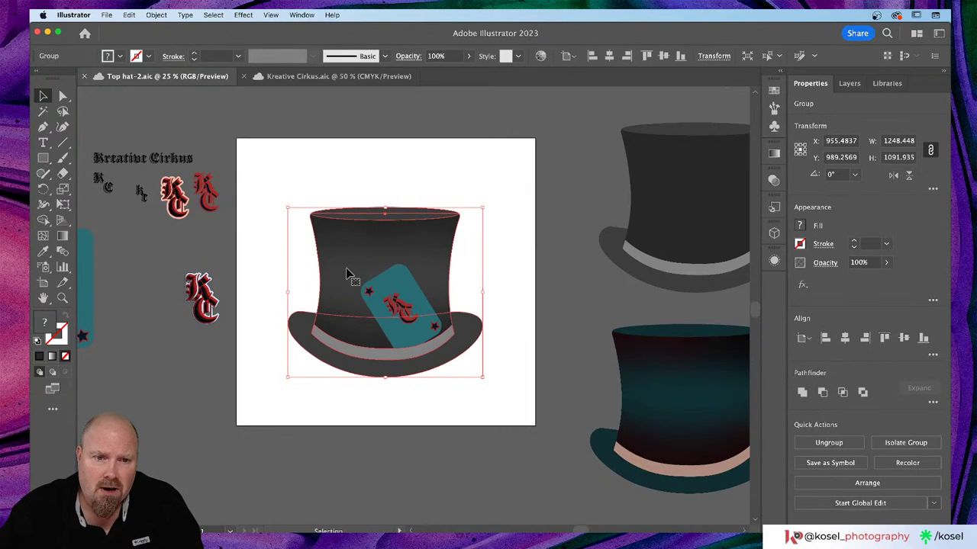
scroll(353, 256, up, 3)
scroll(353, 256, up, 2)
drag(385, 351, 621, 159)
key(Delete)
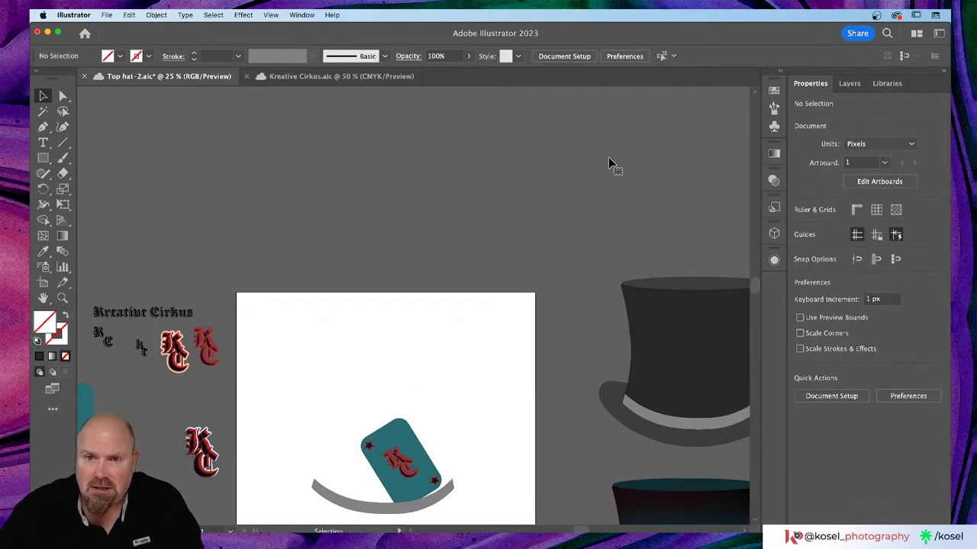
- Duplicate the textured black hat from the variations and place the copy behind the card on the artboard
scroll(427, 229, down, 3)
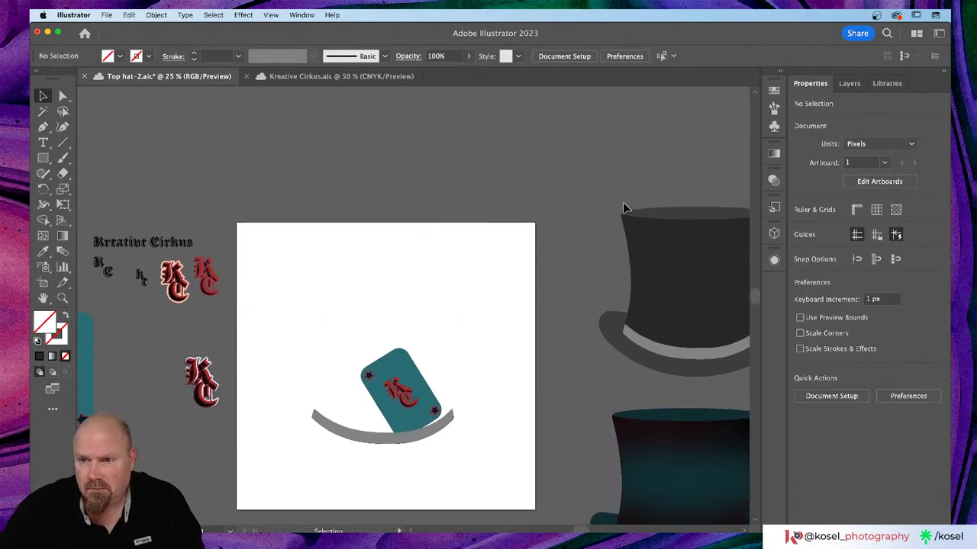
scroll(620, 206, right, 5)
scroll(617, 201, right, 8)
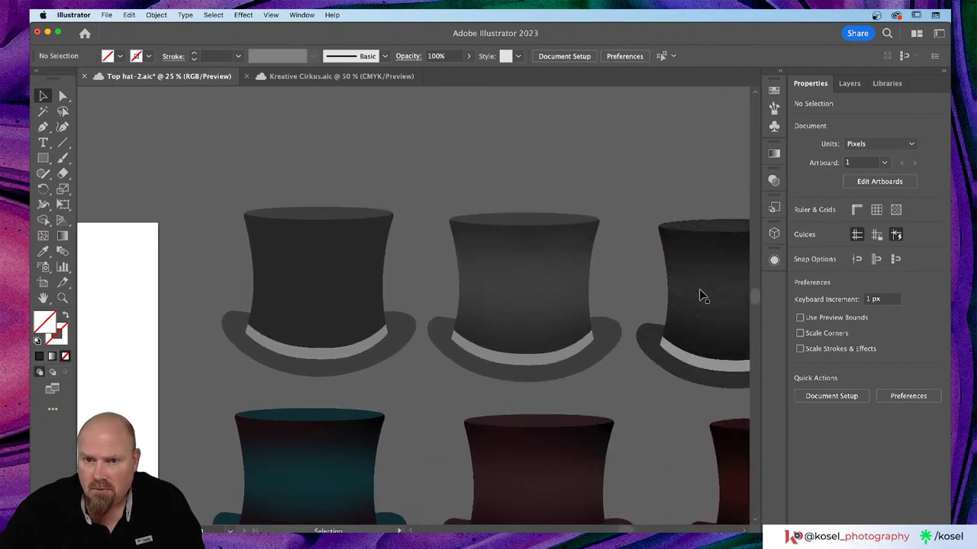
click(702, 296)
alt+drag(704, 286, 105, 265)
scroll(381, 143, left, 9)
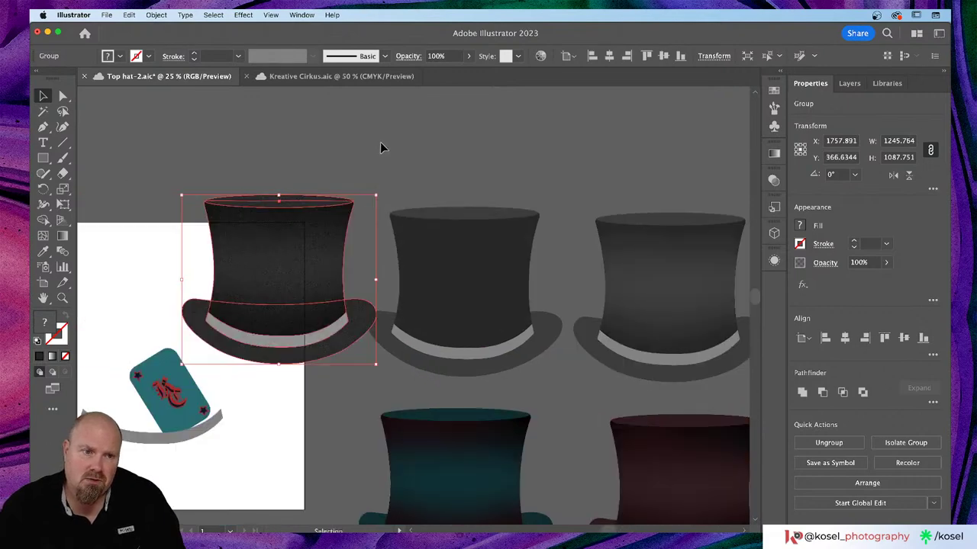
drag(416, 270, 287, 365)
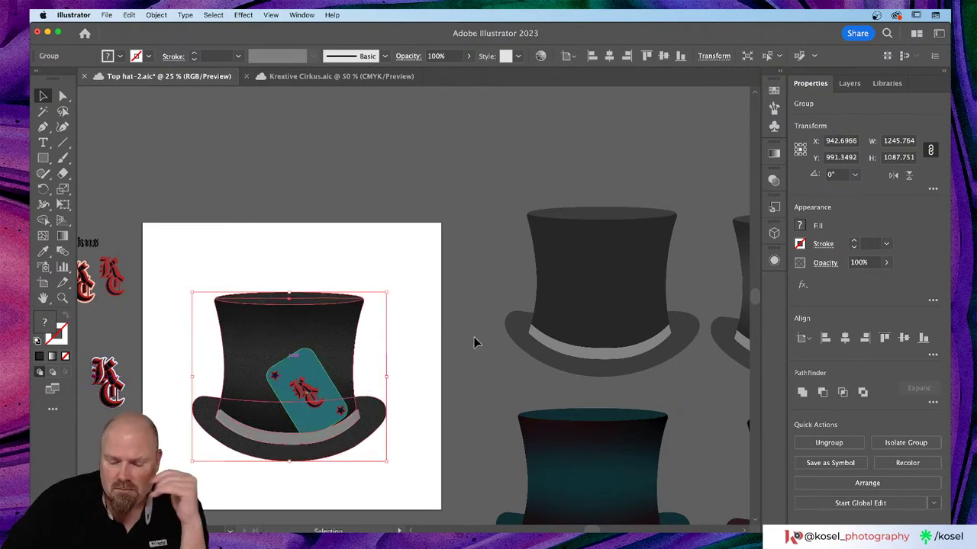
- Nudge the textured hat copy so that its band lines up with the separate gray band over the card
key(super+equal)
key(super+1)
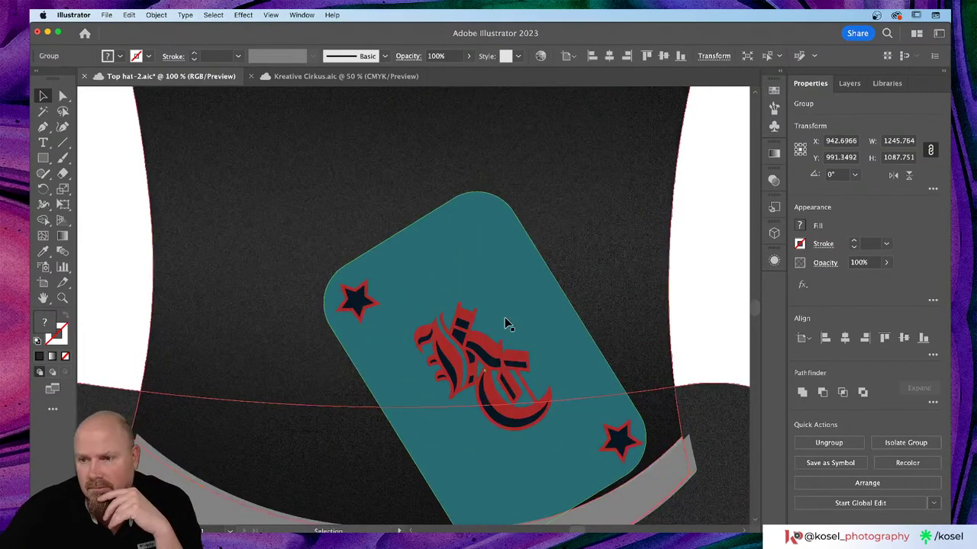
scroll(503, 317, down, 5)
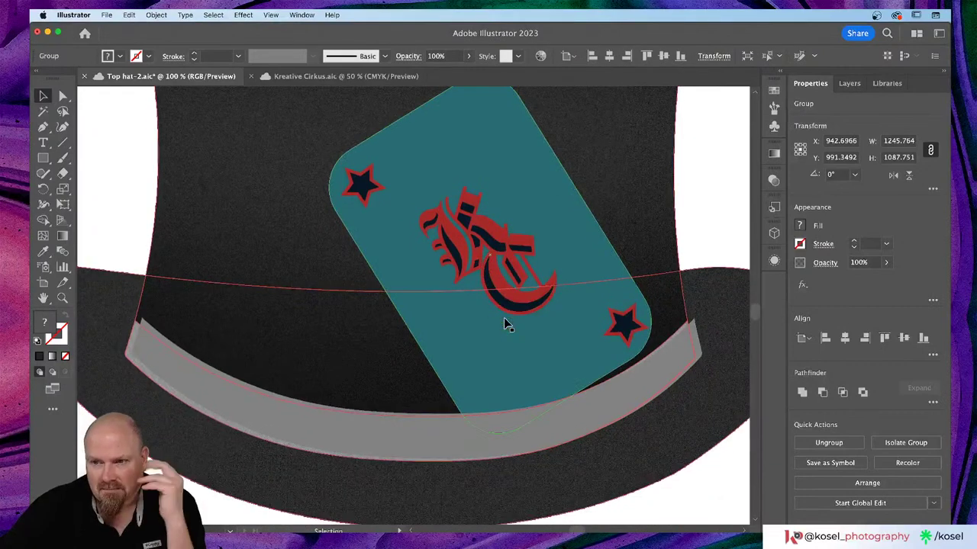
drag(348, 349, 354, 349)
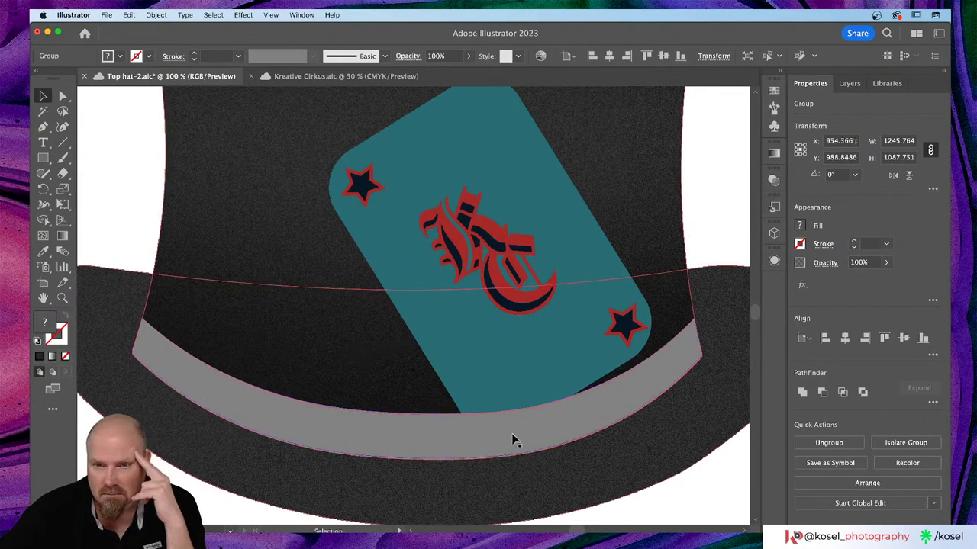
click(104, 187)
key(super+minus)
key(super+minus)
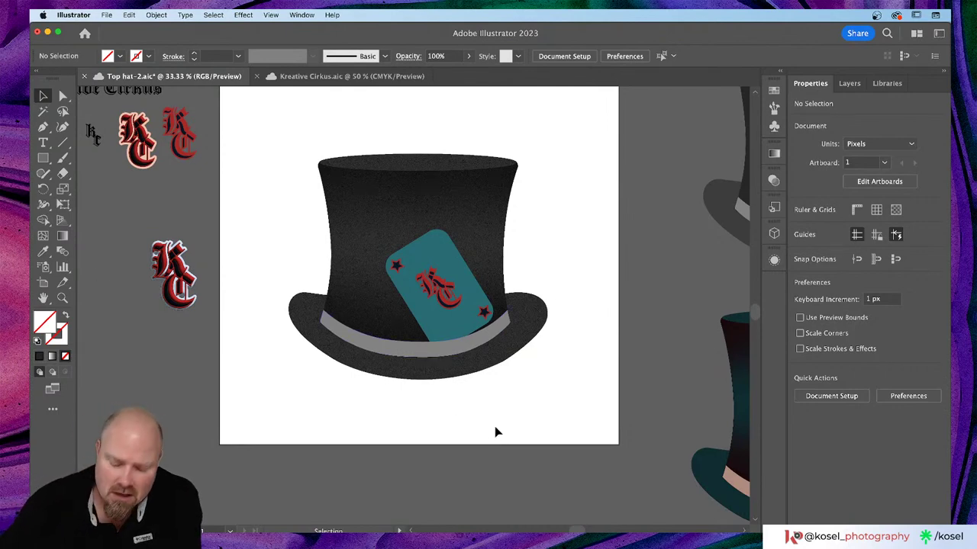
- Examine the assembled hat and card on the artboard alongside the monogram variations and the original card
key(super+equal)
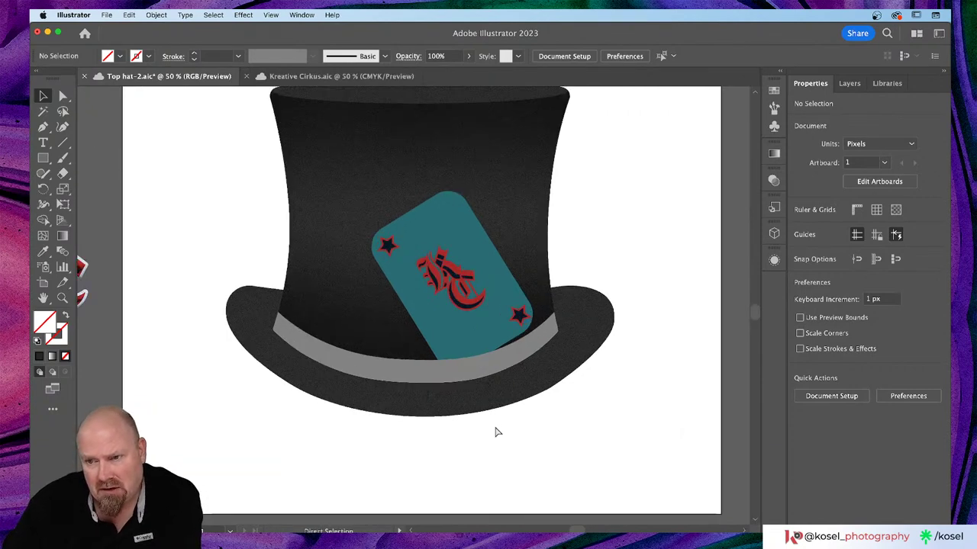
key(super+minus)
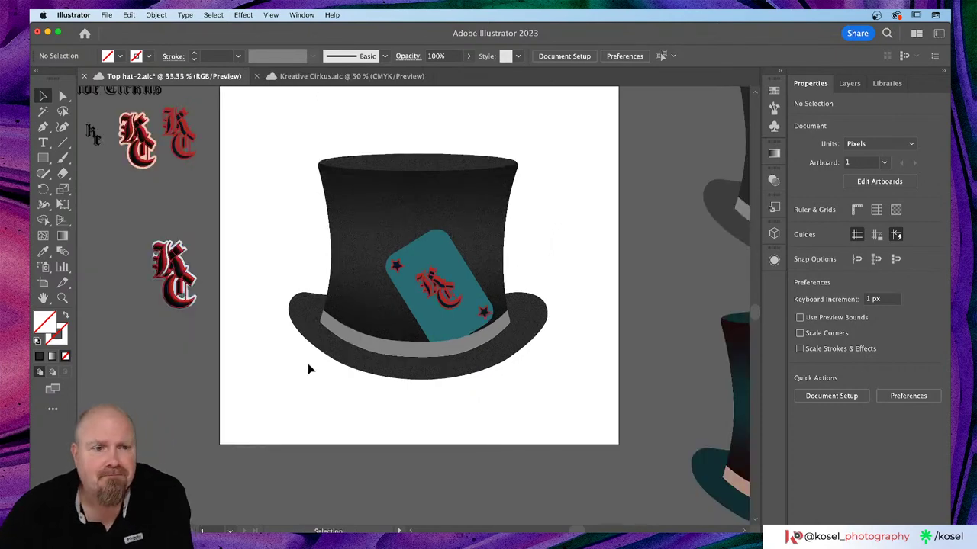
scroll(227, 314, left, 3)
scroll(227, 315, up, 3)
scroll(227, 311, left, 3)
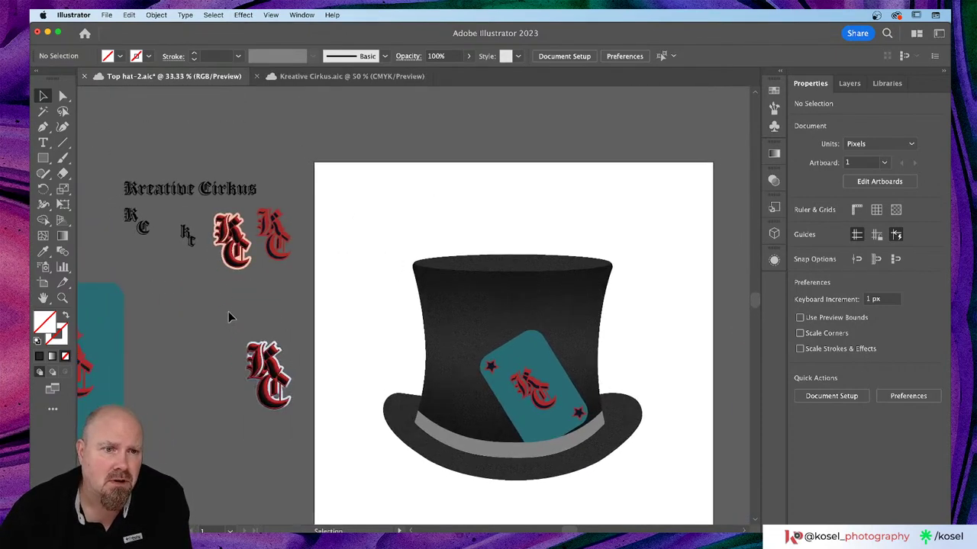
scroll(248, 304, right, 3)
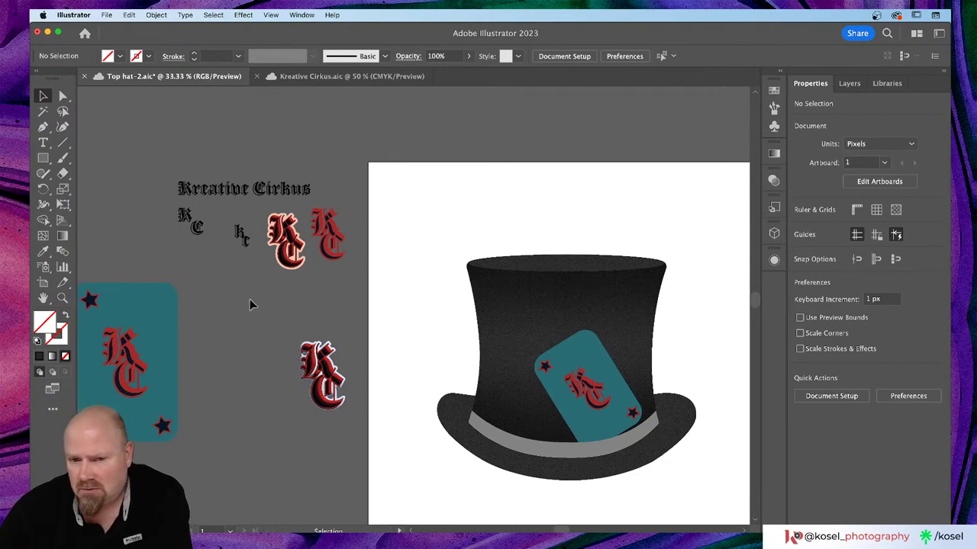
scroll(248, 304, right, 3)
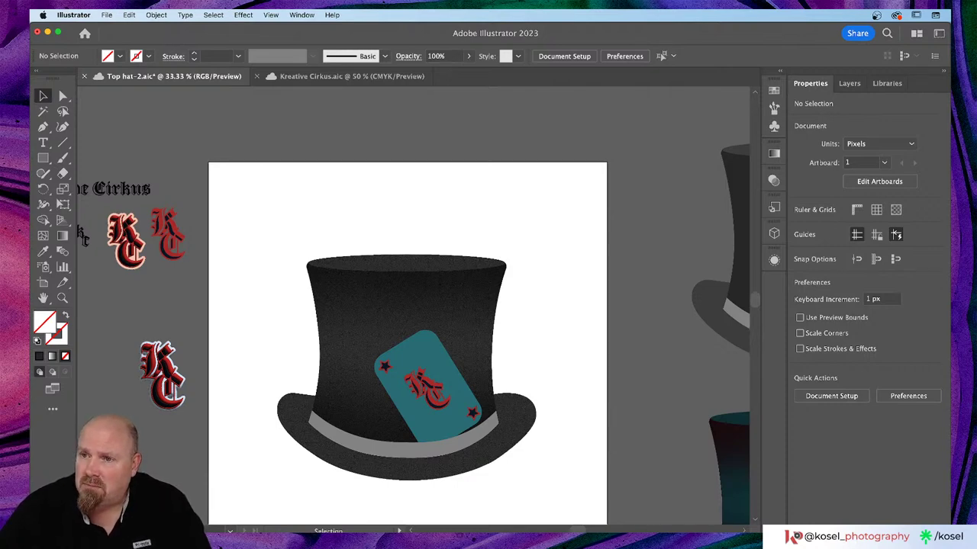
scroll(377, 298, down, 3)
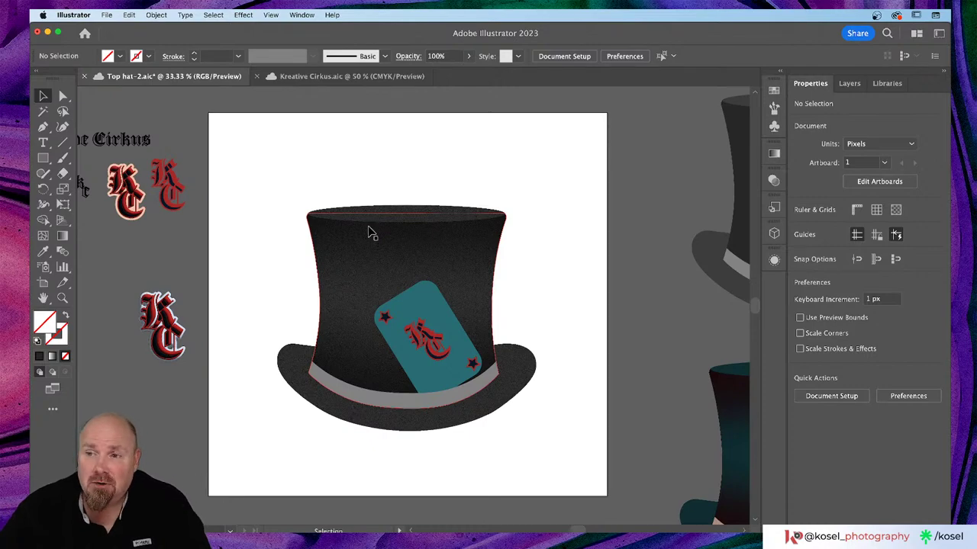
- Review the color swatches and circus theme list in the Kreative Cirkus document, then return to the top hat document
click(370, 76)
scroll(375, 323, down, 2)
scroll(375, 323, left, 2)
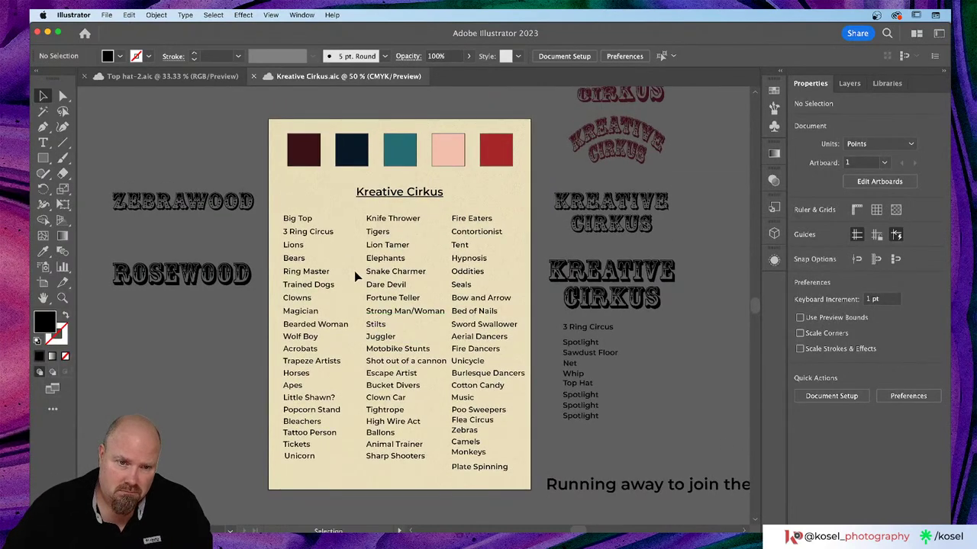
scroll(354, 272, up, 1)
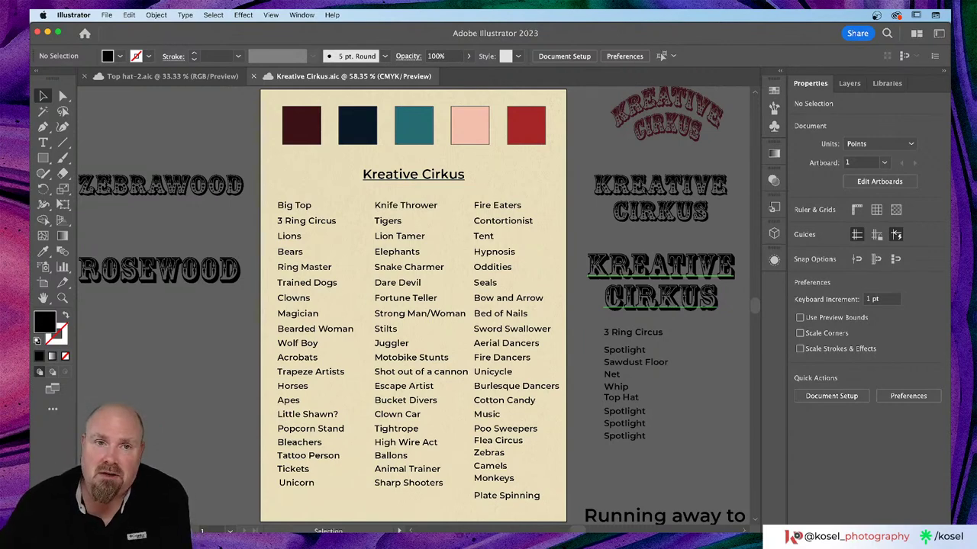
click(157, 78)
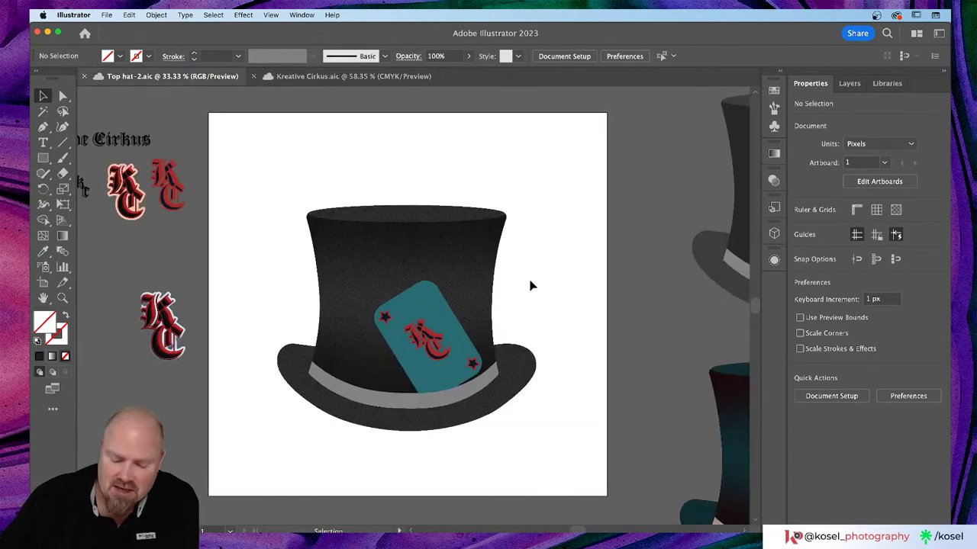
- Compare the hat and card on the artboard with the gray, textured and recolored hat variations
key(super+minus)
key(super+minus)
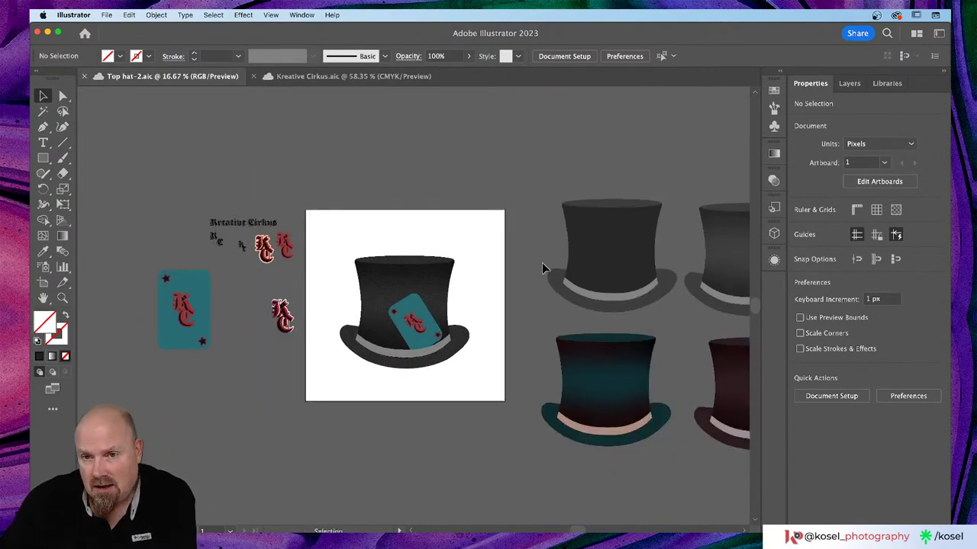
scroll(542, 262, right, 3)
click(687, 251)
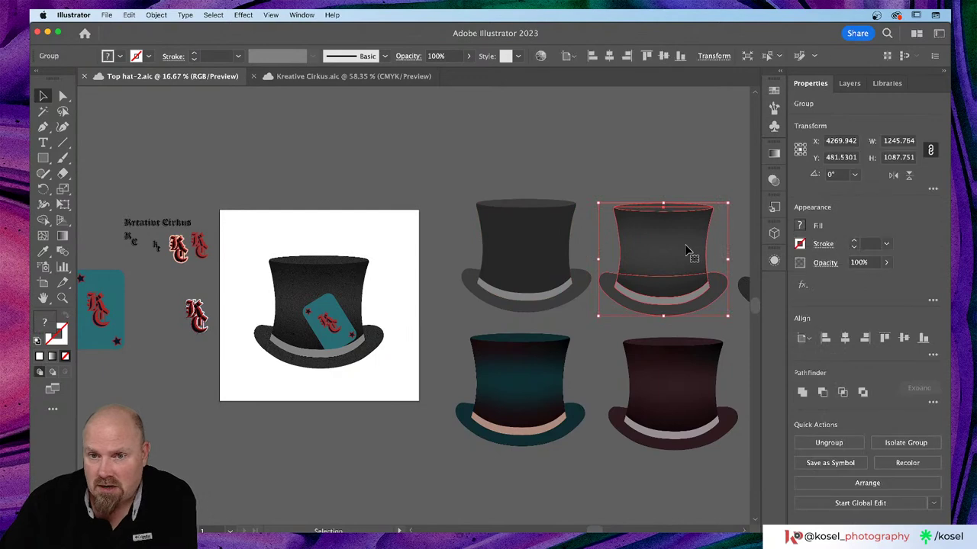
click(592, 173)
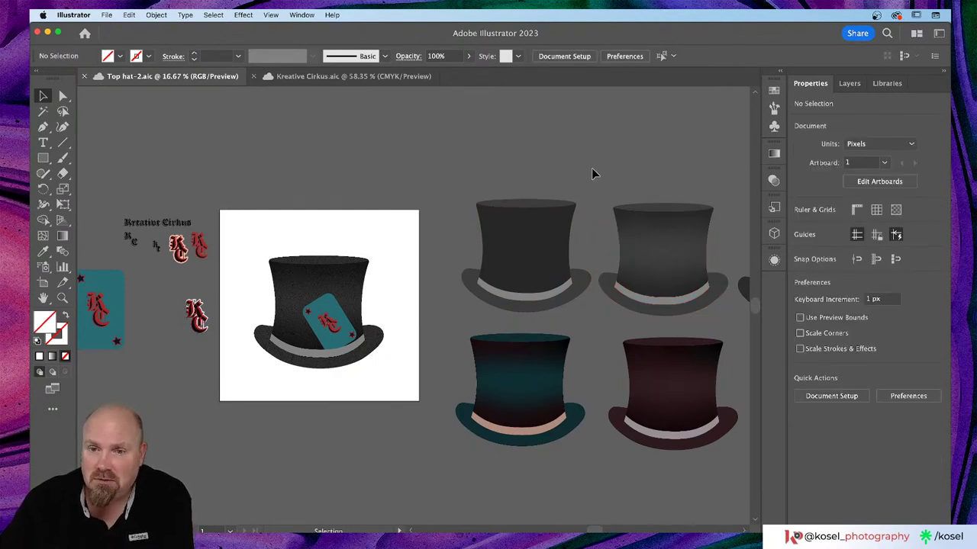
scroll(591, 171, right, 5)
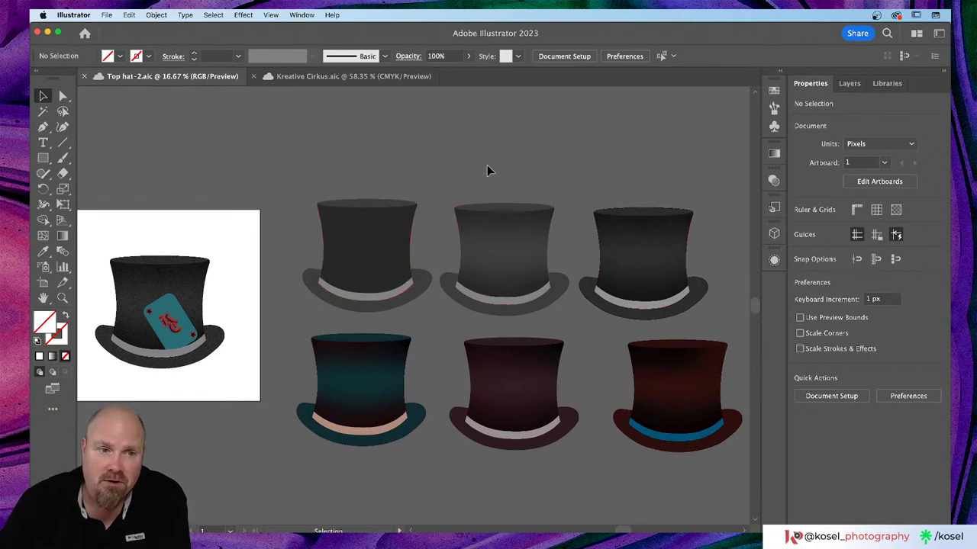
scroll(361, 176, left, 3)
scroll(360, 178, left, 4)
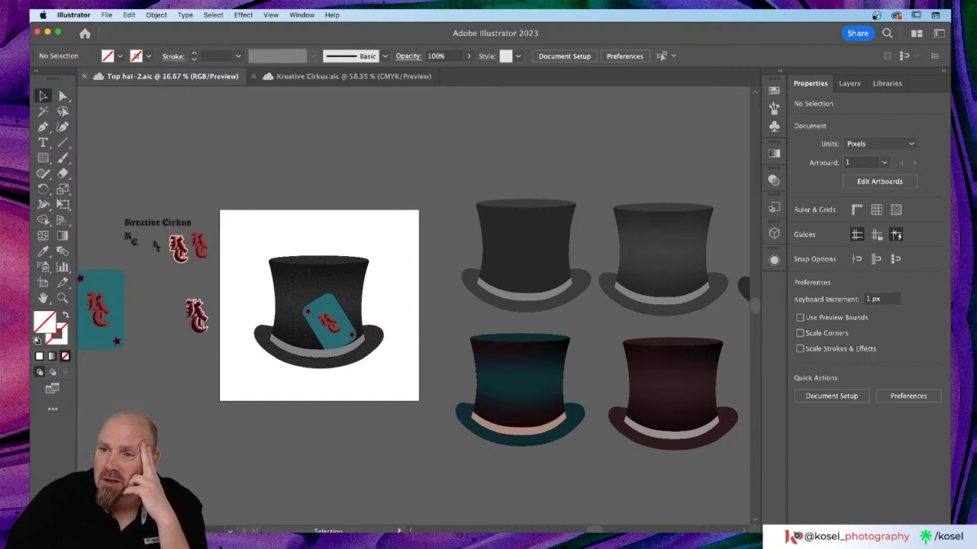
key(super+Tab)
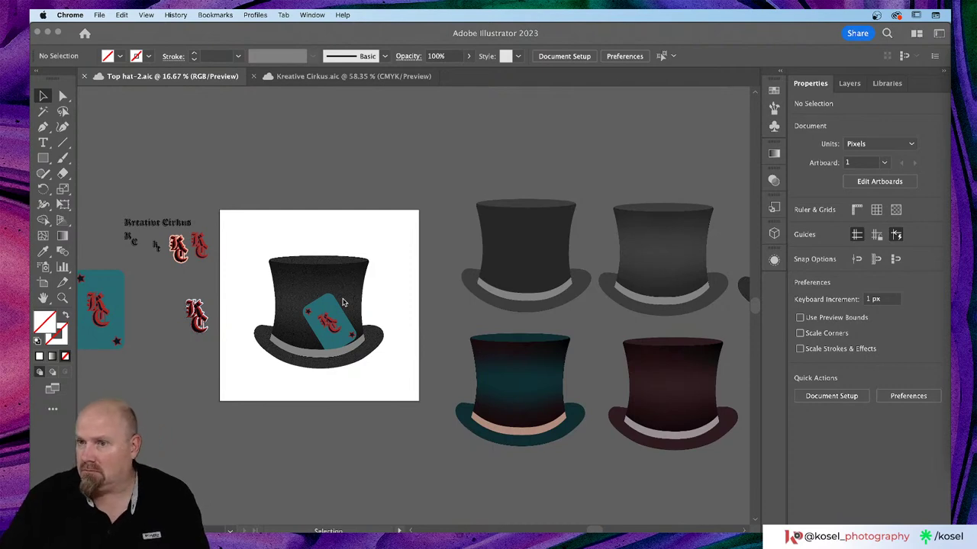
scroll(344, 303, down, 1)
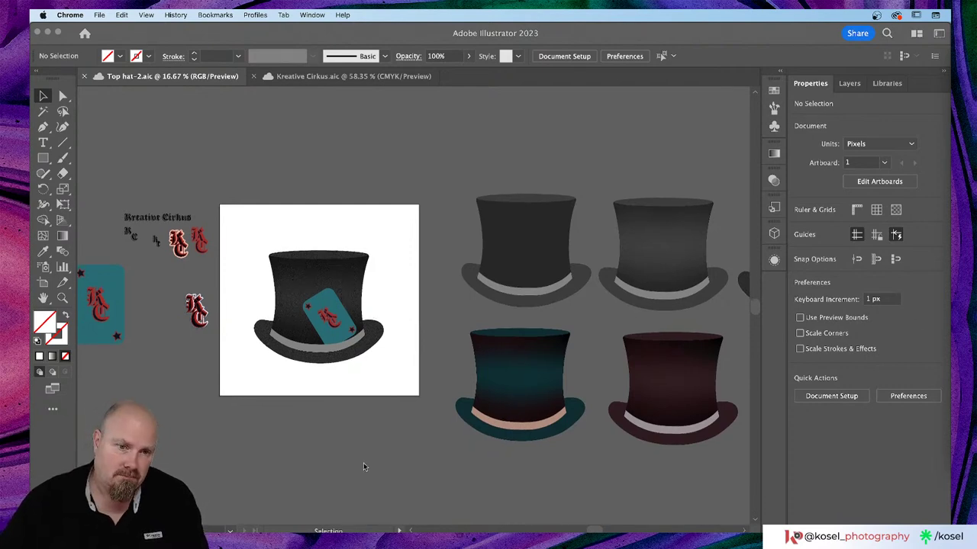
scroll(331, 440, down, 3)
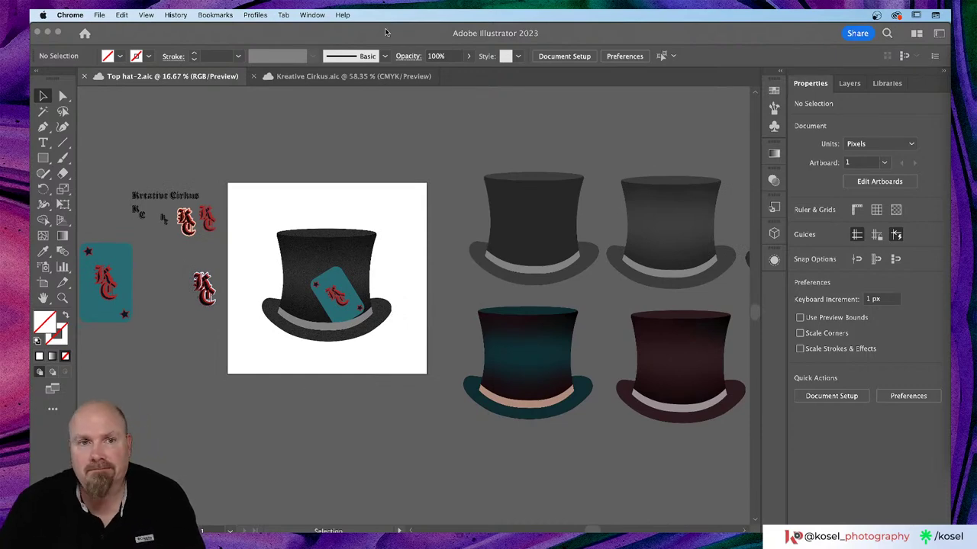
- Inspect the card tucked into the band of the textured hat up close, selecting and deselecting the card
click(386, 31)
key(super+equal)
key(super+equal)
key(super+equal)
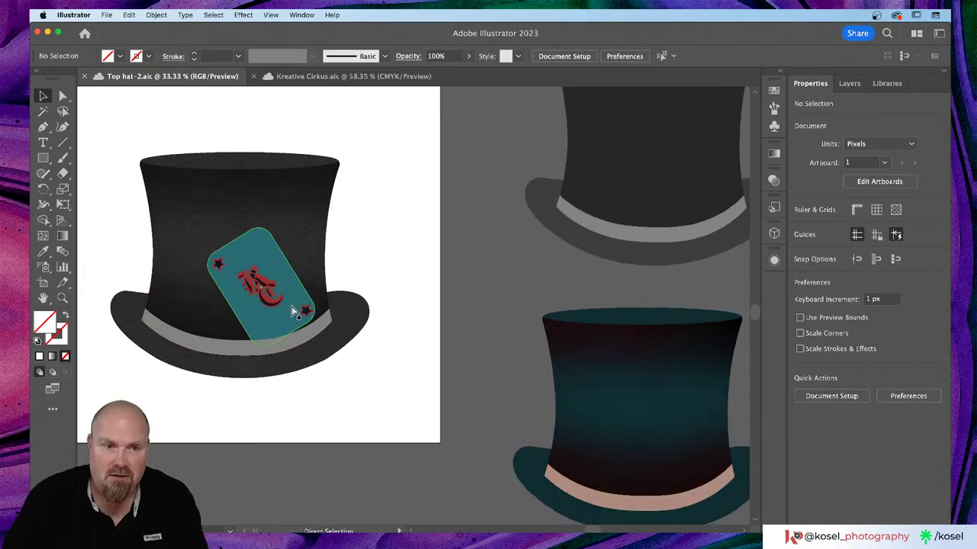
scroll(294, 298, left, 5)
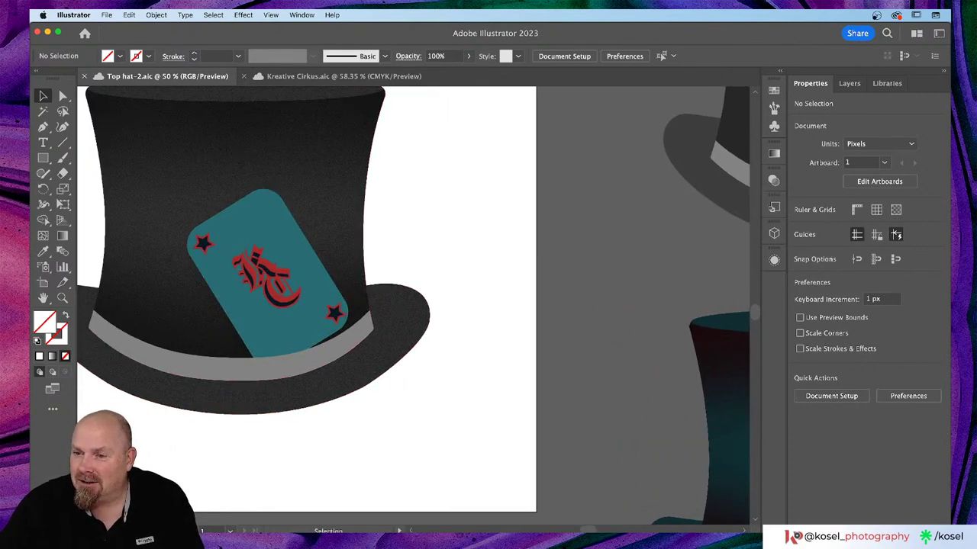
scroll(316, 414, up, 5)
scroll(316, 415, left, 3)
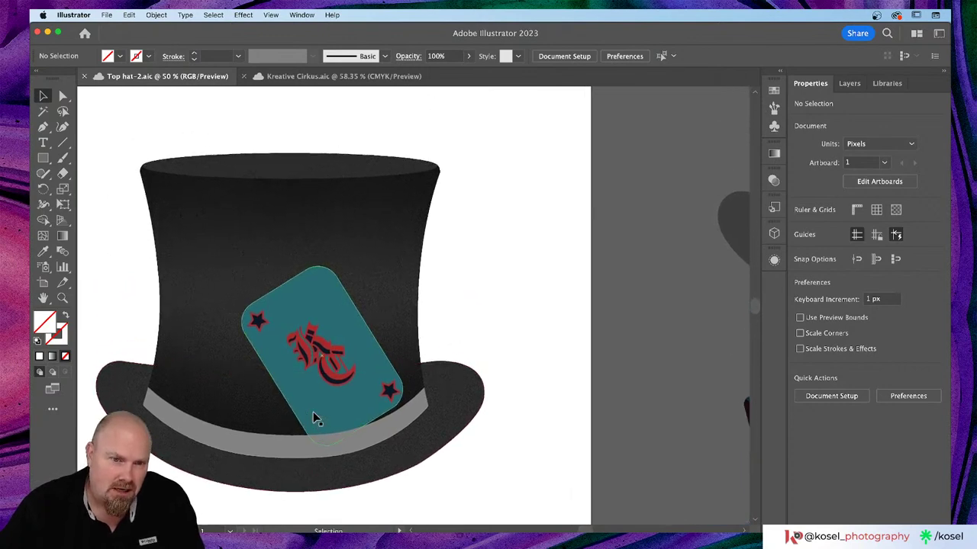
click(333, 419)
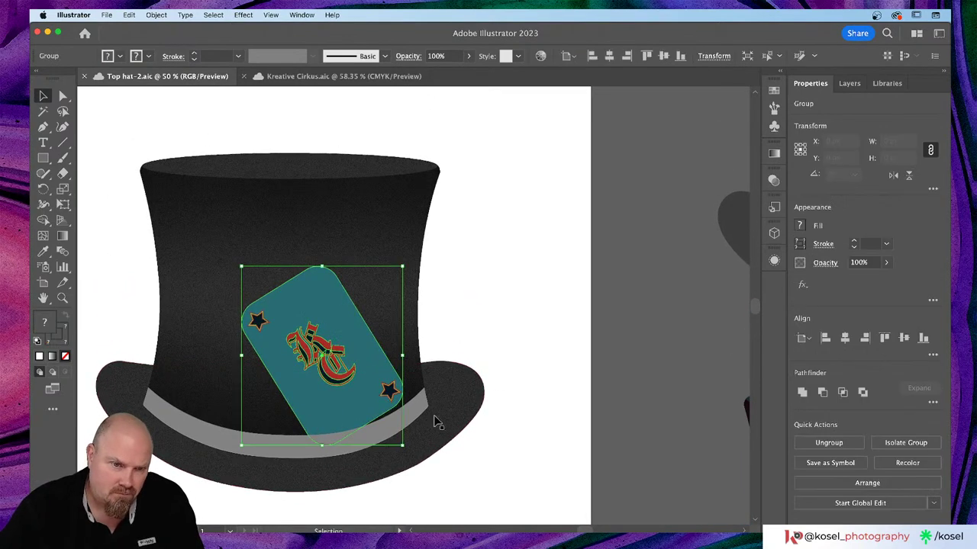
click(565, 378)
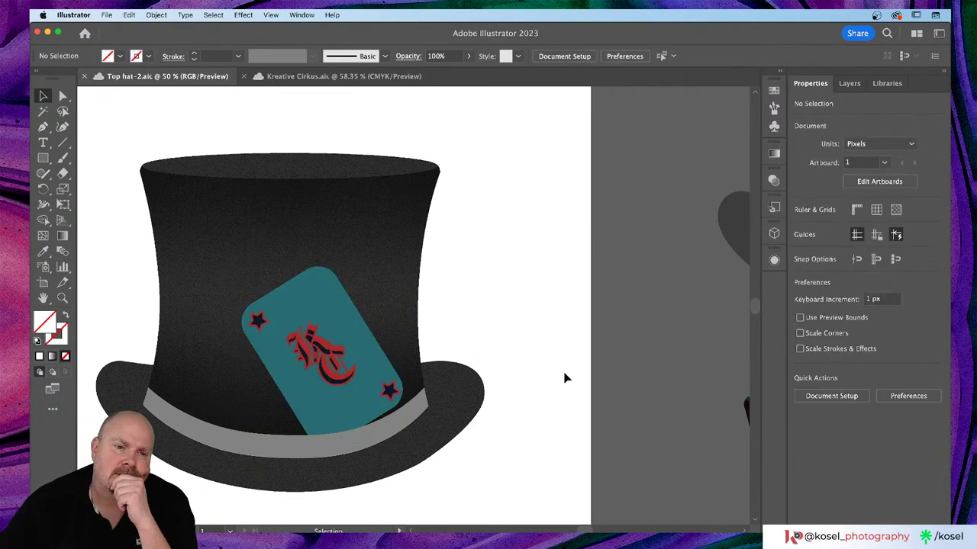
scroll(564, 377, down, 3)
scroll(565, 378, left, 5)
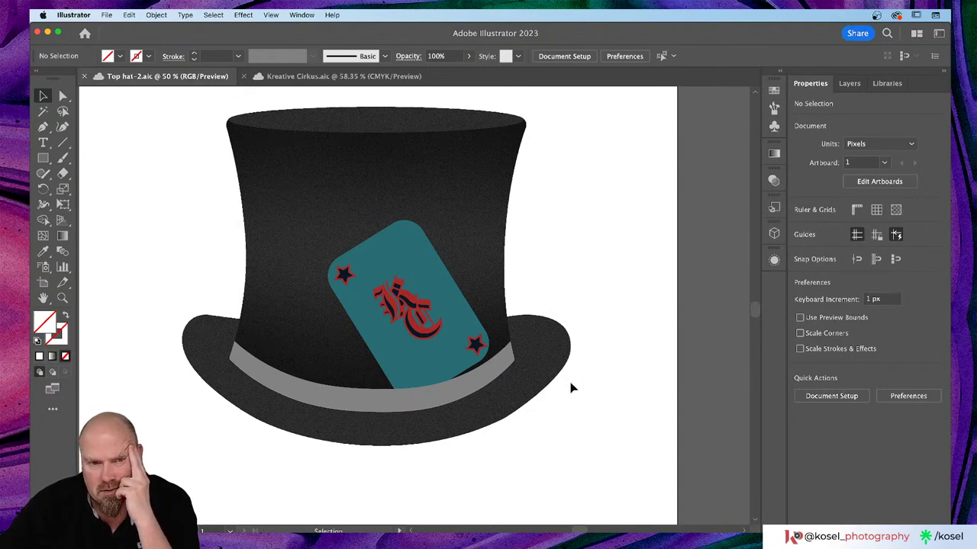
- Duplicate the upright teal monogram card and place the copy diagonally below the original, beside the artboard
scroll(572, 388, left, 10)
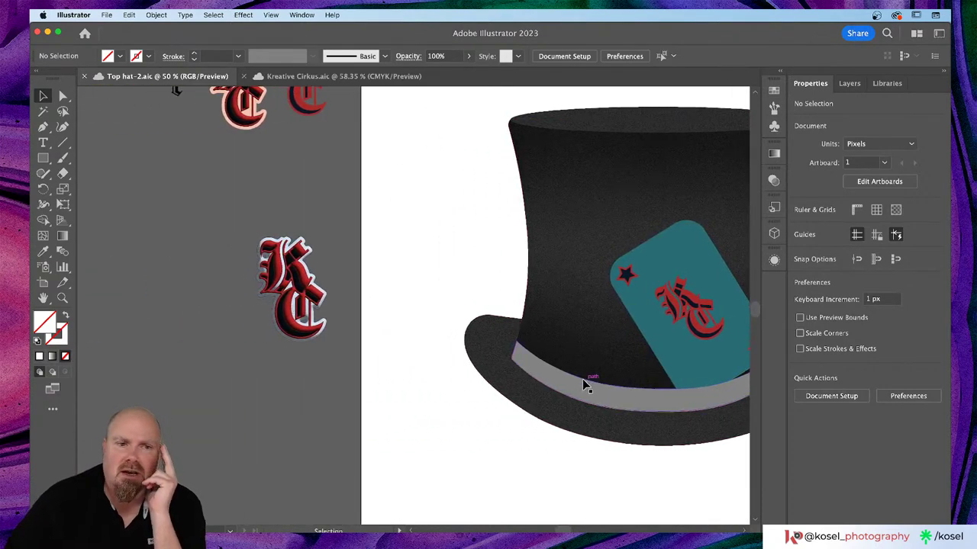
scroll(583, 381, left, 10)
click(252, 354)
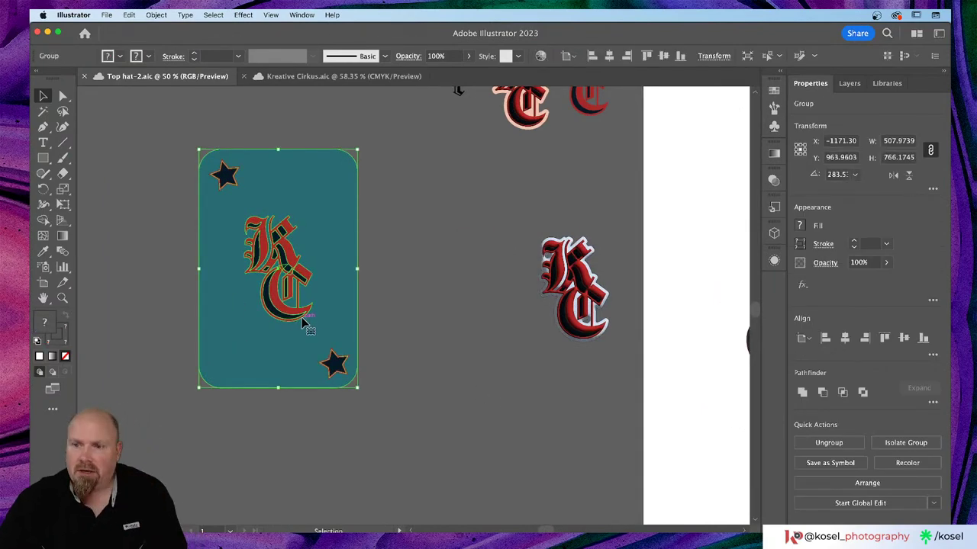
scroll(304, 324, down, 3)
drag(264, 268, 450, 473)
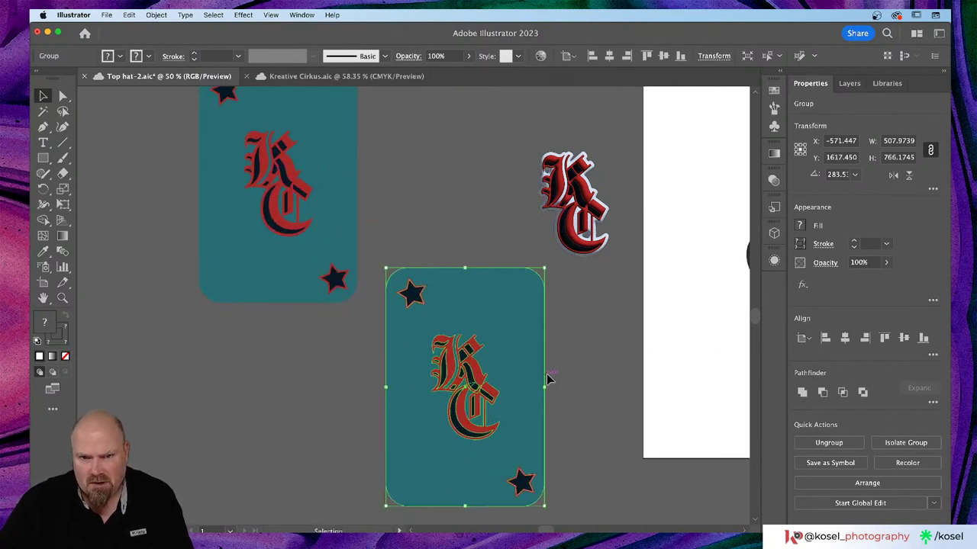
scroll(548, 372, right, 2)
scroll(548, 372, down, 3)
scroll(548, 372, down, 2)
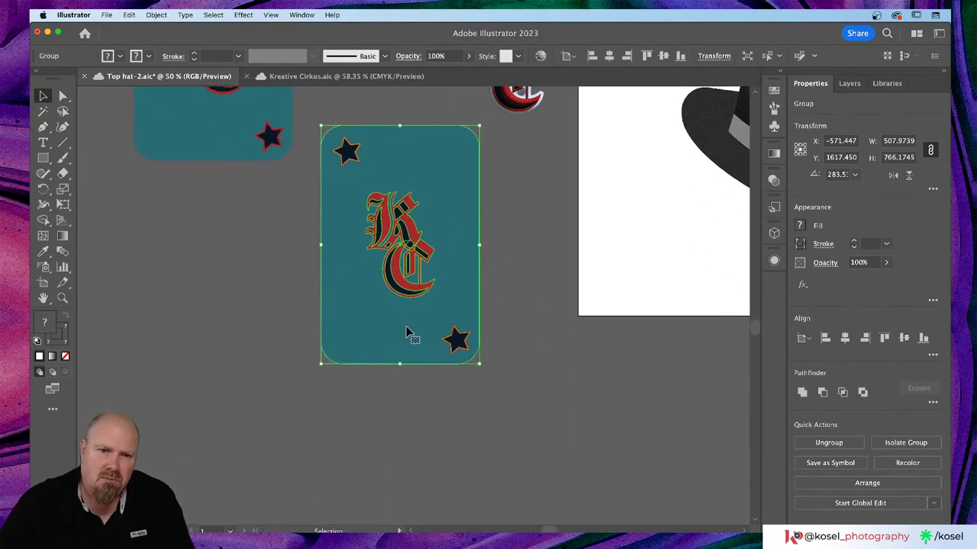
- Move the copied teal card slightly closer to the artboard, ungroup it and deselect it
drag(407, 332, 462, 345)
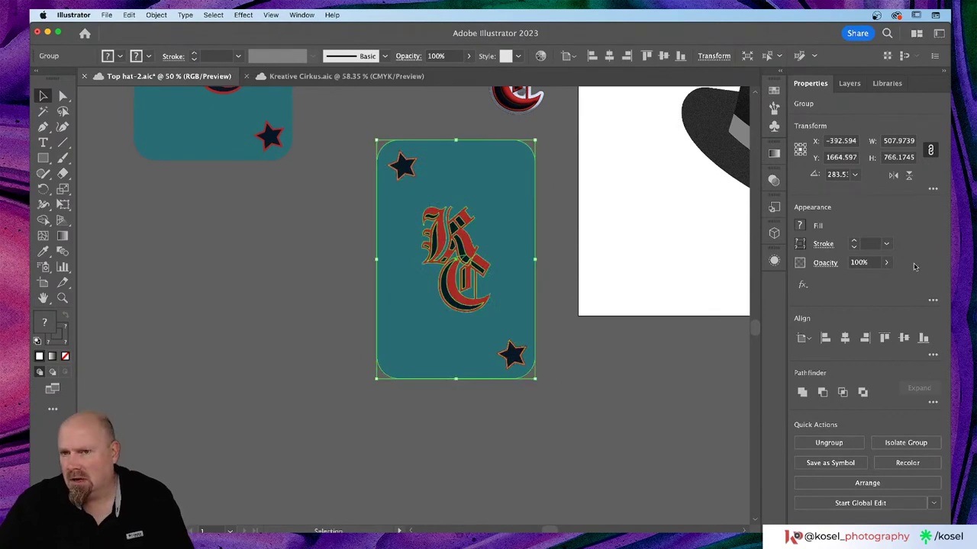
click(844, 446)
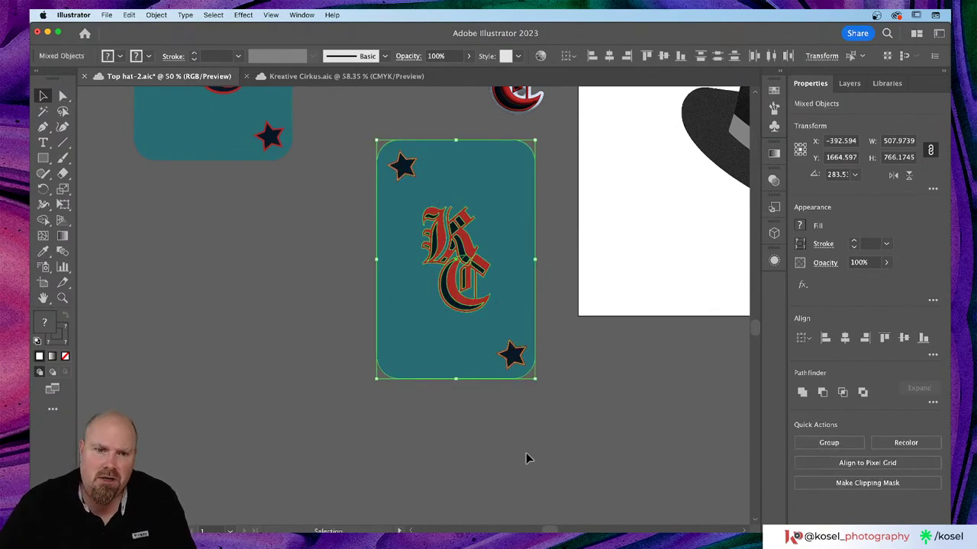
click(358, 433)
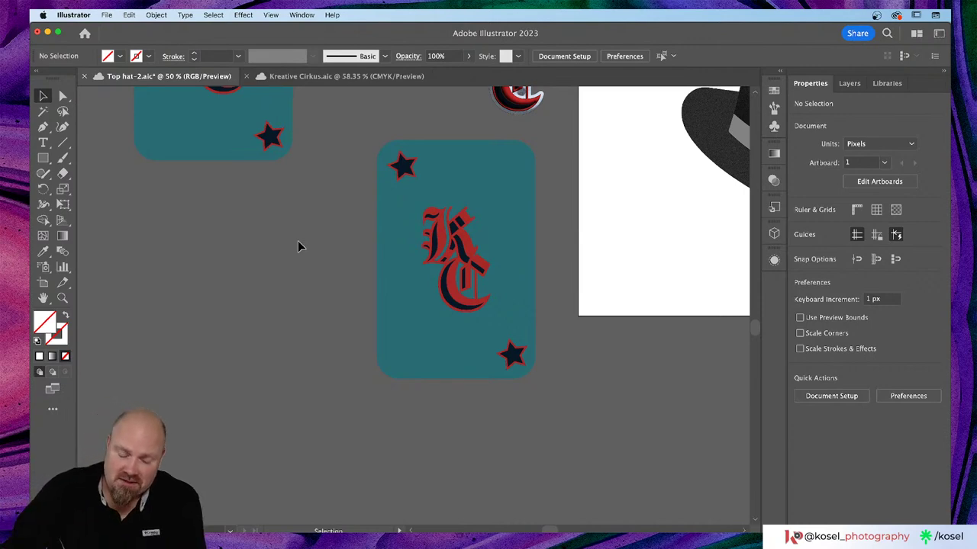
- Compare the ungrouped card copy with the monogram variations and Kreative Cirkus lettering beside the artboard
key(a)
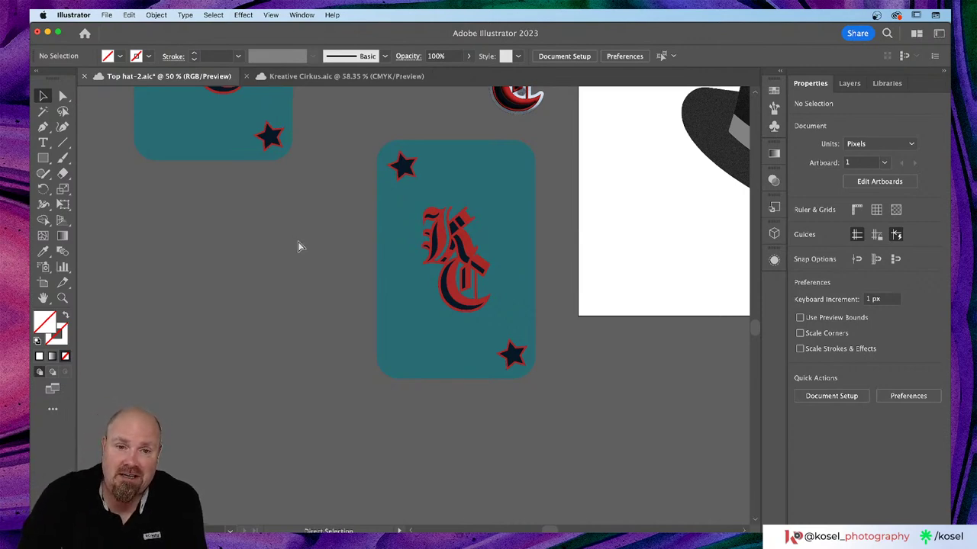
key(super+equal)
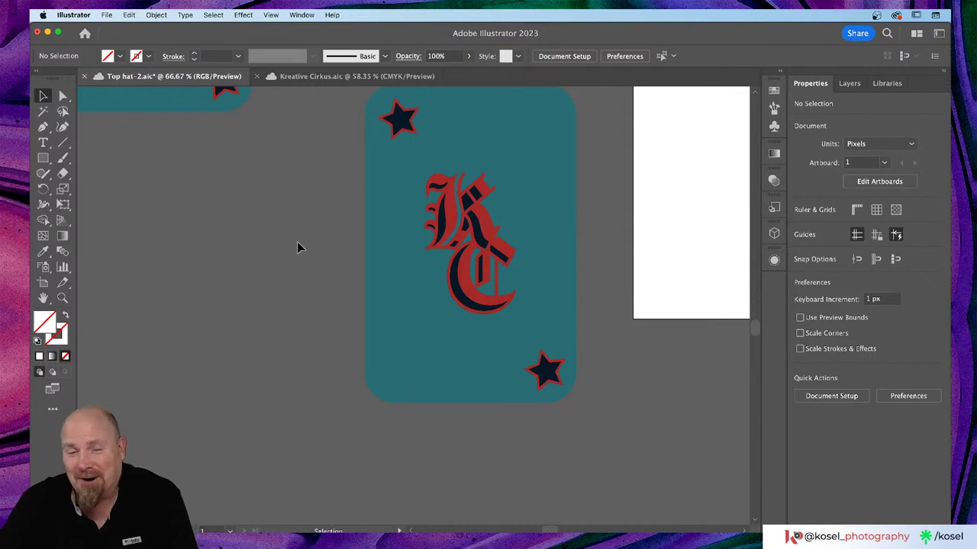
scroll(298, 247, up, 3)
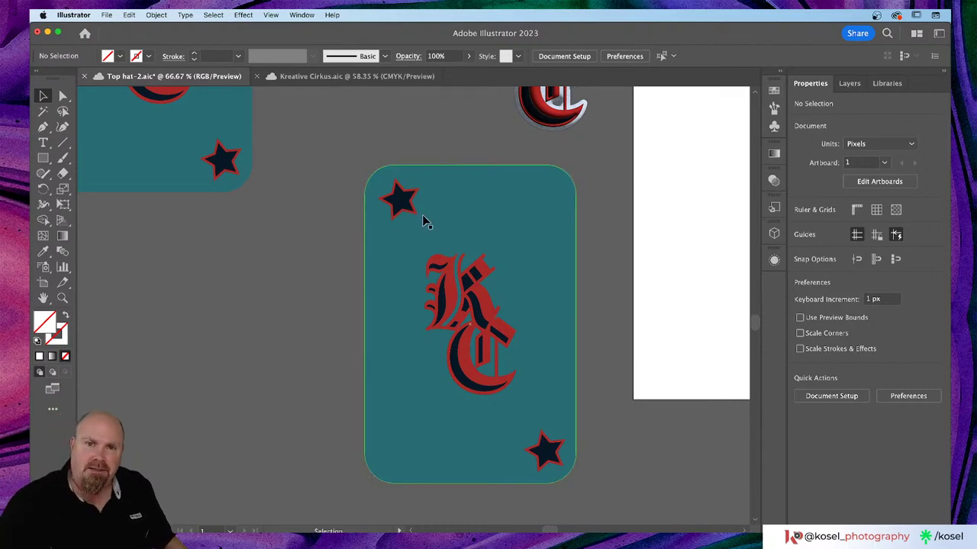
scroll(424, 222, up, 5)
scroll(421, 216, up, 1)
scroll(422, 217, right, 1)
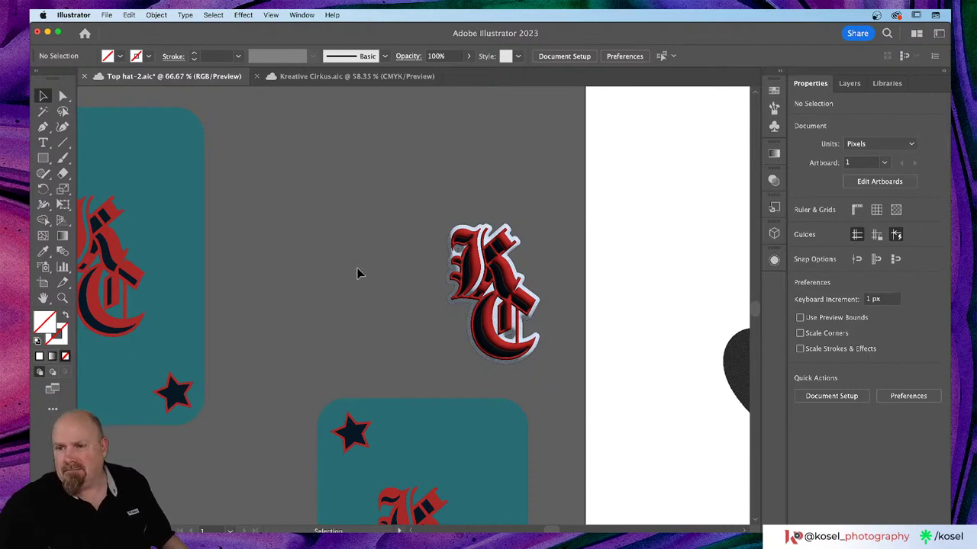
scroll(357, 269, up, 6)
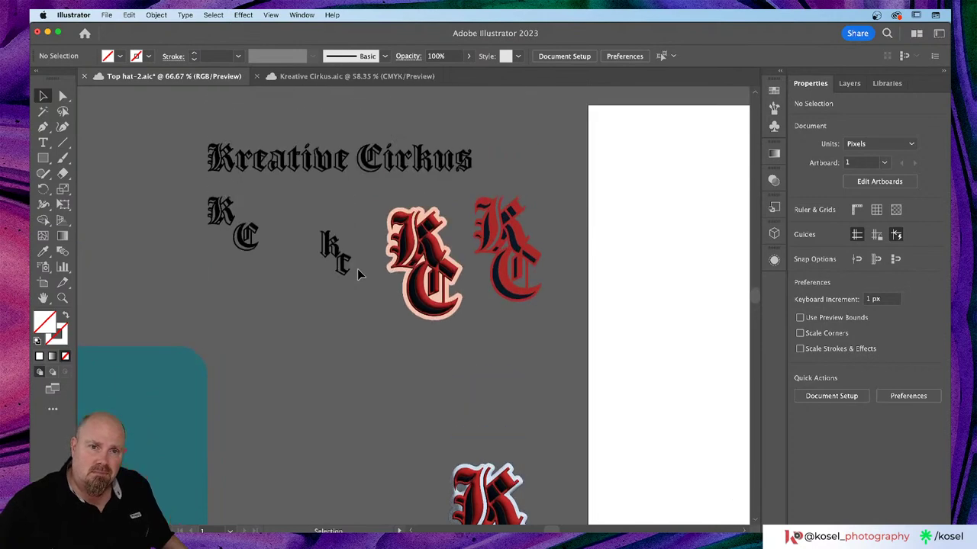
scroll(357, 273, down, 5)
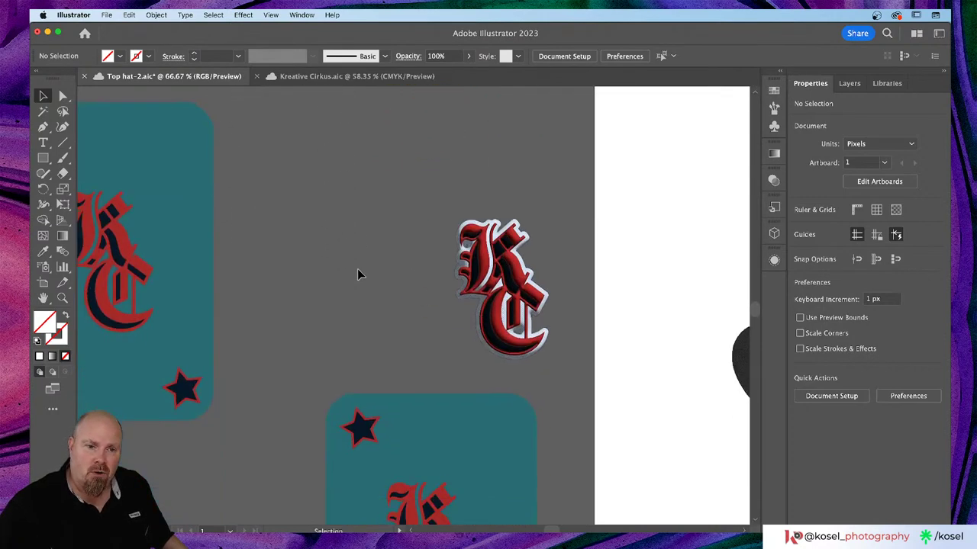
scroll(358, 274, down, 5)
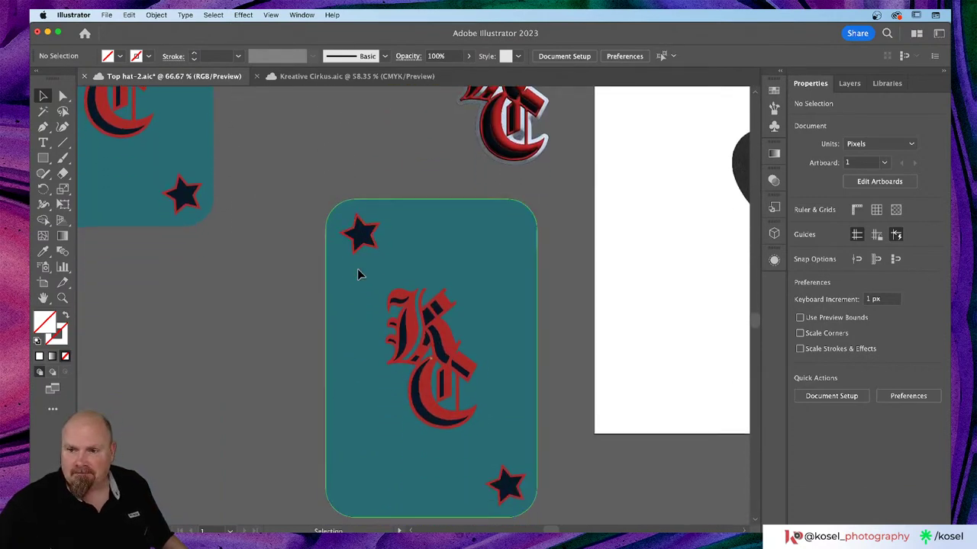
scroll(360, 275, down, 2)
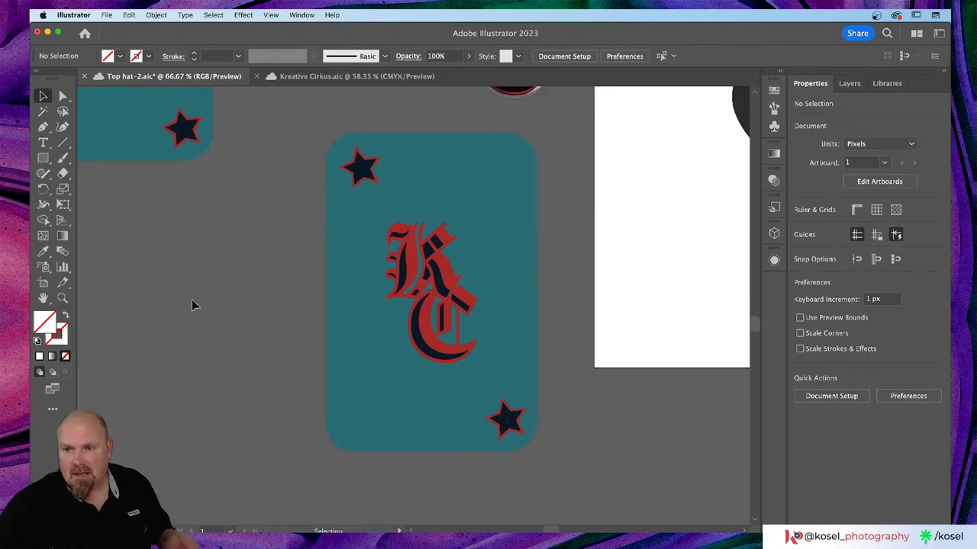
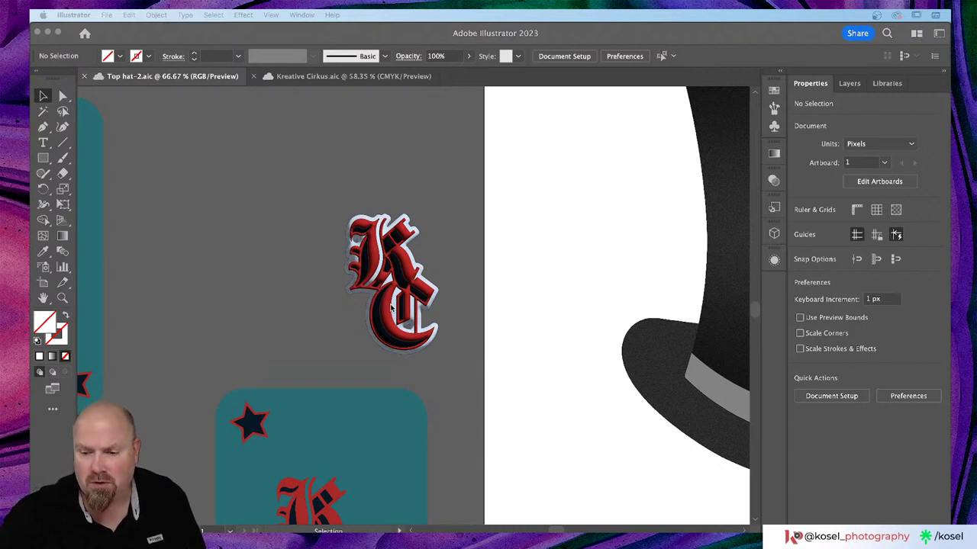
- Examine the textured black hat and the tilted monogram card tucked into its band
scroll(573, 272, right, 10)
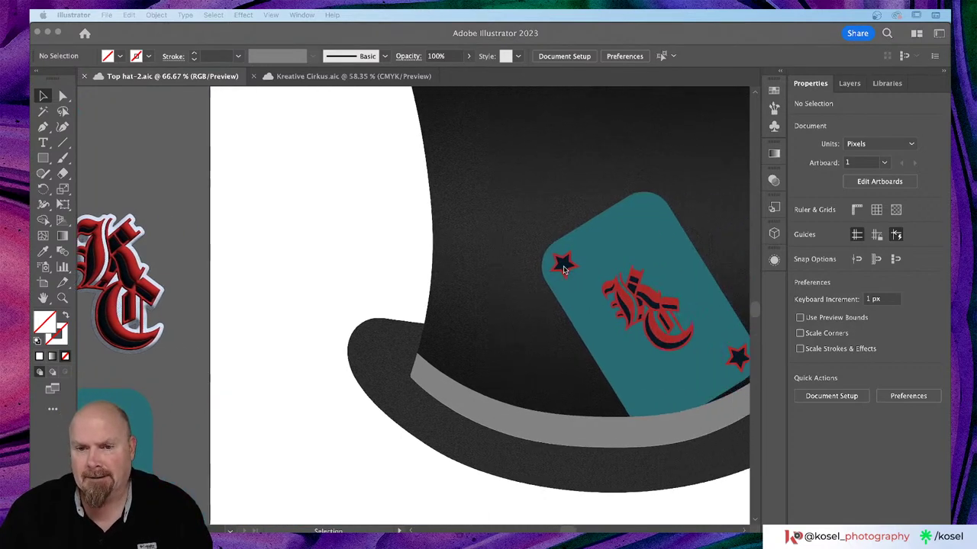
scroll(560, 270, down, 4)
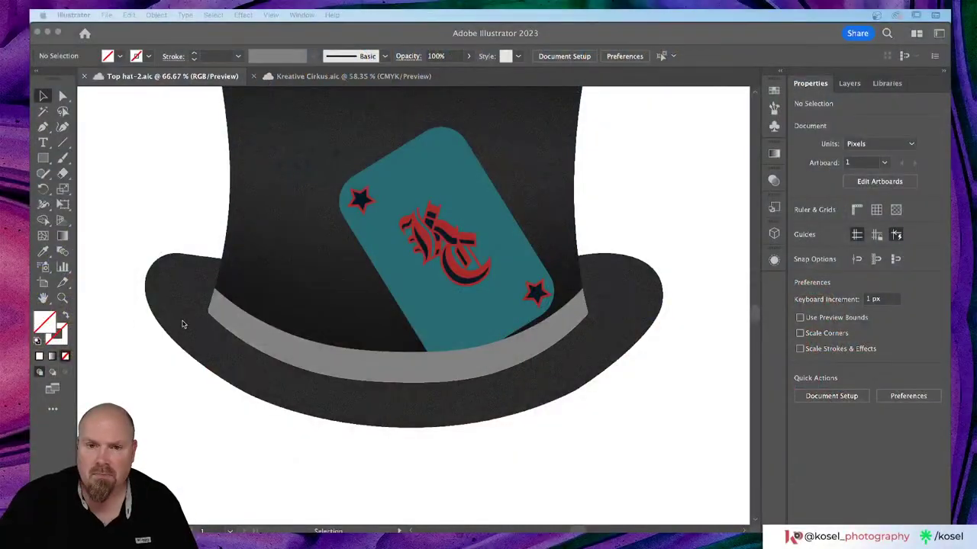
scroll(333, 324, up, 3)
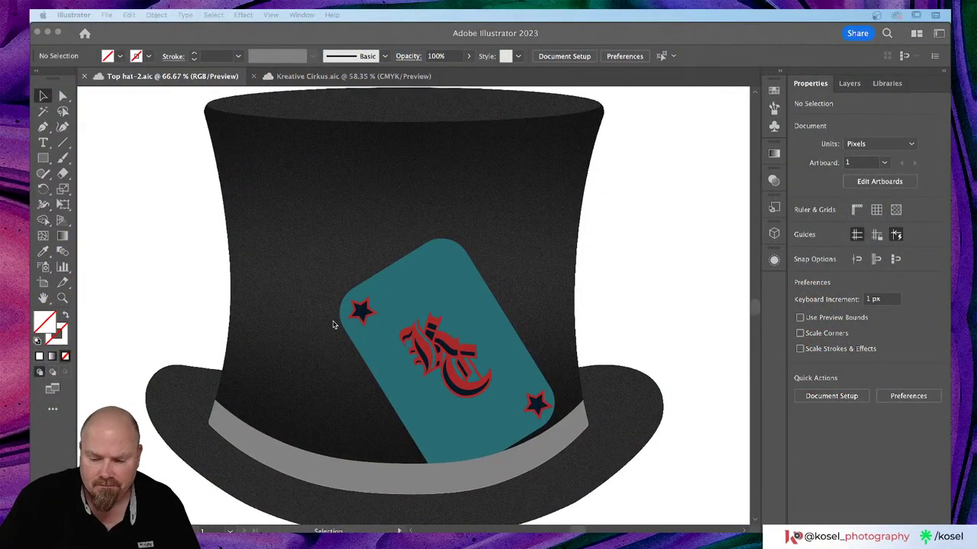
click(576, 24)
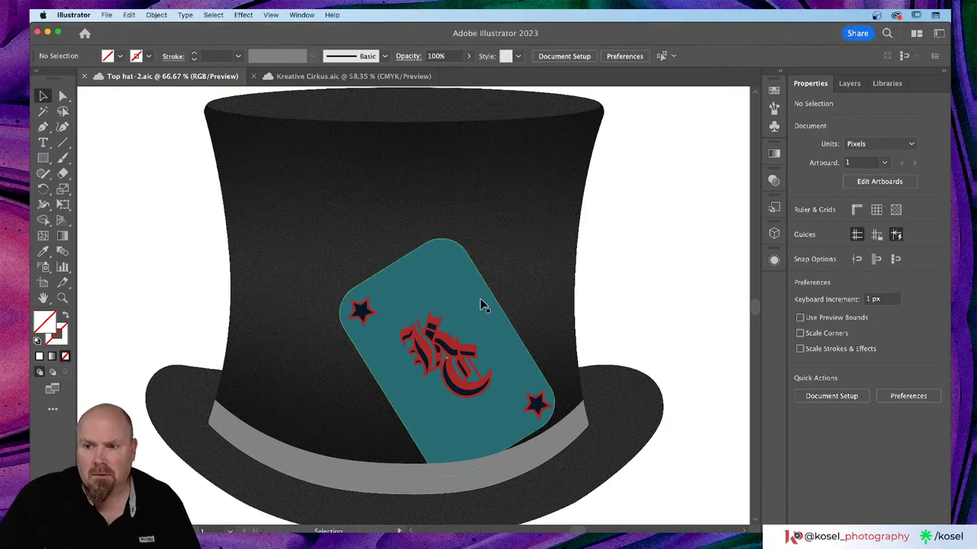
key(super+minus)
key(v)
click(456, 303)
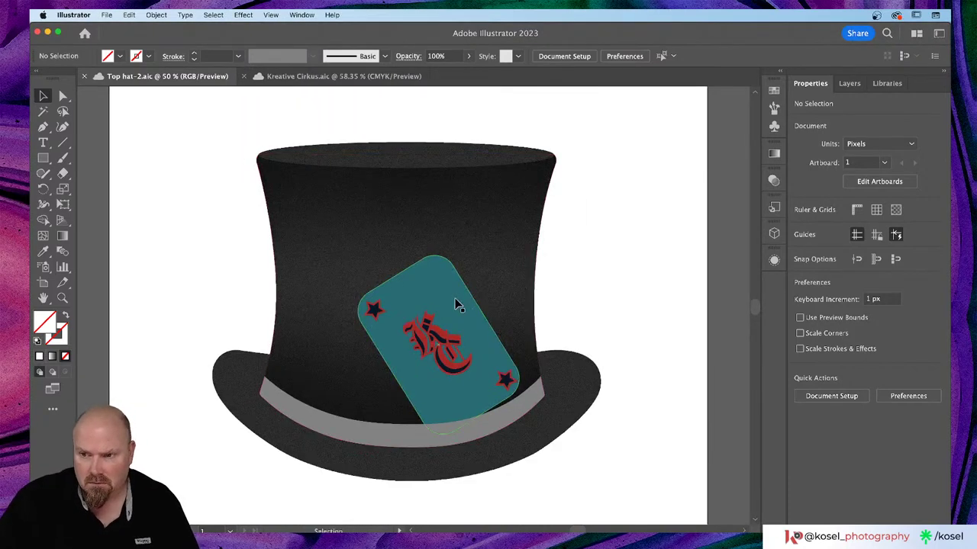
scroll(457, 304, down, 1)
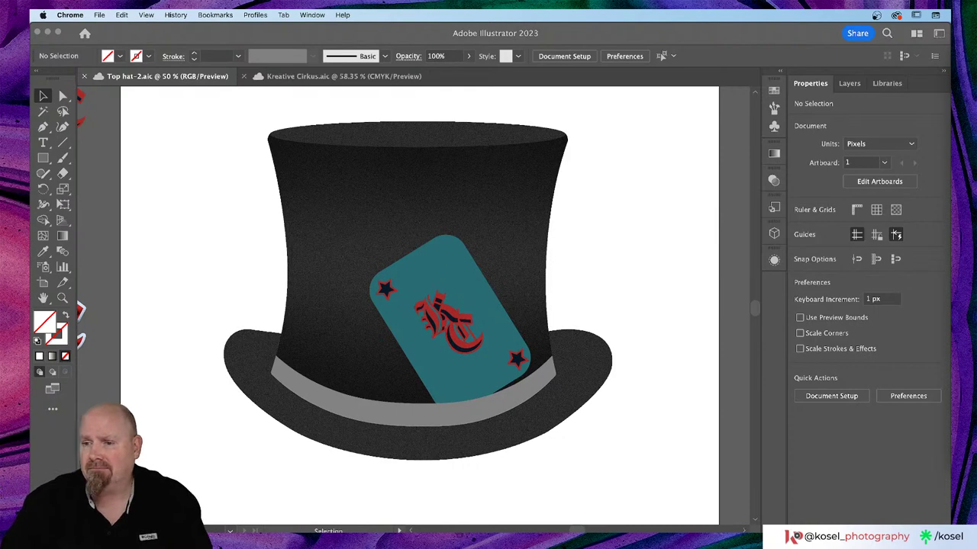
- Inspect the upright card copy beside the artboard, selecting and deselecting its teal background rectangle
click(471, 380)
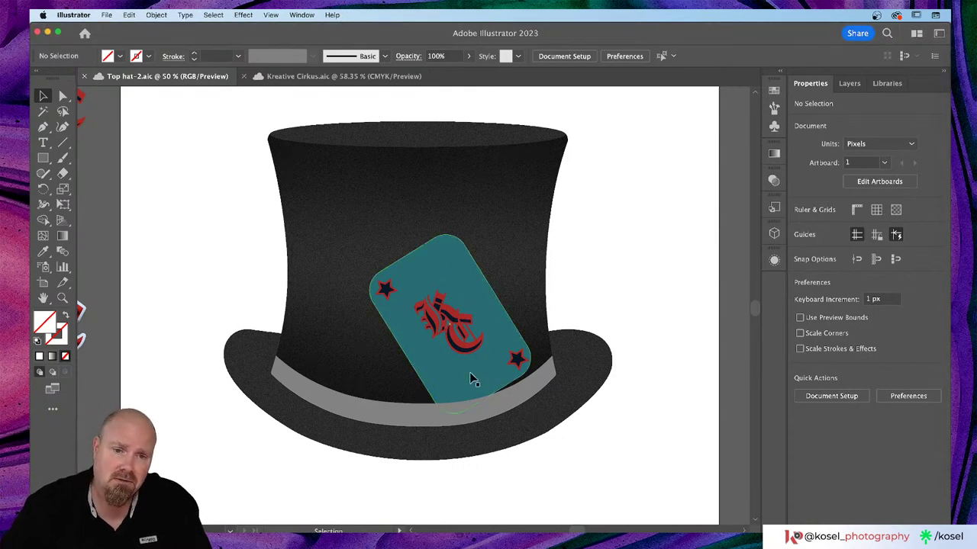
scroll(384, 332, down, 3)
scroll(386, 331, left, 5)
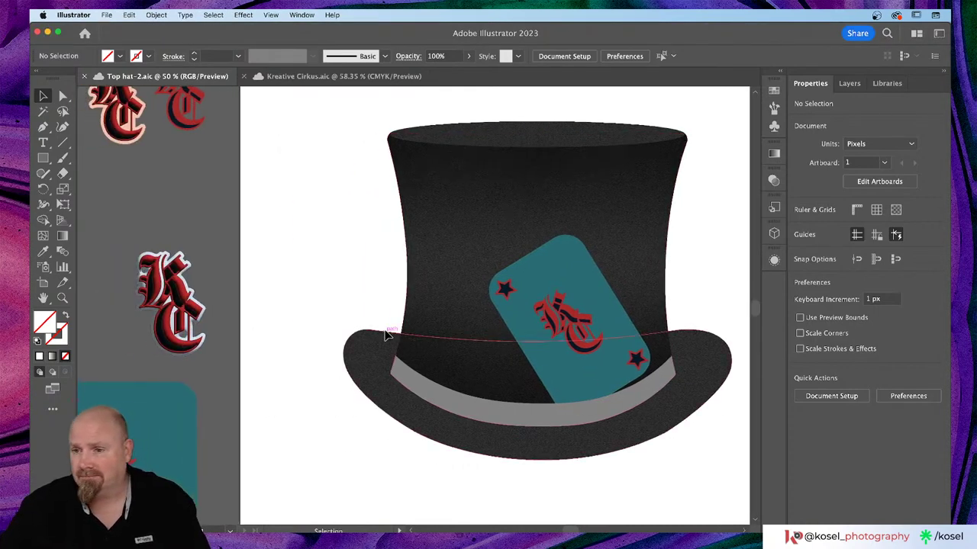
scroll(386, 333, up, 3)
scroll(386, 333, left, 5)
scroll(387, 334, down, 3)
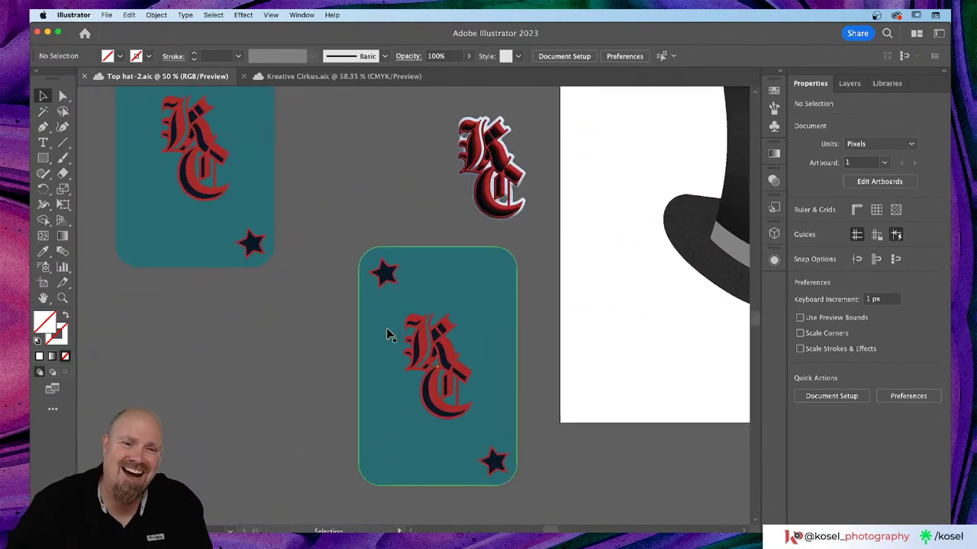
click(394, 413)
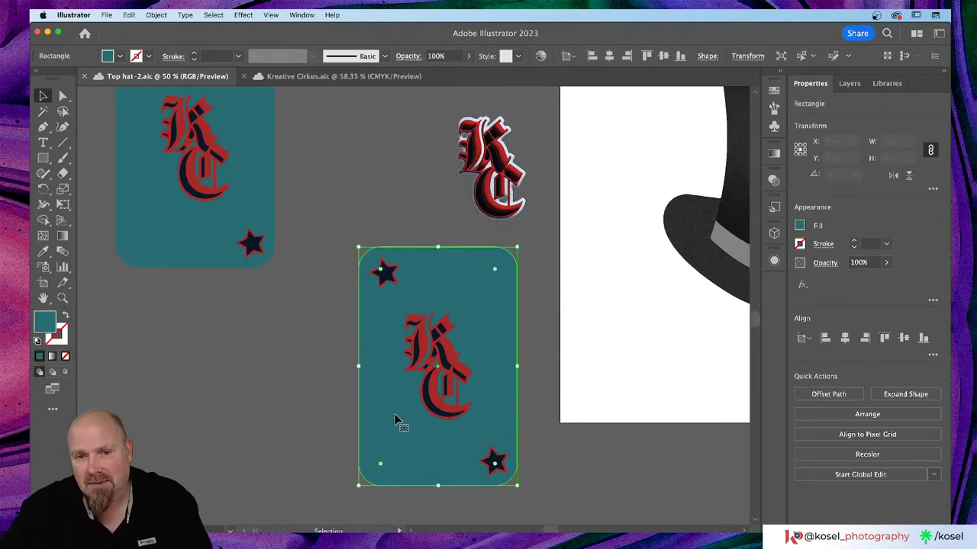
scroll(229, 353, left, 3)
scroll(229, 353, down, 5)
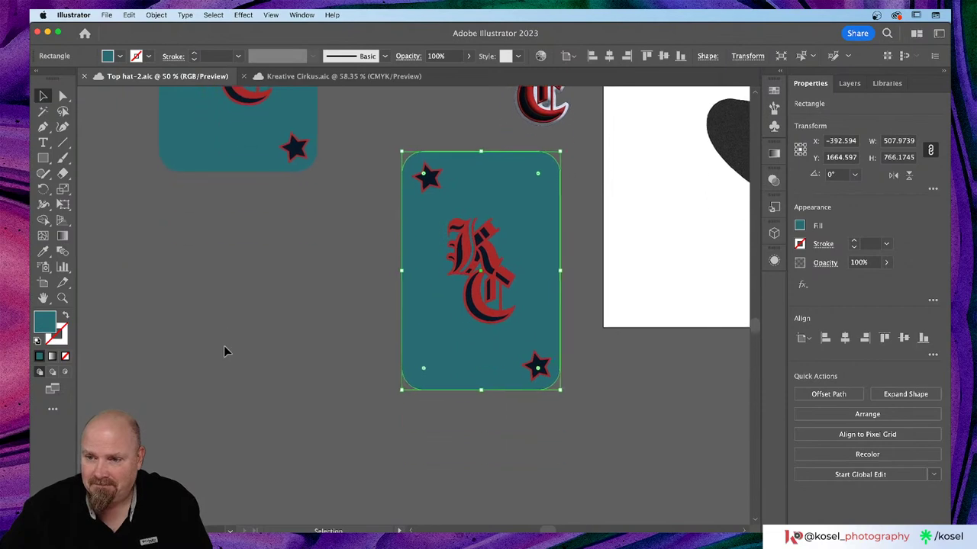
scroll(225, 352, right, 2)
scroll(223, 347, right, 3)
click(435, 461)
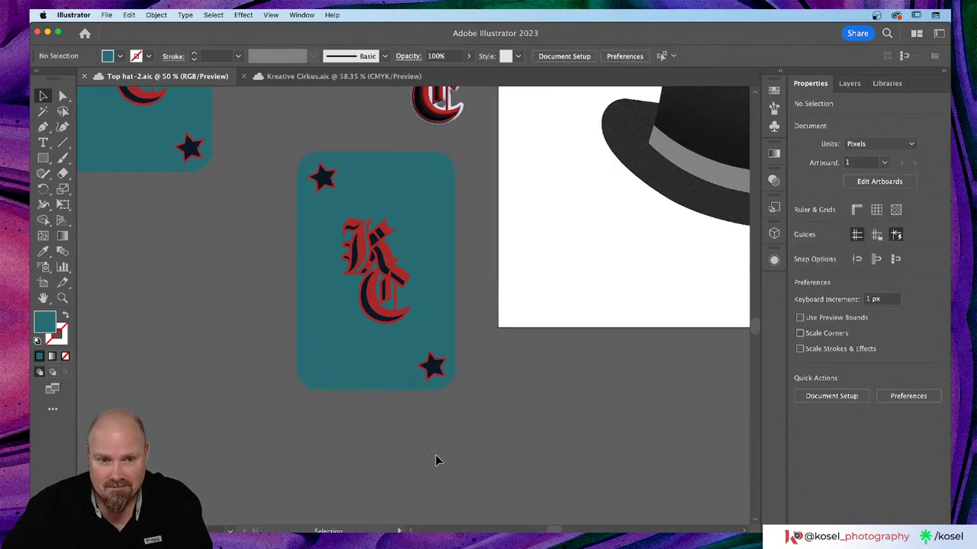
- Compare the card copy's teal background with the grouped card on the hat, selecting each in turn
click(427, 203)
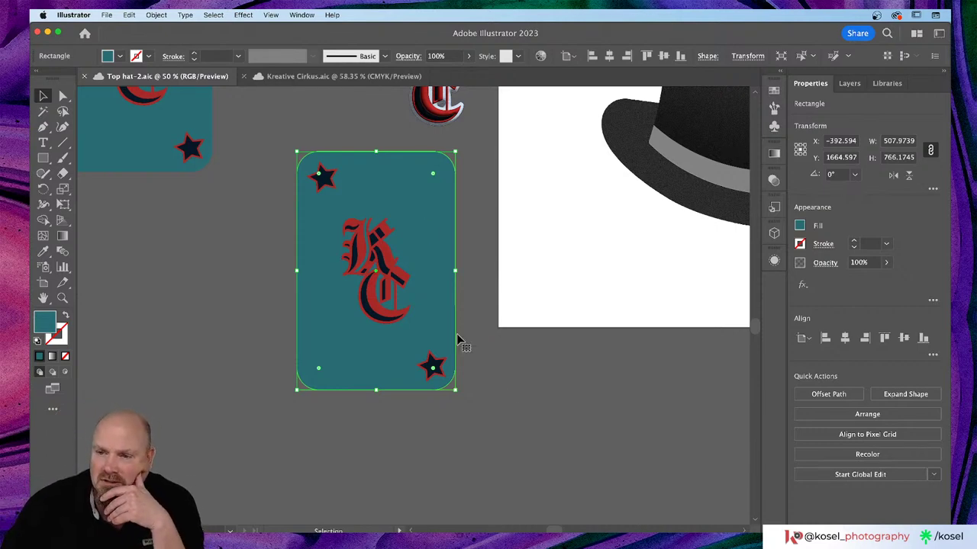
scroll(552, 403, right, 3)
scroll(553, 402, right, 5)
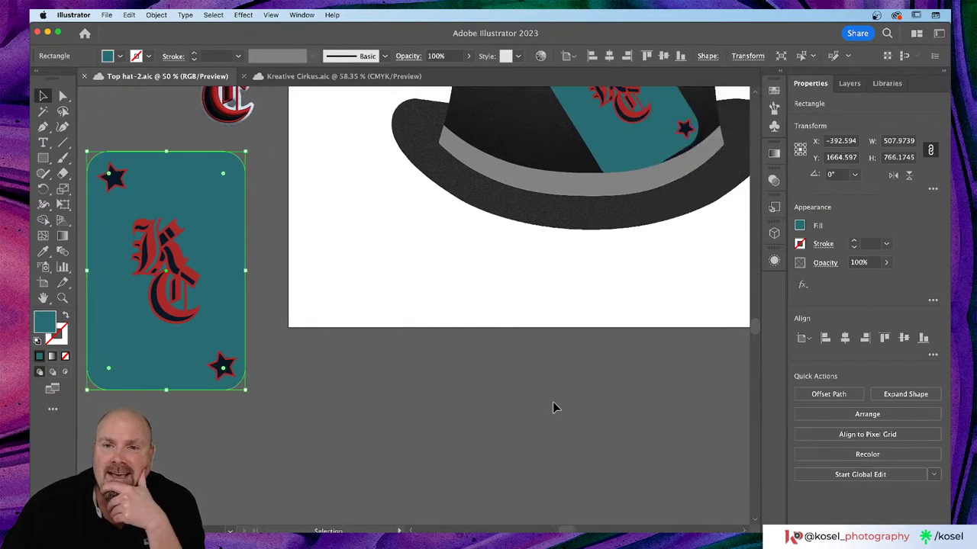
scroll(553, 402, up, 5)
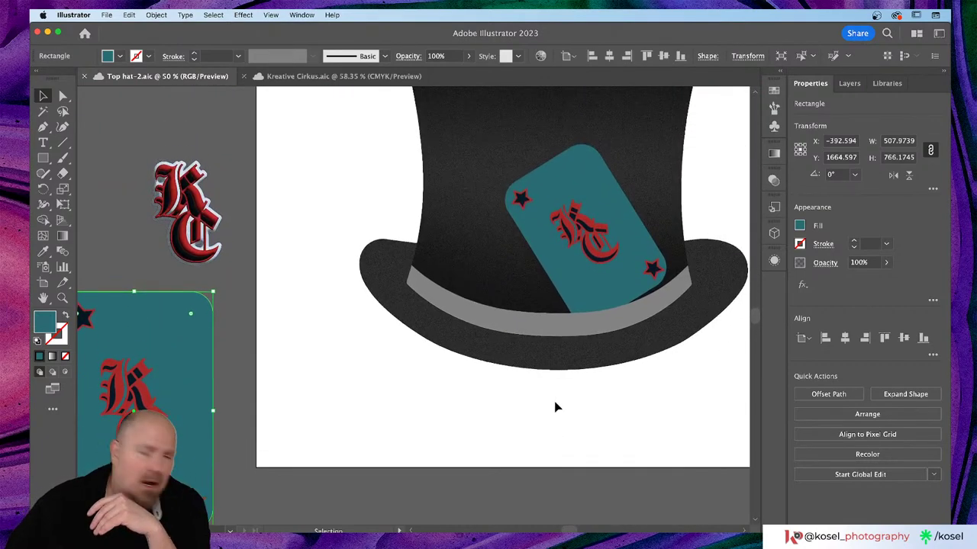
scroll(556, 407, right, 2)
scroll(556, 407, right, 3)
scroll(556, 408, up, 2)
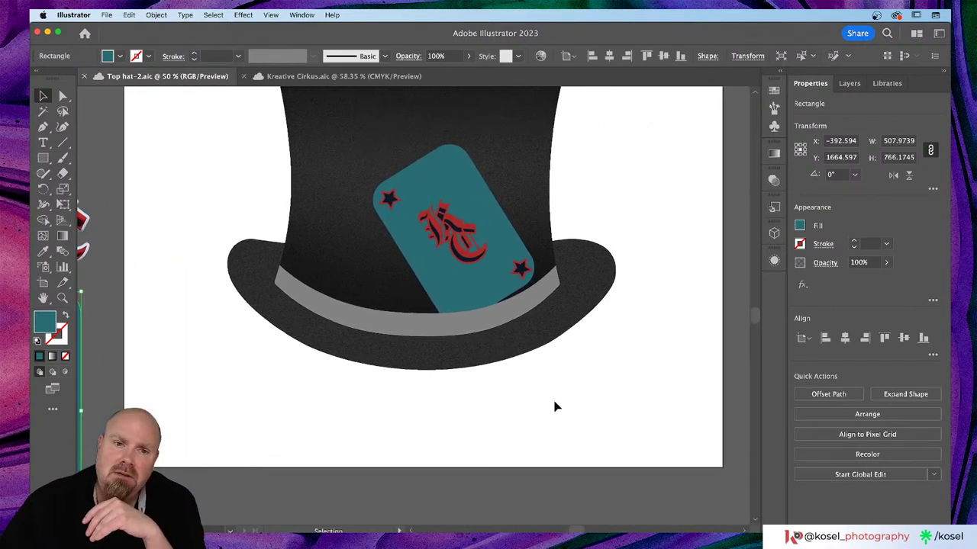
click(415, 238)
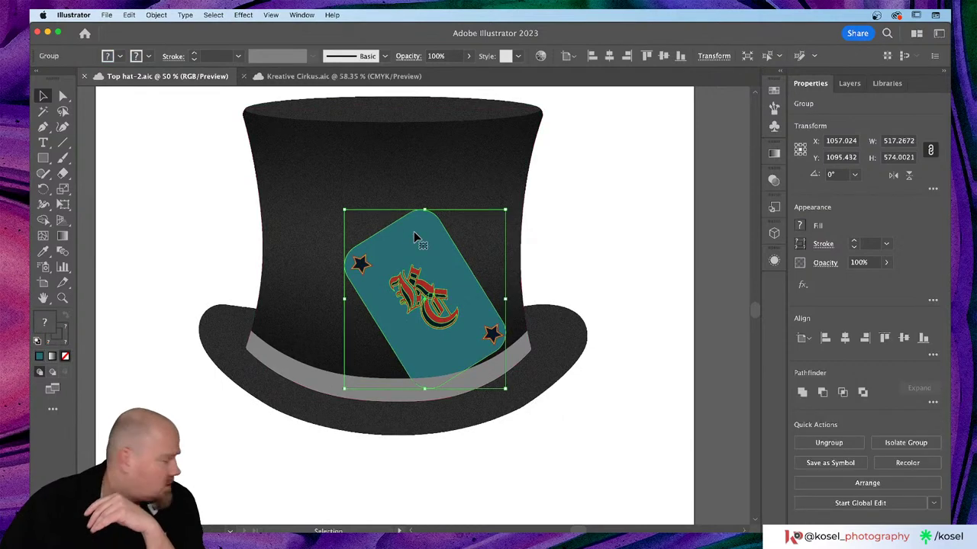
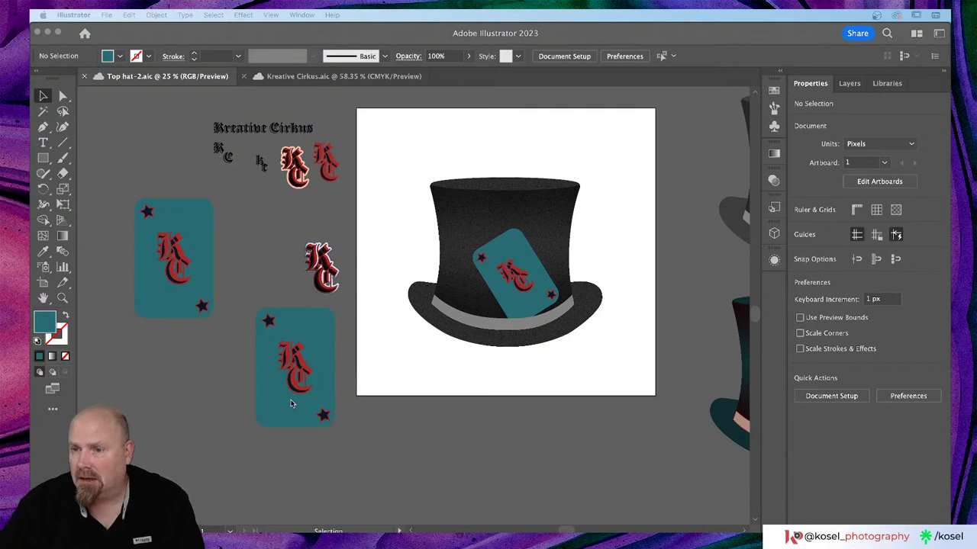
- Delete the ungrouped upright card copy beneath the white-outlined monogram
click(282, 363)
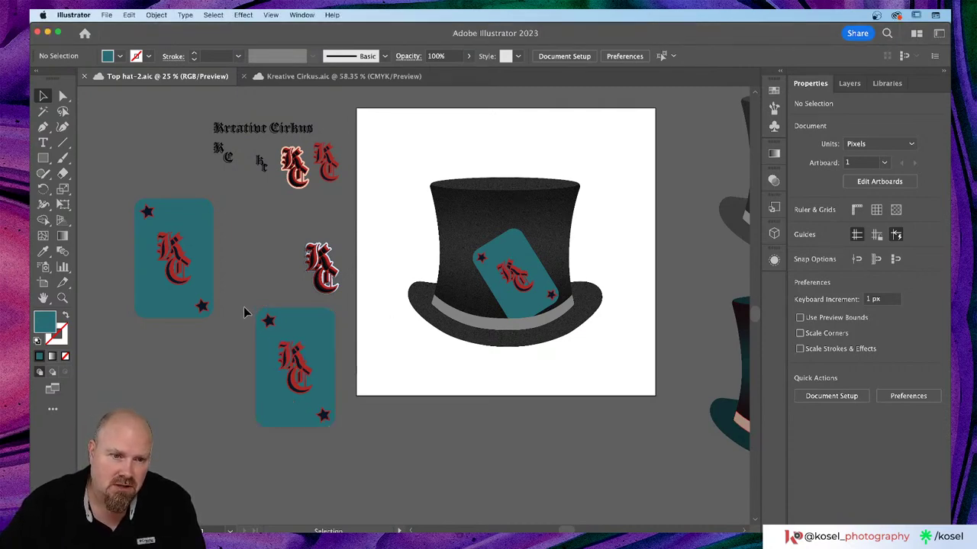
click(343, 435)
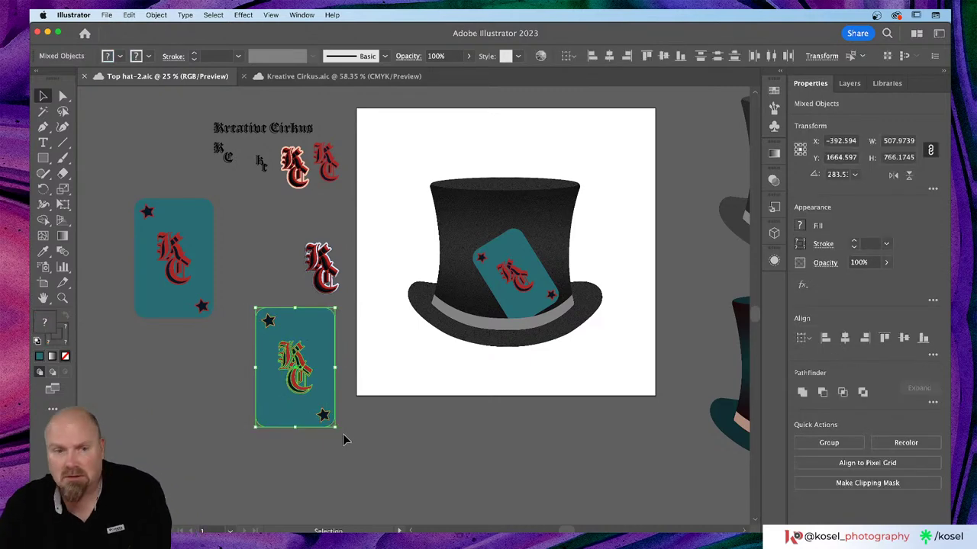
key(Delete)
- Duplicate the hat's tilted card group into the empty area beside the artboard, rotate the copy upright and deselect it
click(523, 261)
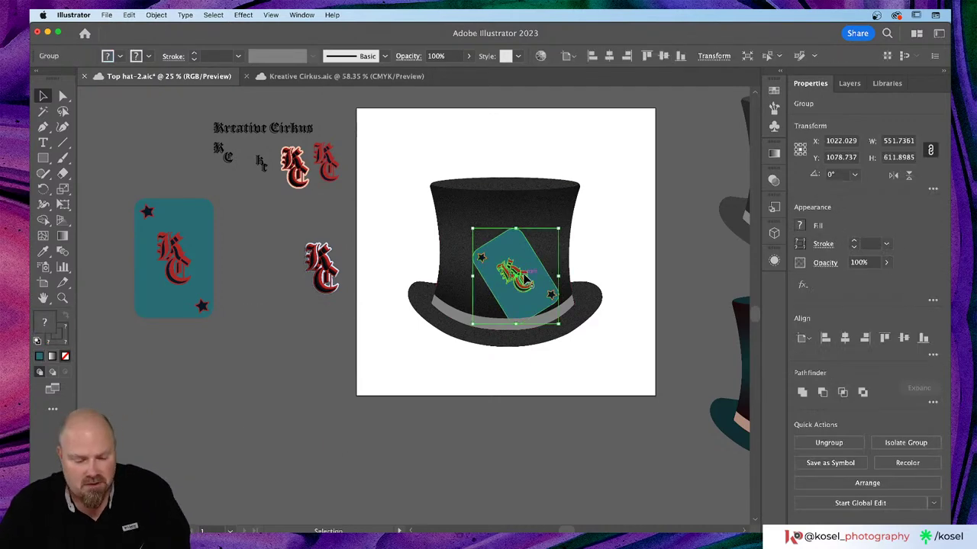
drag(523, 261, 270, 376)
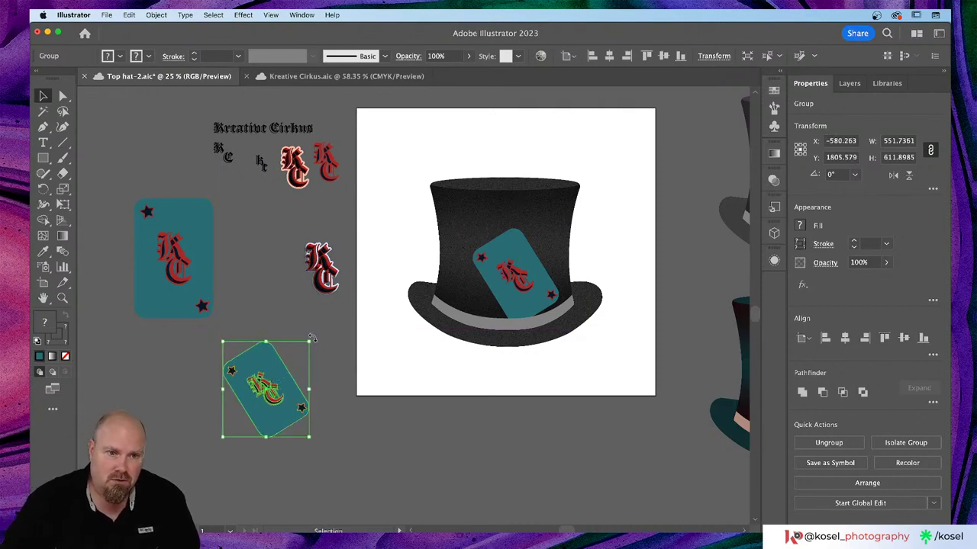
drag(311, 337, 331, 430)
click(303, 445)
scroll(322, 431, left, 5)
scroll(323, 431, down, 3)
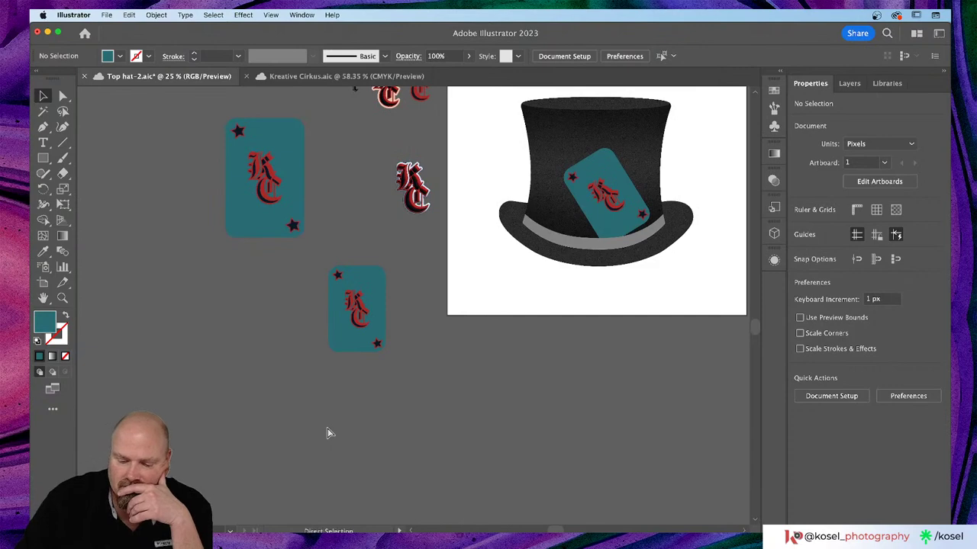
- Ungroup the upright card copy beside the artboard and deselect its separated parts
key(super+1)
scroll(336, 428, left, 8)
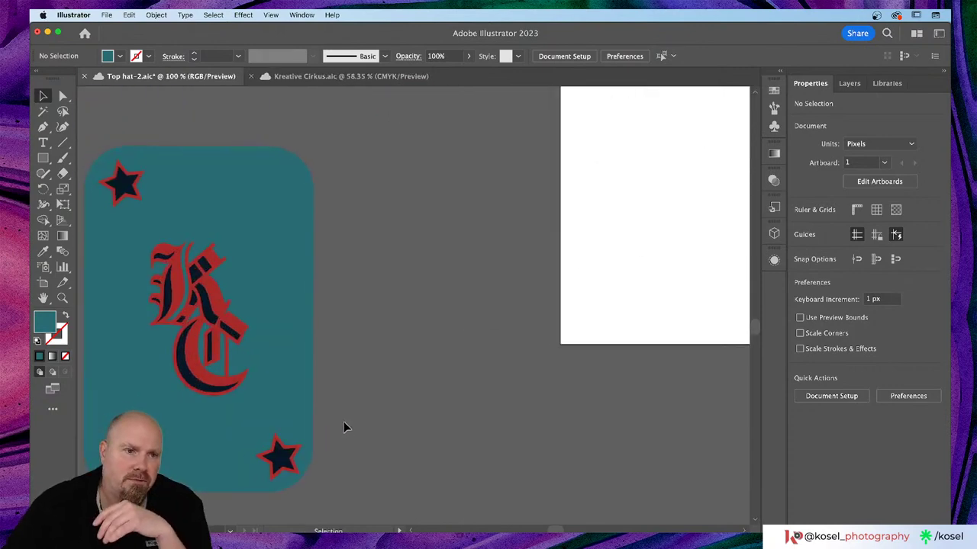
click(252, 428)
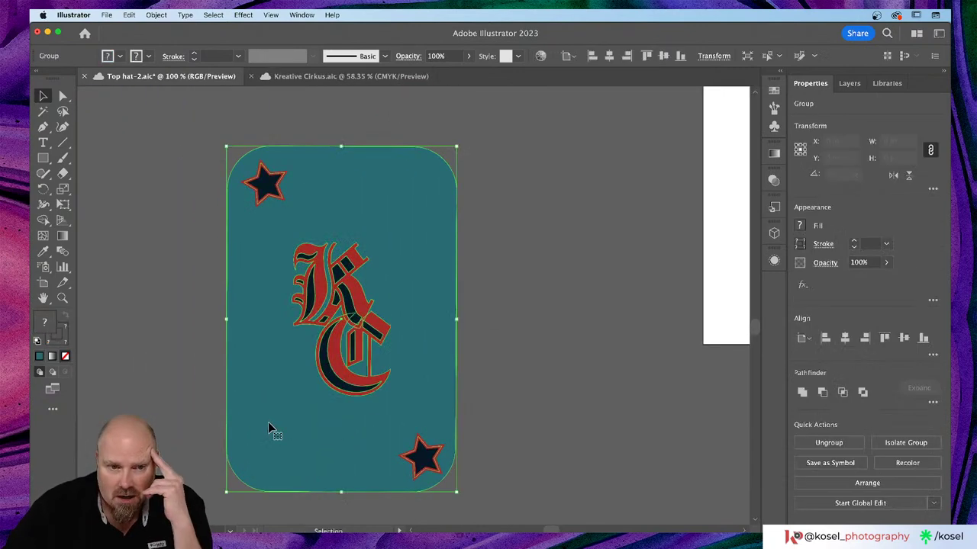
click(829, 442)
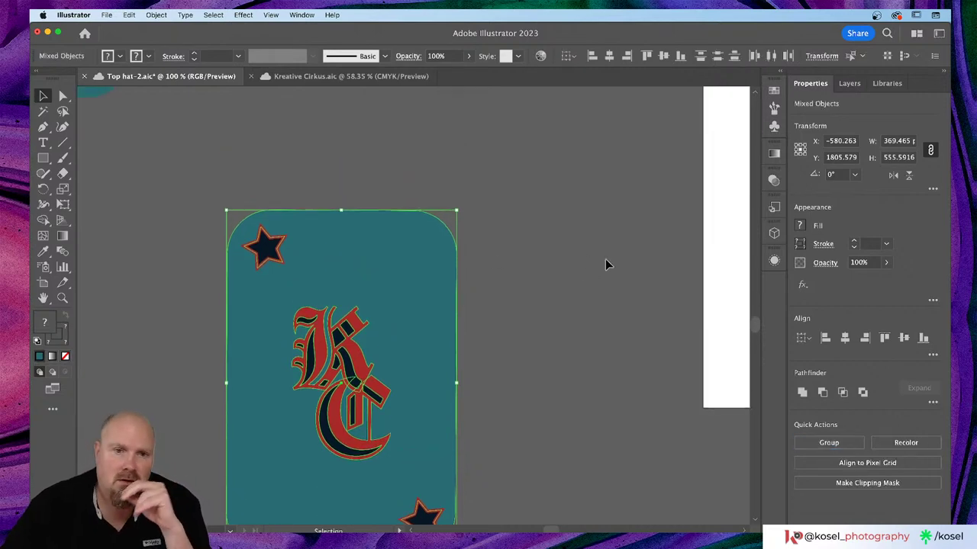
scroll(605, 260, right, 2)
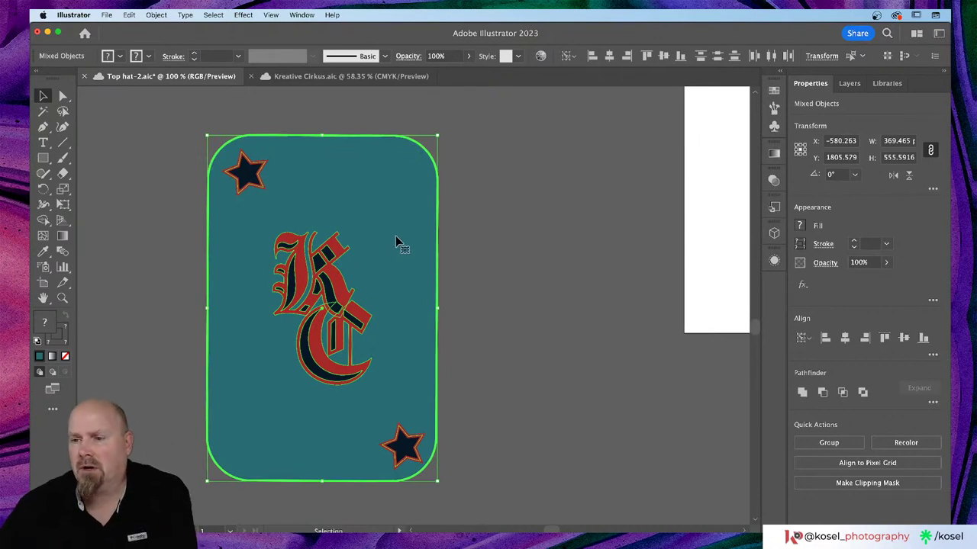
scroll(395, 243, down, 2)
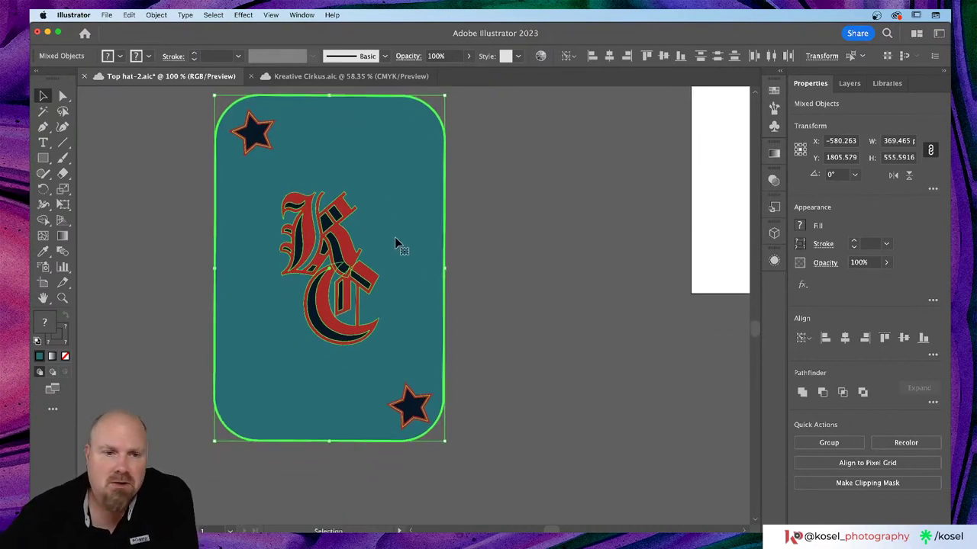
scroll(395, 238, left, 1)
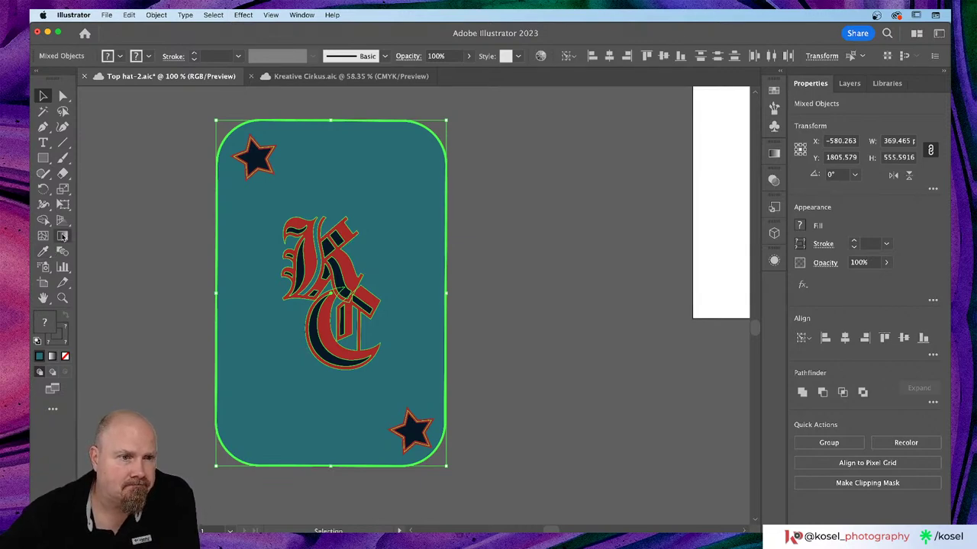
click(63, 236)
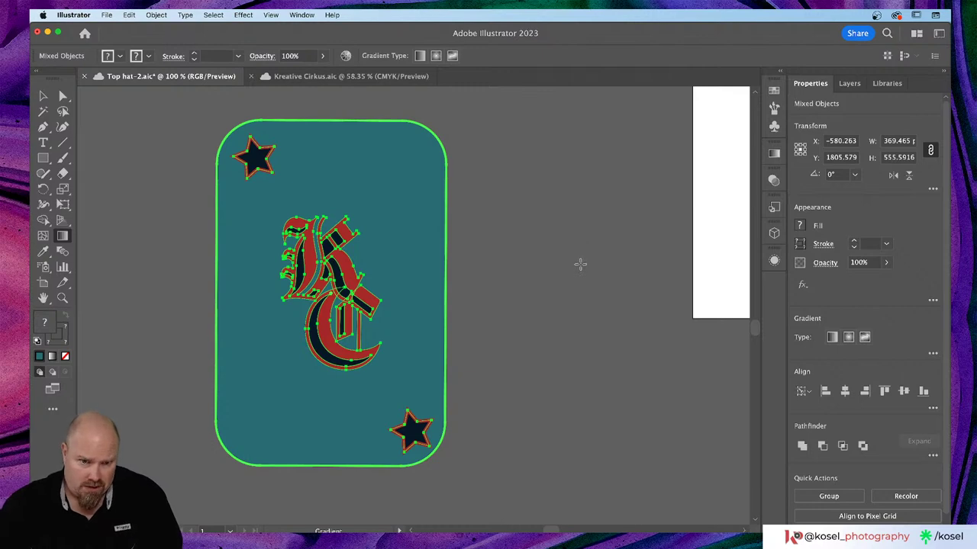
key(v)
click(532, 230)
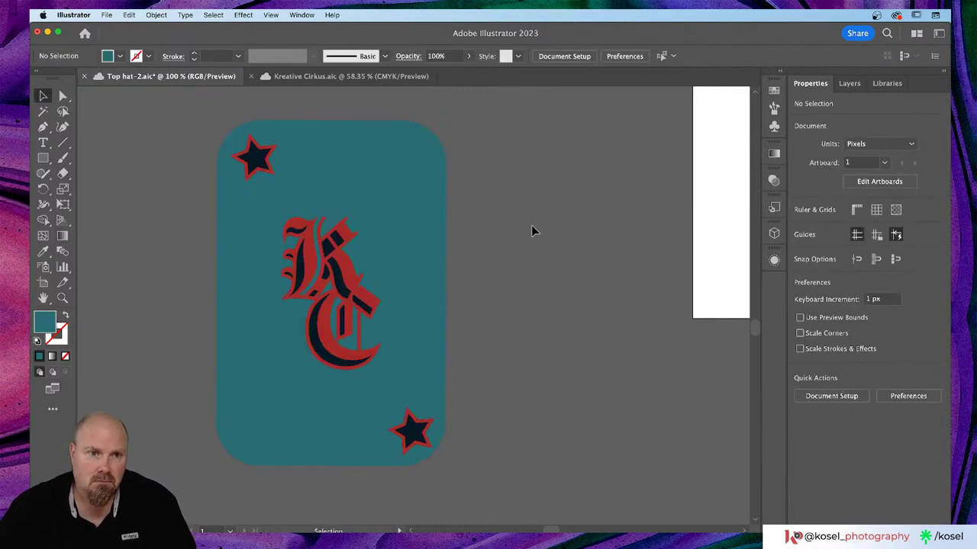
- Select only the teal background rectangle of the ungrouped card copy and check it beside the other artwork
click(420, 249)
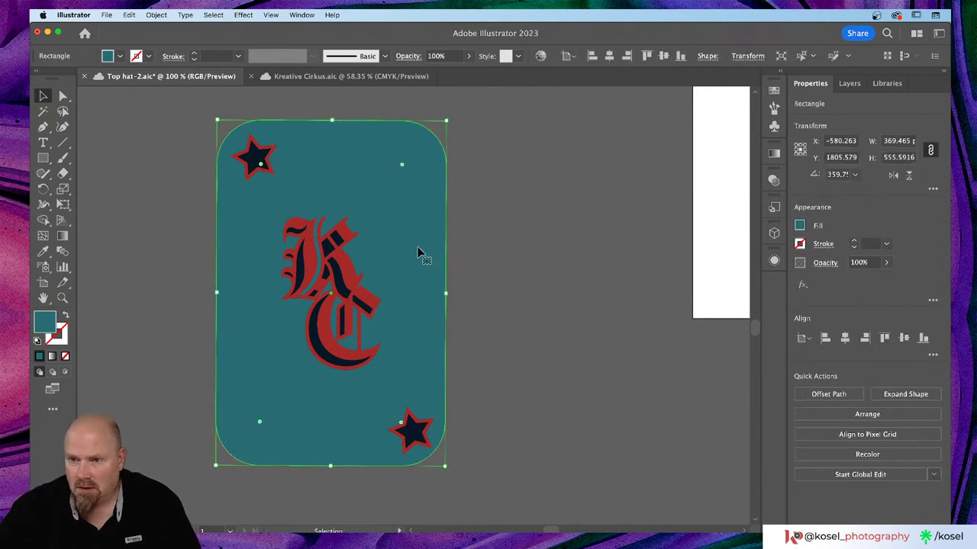
scroll(418, 254, down, 1)
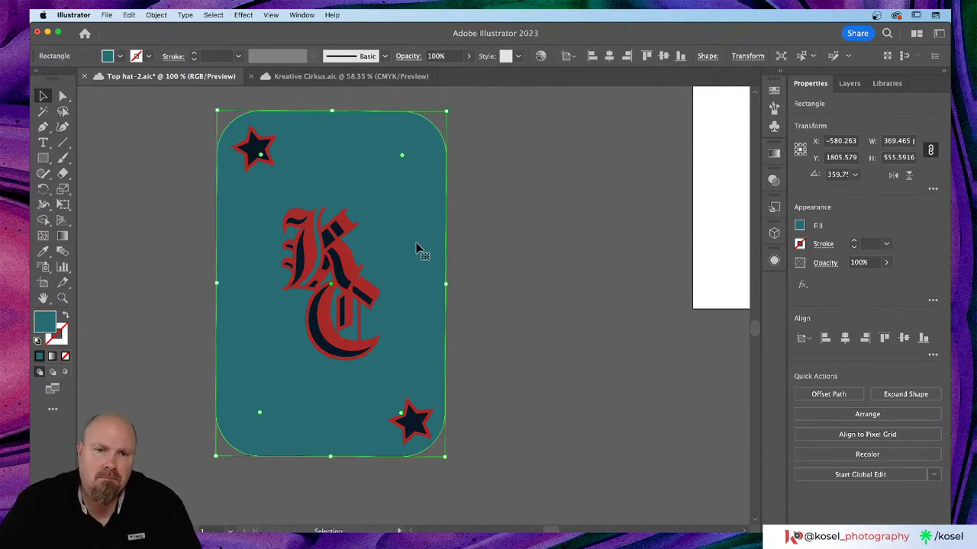
scroll(420, 249, right, 5)
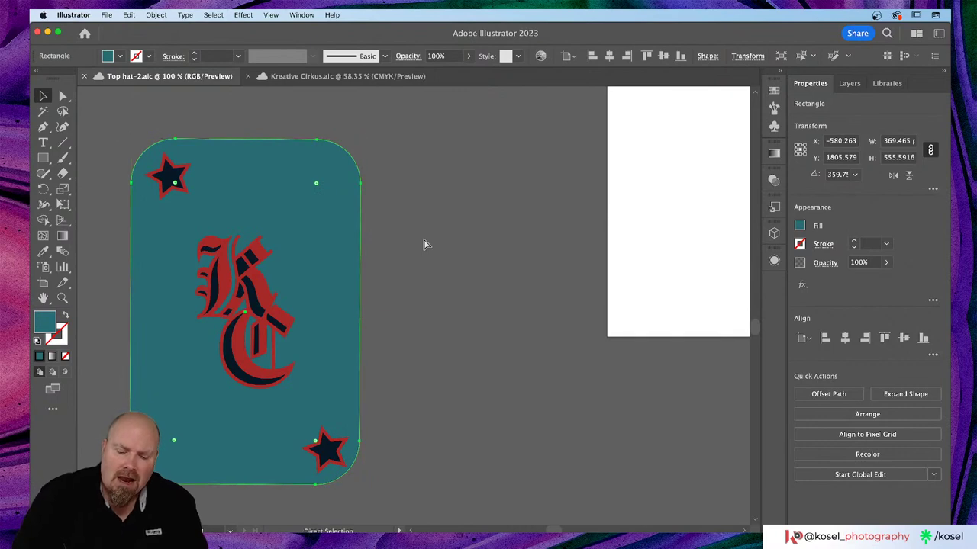
scroll(425, 244, down, 4)
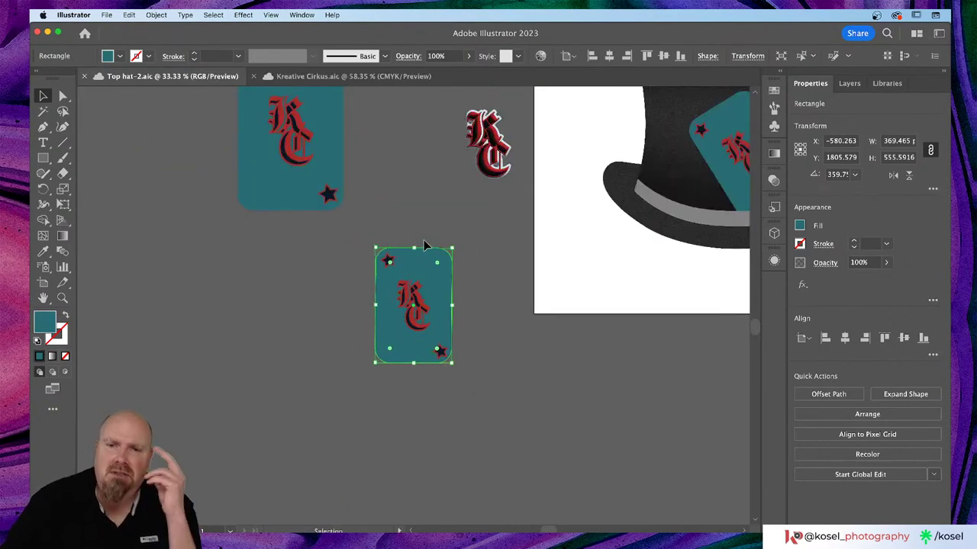
- Review the main hat, its tilted card group and the grey and recolored hat variations, selecting the card and the textured black hat
scroll(425, 244, right, 10)
scroll(425, 244, up, 7)
scroll(425, 244, right, 5)
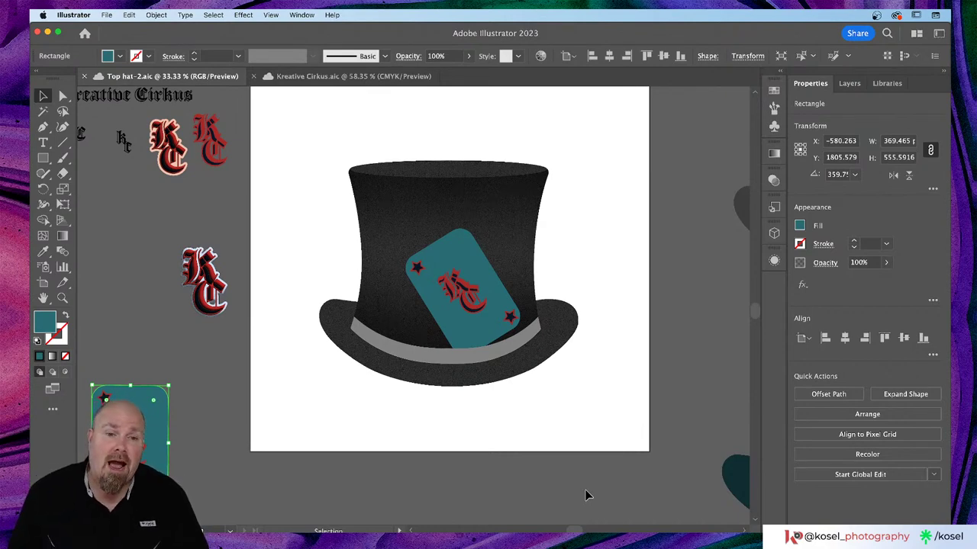
click(462, 322)
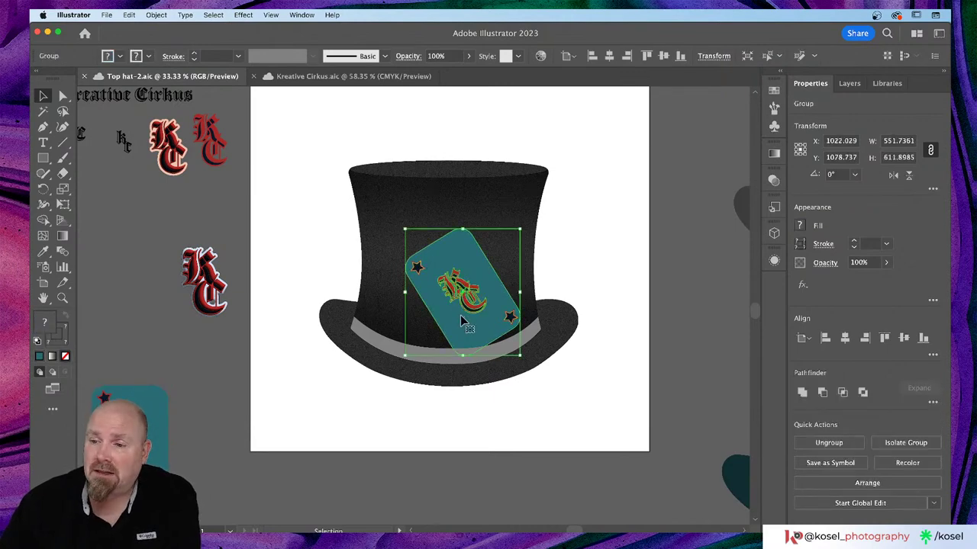
scroll(460, 320, right, 10)
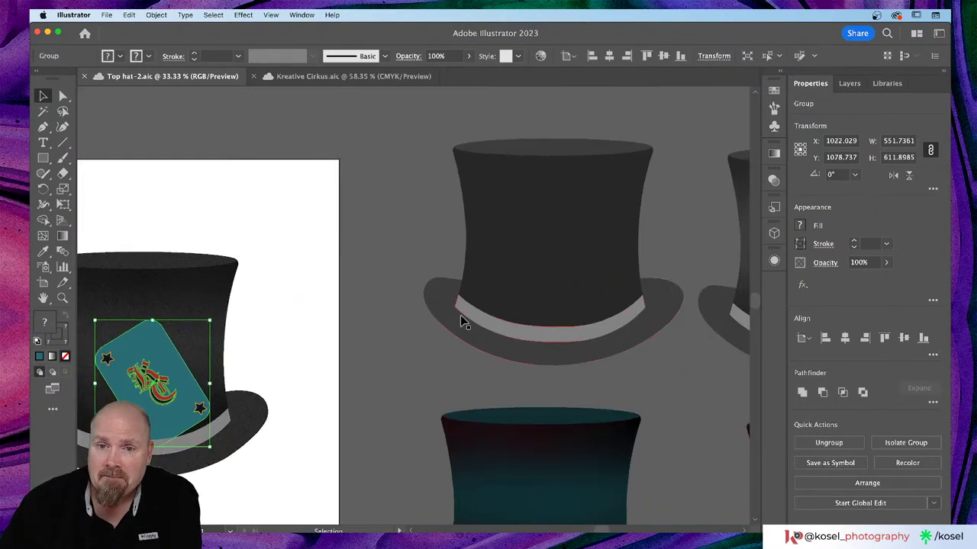
scroll(462, 320, right, 10)
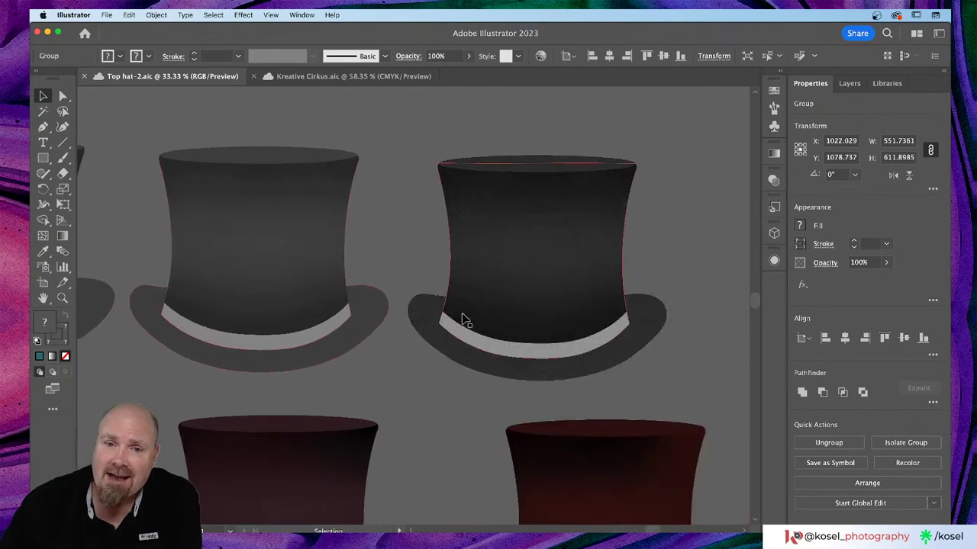
click(547, 237)
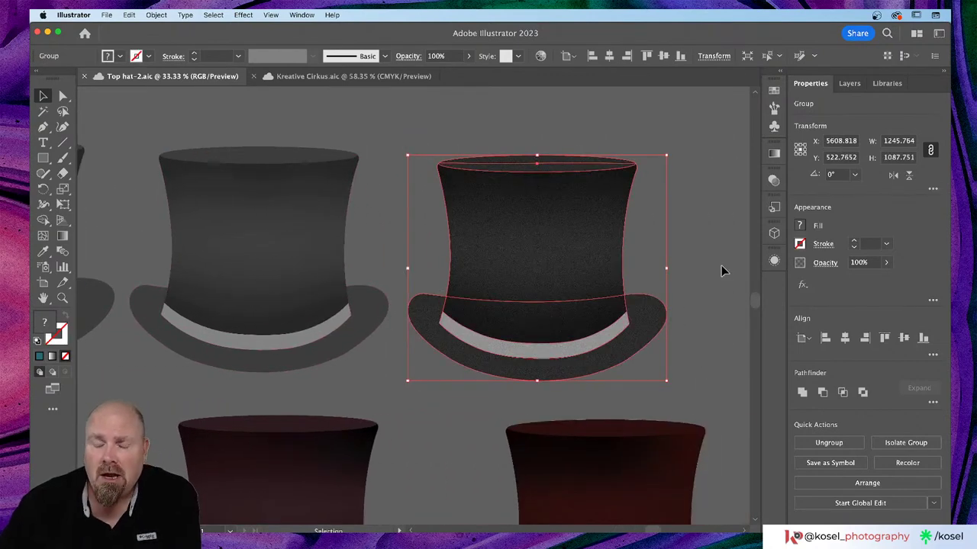
click(722, 270)
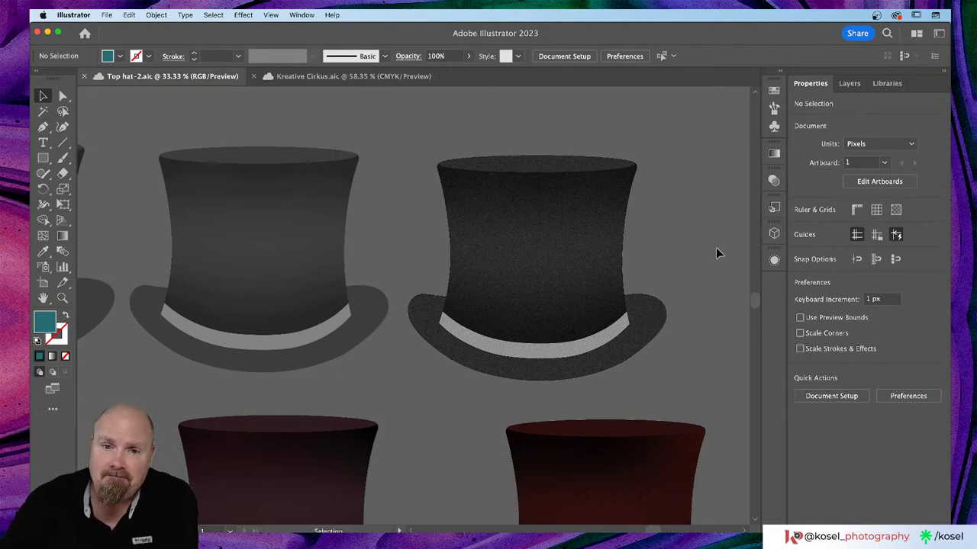
scroll(715, 252, right, 3)
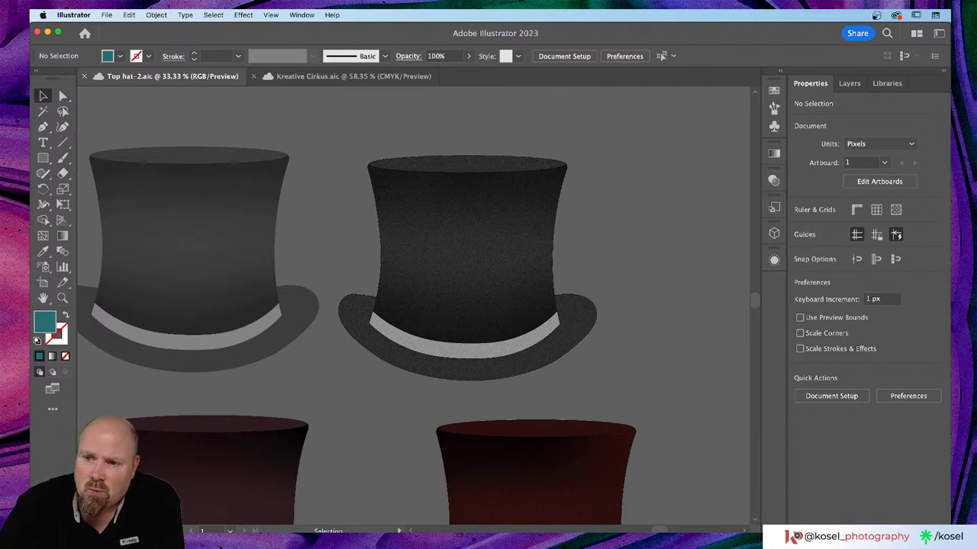
scroll(668, 247, down, 5)
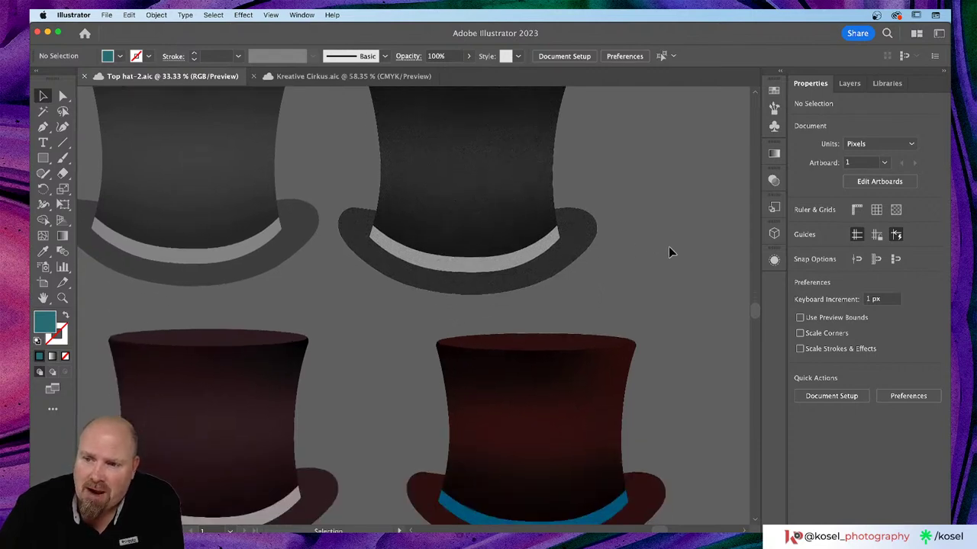
scroll(668, 246, up, 3)
scroll(672, 251, left, 10)
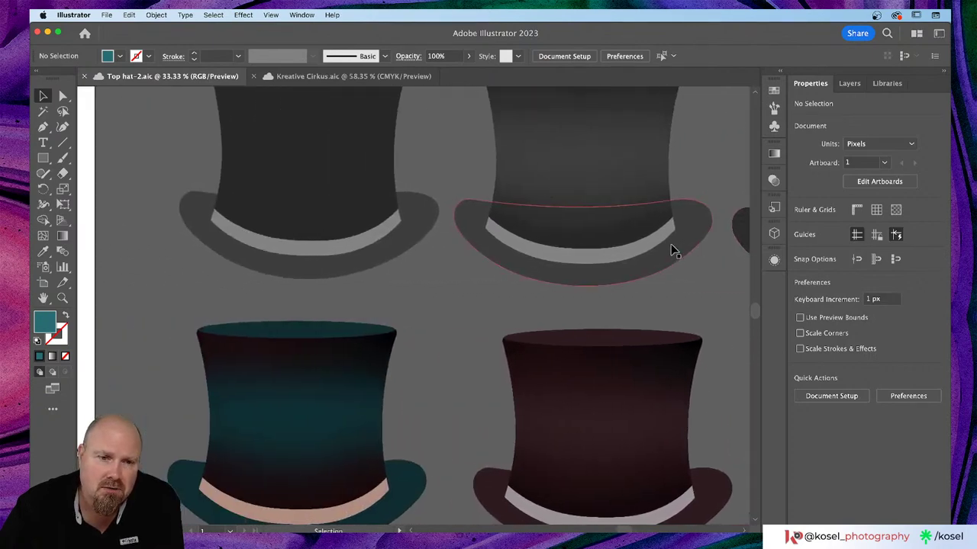
scroll(671, 249, left, 5)
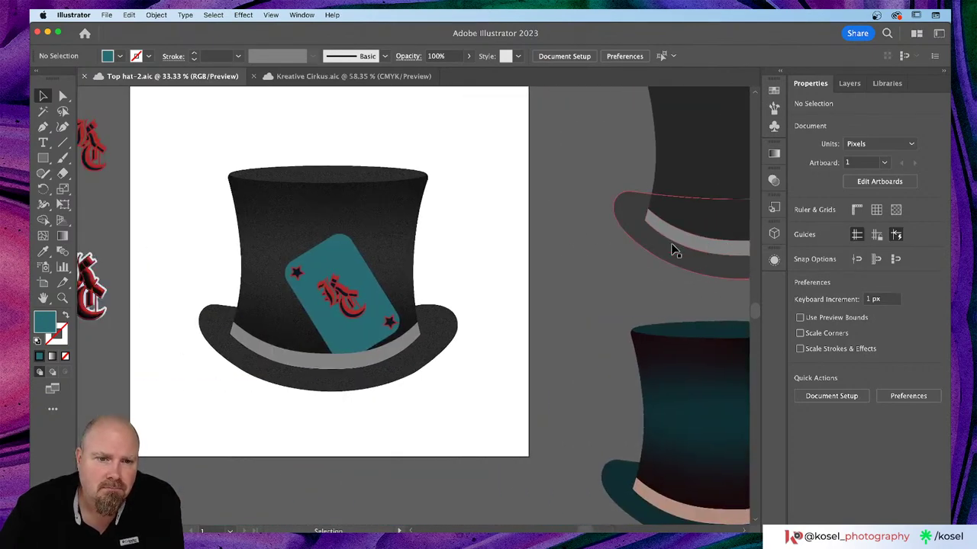
scroll(671, 251, left, 3)
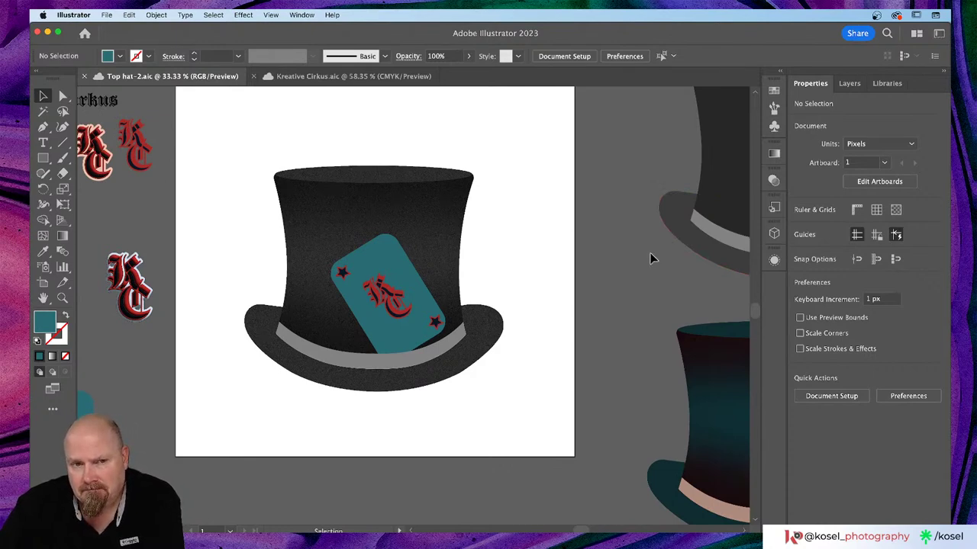
click(370, 265)
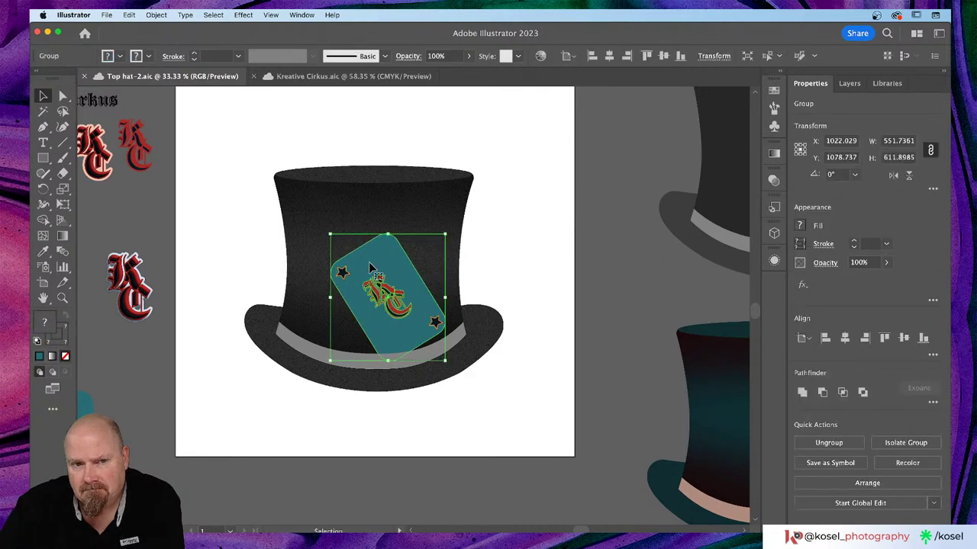
scroll(369, 265, left, 5)
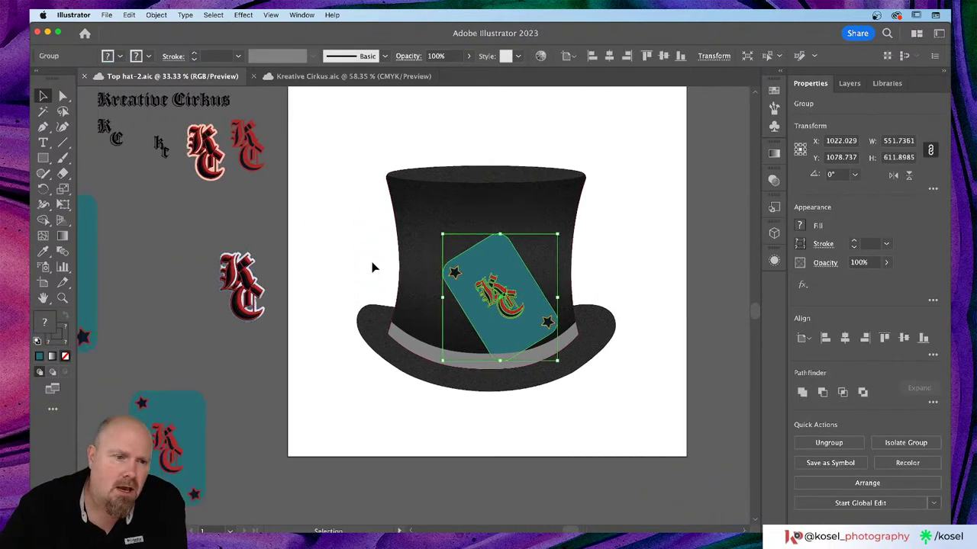
scroll(371, 266, down, 3)
scroll(374, 267, left, 3)
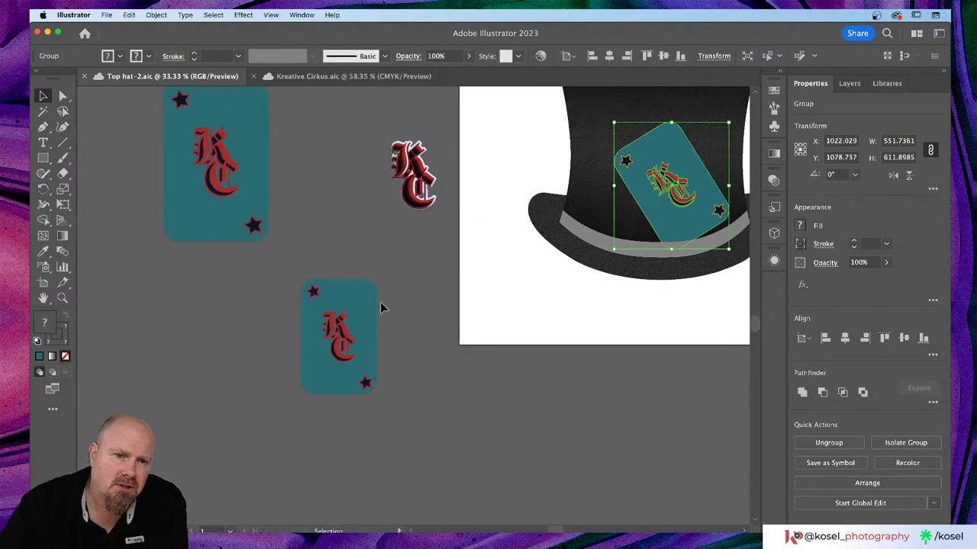
- Fill the upright card copy's teal background rectangle with a white-to-black linear gradient
click(369, 304)
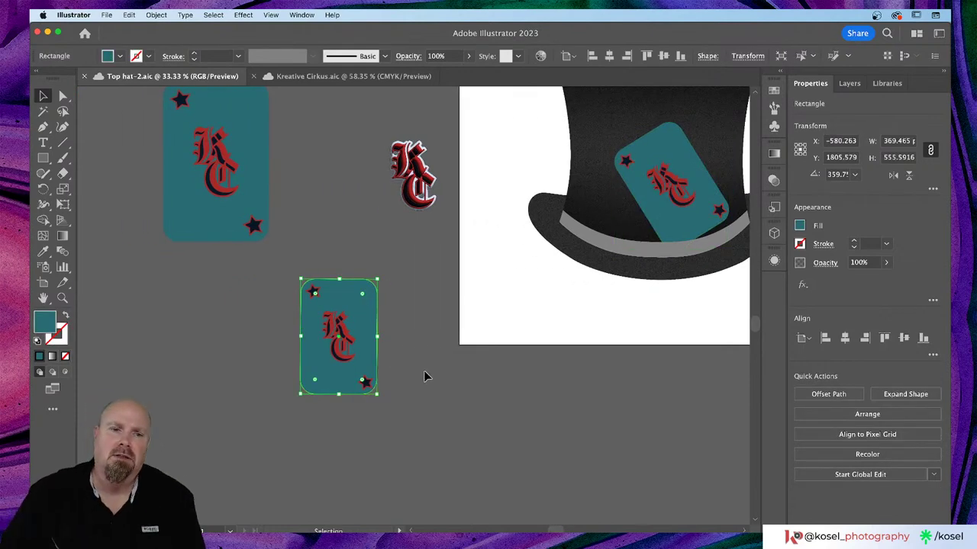
scroll(425, 375, up, 2)
scroll(425, 375, up, 2)
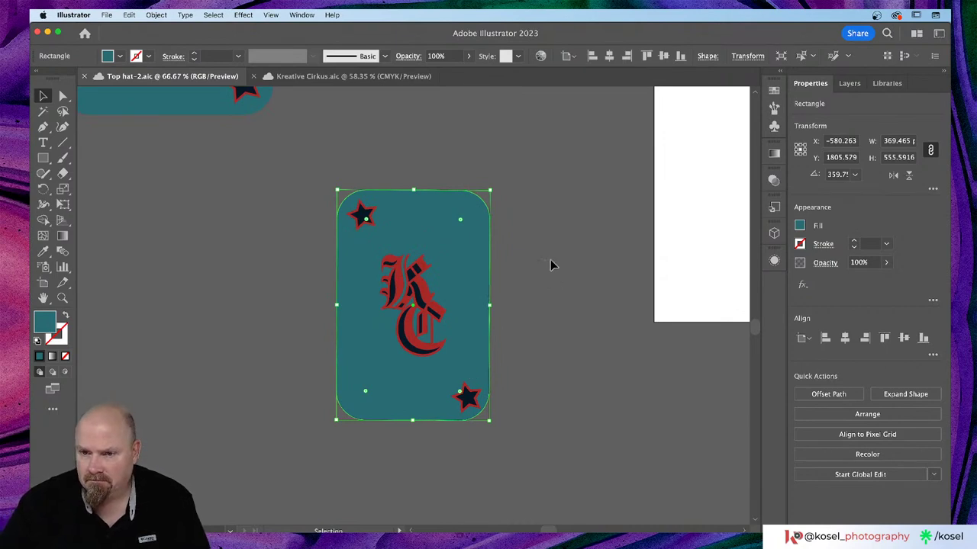
click(773, 154)
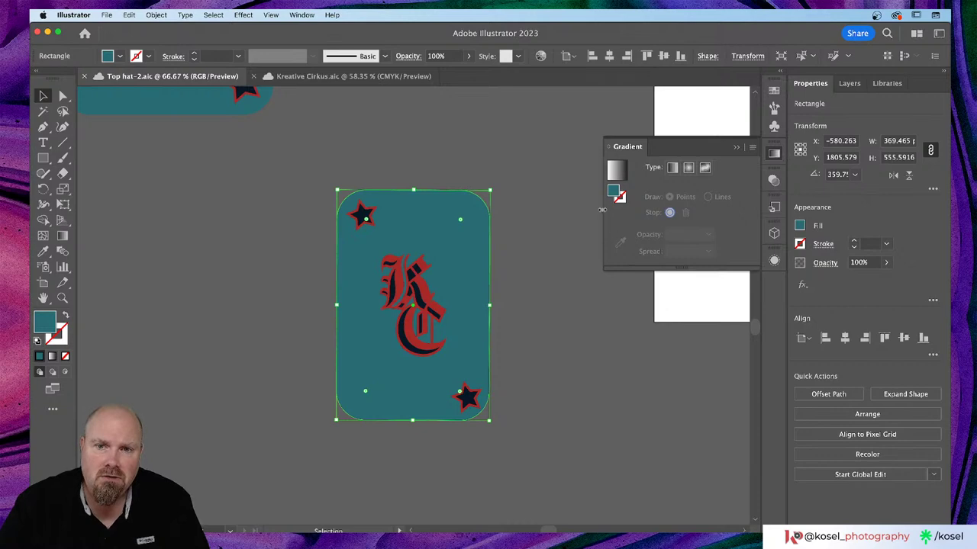
click(63, 237)
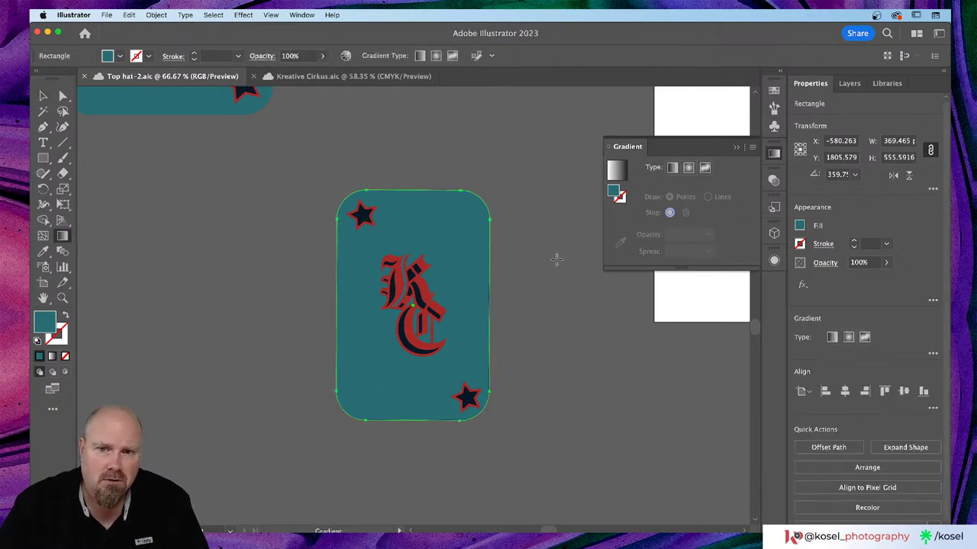
click(440, 387)
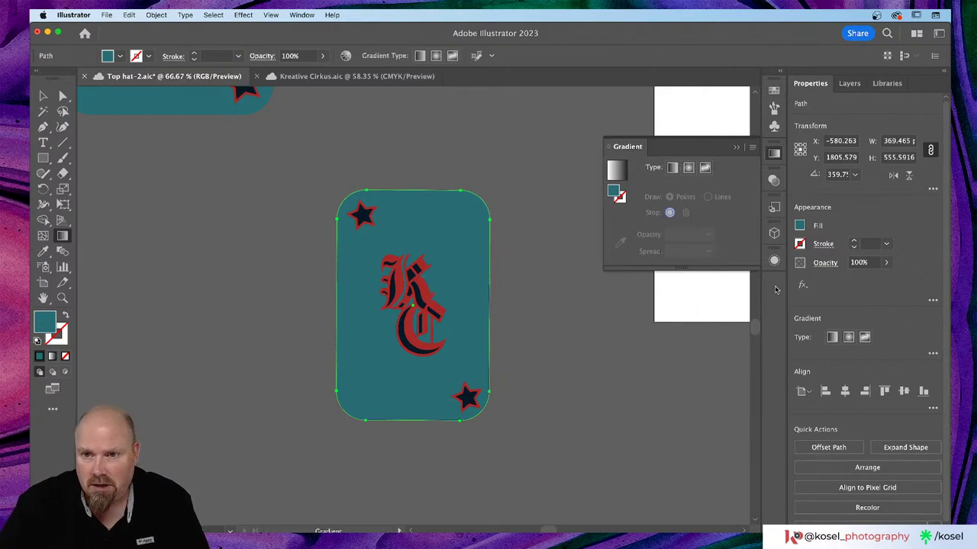
click(627, 167)
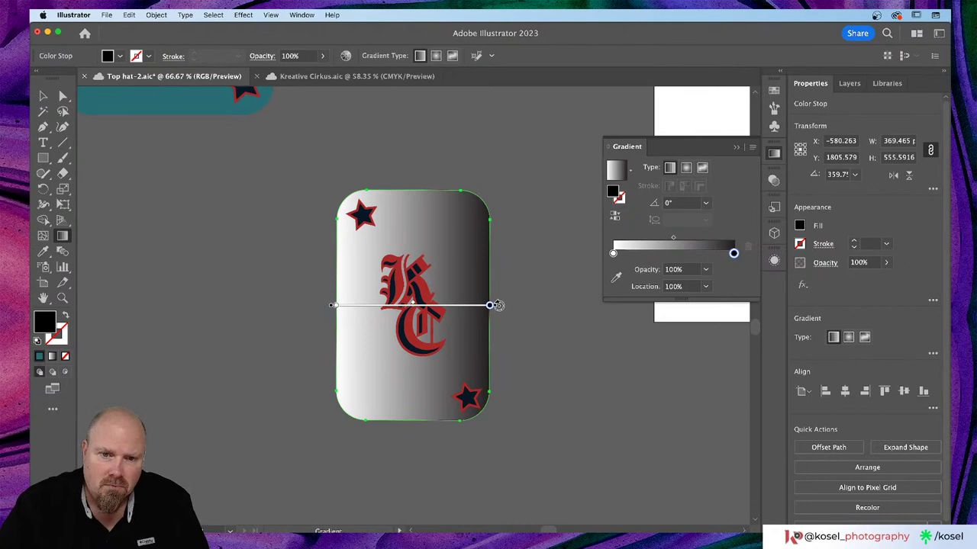
- Angle the card background's linear gradient to about 54° and stretch it diagonally from the lower-left to the upper-right corner
mouse_move(499, 305)
mouse_down()
mouse_move(503, 276)
mouse_move(481, 222)
mouse_move(474, 277)
mouse_up()
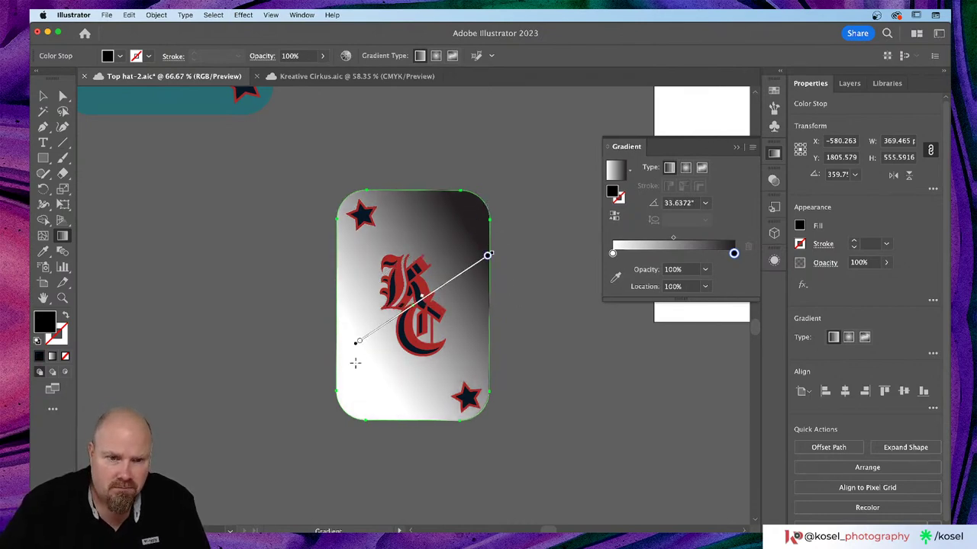
drag(494, 250, 466, 195)
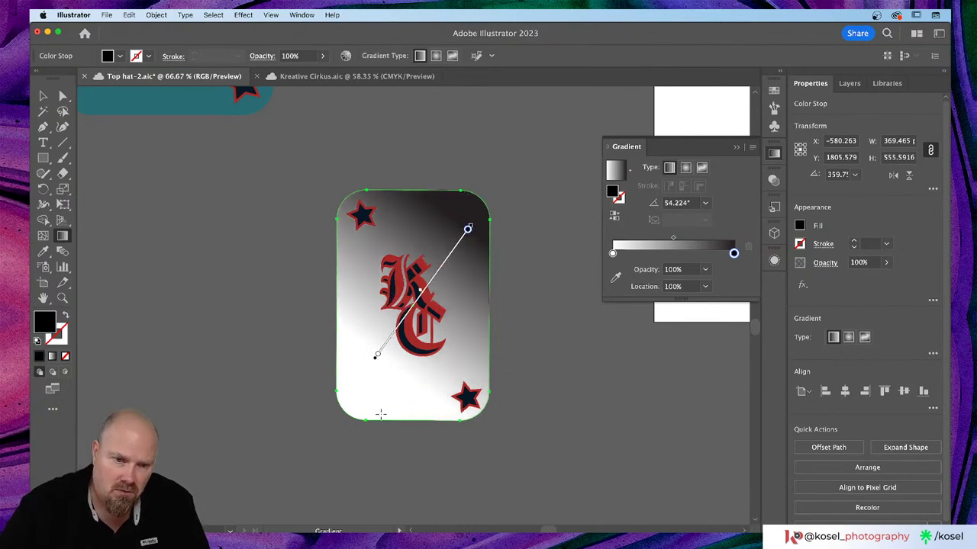
click(376, 355)
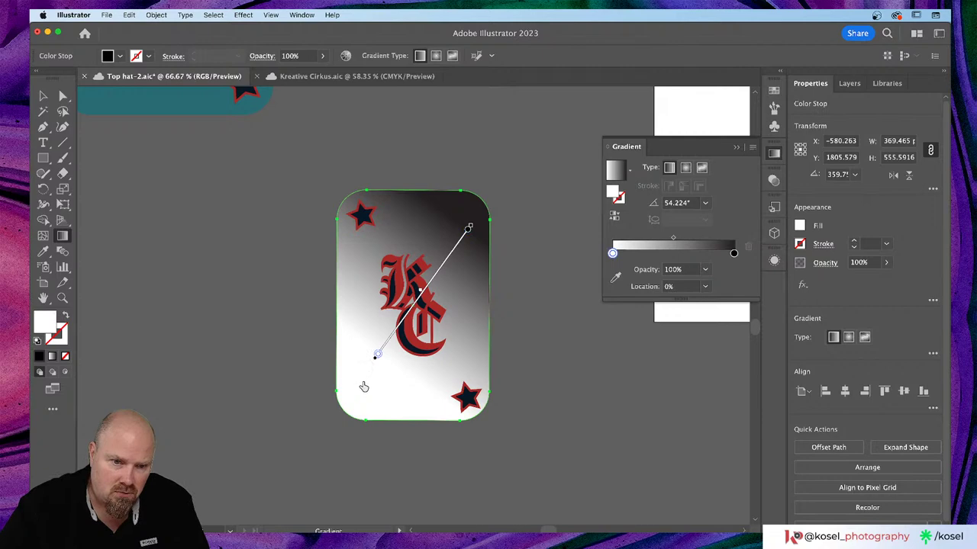
mouse_move(376, 356)
mouse_down()
mouse_move(390, 337)
mouse_move(357, 412)
mouse_up()
click(441, 270)
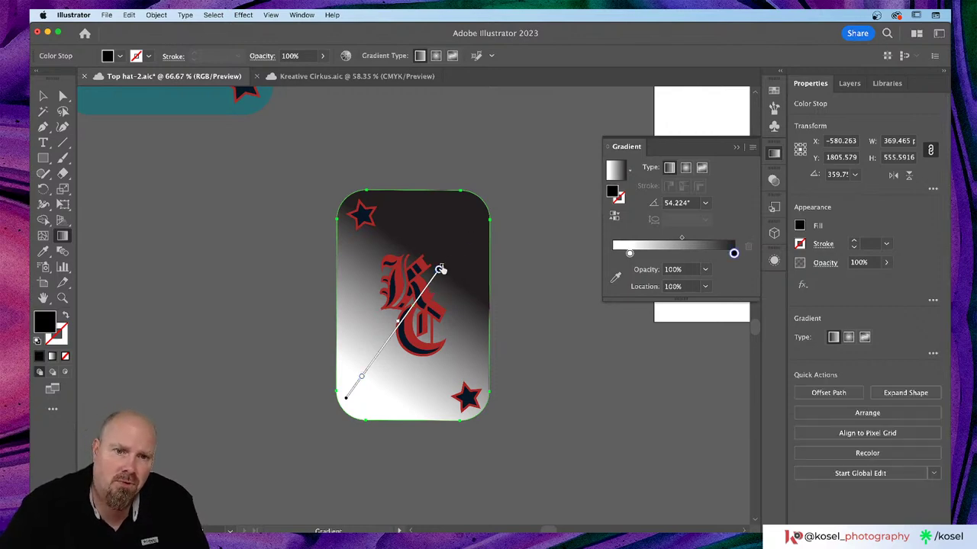
mouse_move(440, 269)
mouse_down()
mouse_move(448, 277)
mouse_move(480, 213)
mouse_up()
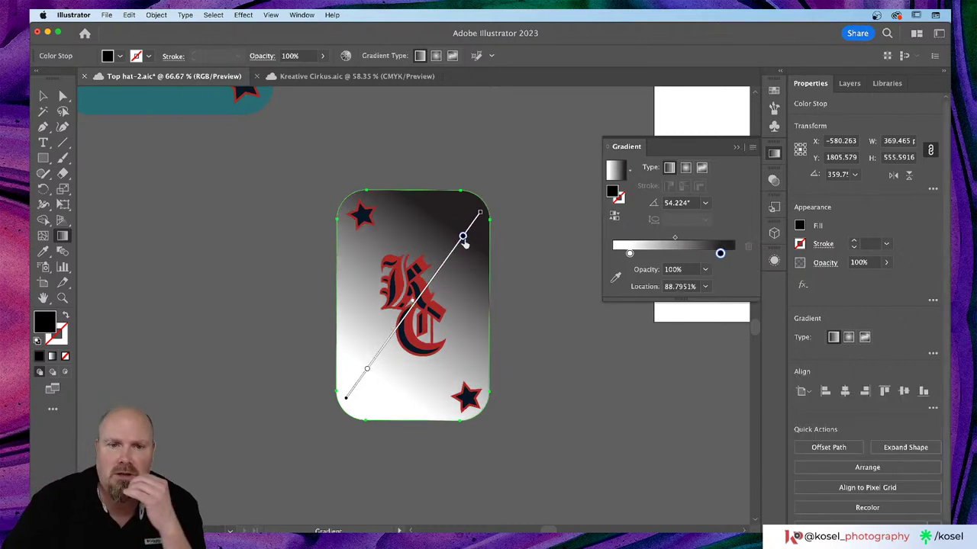
- Place the gradient's white stop at the card's middle and the black stop at 100%, recoloring the black stop with the grey swatch
mouse_move(370, 366)
mouse_down()
mouse_move(423, 297)
mouse_move(411, 306)
mouse_up()
drag(463, 236, 477, 216)
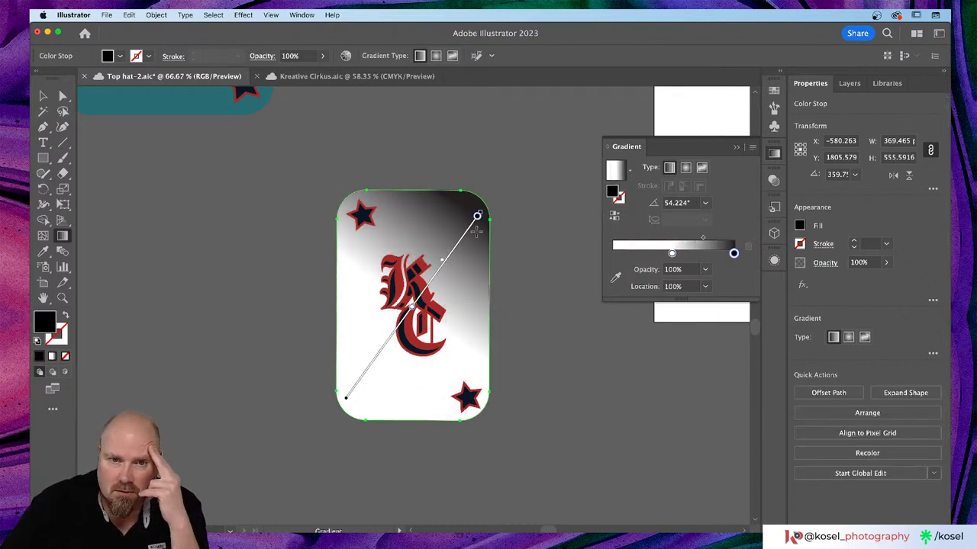
double_click(476, 217)
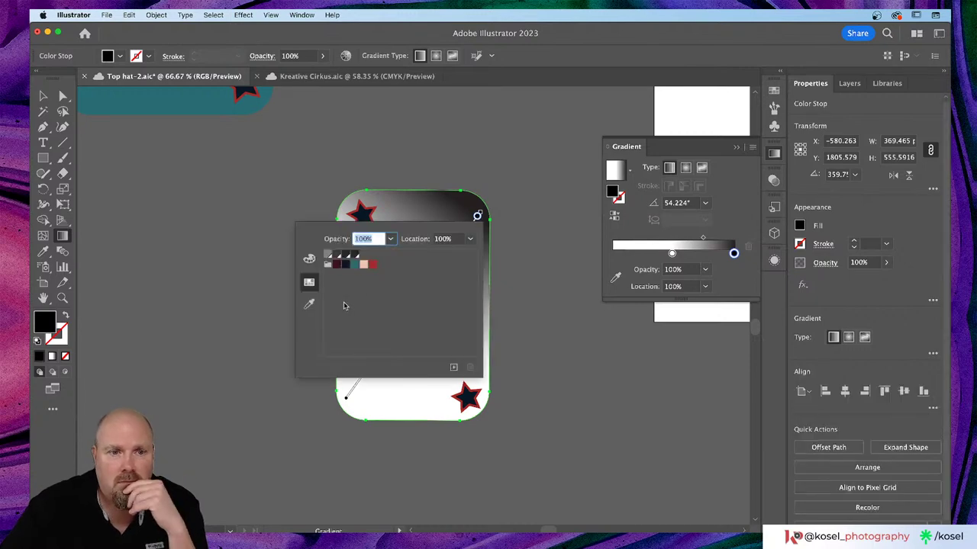
click(328, 254)
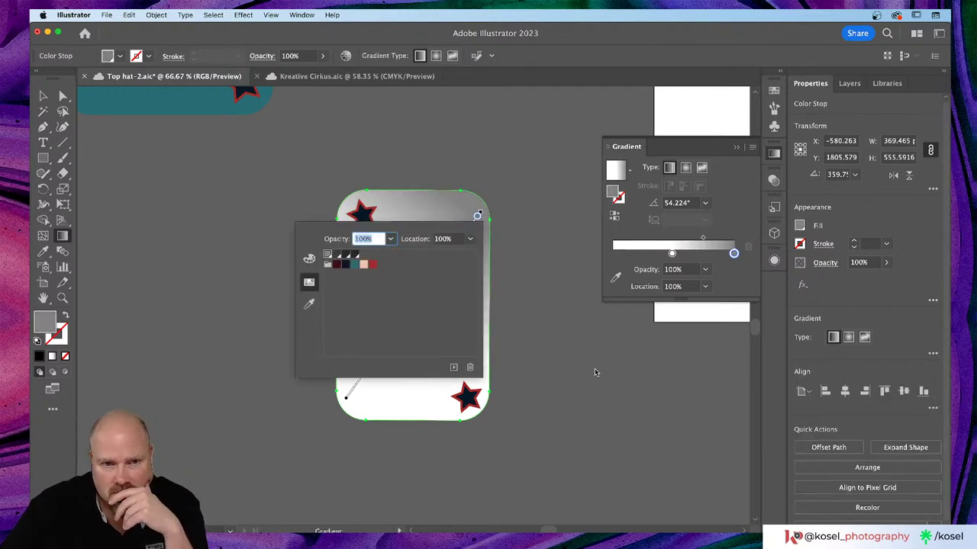
click(595, 373)
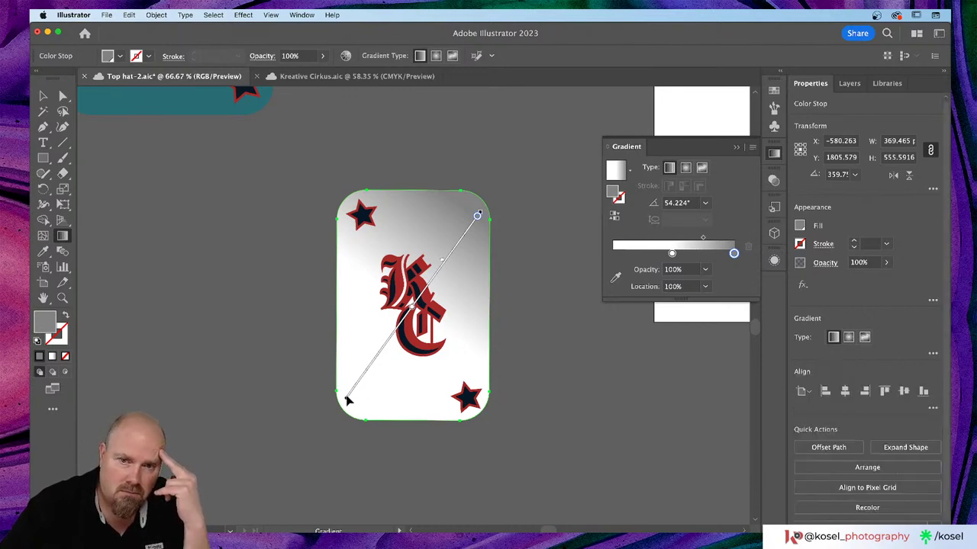
- Add a third color stop at about 1% near the gradient's lower-left start, recolor it with the grey swatch and deselect the card background
click(618, 254)
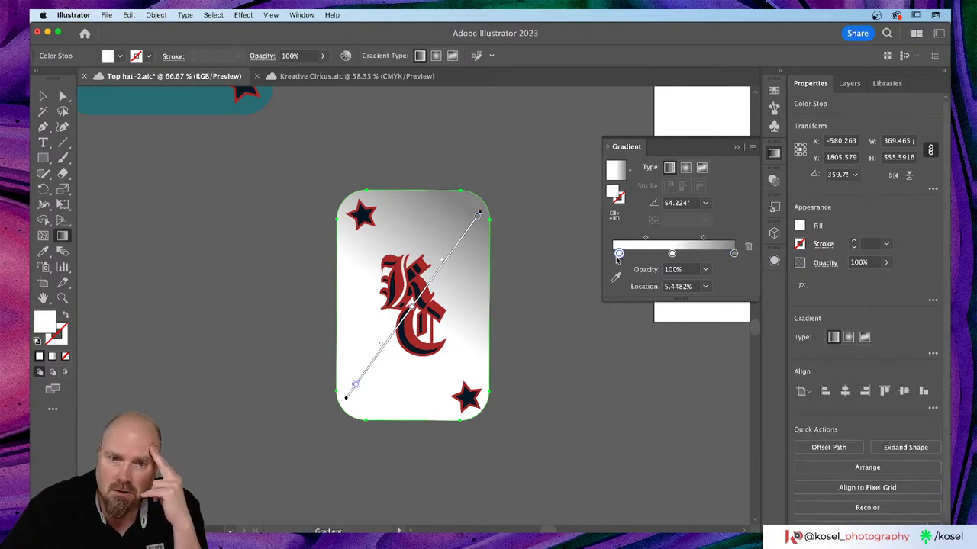
drag(618, 254, 613, 256)
double_click(613, 254)
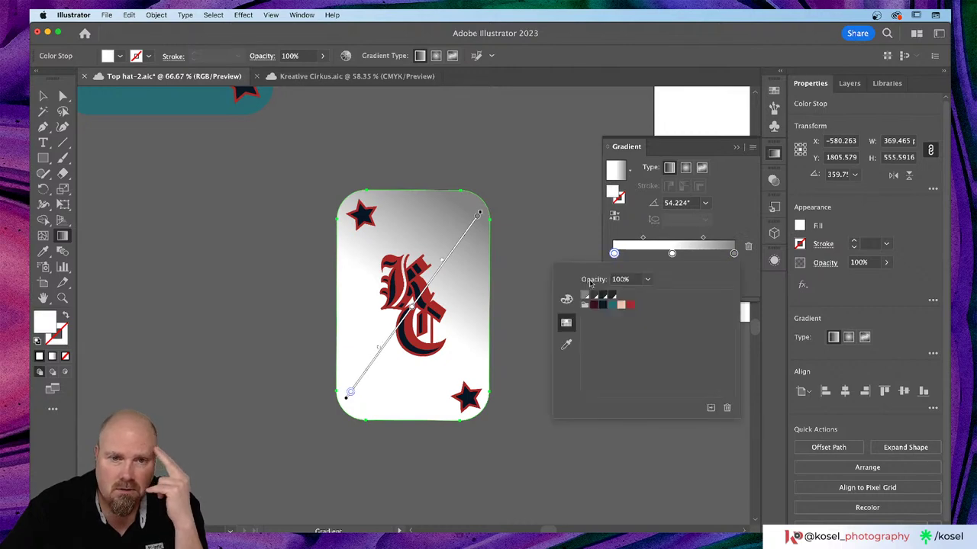
click(585, 295)
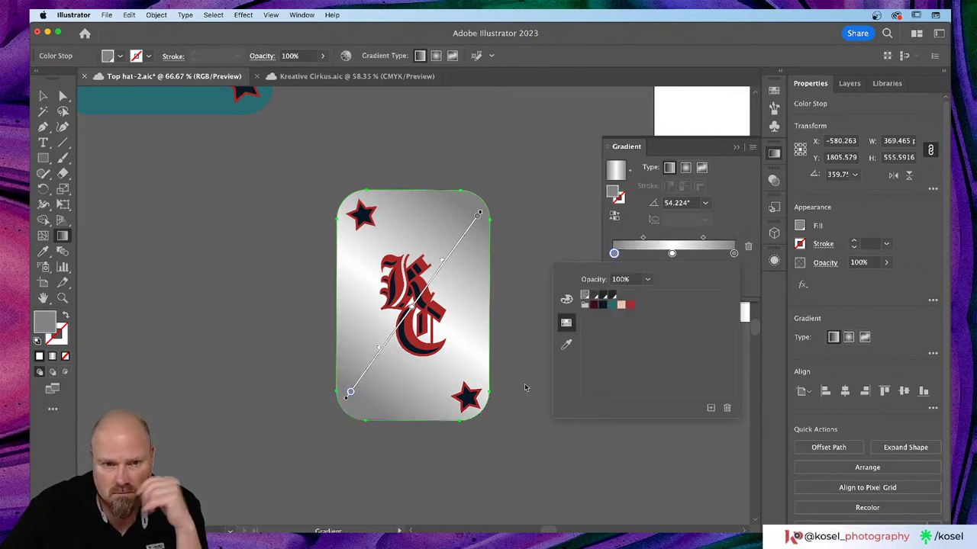
click(480, 216)
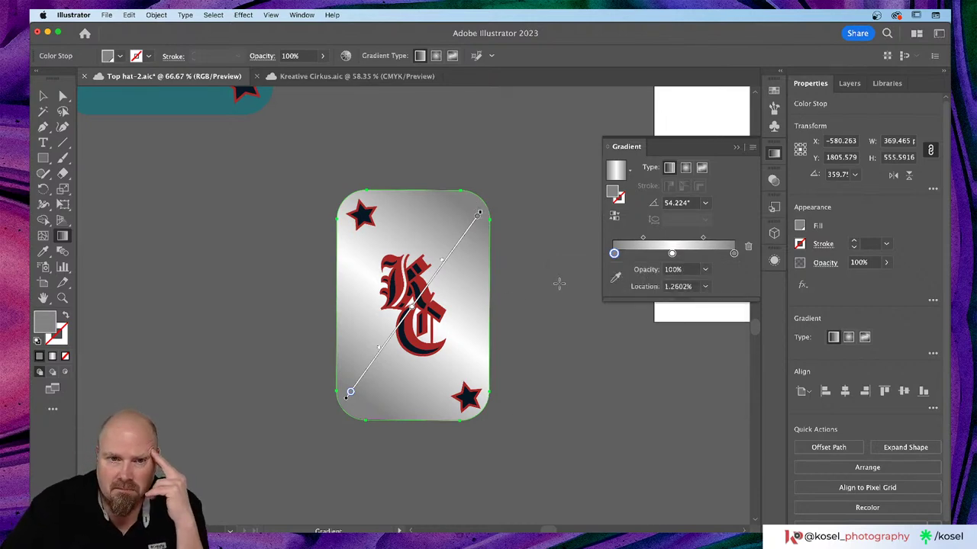
click(737, 145)
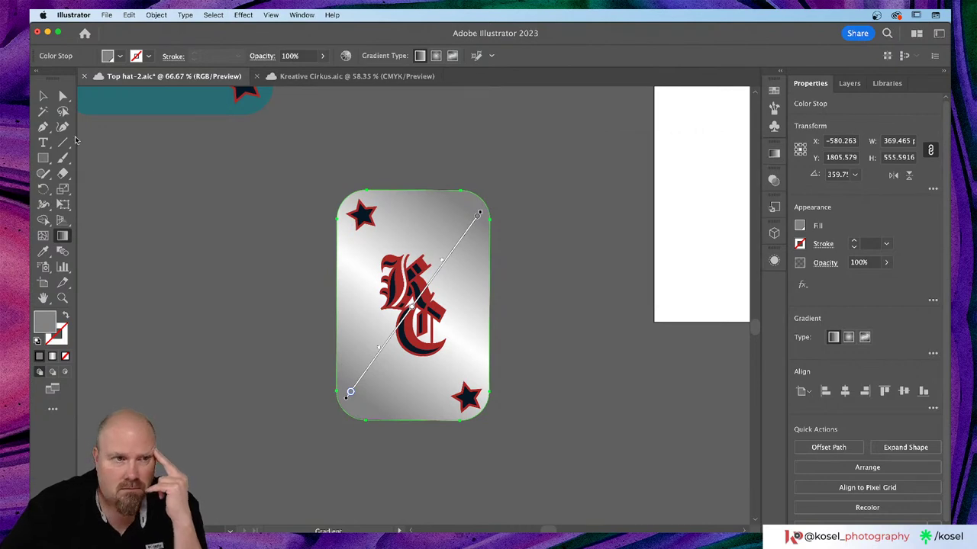
key(v)
click(130, 177)
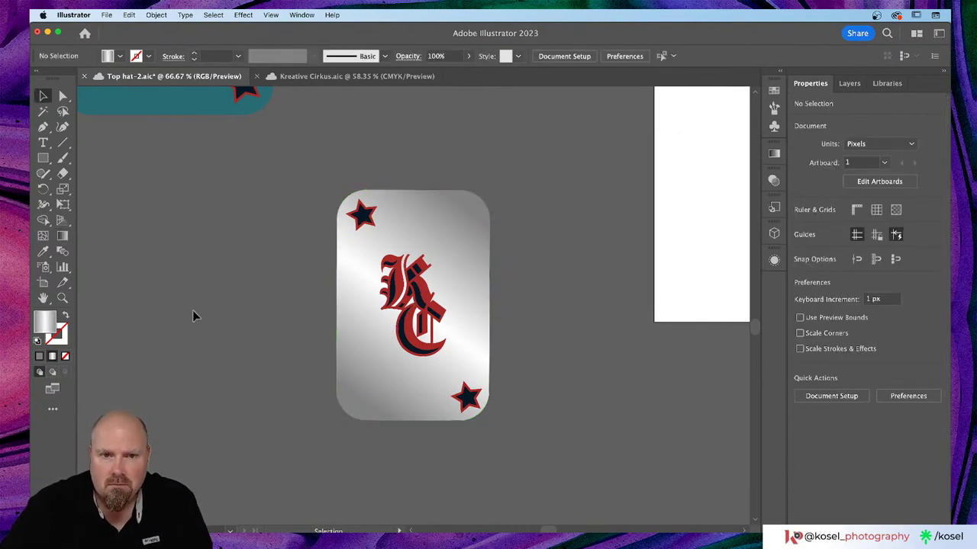
scroll(191, 310, right, 5)
key(super+minus)
key(super+minus)
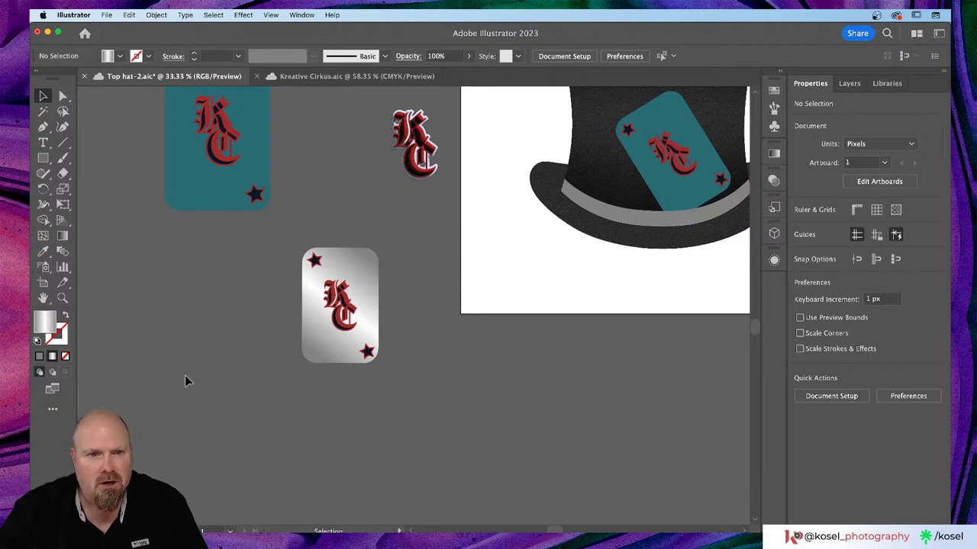
scroll(184, 376, up, 2)
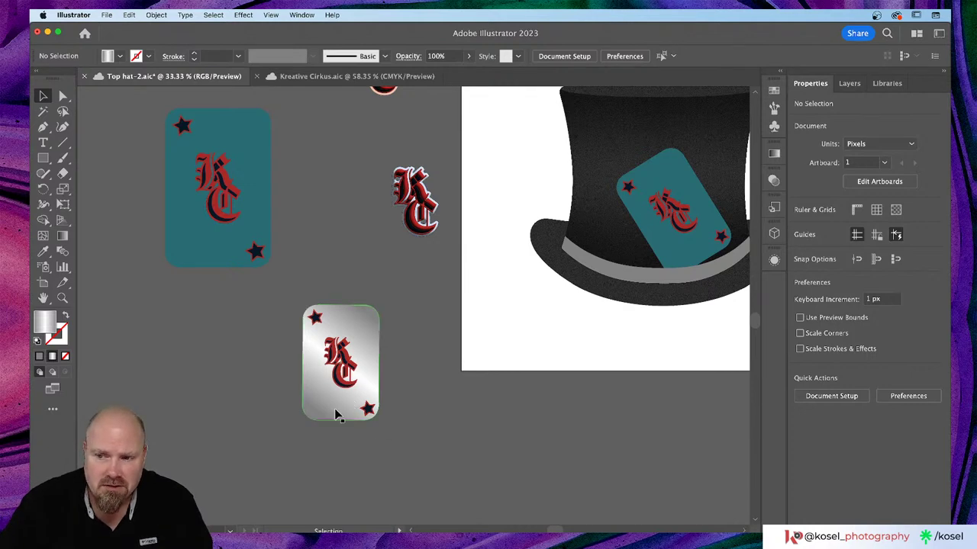
scroll(334, 408, down, 3)
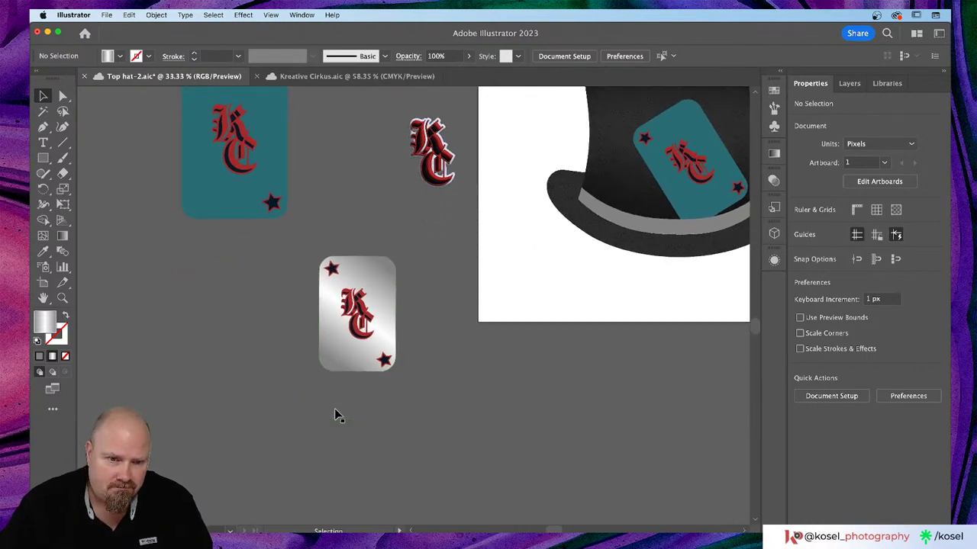
scroll(336, 413, right, 3)
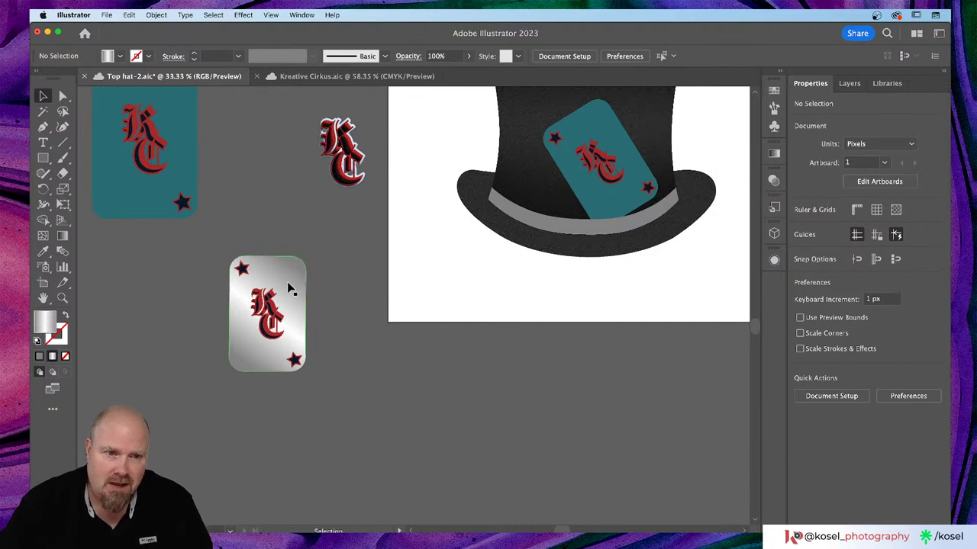
scroll(290, 286, left, 1)
scroll(291, 284, left, 1)
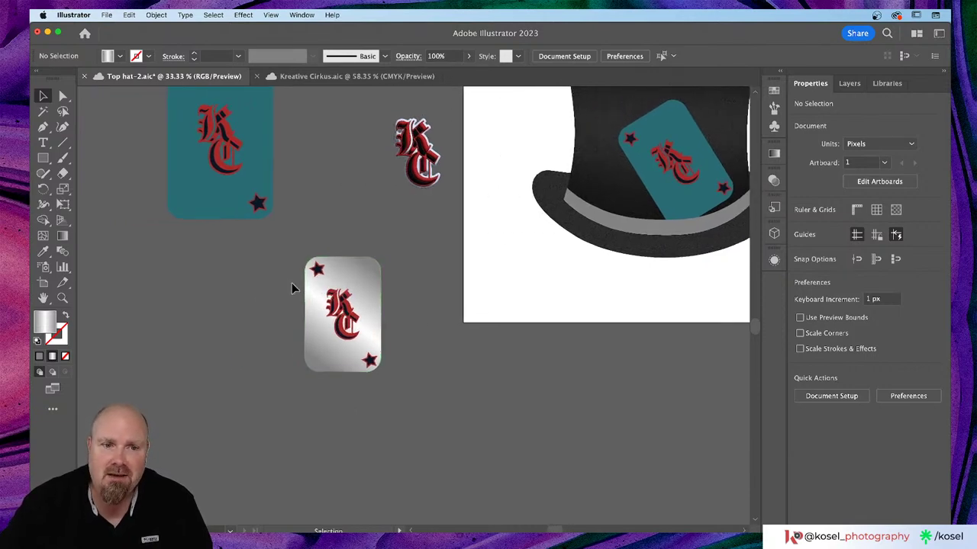
click(367, 281)
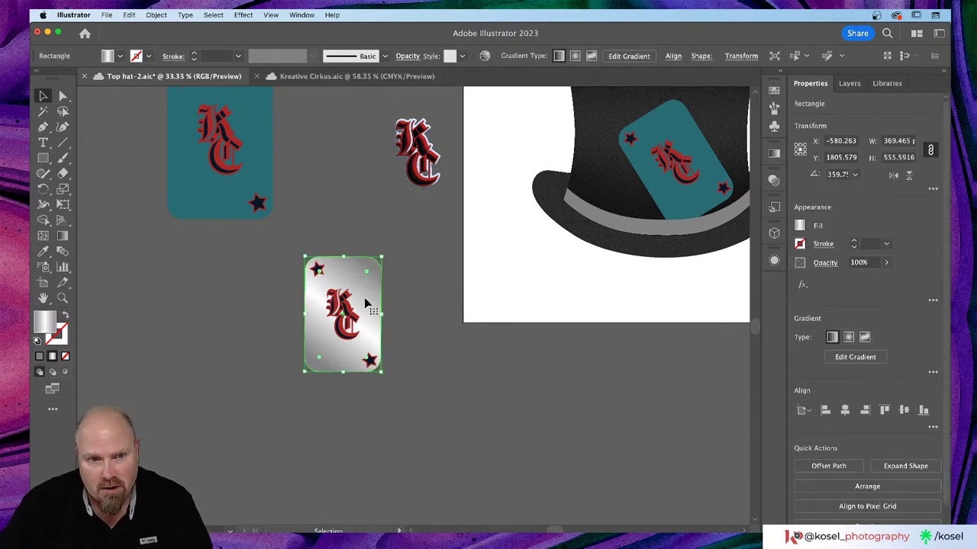
key(a)
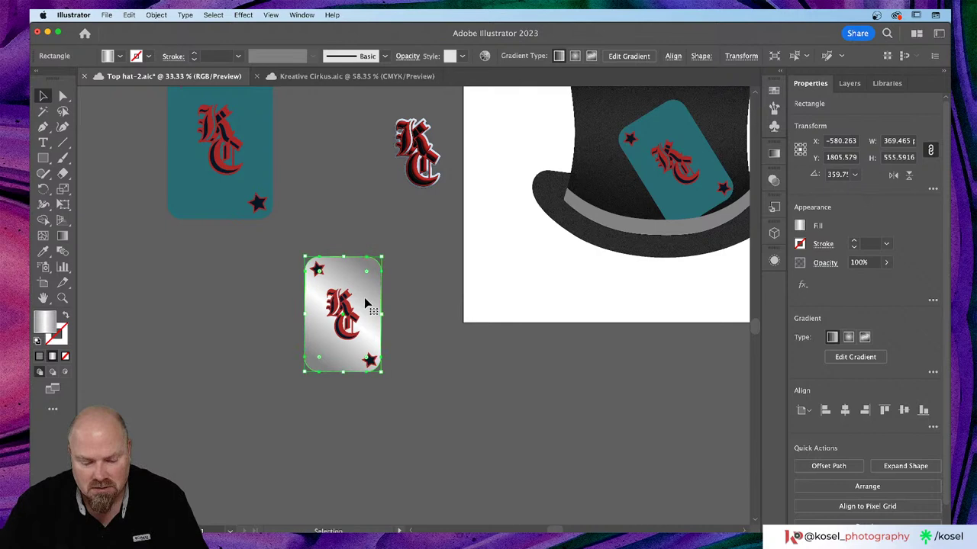
key(v)
key(super+z)
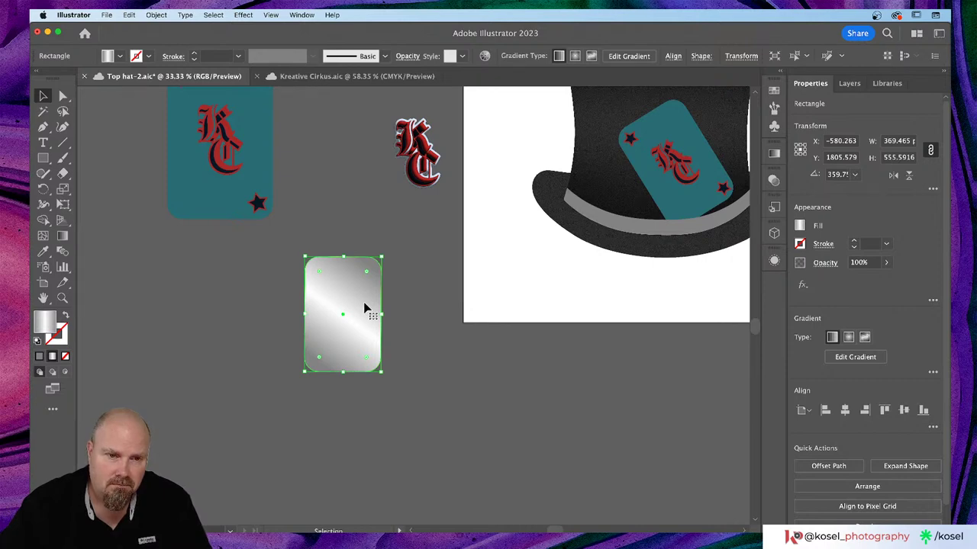
key(super+f)
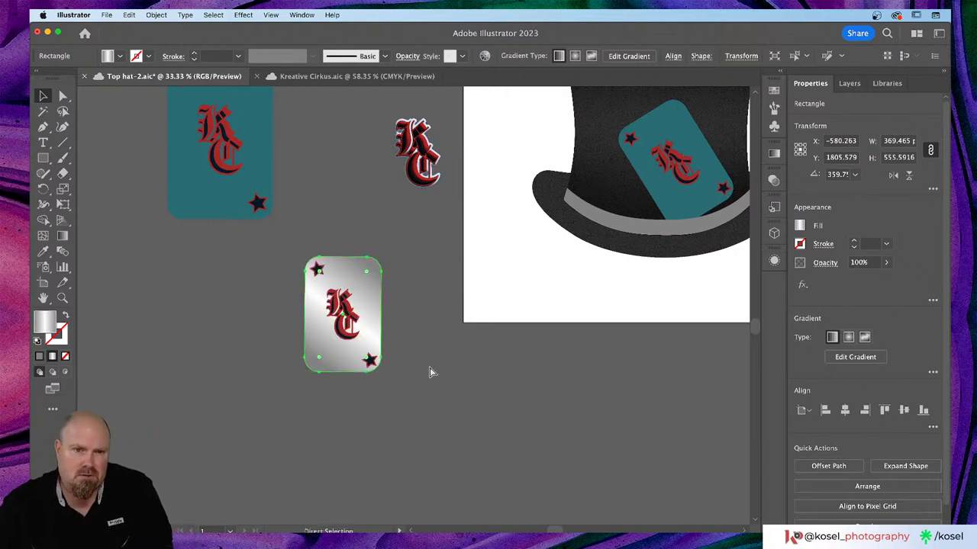
click(431, 312)
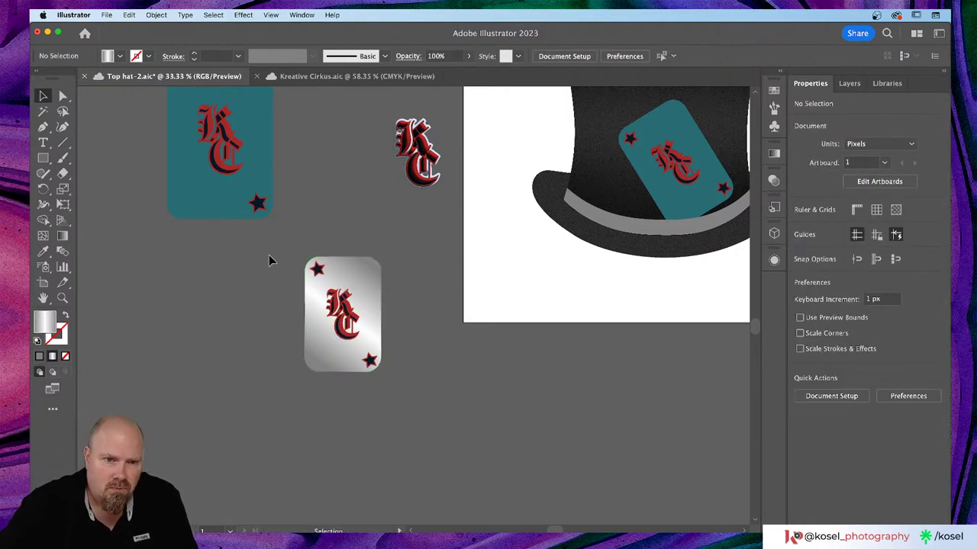
- Move the two stars and the KC monogram together off the silver gradient card into the empty space on its left side
click(317, 272)
shift+click(347, 319)
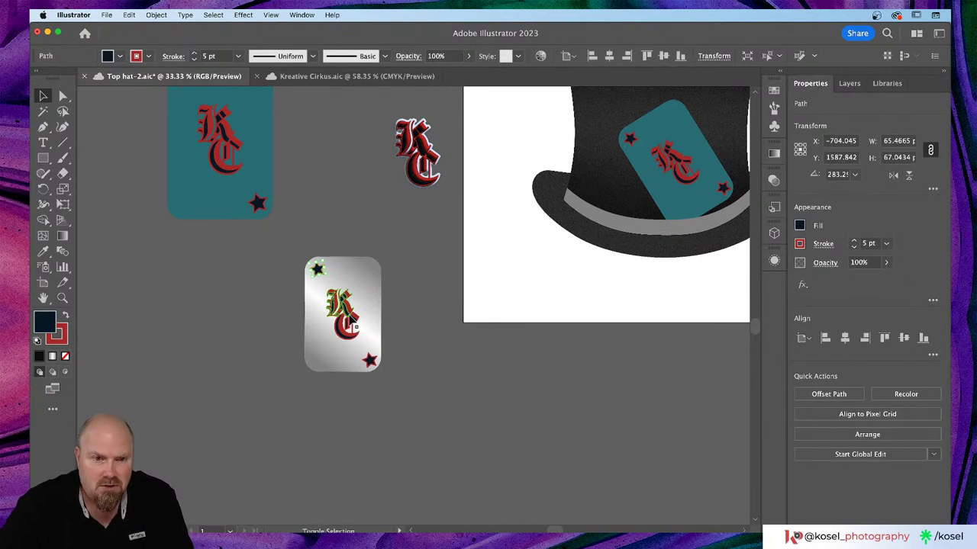
shift+click(370, 362)
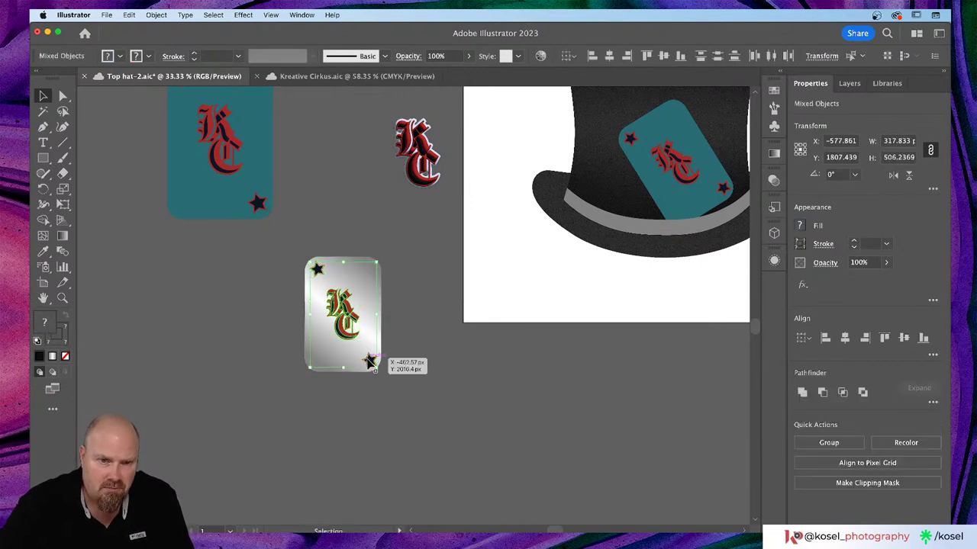
shift+click(369, 363)
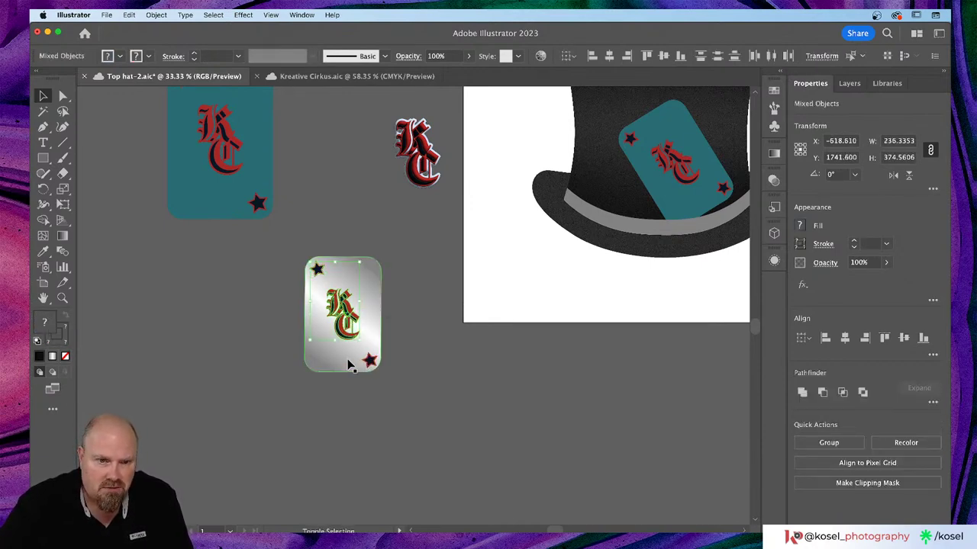
shift+click(369, 363)
drag(369, 363, 260, 358)
- Add the Artistic Film Grain effect to the silver gradient card
click(354, 335)
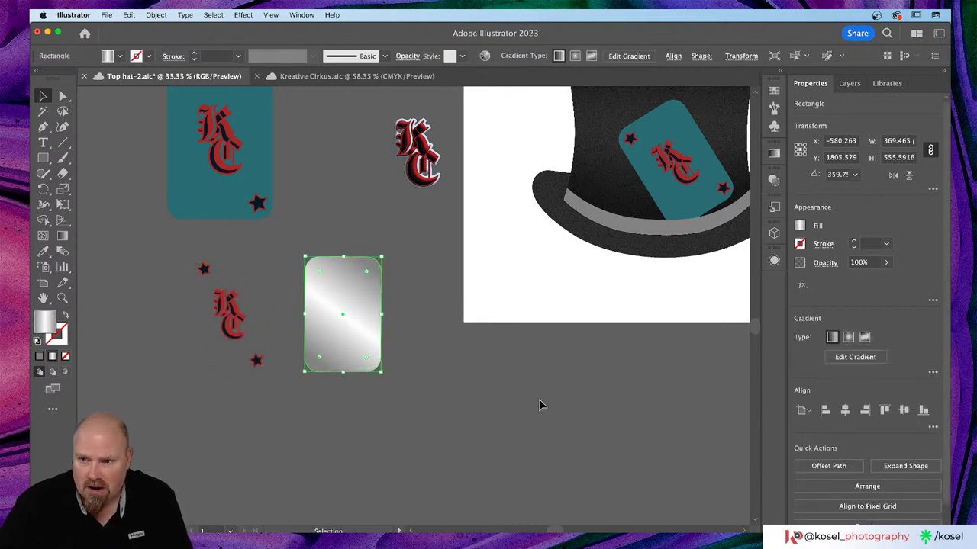
scroll(539, 405, left, 3)
scroll(540, 405, up, 2)
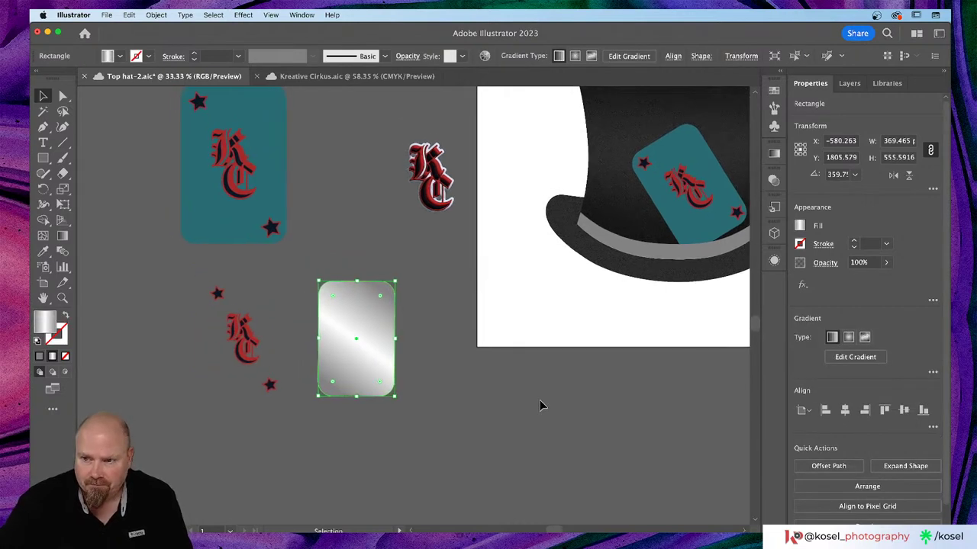
scroll(539, 405, down, 1)
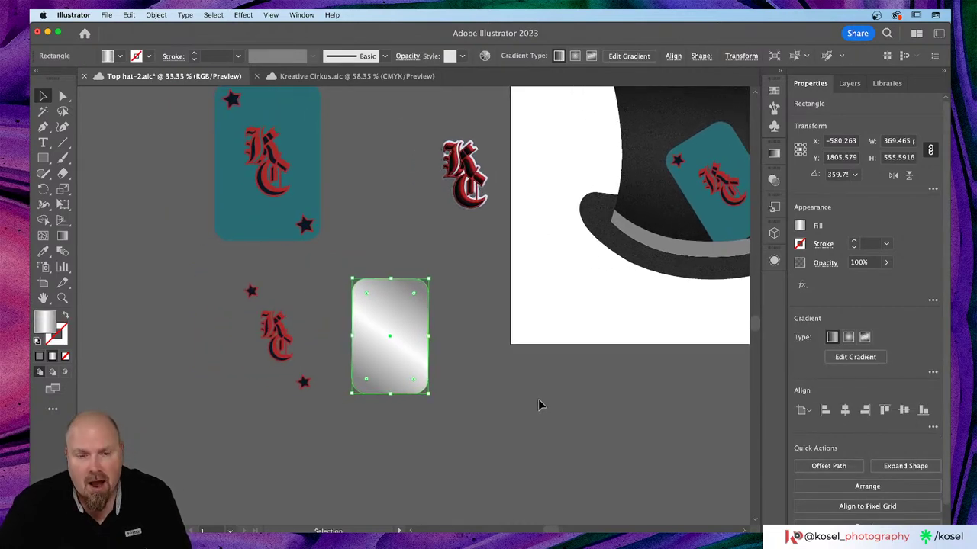
key(a)
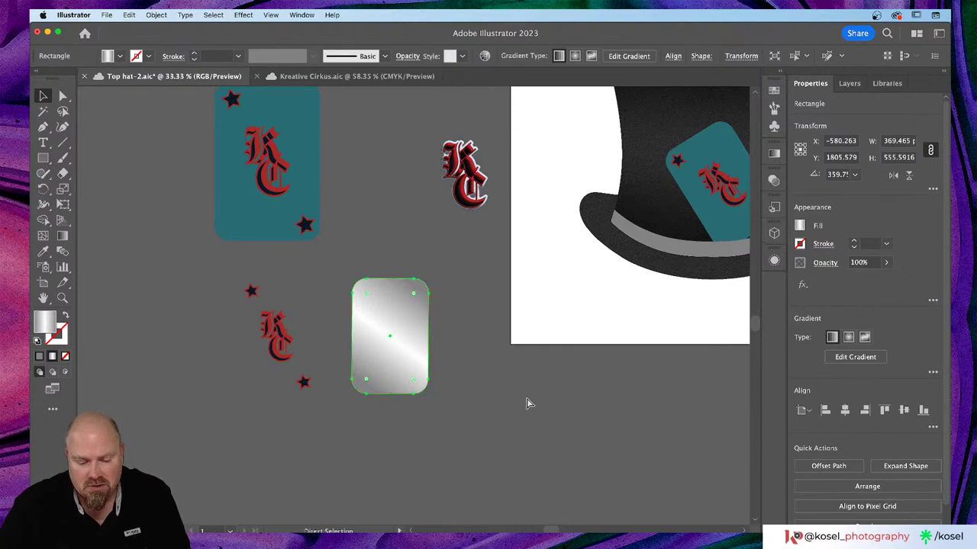
key(super)
key(v)
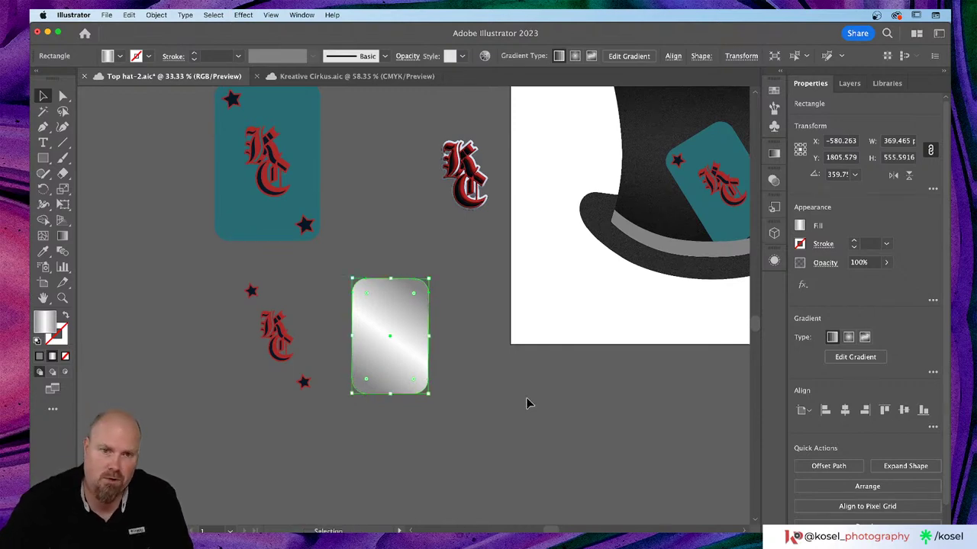
click(774, 260)
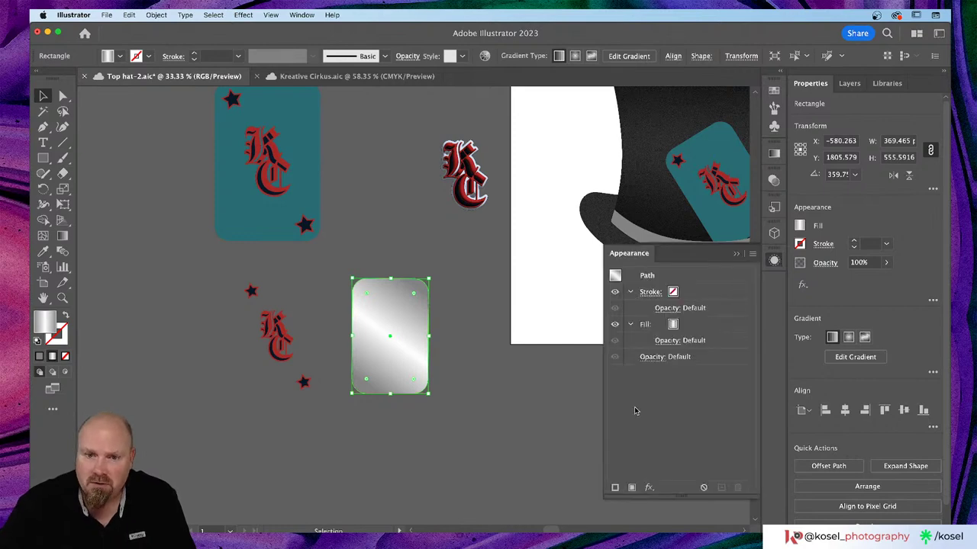
click(649, 487)
mouse_move(671, 516)
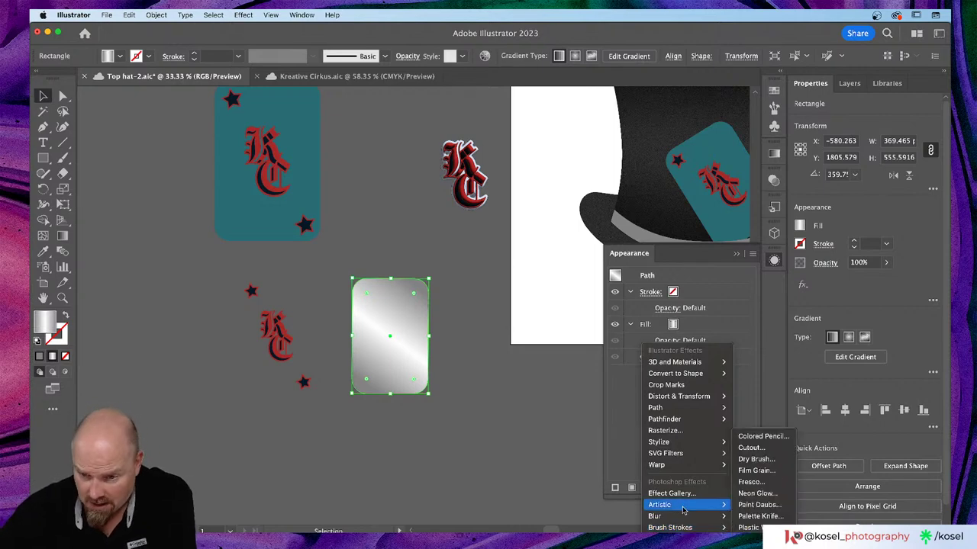
click(759, 471)
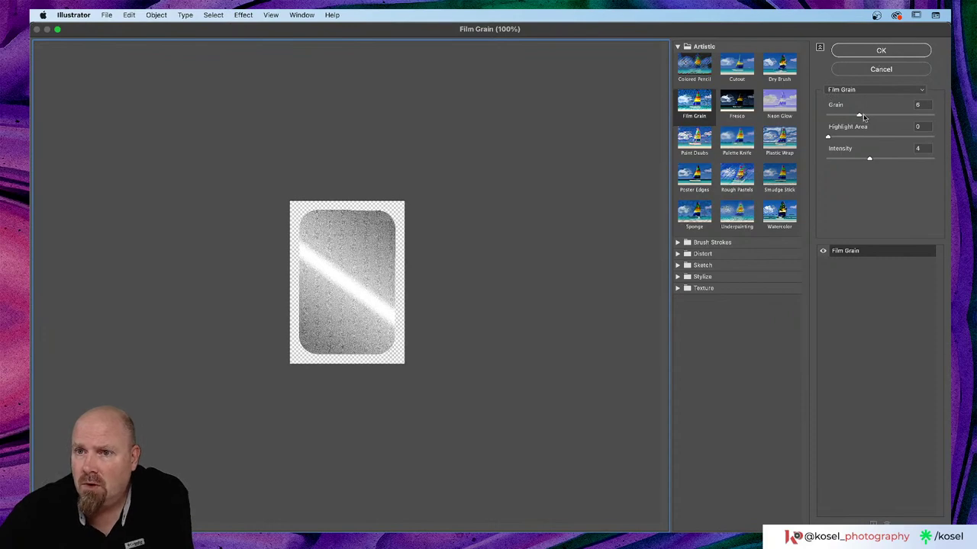
- Set the Film Grain effect to Grain 5 and Intensity 2 and apply it to the card
mouse_move(861, 116)
mouse_down()
mouse_move(850, 117)
mouse_move(863, 116)
mouse_up()
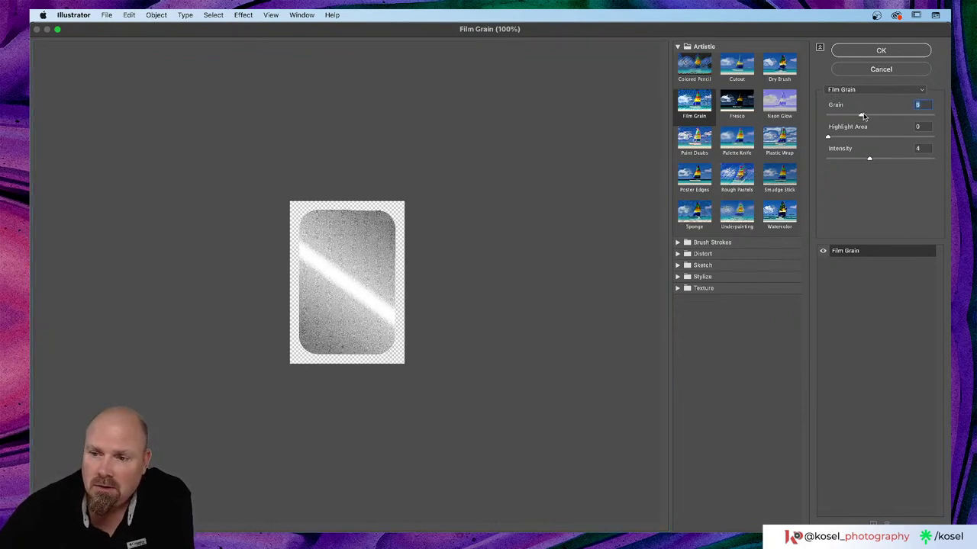
mouse_move(863, 116)
mouse_down()
mouse_move(894, 119)
mouse_move(853, 120)
mouse_up()
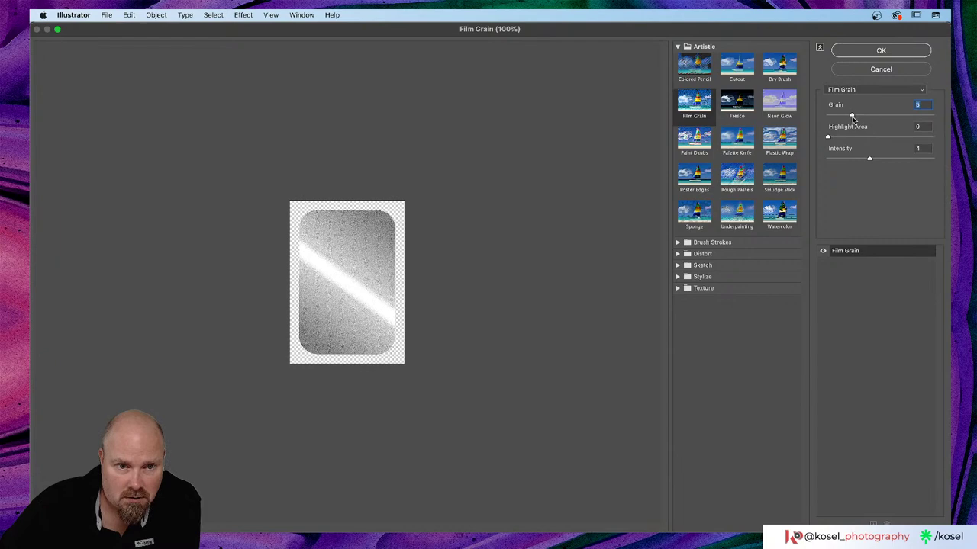
drag(869, 160, 851, 161)
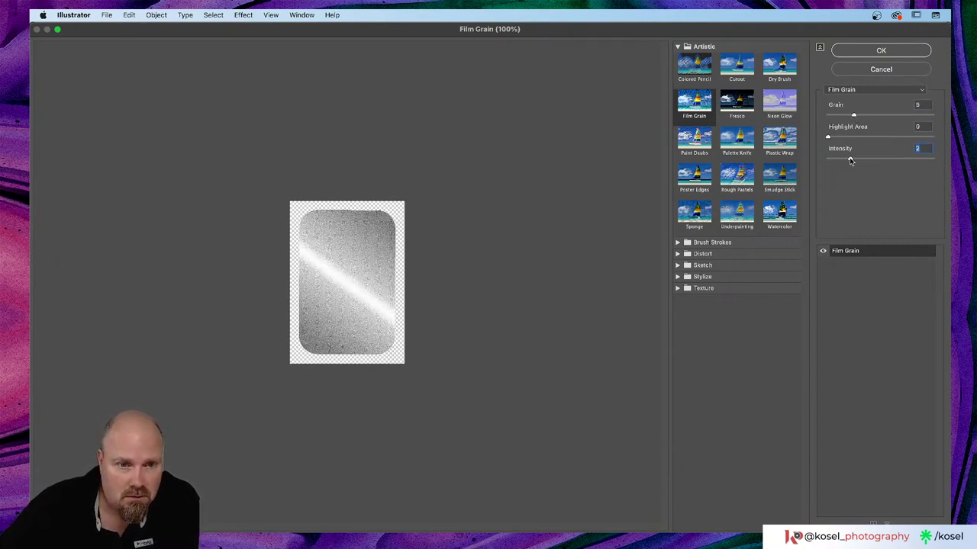
mouse_move(853, 116)
mouse_down()
mouse_move(838, 117)
mouse_move(870, 116)
mouse_move(856, 117)
mouse_up()
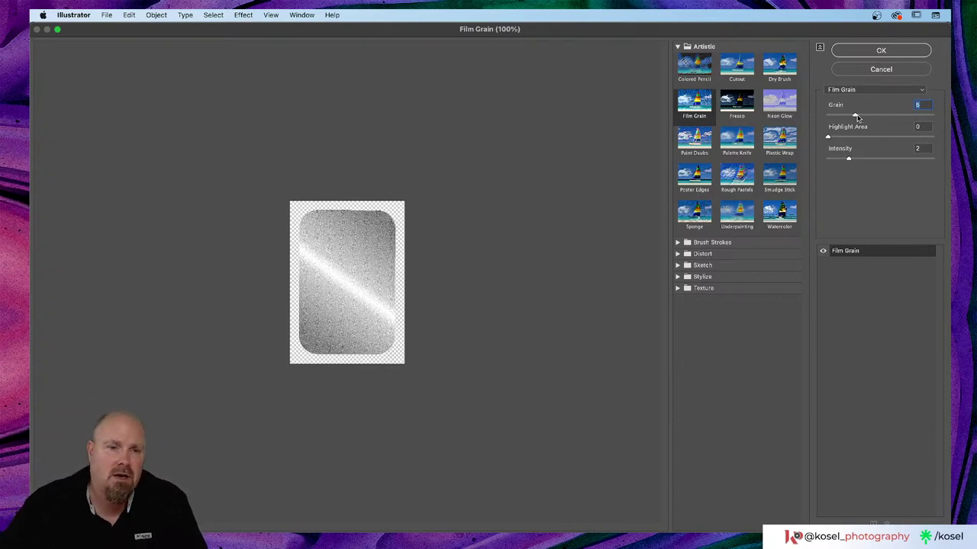
click(883, 50)
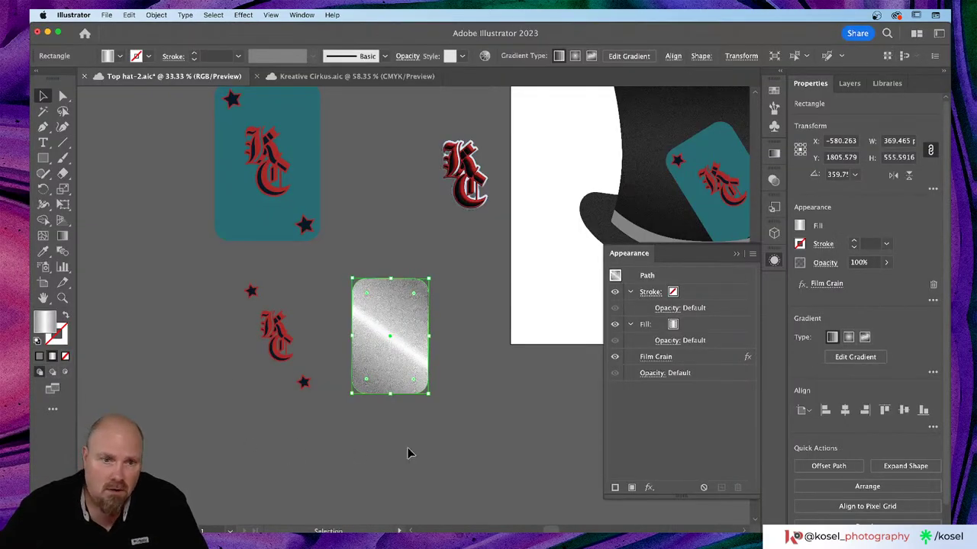
- Try the Soft Light and Overlay blend modes on the card's gradient fill
click(670, 345)
click(669, 341)
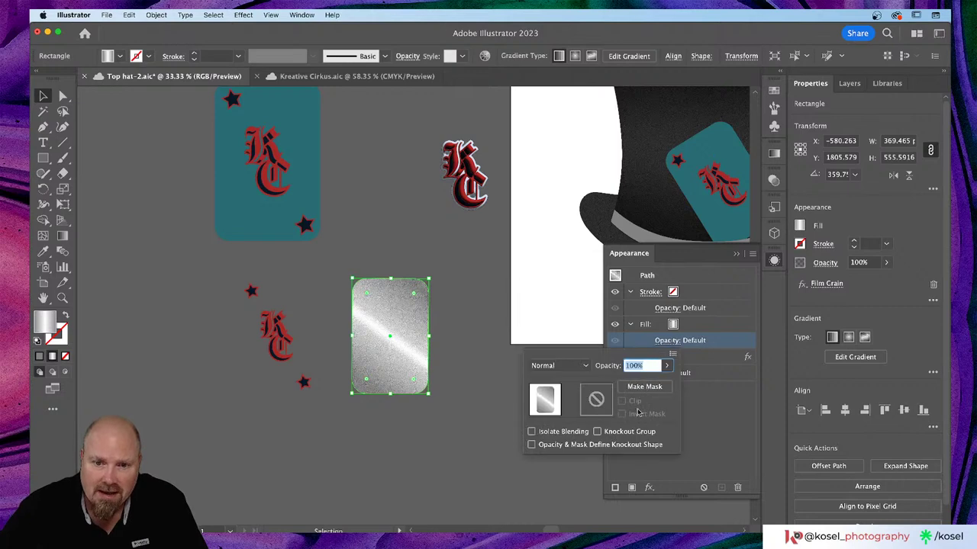
click(557, 368)
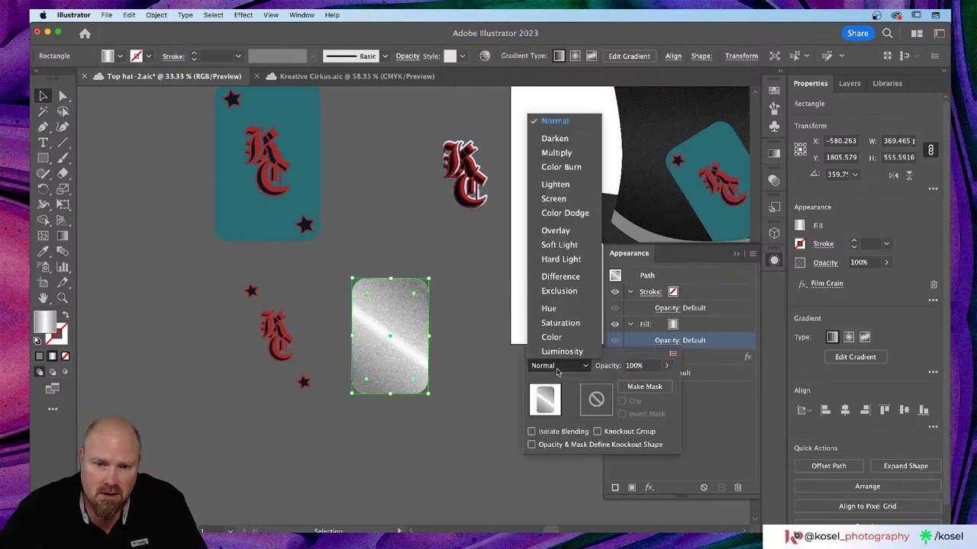
click(566, 245)
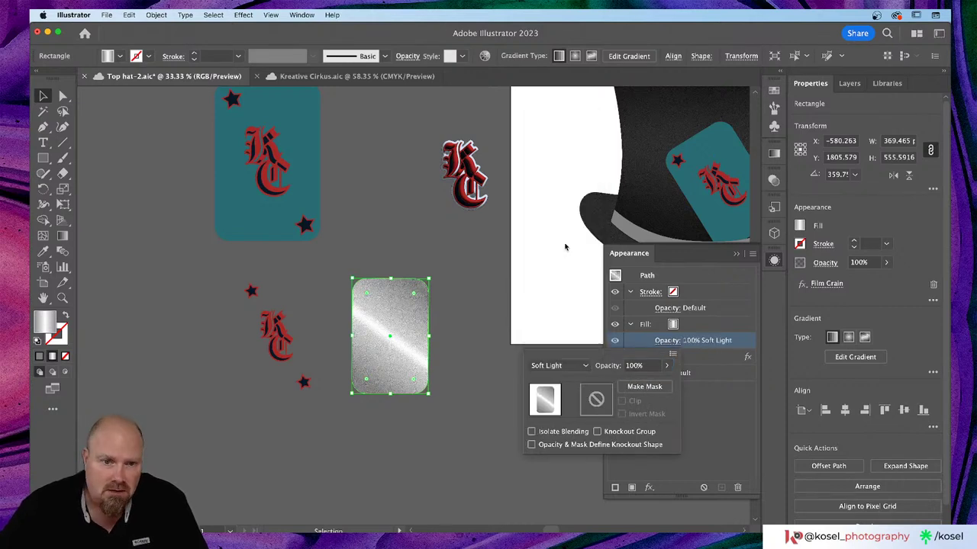
click(566, 367)
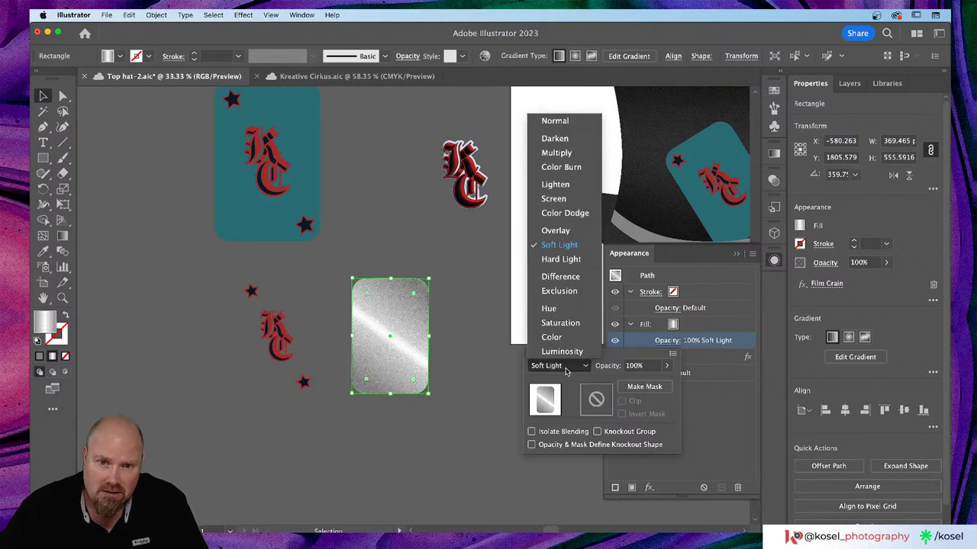
click(561, 230)
- Set the blend mode of the card's gradient fill to Screen
click(538, 367)
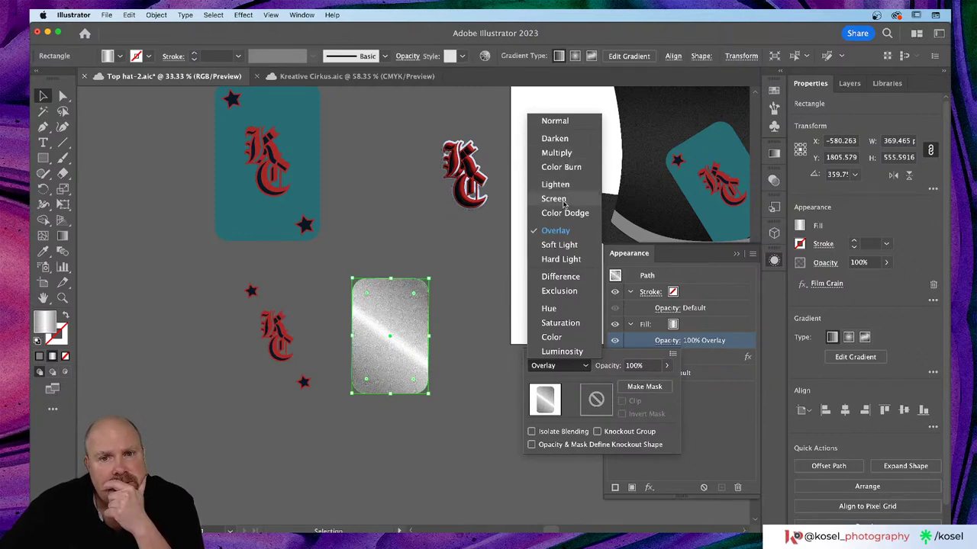
click(554, 199)
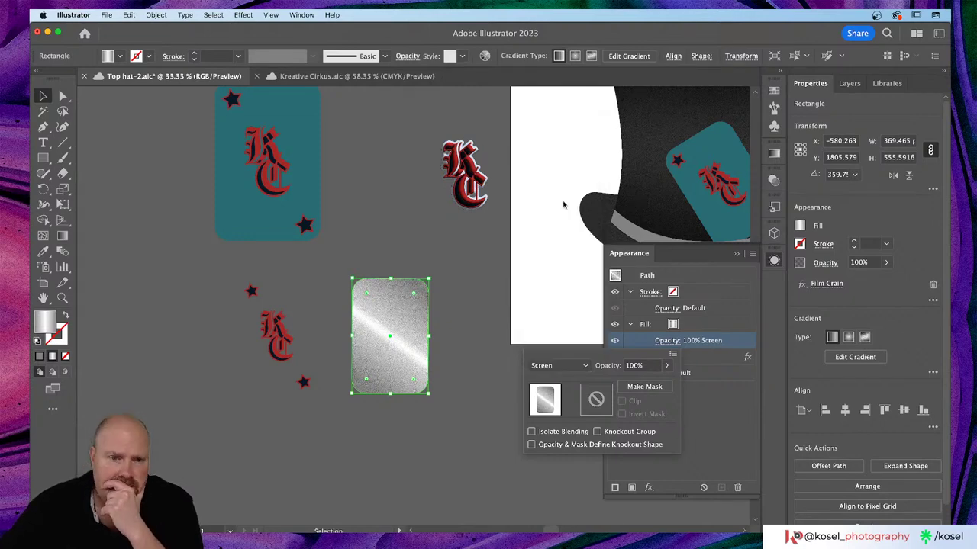
click(574, 367)
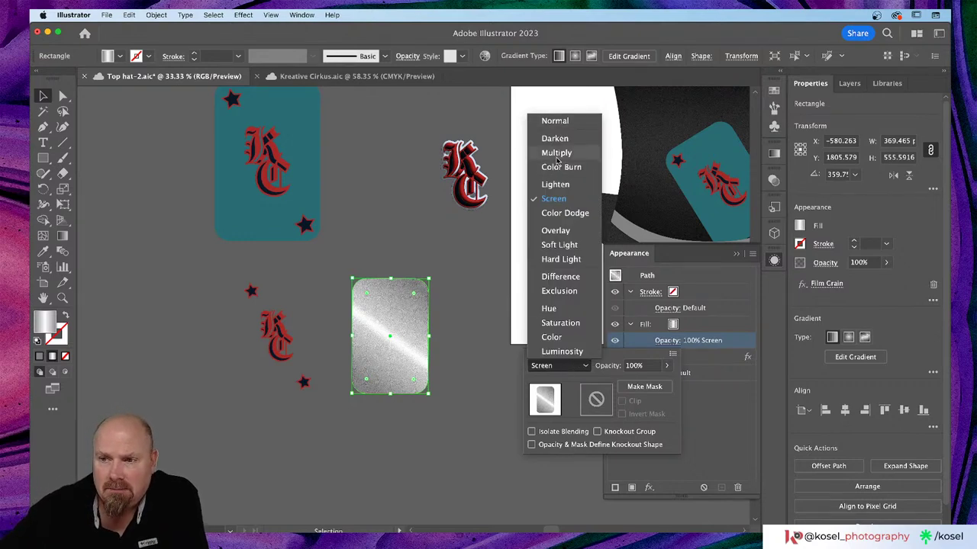
click(468, 226)
click(395, 323)
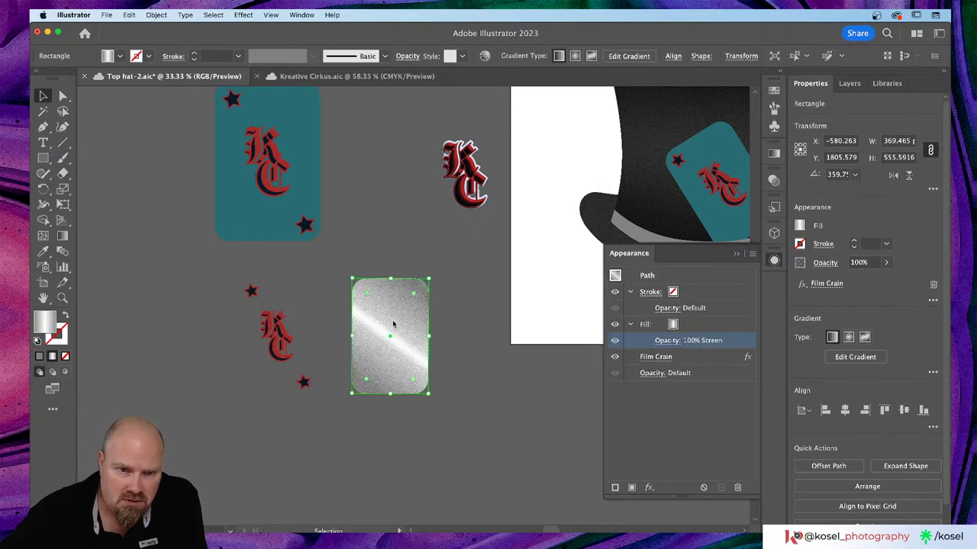
right_click(393, 313)
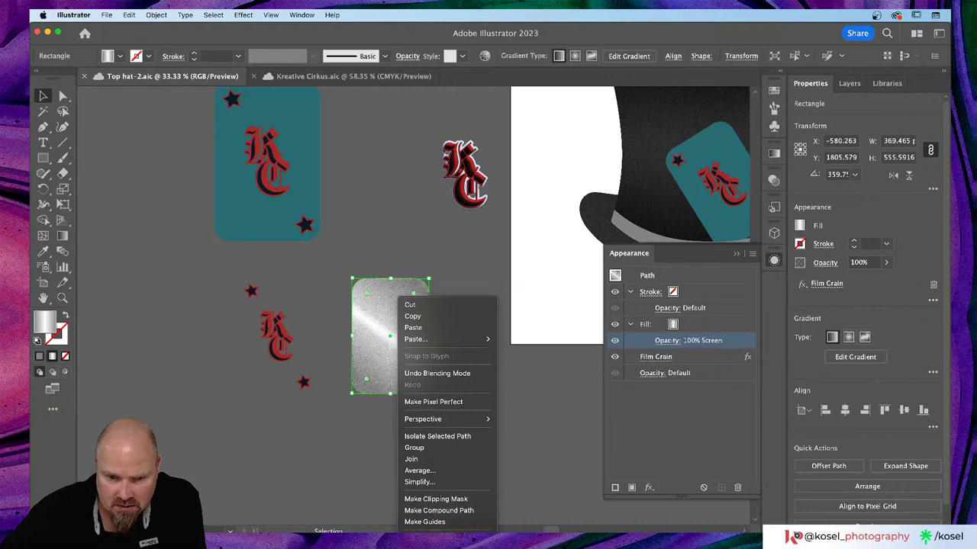
key(Escape)
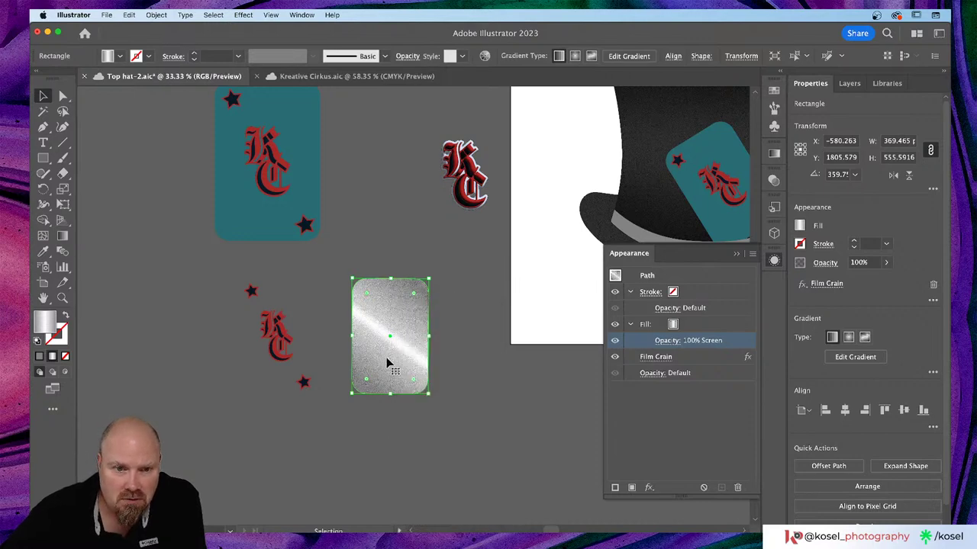
right_click(402, 345)
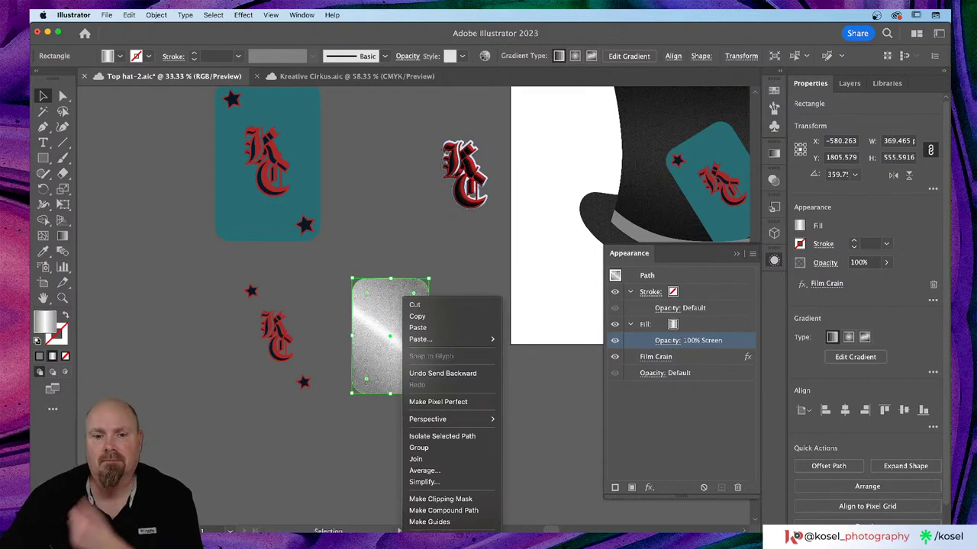
key(Escape)
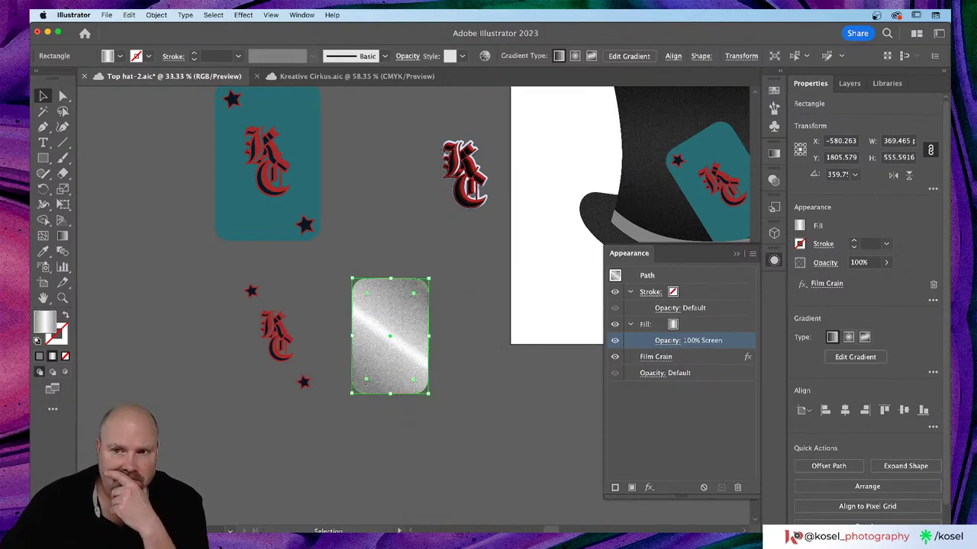
- Move the film-grain rectangle below the KC group and the plain gradient rectangle in Layer 3's stacking order
click(849, 83)
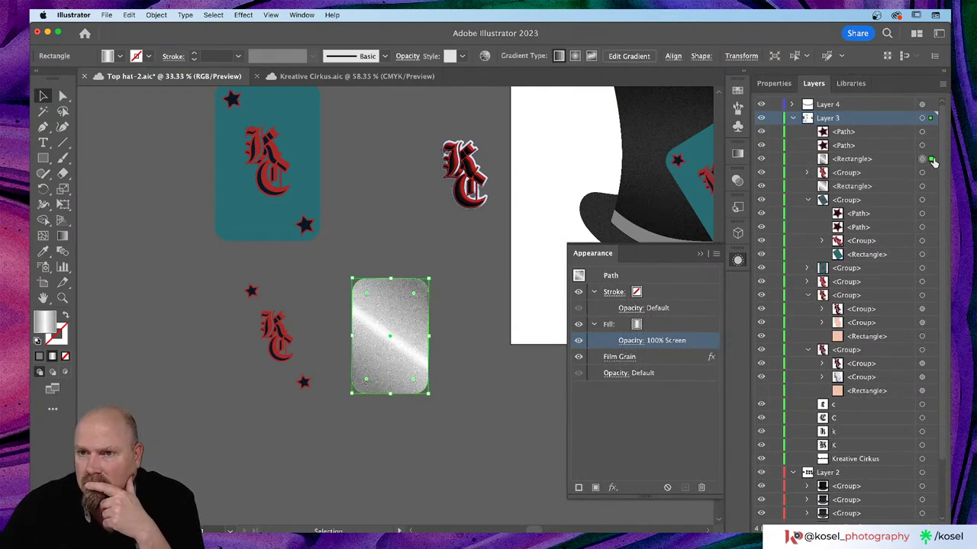
drag(930, 166, 931, 200)
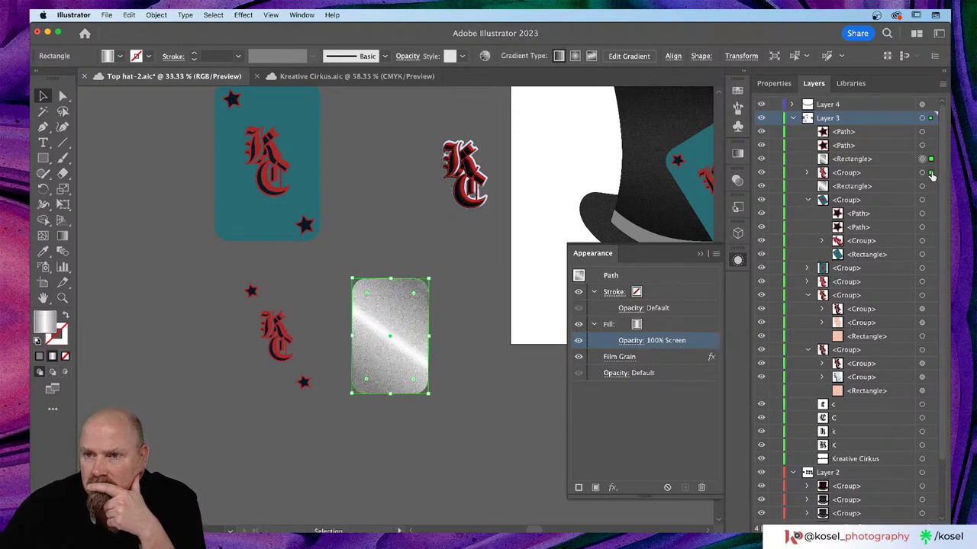
click(890, 160)
drag(890, 159, 891, 193)
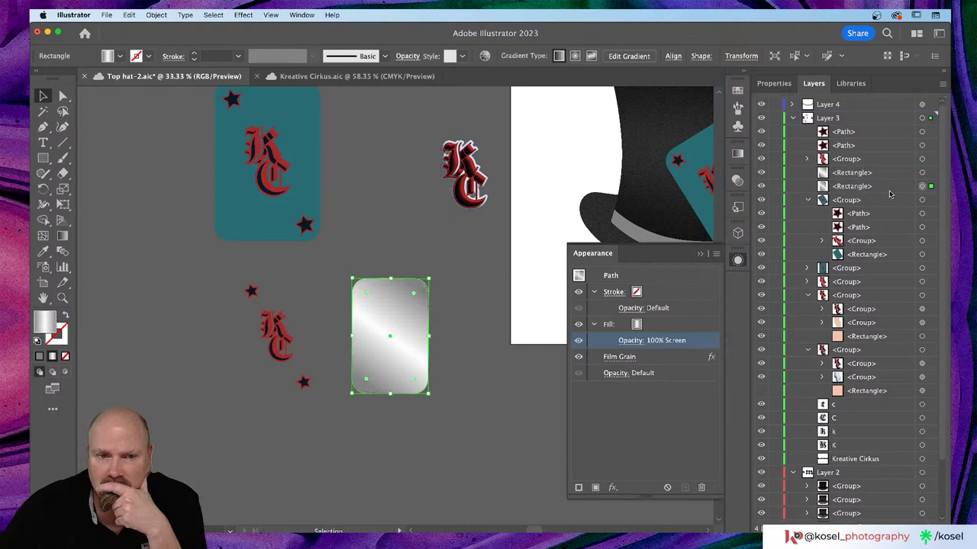
click(425, 459)
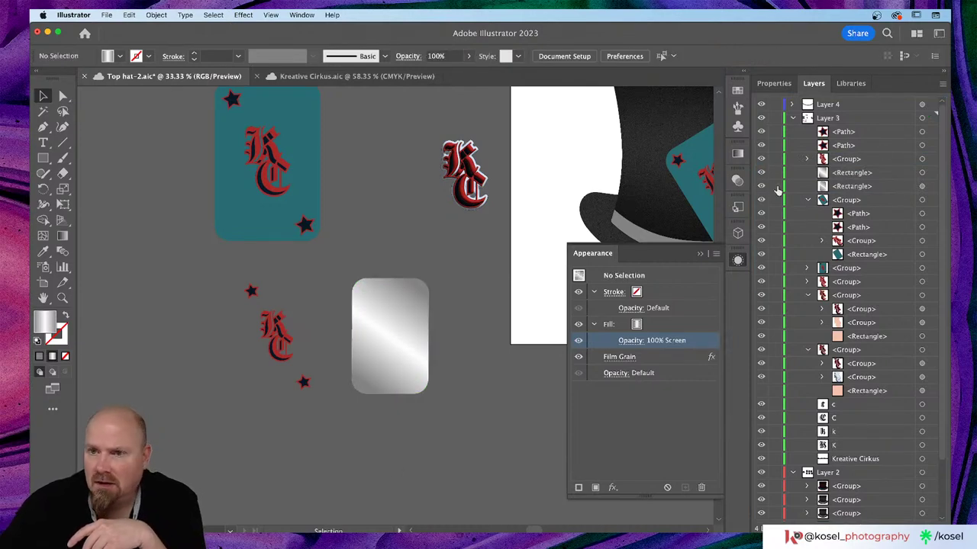
- Set the blend mode of the plain gradient rectangle's fill to Multiply
click(922, 172)
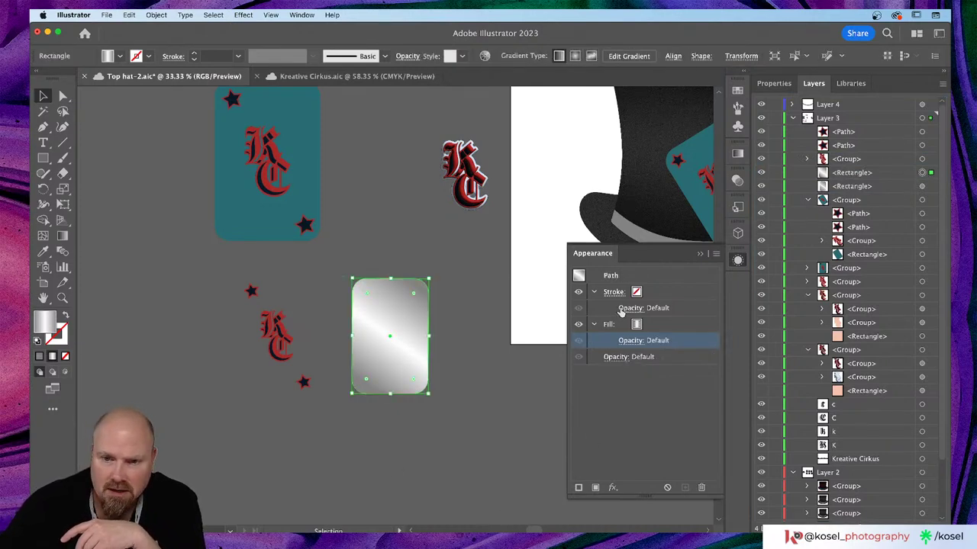
click(630, 341)
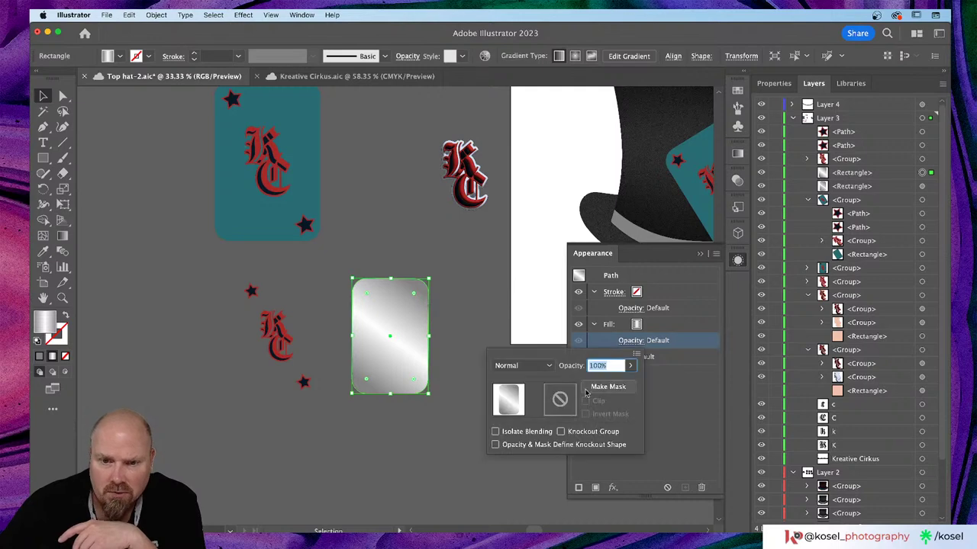
click(534, 366)
click(522, 154)
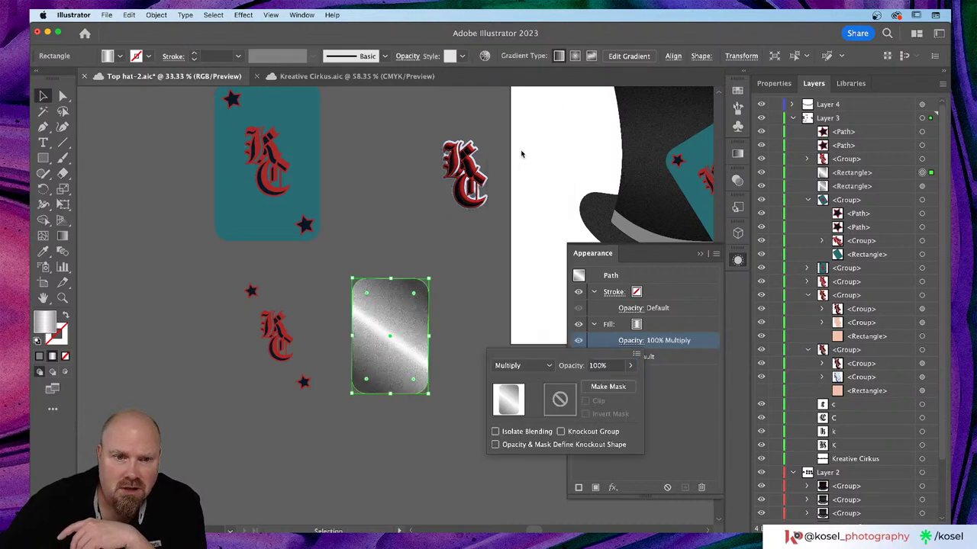
- Lower the fill opacity of the film-grain rectangle beneath it to 37%, keeping the Screen blend mode
click(921, 188)
click(922, 187)
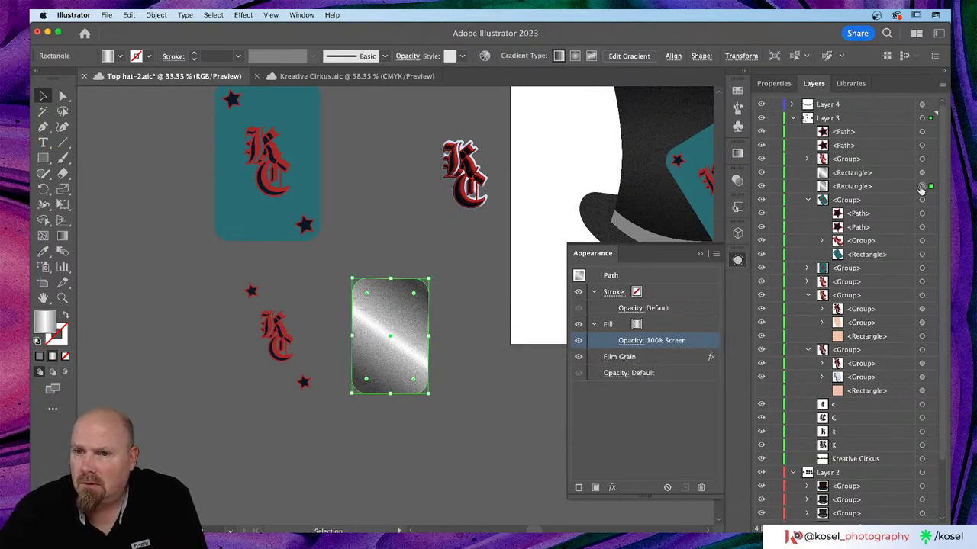
click(630, 341)
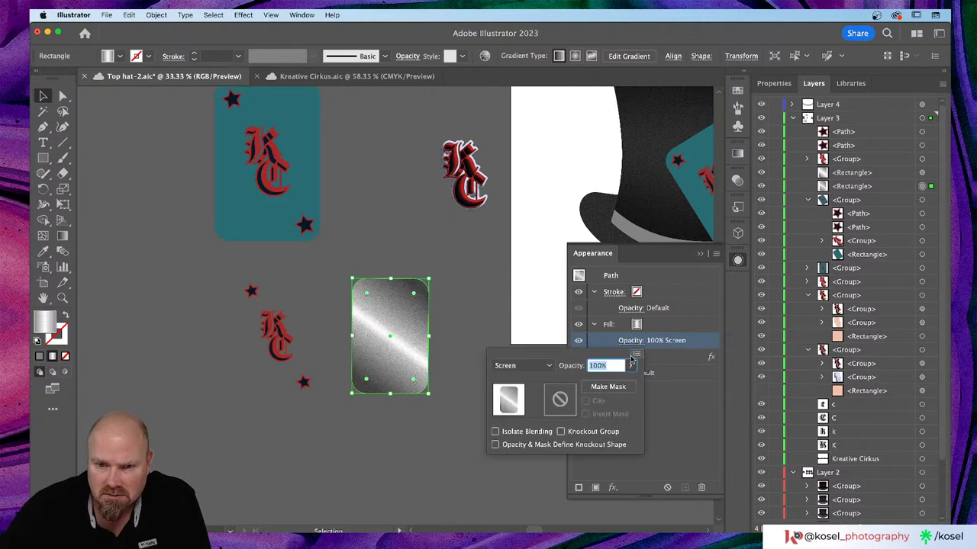
click(630, 365)
drag(627, 386, 597, 386)
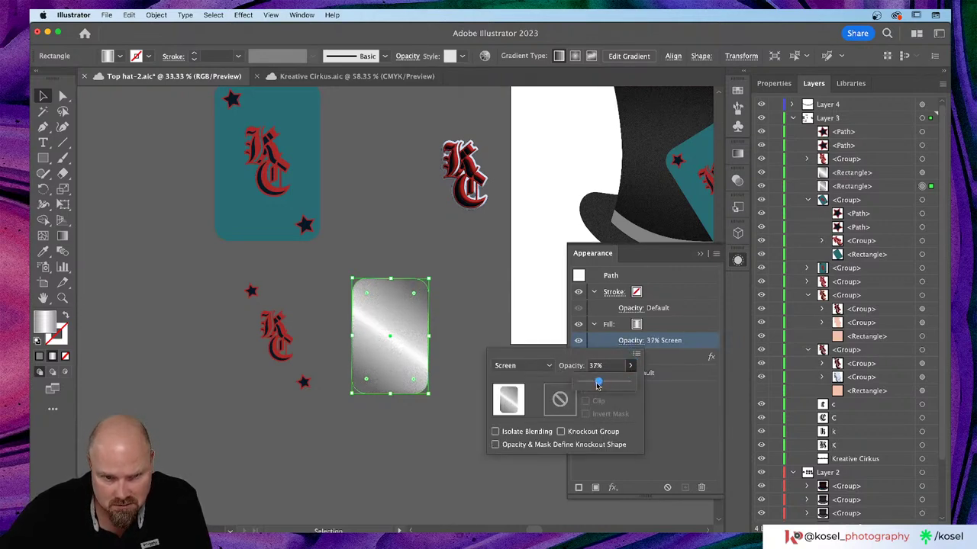
click(409, 435)
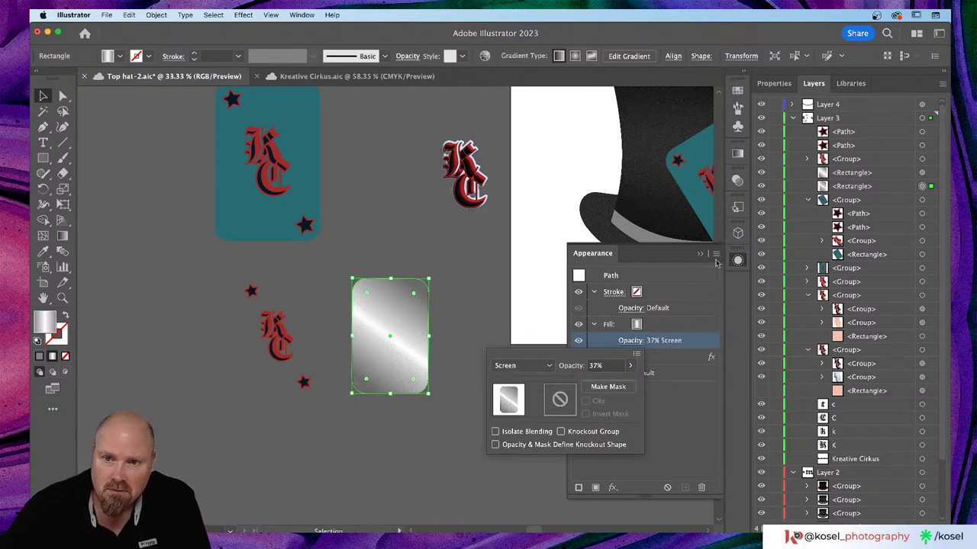
click(473, 448)
click(458, 457)
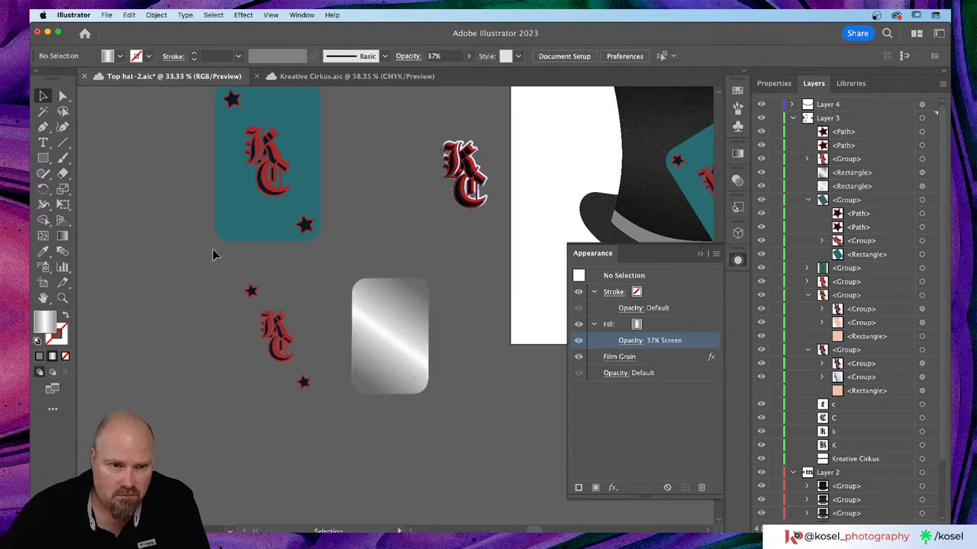
- Place the KC lettering and its two stars onto the silver card and group them with both card rectangles
drag(214, 284, 412, 390)
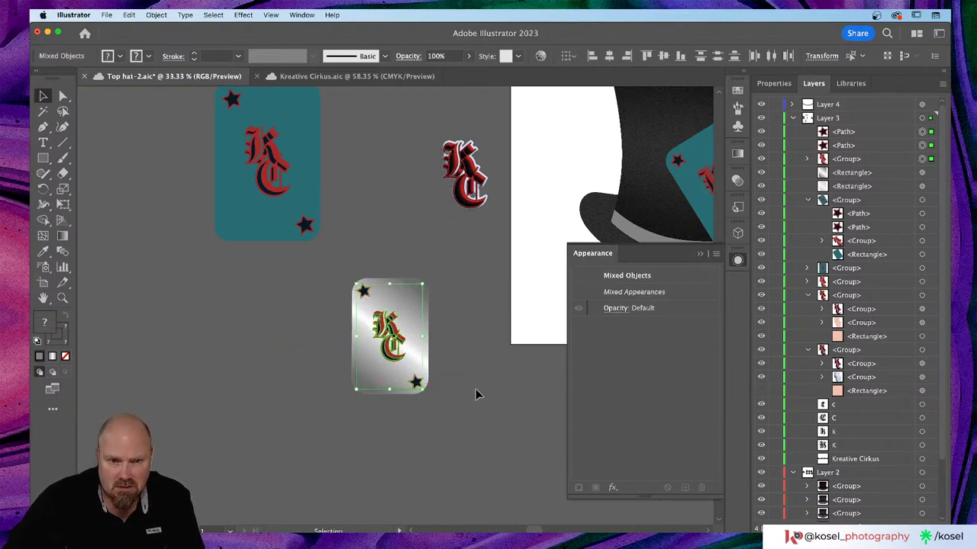
click(475, 391)
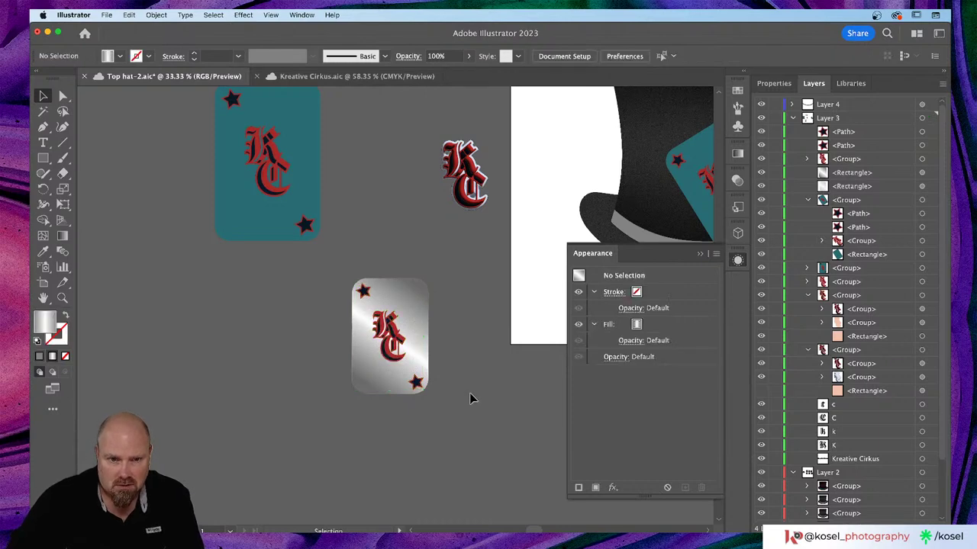
scroll(471, 389, right, 5)
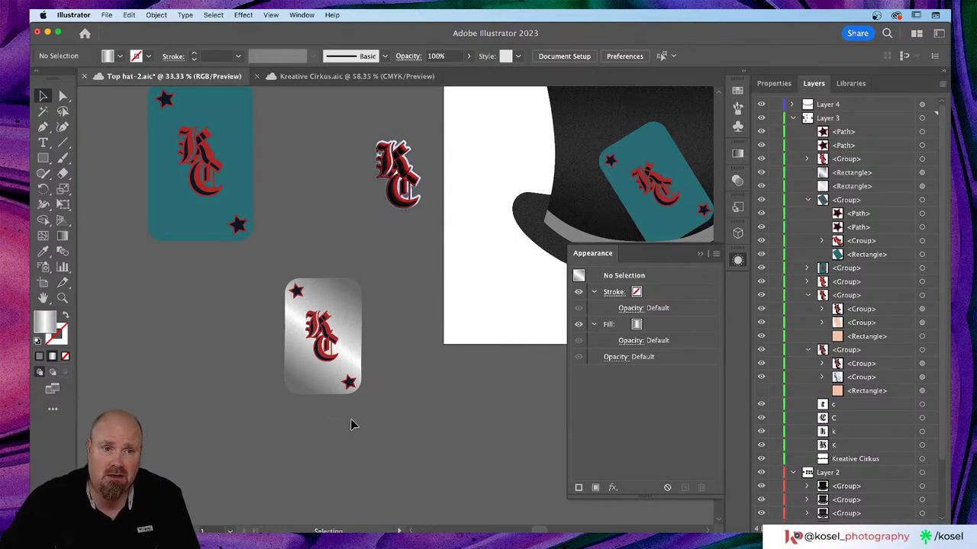
key(super+z)
key(super+g)
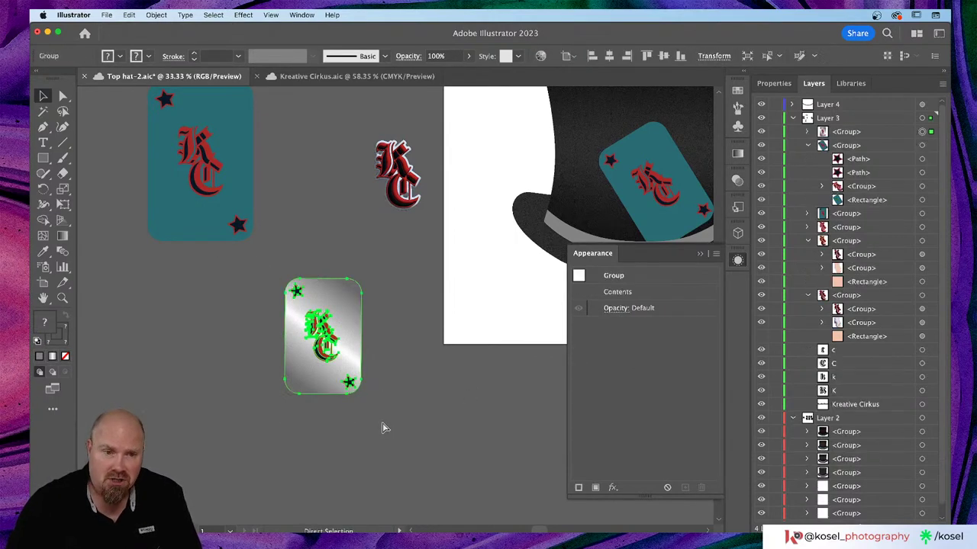
- Try a duplicate of the silver card group over the top hat and discard the copy
scroll(386, 425, right, 8)
scroll(384, 424, up, 4)
scroll(385, 425, right, 5)
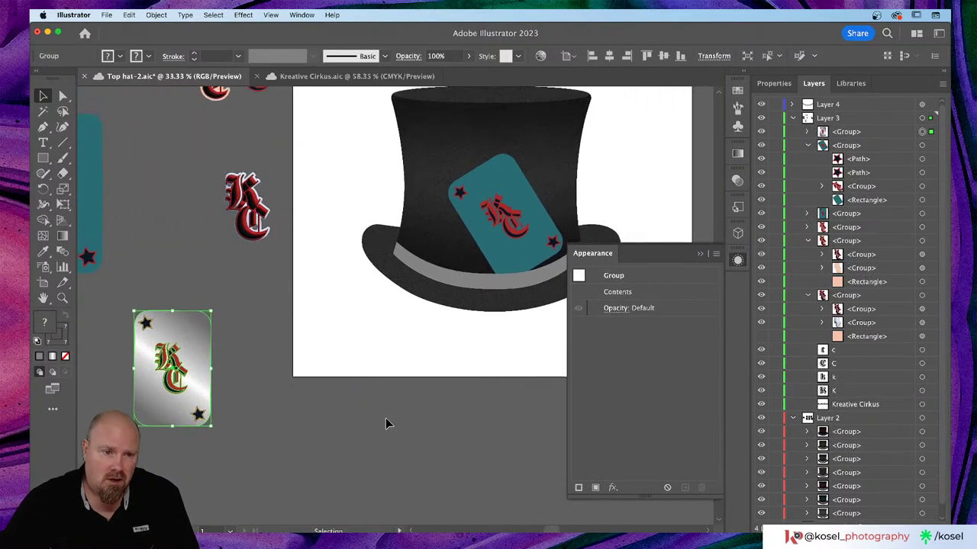
drag(204, 342, 482, 152)
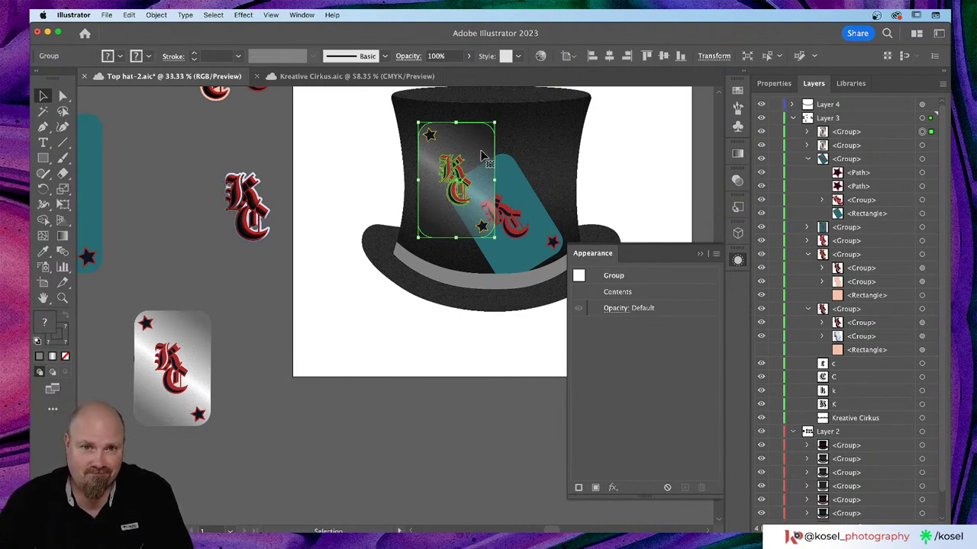
drag(482, 153, 300, 444)
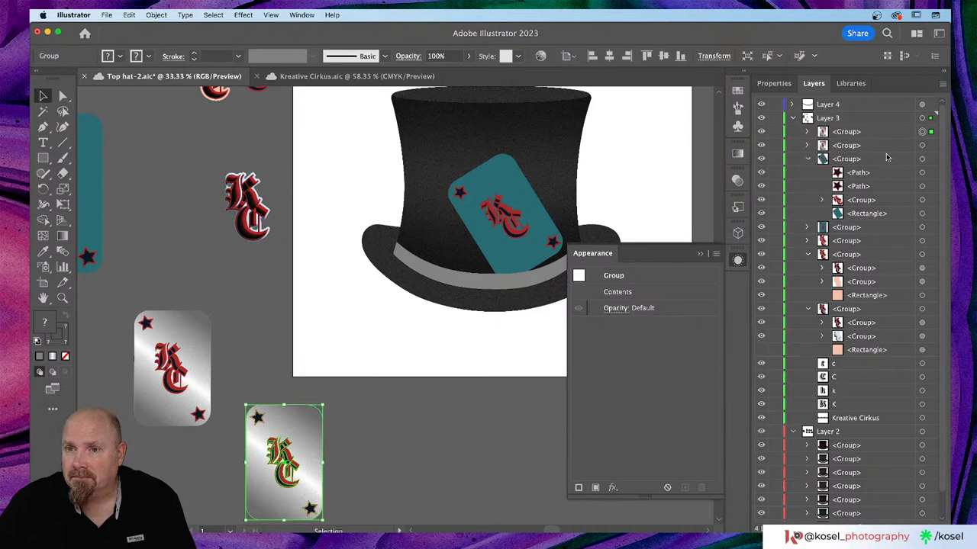
click(325, 446)
scroll(309, 424, left, 5)
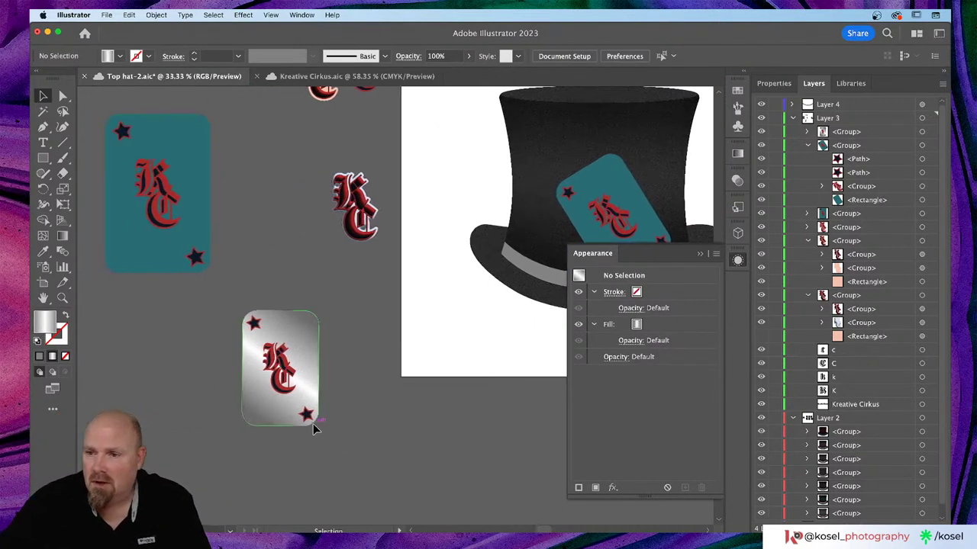
- Isolate the gradient rectangle inside the silver card group to inspect its appearance attributes, and exit isolation mode
click(297, 334)
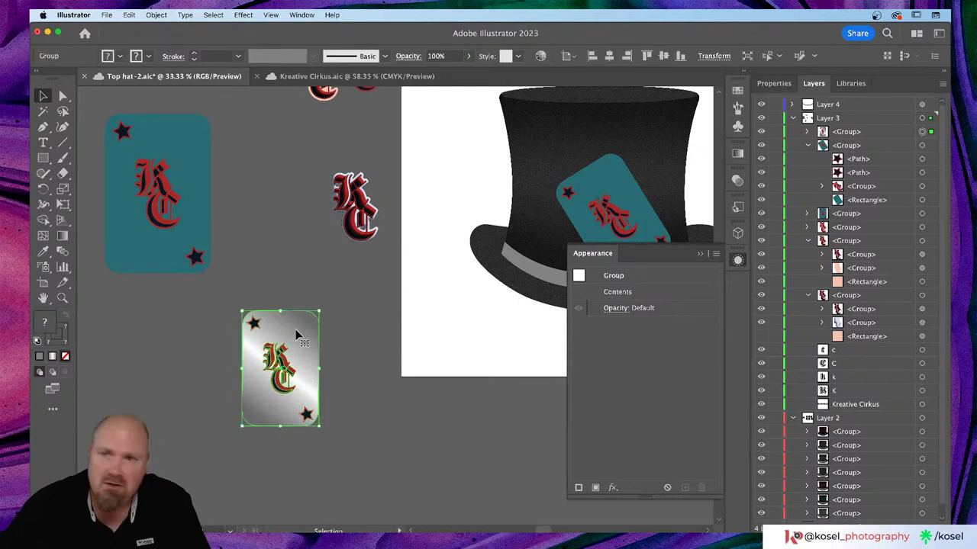
double_click(297, 334)
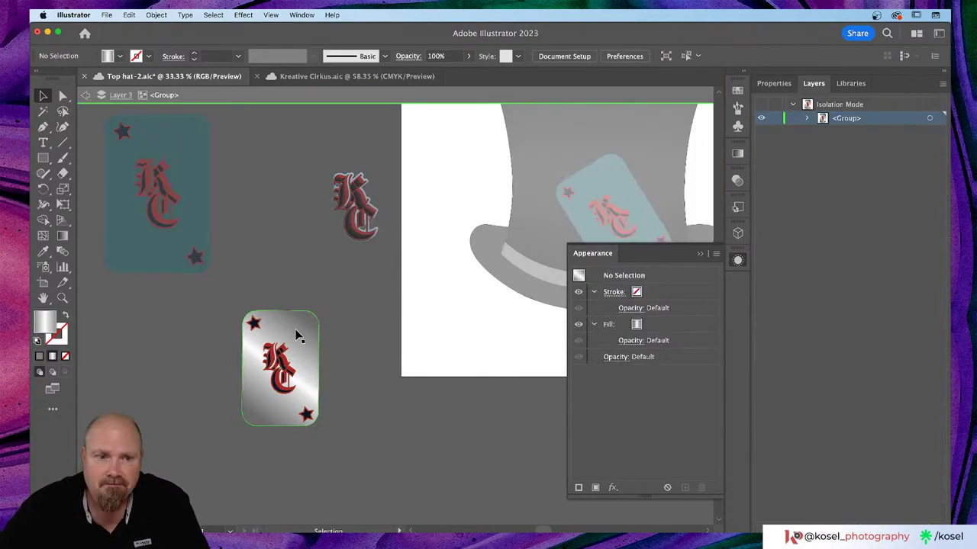
double_click(297, 335)
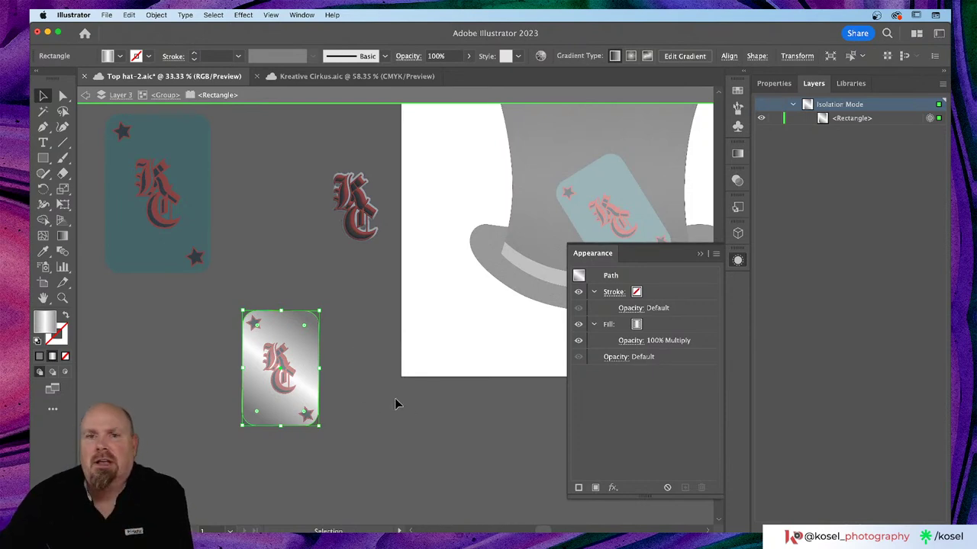
click(165, 95)
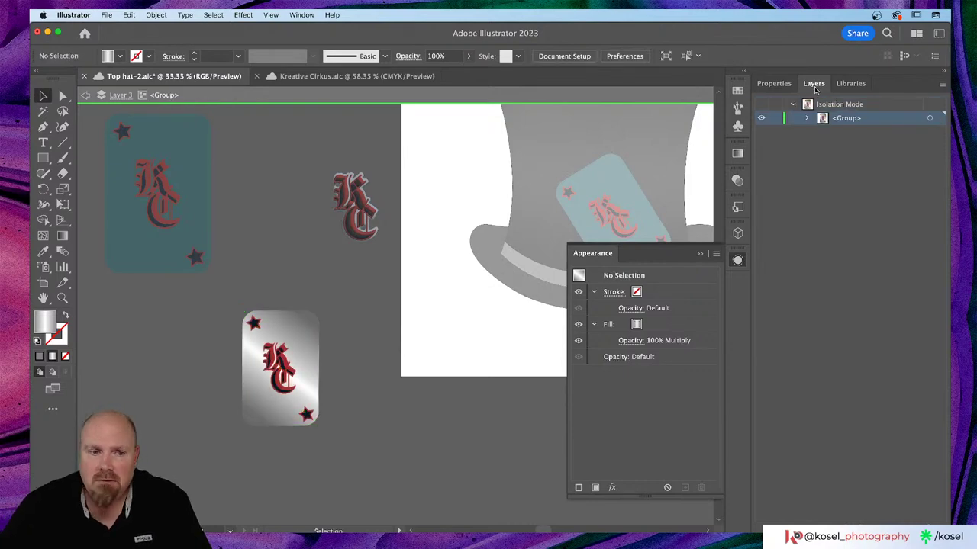
key(Escape)
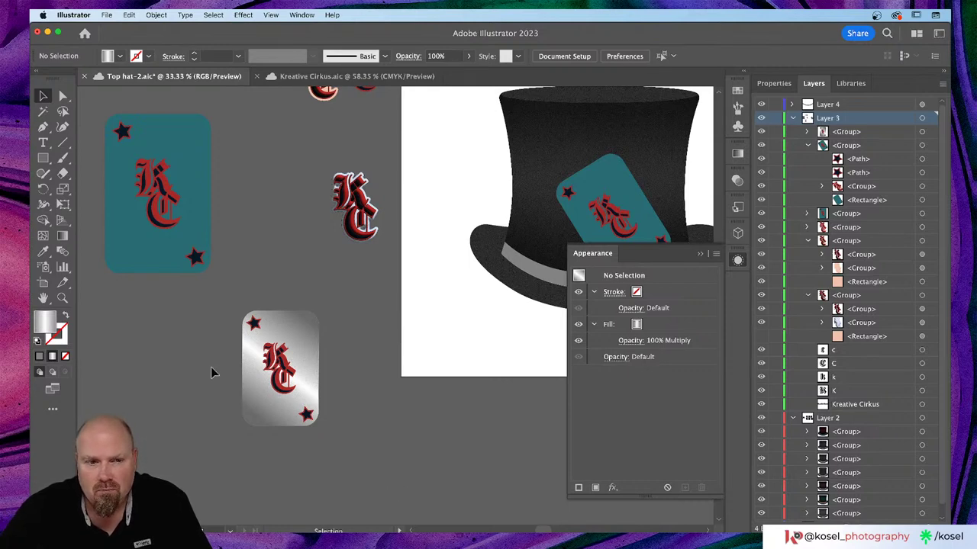
- Expand the silver card group in Layer 3 and examine the appearance attributes of its film-grain and gradient rectangles
click(264, 398)
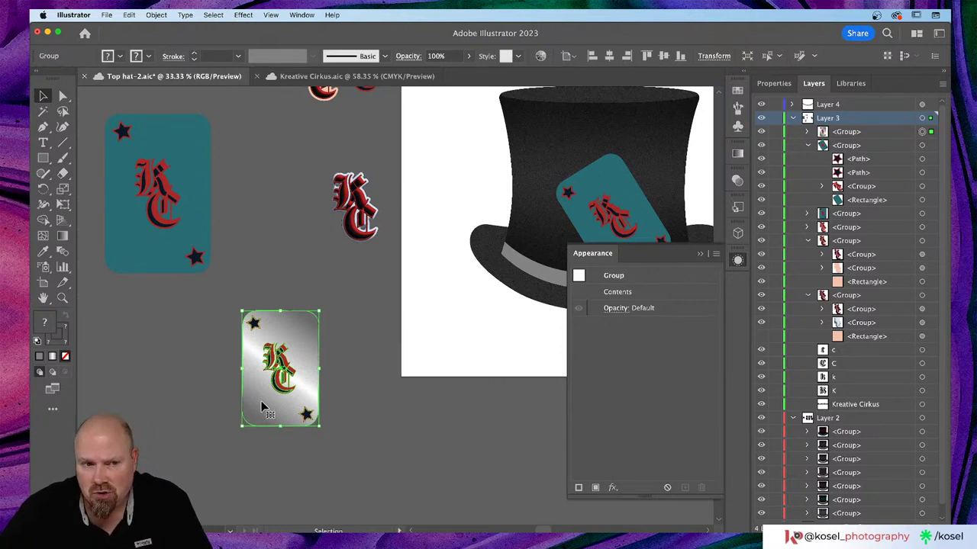
click(807, 131)
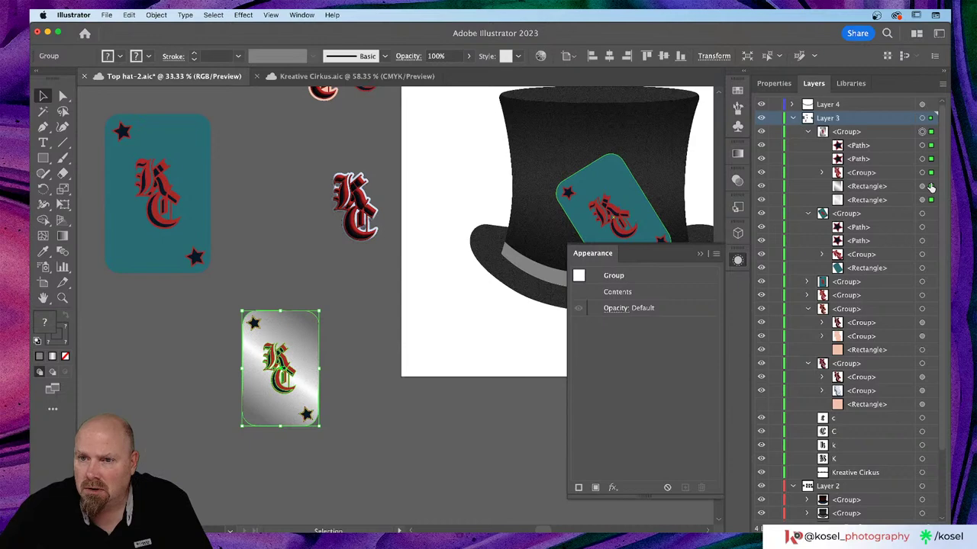
click(890, 200)
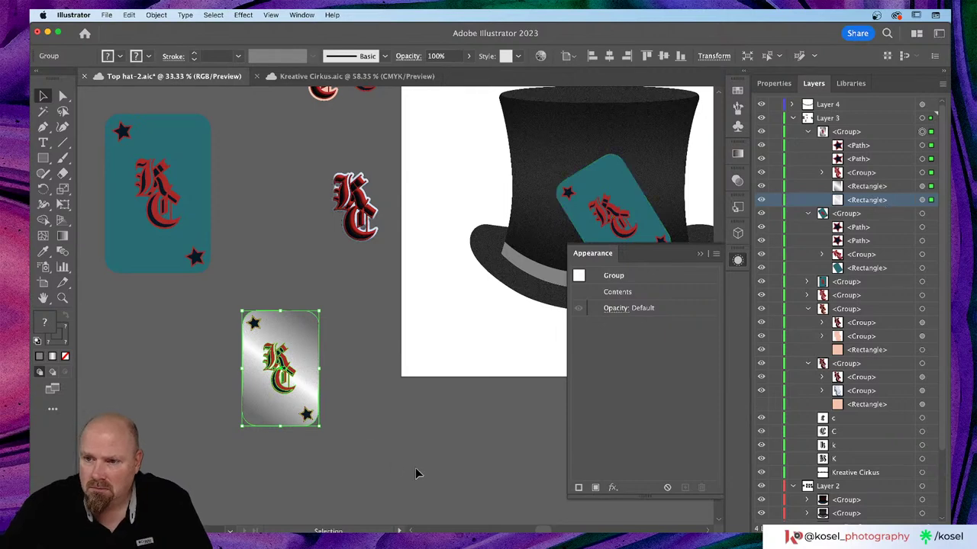
click(422, 439)
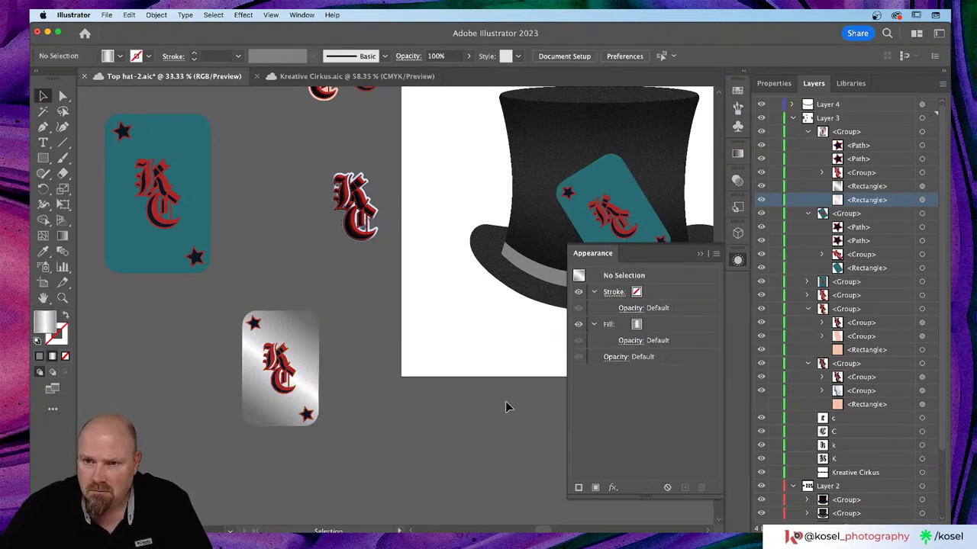
click(923, 200)
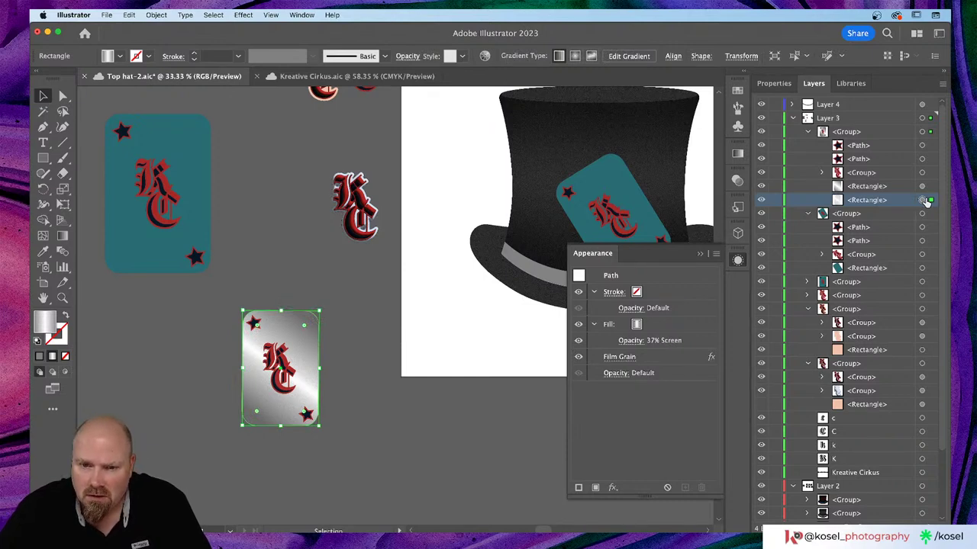
click(923, 187)
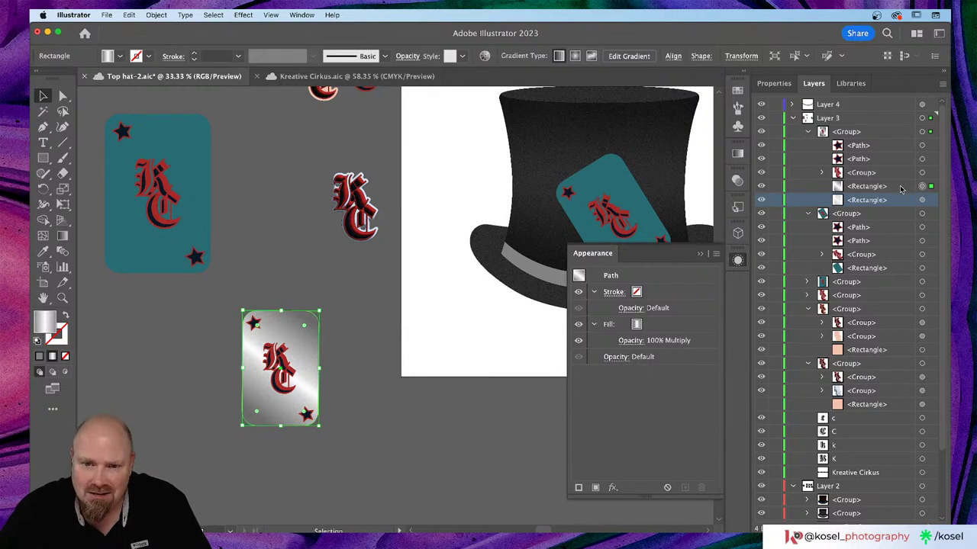
- Duplicate the gradient rectangle in place and move the copy to the very back of the silver card group
click(900, 188)
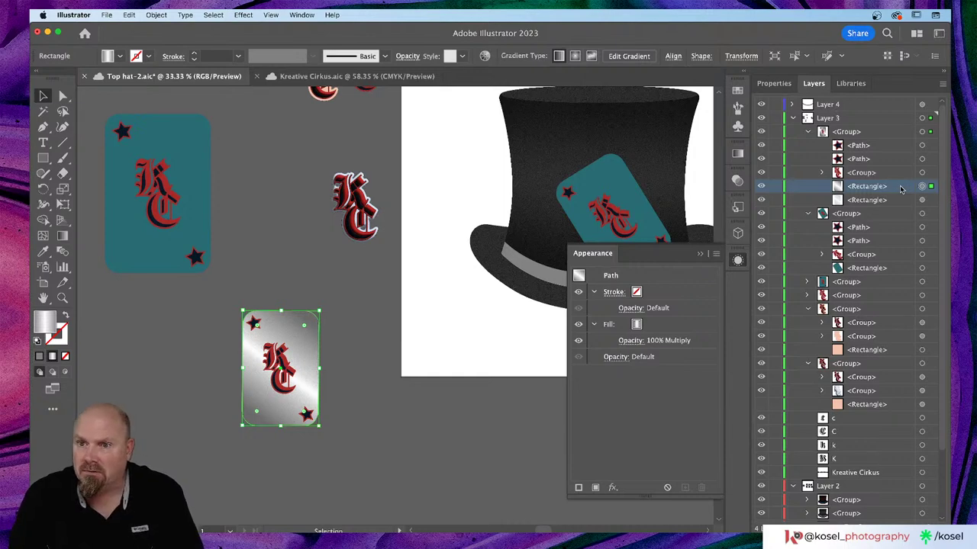
key(super+f)
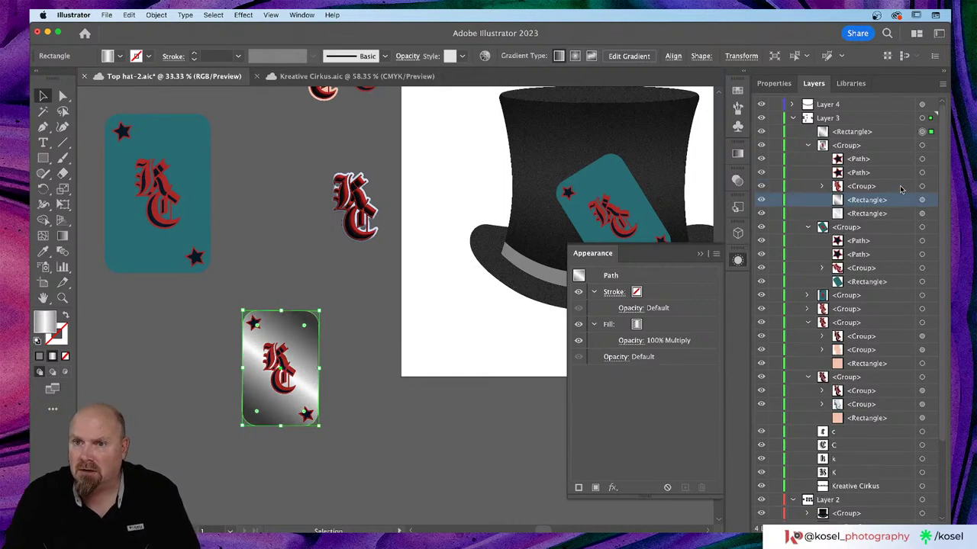
click(897, 132)
drag(897, 134, 897, 224)
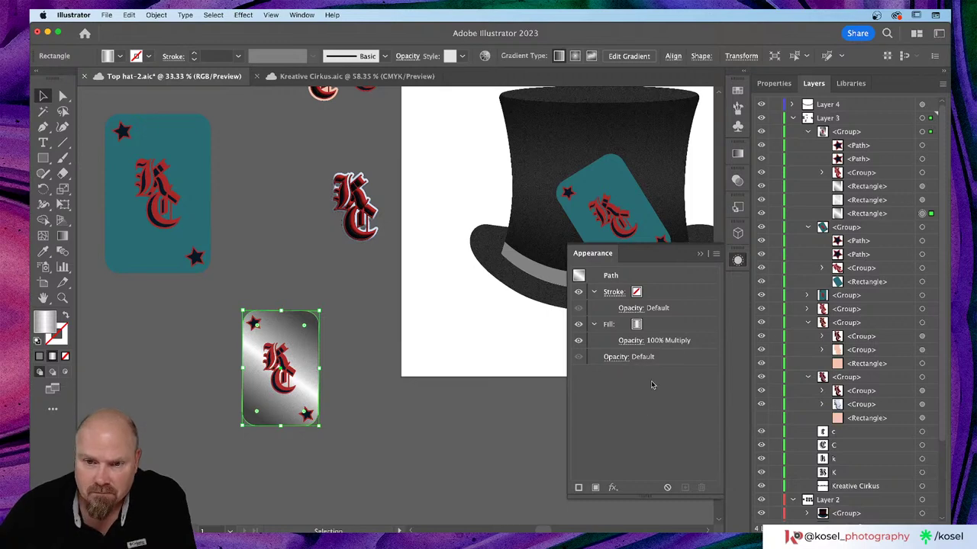
- Set the fill blend mode of the silver card's rearmost rectangle to Normal and collapse the appearance settings
click(632, 342)
click(621, 342)
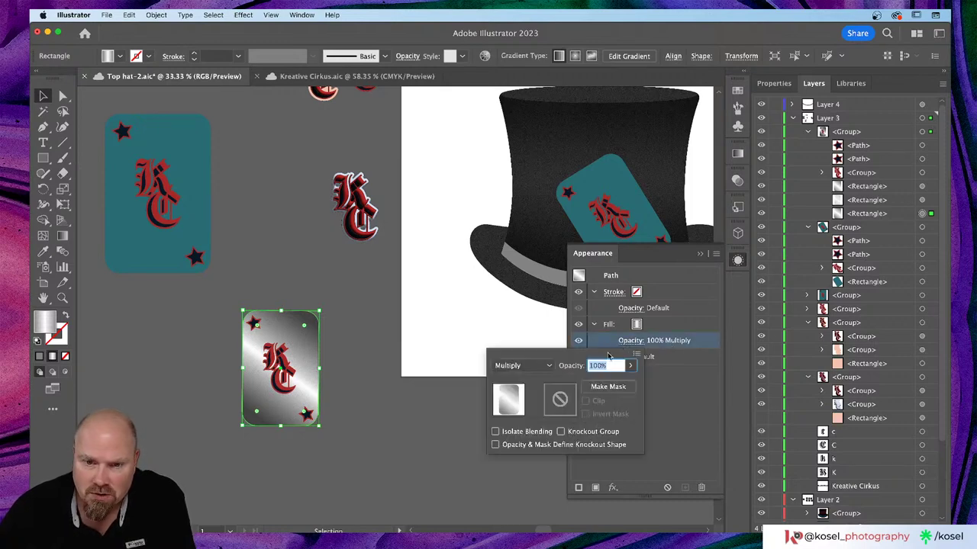
click(545, 369)
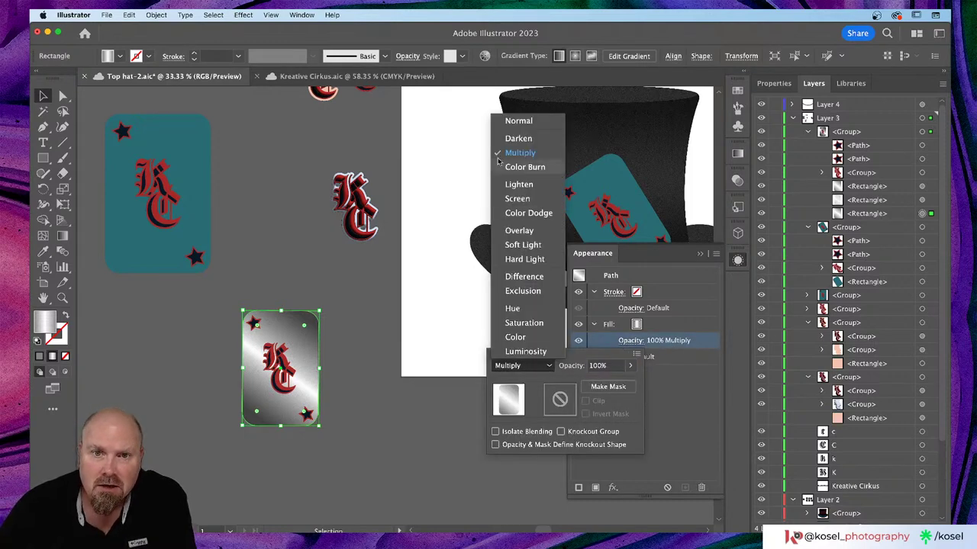
click(519, 122)
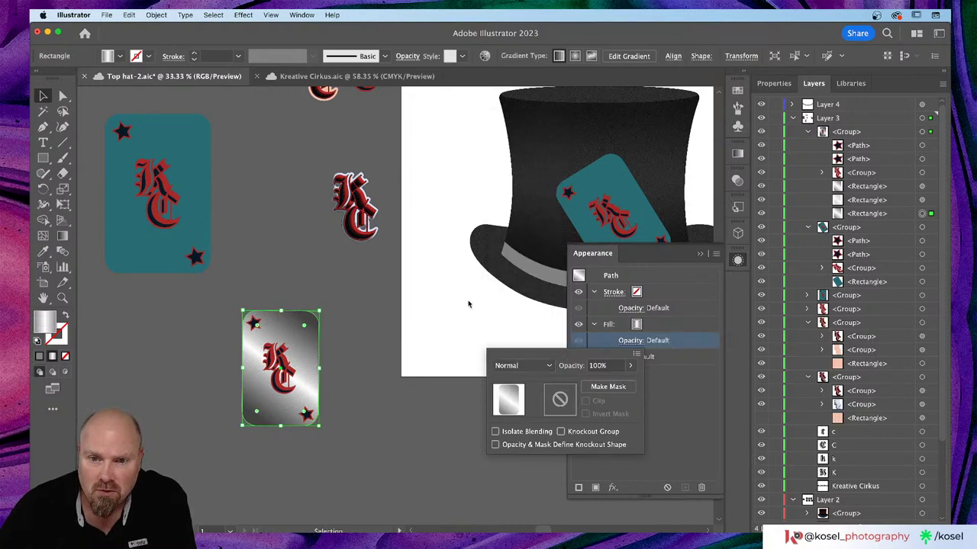
click(714, 416)
click(697, 252)
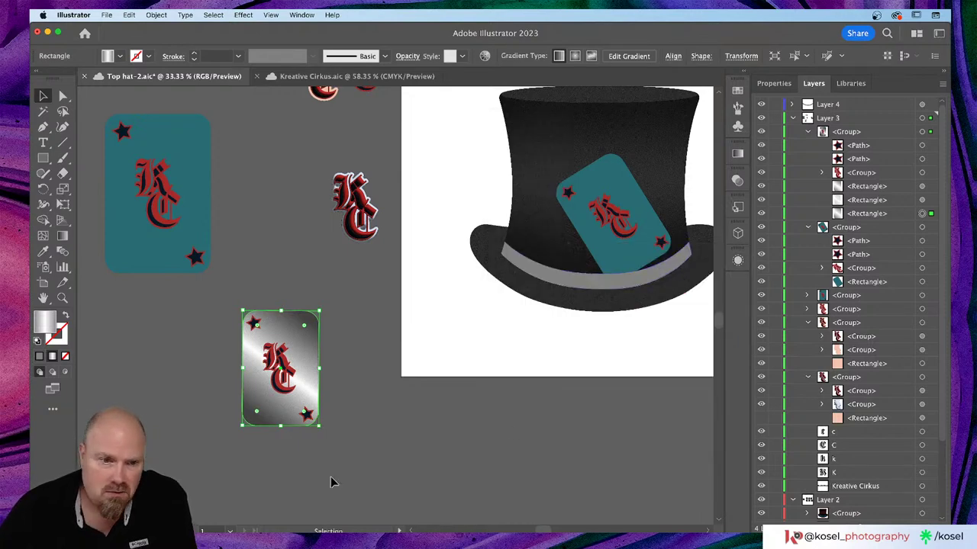
- Place the silver card group over the front of the top hat and reassign it to Layer 4
click(339, 312)
click(260, 421)
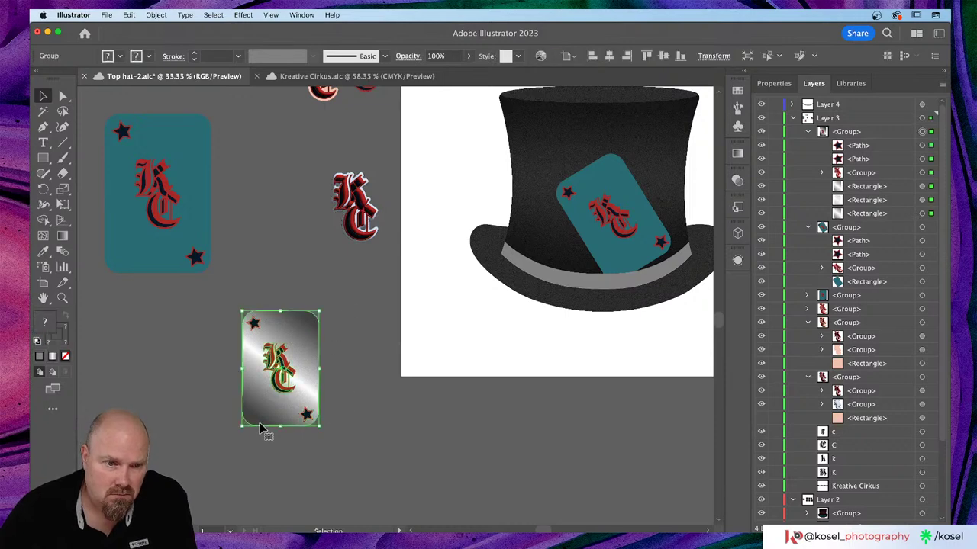
drag(263, 412, 576, 245)
scroll(432, 395, right, 2)
scroll(430, 397, right, 3)
scroll(429, 396, up, 2)
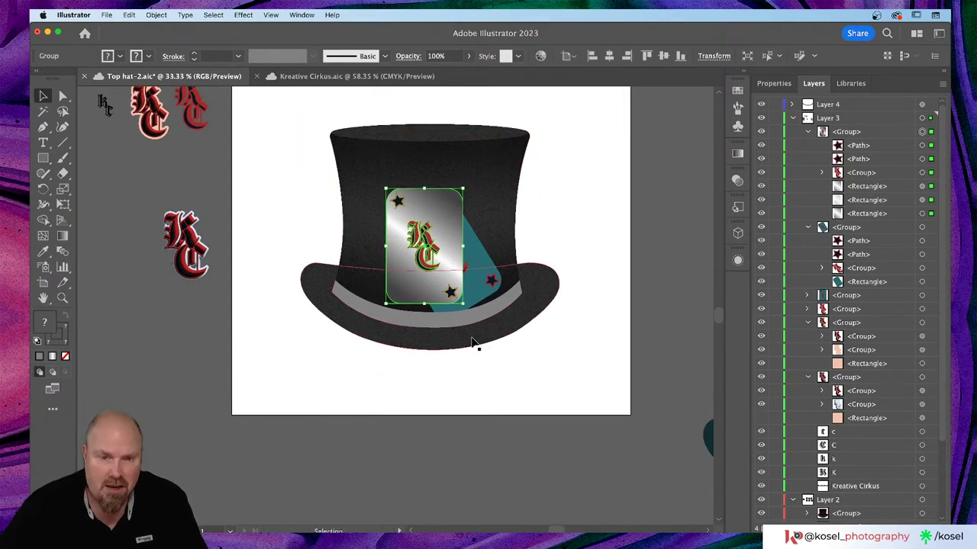
click(808, 132)
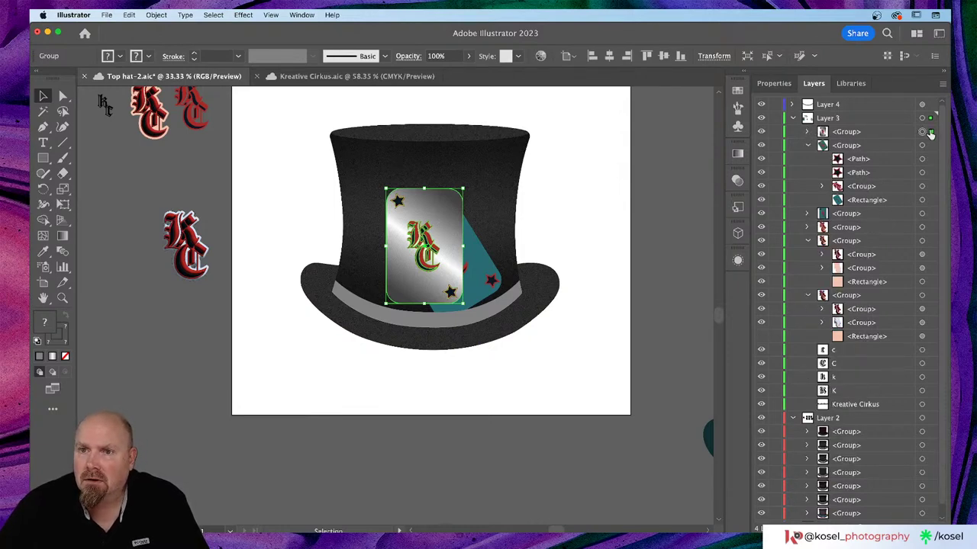
drag(930, 133, 929, 107)
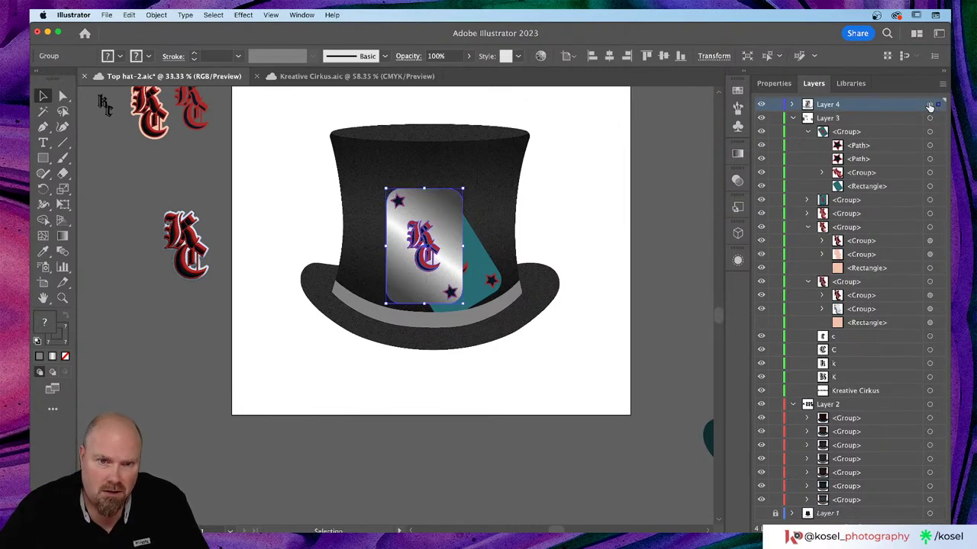
- Move the teal card off the hat onto the pasteboard, and tilt the silver card counterclockwise in its place across the band
click(478, 279)
drag(478, 281, 174, 417)
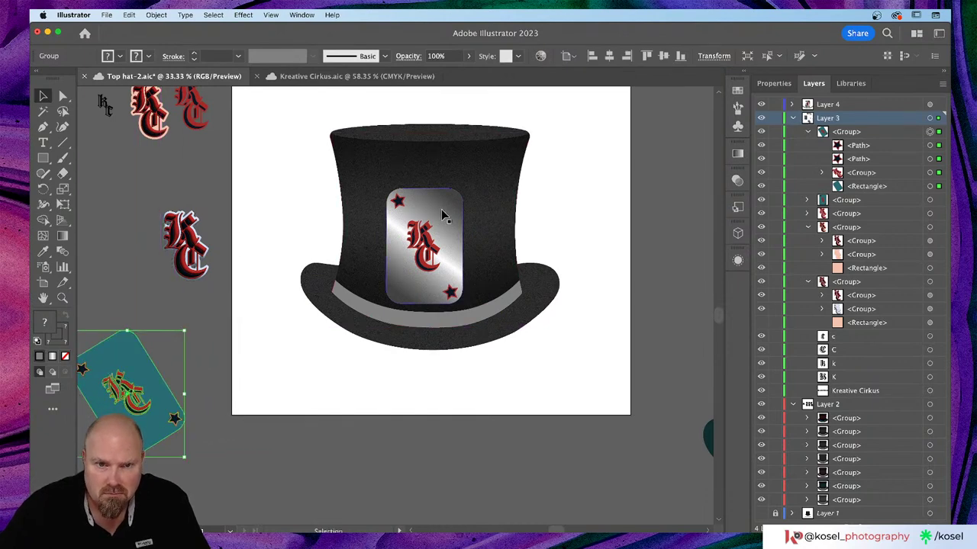
click(438, 242)
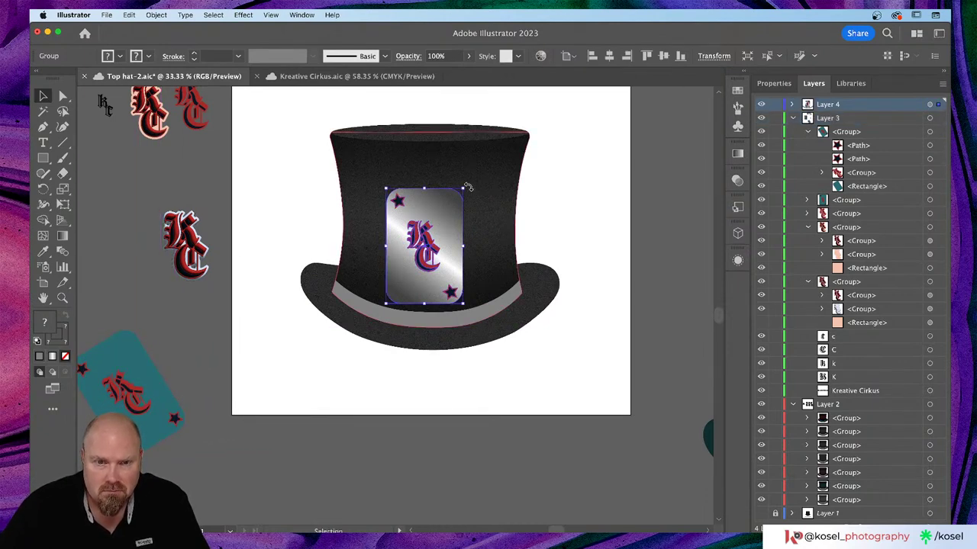
drag(466, 187, 425, 177)
drag(423, 211, 448, 221)
drag(514, 184, 512, 178)
drag(453, 220, 441, 230)
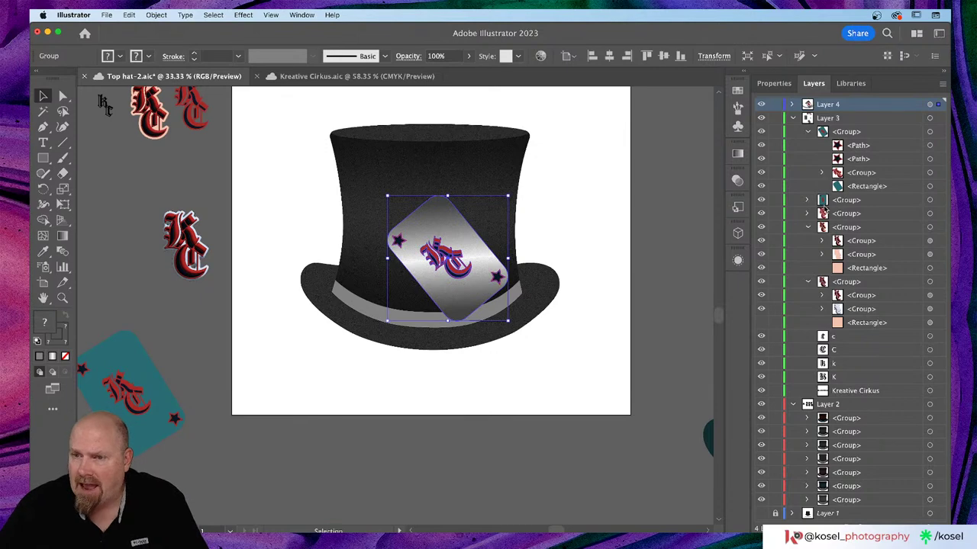
- Move the hat band path above the silver card group in Layer 4 to tuck the card behind the band
click(792, 105)
click(897, 134)
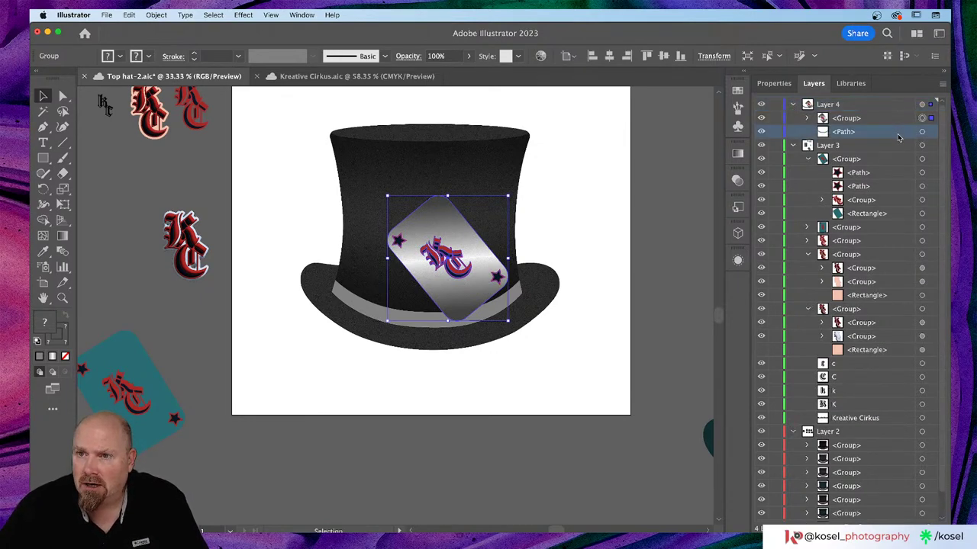
drag(897, 133, 830, 120)
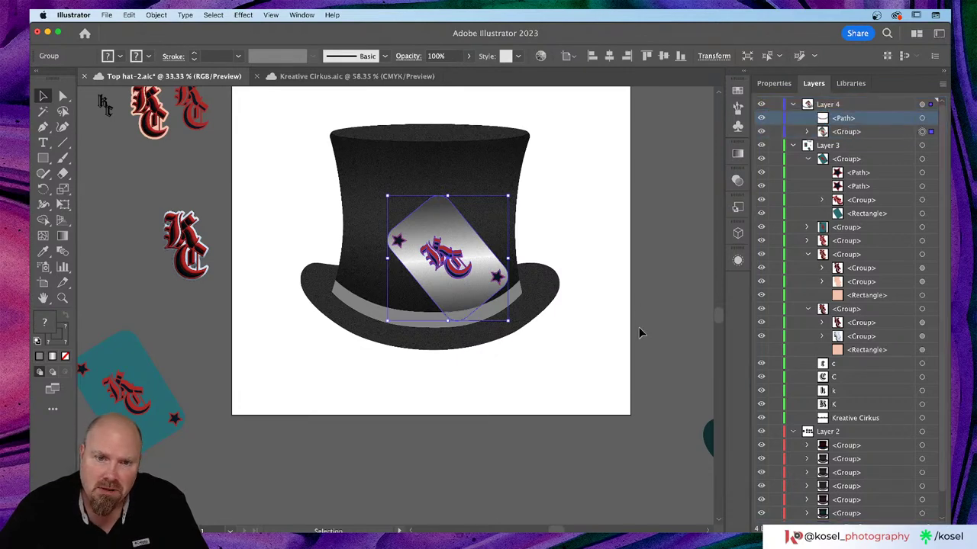
click(664, 291)
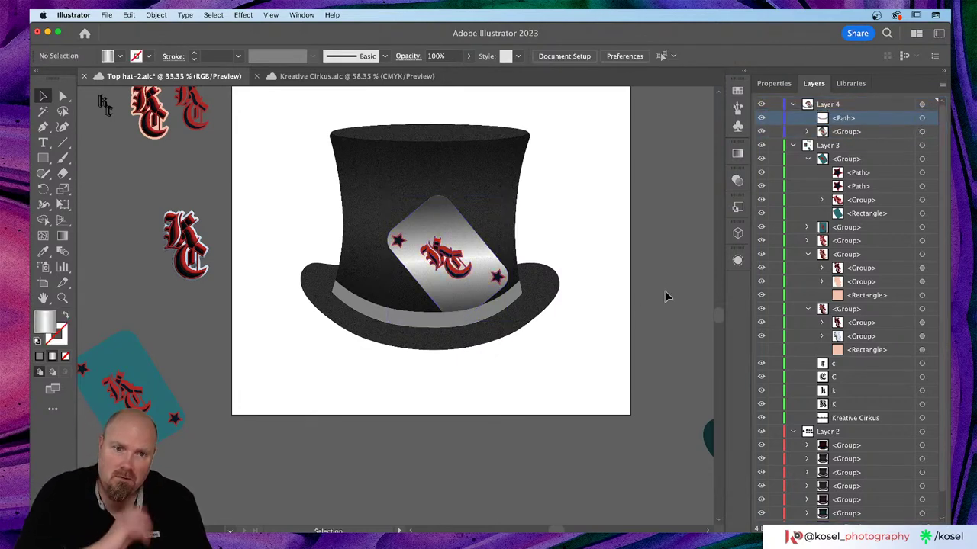
- Fine-tune the silver card's tilt on the hat with a slight clockwise rotation and deselect it
click(456, 231)
drag(516, 188, 520, 194)
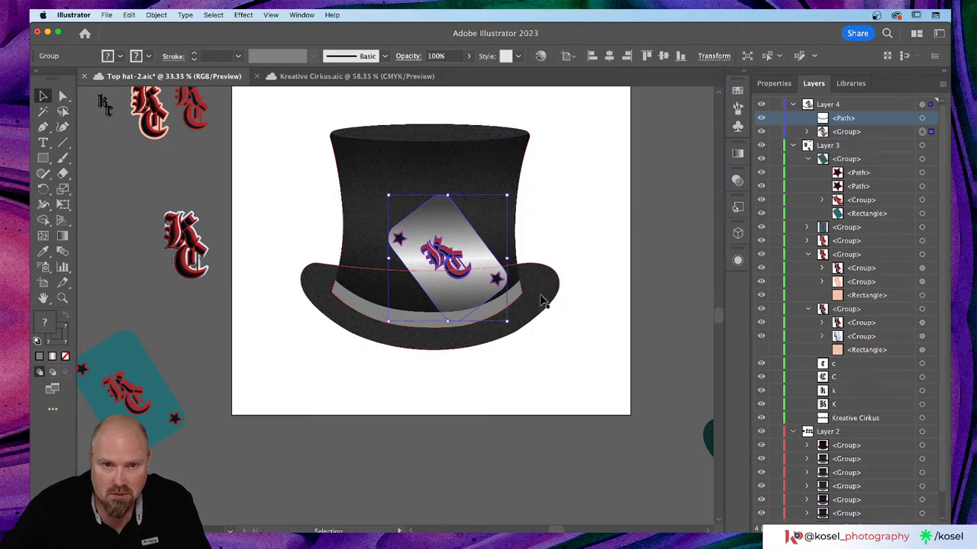
click(667, 284)
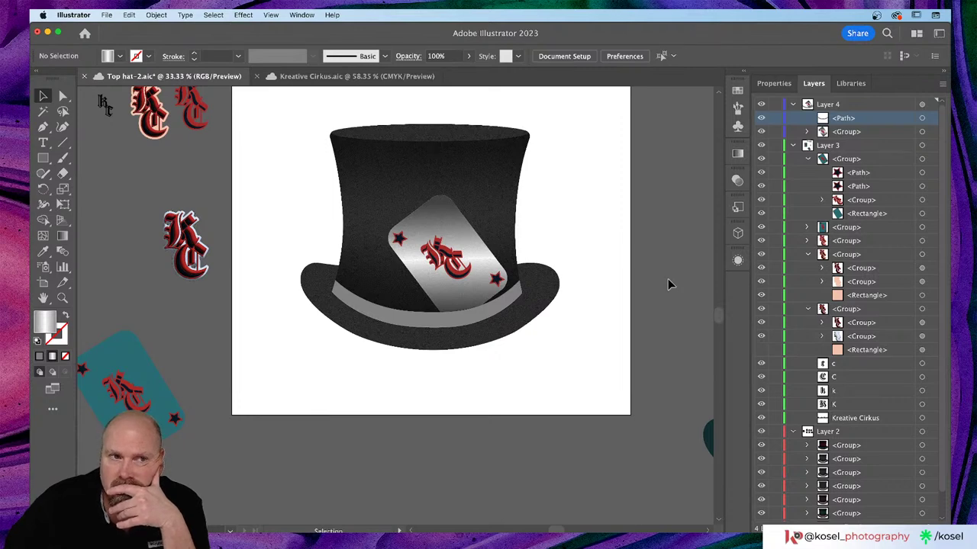
- Zoom in on the Kreative Cirkus lettering and select the black capital K and C beneath it together
scroll(168, 189, up, 5)
scroll(168, 189, left, 5)
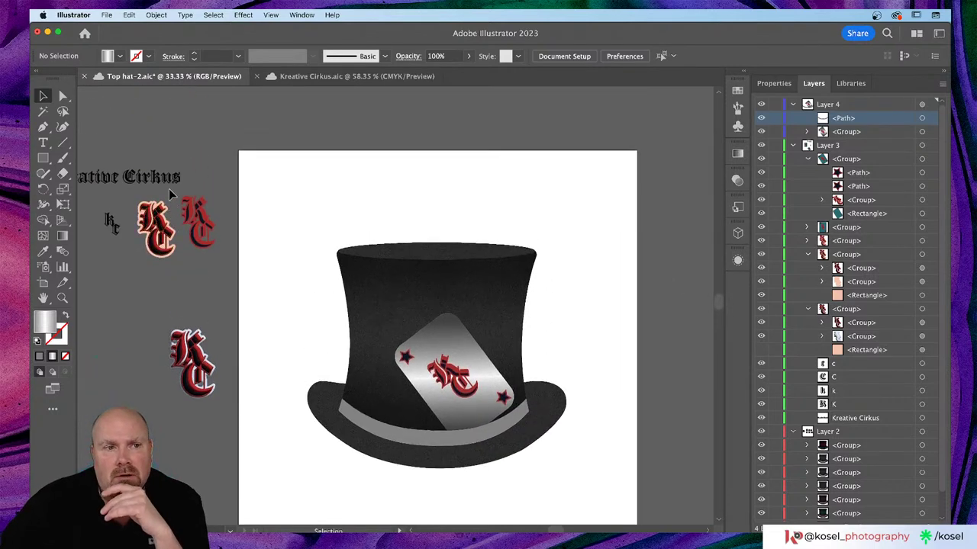
scroll(170, 190, left, 3)
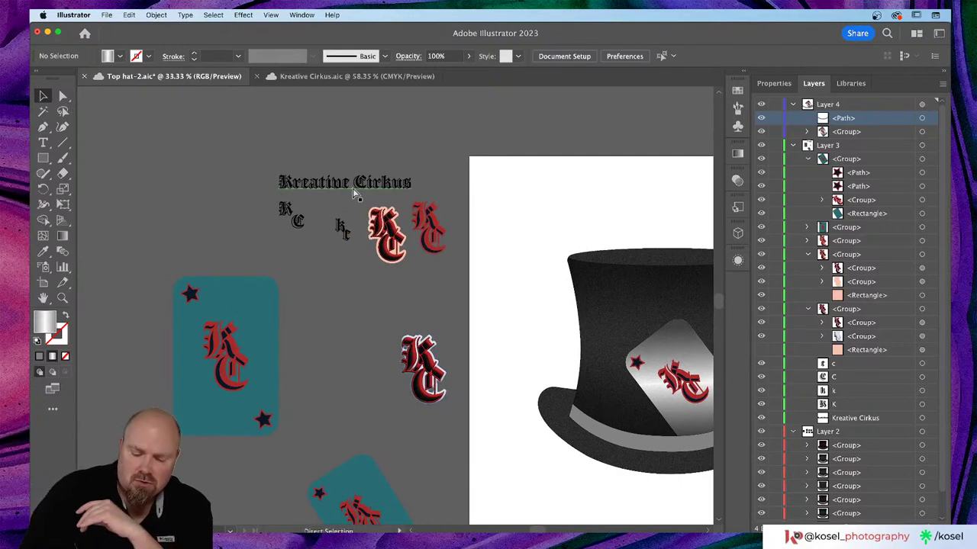
key(super+equal)
key(super+equal)
key(super+equal)
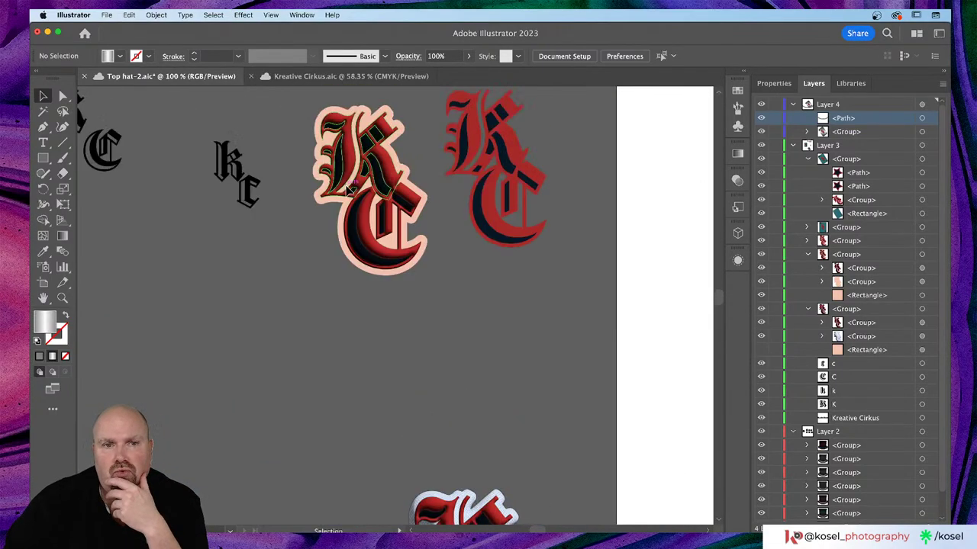
scroll(350, 185, up, 6)
scroll(353, 183, up, 3)
scroll(354, 182, left, 7)
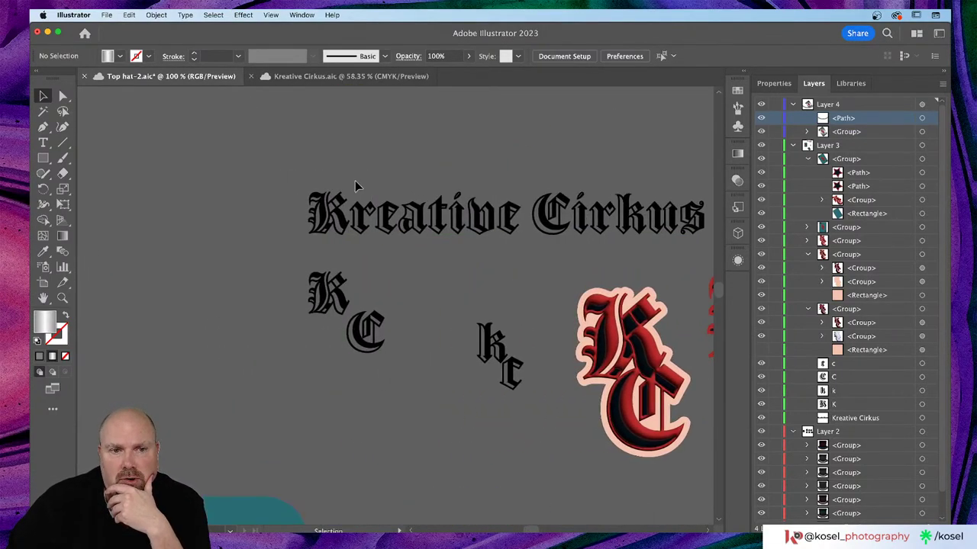
click(371, 345)
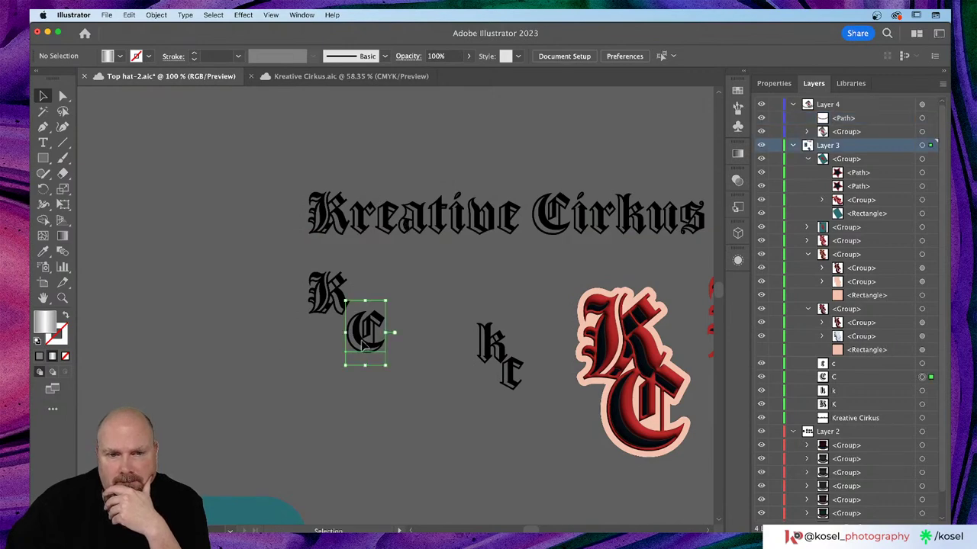
shift+click(328, 294)
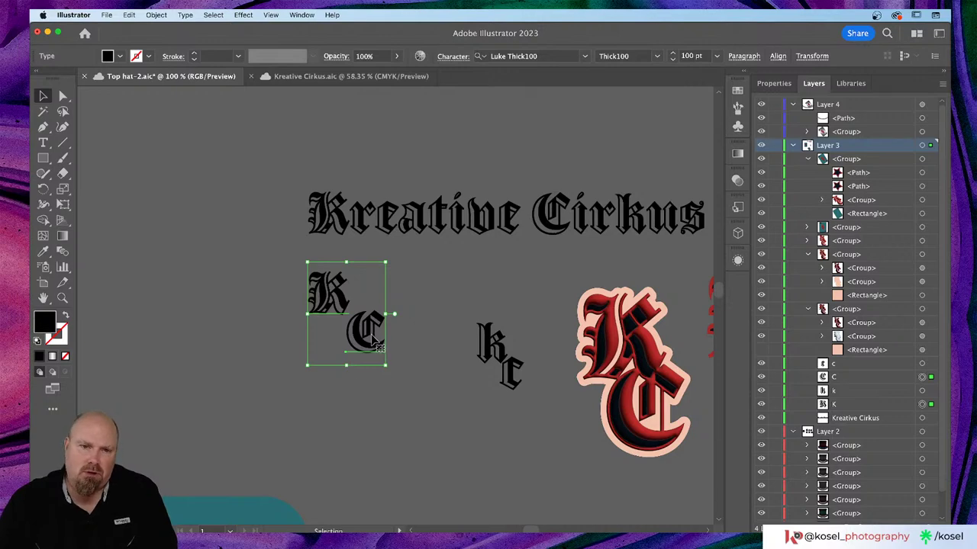
drag(359, 347, 161, 215)
shift+click(415, 374)
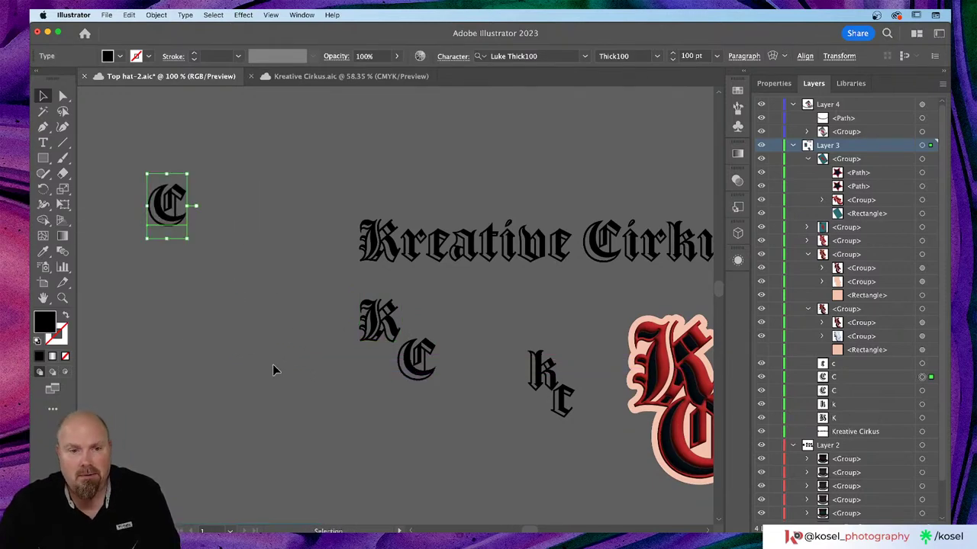
key(super+z)
- Duplicate the black capital K and C together onto the empty pasteboard beyond the Kreative Cirkus lettering and show their type properties
key(super+s)
shift+click(374, 321)
drag(413, 367, 180, 212)
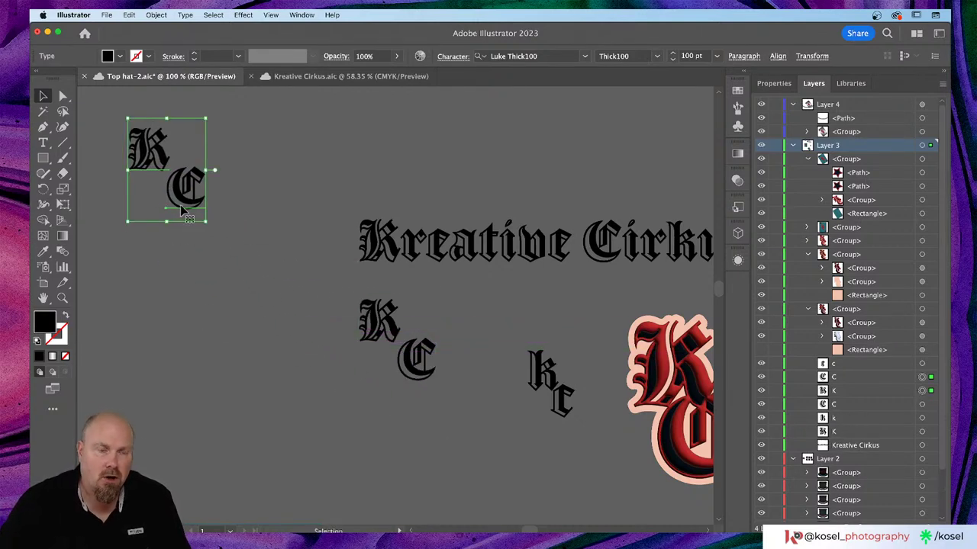
click(774, 83)
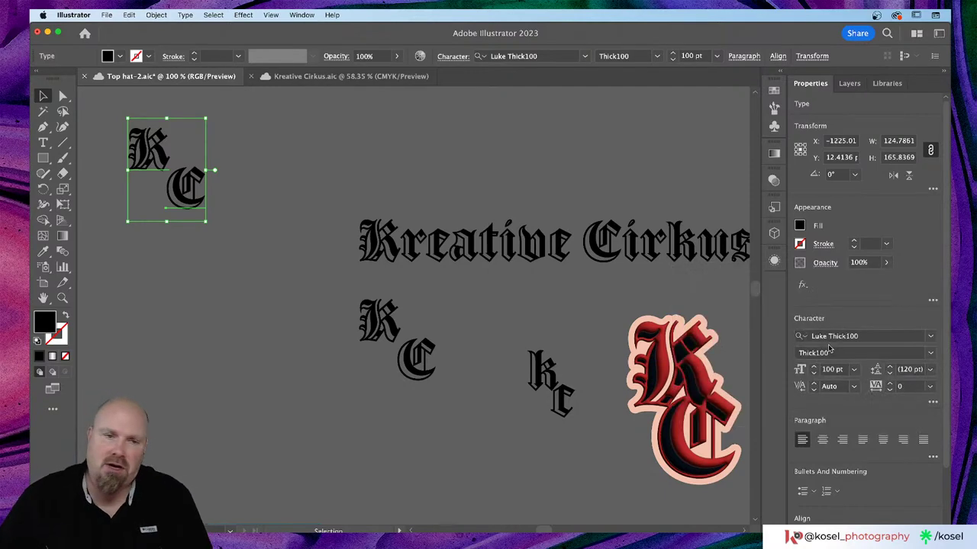
scroll(201, 225, left, 2)
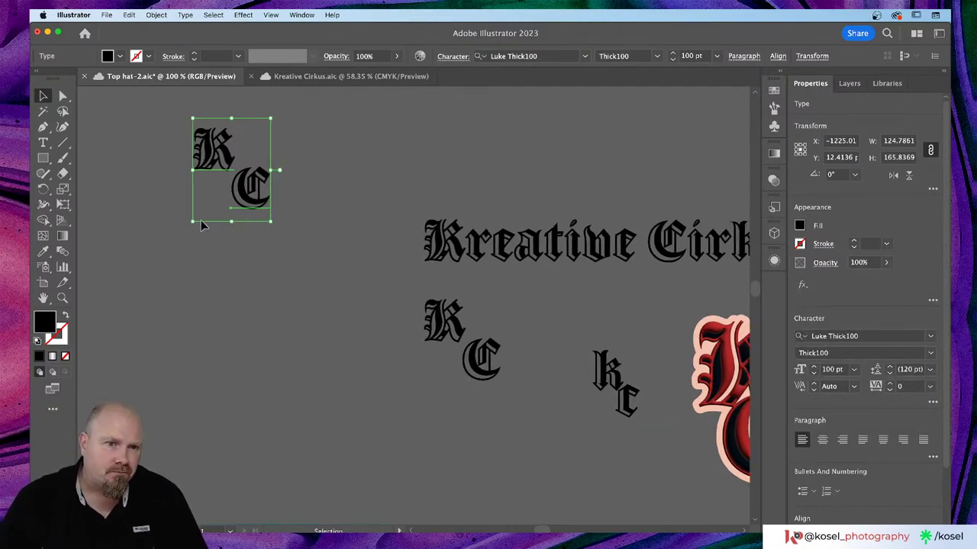
- Select the duplicated black capital K and C together, convert them to outlines and deselect them
click(257, 229)
click(207, 155)
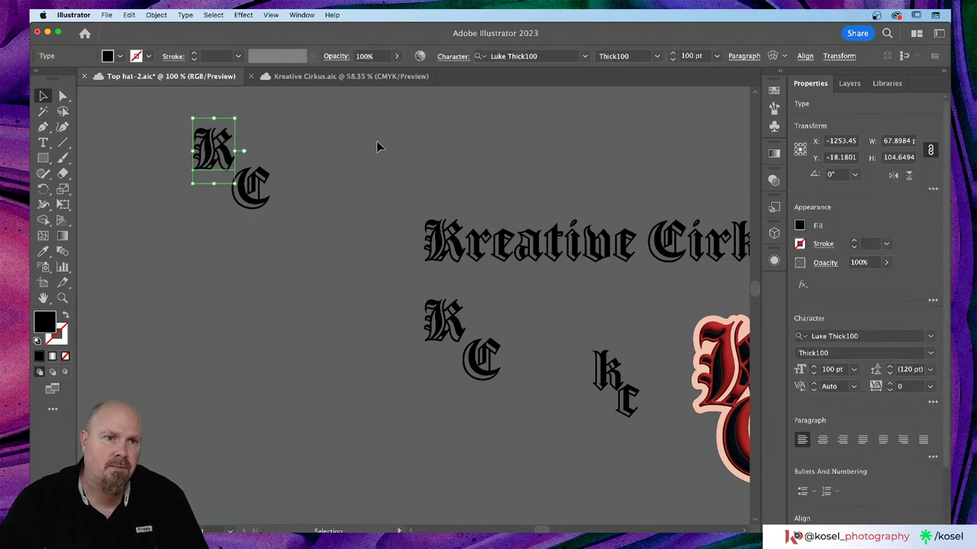
key(super+equal)
key(super+equal)
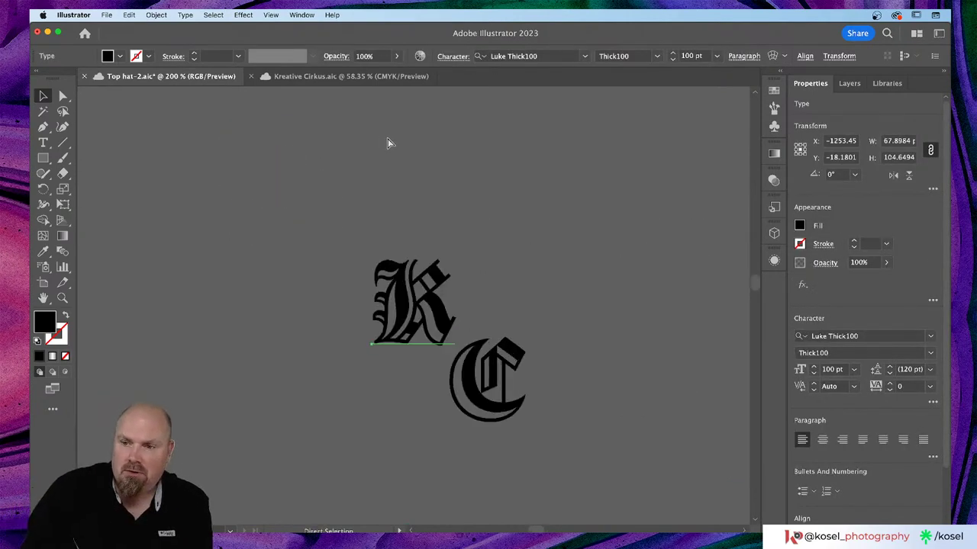
key(super+equal)
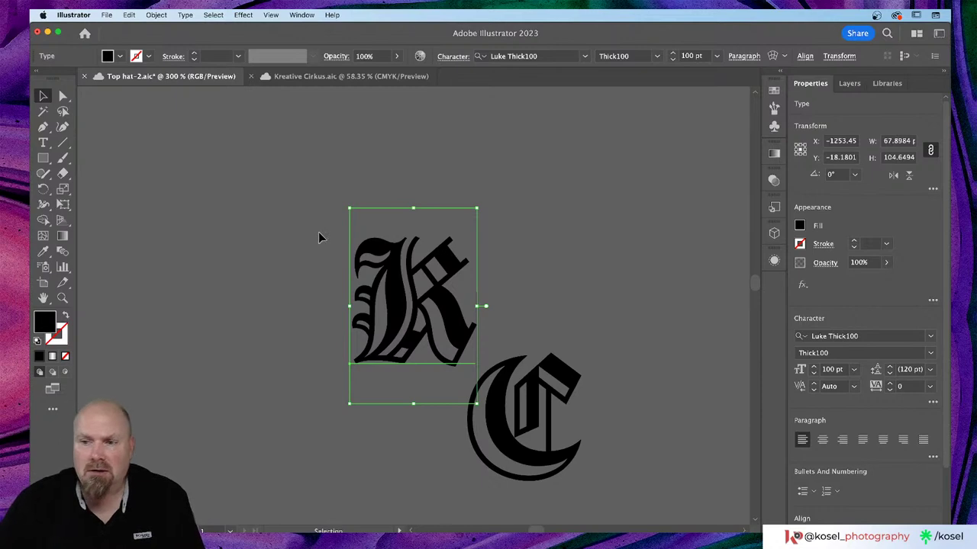
click(318, 236)
key(super+a)
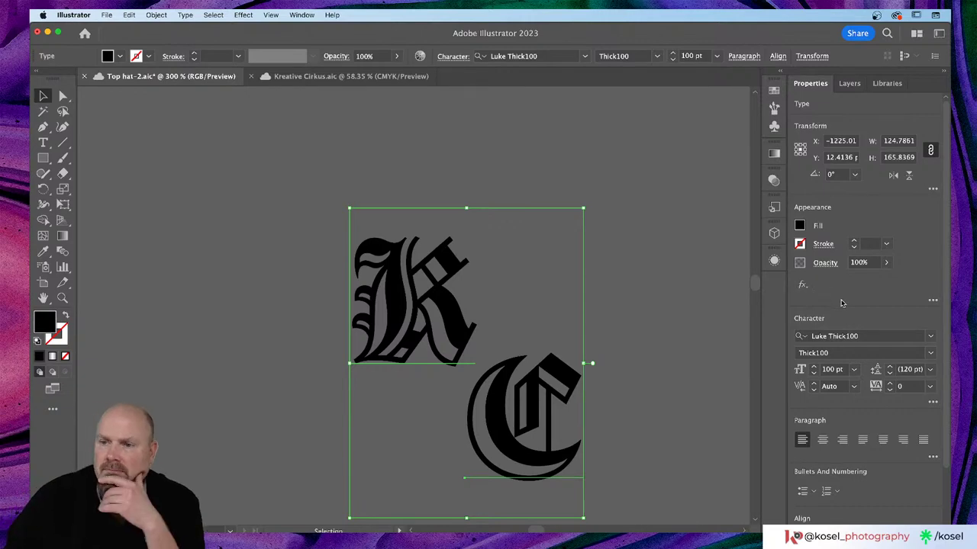
scroll(840, 303, down, 2)
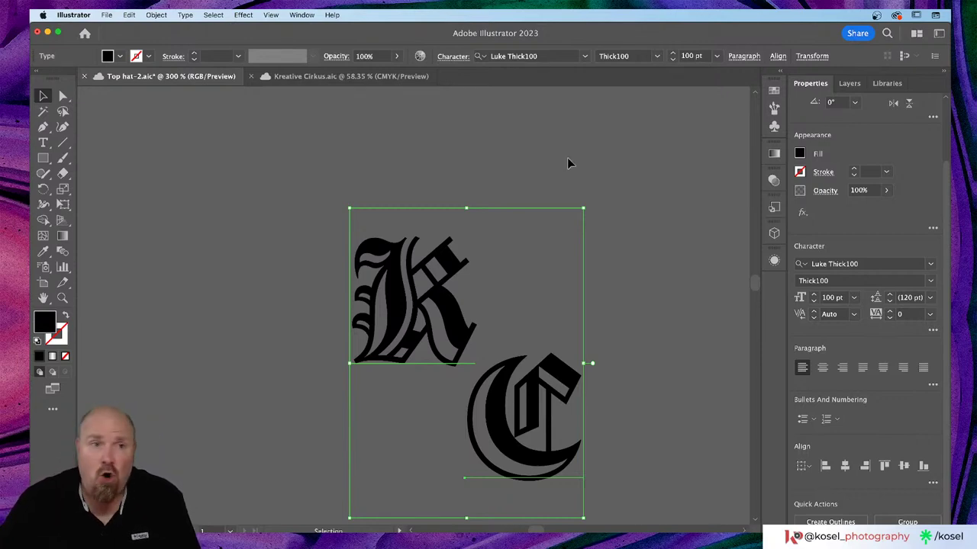
click(191, 16)
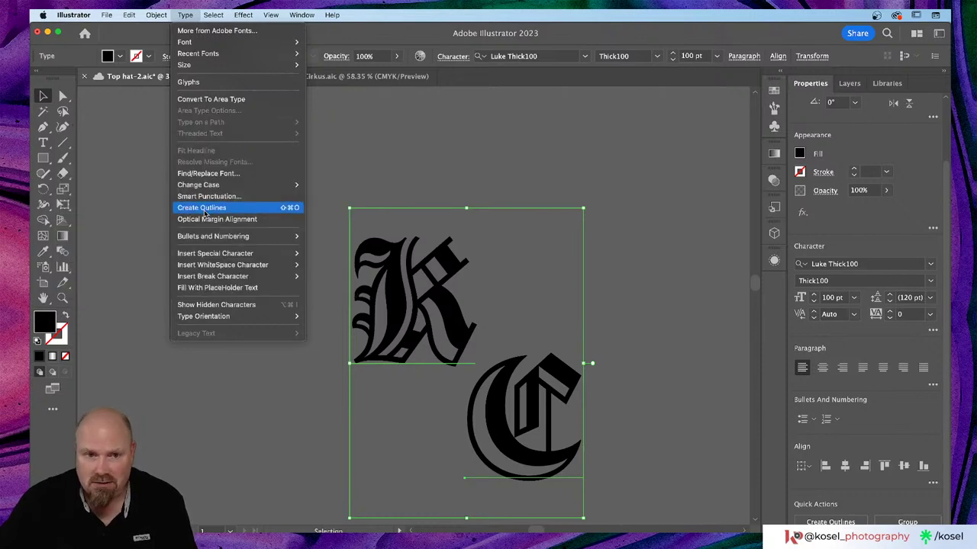
click(321, 187)
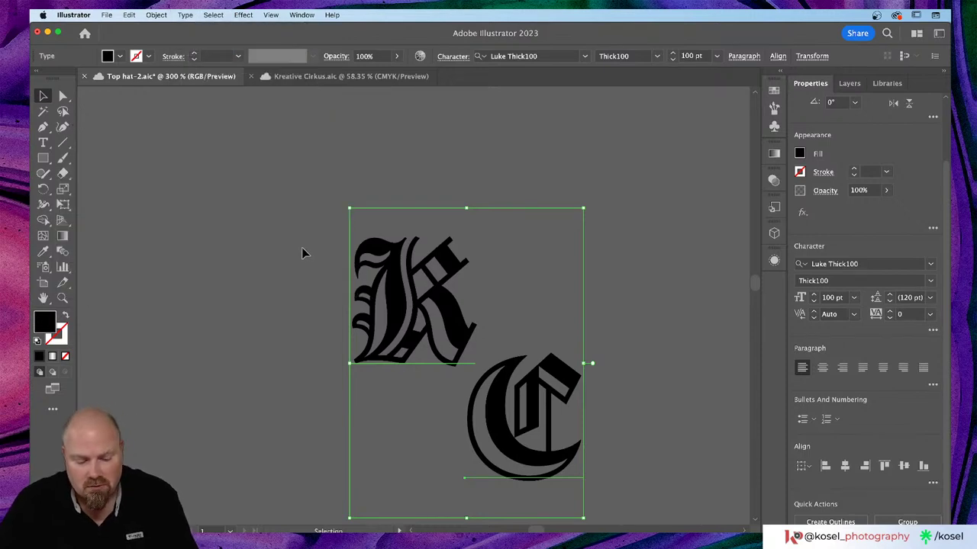
key(super+shift+o)
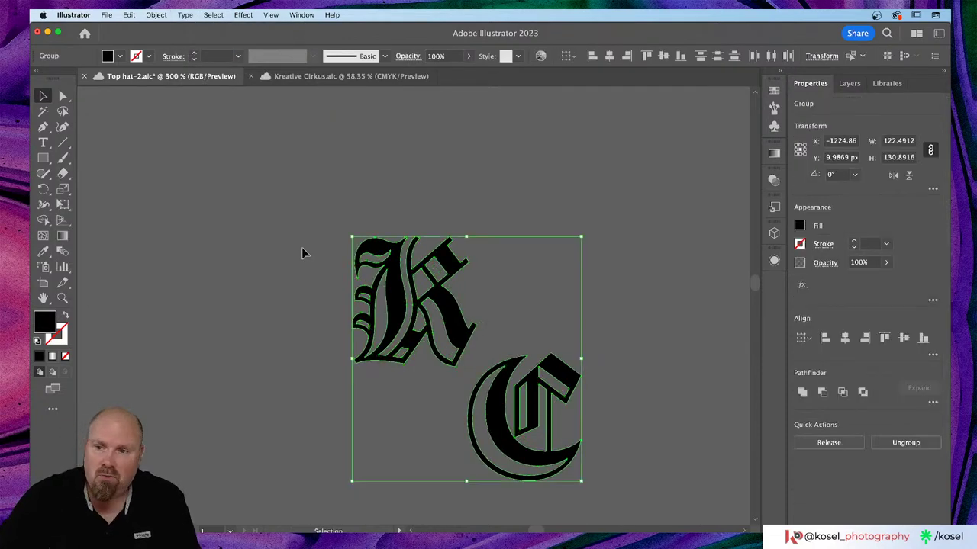
click(311, 342)
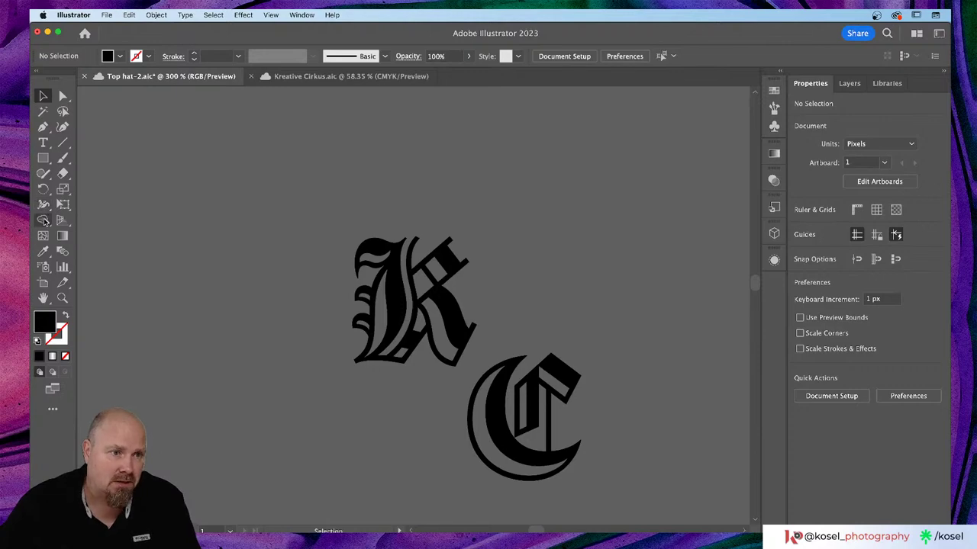
- Switch to the Live Paint Bucket, show the document swatches and set the fill colour to the red swatch
click(44, 221)
click(44, 220)
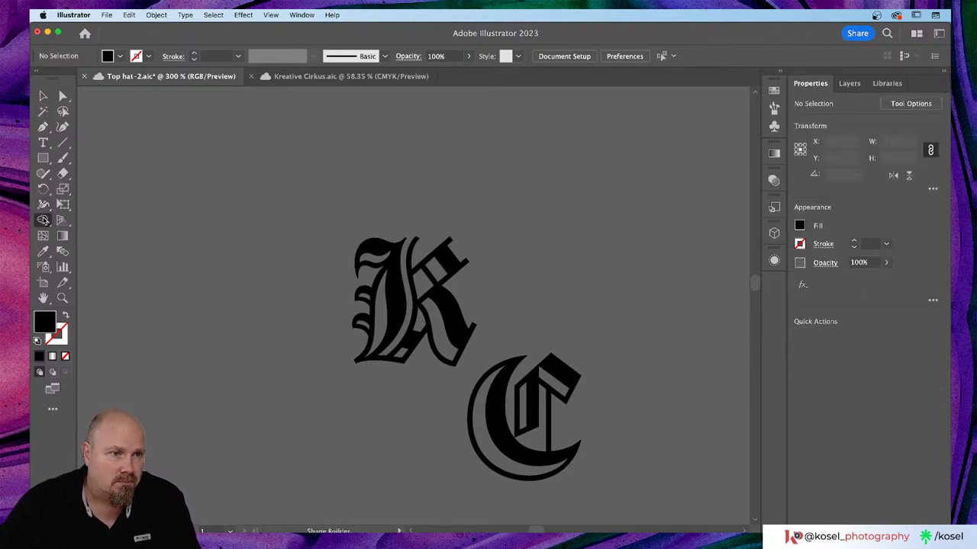
click(88, 236)
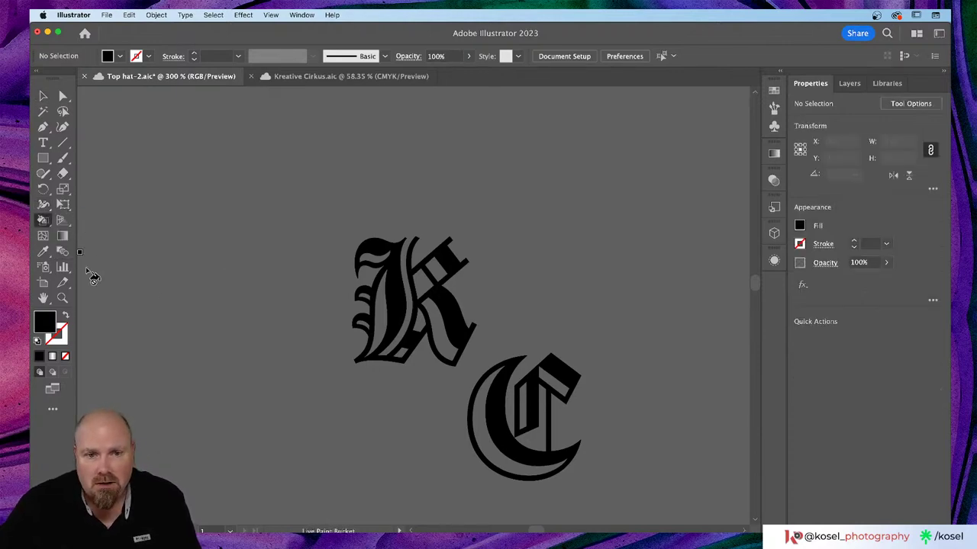
click(774, 154)
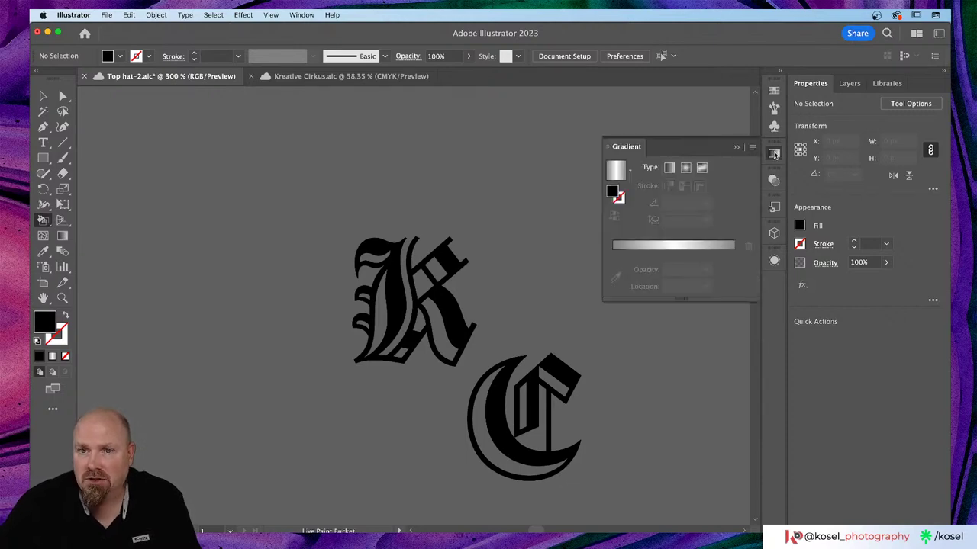
click(774, 92)
click(678, 141)
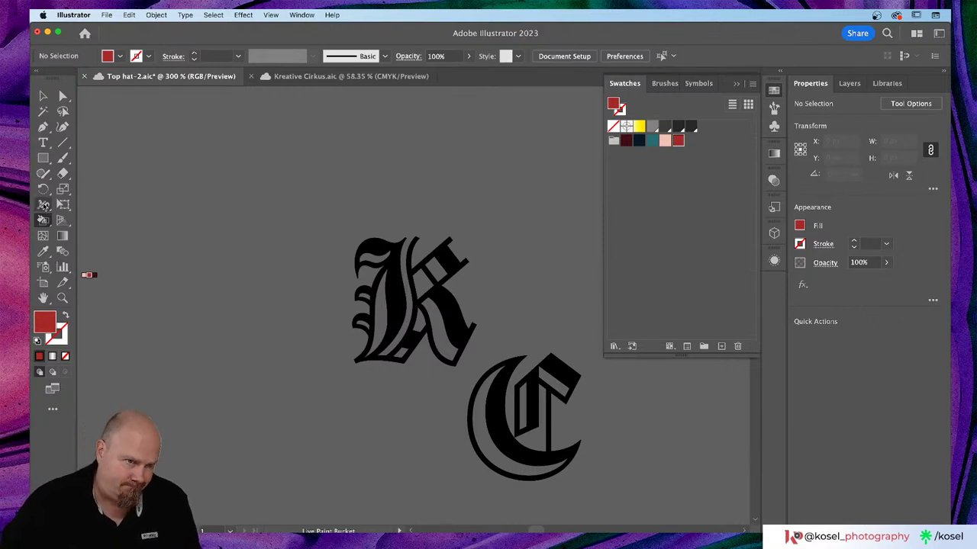
drag(44, 221, 73, 221)
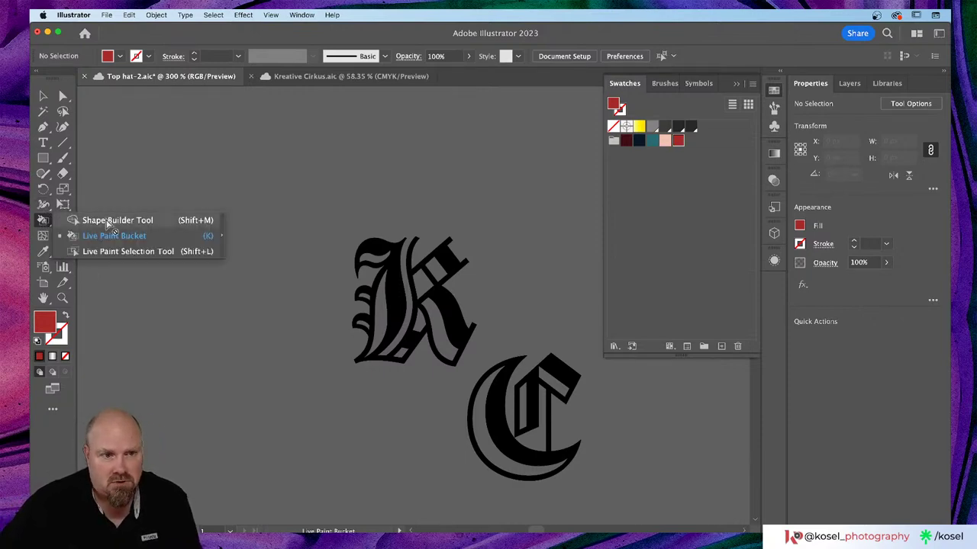
click(108, 221)
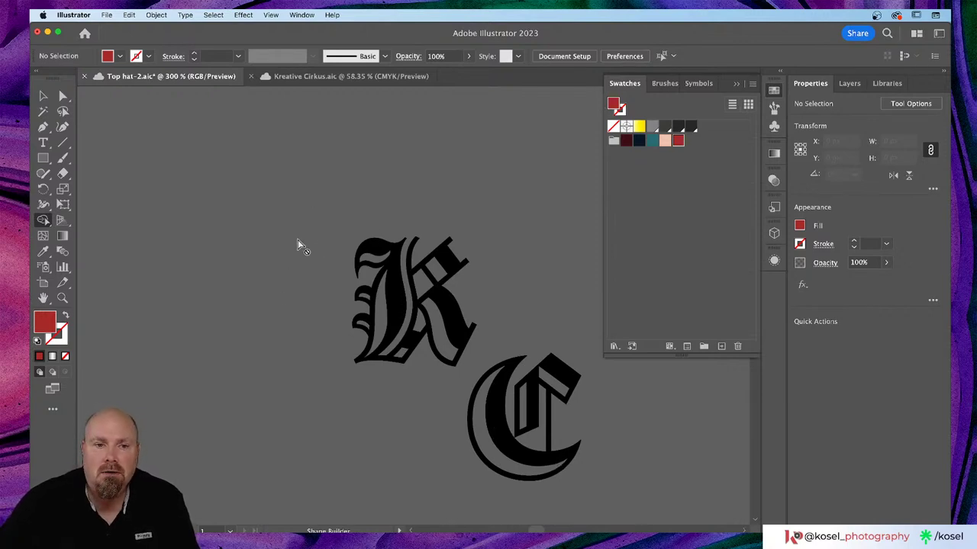
key(v)
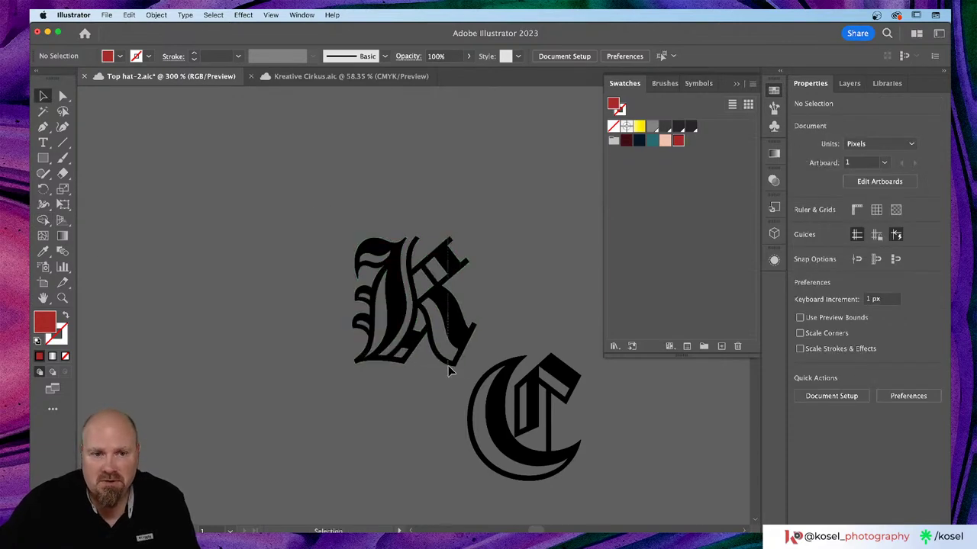
- Live-paint the enclosed gaps inside the outlined K with the red swatch and deselect the letter
click(469, 364)
drag(43, 223, 135, 236)
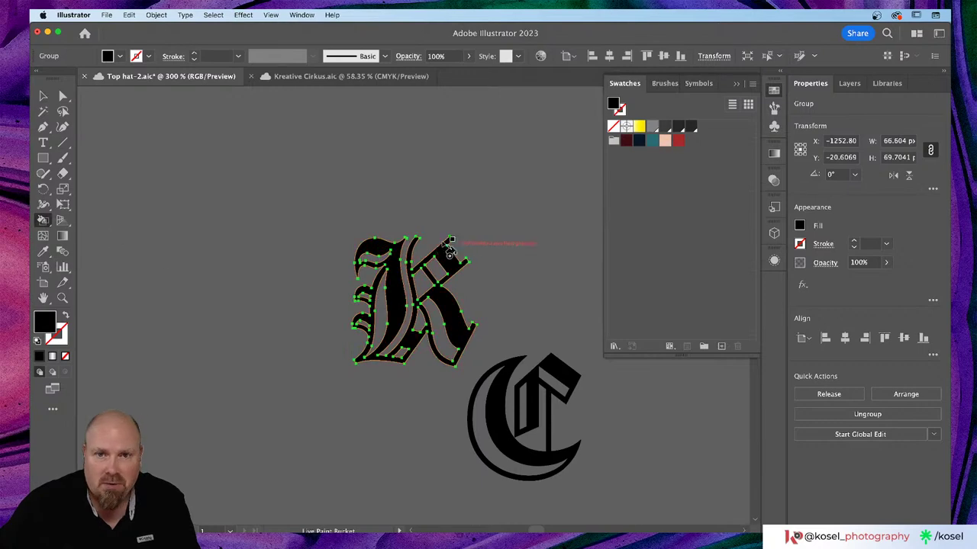
click(679, 141)
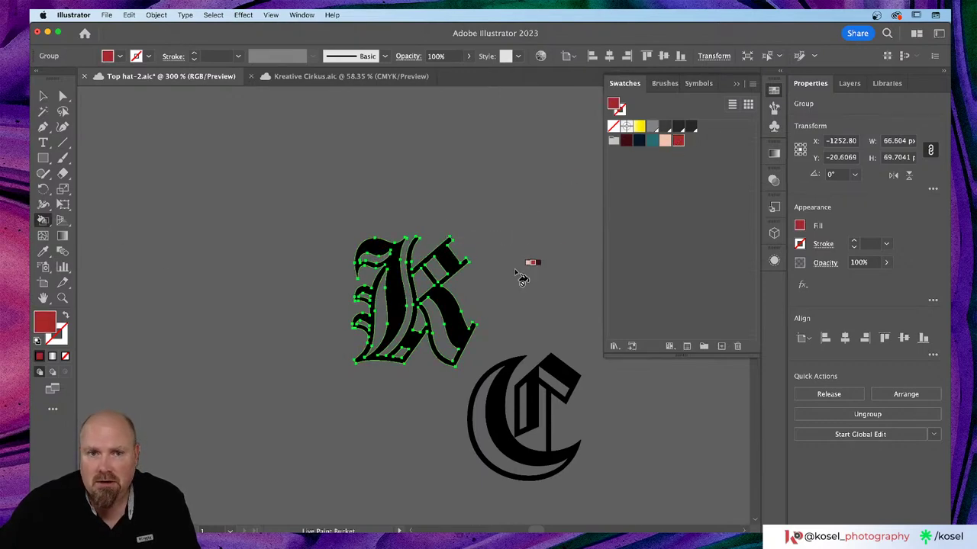
click(378, 261)
click(381, 303)
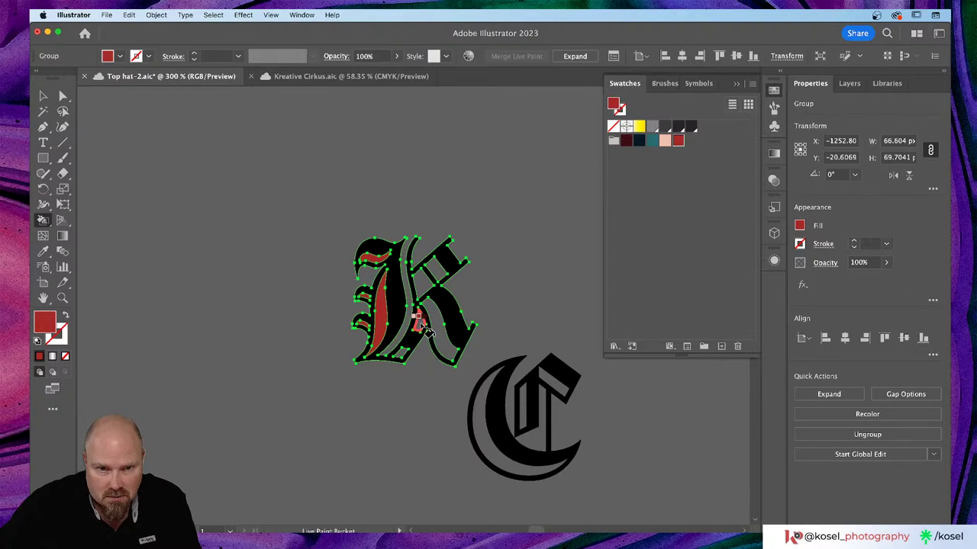
click(435, 349)
click(428, 284)
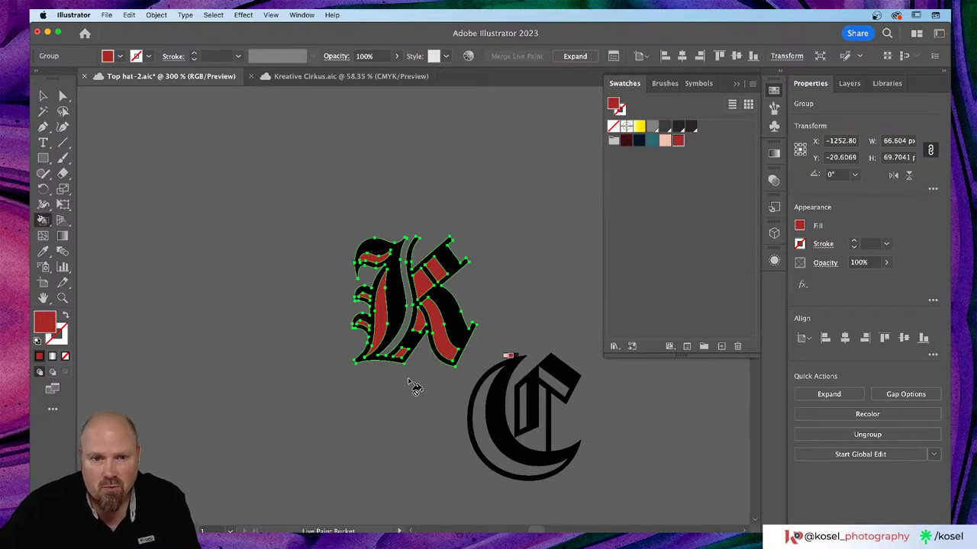
key(v)
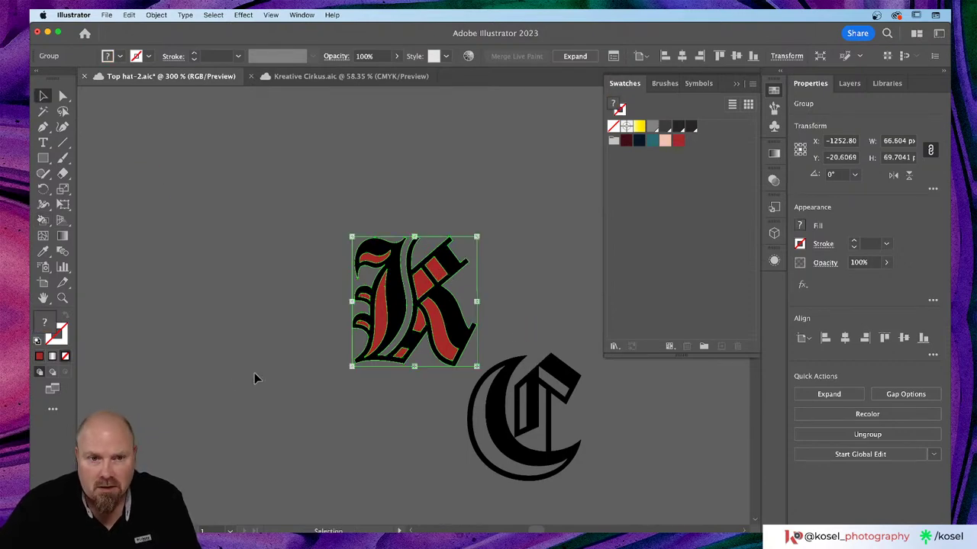
click(418, 446)
- Live-paint the outlined C's crescent, inner bars and lower counter with the red swatch and deselect the letter
mouse_move(596, 369)
mouse_down()
mouse_move(469, 479)
mouse_move(444, 484)
mouse_up()
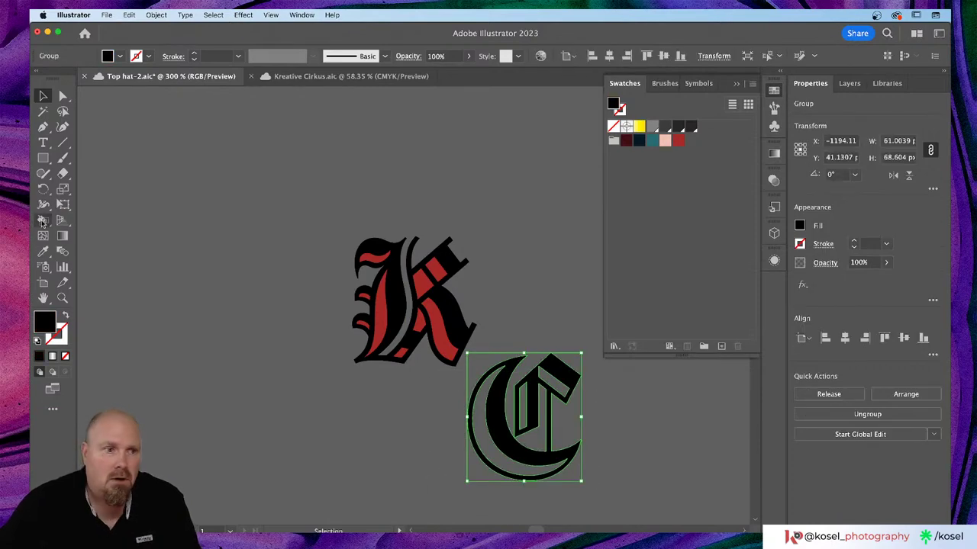
click(44, 221)
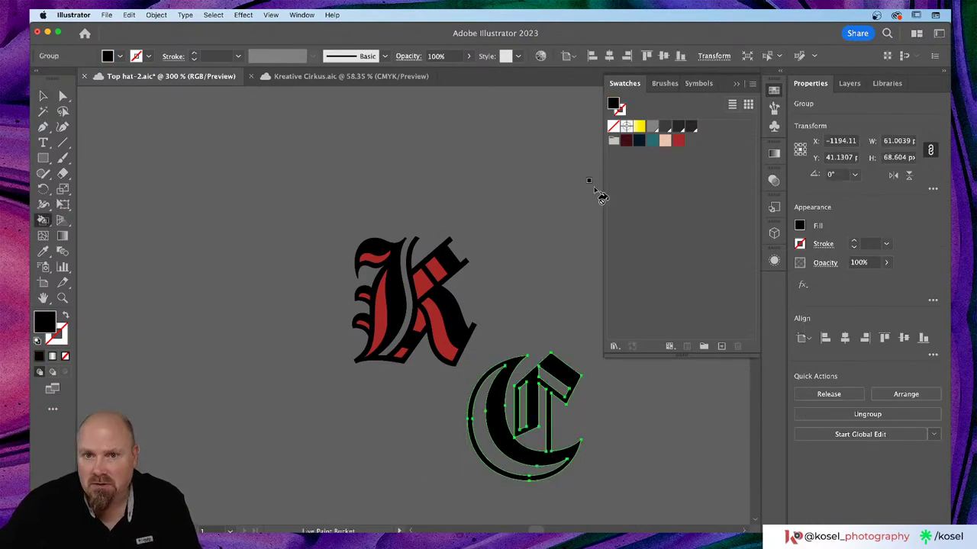
click(678, 142)
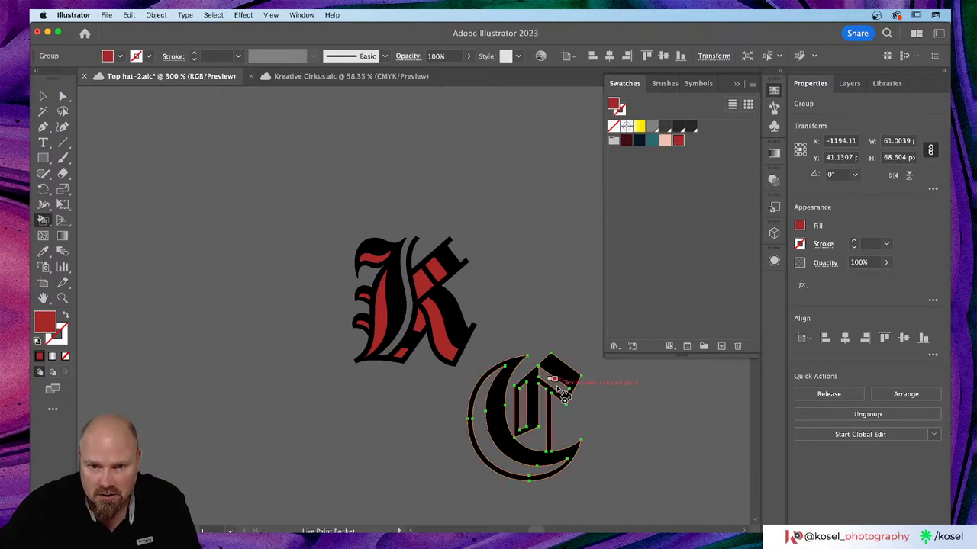
click(553, 385)
click(547, 405)
click(525, 406)
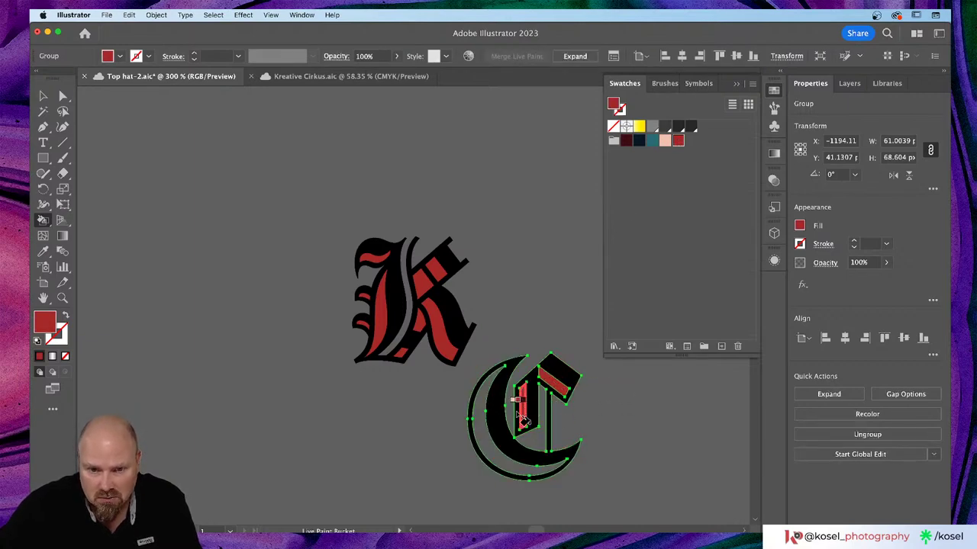
click(485, 434)
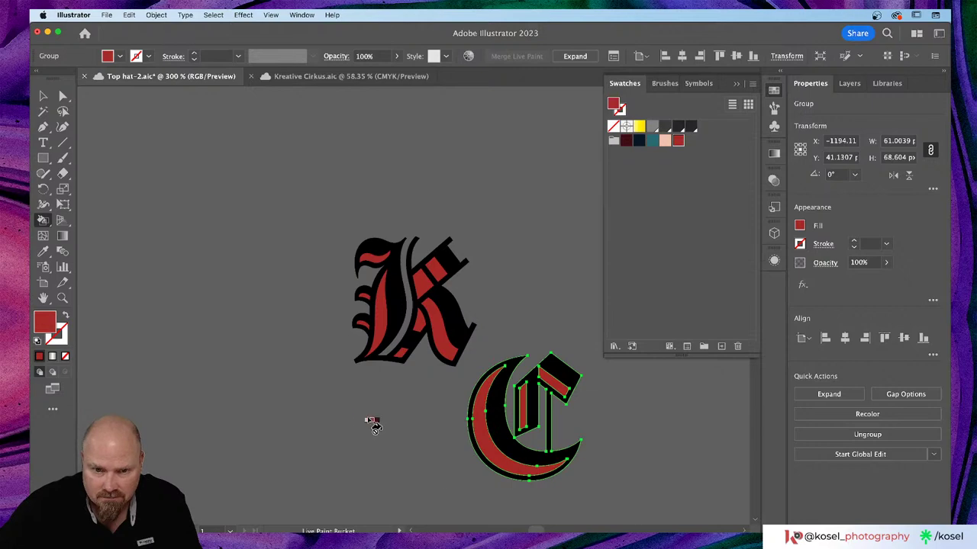
click(535, 439)
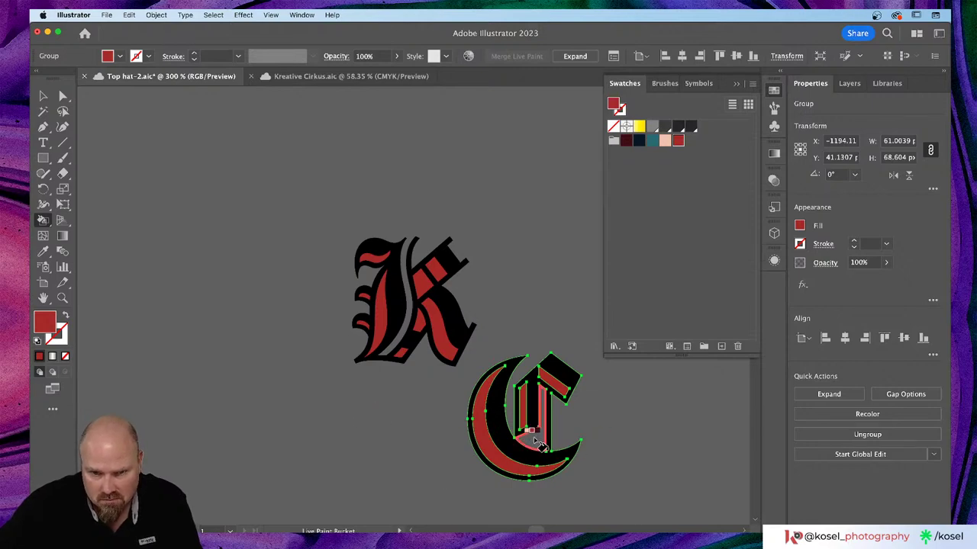
click(44, 97)
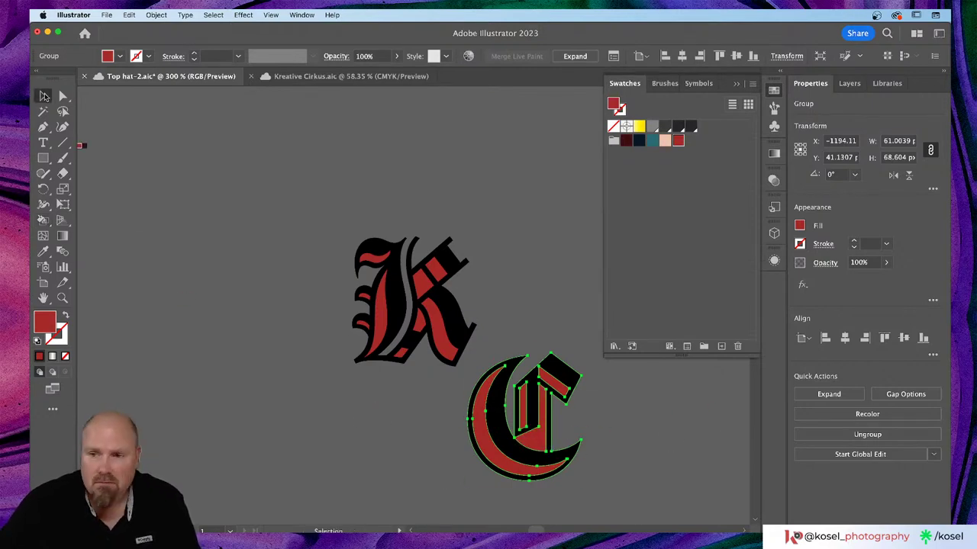
click(264, 392)
scroll(273, 392, right, 2)
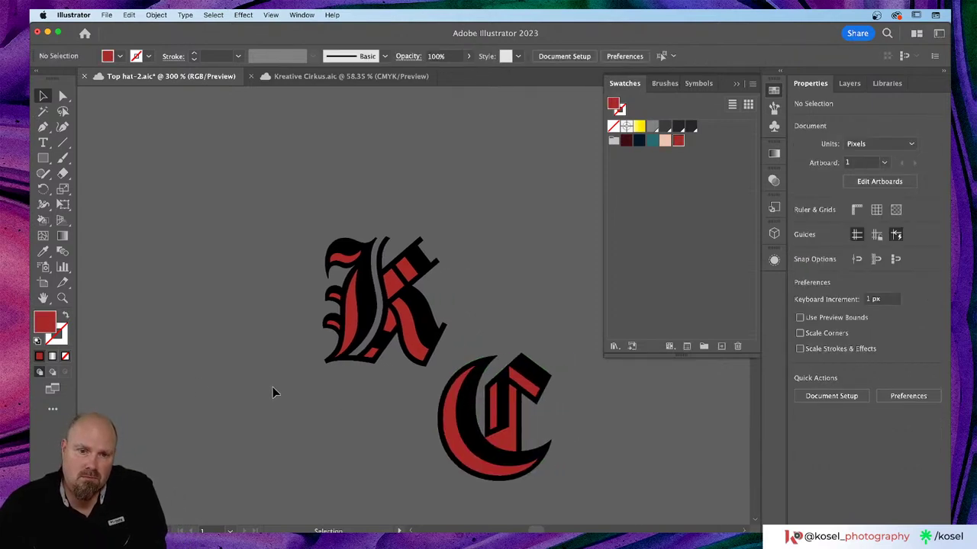
- Try to delete the red lower counter inside the C, undo the deletion and clear the selection
click(509, 443)
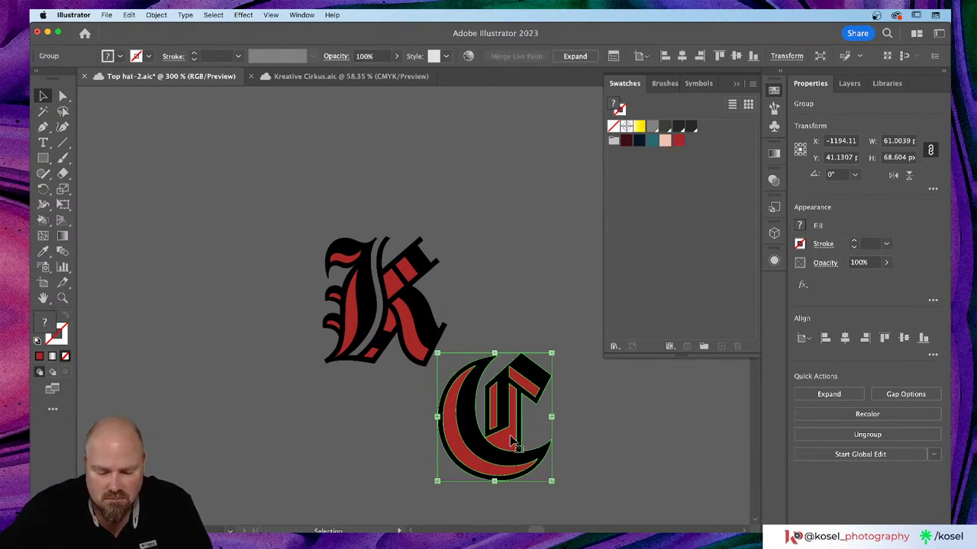
key(Delete)
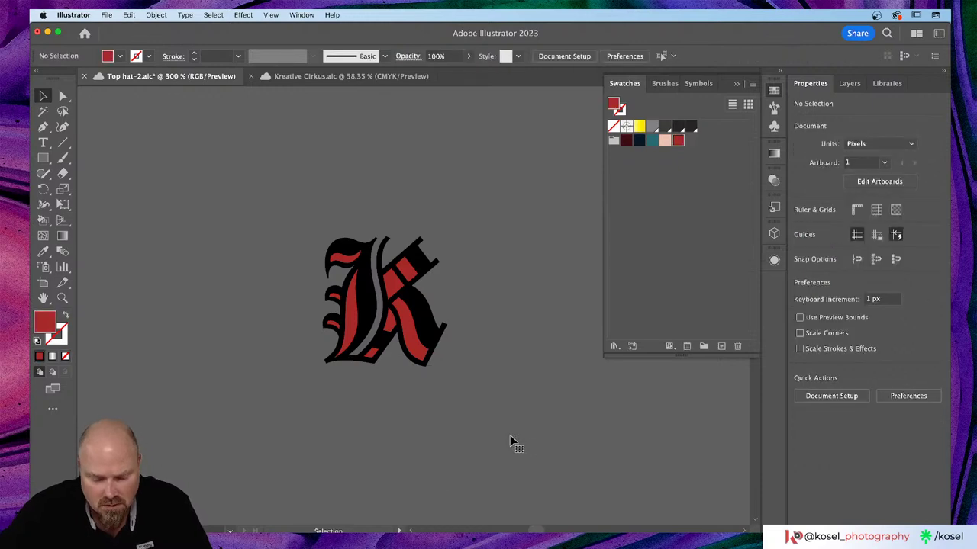
key(super+z)
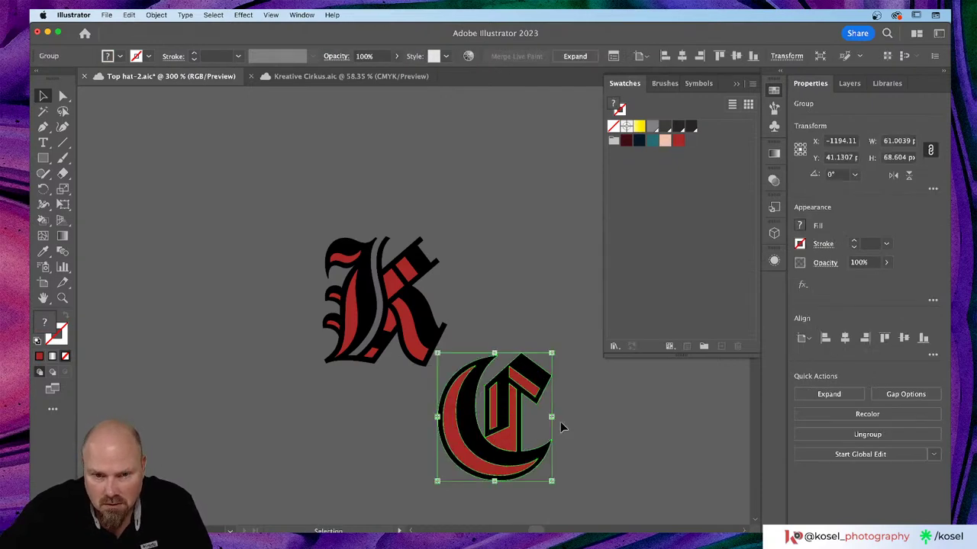
click(590, 420)
- Isolate the Live Paint artwork inside the C and set the fill to None
click(510, 443)
double_click(510, 442)
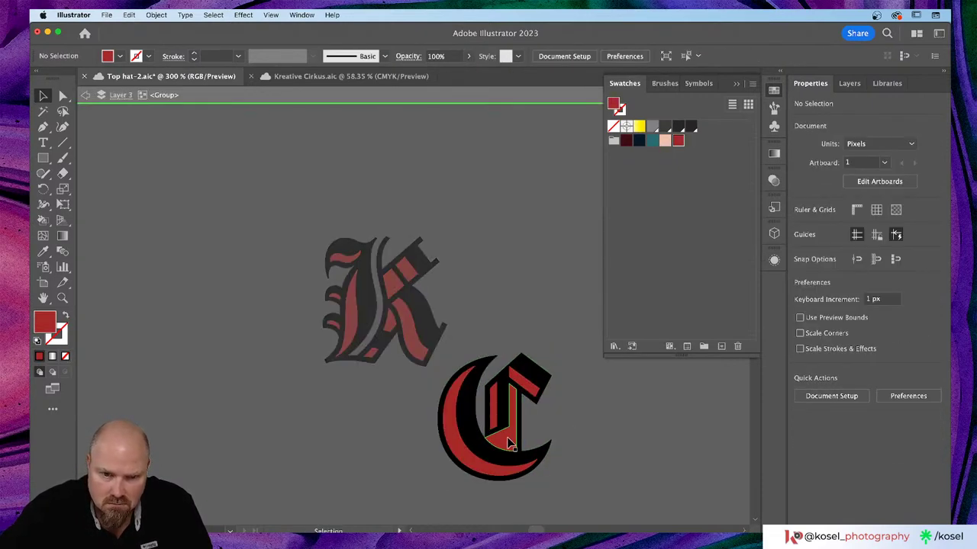
double_click(510, 443)
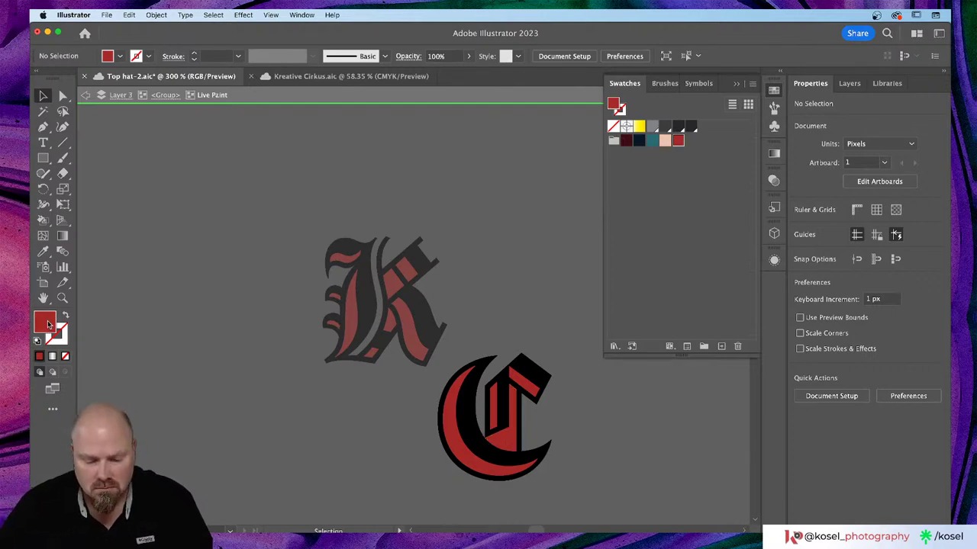
key(x)
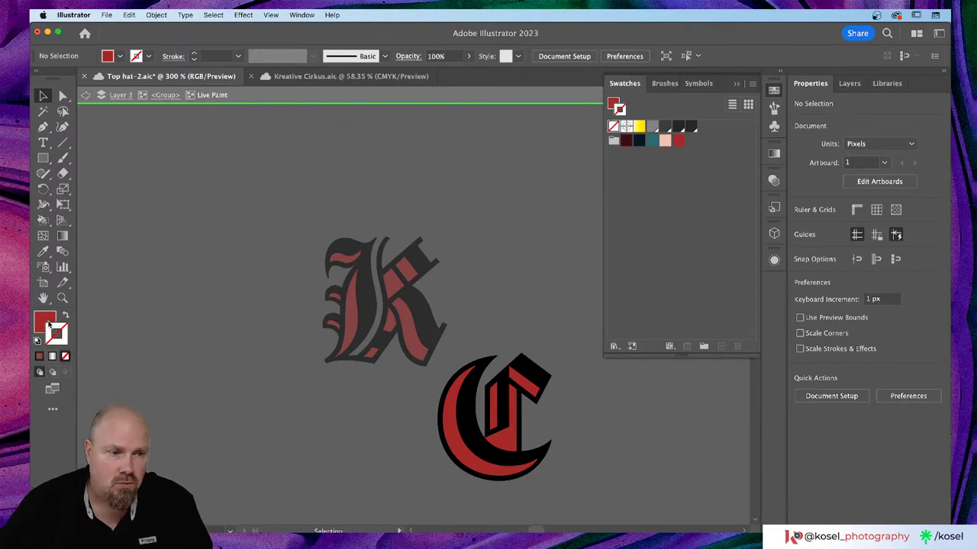
click(44, 319)
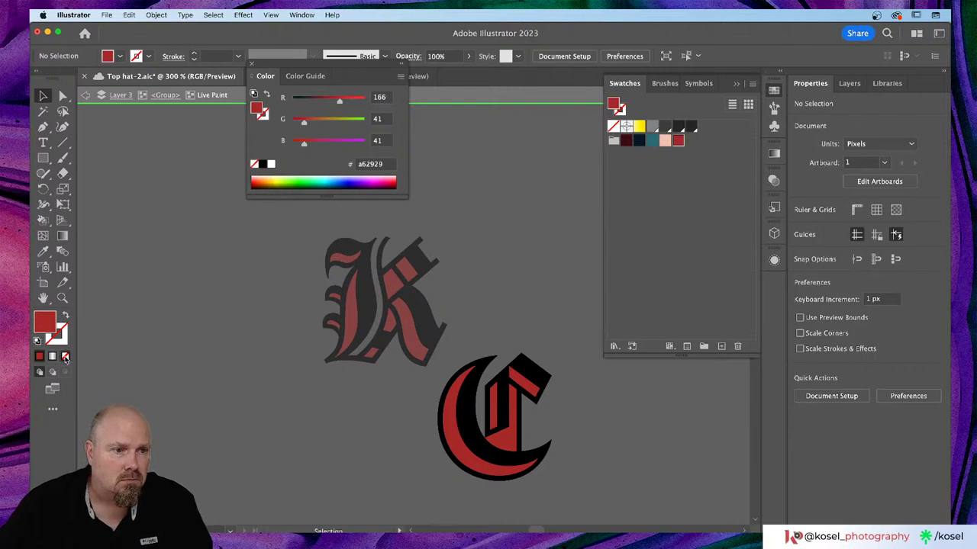
click(65, 357)
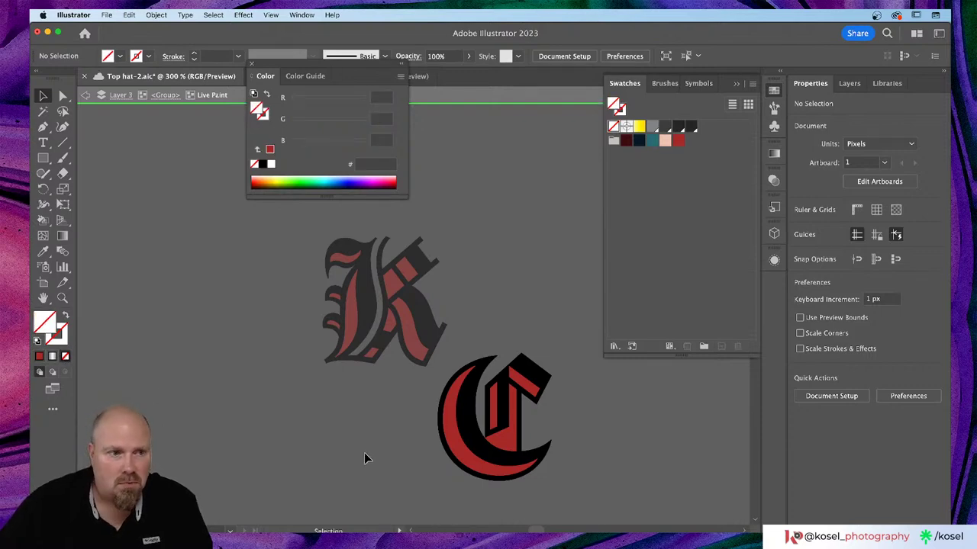
- Remove the red lower counter from the C, leave isolation mode and clear the selection
click(513, 441)
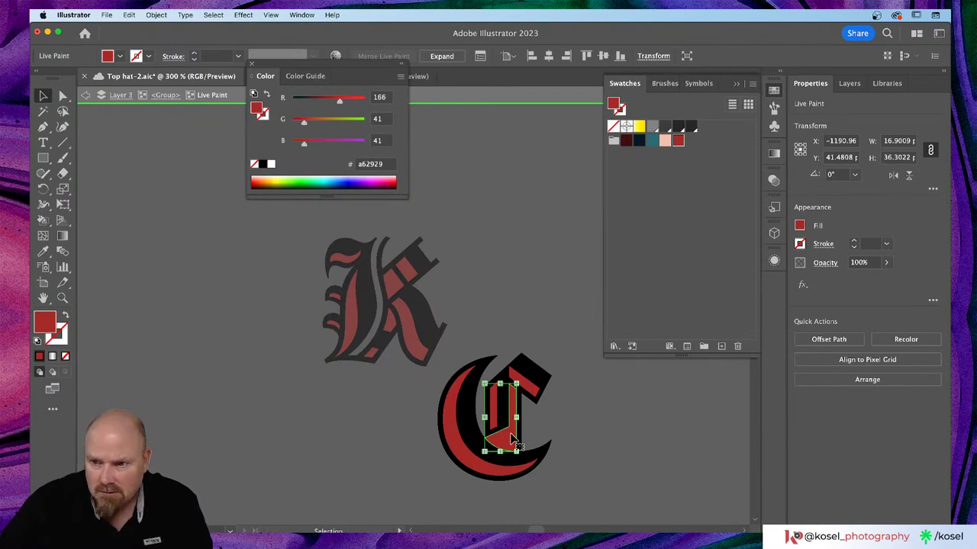
click(149, 388)
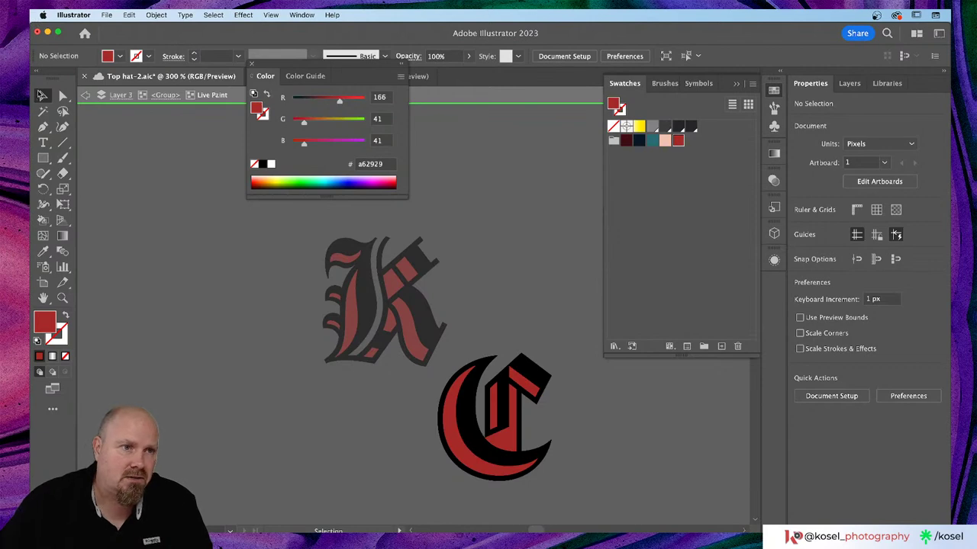
key(a)
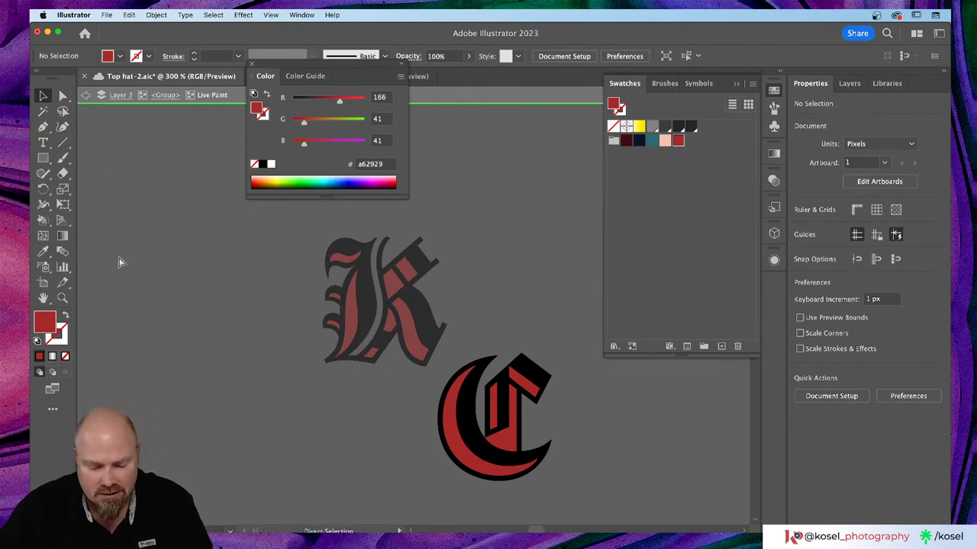
key(v)
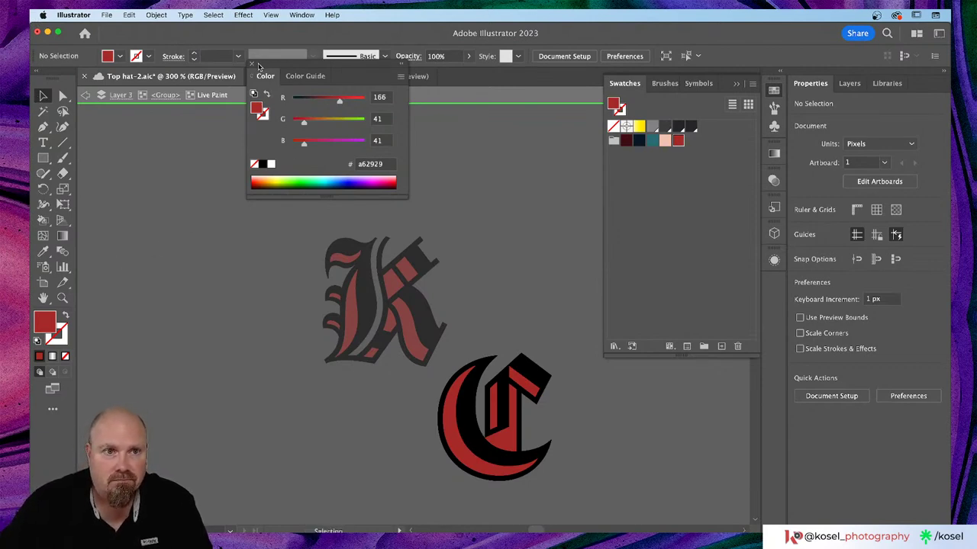
click(252, 66)
double_click(153, 261)
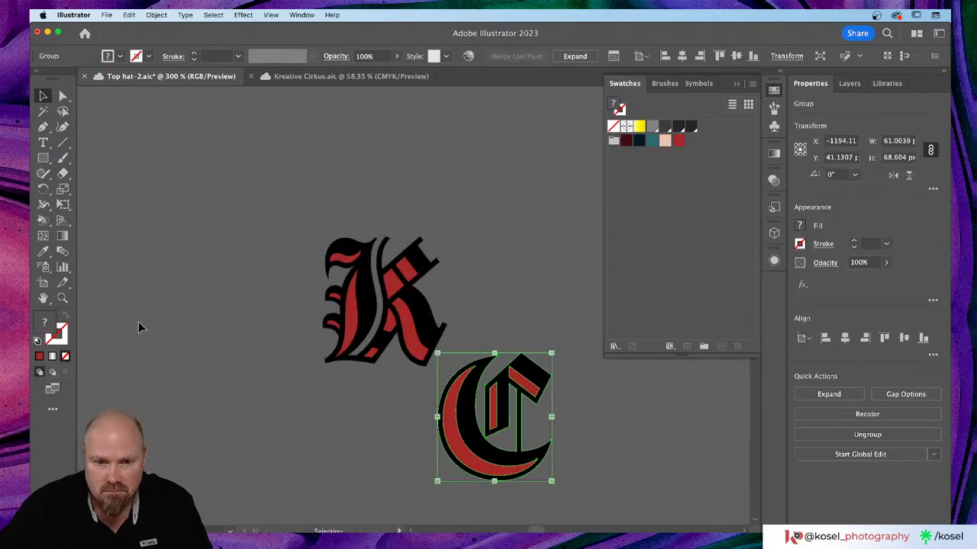
click(152, 345)
- Move the red-and-black K and C together to the other lettering variants, below the small kc
scroll(183, 326, down, 3)
scroll(183, 327, right, 2)
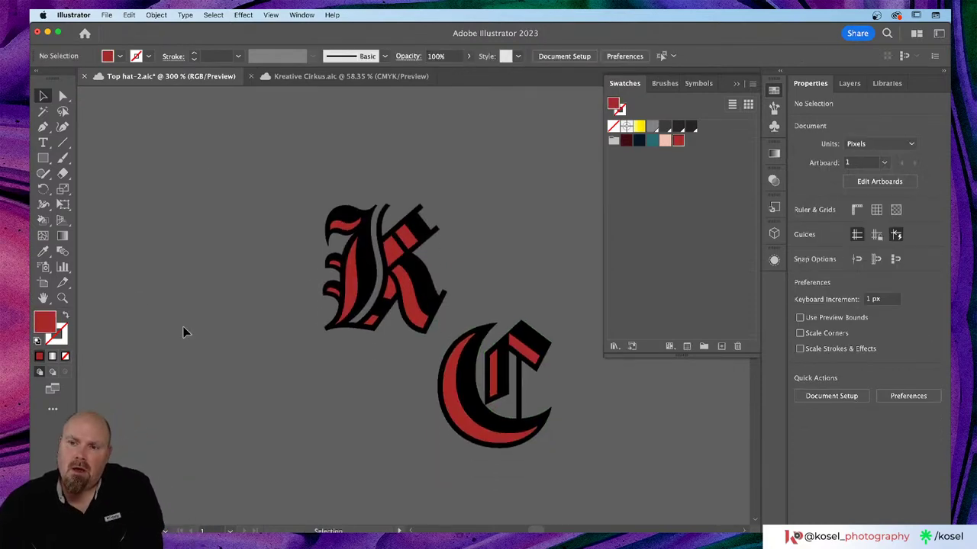
scroll(183, 326, down, 2)
scroll(183, 325, right, 3)
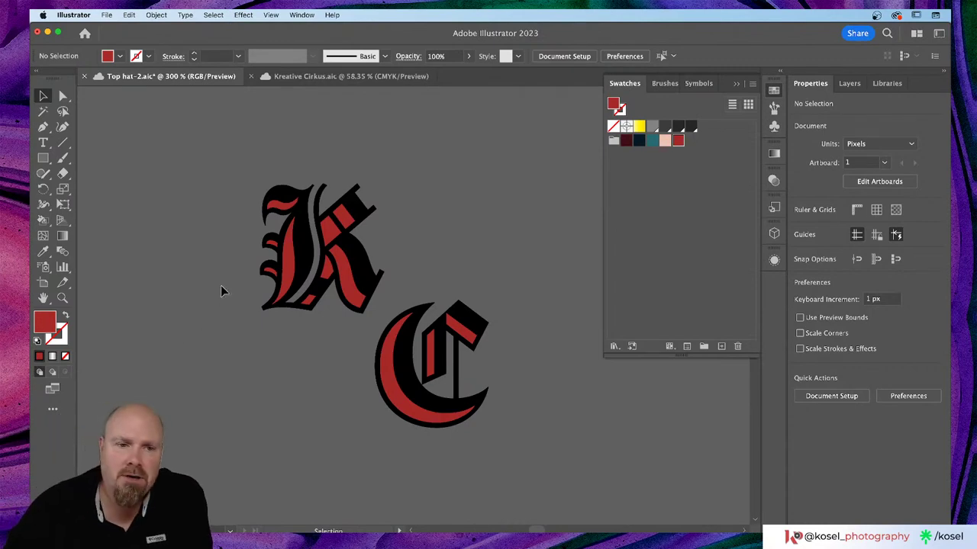
scroll(221, 285, right, 3)
scroll(220, 284, right, 2)
scroll(220, 284, up, 2)
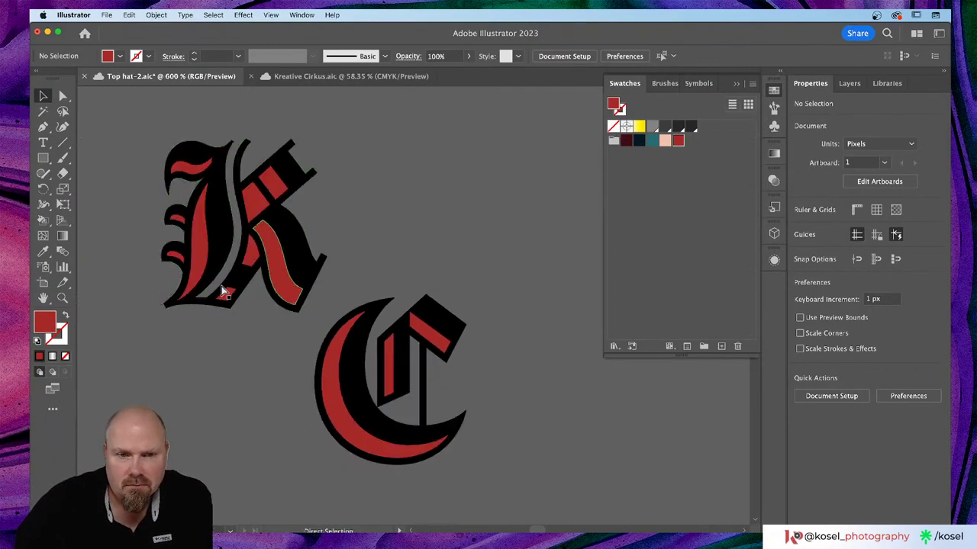
scroll(220, 285, down, 5)
scroll(137, 315, right, 4)
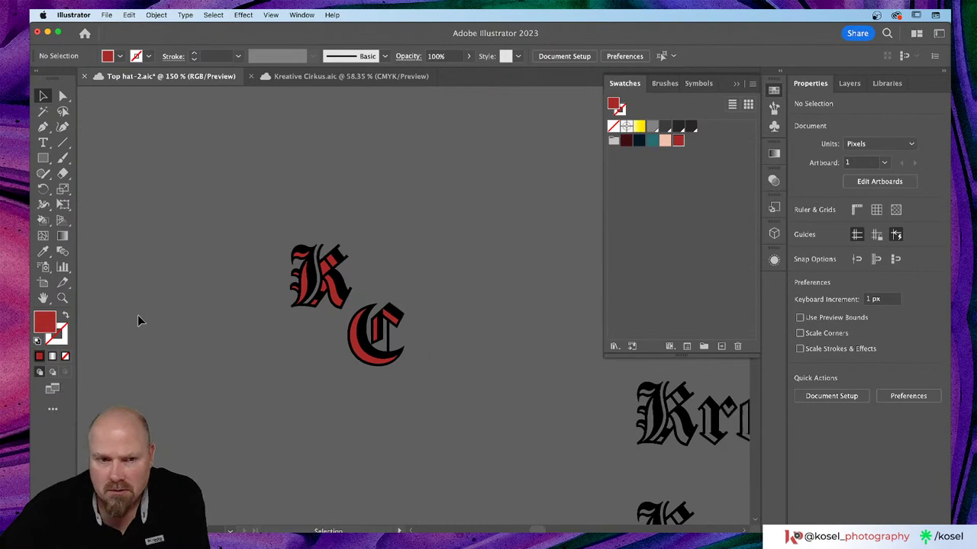
drag(429, 396, 344, 351)
scroll(391, 354, right, 3)
key(a)
scroll(391, 359, down, 3)
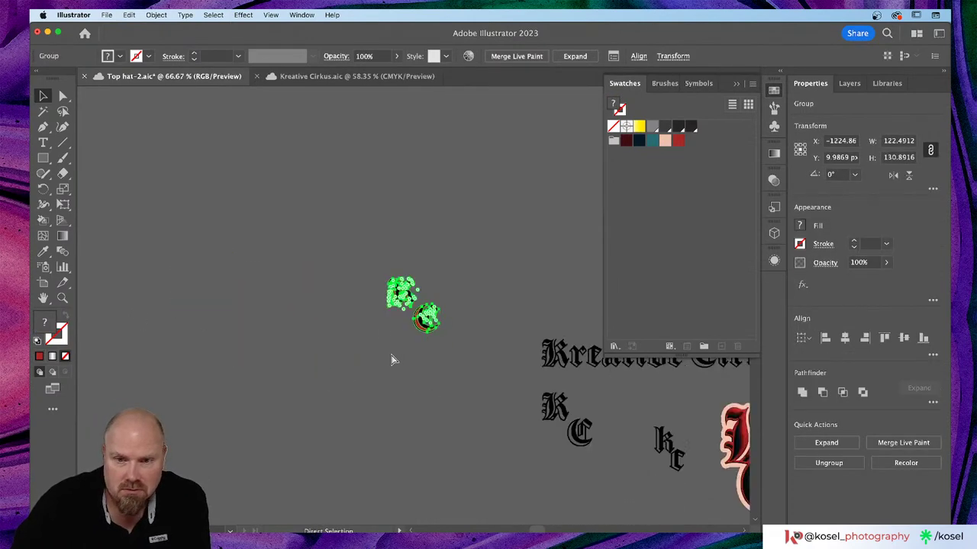
key(v)
scroll(380, 356, right, 8)
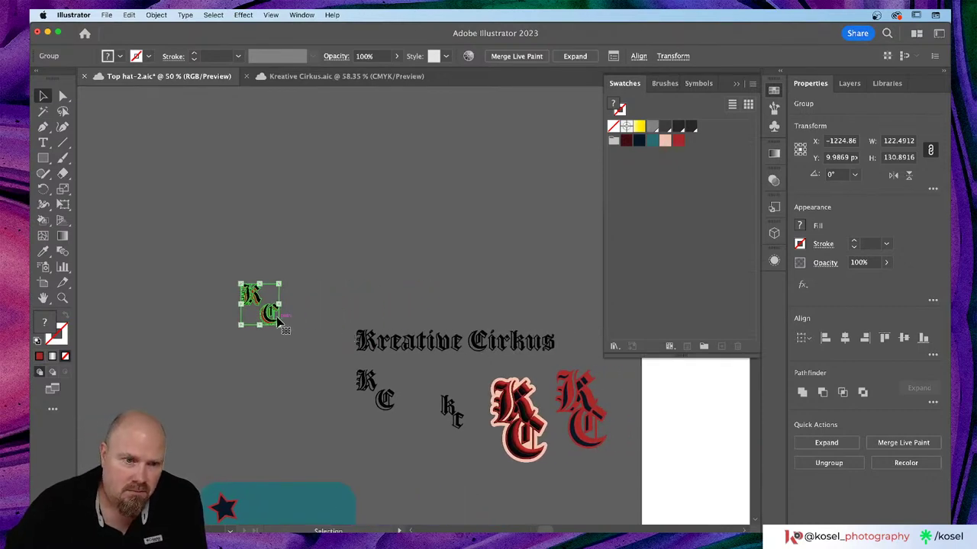
drag(274, 322, 455, 493)
scroll(488, 333, right, 14)
scroll(486, 333, down, 10)
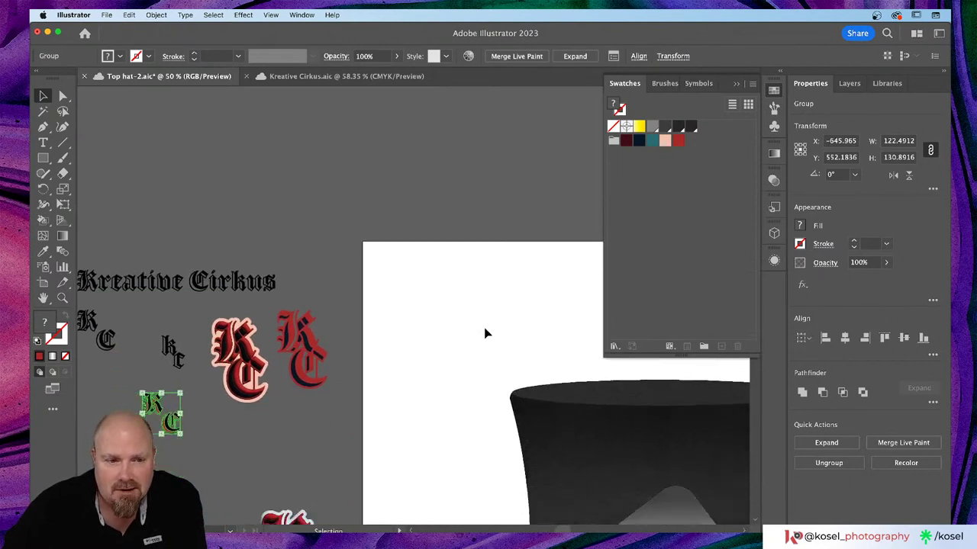
- Place a copy of the hat's silver card on the pasteboard beside the tilted teal card and rotate it upright
scroll(315, 333, down, 5)
scroll(315, 333, left, 3)
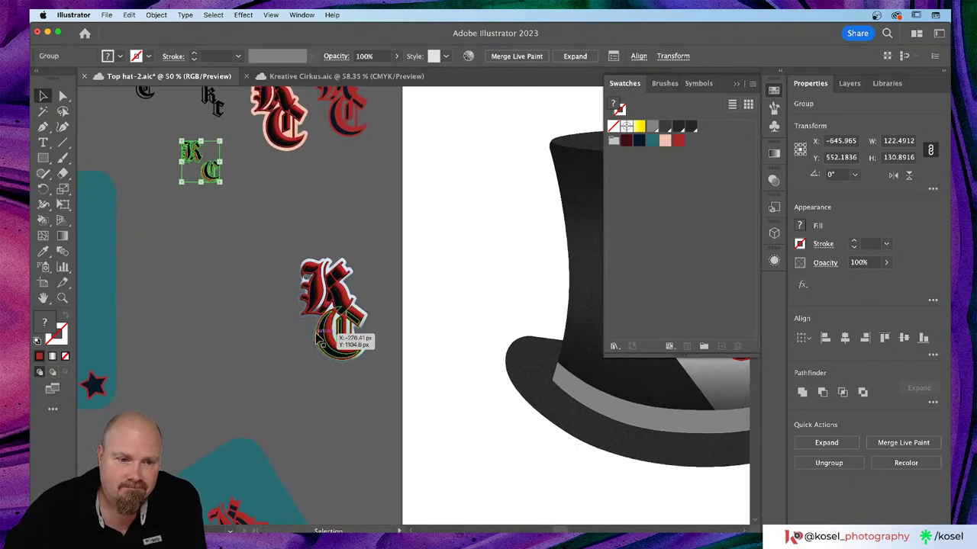
key(super+minus)
key(super+minus)
key(super+minus)
key(super+minus)
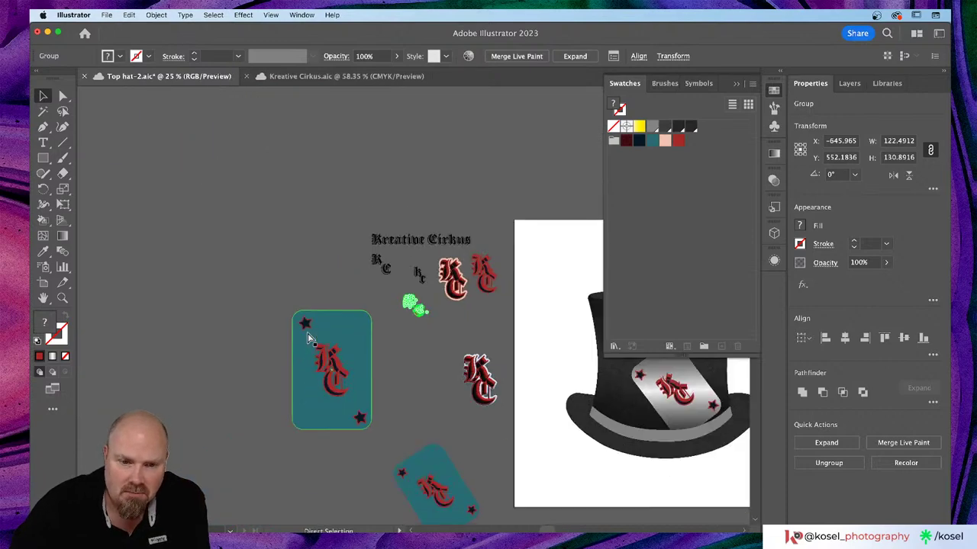
click(283, 344)
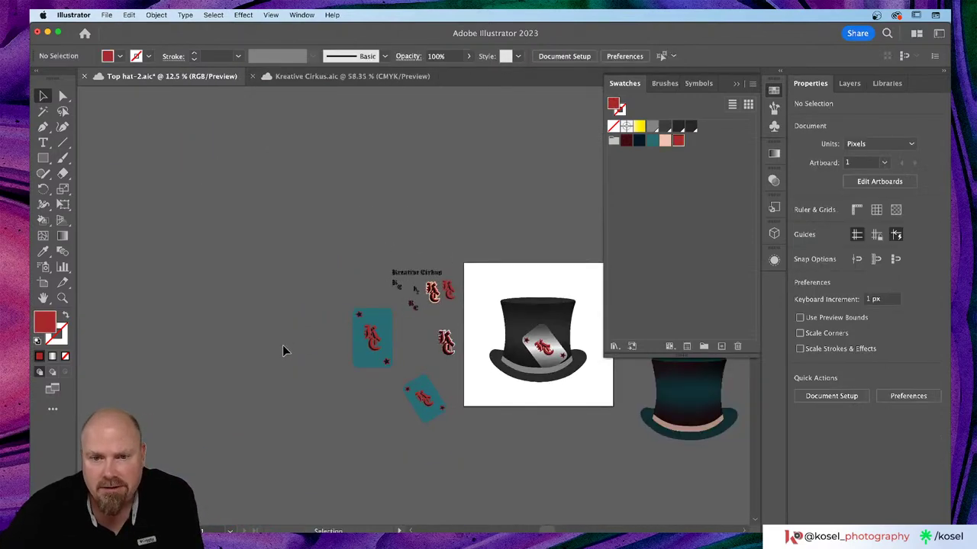
click(542, 355)
drag(548, 345, 336, 421)
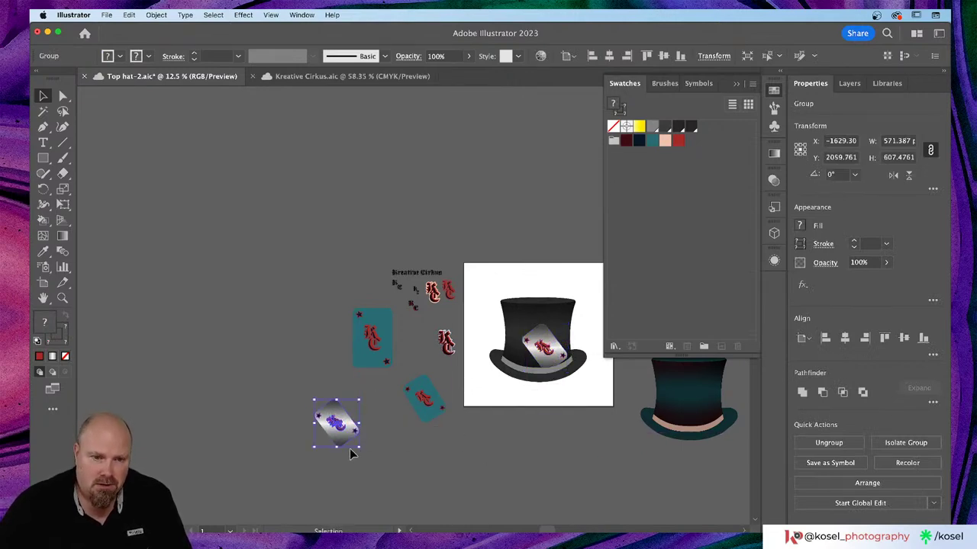
drag(364, 451, 343, 467)
click(408, 450)
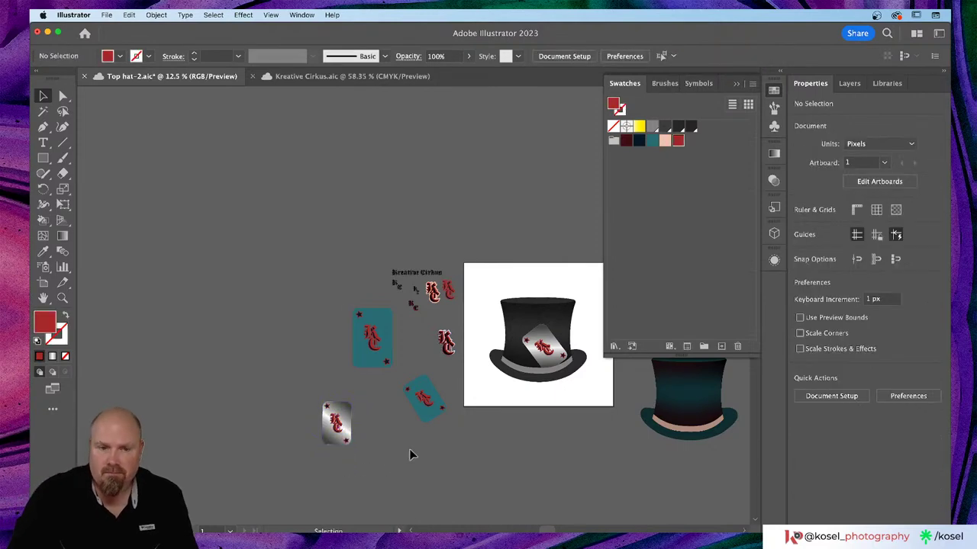
- Move the red-and-black K and C beside the upright silver card and enlarge them to about 230 px wide
click(410, 306)
drag(411, 309, 299, 421)
scroll(384, 457, left, 3)
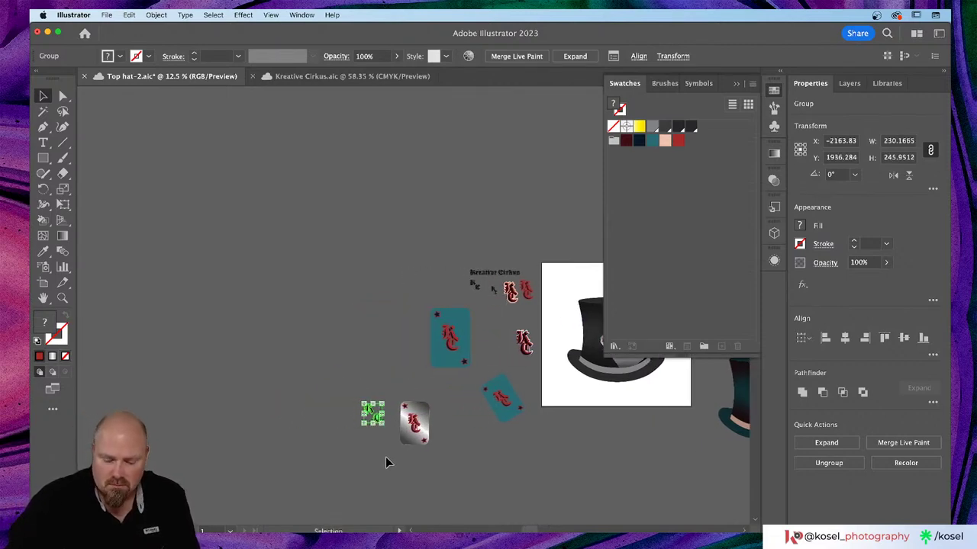
- Move the red-and-black K between the C and the silver card
key(super+equal)
key(super+equal)
key(super+equal)
key(super+equal)
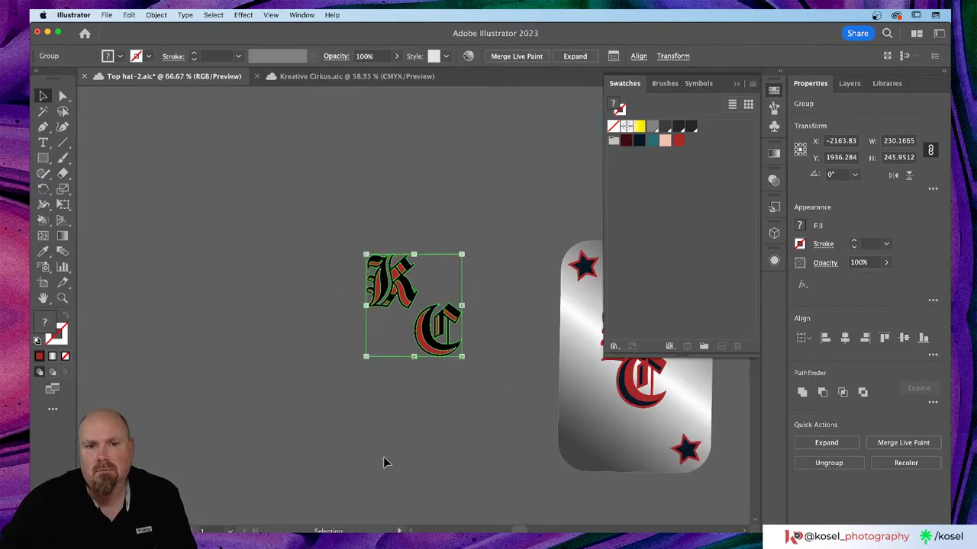
scroll(422, 429, right, 2)
scroll(422, 429, up, 1)
scroll(420, 427, right, 2)
scroll(419, 427, up, 1)
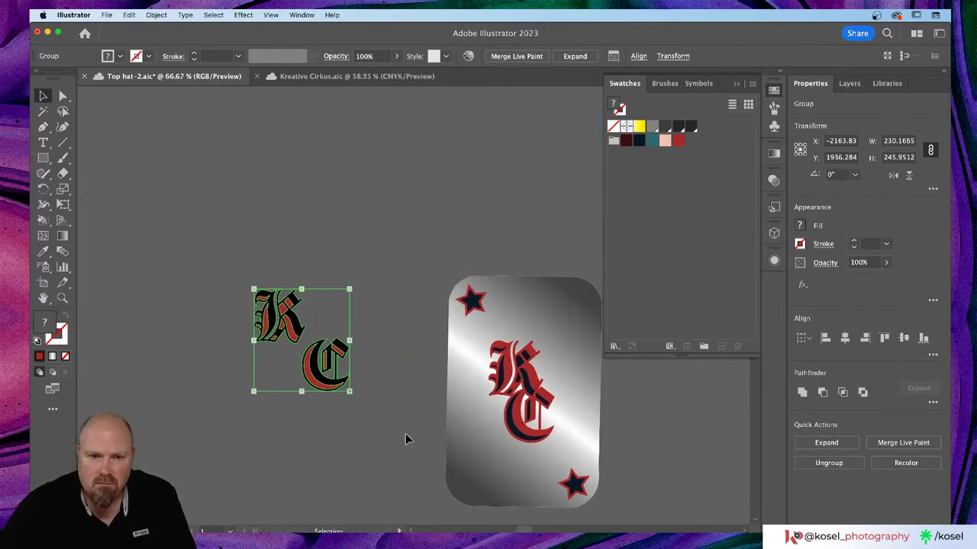
click(405, 433)
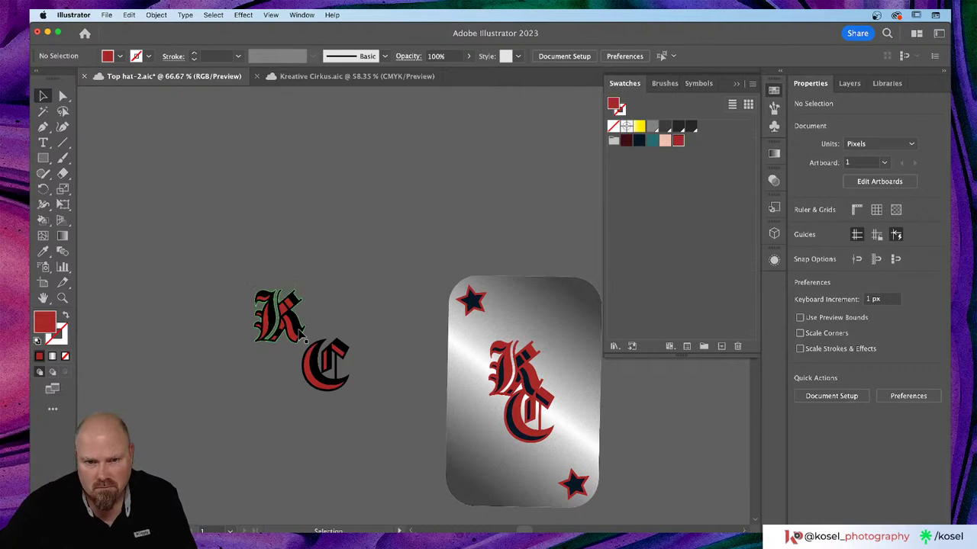
click(300, 326)
drag(301, 326, 404, 330)
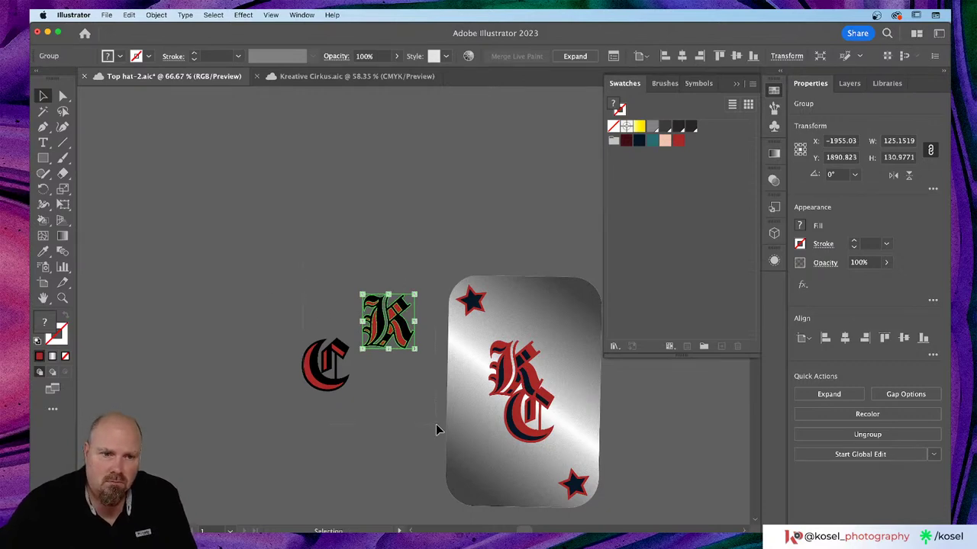
- Move the red-and-black K and C groups from Layer 3 to Layer 4 and deselect them
drag(435, 427, 340, 359)
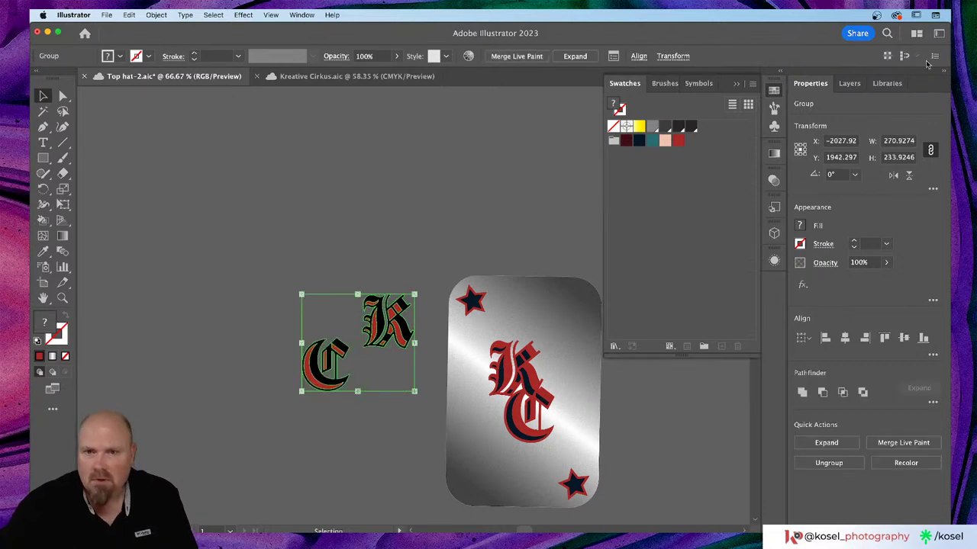
click(852, 85)
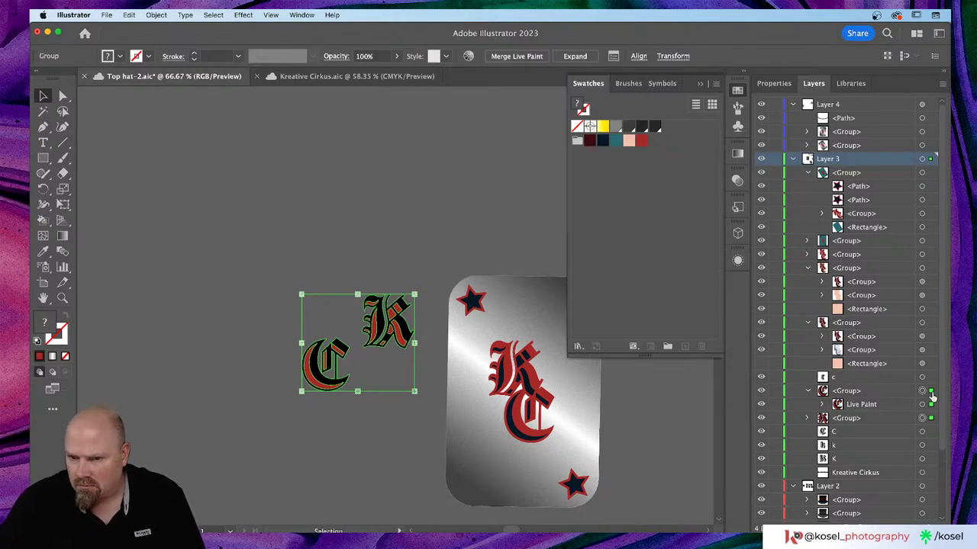
click(890, 391)
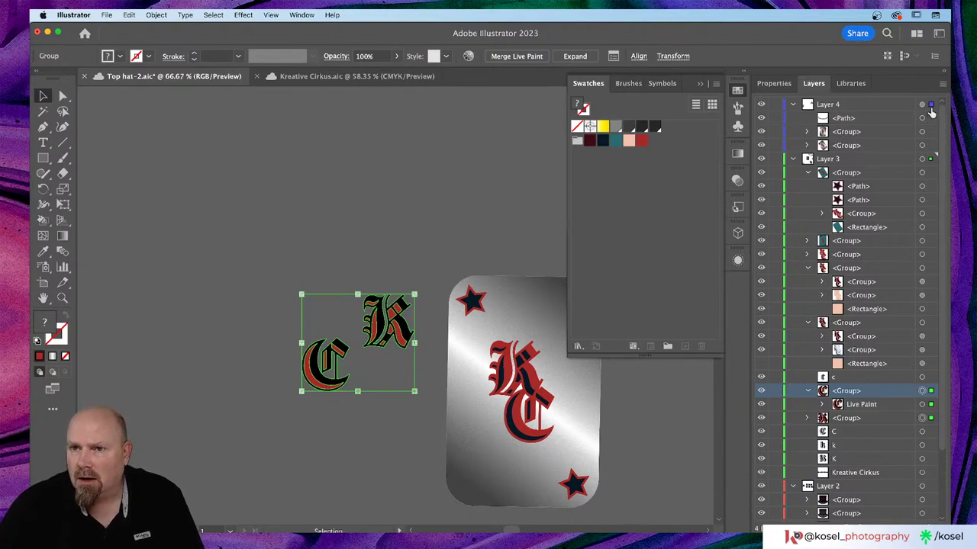
drag(930, 112, 930, 107)
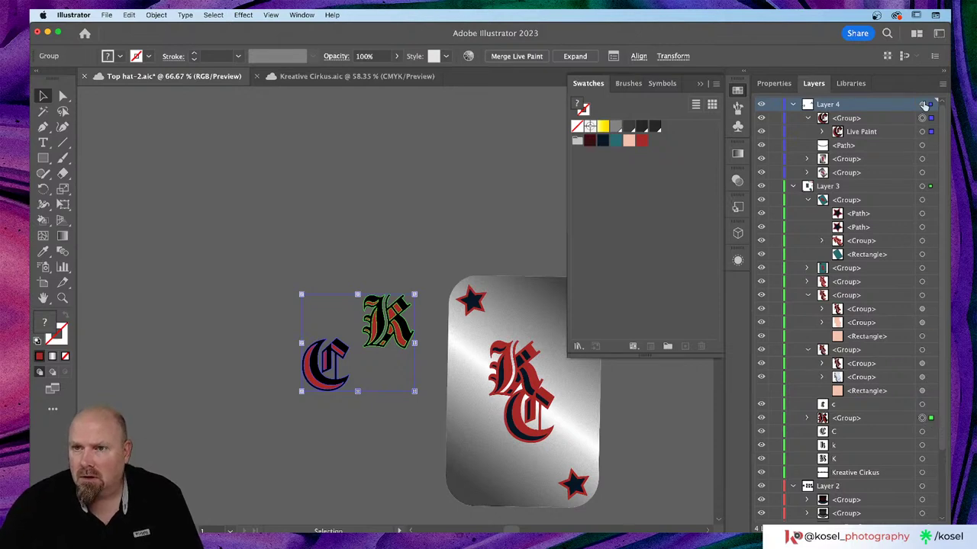
drag(902, 104, 904, 105)
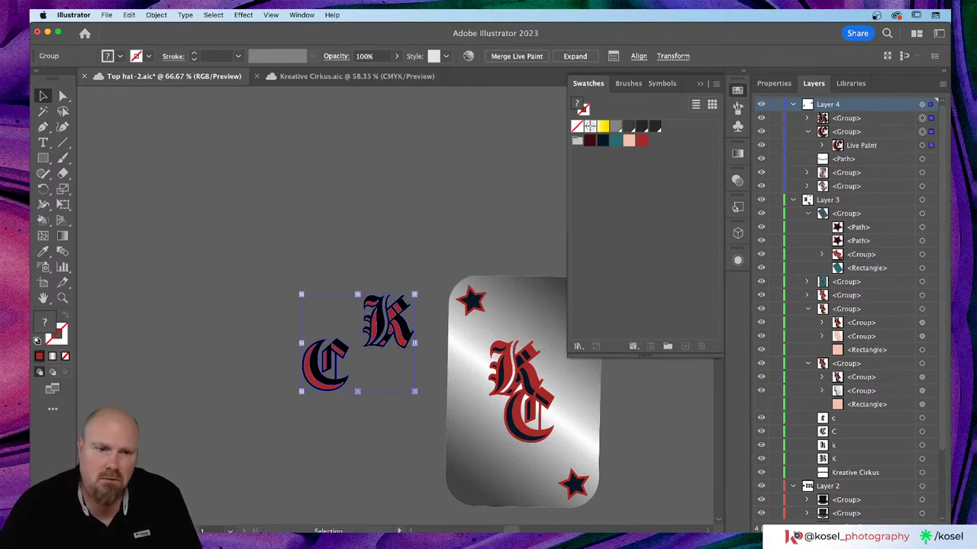
click(194, 450)
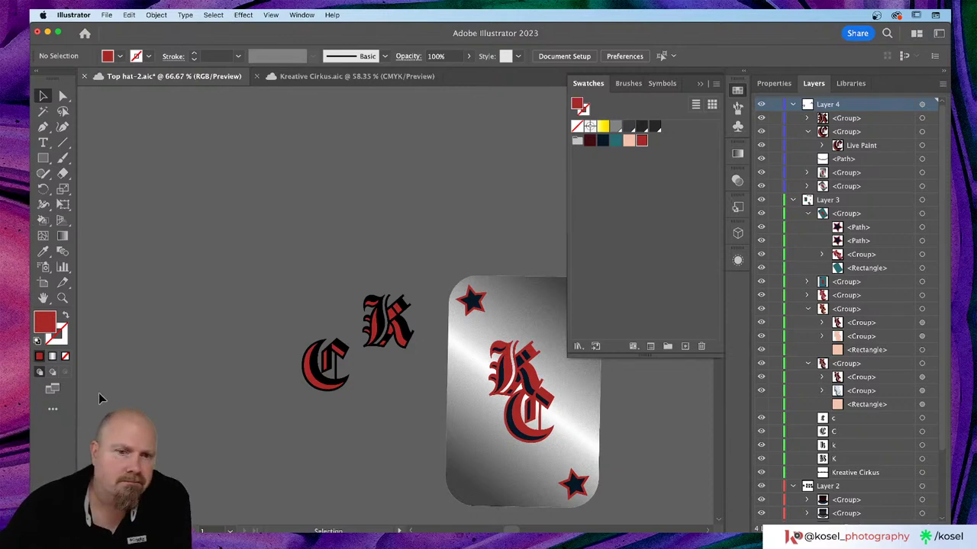
- Move the red-and-black K onto the silver card, over the existing K, and deselect it
click(408, 336)
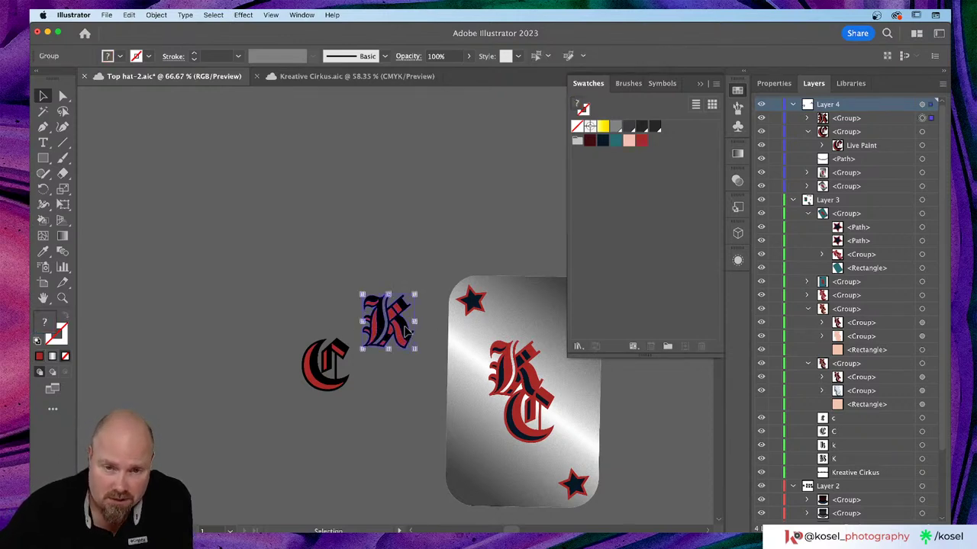
drag(410, 336, 532, 373)
key(super+equal)
key(super+equal)
key(super+equal)
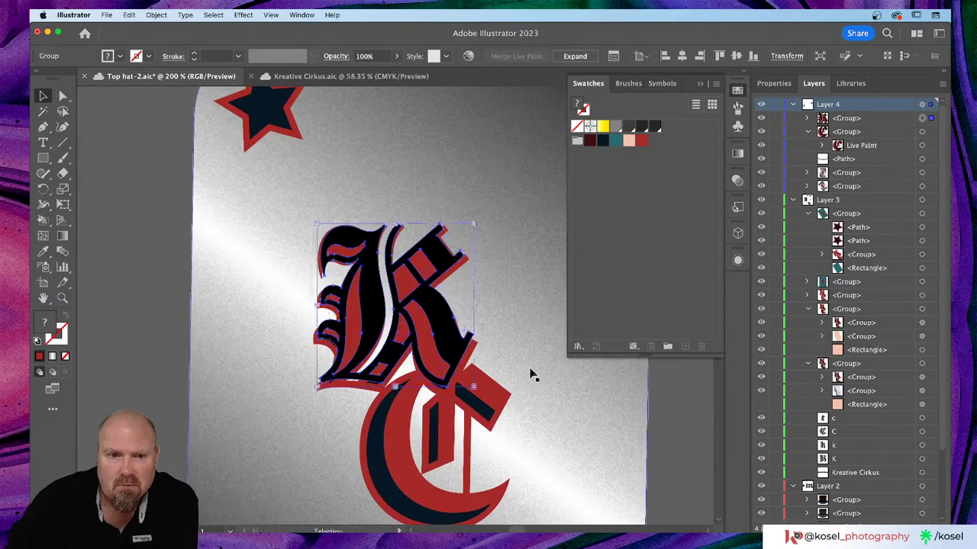
shift+click(475, 387)
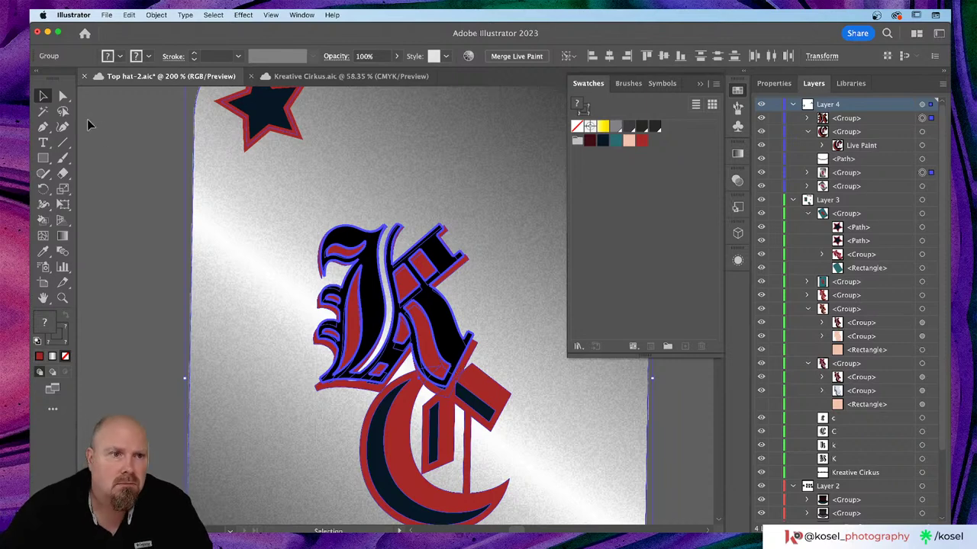
click(121, 289)
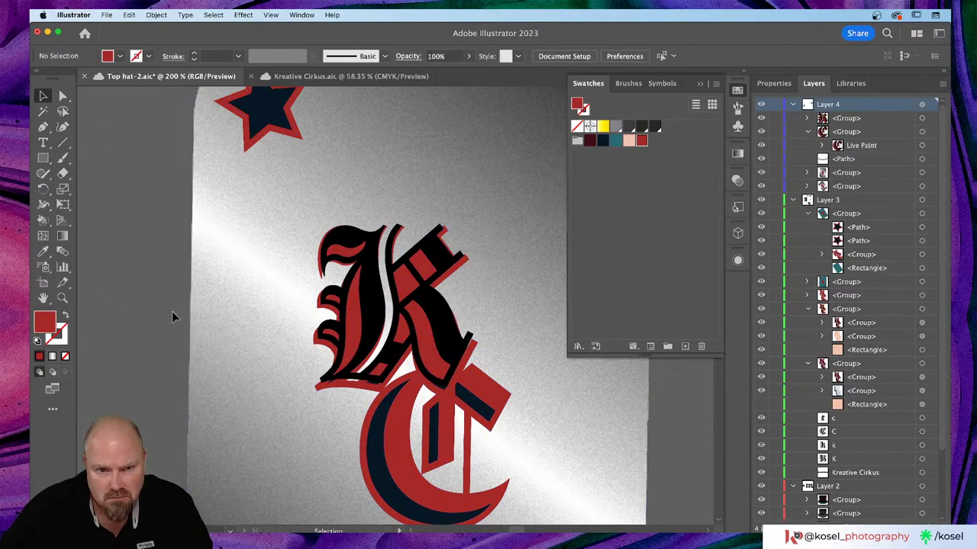
- Enlarge the red-and-black K slightly until it covers the old K on the silver card
click(450, 336)
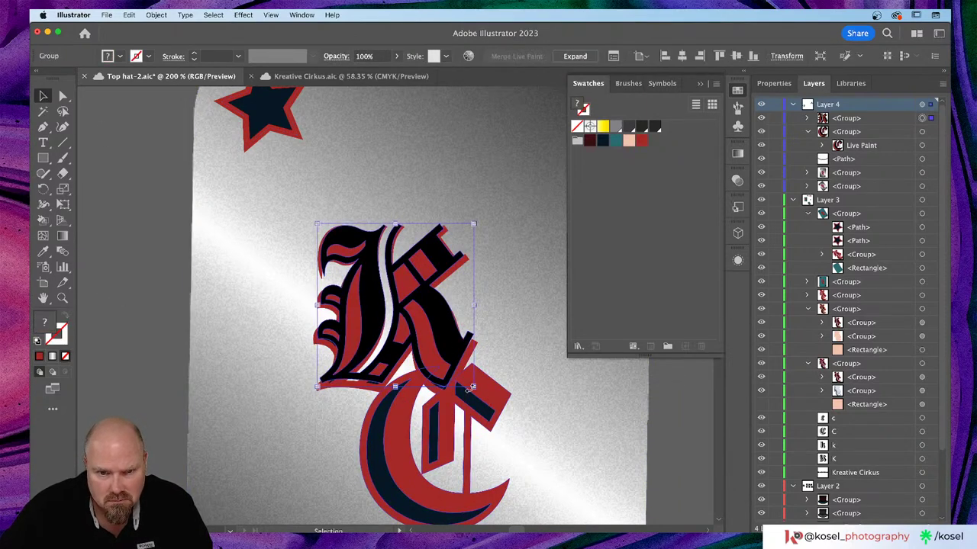
drag(472, 388, 476, 392)
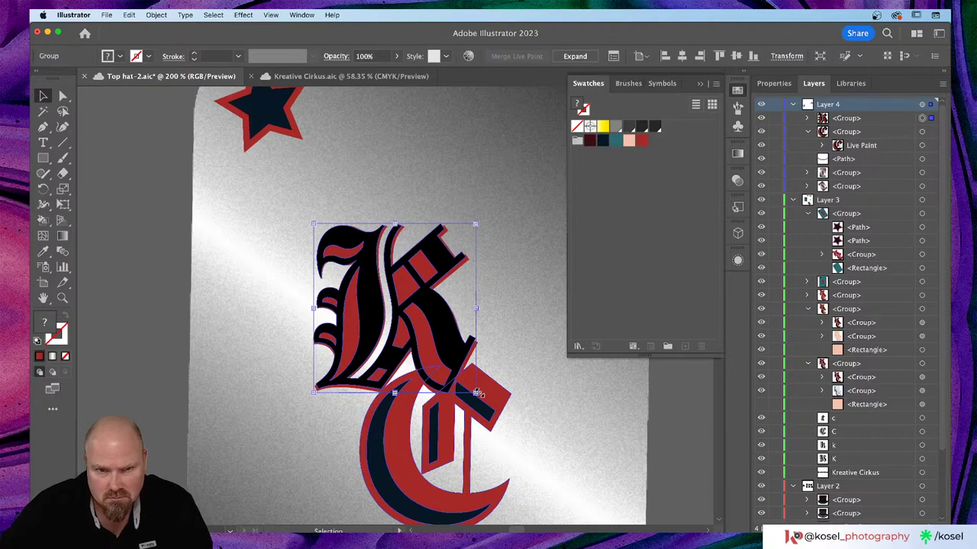
drag(476, 392, 479, 396)
click(117, 373)
- Move the red-and-black C onto the silver card, over the existing C below the K
scroll(118, 373, left, 2)
scroll(119, 373, left, 8)
click(123, 360)
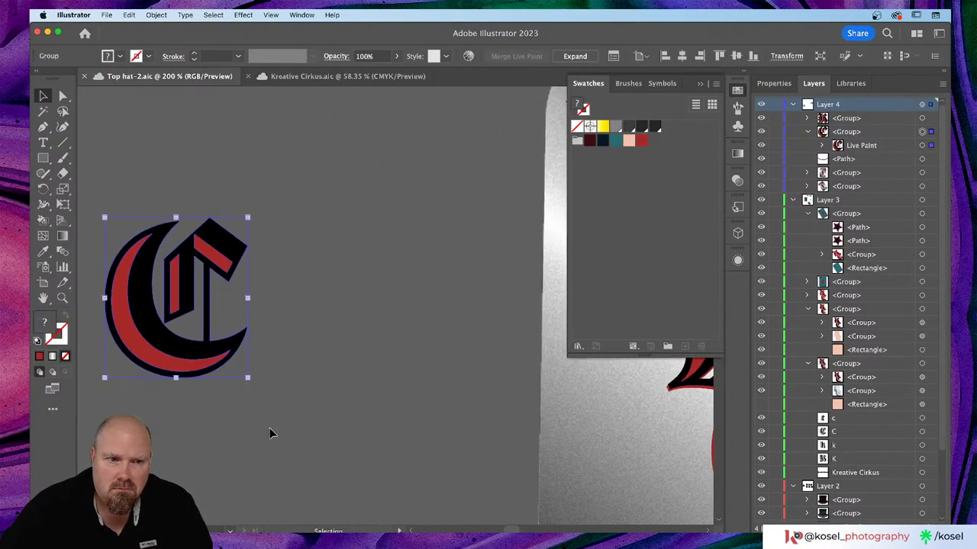
scroll(260, 433, right, 5)
drag(151, 363, 650, 504)
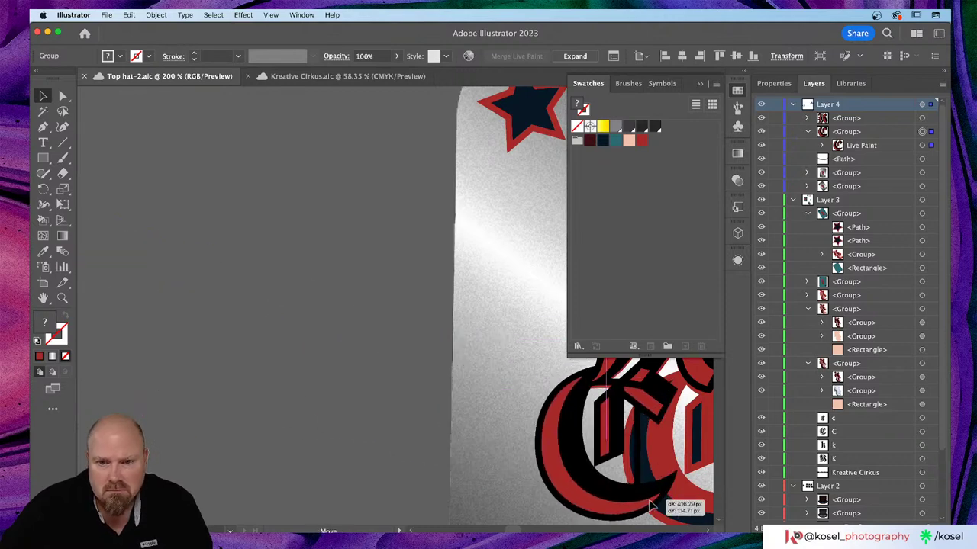
scroll(302, 397, right, 8)
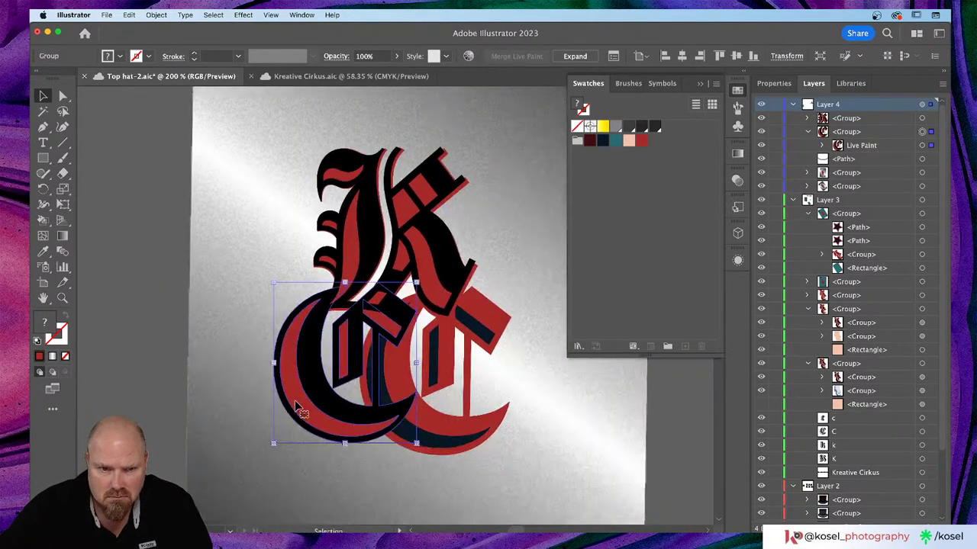
scroll(299, 409, down, 1)
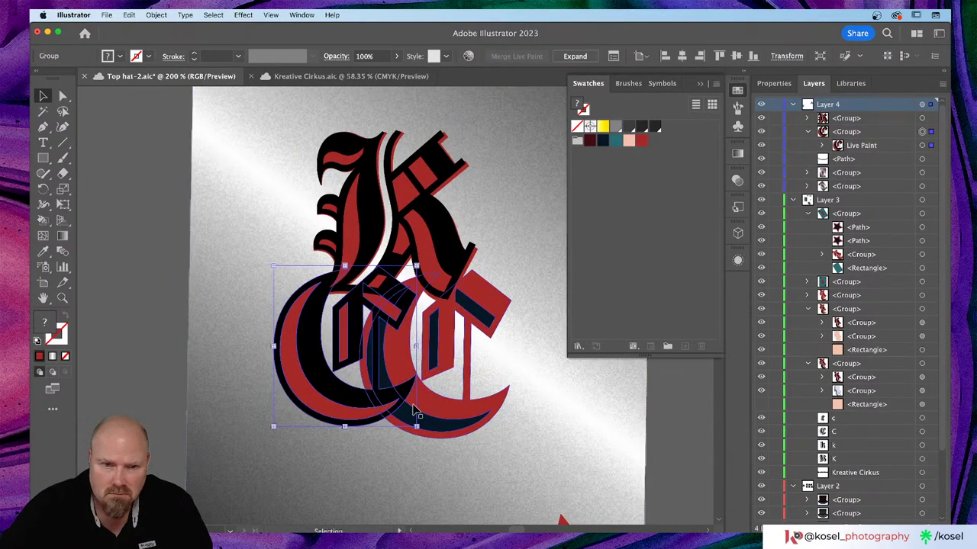
drag(355, 405, 436, 404)
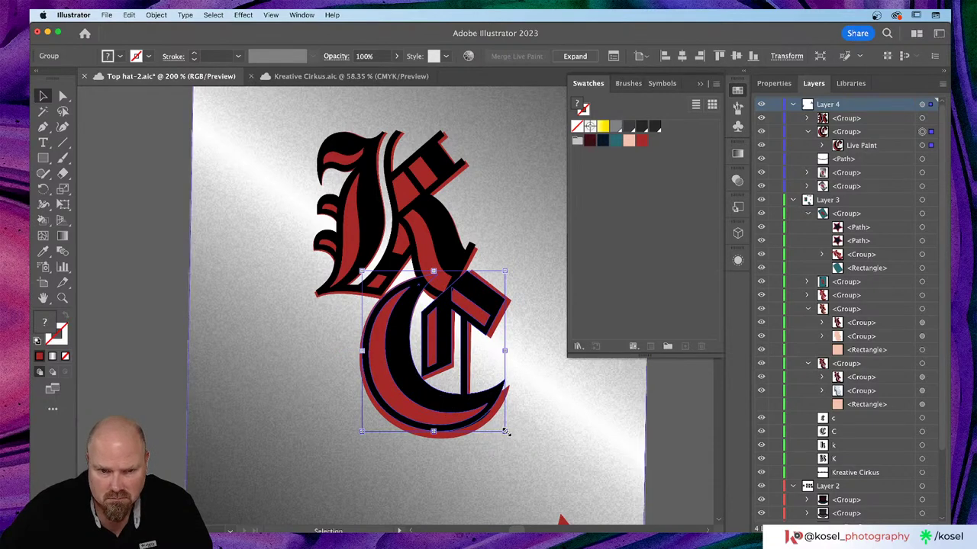
- Enlarge and nudge the red-and-black C to match the old C's outline, and deselect it
drag(506, 432, 511, 440)
key(Left)
key(Left)
key(Up)
key(Up)
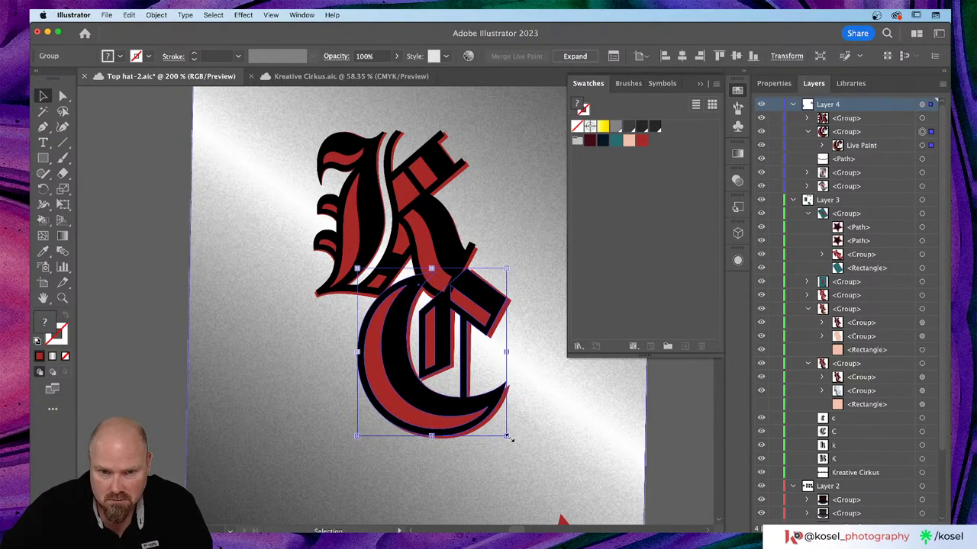
drag(507, 437, 516, 445)
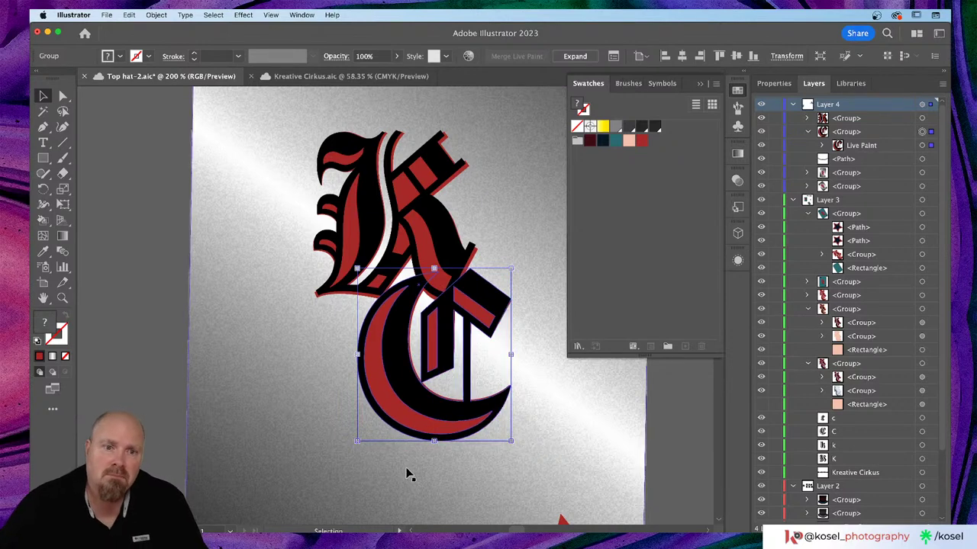
click(150, 350)
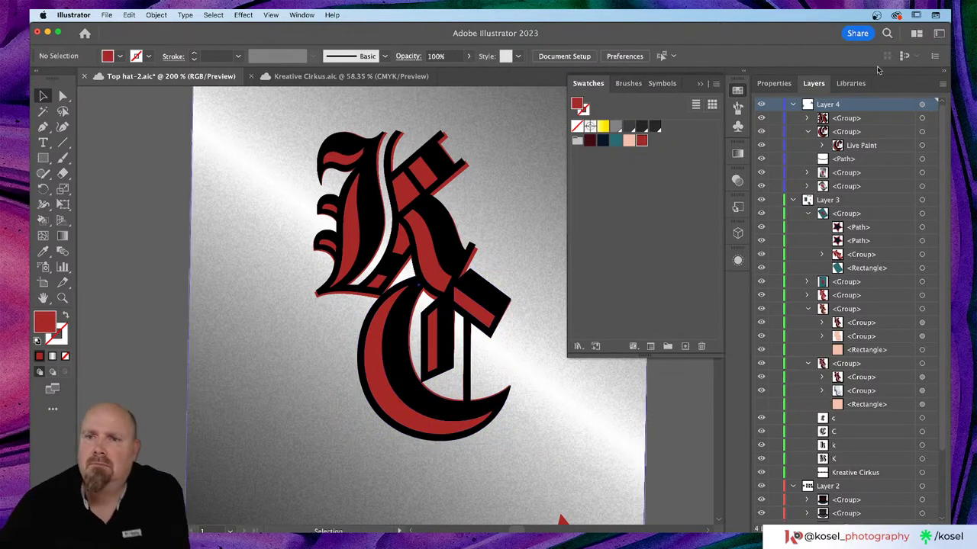
- Hide the old KC lettering group inside the silver card's group on Layer 4
click(808, 173)
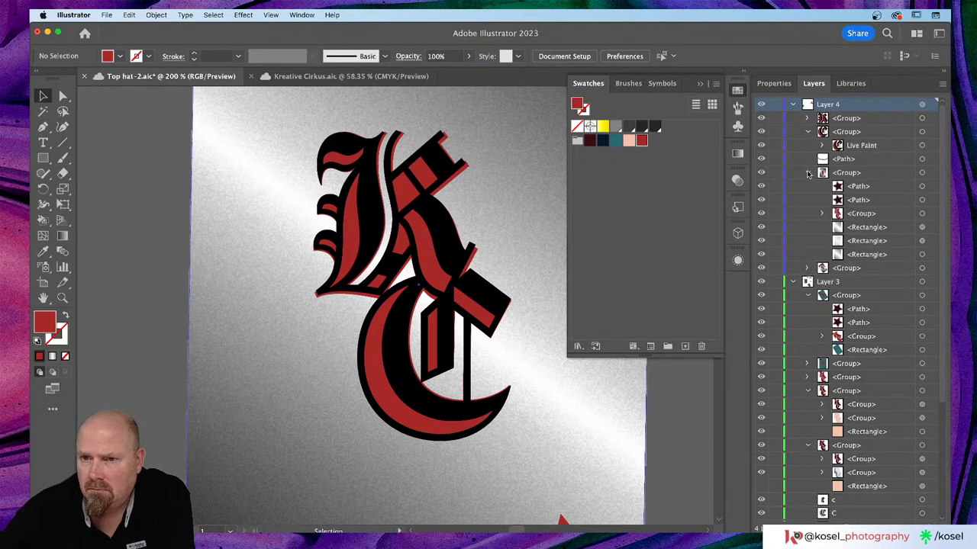
click(762, 215)
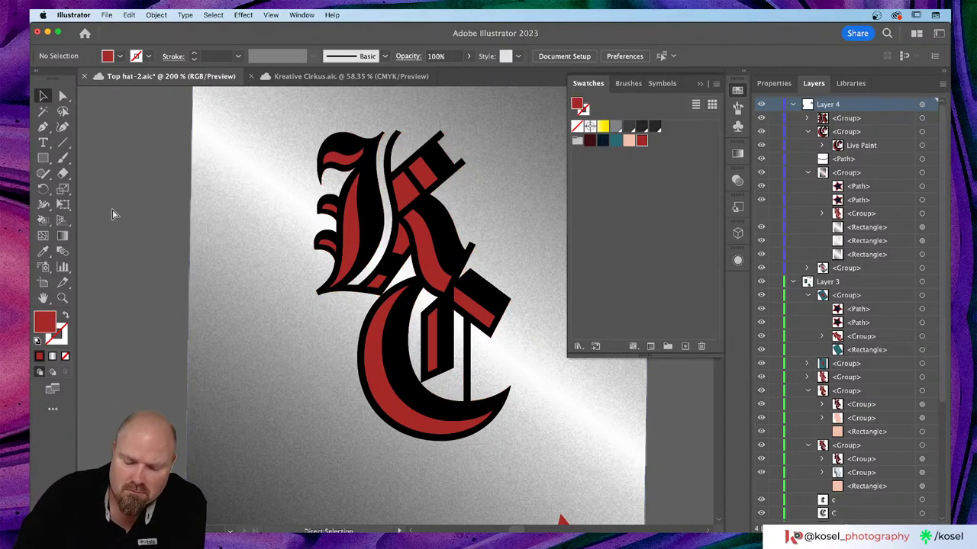
key(super+minus)
key(super+minus)
key(super+minus)
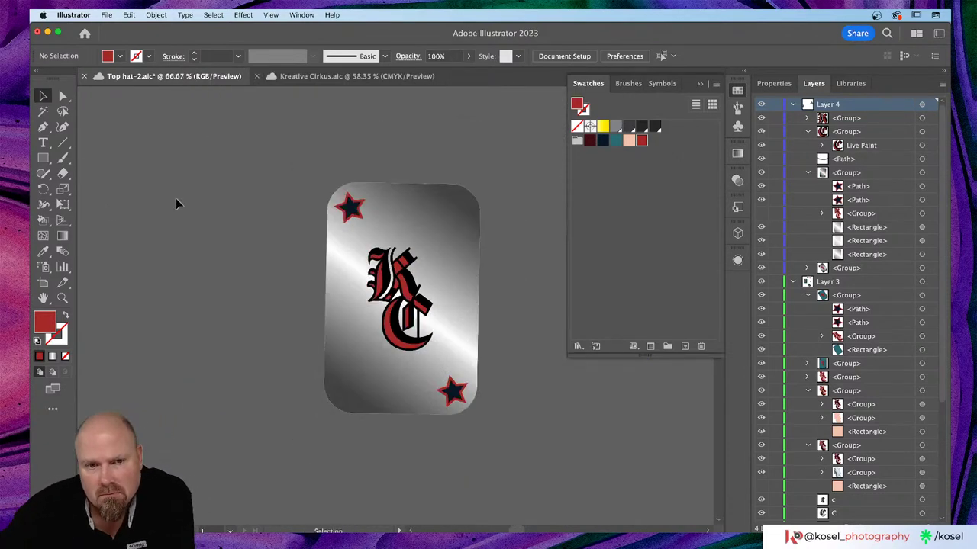
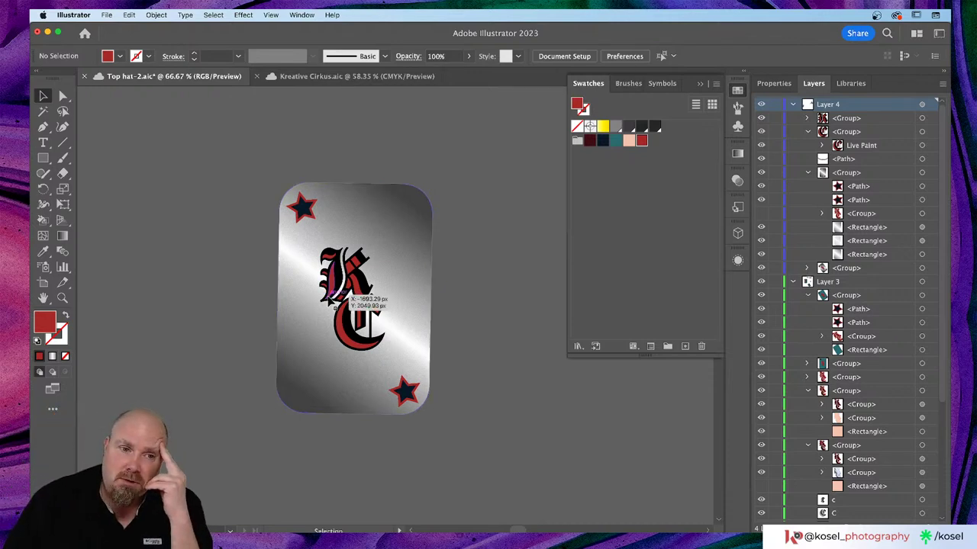
- Move the silver card together with its new K and C to the pasteboard just below the hat's artboard
scroll(392, 277, left, 2)
scroll(393, 281, left, 2)
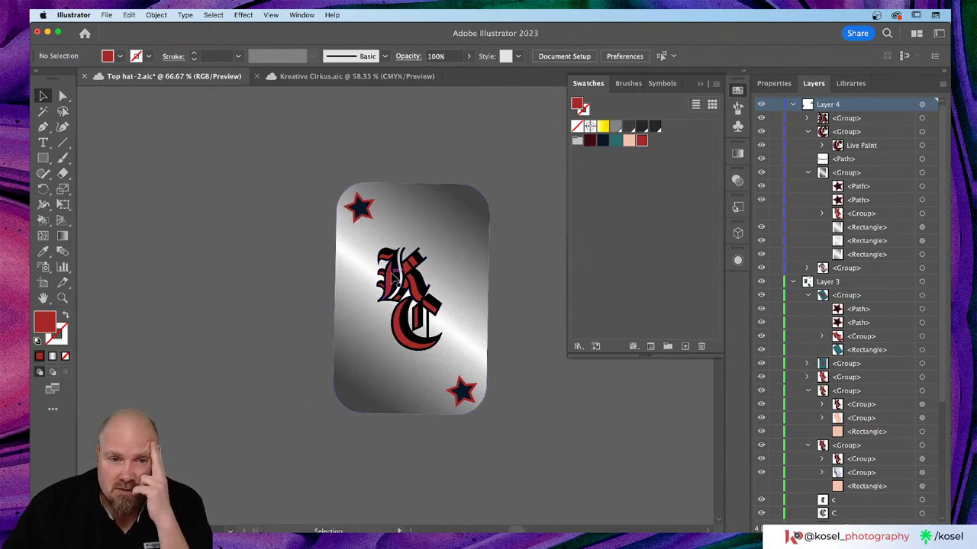
scroll(393, 276, up, 5)
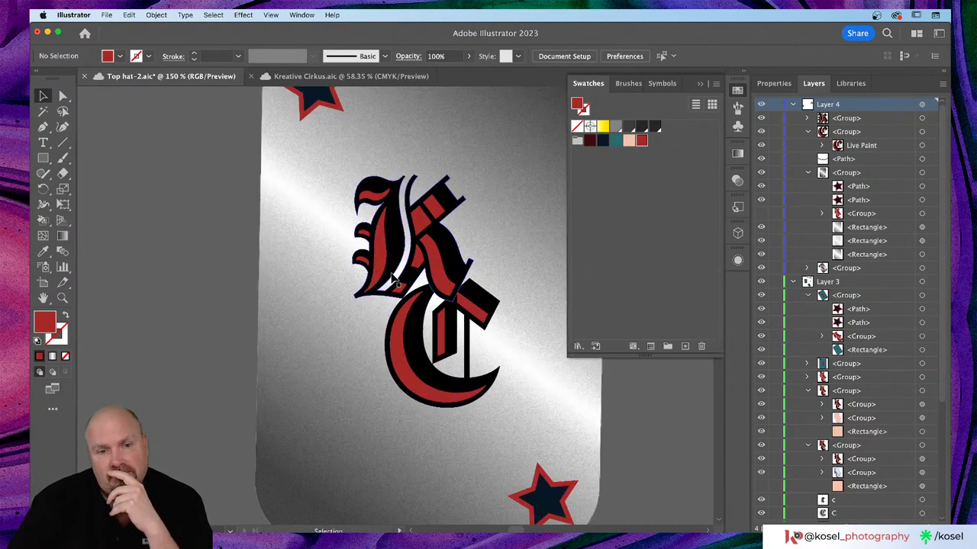
scroll(393, 276, right, 6)
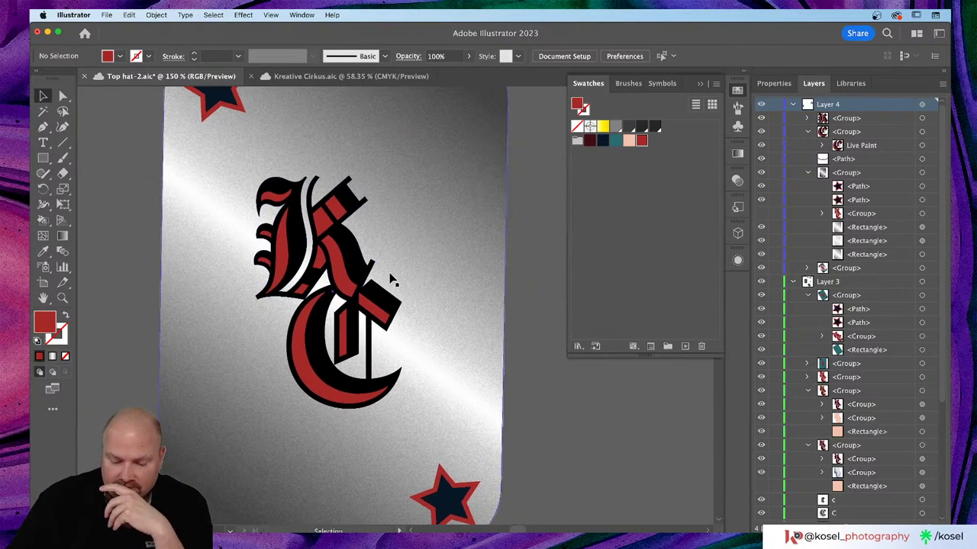
scroll(392, 279, down, 8)
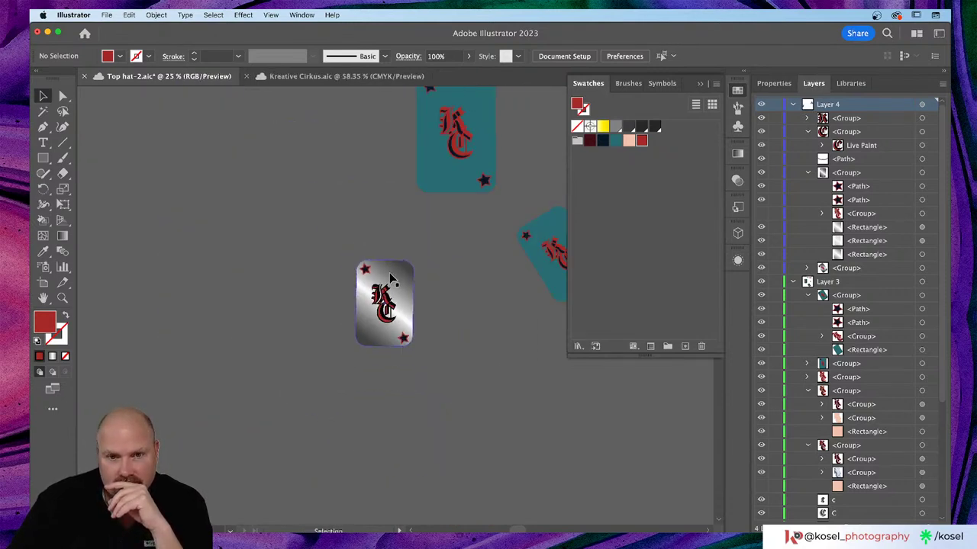
mouse_move(331, 253)
mouse_down()
mouse_move(412, 334)
mouse_move(488, 365)
mouse_up()
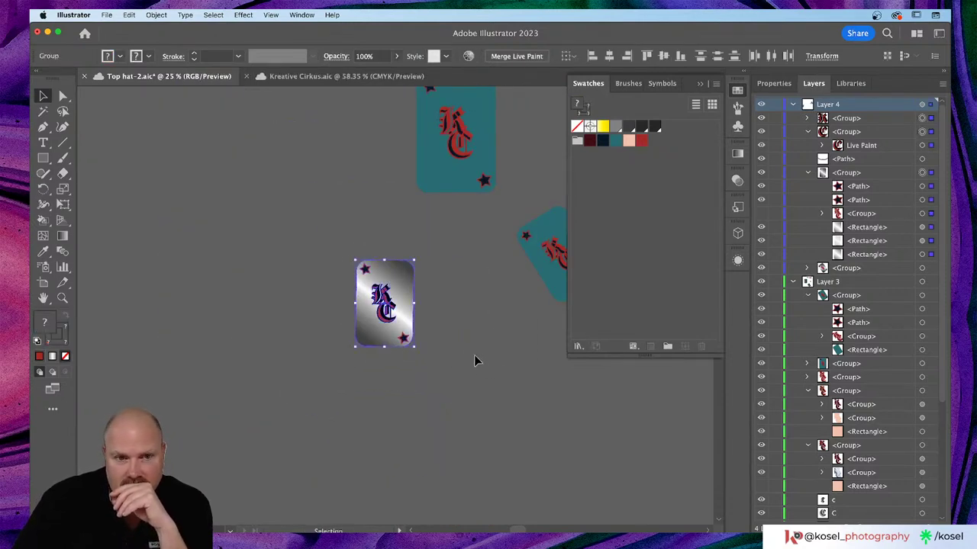
scroll(462, 386, right, 2)
scroll(461, 386, right, 15)
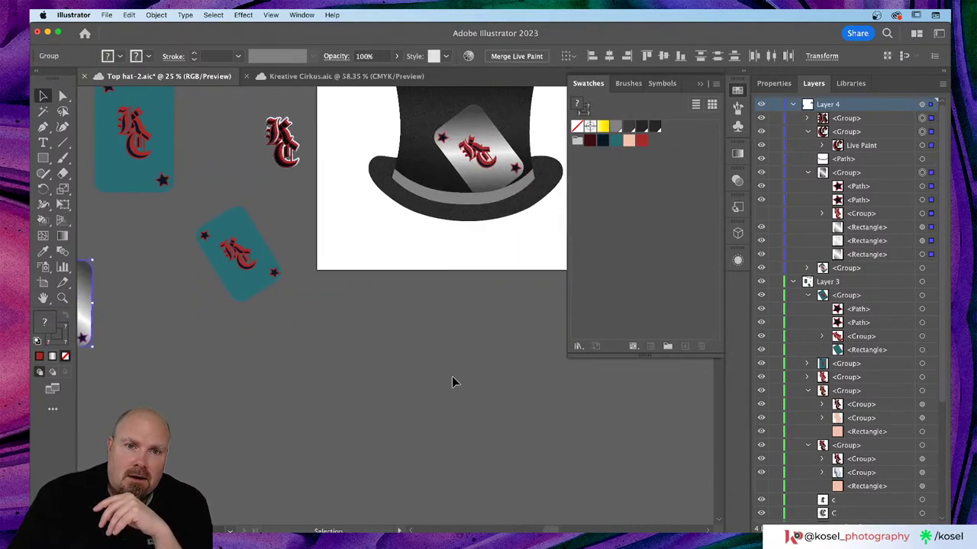
scroll(453, 376, left, 2)
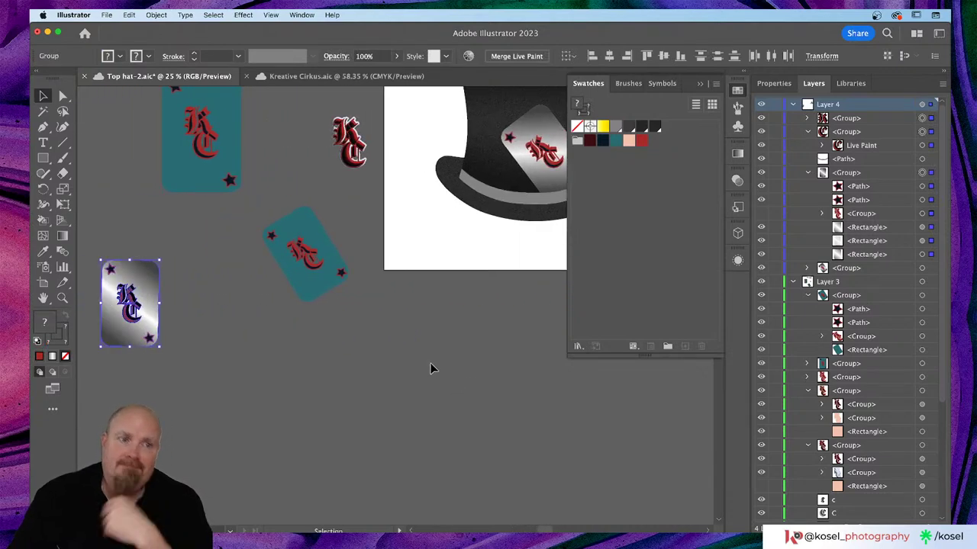
drag(112, 336, 468, 370)
scroll(468, 371, right, 7)
scroll(469, 370, up, 4)
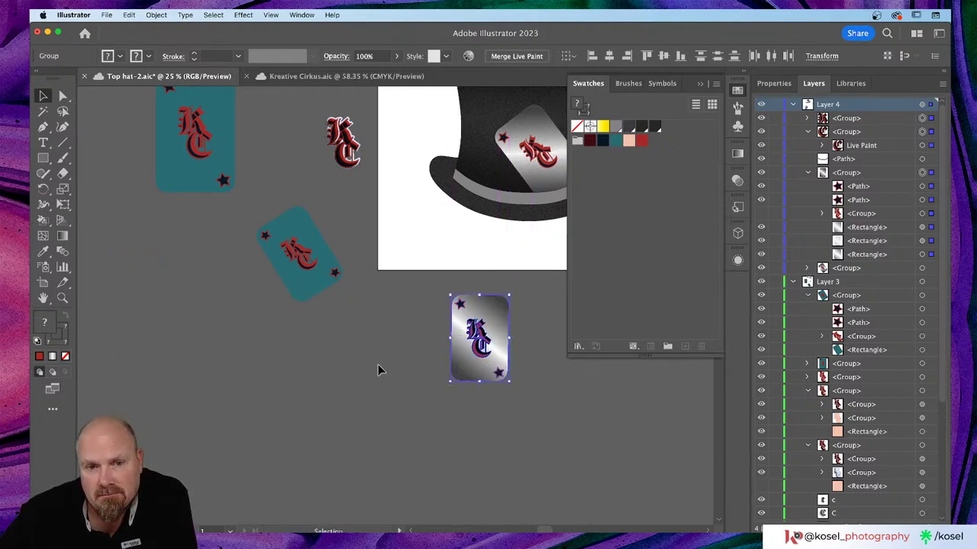
scroll(365, 369, up, 2)
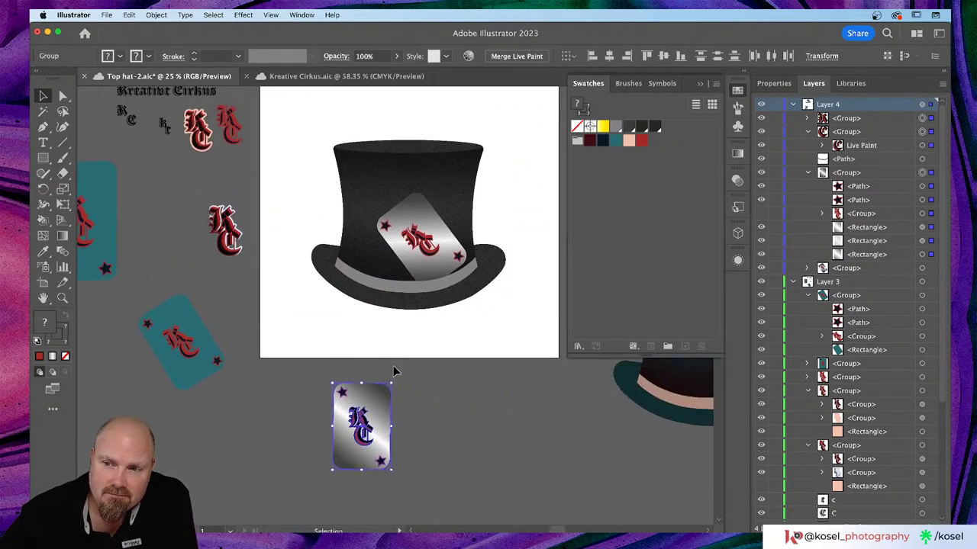
click(473, 386)
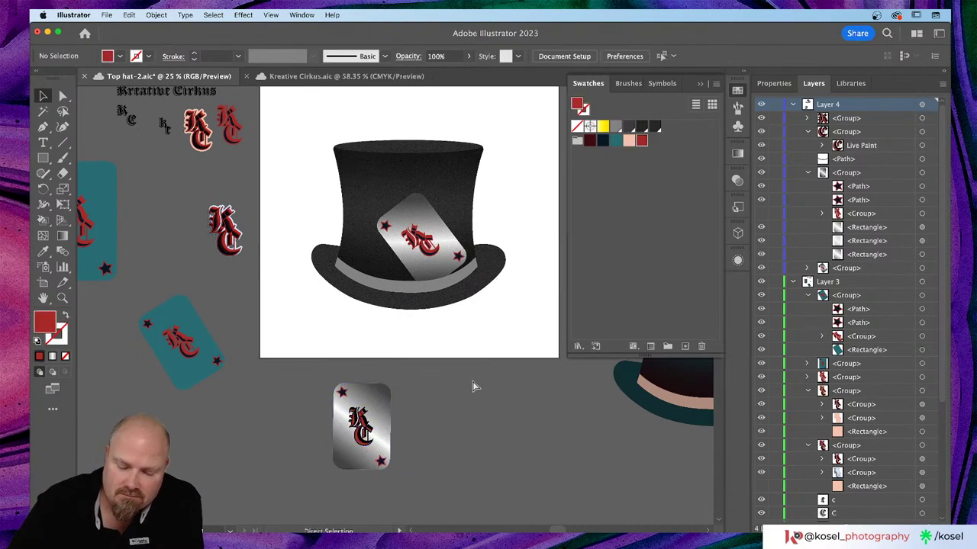
- Try the dark navy swatch as the fill of the card's whole K, and undo the fill
key(super+equal)
key(super+equal)
scroll(473, 386, down, 4)
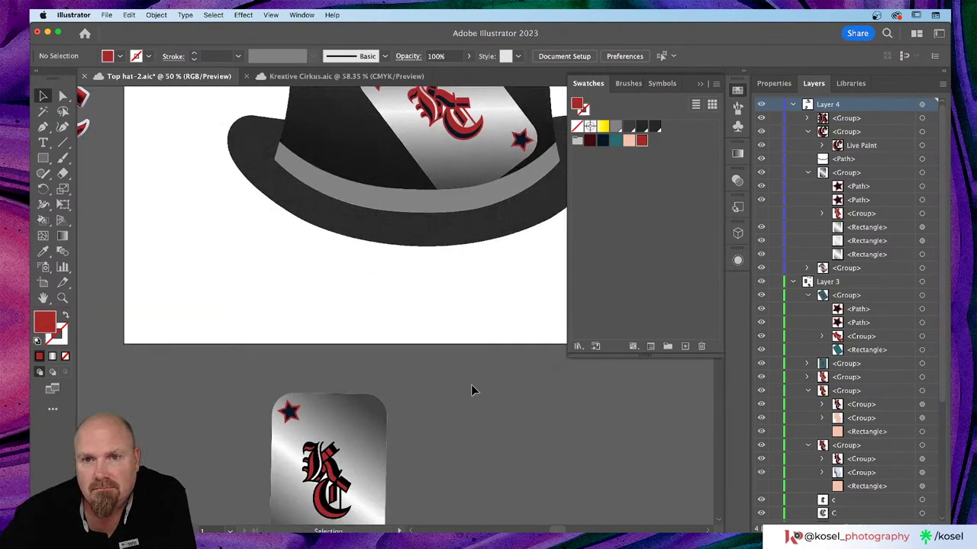
click(338, 432)
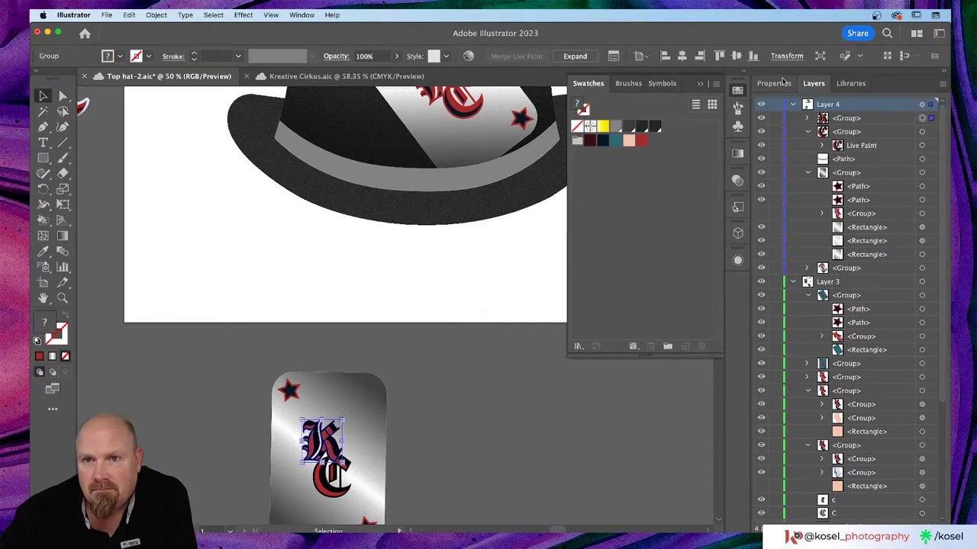
click(603, 143)
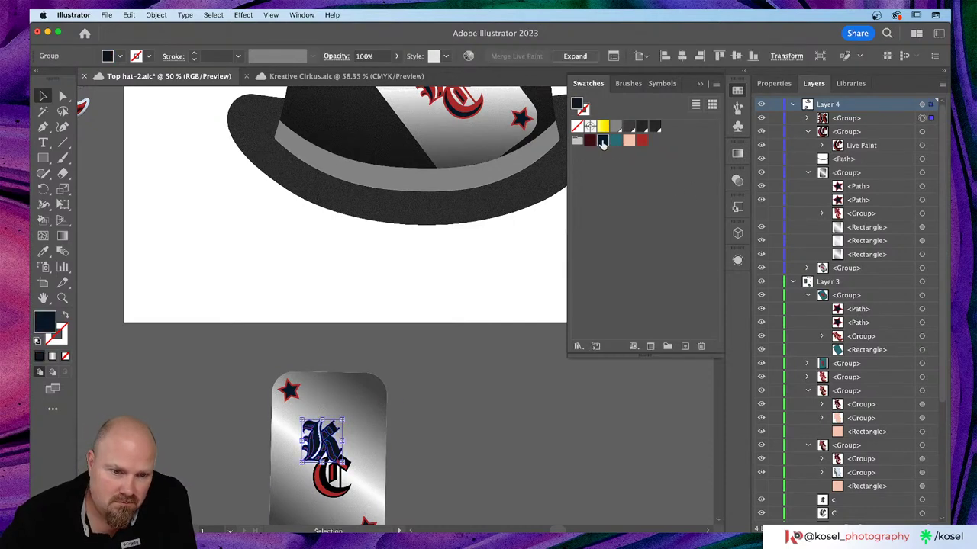
key(super+z)
- Inspect the global edit matching options for the silver card's K, and deselect the letter
scroll(533, 357, down, 5)
scroll(534, 356, left, 3)
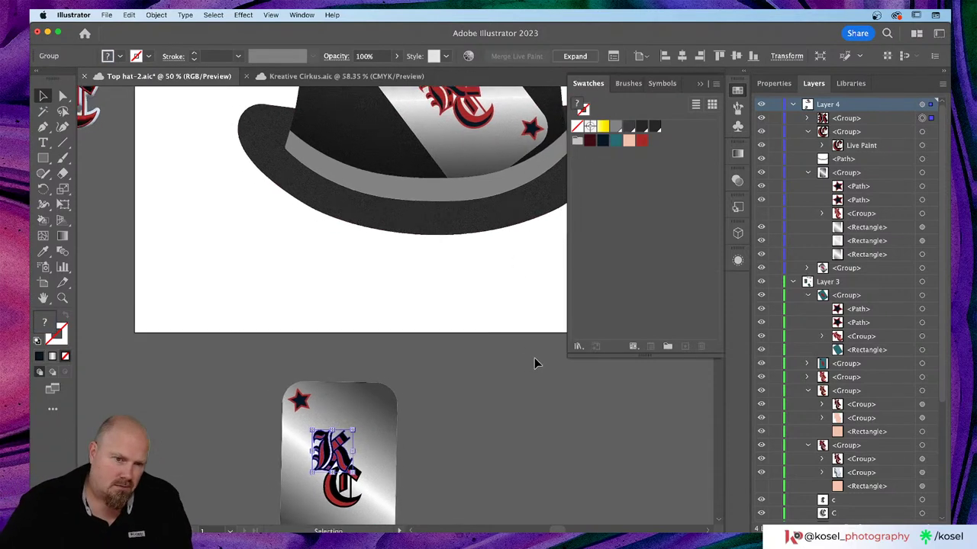
key(super+equal)
key(super+equal)
key(super+equal)
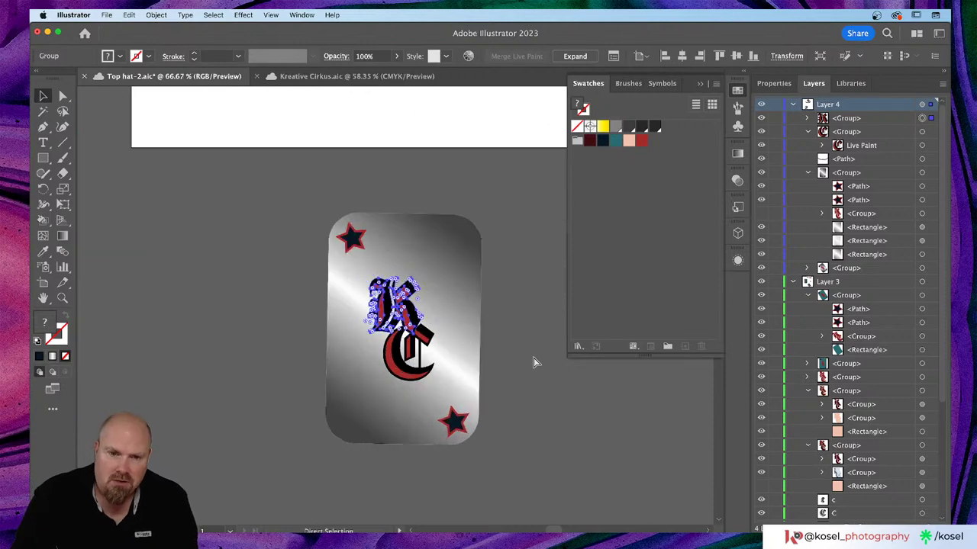
click(154, 242)
click(360, 254)
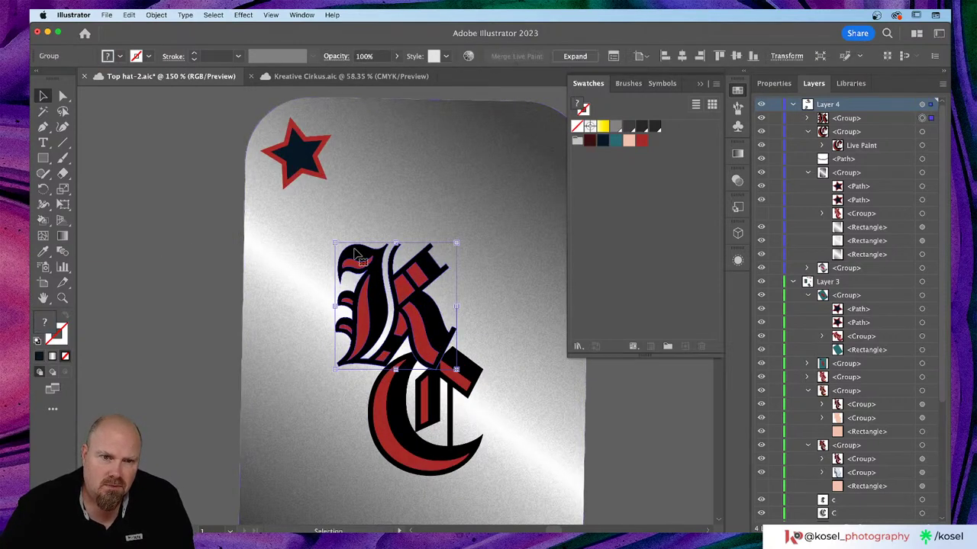
click(860, 57)
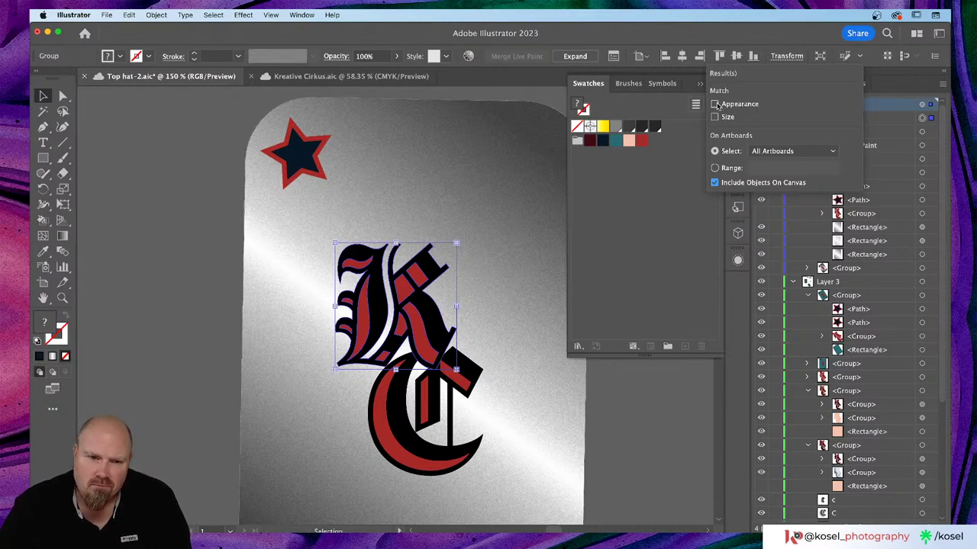
click(160, 239)
click(163, 239)
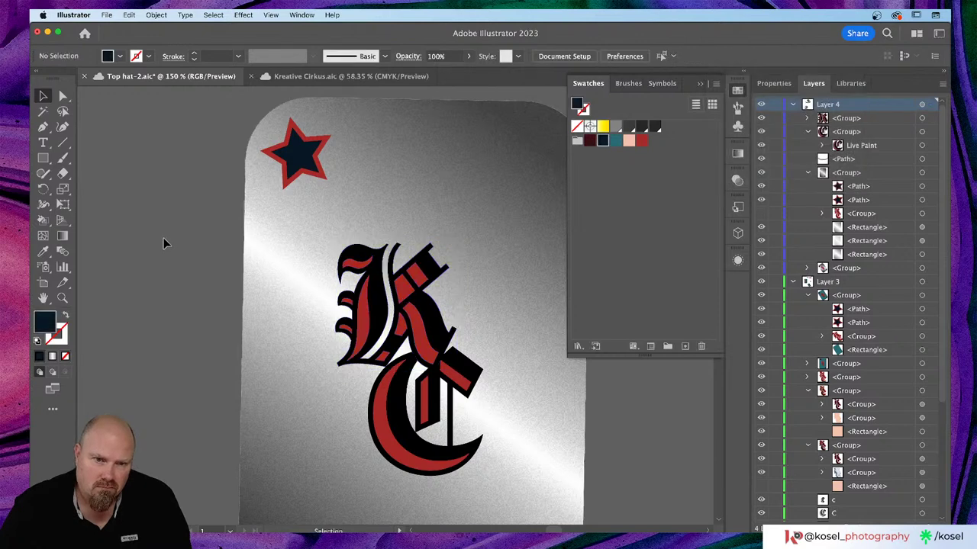
- Isolate the silver card's K down to its Live Paint object, try the dark navy swatch as its fill, and undo it
scroll(163, 237, up, 2)
scroll(163, 237, down, 3)
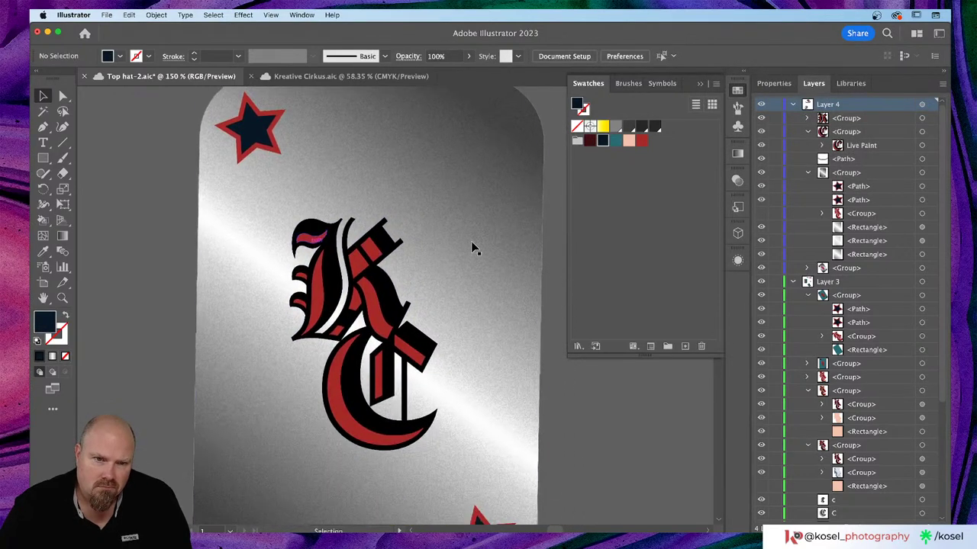
click(395, 245)
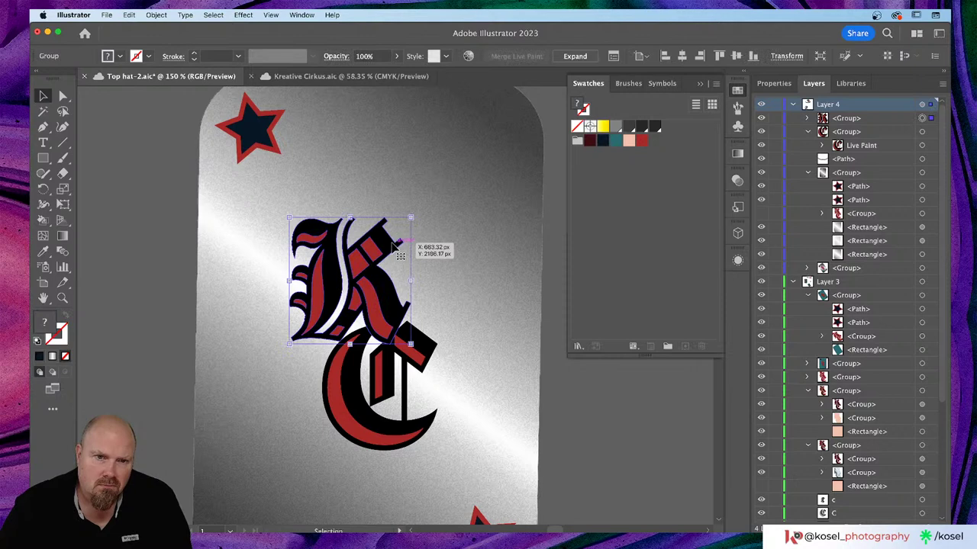
double_click(396, 242)
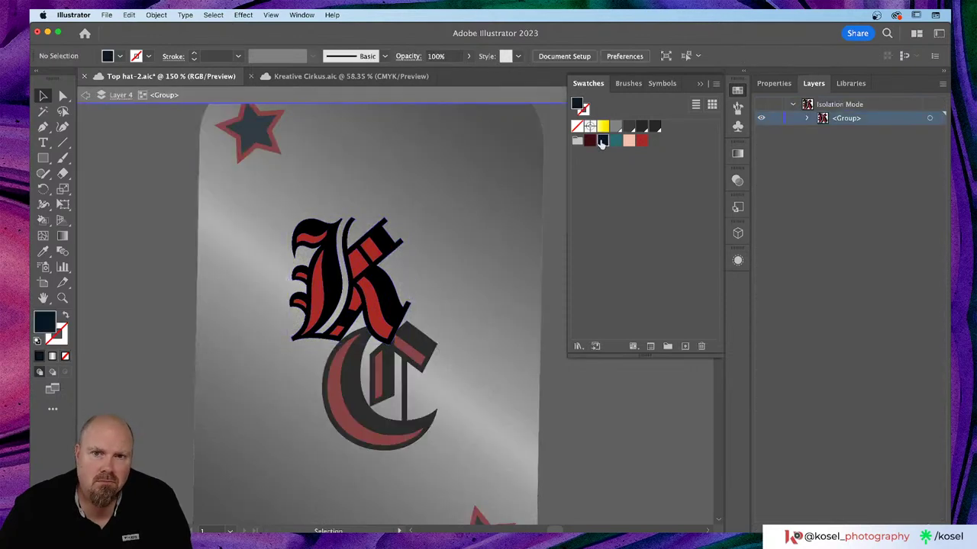
click(386, 247)
key(super+alt+x)
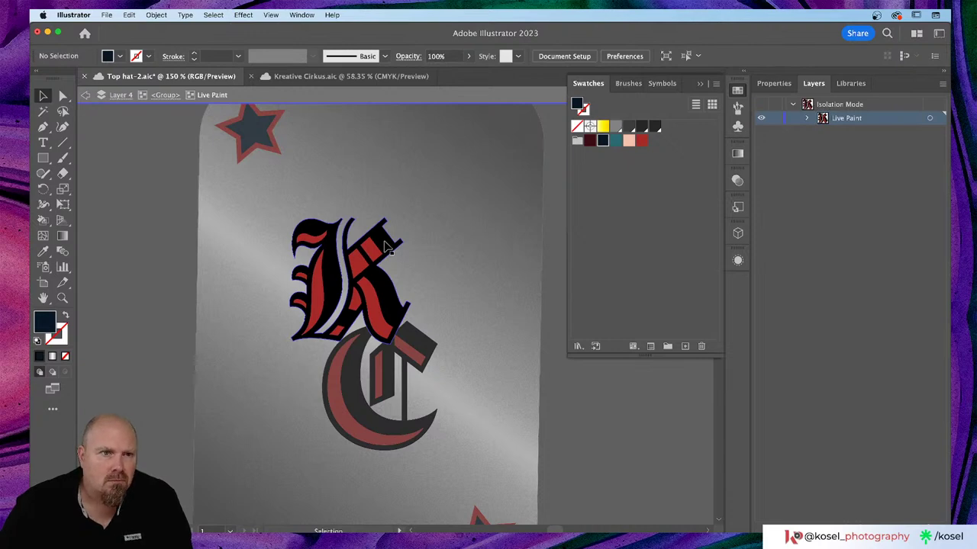
click(388, 243)
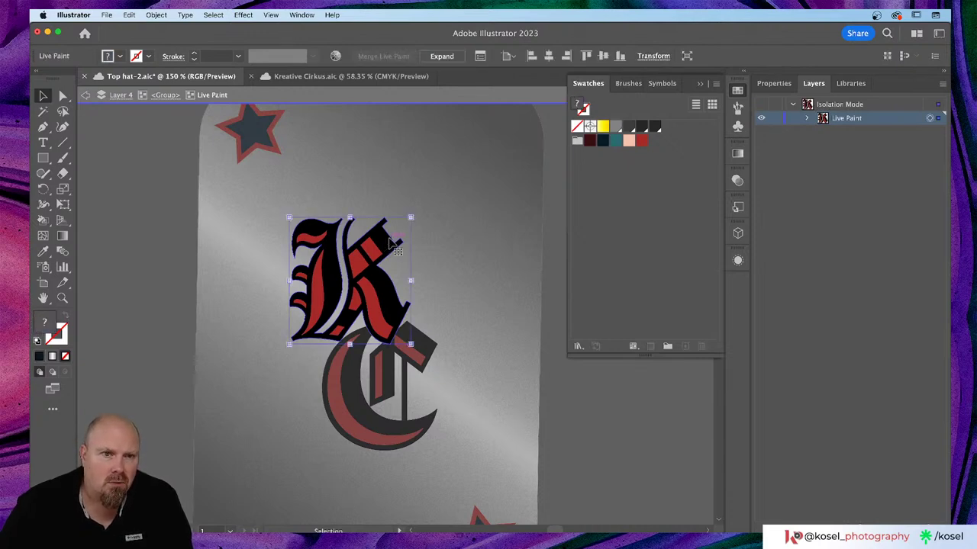
click(603, 142)
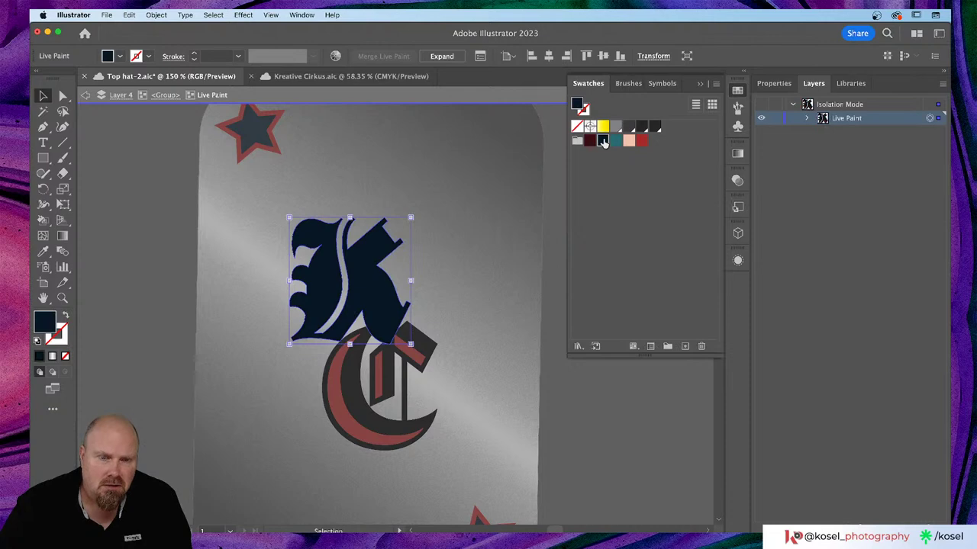
key(a)
key(v)
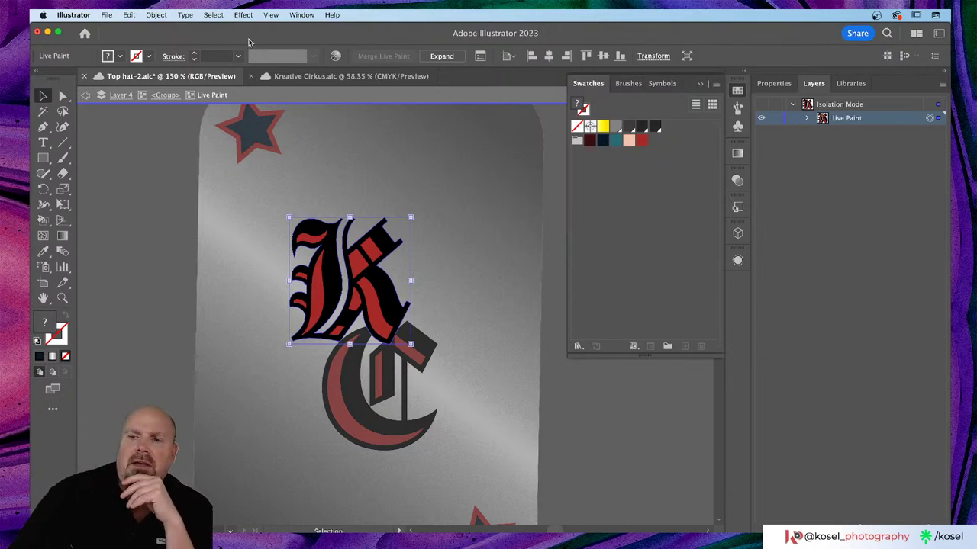
click(158, 15)
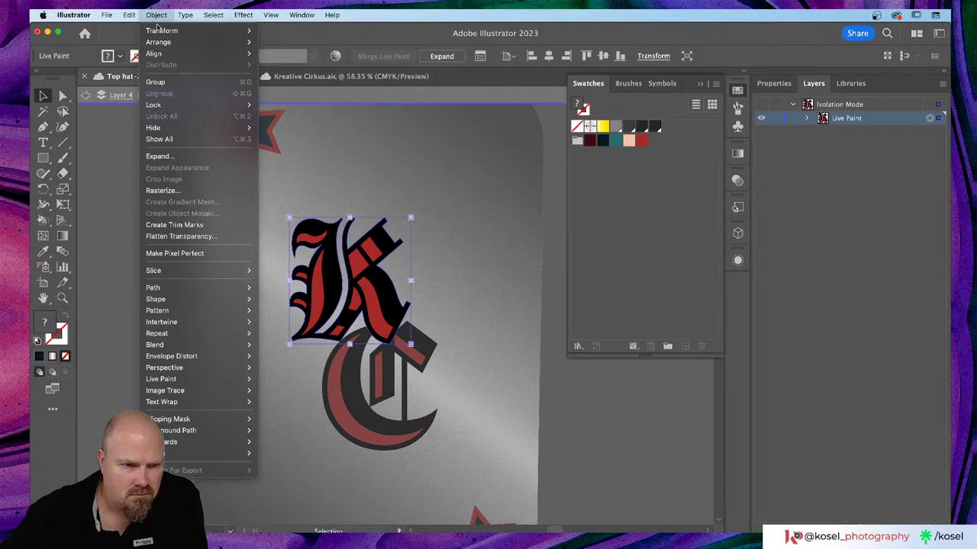
mouse_move(158, 29)
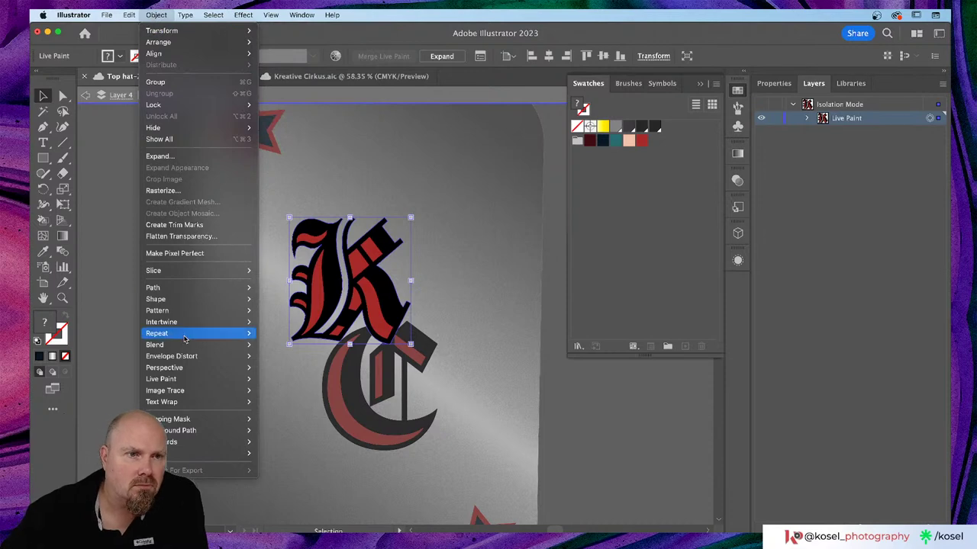
mouse_move(170, 335)
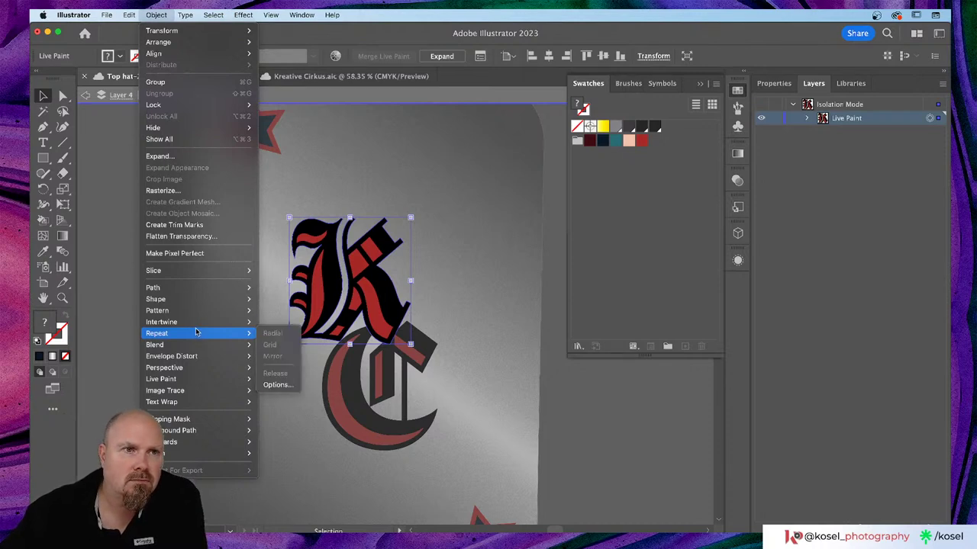
click(512, 26)
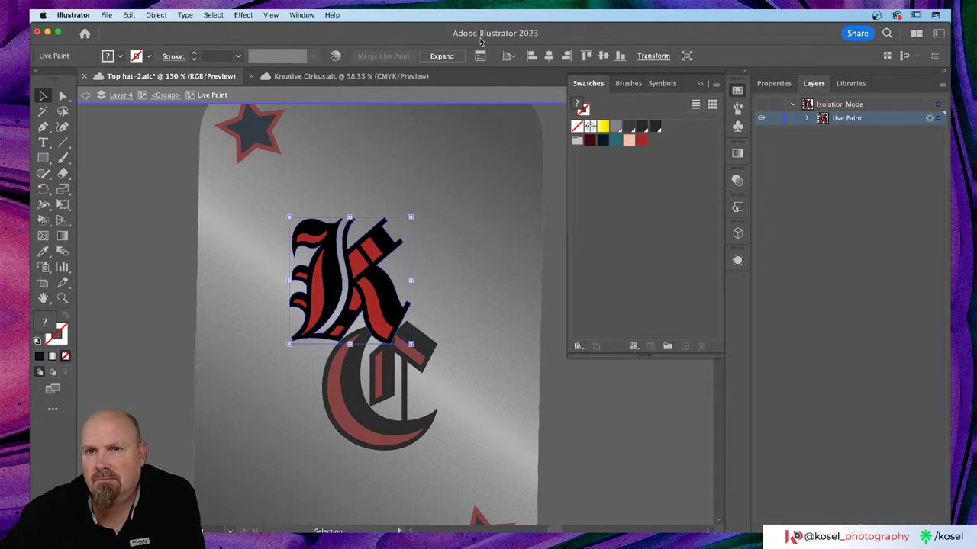
- Leave isolation mode and compare the silver card's new KC lettering with the lettering on the hat's card
double_click(127, 271)
click(127, 269)
scroll(126, 271, up, 2)
scroll(126, 271, left, 2)
key(super+minus)
key(super+minus)
key(super+minus)
key(super+minus)
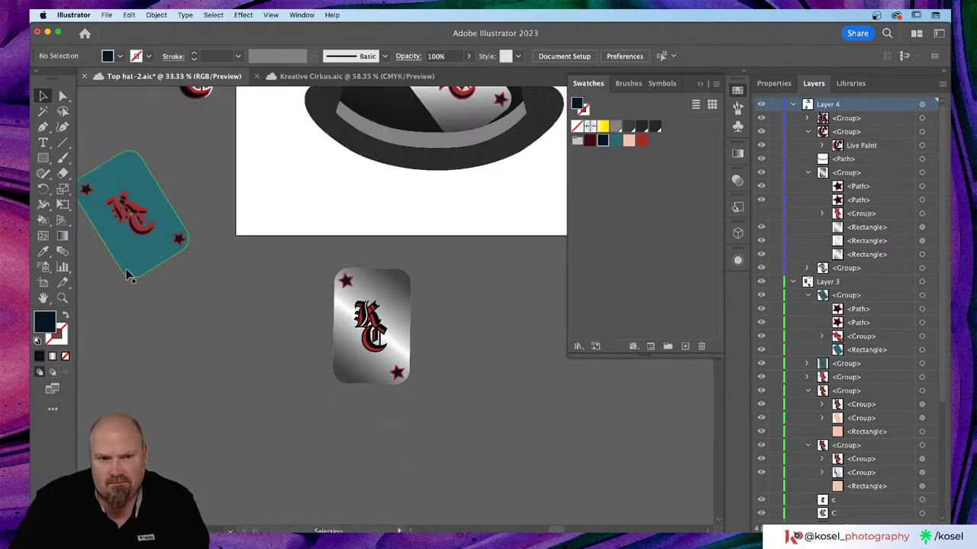
scroll(96, 265, up, 3)
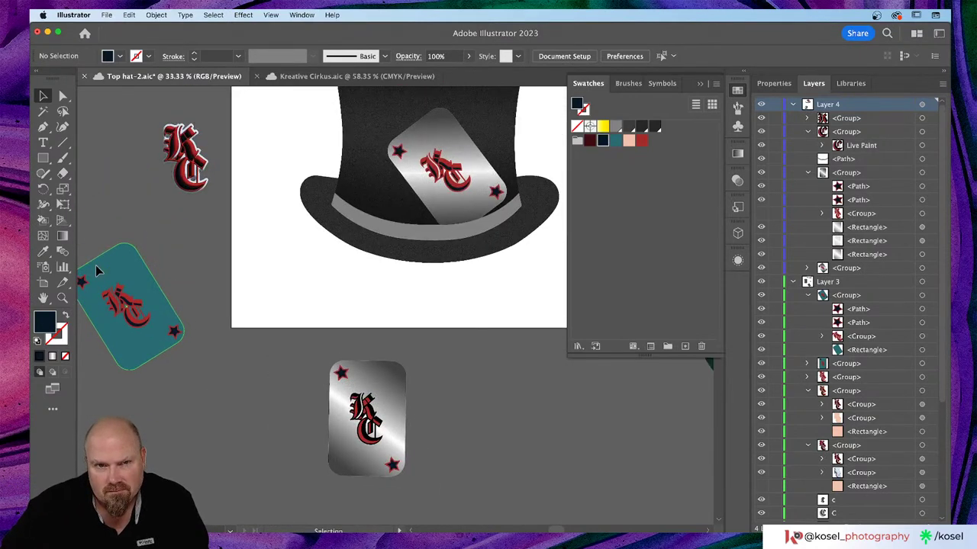
scroll(95, 265, right, 3)
scroll(95, 265, up, 1)
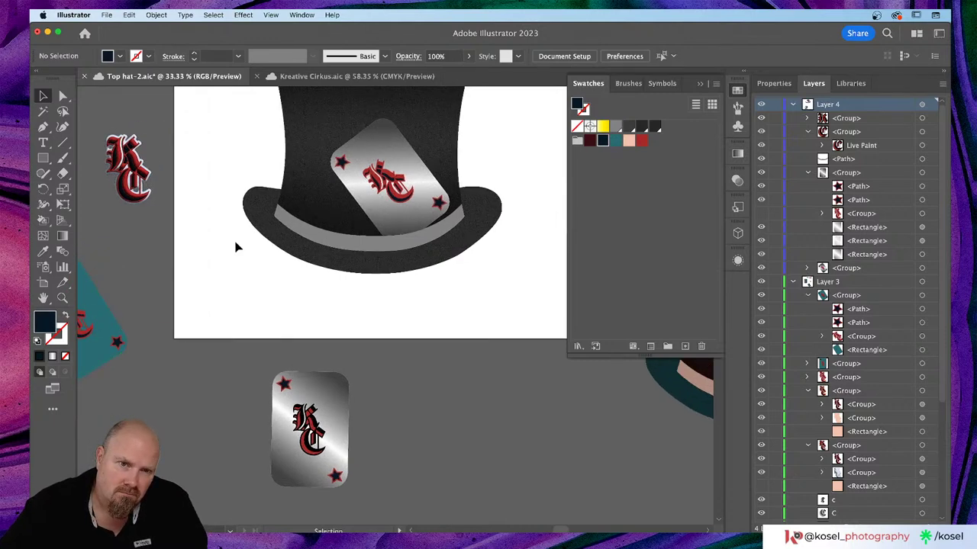
drag(390, 182, 382, 182)
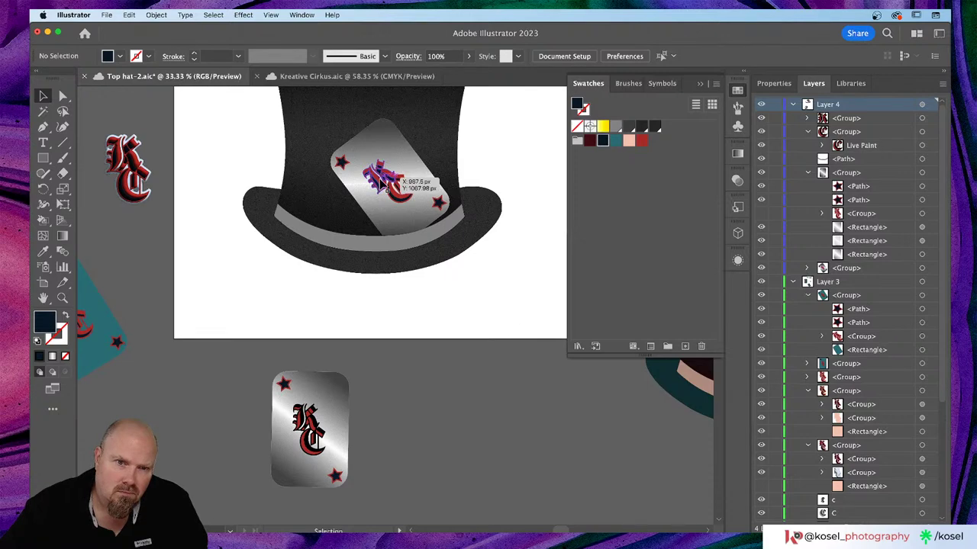
drag(380, 181, 381, 182)
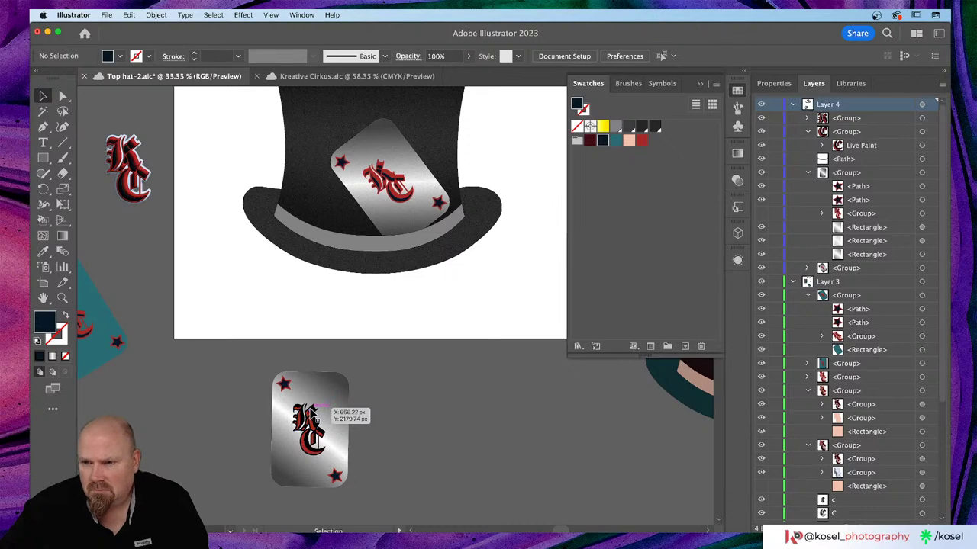
scroll(313, 410, left, 3)
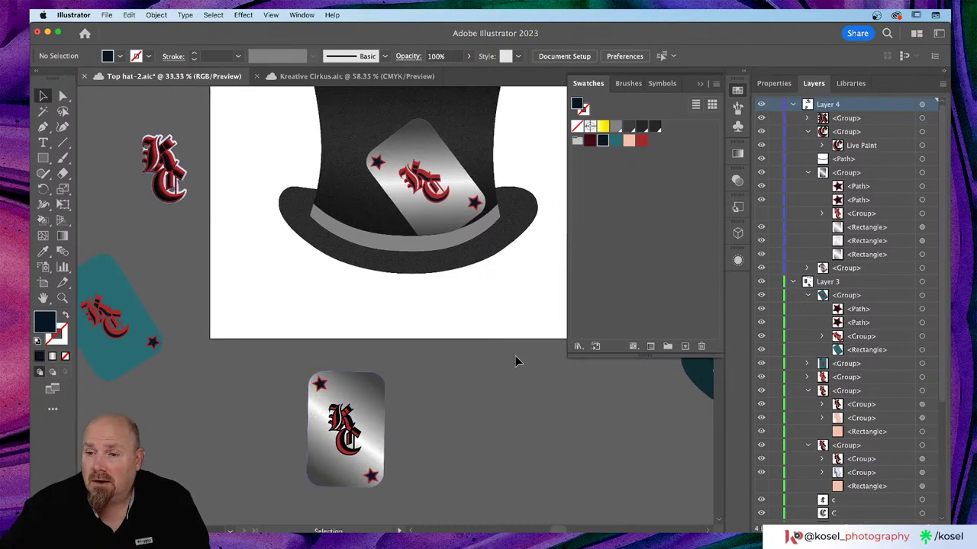
scroll(483, 360, down, 4)
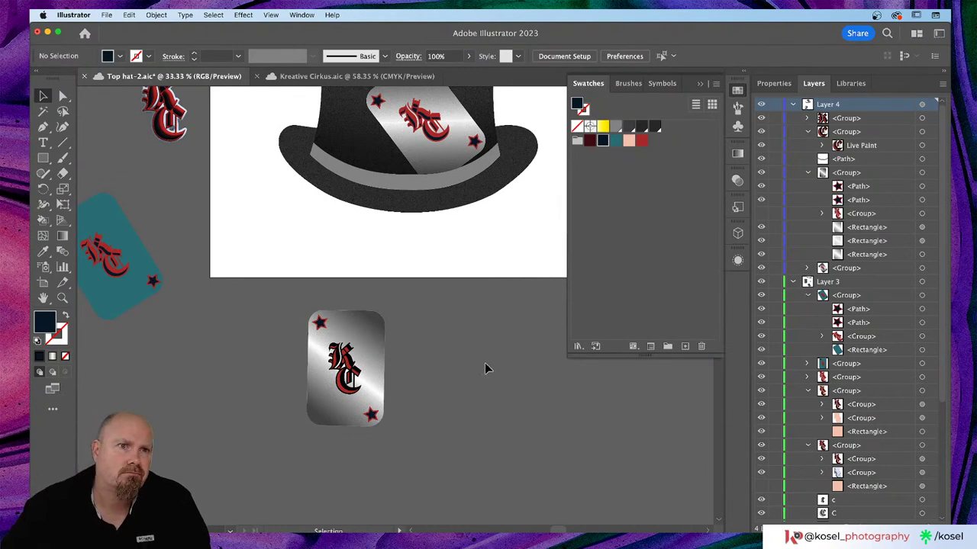
- Isolate the K's Live Paint object, try selecting objects with the same fill color, and leave isolation mode
click(347, 356)
scroll(347, 356, up, 4)
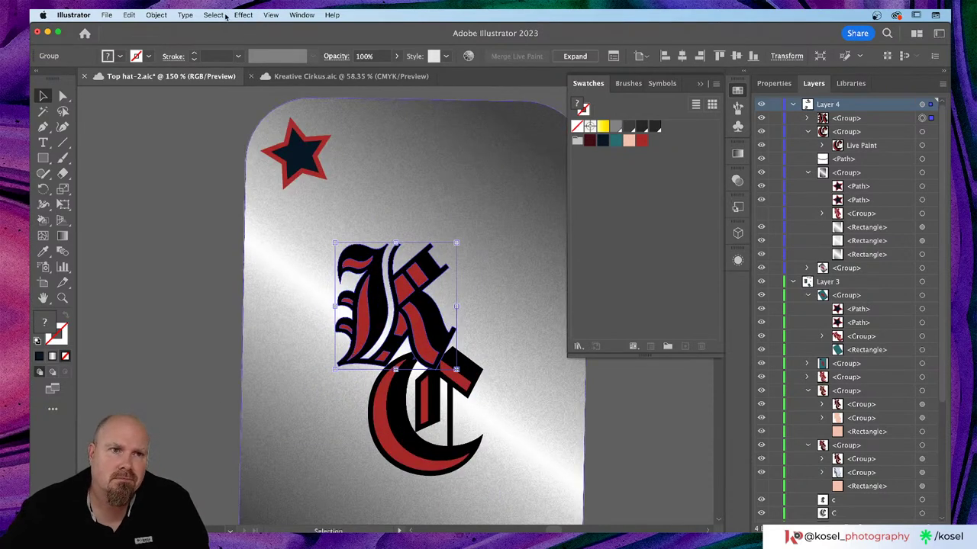
click(214, 14)
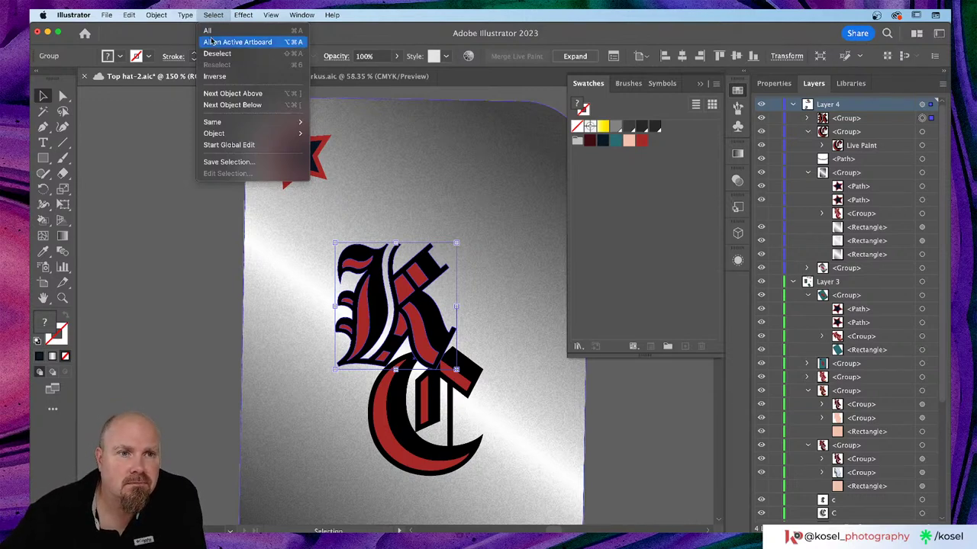
mouse_move(227, 123)
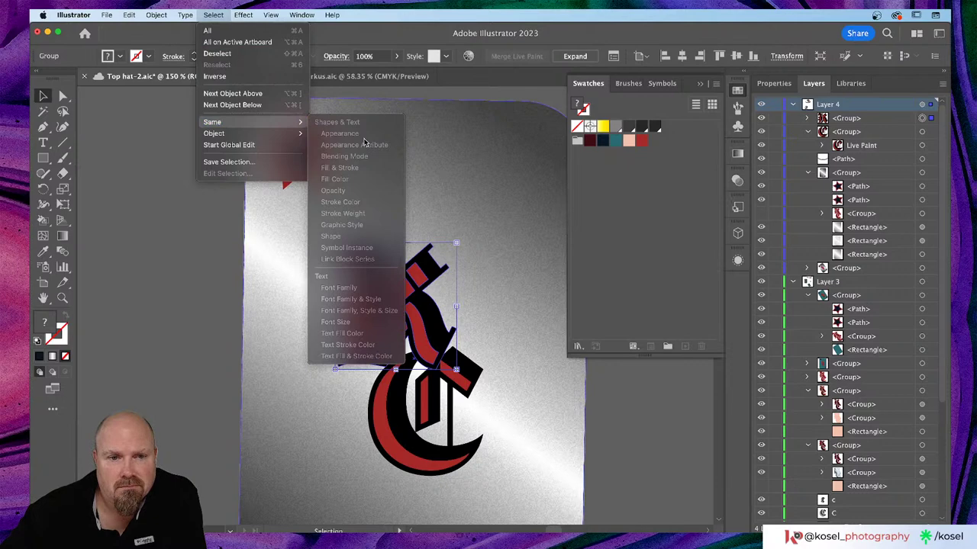
click(419, 282)
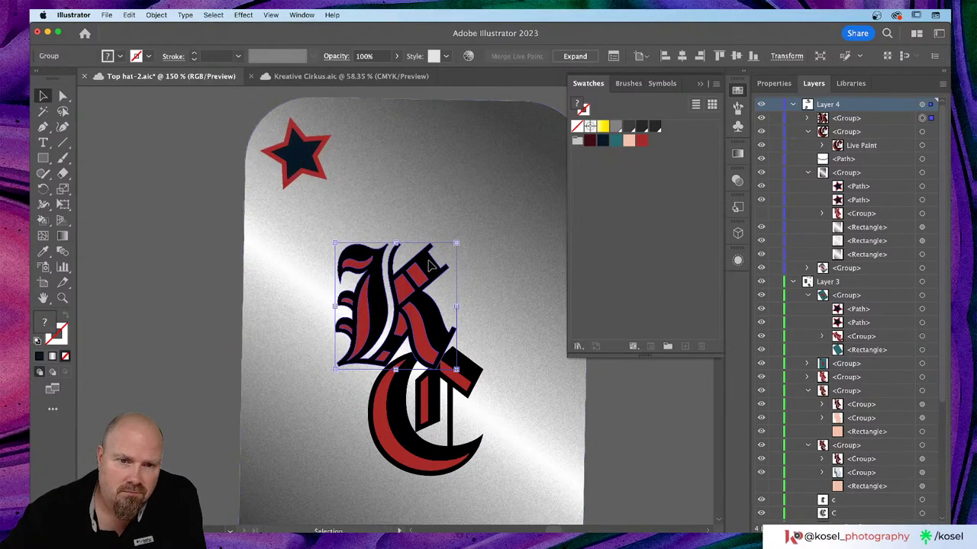
double_click(432, 269)
double_click(432, 269)
click(218, 15)
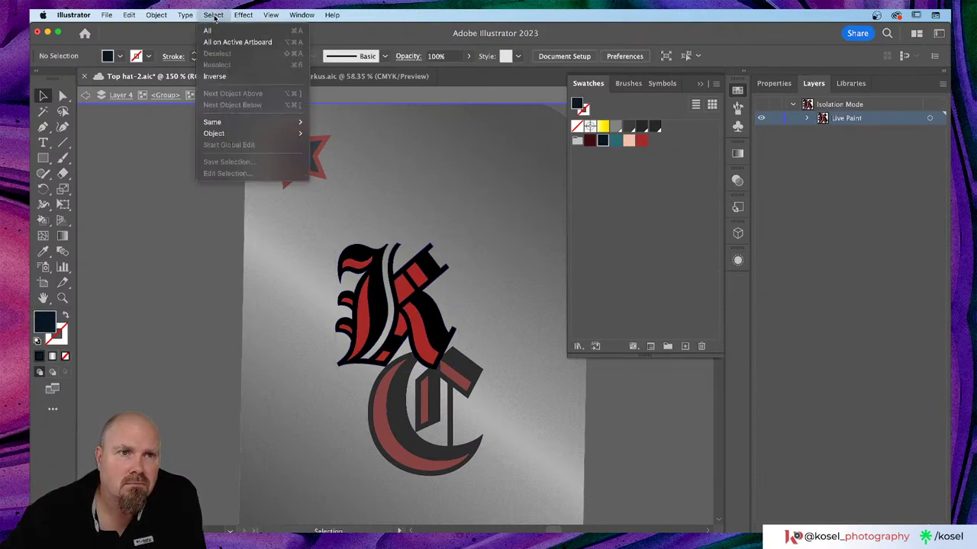
mouse_move(233, 124)
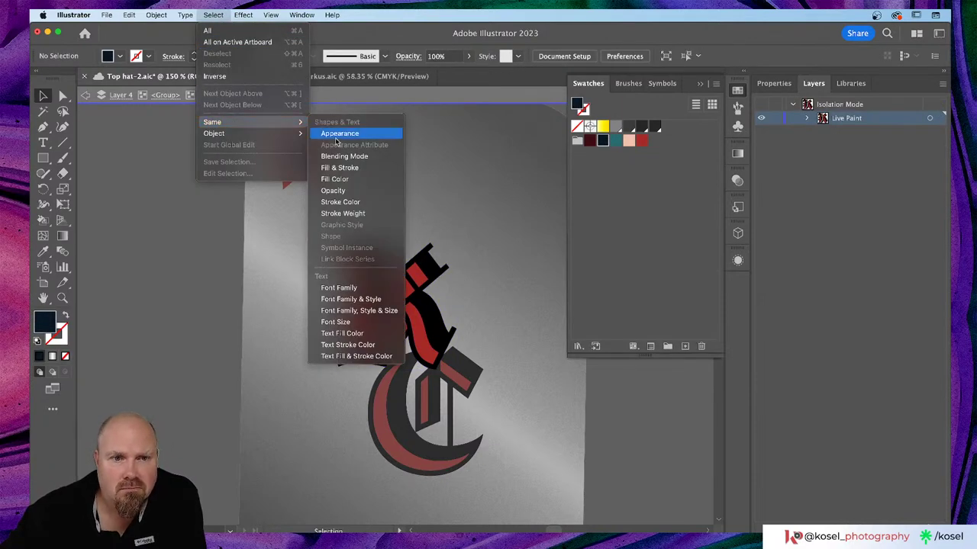
click(344, 181)
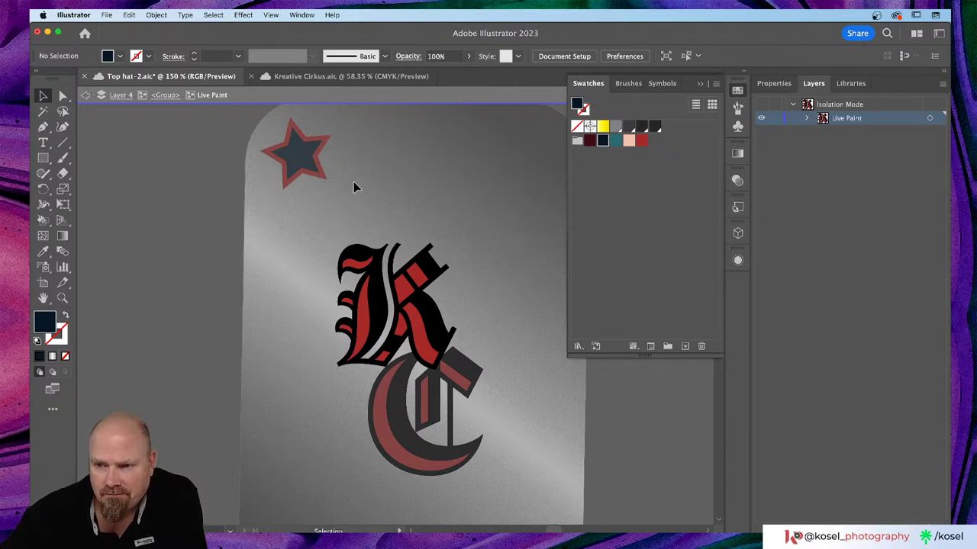
scroll(353, 187, right, 5)
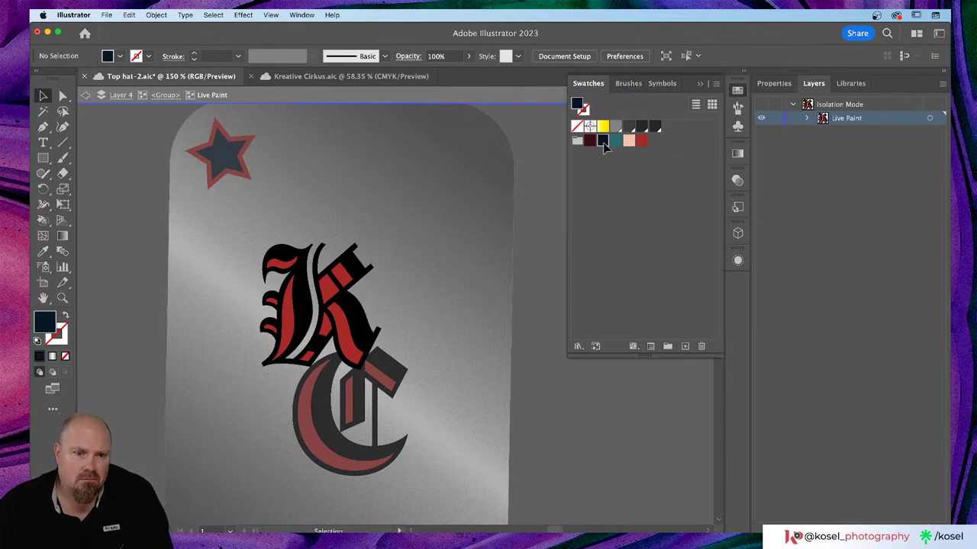
key(Escape)
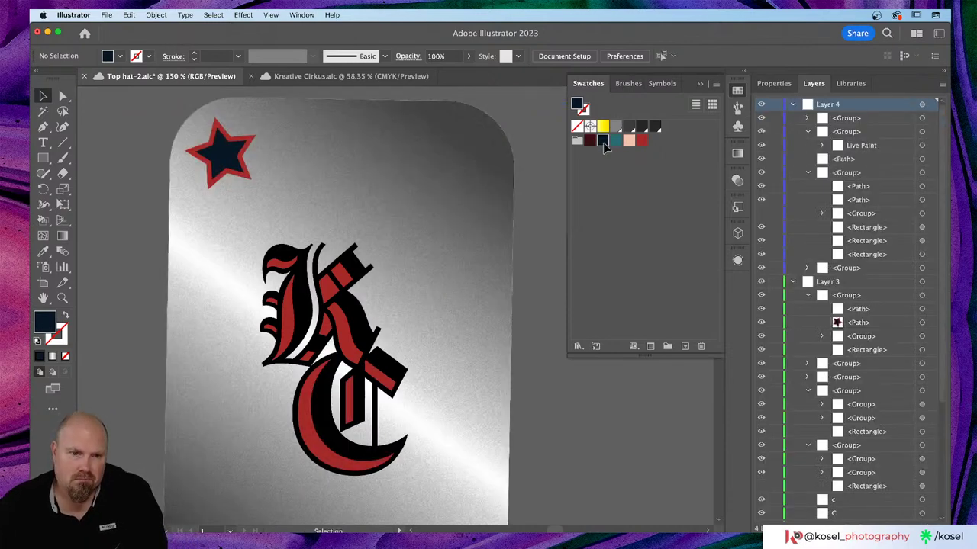
- Examine the whole hat artboard together with the cards and lettering variants around it
scroll(299, 206, right, 3)
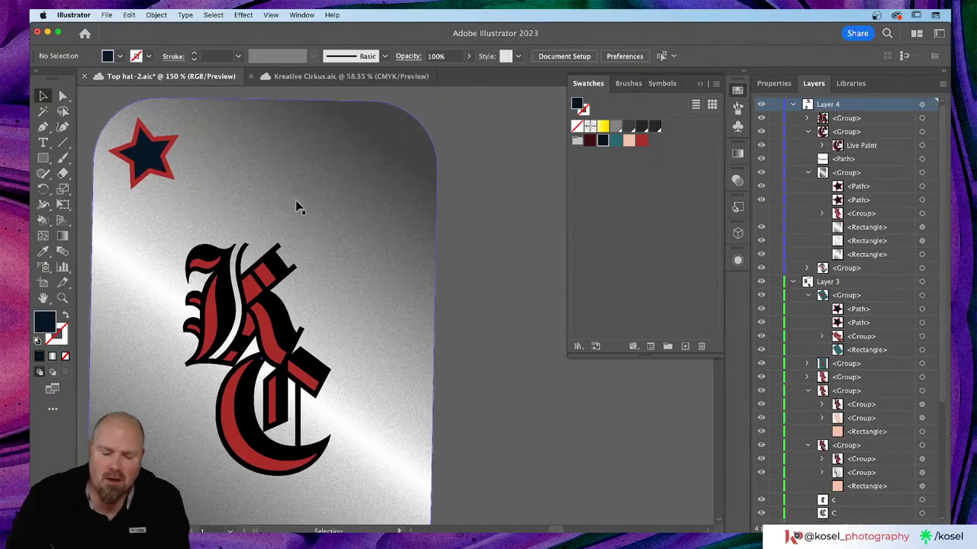
key(super+minus)
key(super+minus)
key(super+minus)
key(super+minus)
key(super+minus)
key(super+minus)
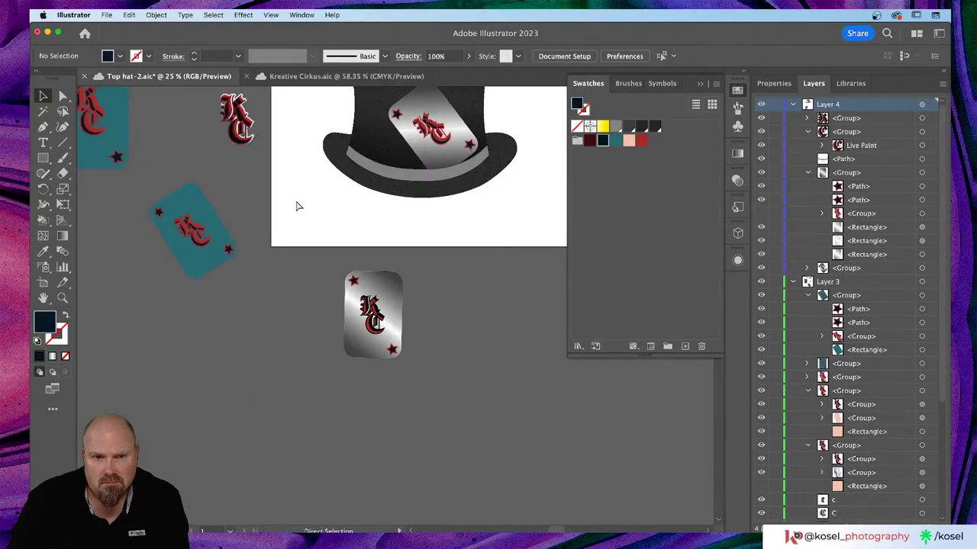
scroll(356, 203, up, 5)
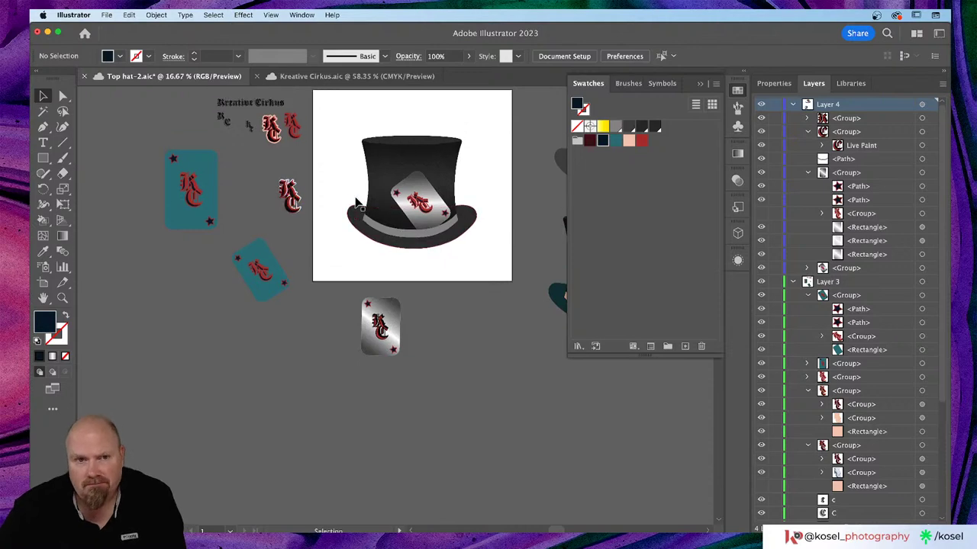
- Select the card on the hat, try adding a gradient mesh point on its upper right edge, and undo it
scroll(414, 275, up, 4)
scroll(414, 275, down, 4)
click(414, 275)
key(super+equal)
key(super+equal)
key(super+equal)
key(super+equal)
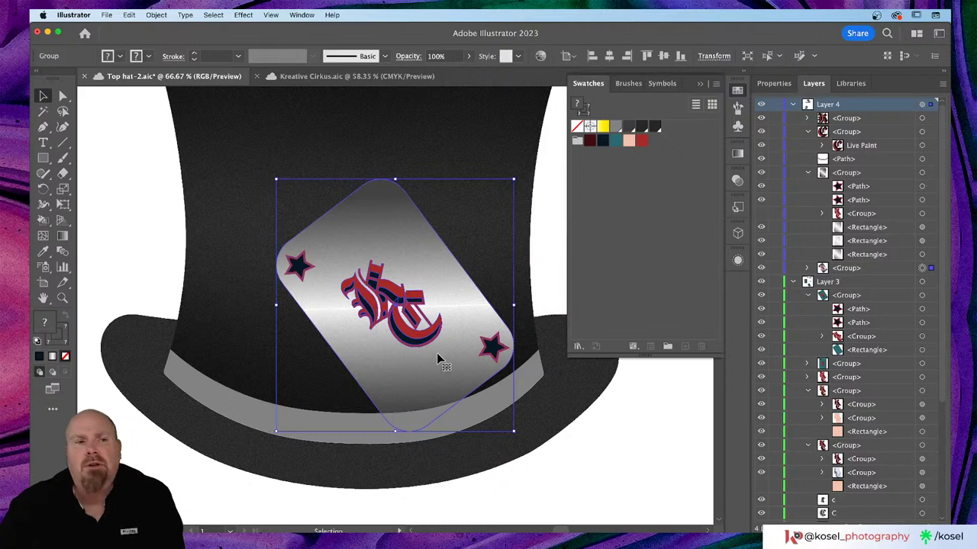
click(43, 236)
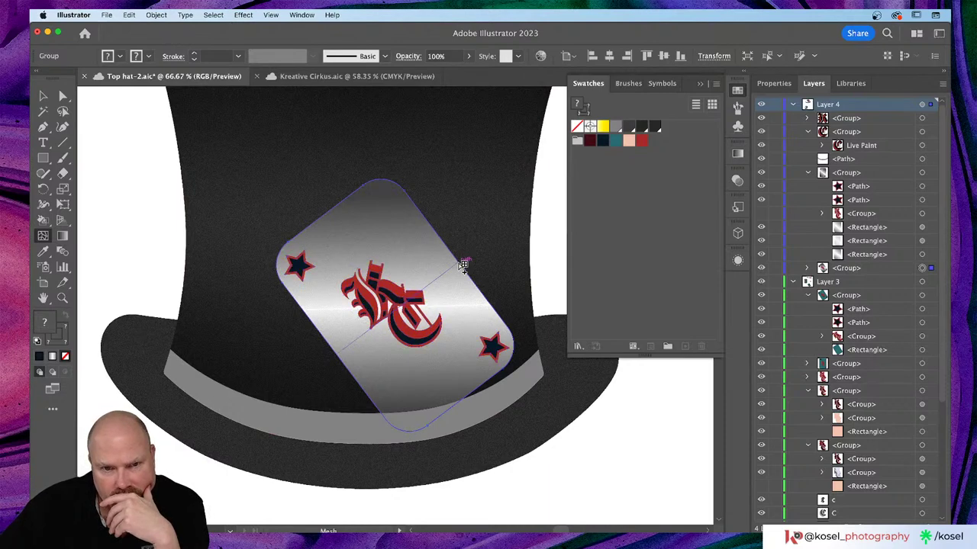
click(455, 269)
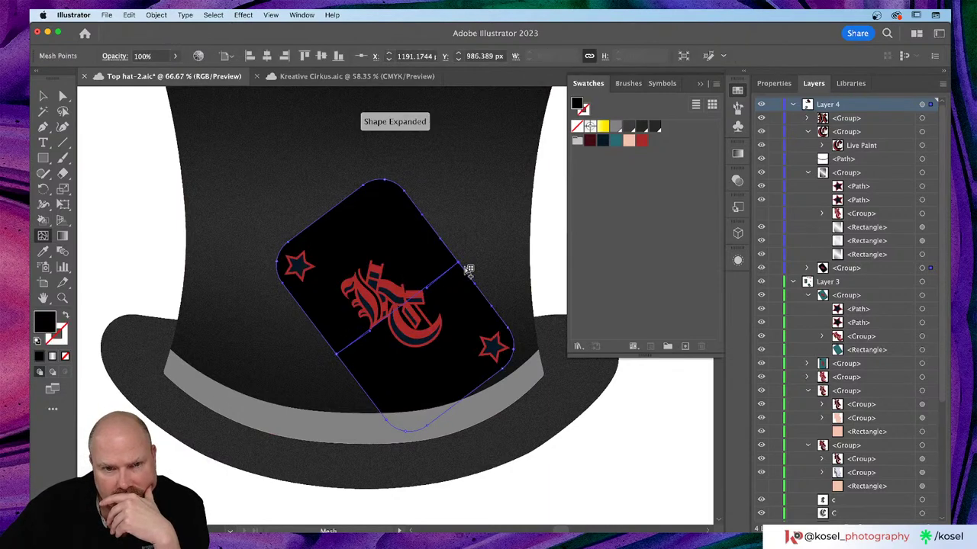
key(super+z)
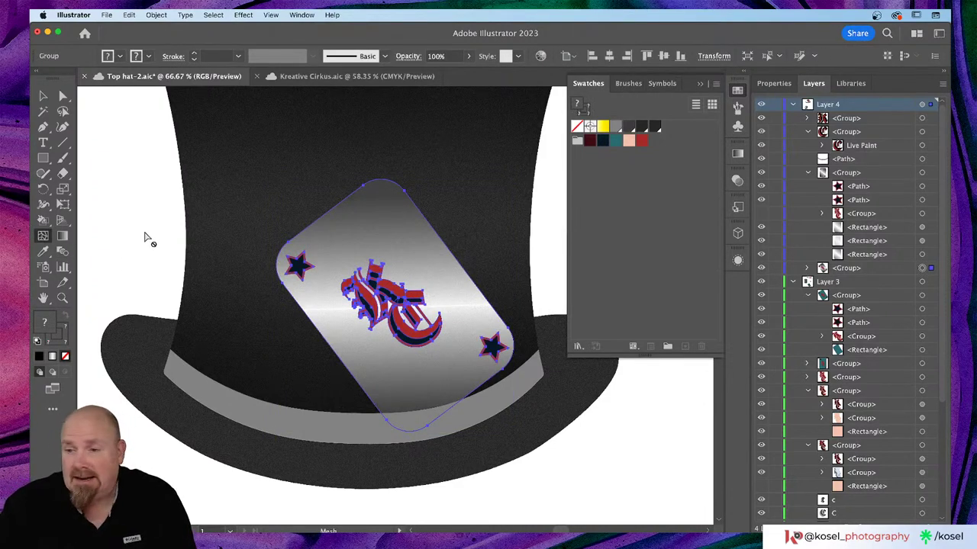
click(46, 93)
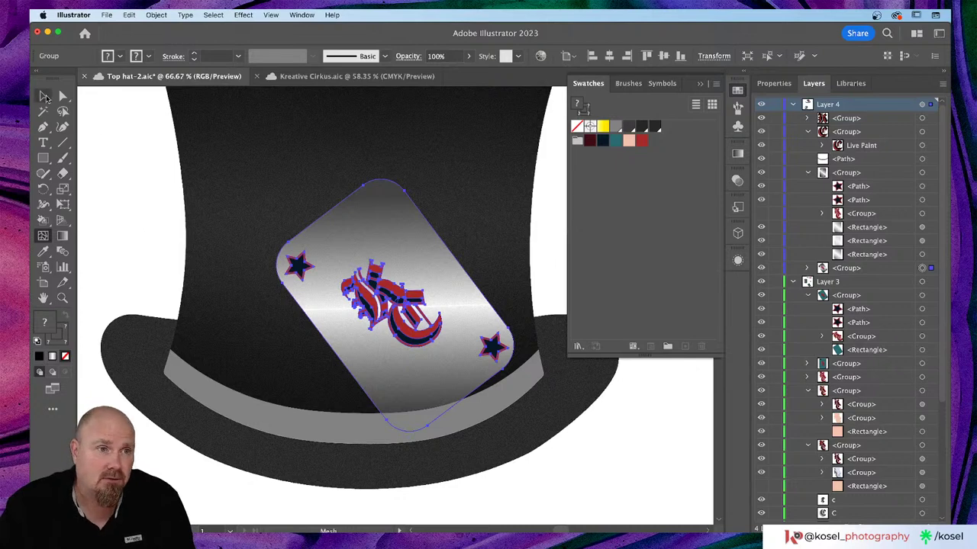
- Duplicate the hat's tilted silver card onto the empty canvas below the artboard, beside the upright silver card
key(super+minus)
key(super+minus)
key(super+minus)
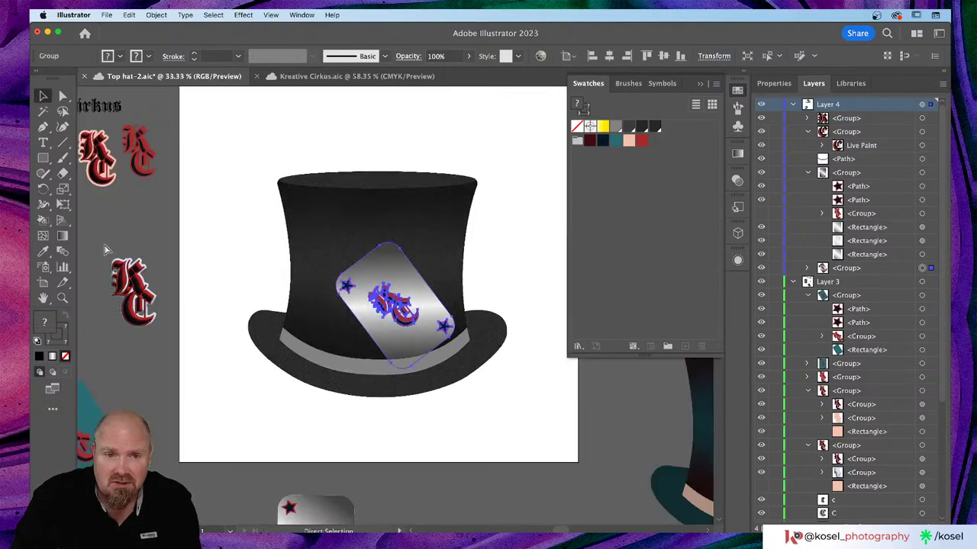
scroll(108, 242, down, 5)
scroll(108, 242, left, 5)
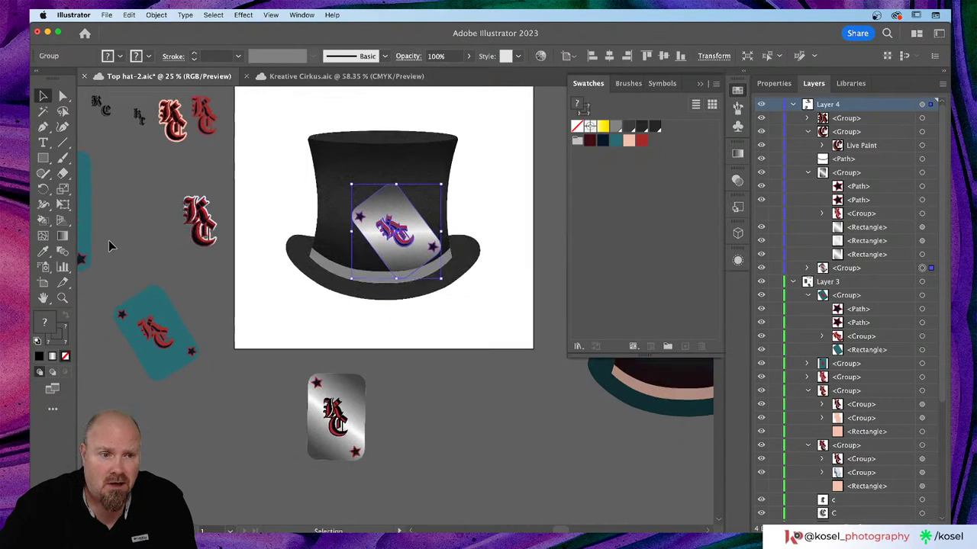
scroll(108, 242, right, 10)
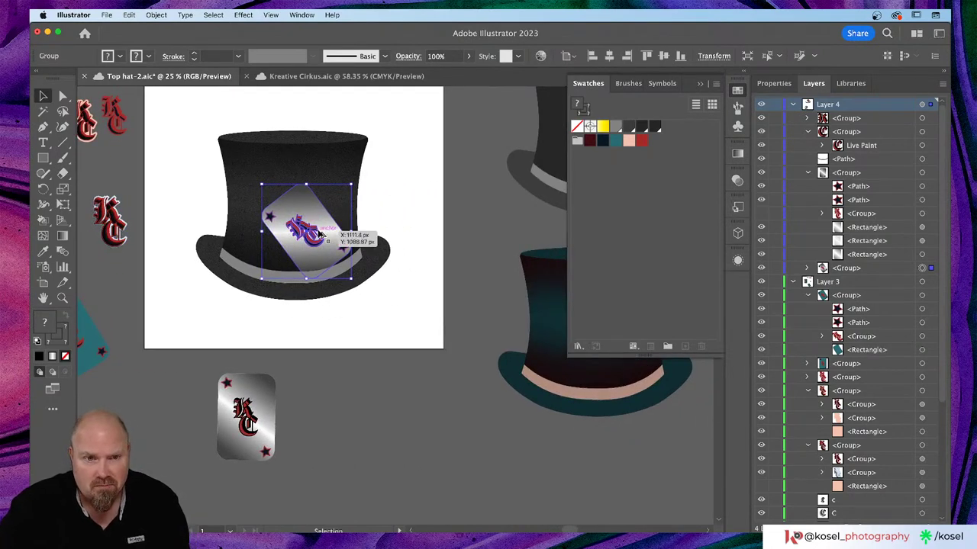
drag(333, 260, 428, 481)
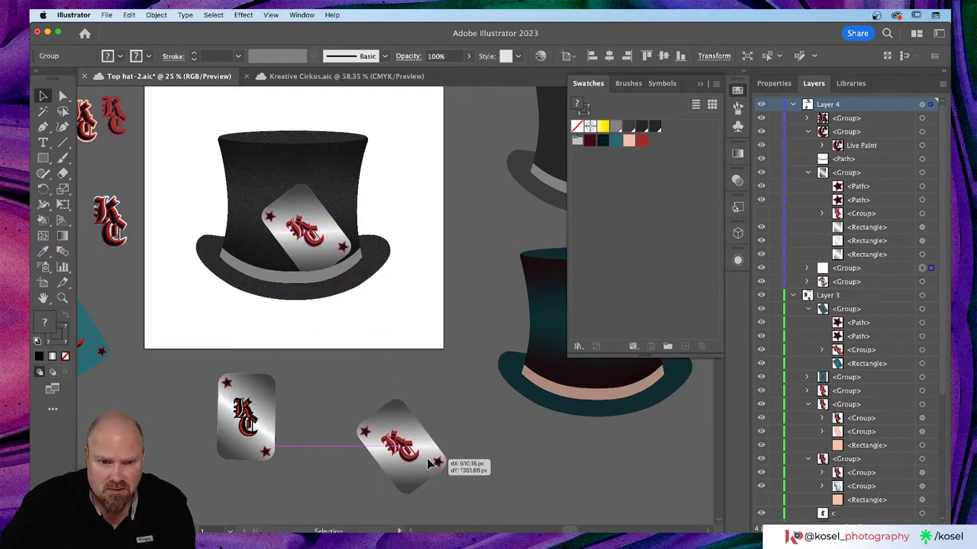
- Try expanding the appearance of the duplicated silver card, check the result across all cards, and undo it
key(super+equal)
key(super+equal)
key(super+equal)
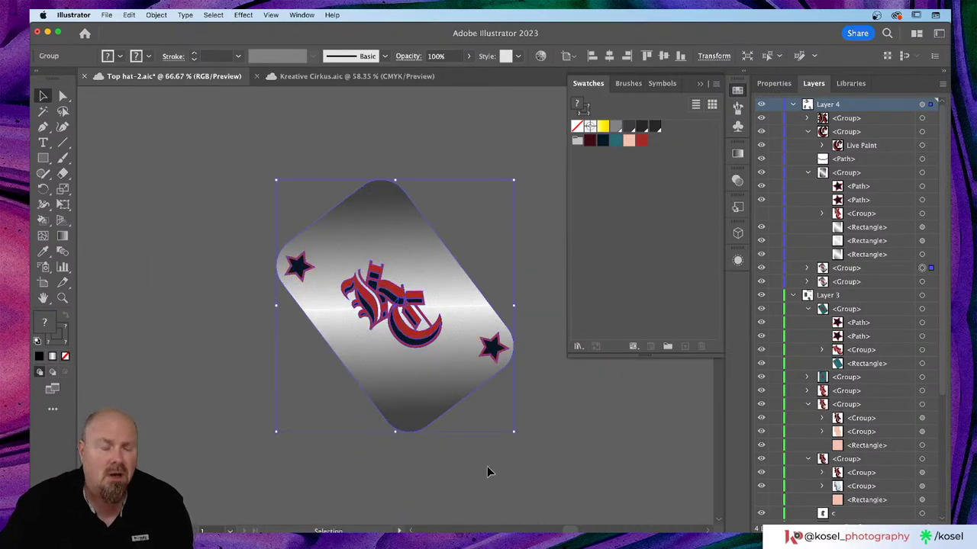
click(107, 15)
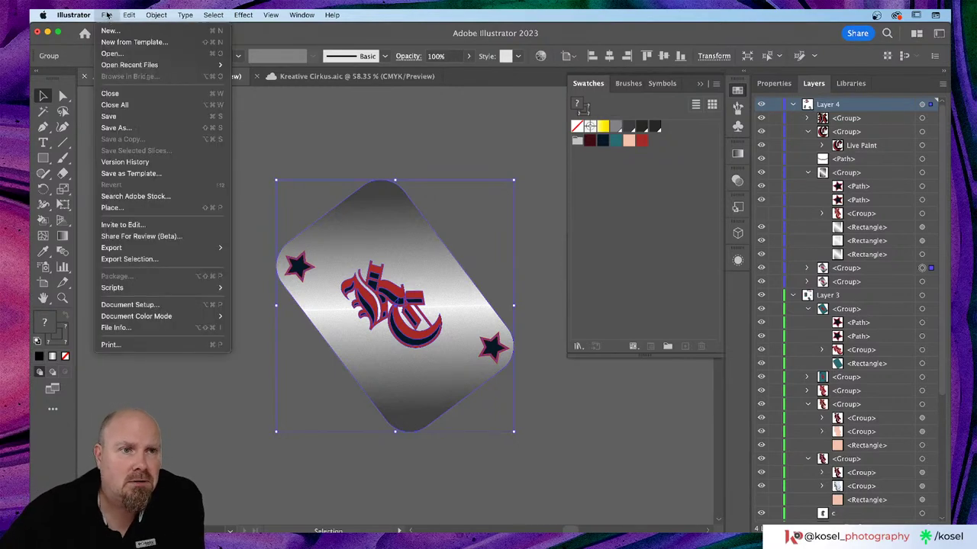
mouse_move(151, 15)
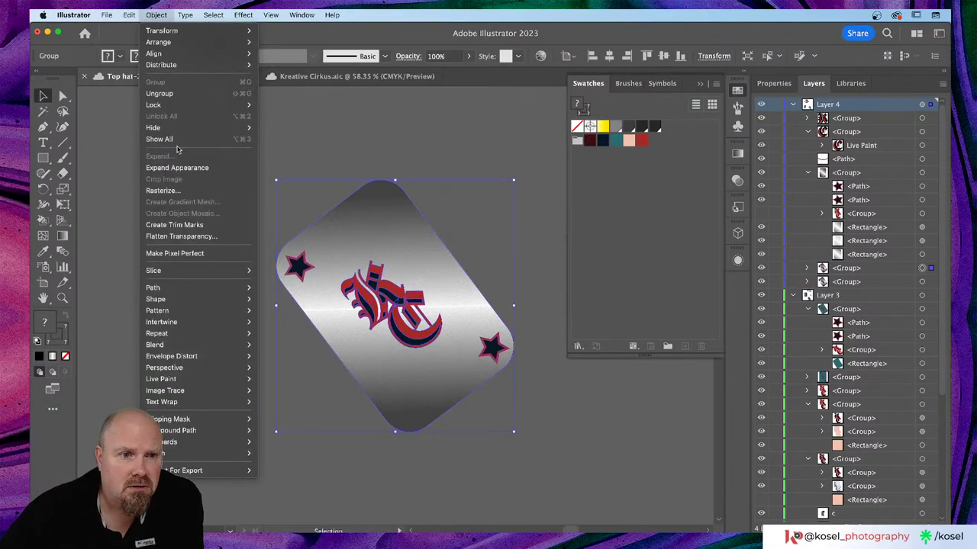
click(167, 165)
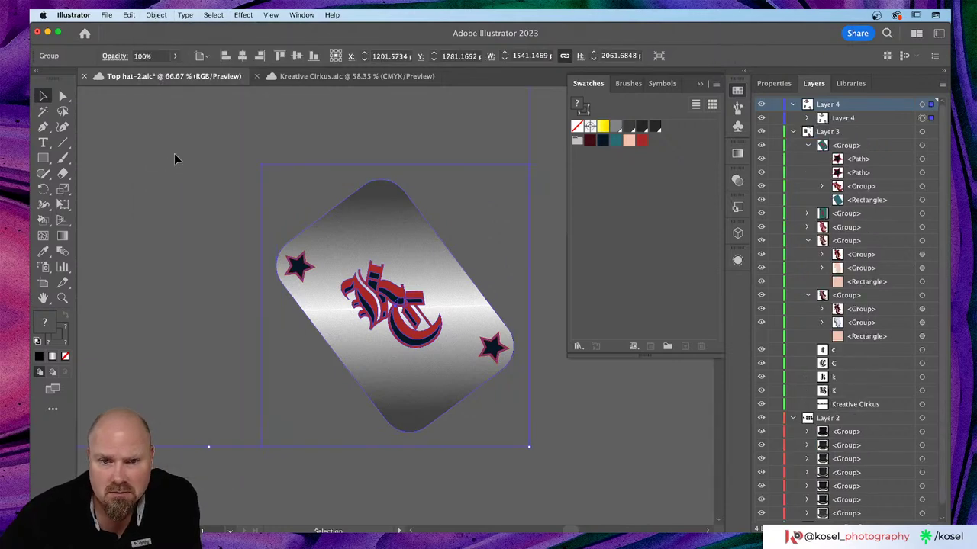
click(530, 404)
click(403, 301)
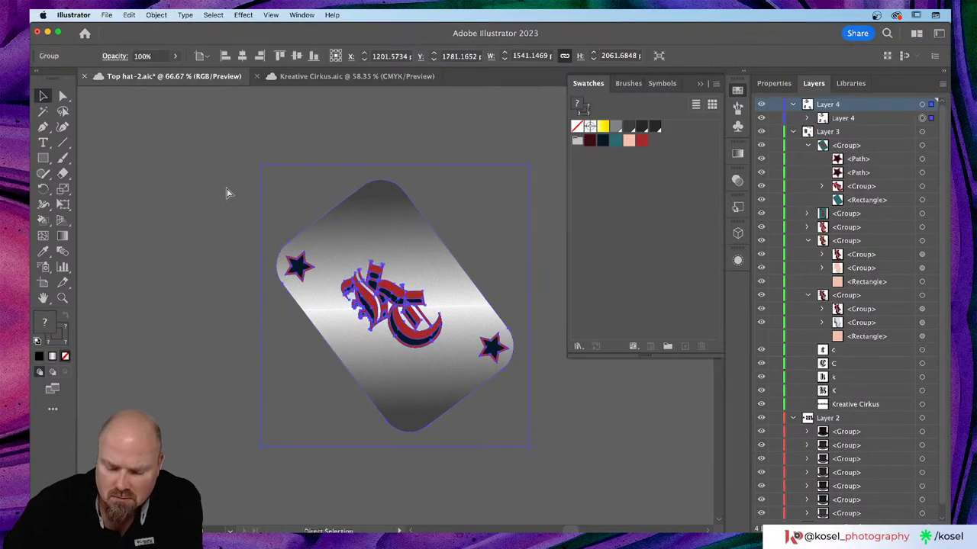
key(super+minus)
key(super+minus)
key(super+minus)
key(super+minus)
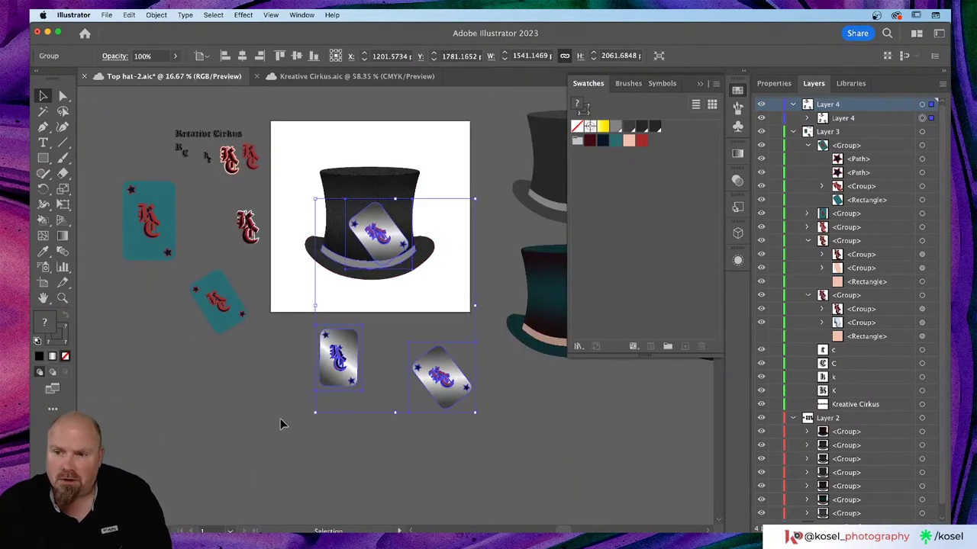
key(super+z)
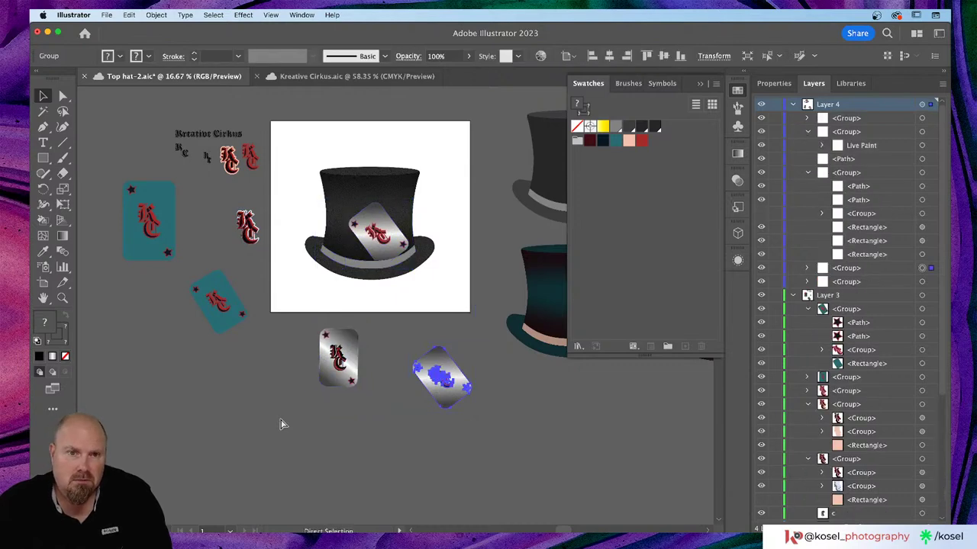
- Reselect the duplicated silver card, try Expand Appearance again, undo it, and clear the selection
click(442, 455)
key(v)
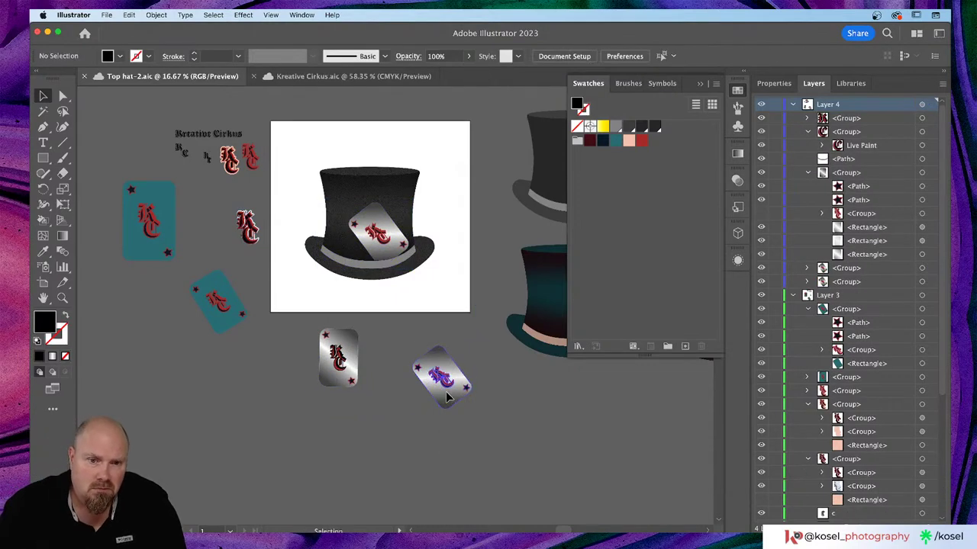
click(446, 393)
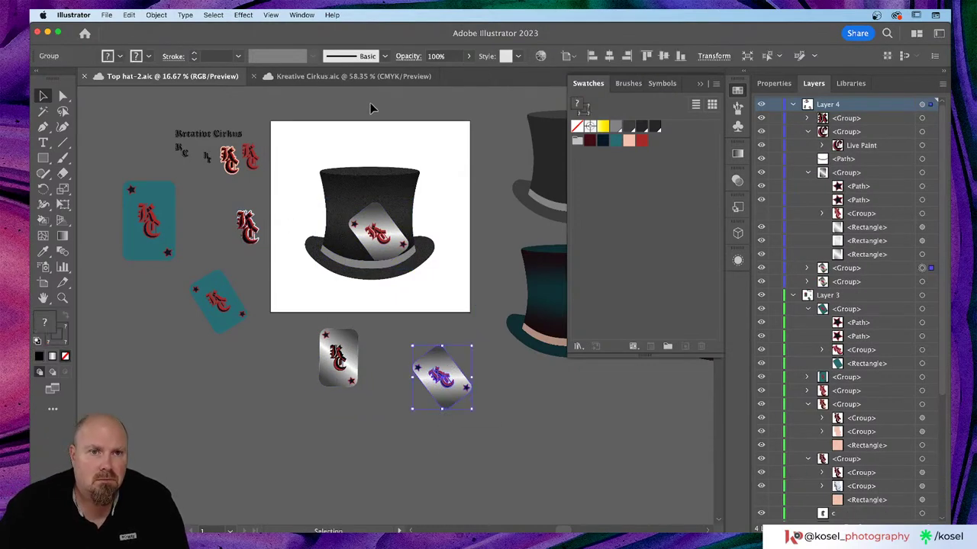
click(108, 15)
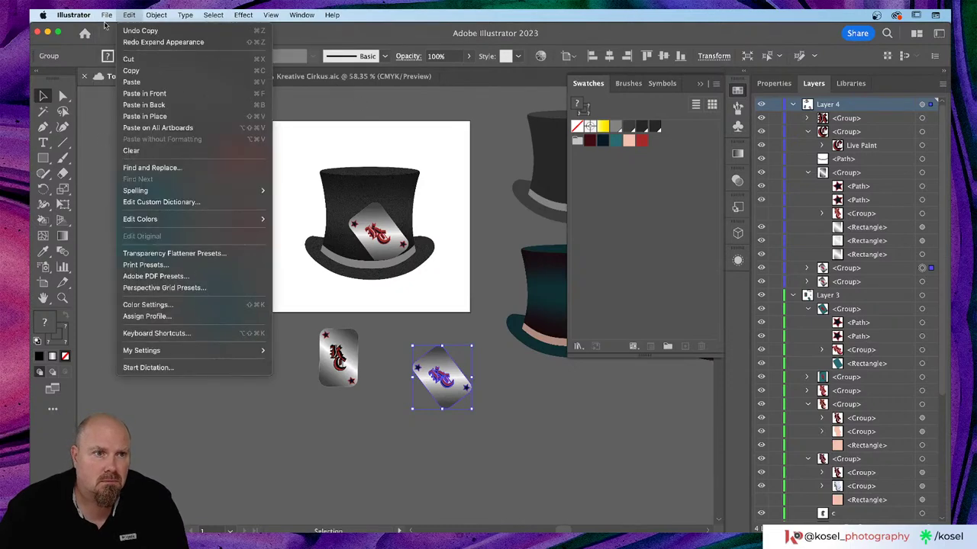
mouse_move(127, 16)
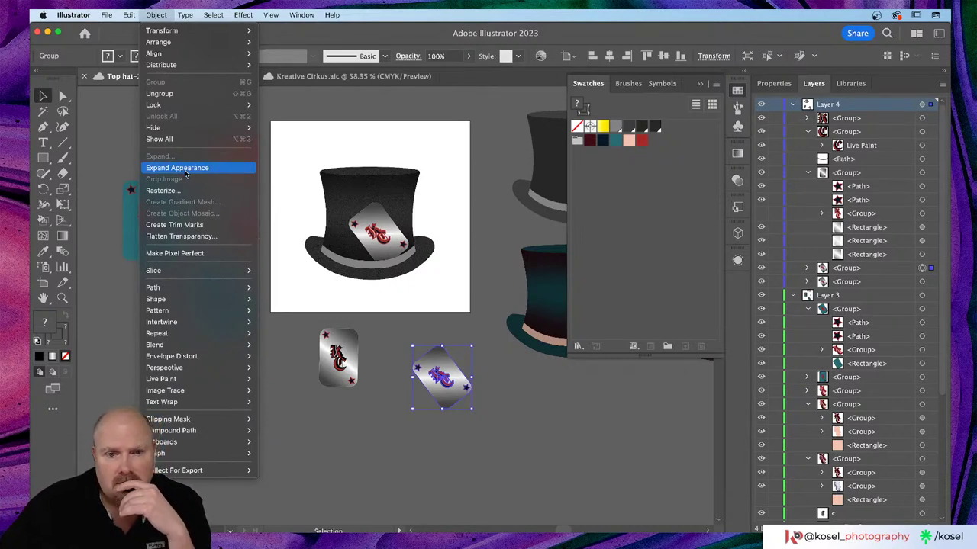
click(185, 168)
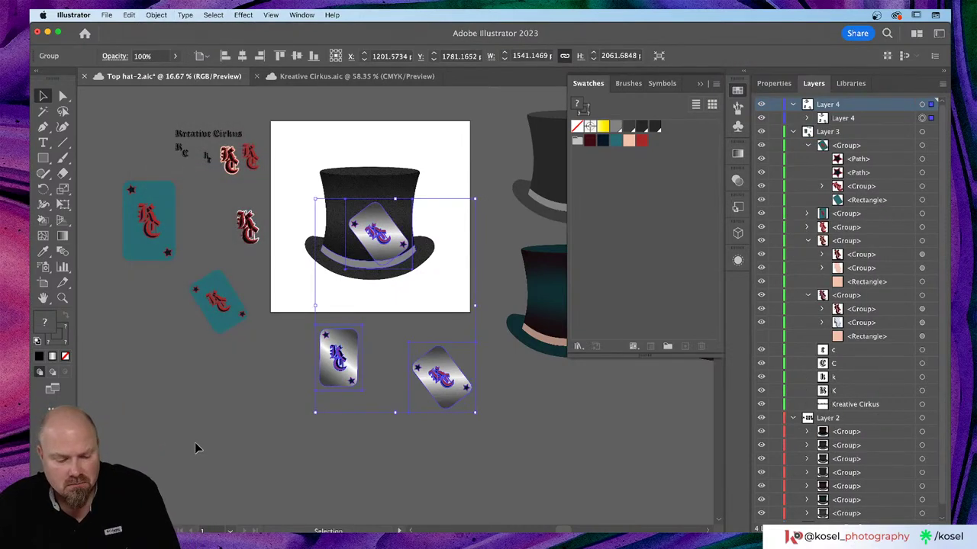
key(super+z)
click(338, 518)
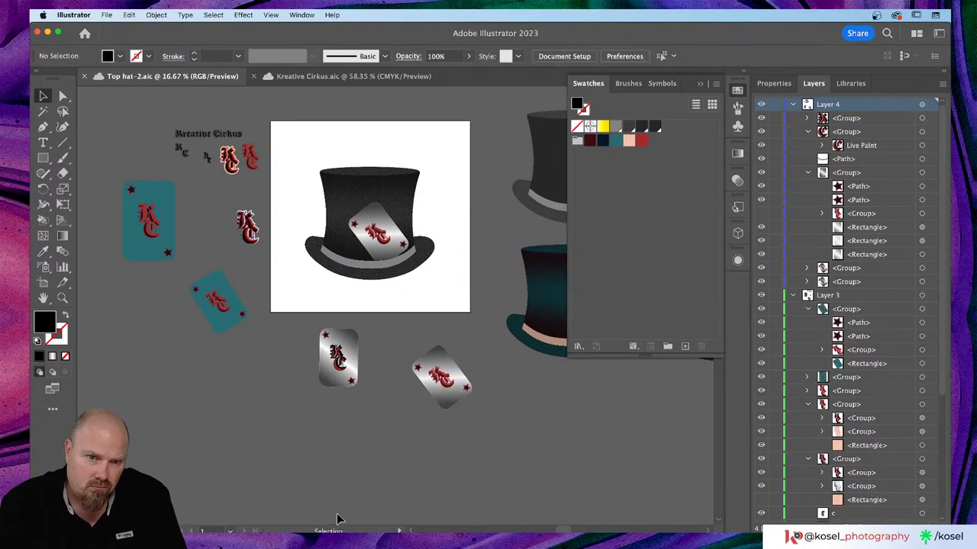
- Collapse the swatches to uncover the artwork beside the artboard
scroll(429, 488, up, 1)
scroll(429, 489, up, 1)
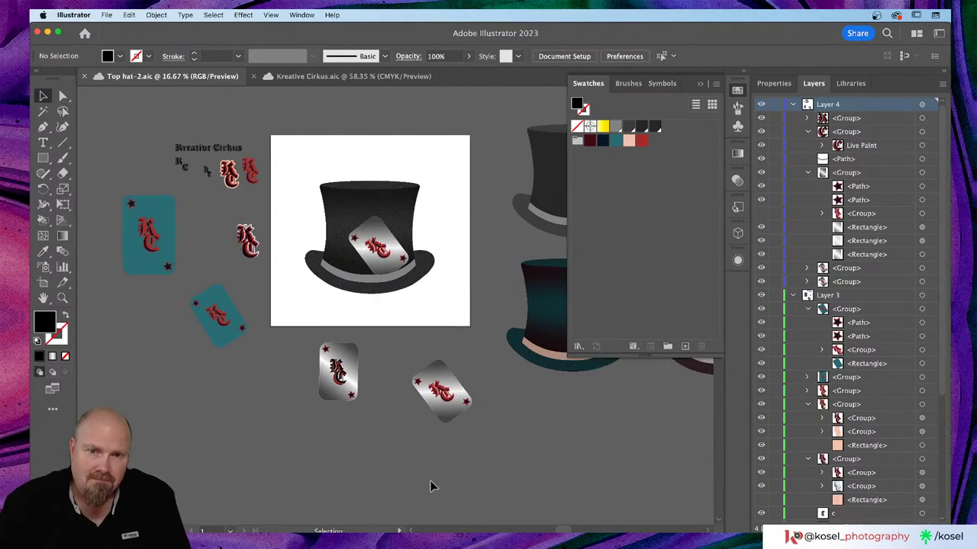
scroll(430, 489, left, 2)
scroll(429, 489, up, 2)
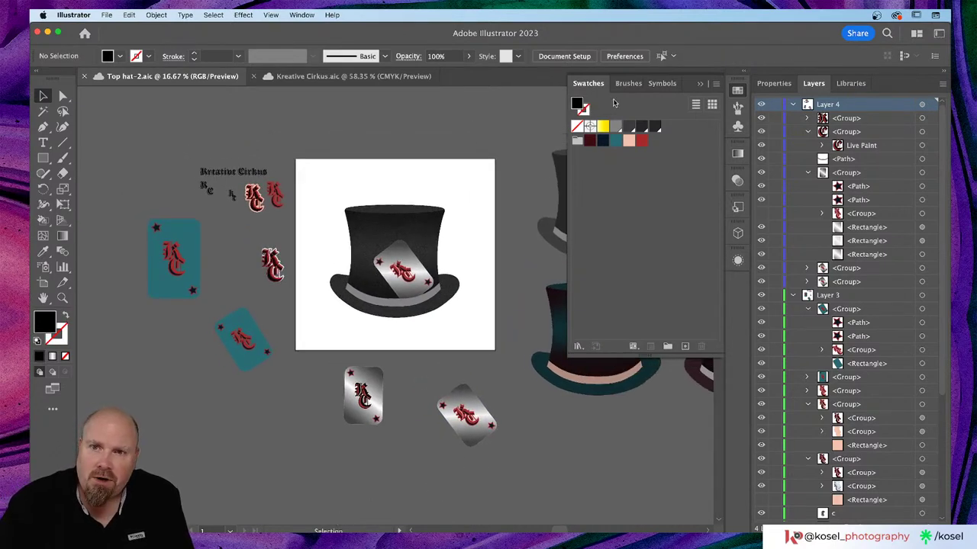
click(700, 85)
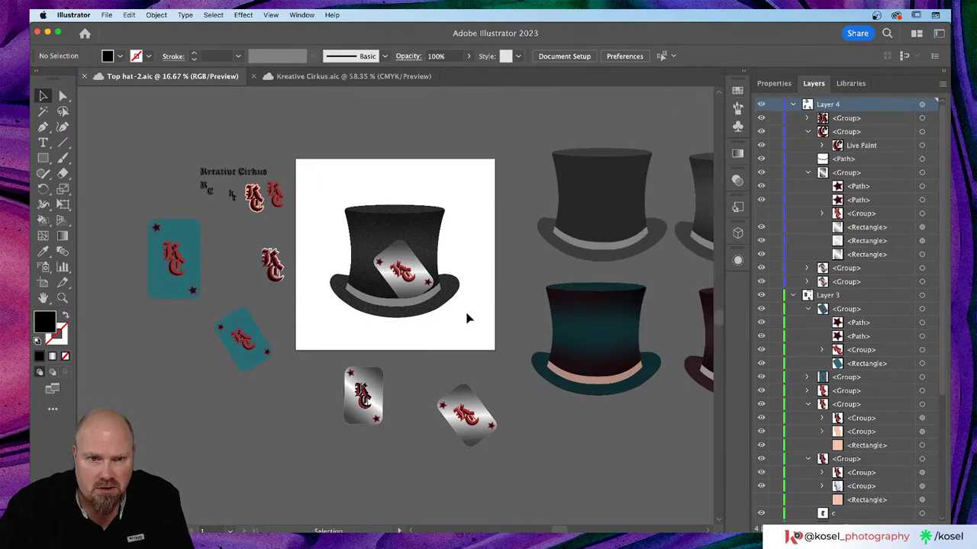
- Examine the hat's card up close, comparing it with the upright silver card and the tilted duplicate below the artboard
scroll(468, 318, down, 2)
scroll(468, 318, left, 2)
scroll(467, 318, up, 4)
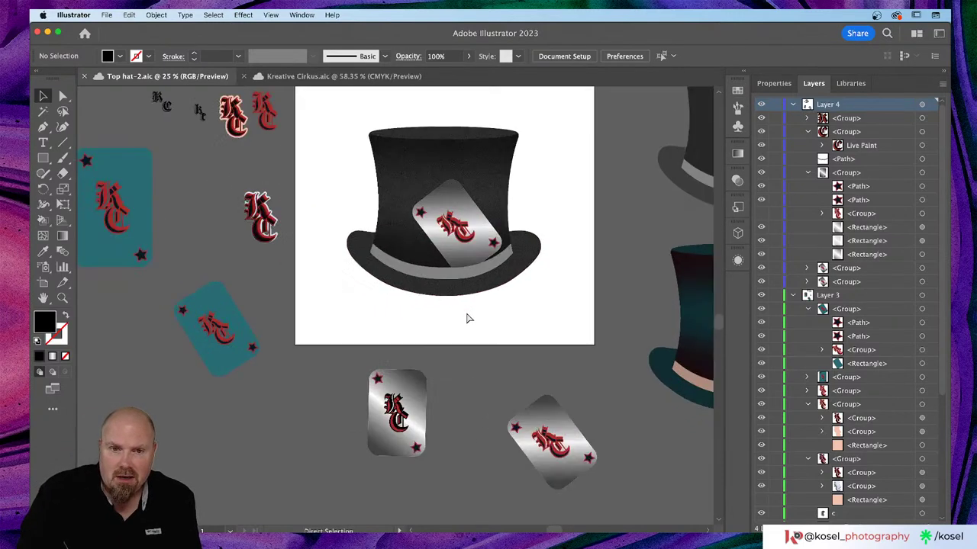
scroll(462, 321, up, 5)
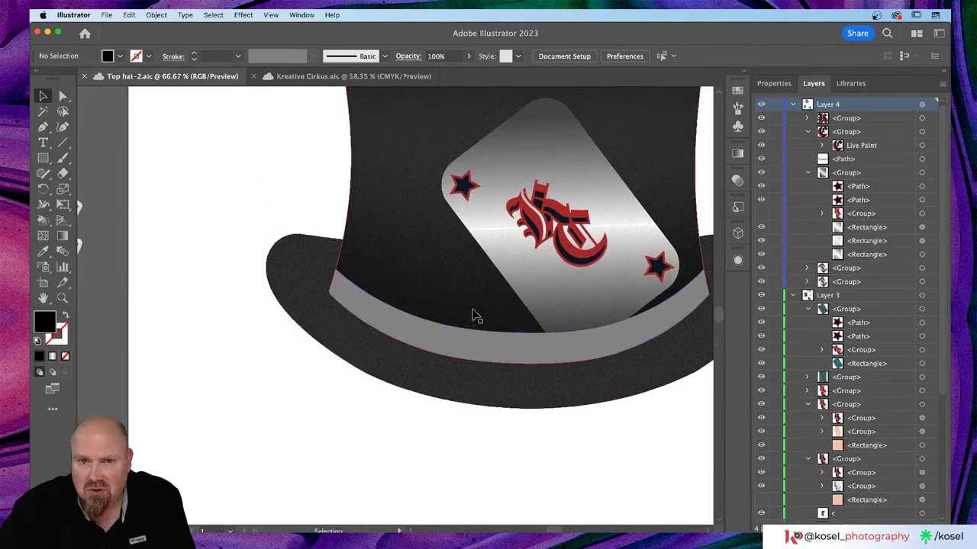
scroll(445, 307, right, 5)
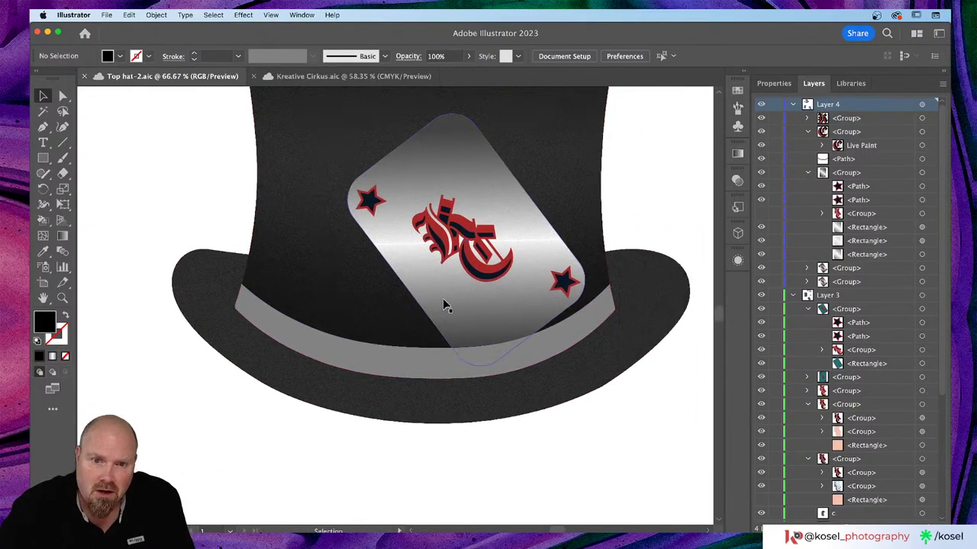
scroll(445, 305, down, 10)
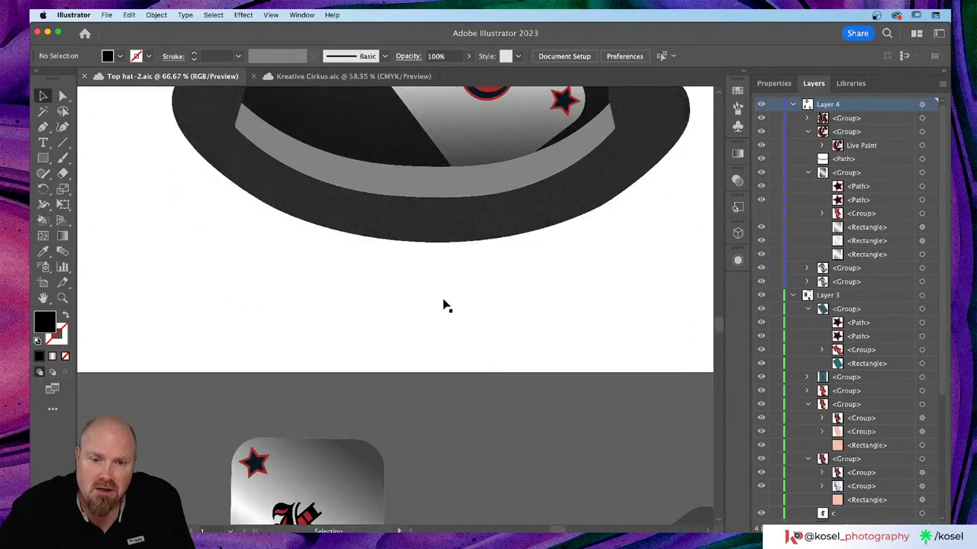
scroll(442, 299, down, 5)
scroll(443, 297, right, 3)
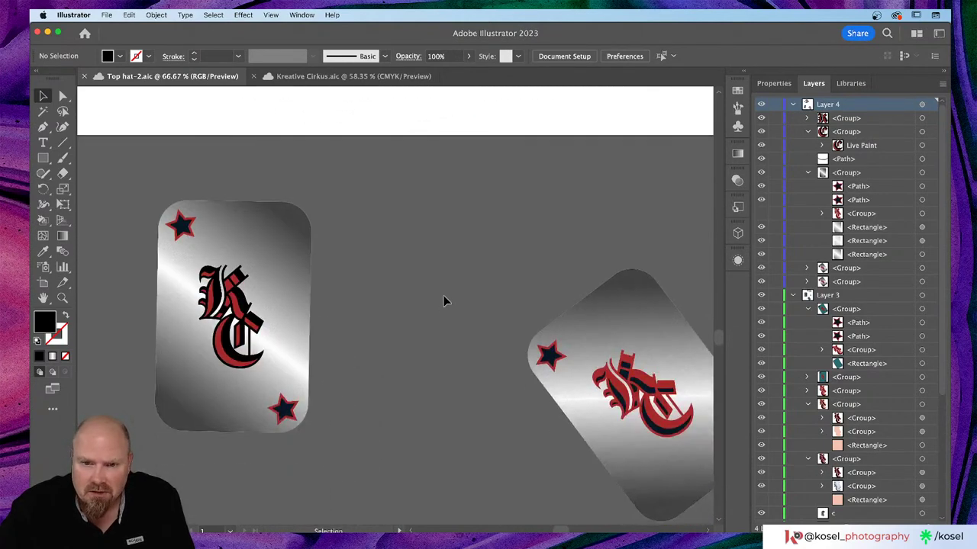
scroll(425, 288, right, 3)
scroll(426, 292, right, 3)
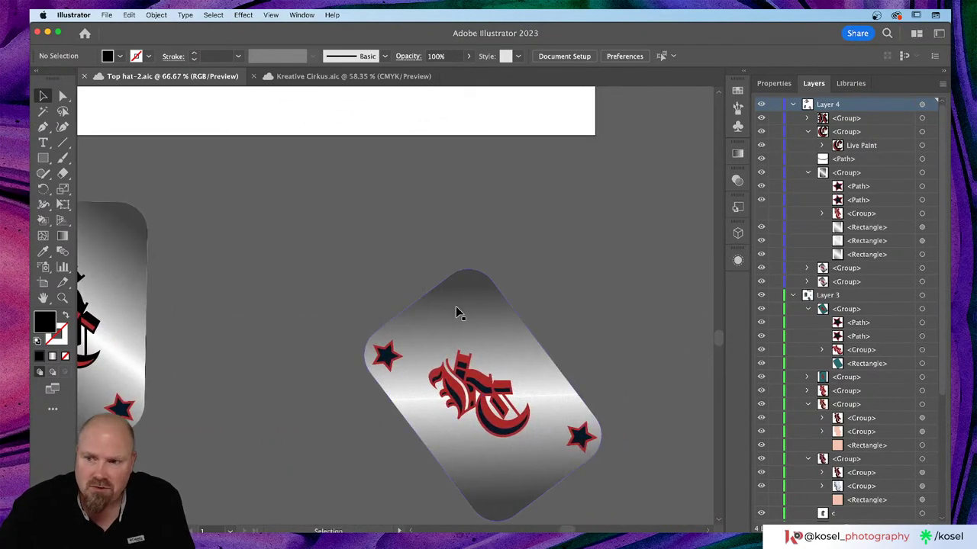
- Select the duplicated silver card, try adjusting its right edge with Direct Selection, and undo the change
click(456, 313)
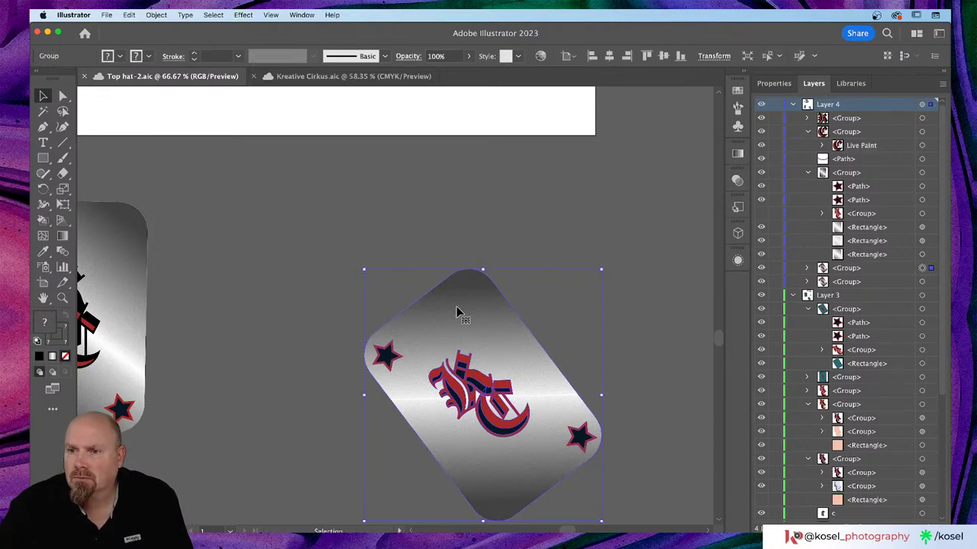
scroll(456, 313, down, 5)
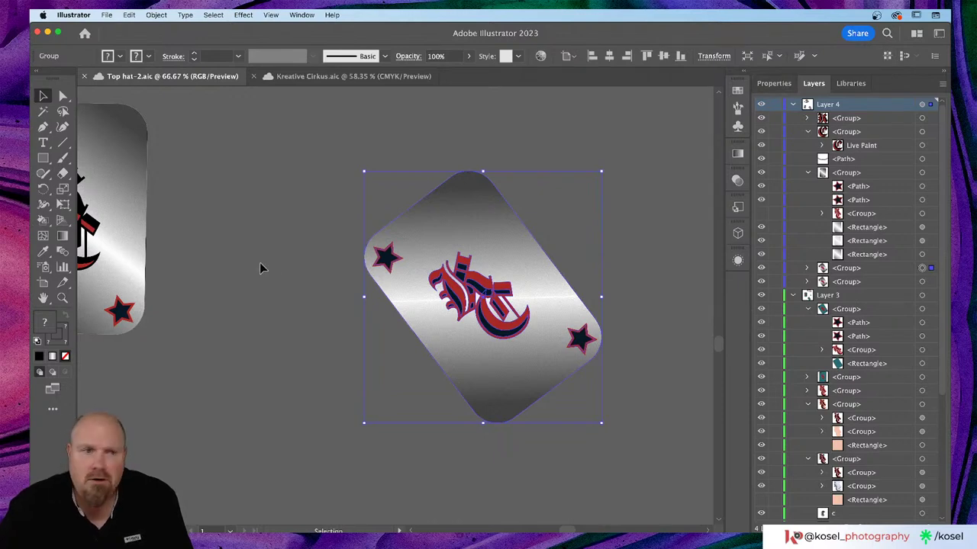
click(43, 235)
click(64, 95)
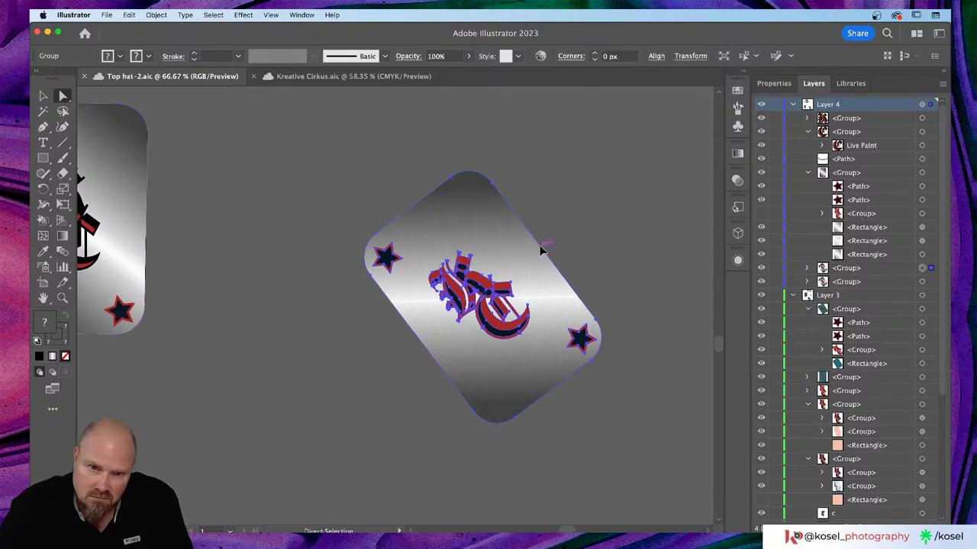
key(super+z)
key(super+z)
key(super+z)
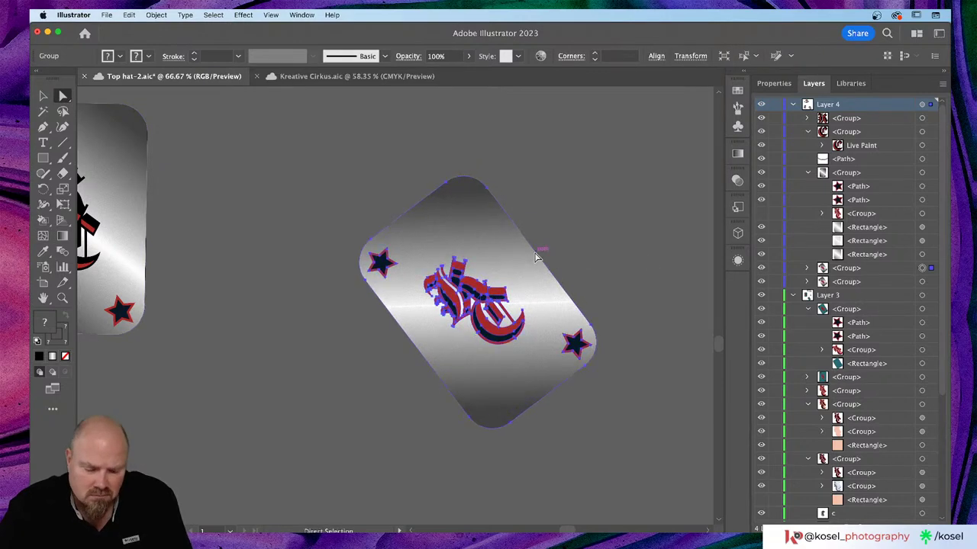
- Undo the last edge change, try a Pucker dent on the duplicated silver card's upper-right edge, and undo it
key(super+z)
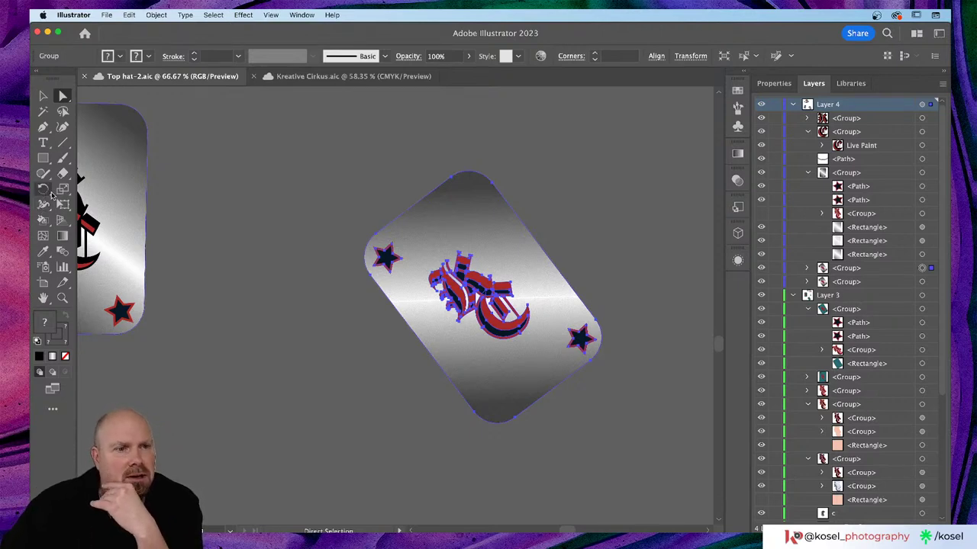
click(44, 190)
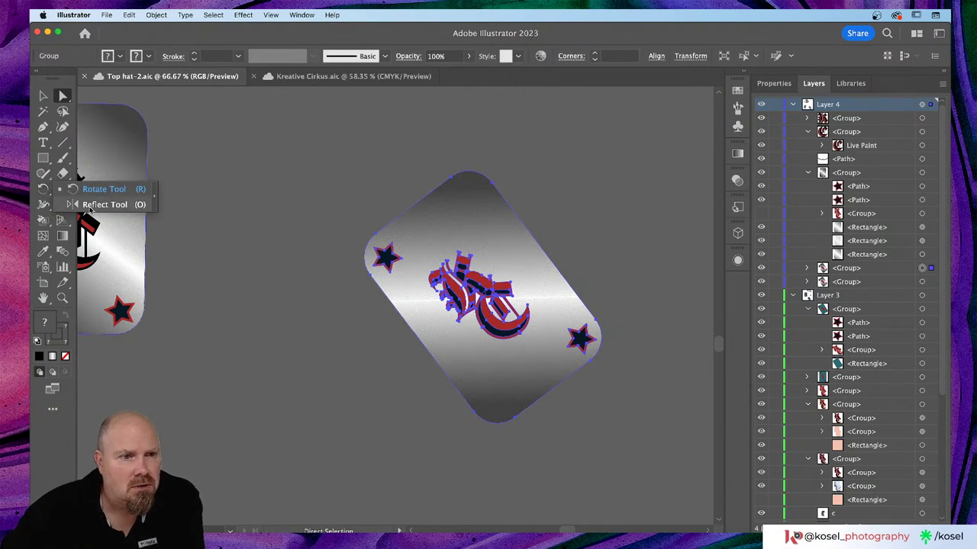
click(43, 206)
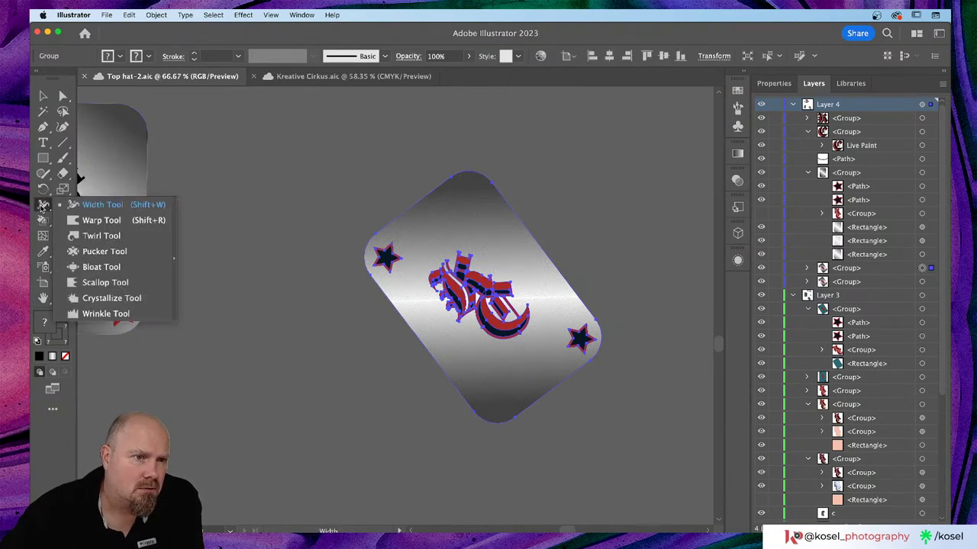
click(122, 251)
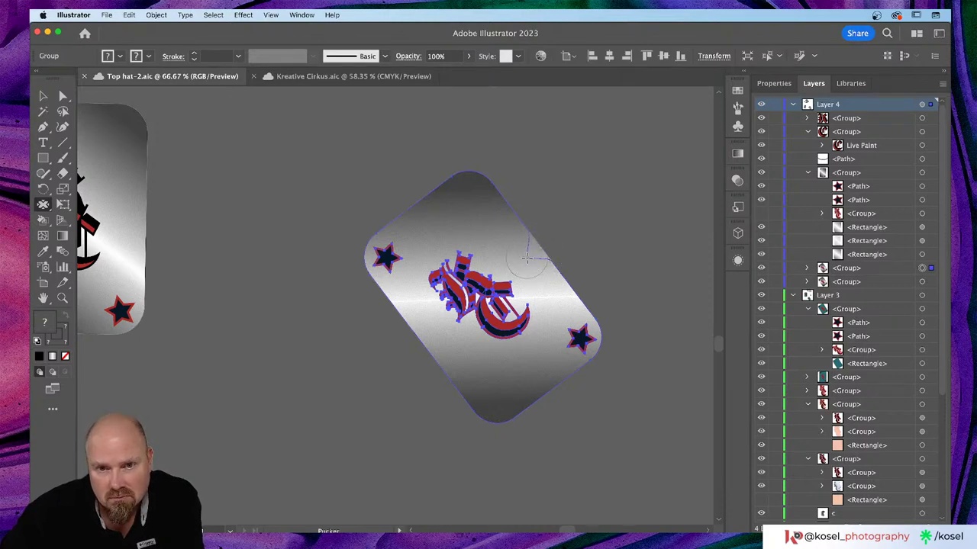
click(526, 258)
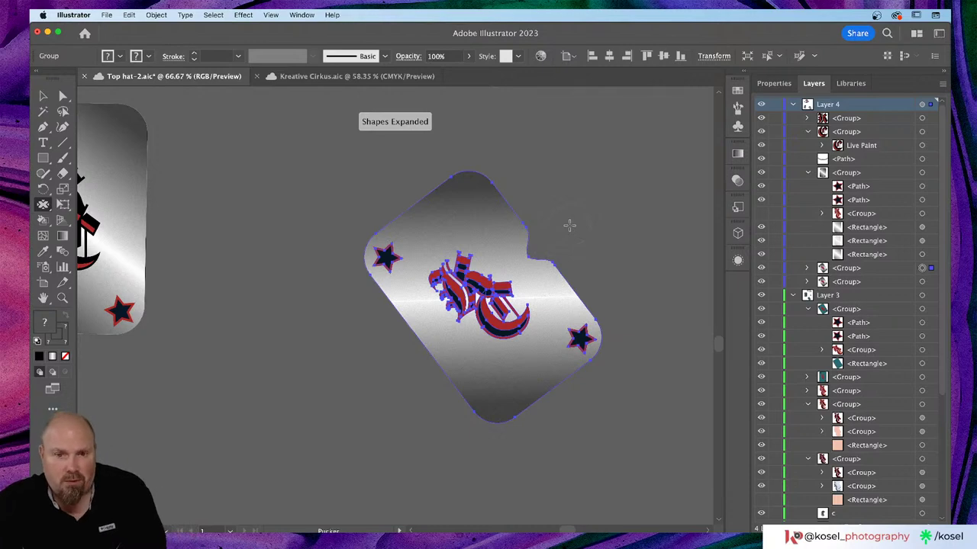
key(super+z)
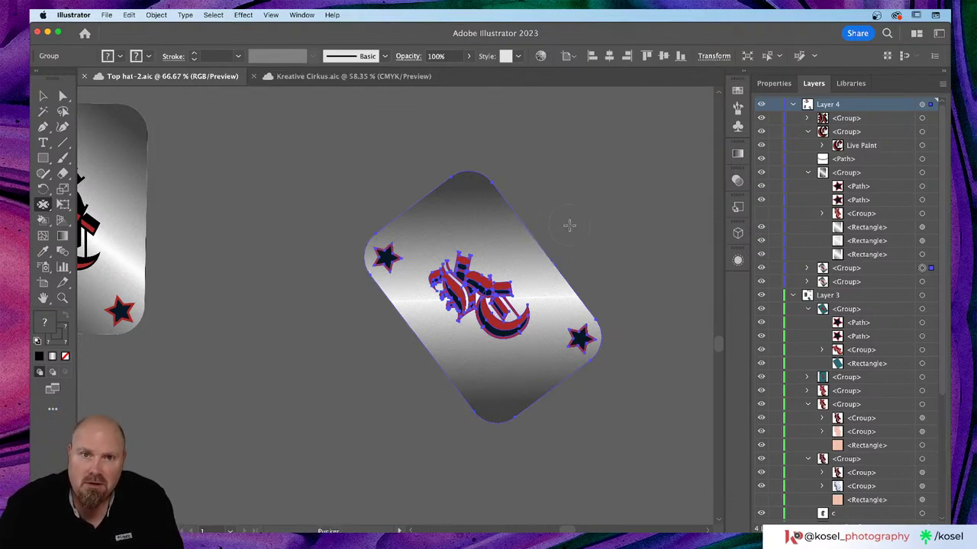
- Set the Pucker tool's global brush dimensions to 300 px wide and 300 px high
scroll(560, 216, down, 3)
scroll(561, 215, up, 1)
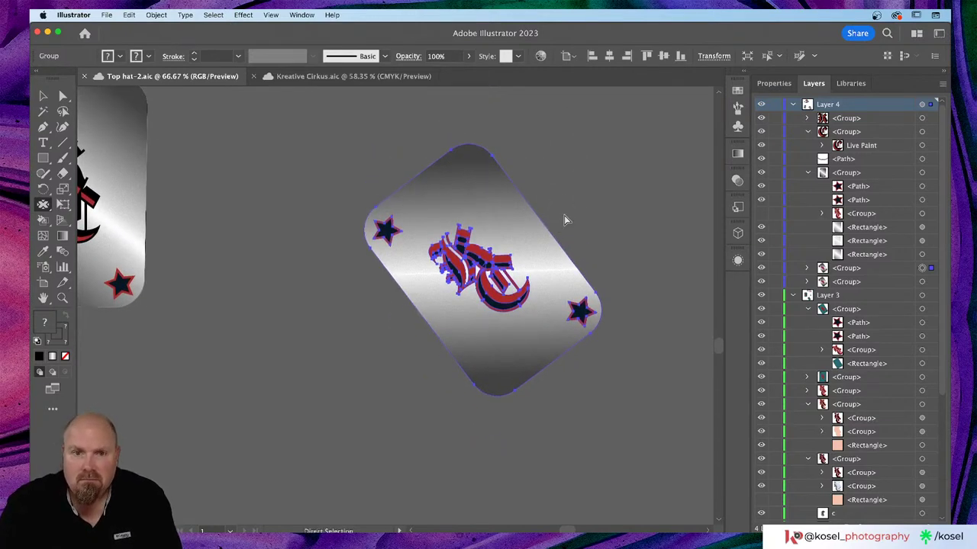
key(super+1)
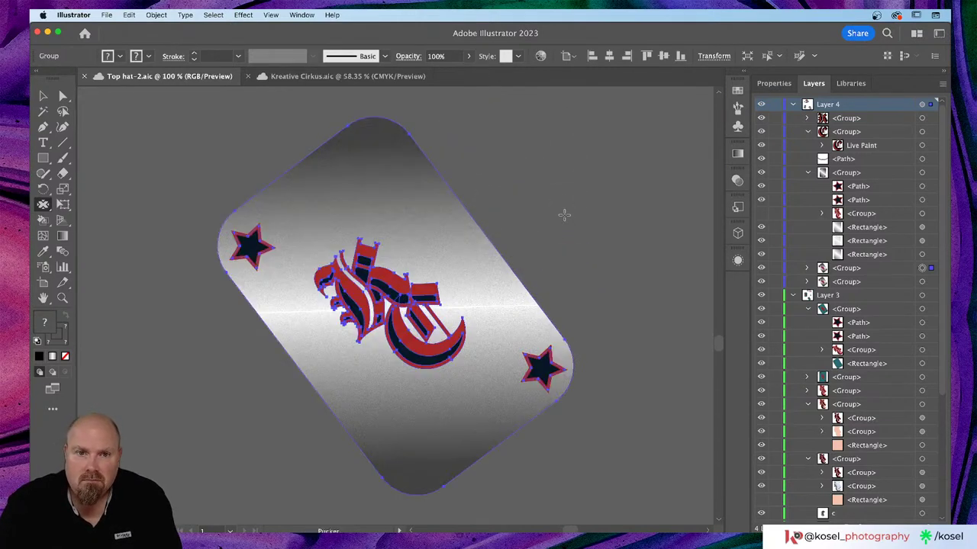
double_click(43, 204)
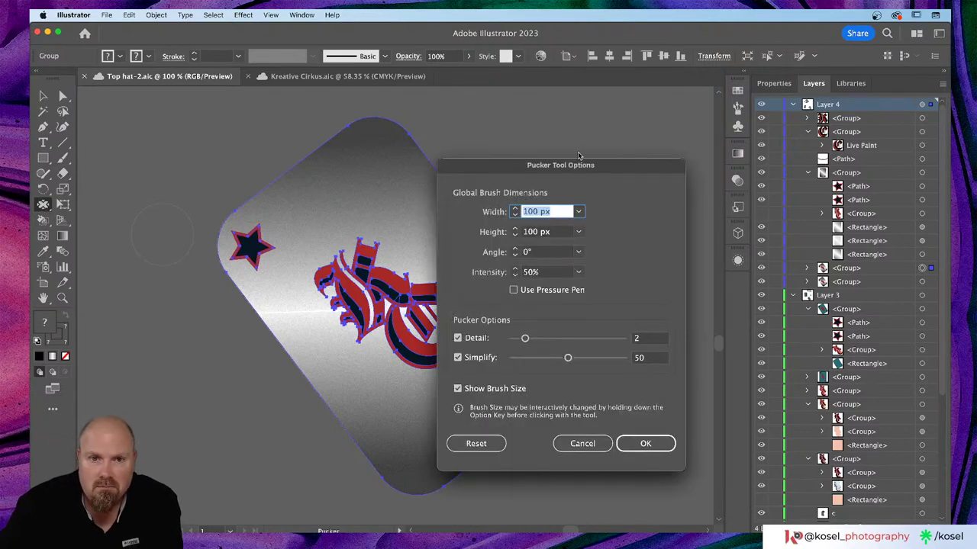
drag(571, 166, 763, 103)
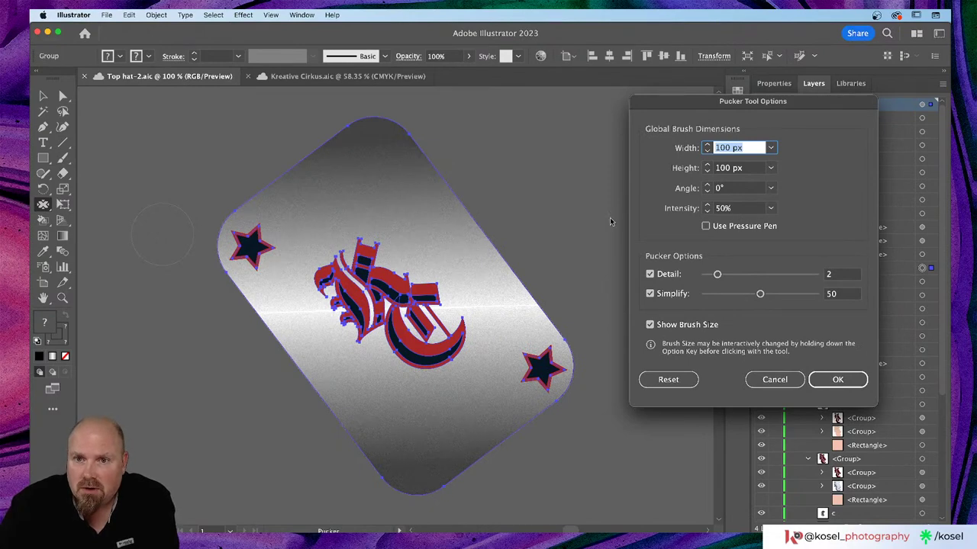
scroll(708, 147, up, 6)
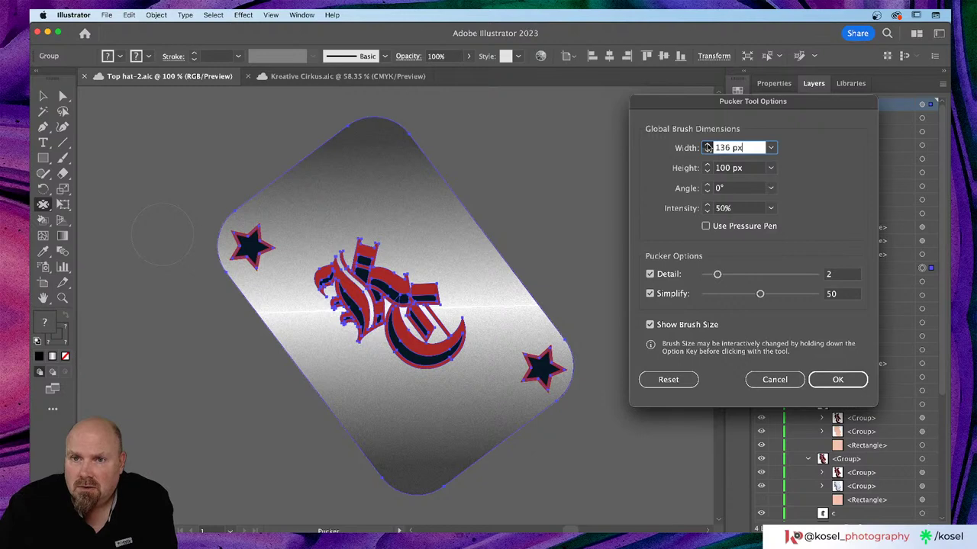
scroll(707, 147, up, 9)
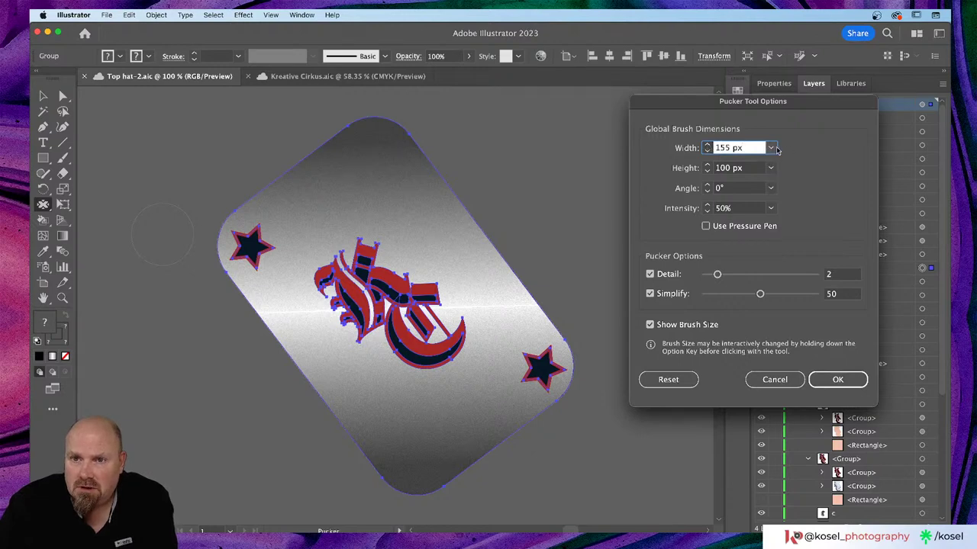
click(771, 147)
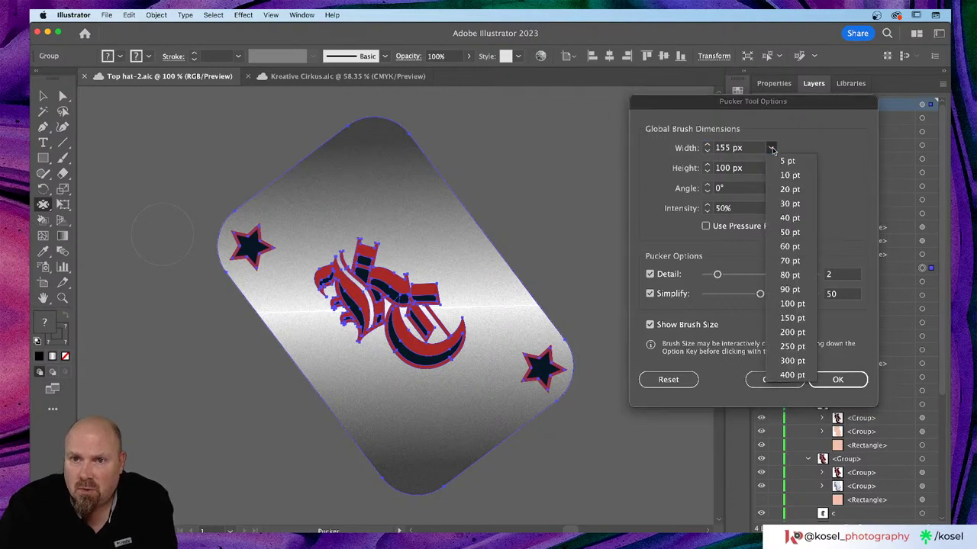
click(789, 361)
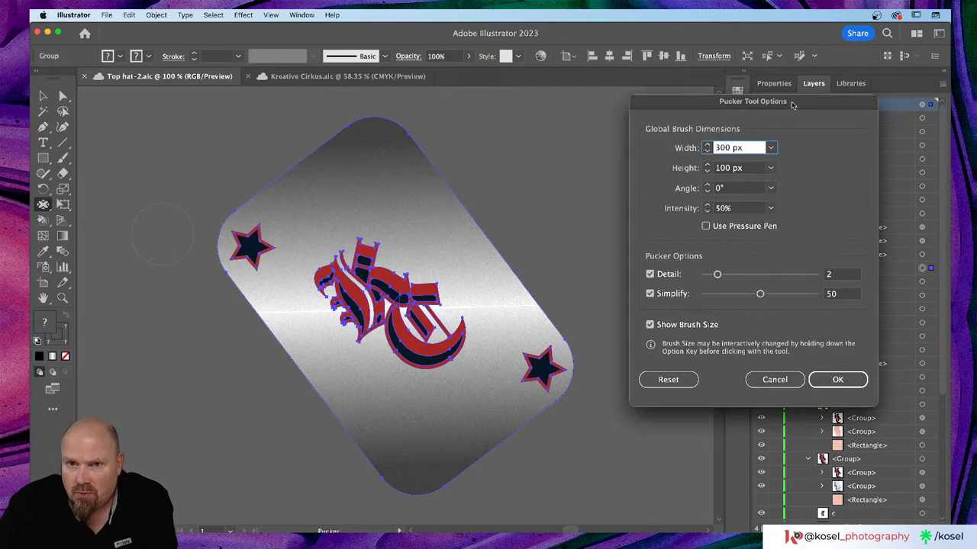
click(771, 168)
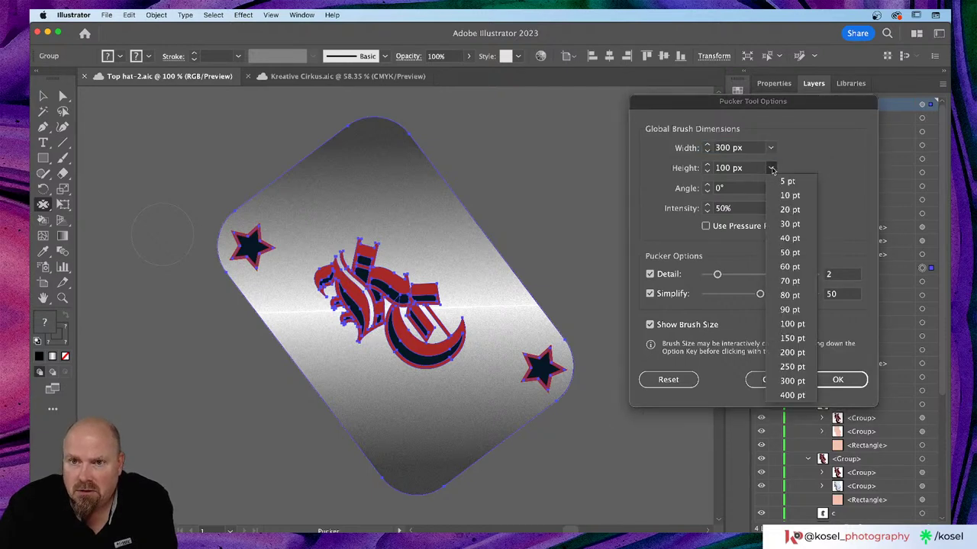
click(790, 380)
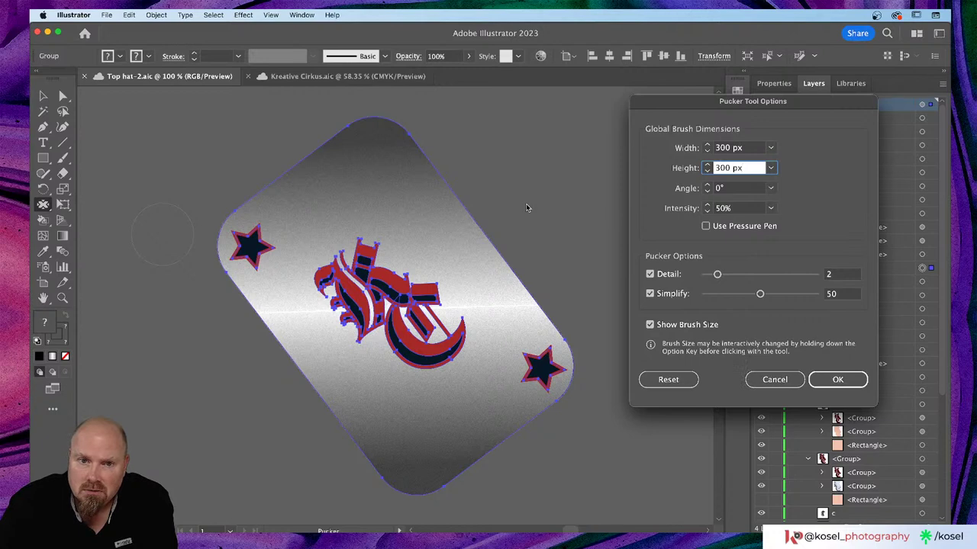
click(839, 381)
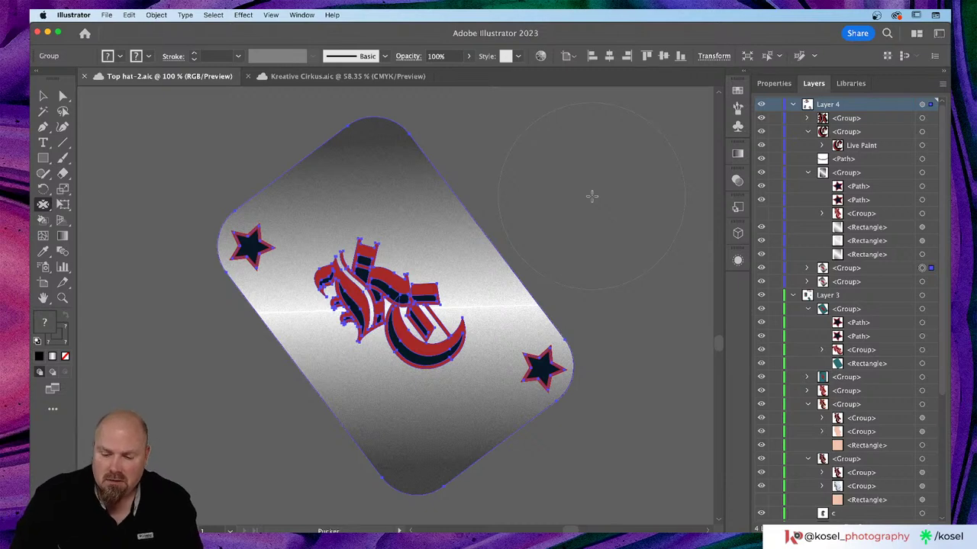
- Try puckering the duplicated card just inside its right edge with the enlarged brush, and undo the distortion
key(super+plus)
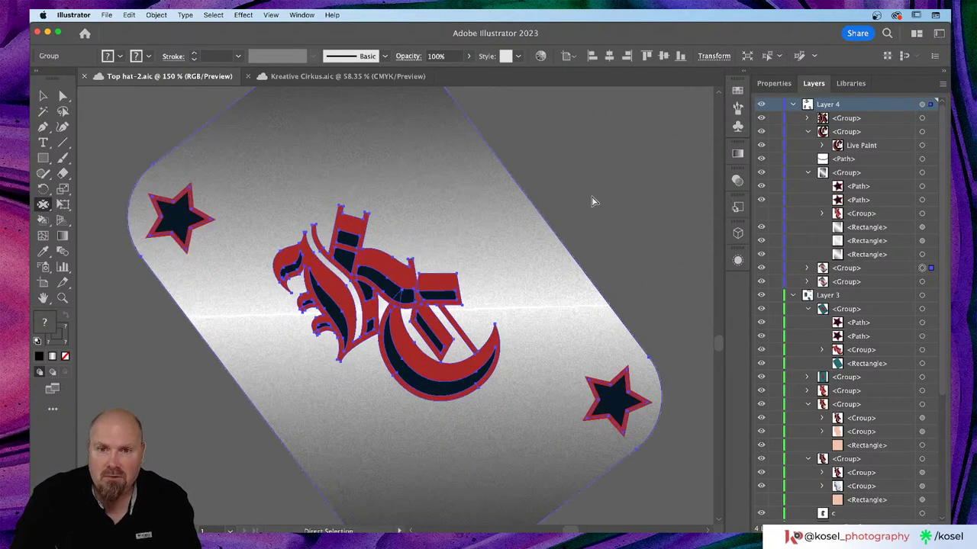
key(super+minus)
key(super+minus)
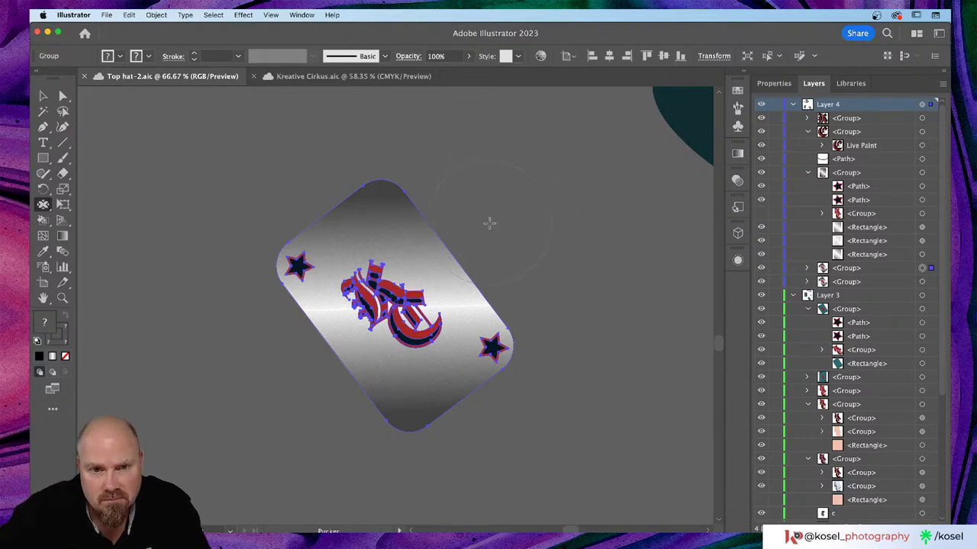
drag(460, 246, 460, 247)
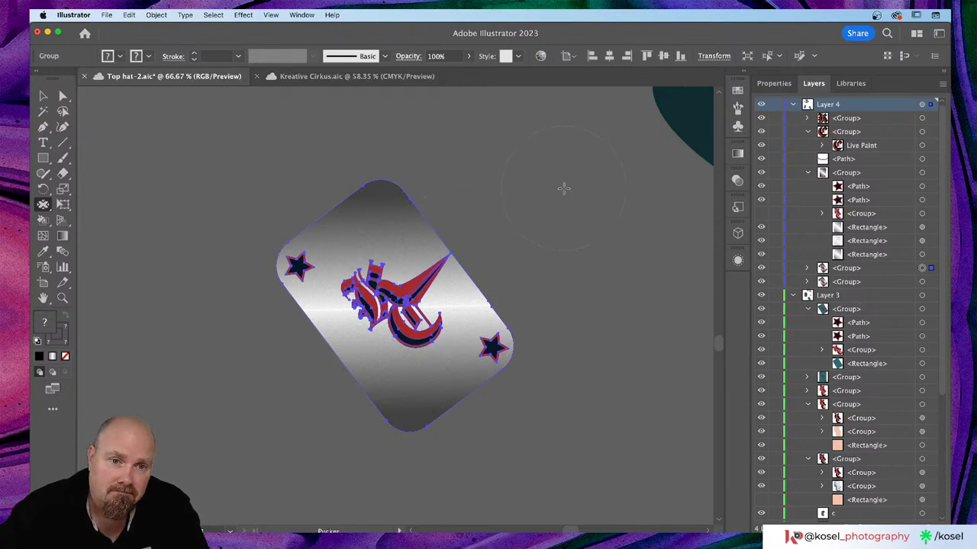
key(super+z)
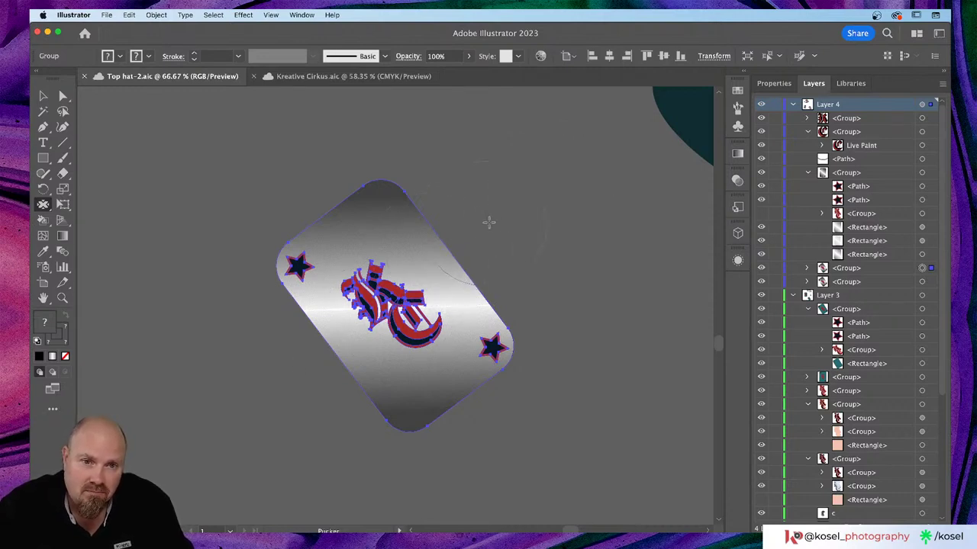
- Try Pucker strokes inward from the duplicated card's right and left edges, undo each one, and clear the selection
drag(496, 220, 474, 233)
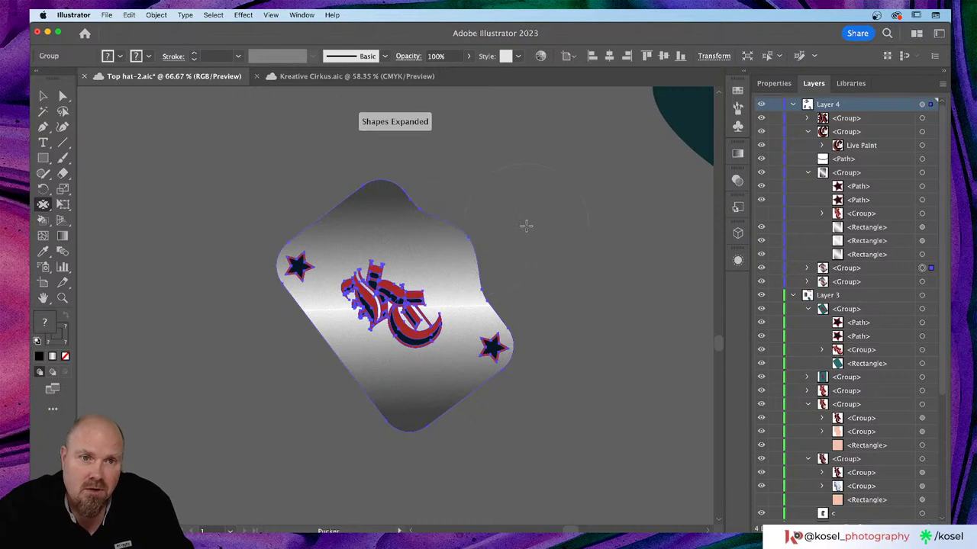
key(super+z)
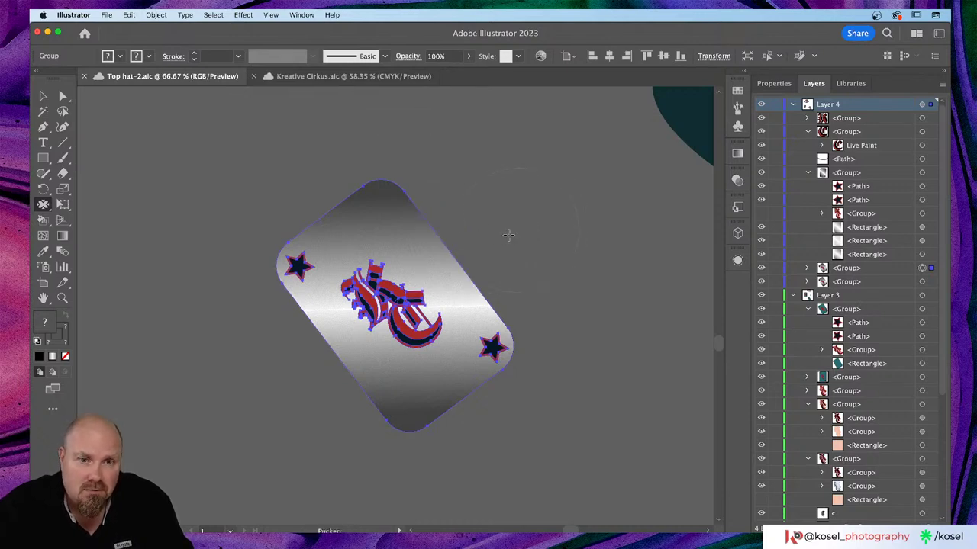
mouse_move(328, 348)
mouse_down()
mouse_move(352, 326)
mouse_move(372, 326)
mouse_up()
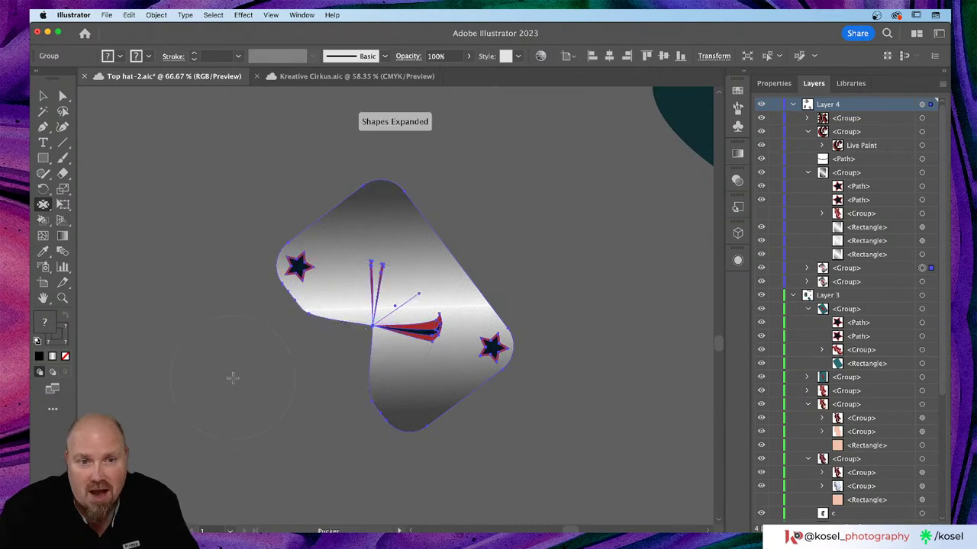
key(super+z)
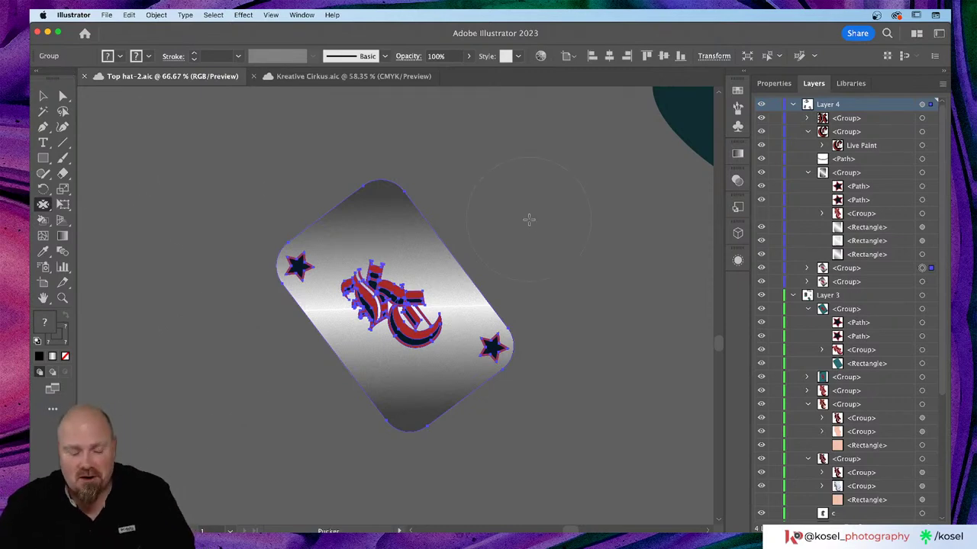
click(43, 96)
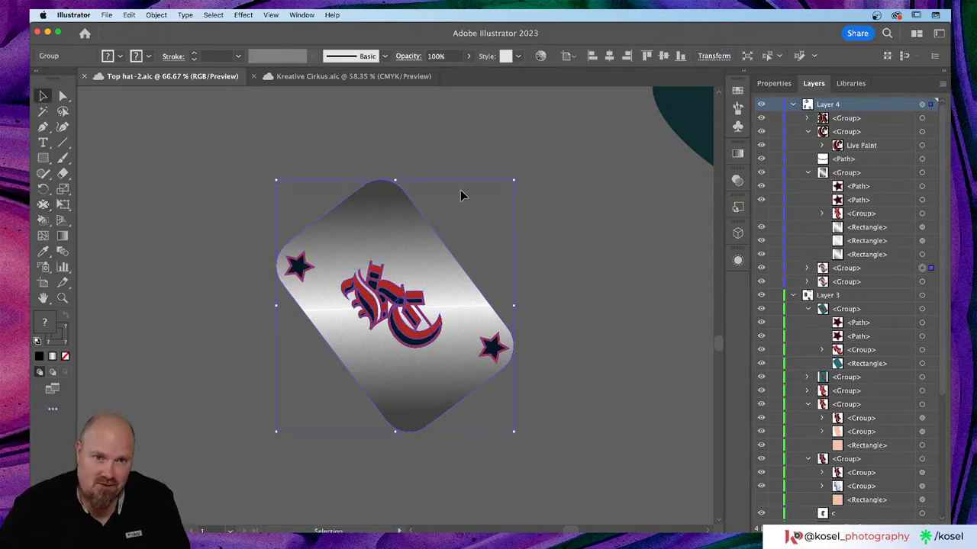
click(543, 202)
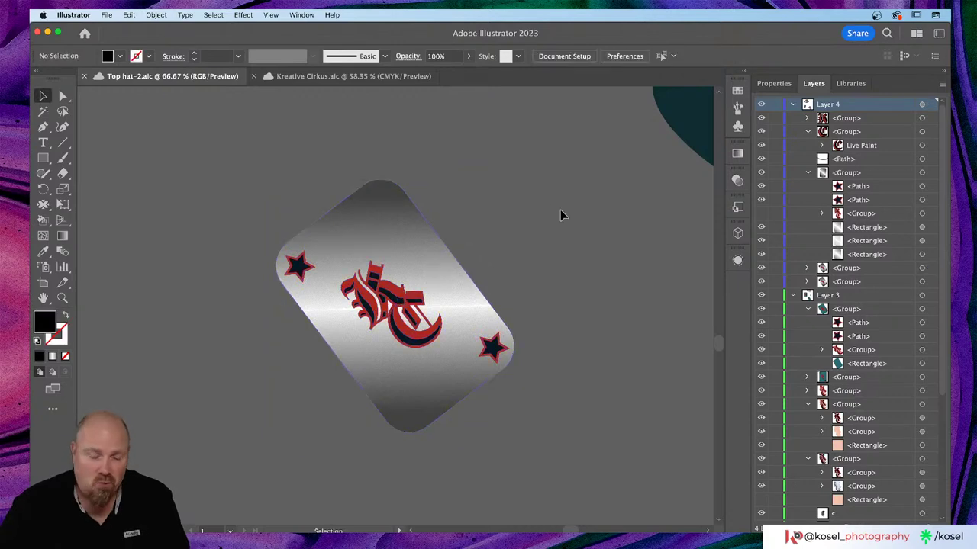
- Examine the black top hat and its tilted silver KC card up close and within the whole artboard
key(super+minus)
key(super+minus)
key(super+minus)
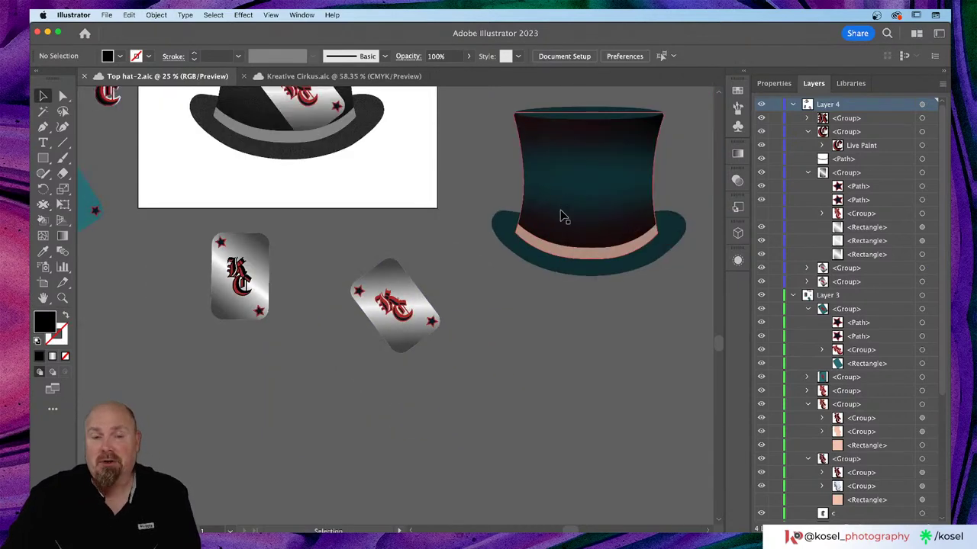
scroll(561, 217, up, 4)
scroll(527, 225, left, 6)
scroll(521, 226, up, 2)
scroll(521, 227, left, 1)
key(super+plus)
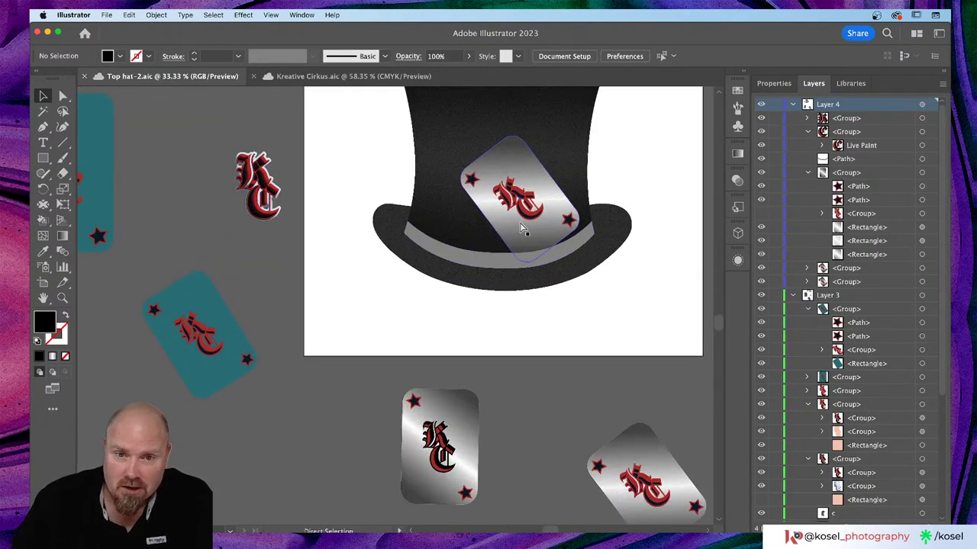
key(super+plus)
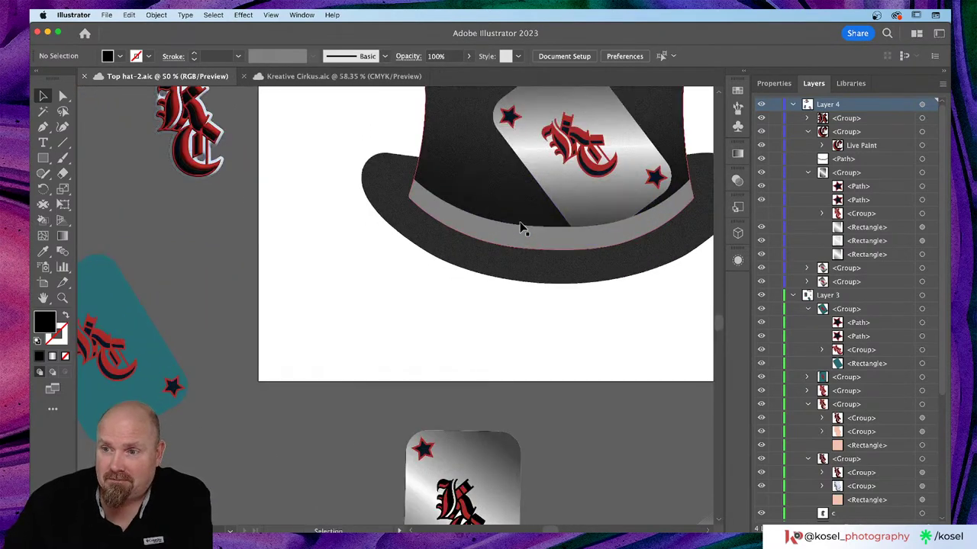
scroll(393, 253, up, 6)
scroll(393, 253, right, 6)
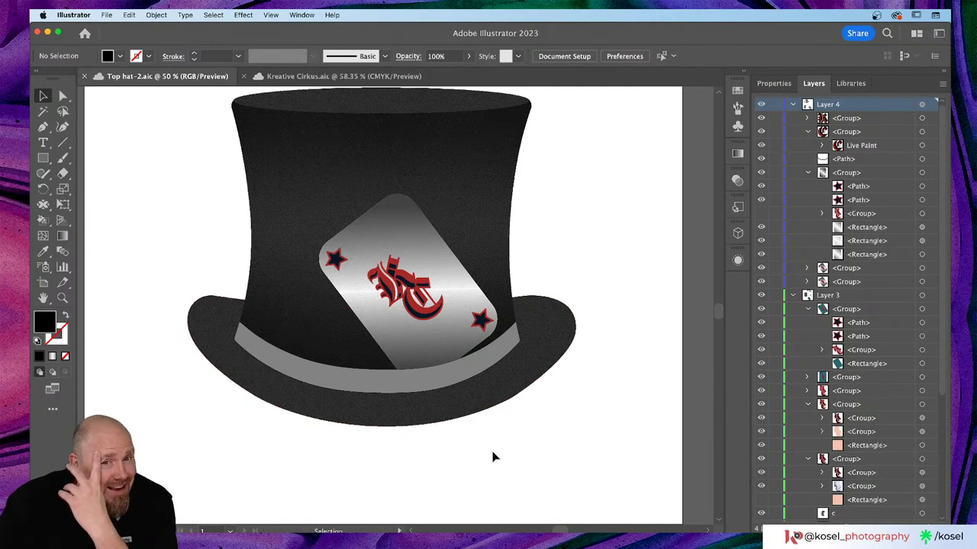
scroll(492, 457, left, 3)
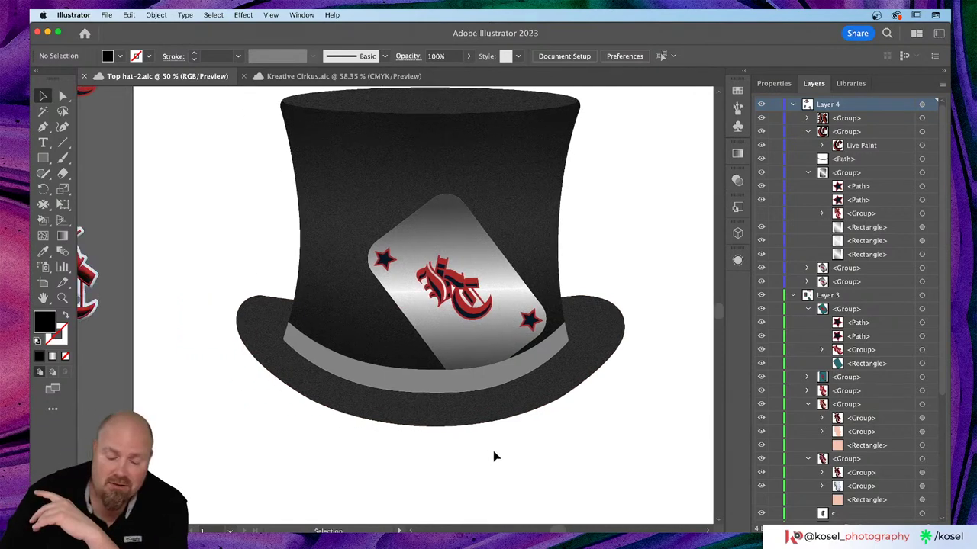
key(super+minus)
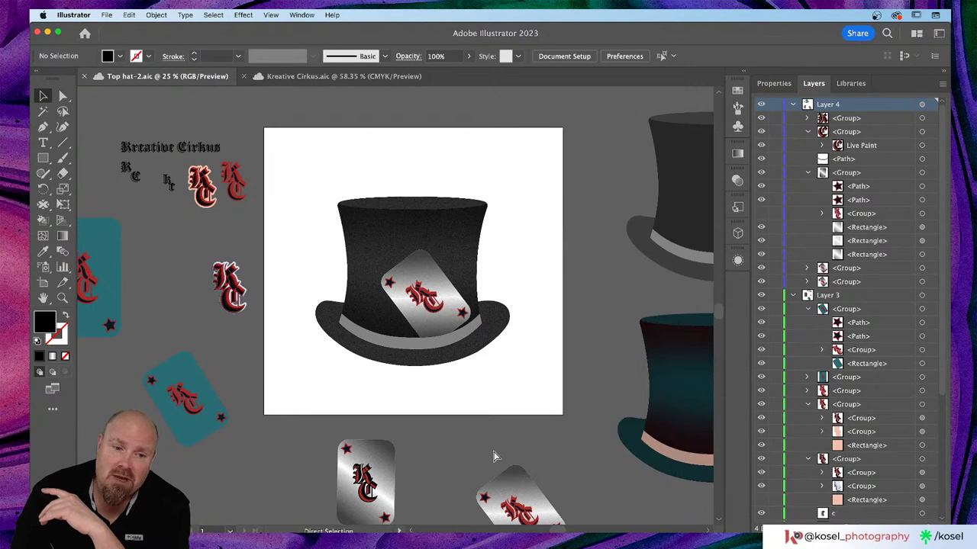
key(super+equal)
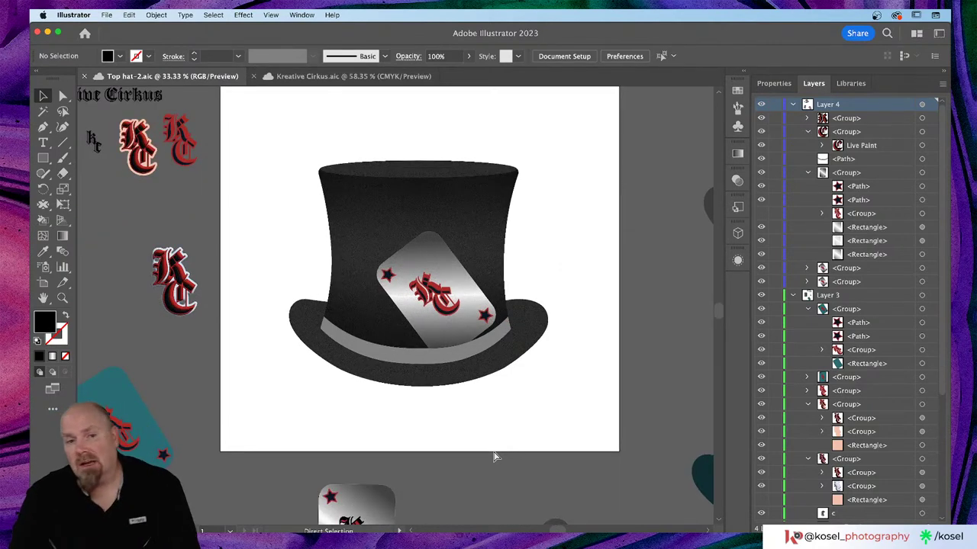
key(super+equal)
key(super+equal)
key(super+minus)
key(super+minus)
key(super+minus)
key(super+minus)
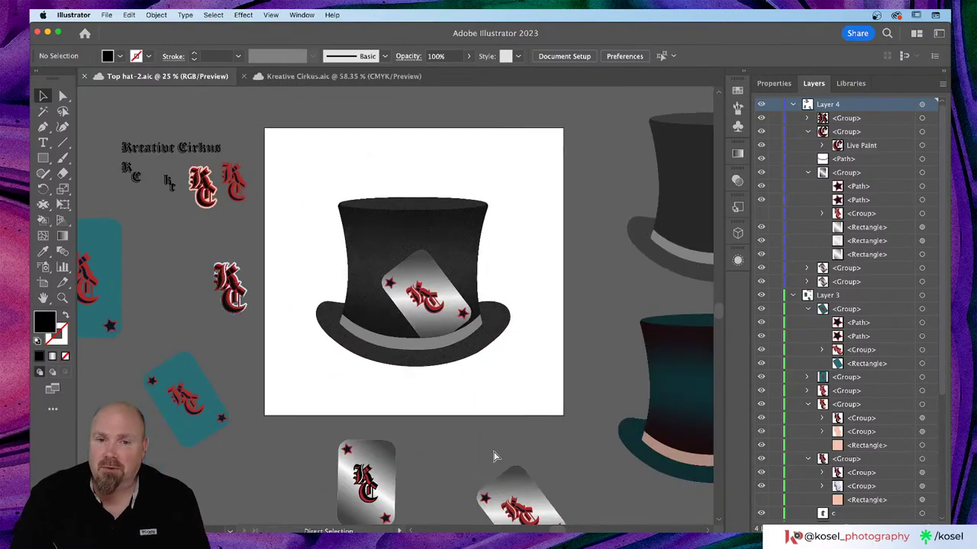
- Compare the artboard's black top hat and silver KC card with the colour variants of the hat beside the artboard
key(super+minus)
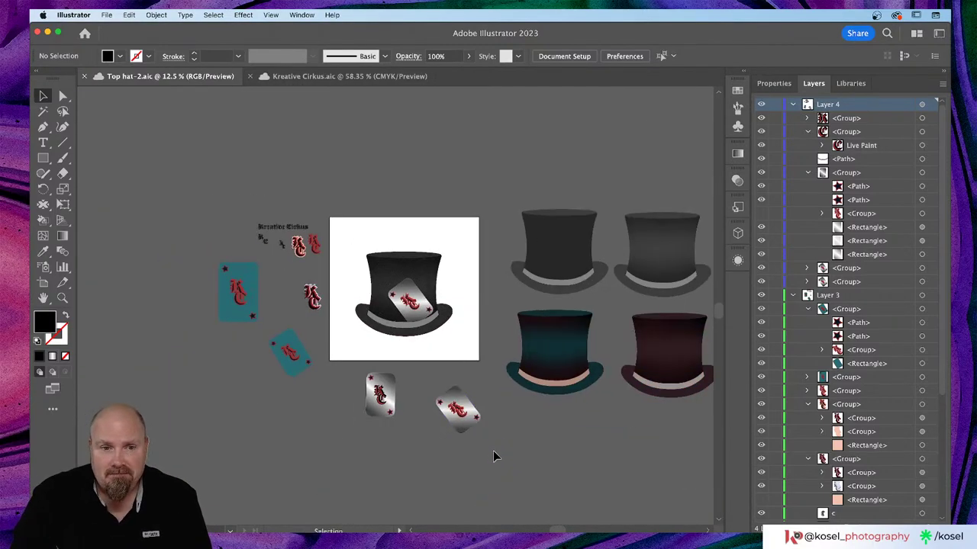
scroll(492, 452, right, 5)
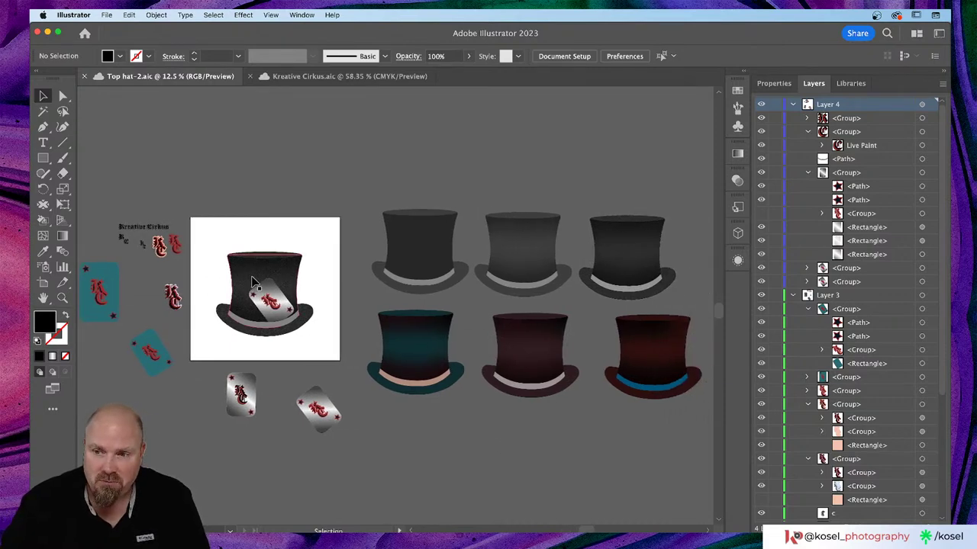
scroll(254, 282, left, 2)
key(super+plus)
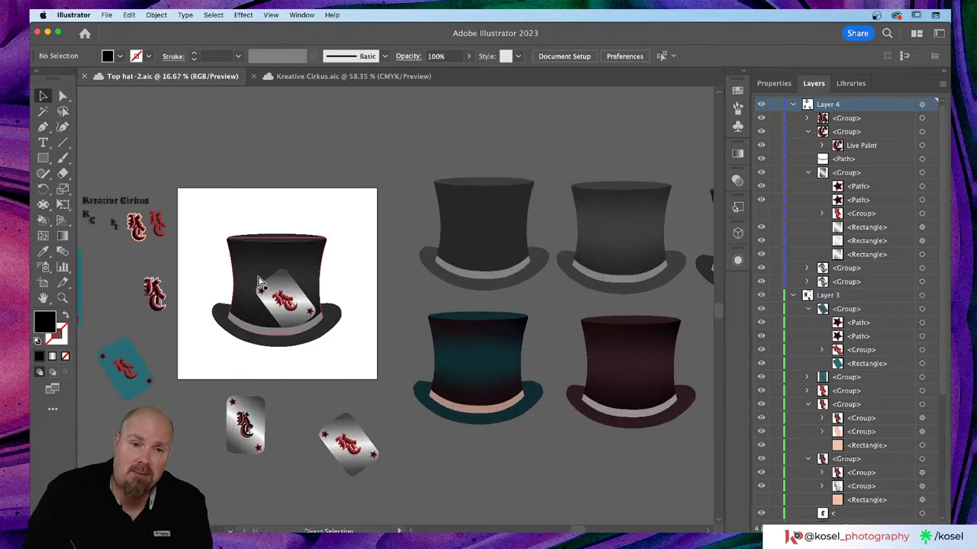
key(super+plus)
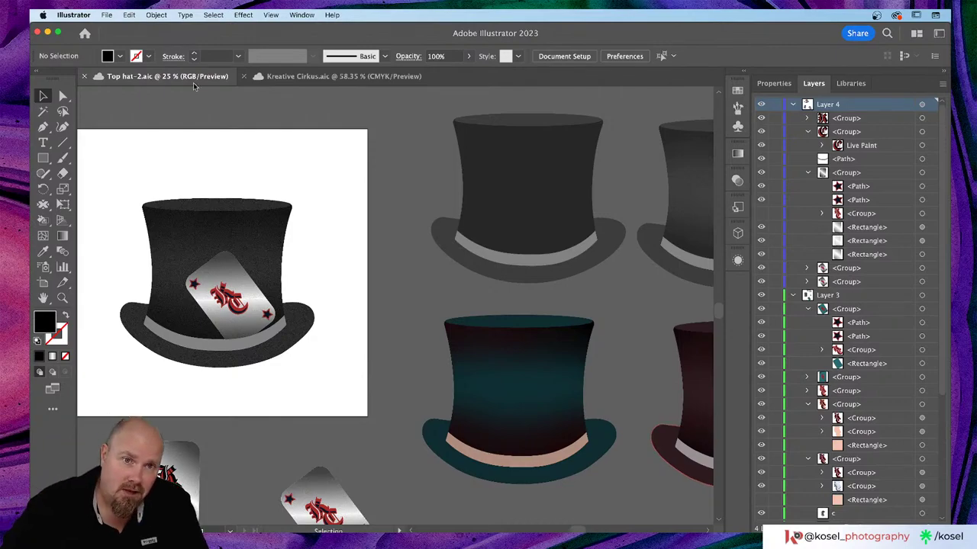
- Switch to the Kreative Cirkus.aic document and examine its colour swatches and the three-column list of circus themes
click(339, 77)
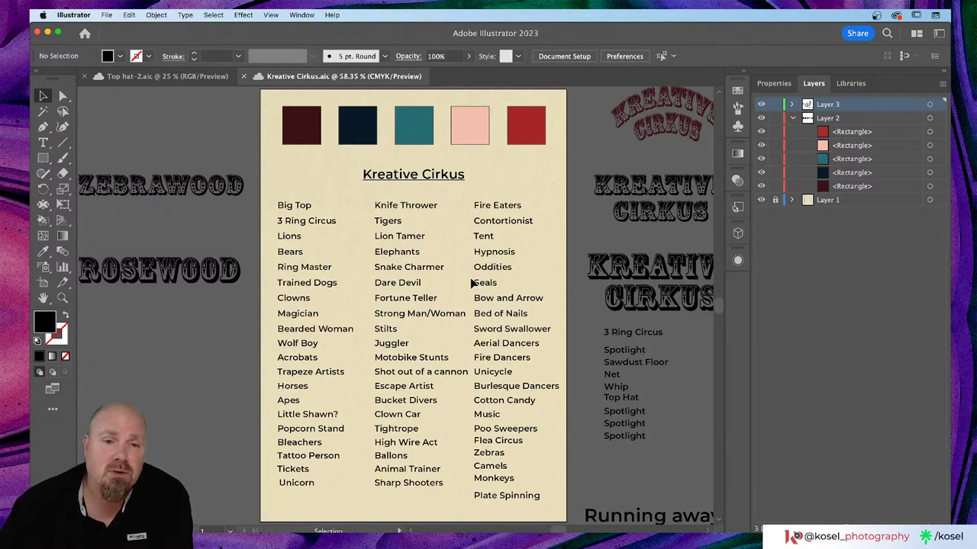
scroll(472, 282, up, 3)
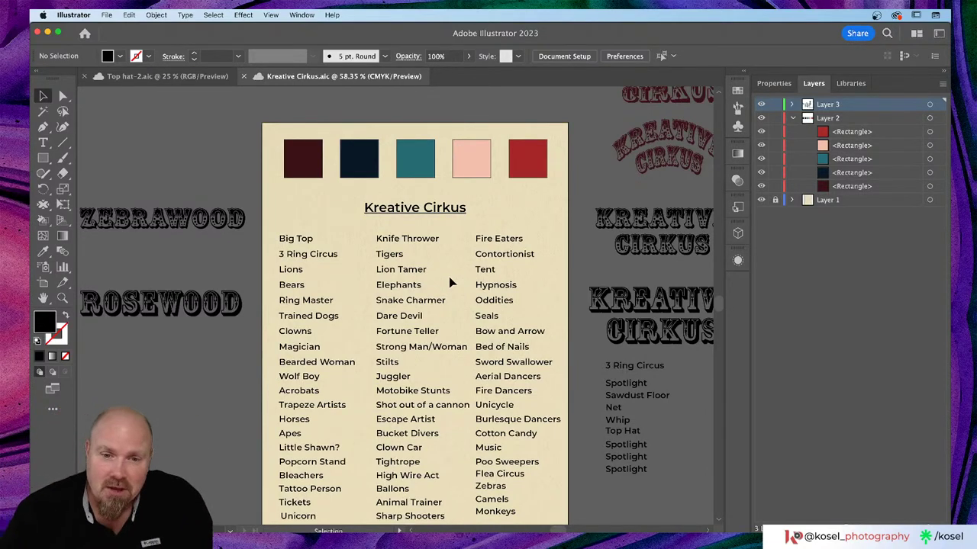
scroll(447, 304, down, 3)
scroll(450, 308, up, 1)
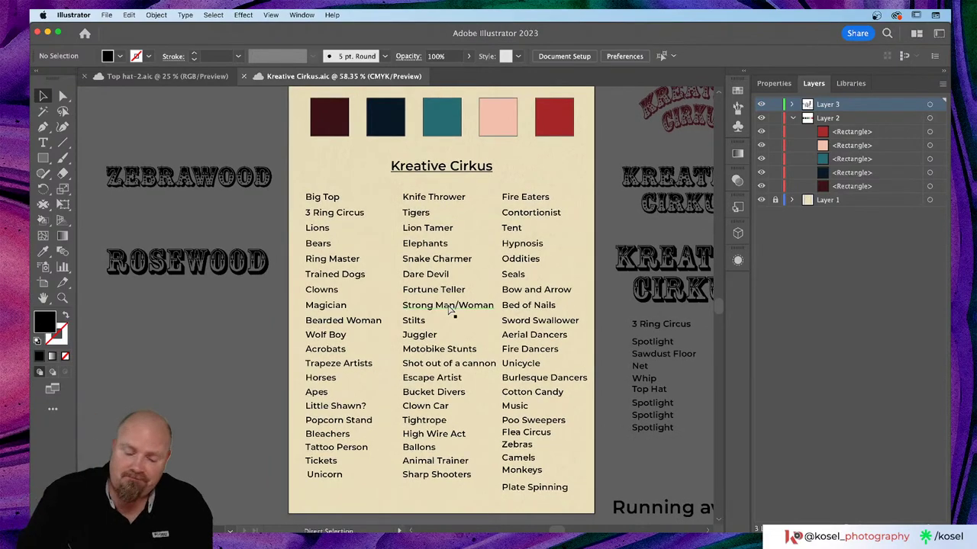
scroll(449, 307, up, 3)
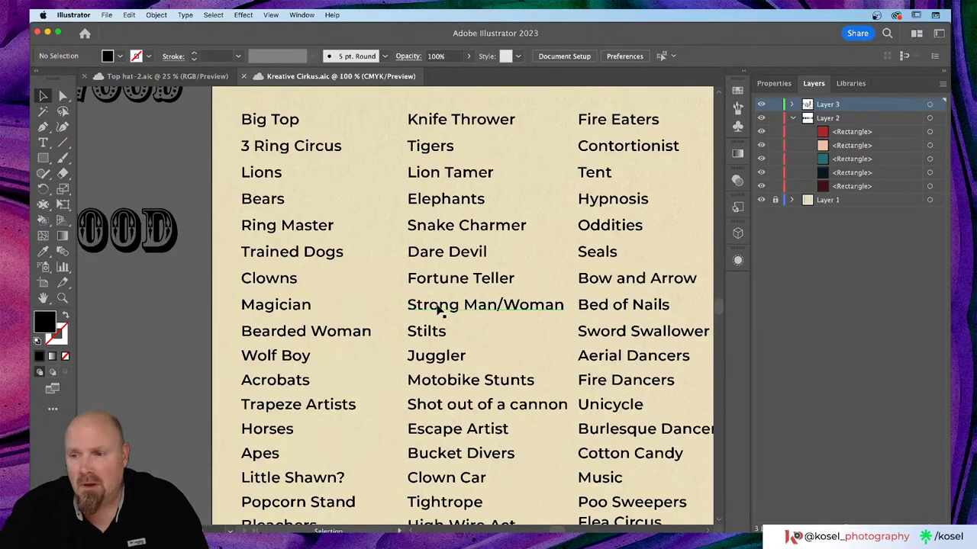
scroll(439, 309, down, 3)
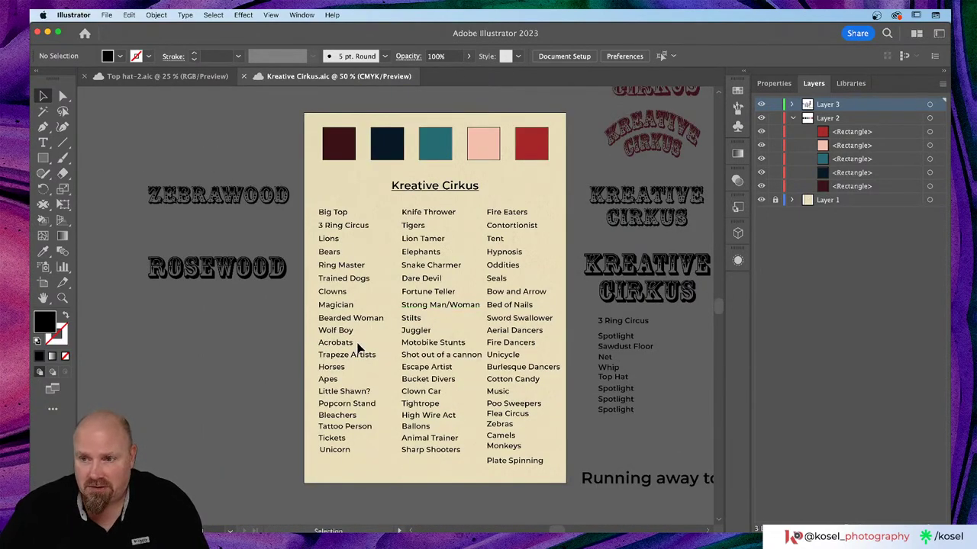
scroll(357, 348, right, 2)
scroll(357, 347, left, 1)
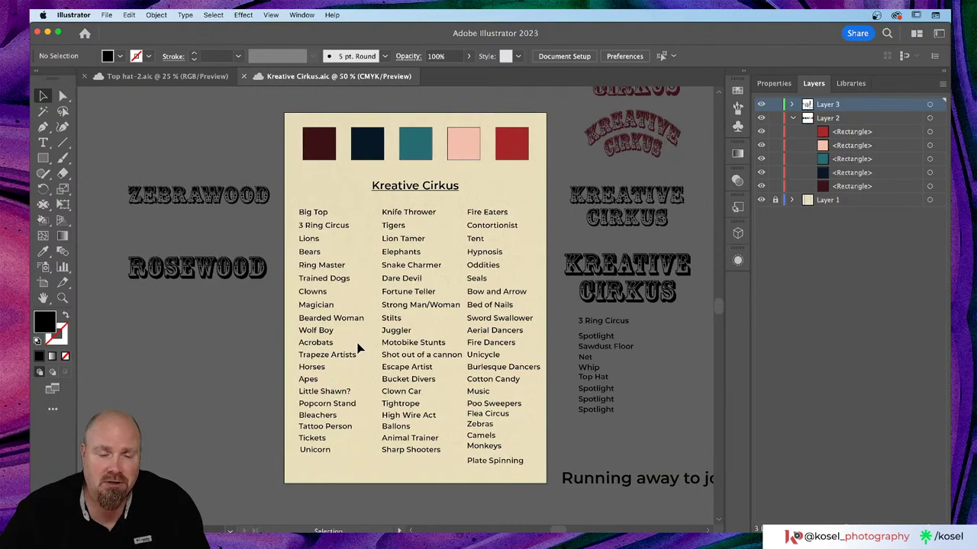
- Switch to Discord in Chrome, open the kreative-cirkus challenge channel and read through its posts and circus images
key(super+Tab)
key(super+Tab)
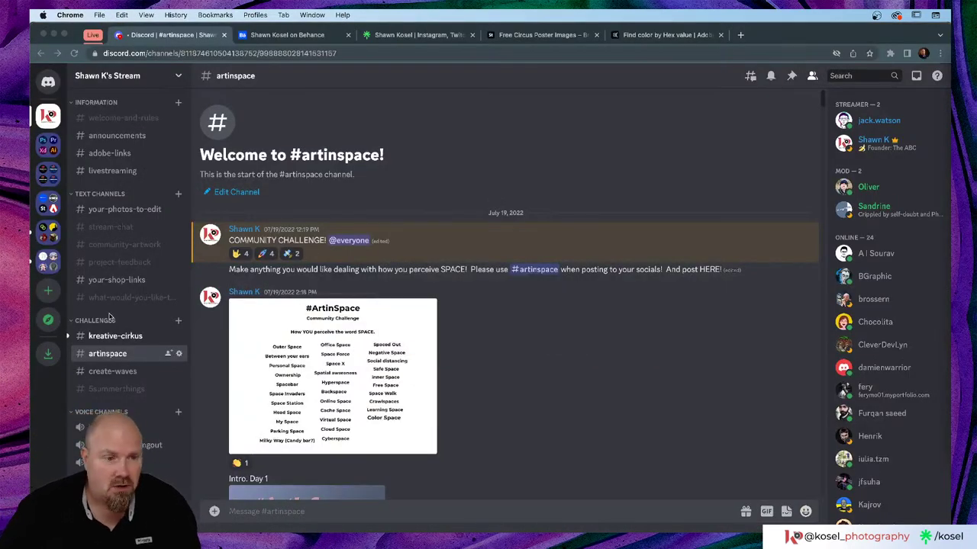
click(106, 338)
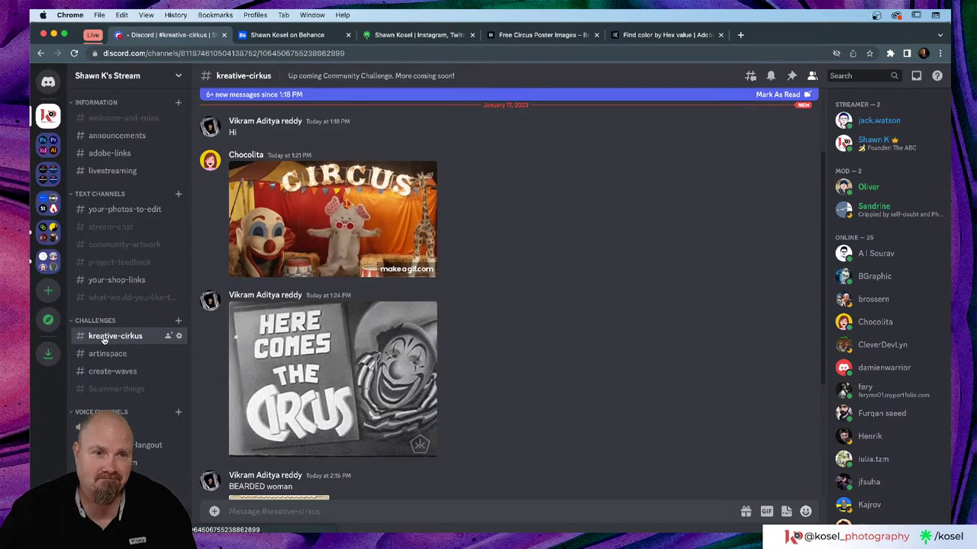
scroll(605, 295, down, 3)
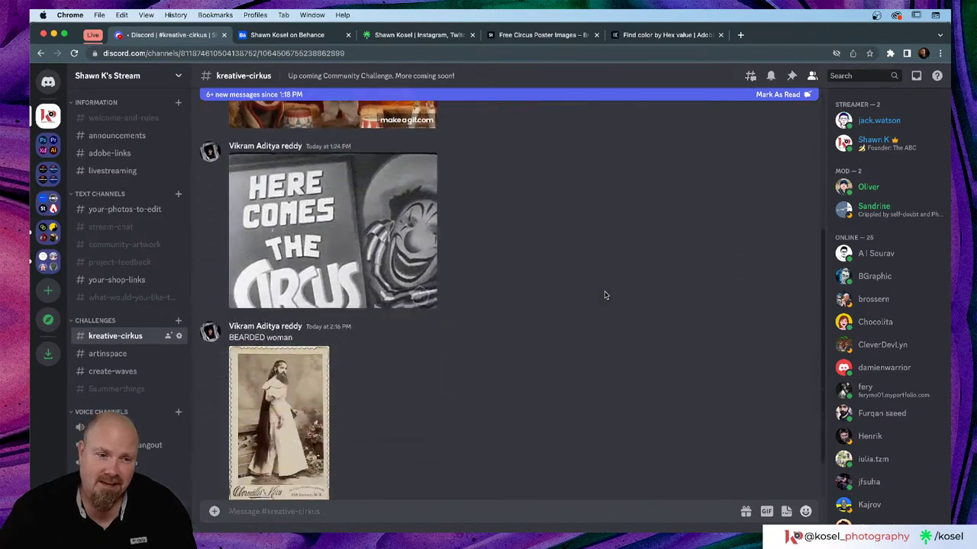
scroll(605, 295, down, 2)
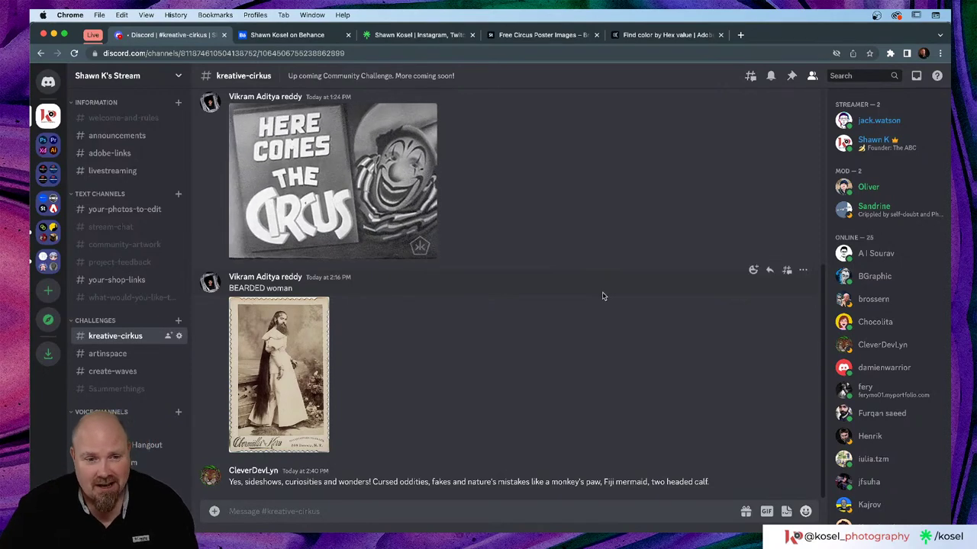
scroll(601, 295, up, 5)
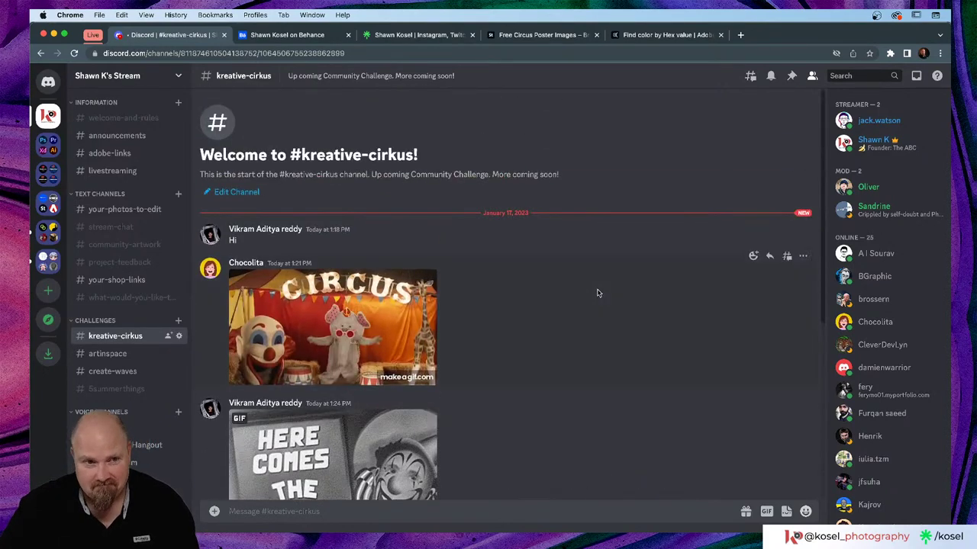
scroll(540, 364, down, 3)
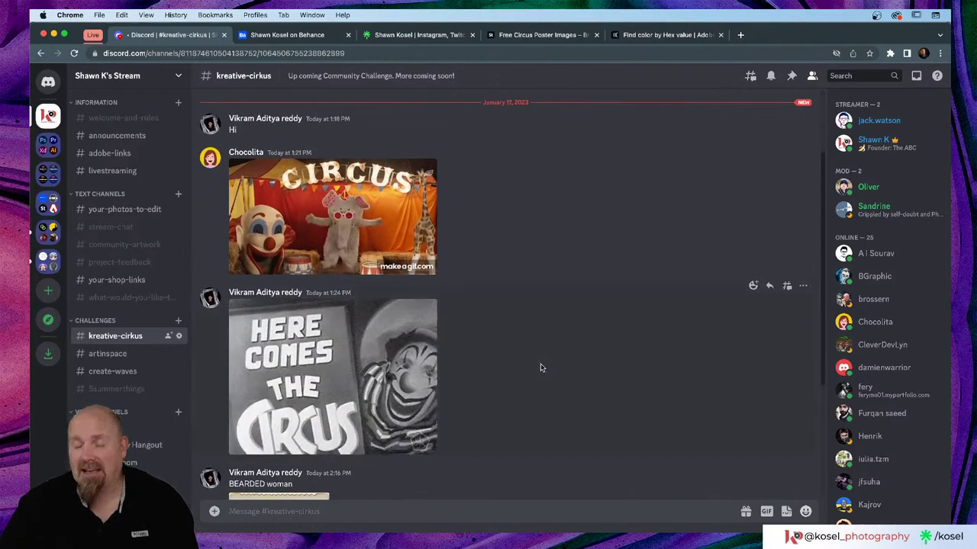
scroll(540, 368, up, 3)
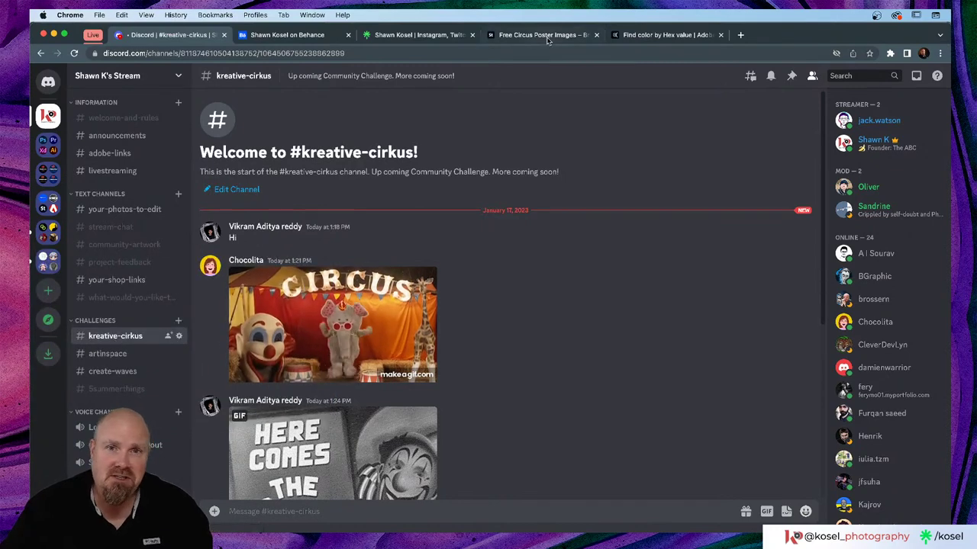
- Return to the Kreative Cirkus document in Illustrator and review its circus theme list and palette at 66.67% zoom
key(super+Tab)
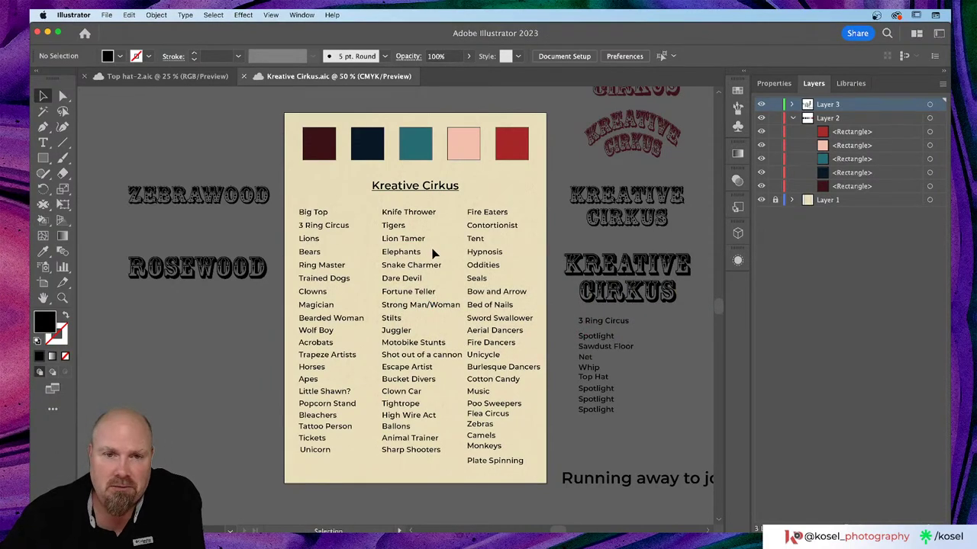
scroll(431, 254, left, 2)
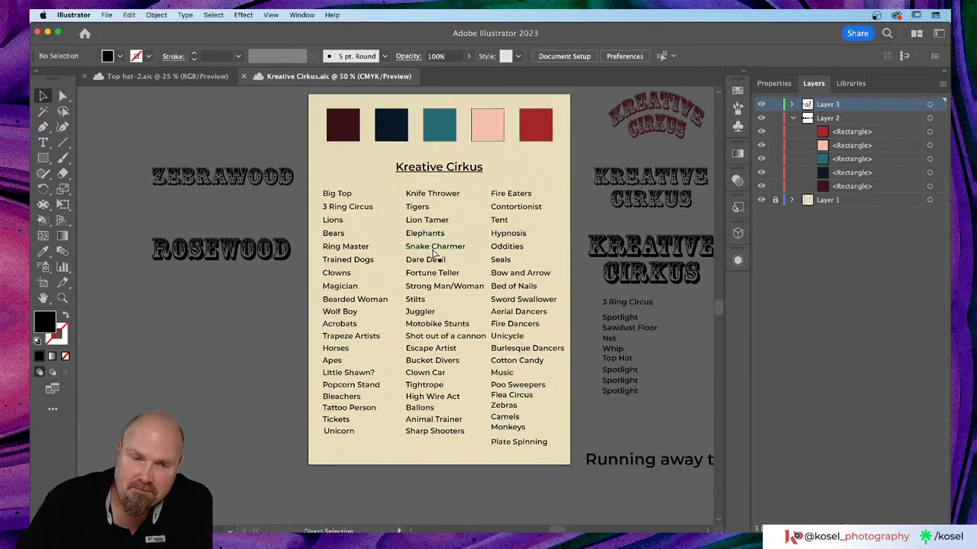
key(super+equal)
scroll(432, 254, up, 5)
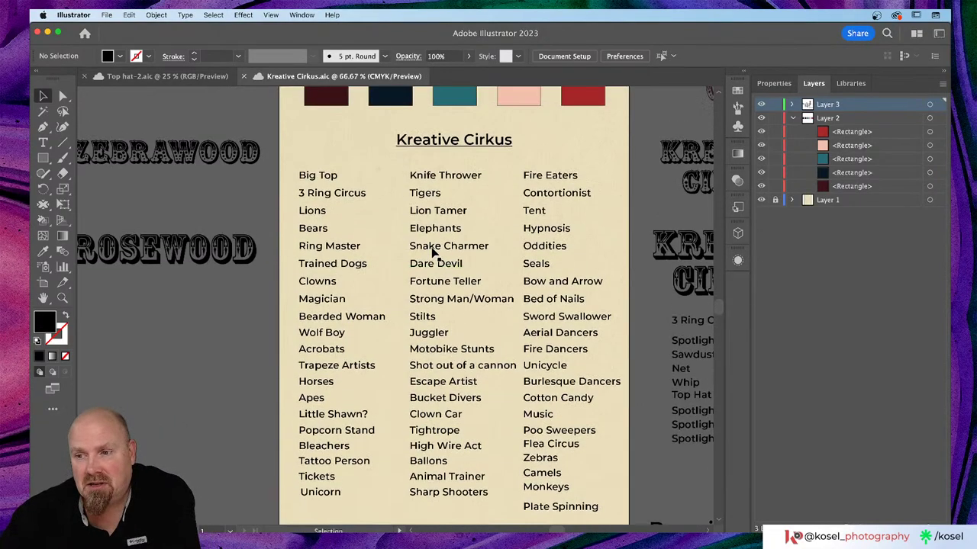
scroll(432, 254, down, 3)
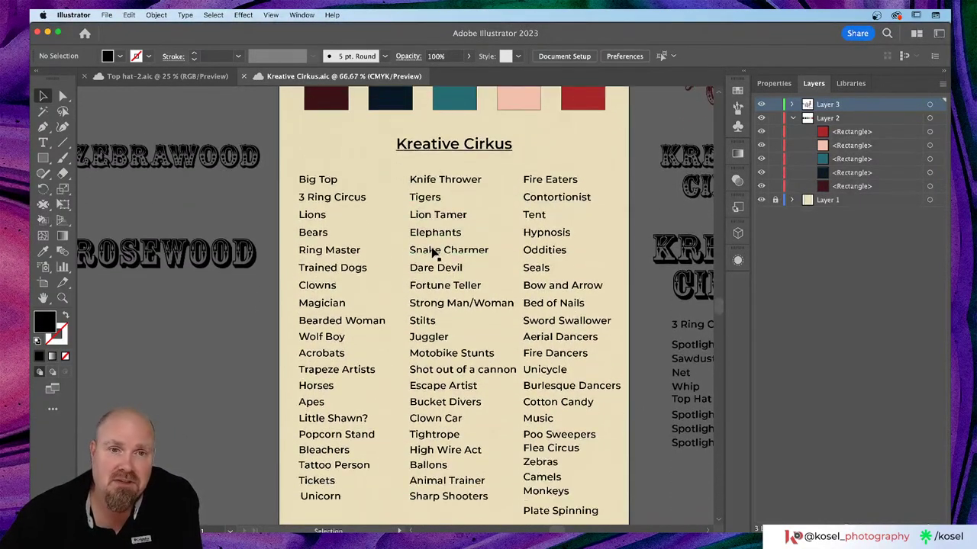
scroll(432, 254, down, 1)
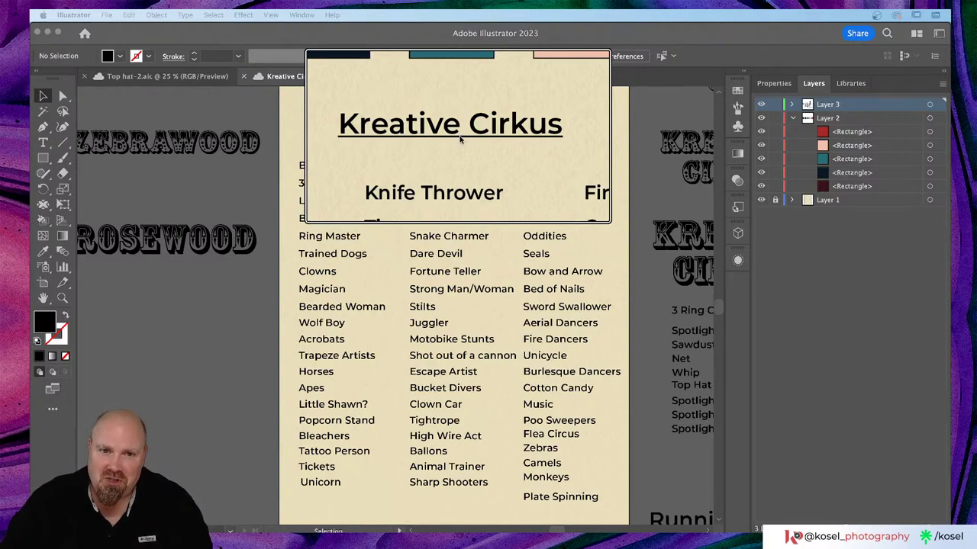
scroll(414, 242, up, 2)
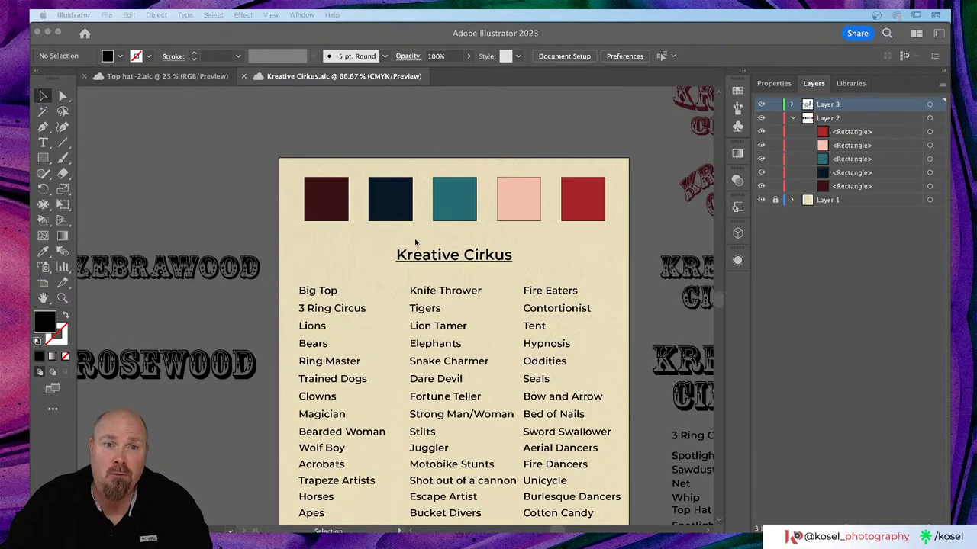
scroll(415, 242, down, 2)
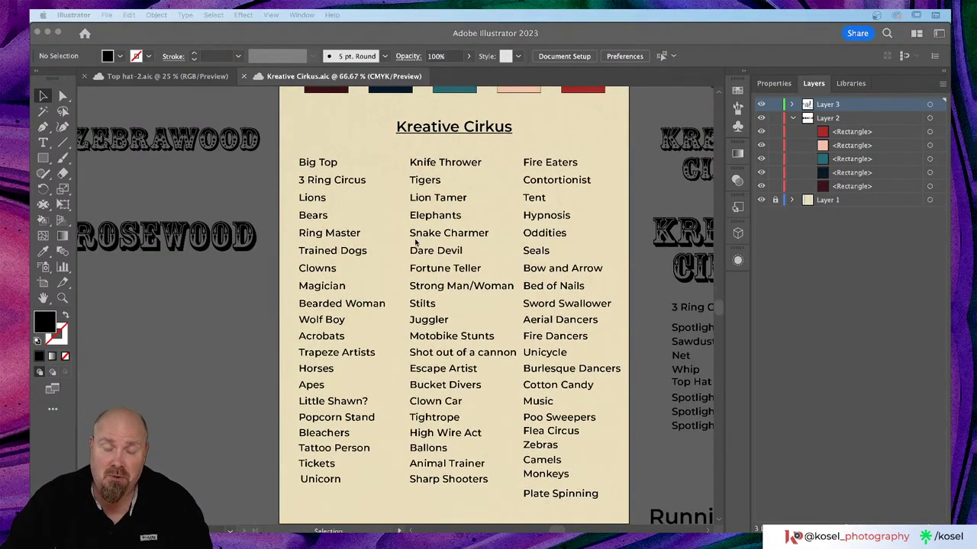